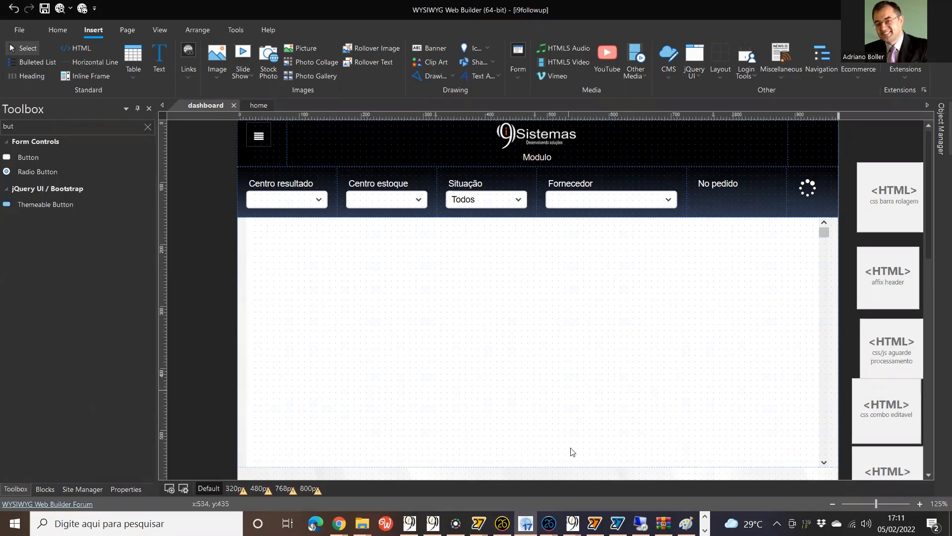
Step: Create a new blank website project in place of the open i9followup project
{"action": "left_click", "coordinate": [18, 27]}
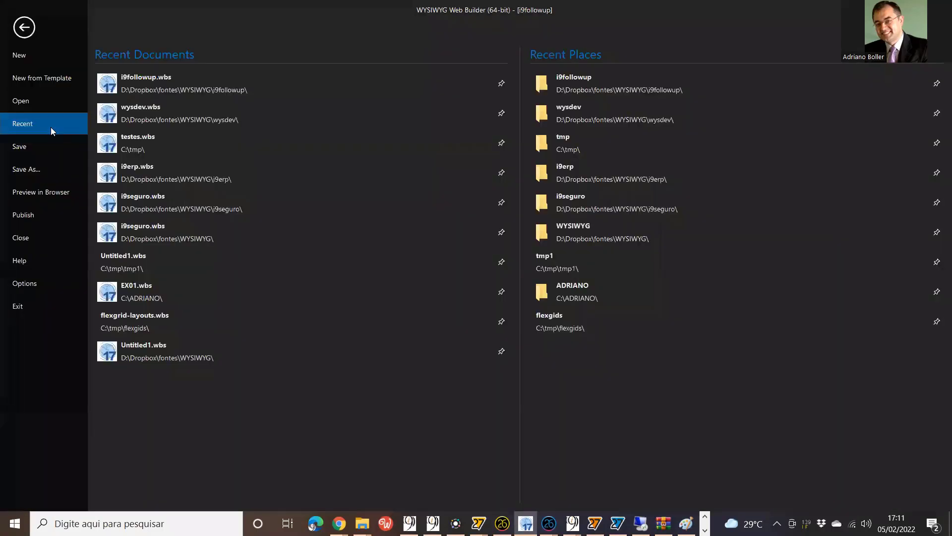
{"action": "left_click", "coordinate": [24, 27]}
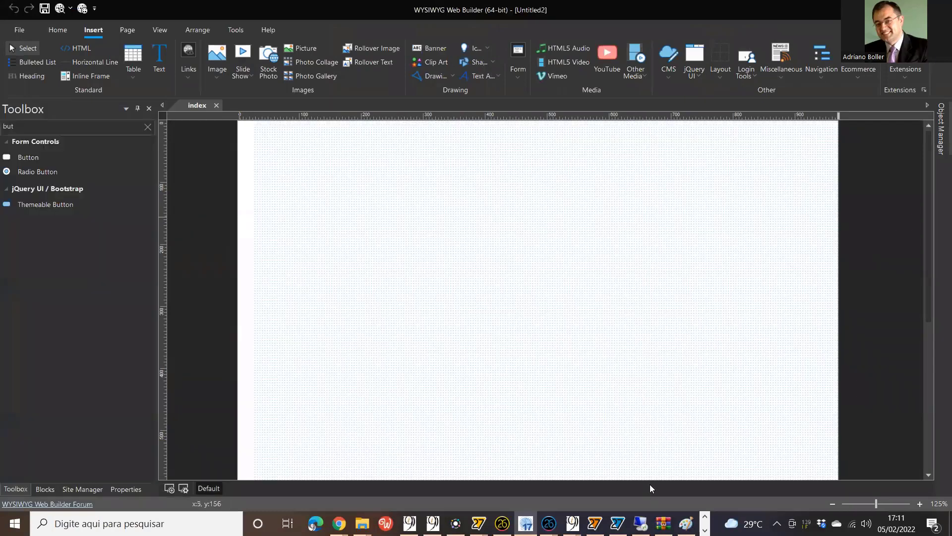
Step: Switch to the i9followup project in WEBDEV 26, start creating a new Site project, and close the check-in dialog for the current project
{"action": "mouse_move", "coordinate": [548, 523]}
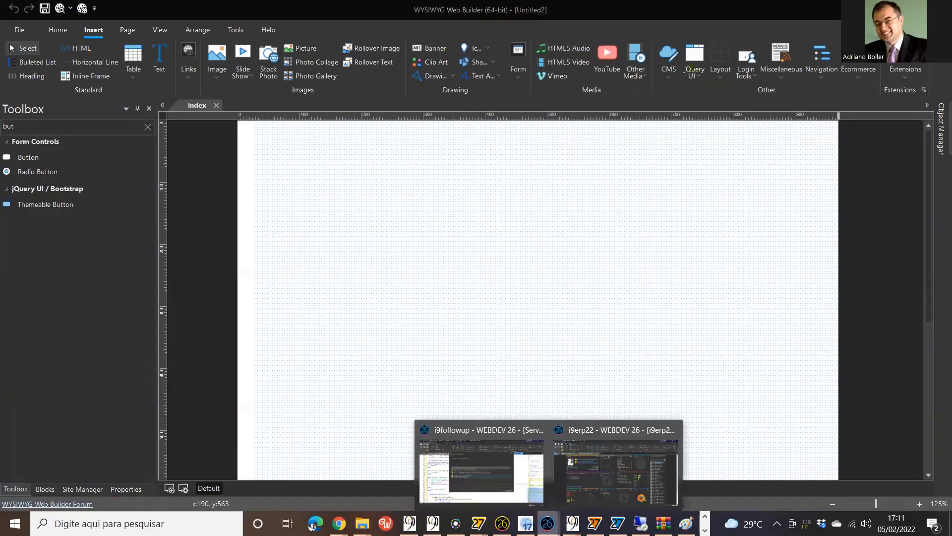
{"action": "left_click", "coordinate": [510, 489]}
{"action": "left_click", "coordinate": [675, 395]}
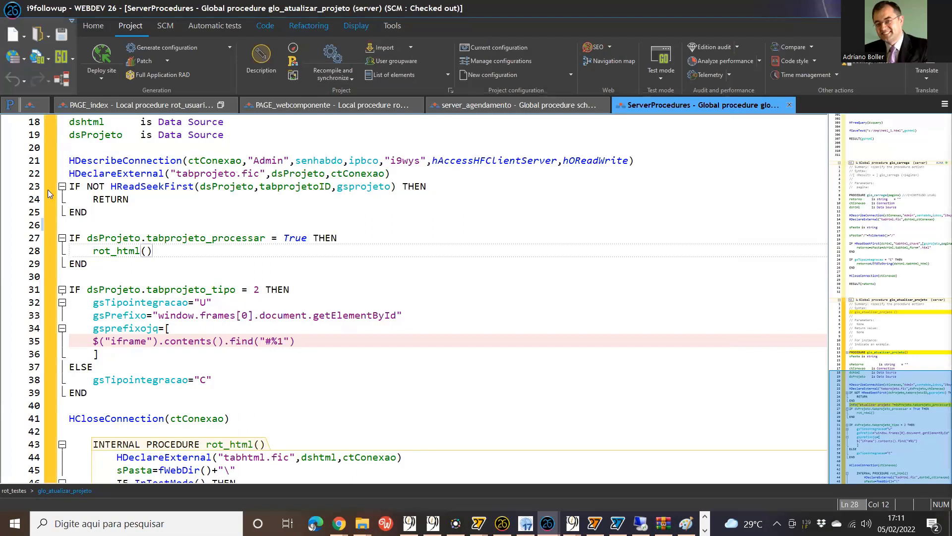
{"action": "left_click", "coordinate": [9, 14]}
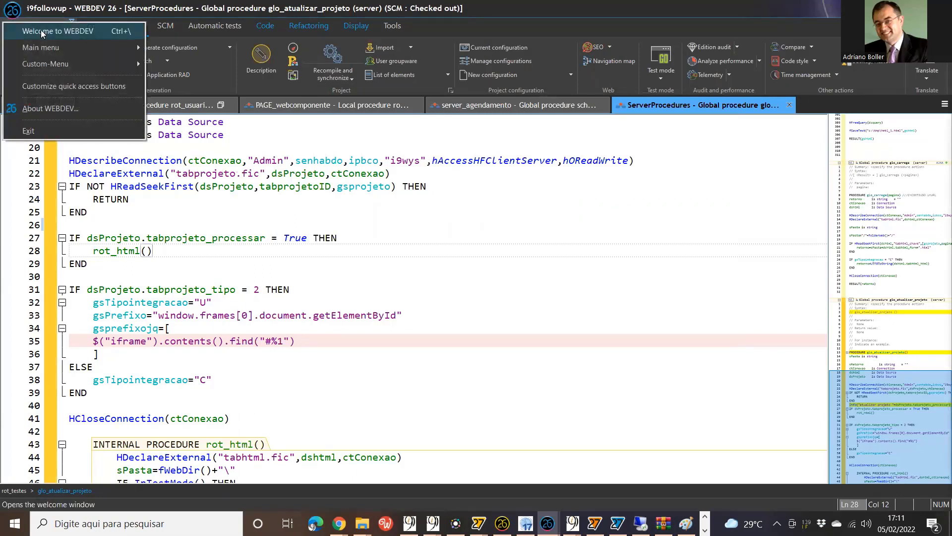
{"action": "left_click", "coordinate": [41, 30]}
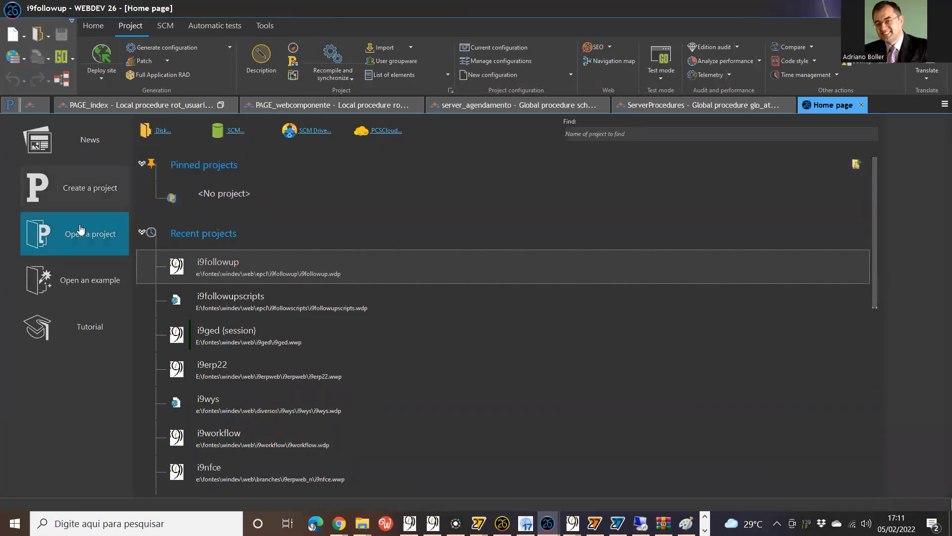
{"action": "left_click", "coordinate": [83, 195]}
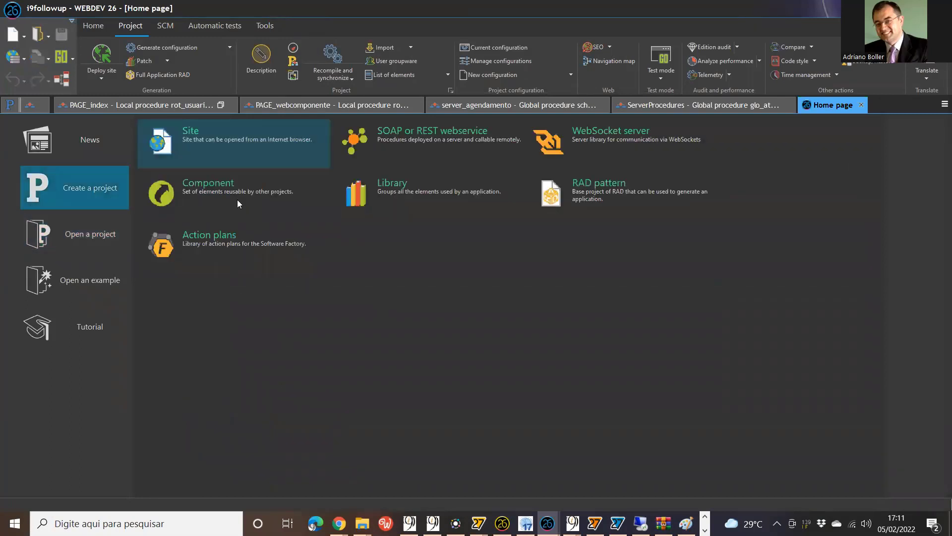
{"action": "left_click", "coordinate": [225, 137]}
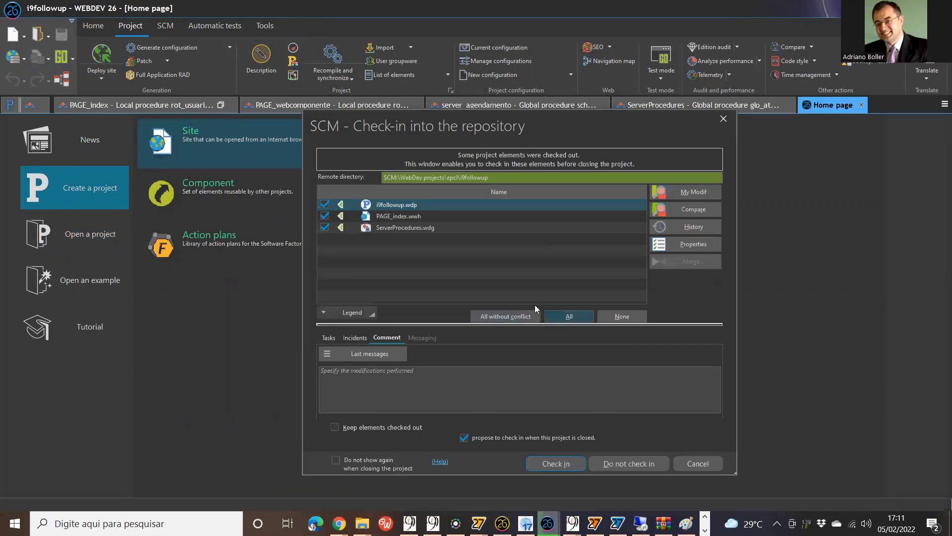
{"action": "left_click", "coordinate": [556, 520]}
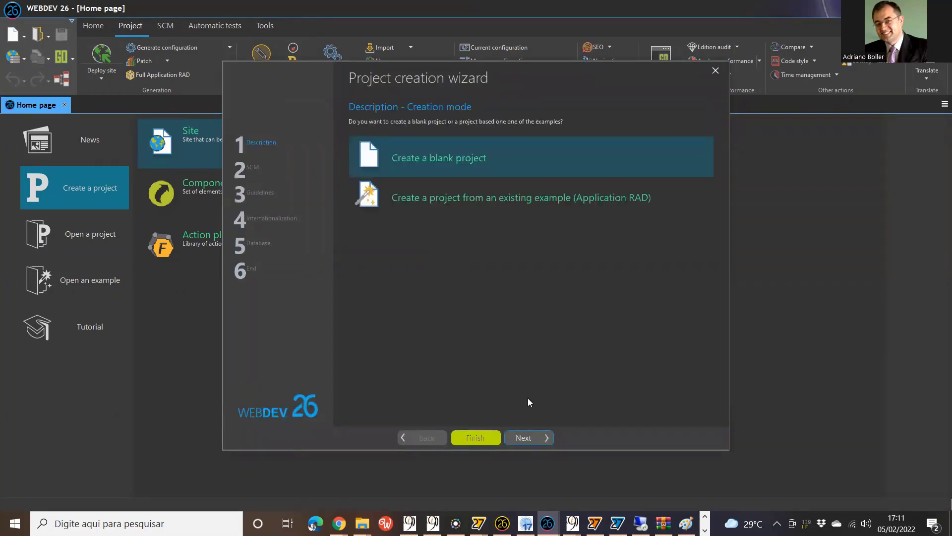
Step: Set the new site up as a blank project in Session Mode (Classic)
{"action": "left_click", "coordinate": [529, 439]}
{"action": "left_click", "coordinate": [529, 438]}
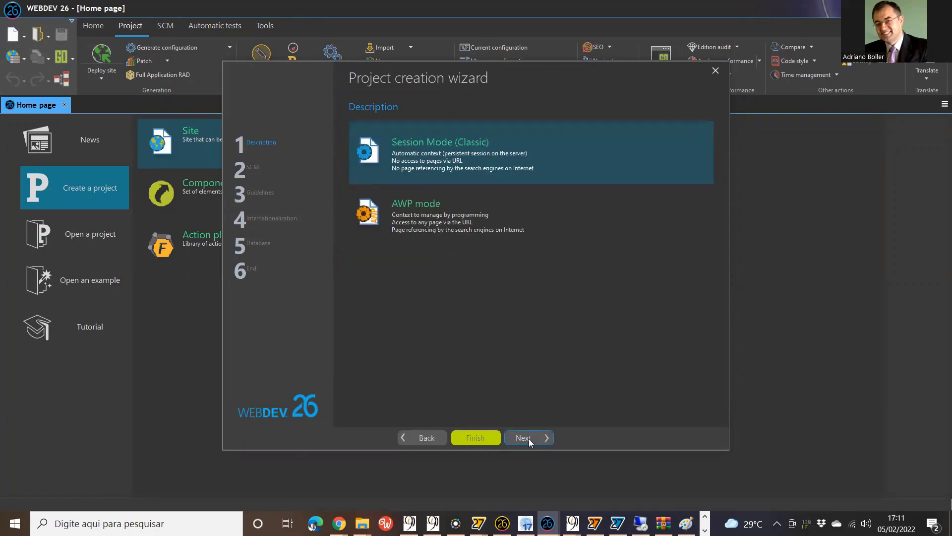
{"action": "left_click", "coordinate": [528, 439]}
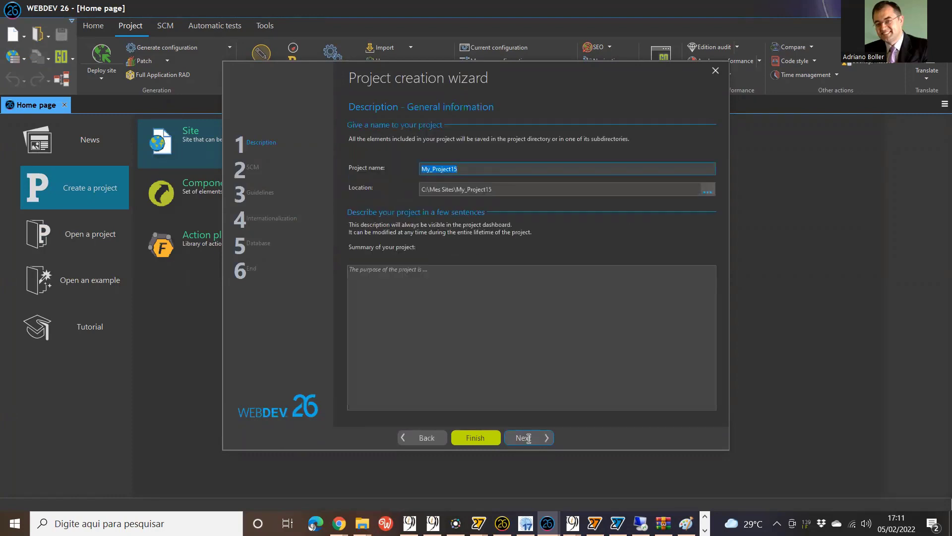
Step: Name the project with the author's first name followed by "_wys" and accept the general information
{"action": "type", "text": "adriano"}
{"action": "left_click", "coordinate": [536, 443]}
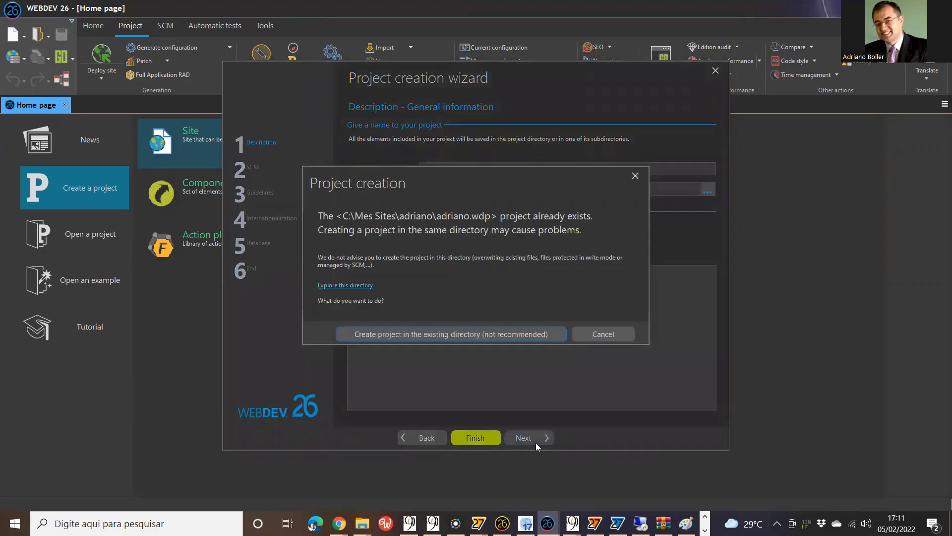
{"action": "key", "text": "Escape"}
{"action": "left_click", "coordinate": [463, 169]}
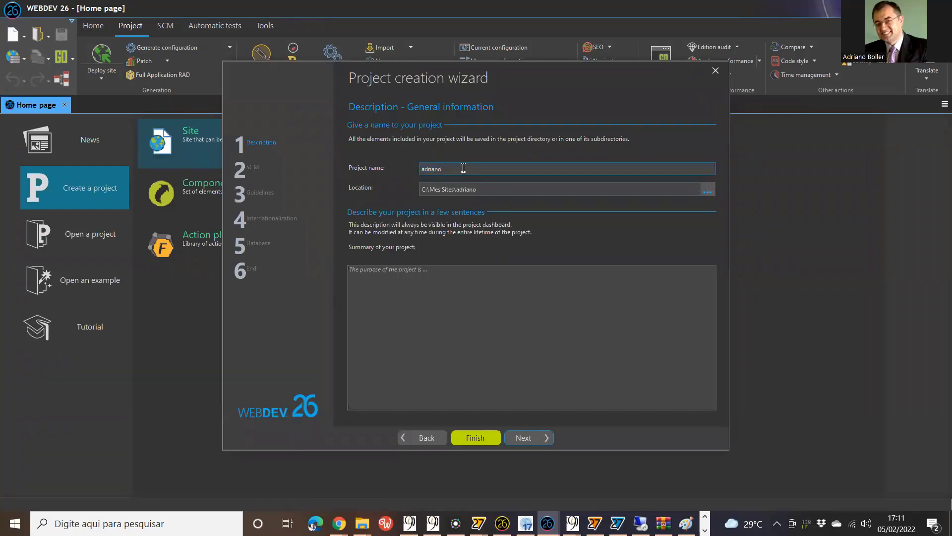
{"action": "type", "text": "2022"}
{"action": "key", "text": "Return"}
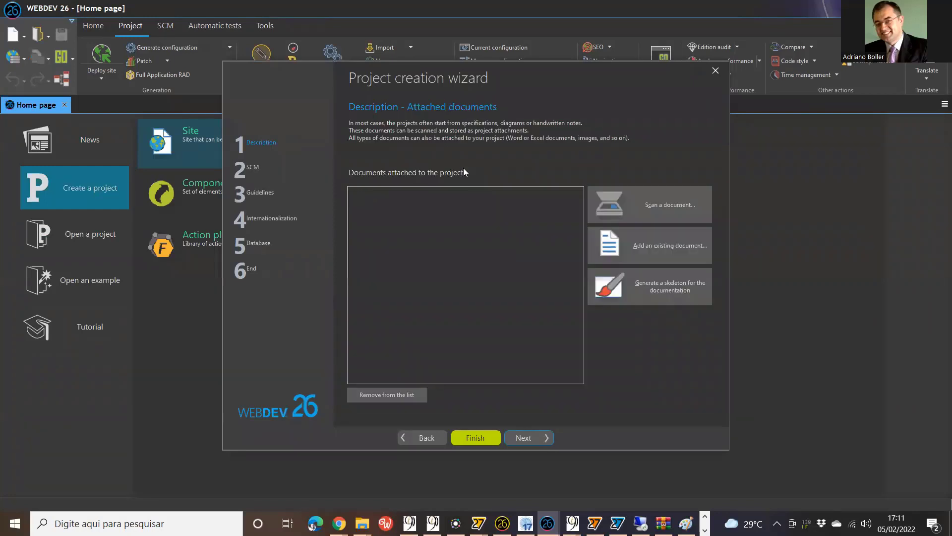
Step: Decline SCM for the project without attaching documents, and choose <None> as the project skin
{"action": "left_click", "coordinate": [546, 435]}
{"action": "left_click", "coordinate": [411, 304]}
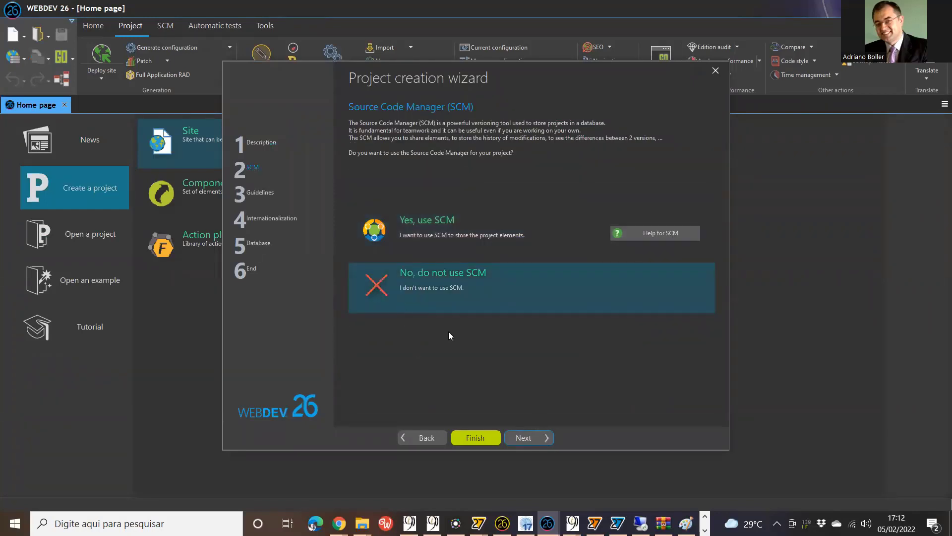
{"action": "left_click", "coordinate": [524, 440]}
{"action": "left_click", "coordinate": [522, 436]}
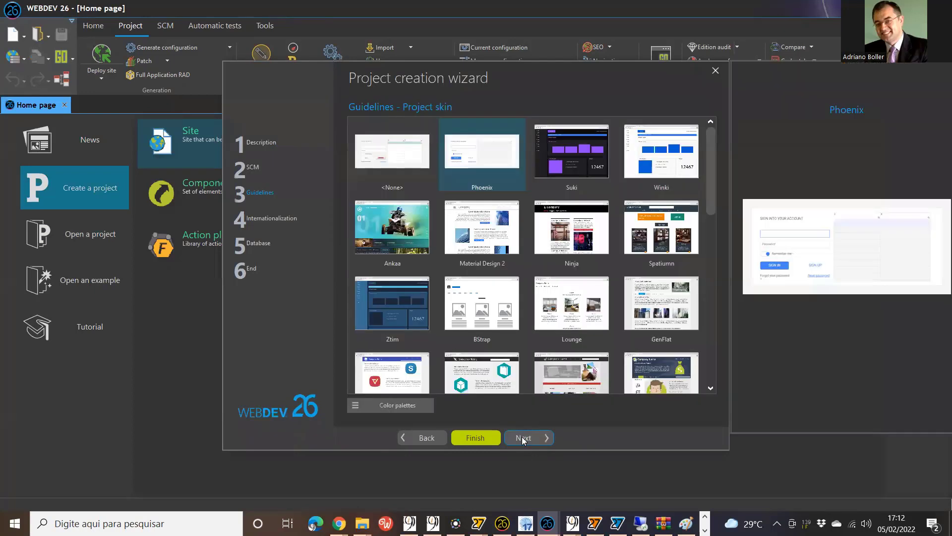
{"action": "left_click", "coordinate": [390, 166]}
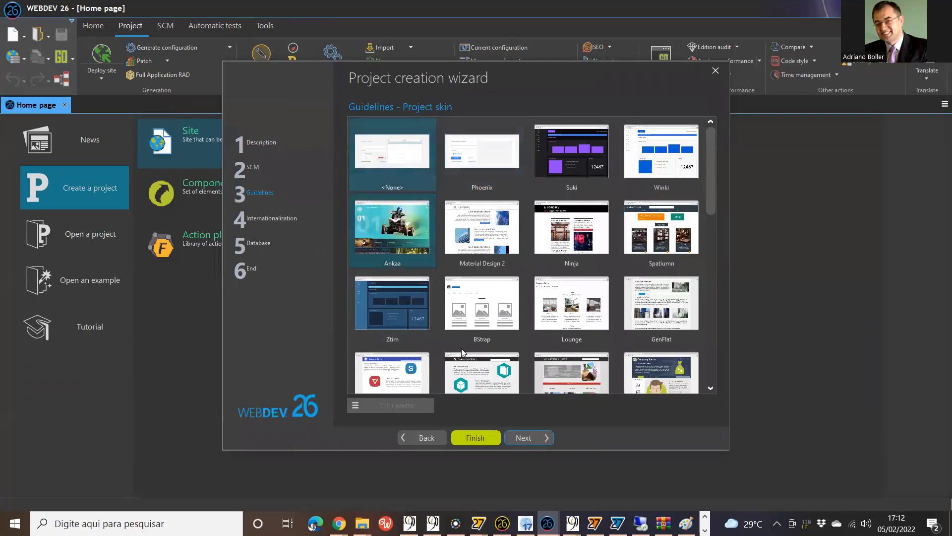
{"action": "left_click", "coordinate": [521, 437]}
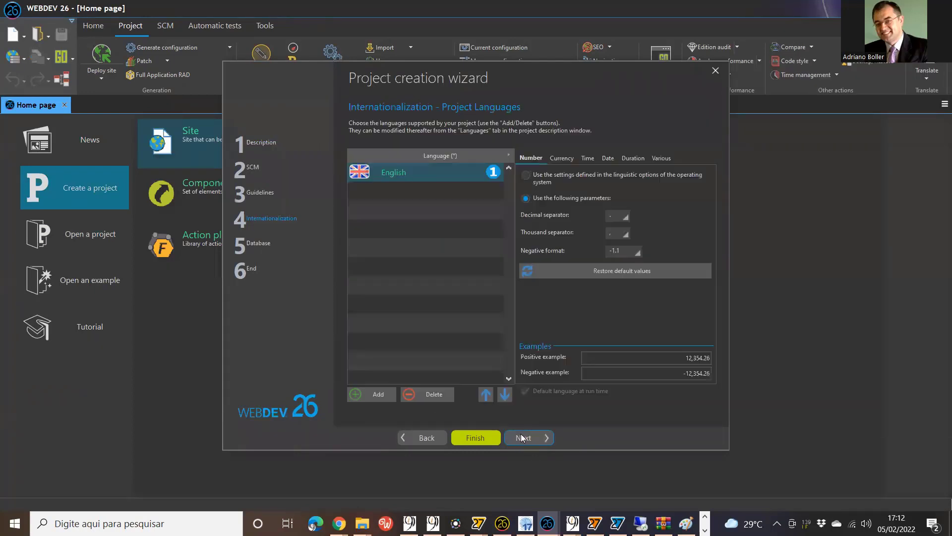
Step: Add Brazilian Portuguese as a project language and remove English
{"action": "left_click", "coordinate": [372, 395]}
{"action": "double_click", "coordinate": [352, 141]}
{"action": "left_click", "coordinate": [450, 394]}
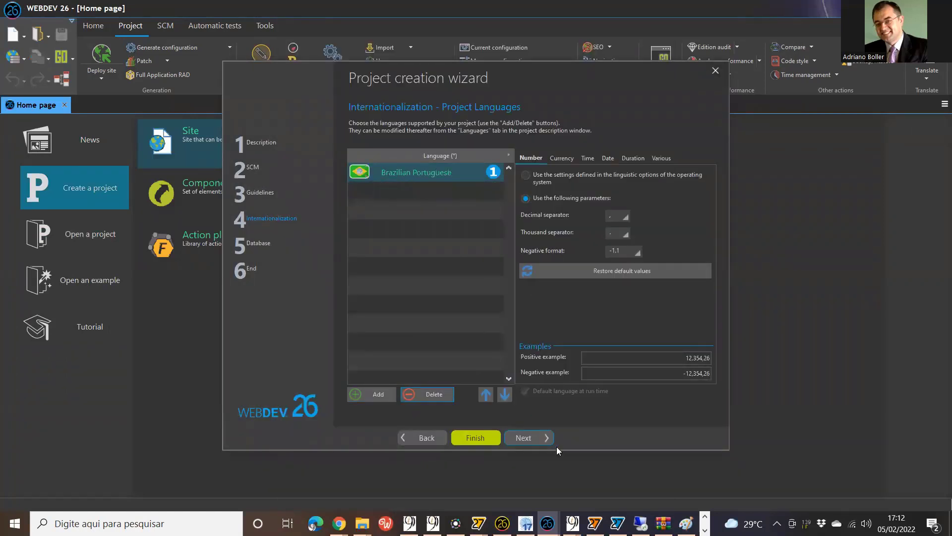
{"action": "left_click", "coordinate": [537, 442]}
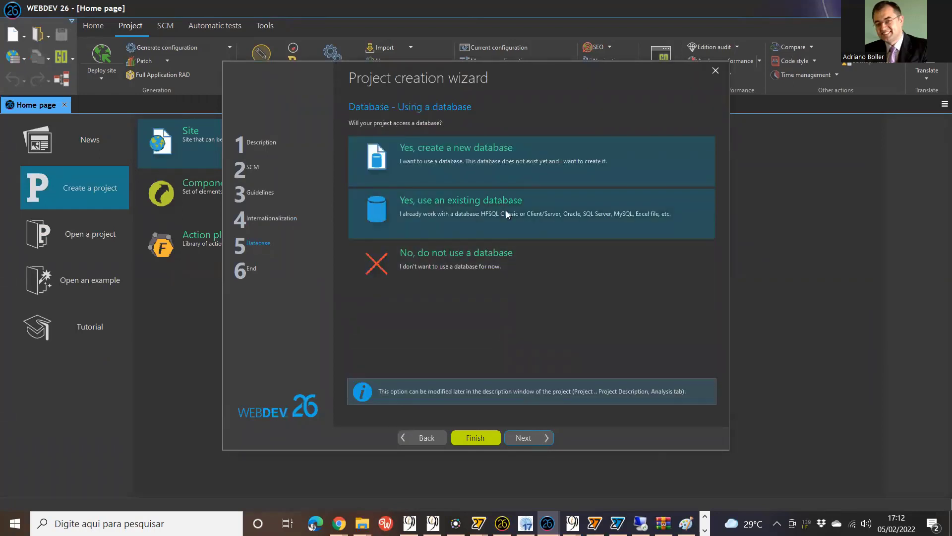
{"action": "left_click", "coordinate": [506, 215]}
{"action": "left_click", "coordinate": [536, 439]}
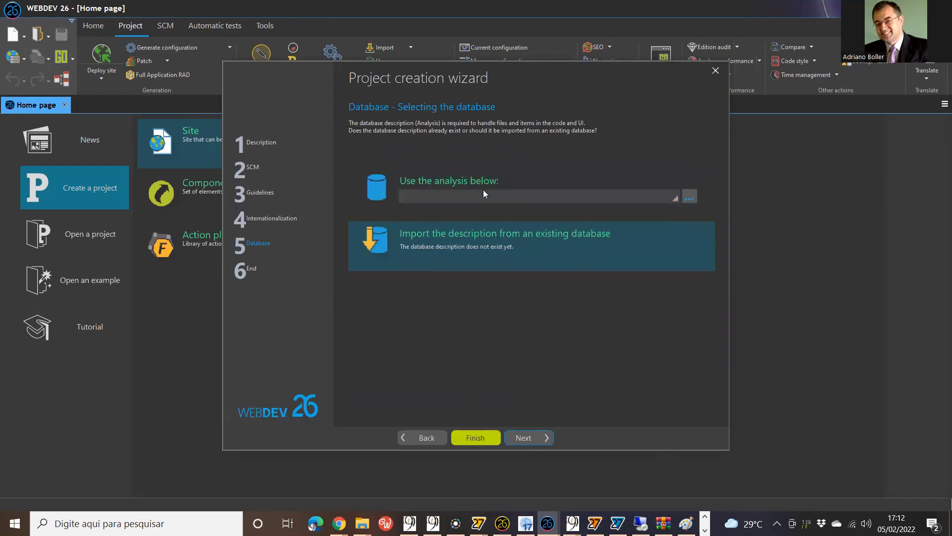
{"action": "left_click", "coordinate": [420, 440]}
Step: Create a new HFSQL Classic database for the project, keeping the proposed analysis name, and finish the project creation
{"action": "left_click", "coordinate": [461, 160]}
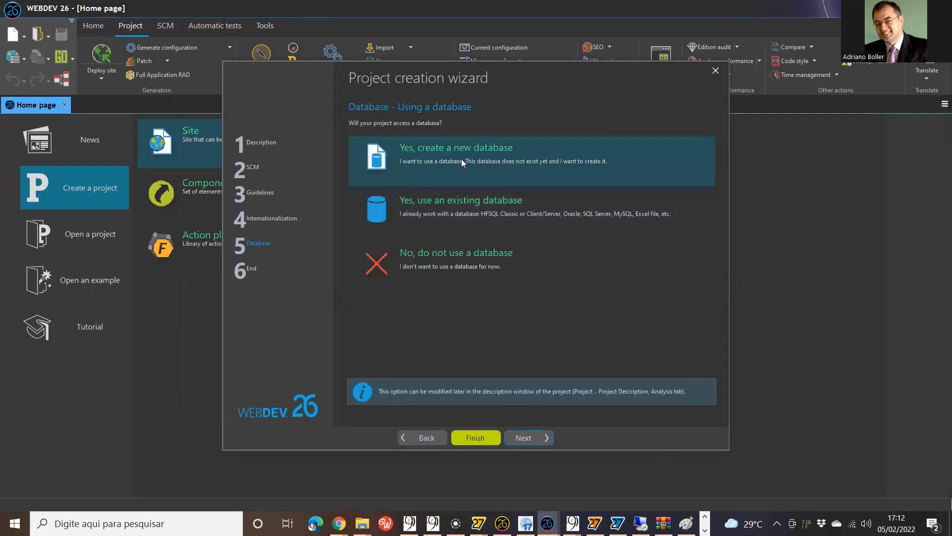
{"action": "left_click", "coordinate": [531, 438]}
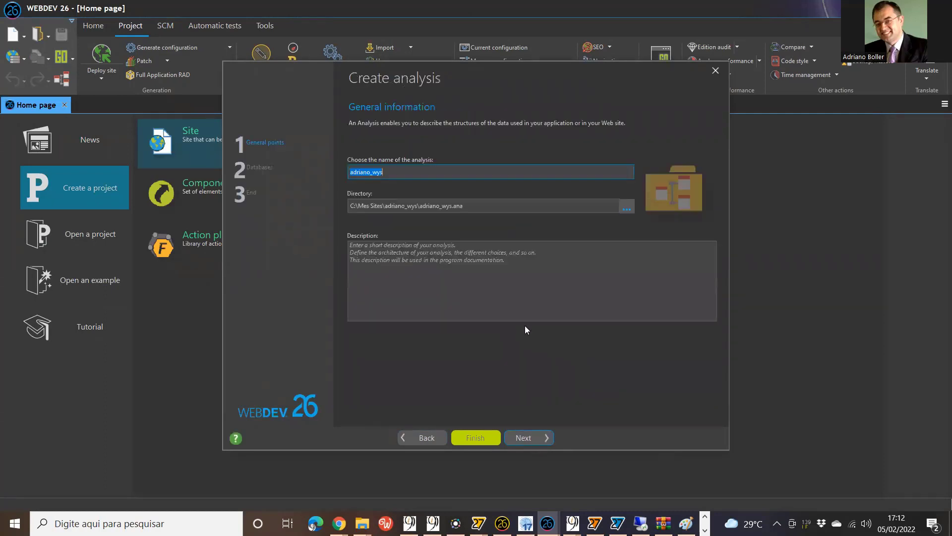
{"action": "left_click", "coordinate": [531, 437]}
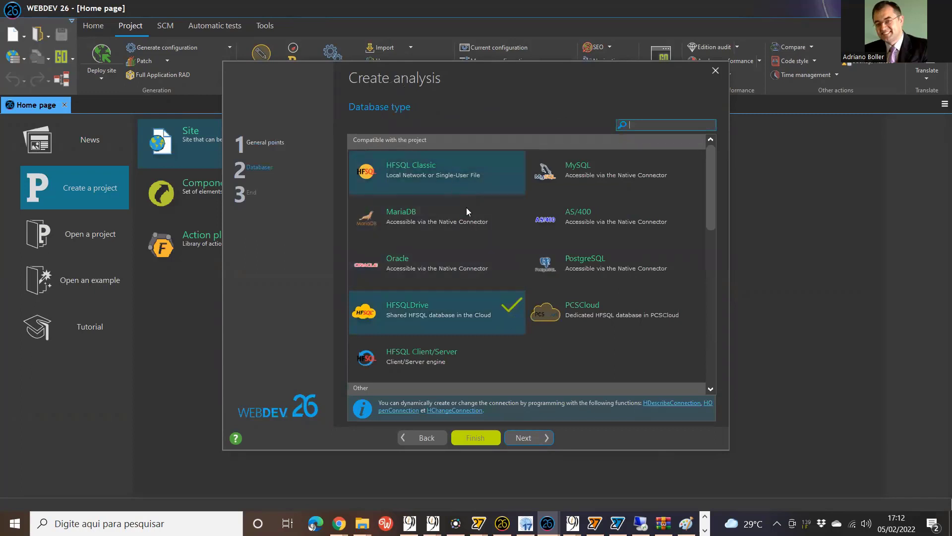
{"action": "left_click", "coordinate": [433, 176]}
{"action": "left_click", "coordinate": [548, 438]}
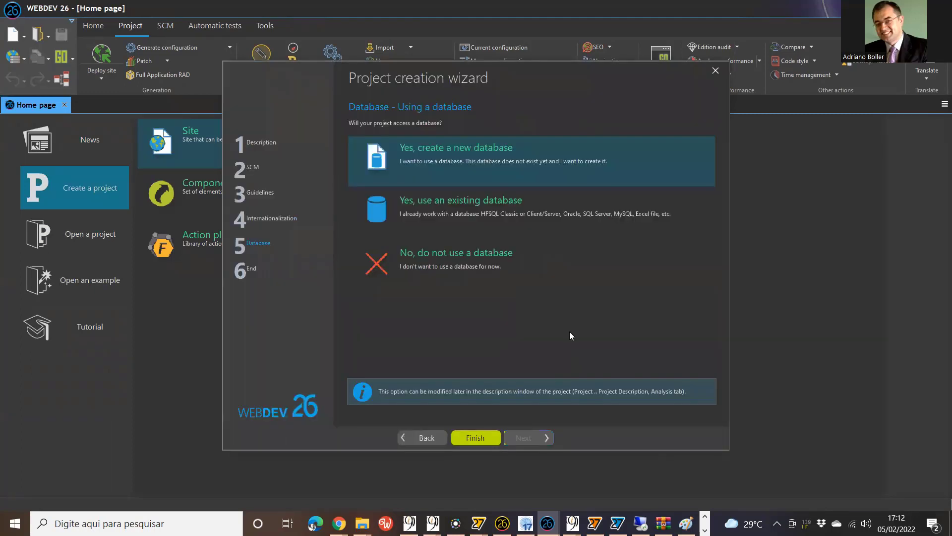
{"action": "key", "text": "Return"}
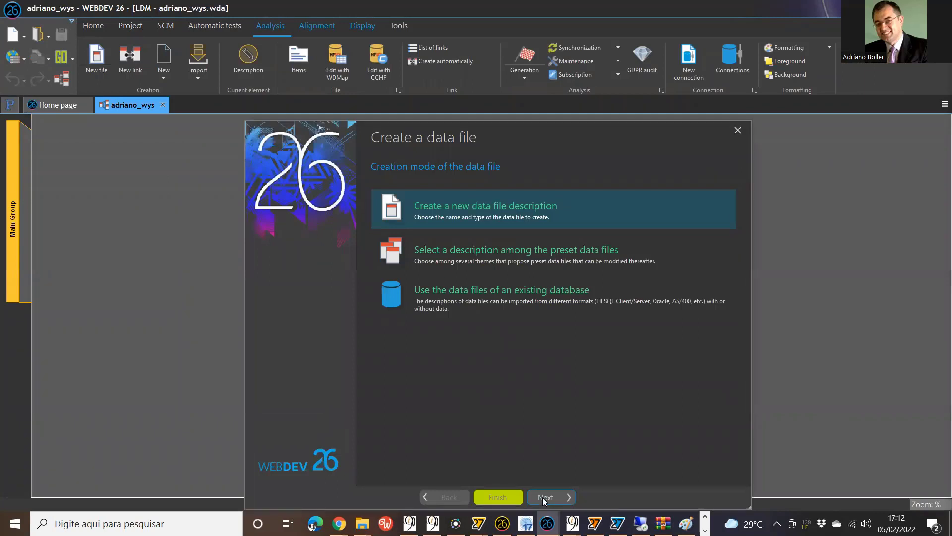
Step: Create a new data file description named "tabagenda" with an 8-byte automatic identifier and the HFSQL Classic type
{"action": "left_click", "coordinate": [543, 497]}
{"action": "type", "text": "tab"}
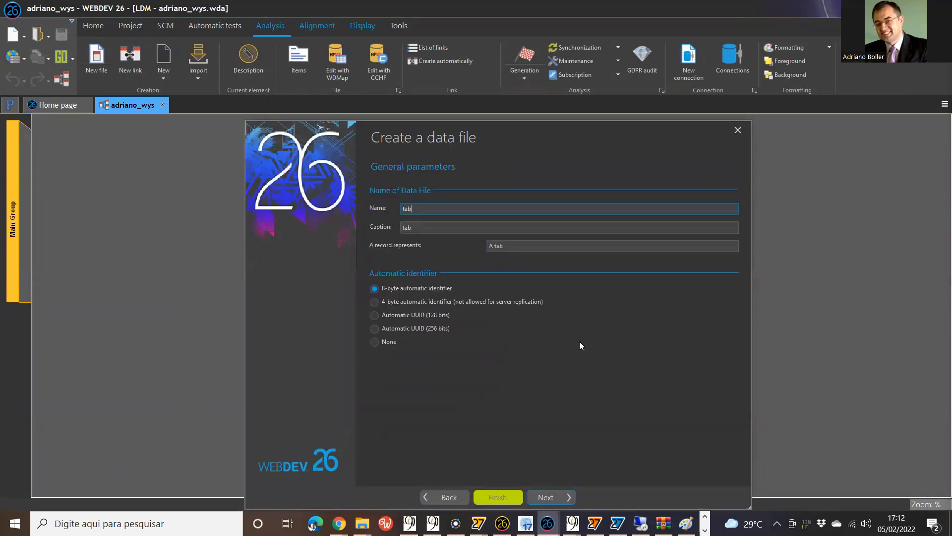
{"action": "type", "text": "cl"}
{"action": "key", "text": "BackSpace"}
{"action": "key", "text": "BackSpace"}
{"action": "type", "text": "agenda"}
{"action": "key", "text": "Tab"}
{"action": "left_click", "coordinate": [550, 502]}
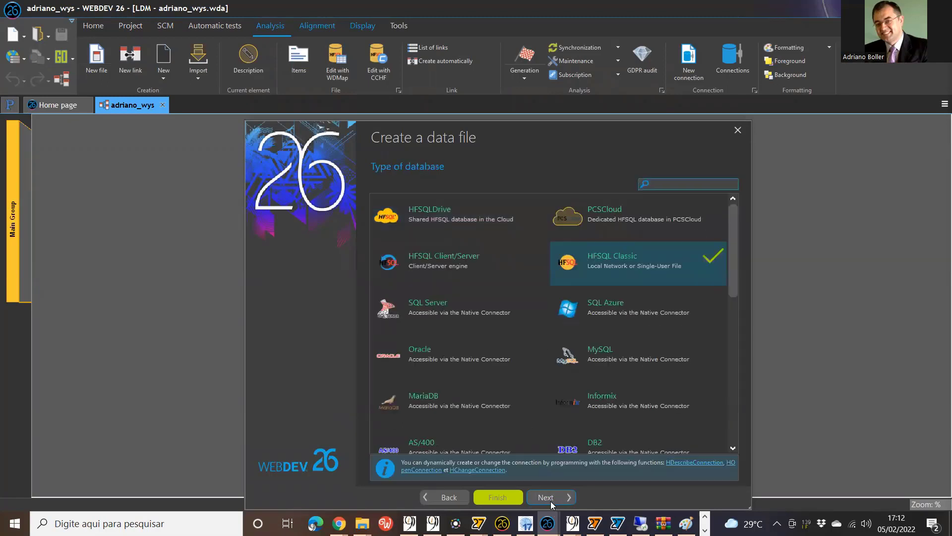
{"action": "left_click", "coordinate": [546, 498]}
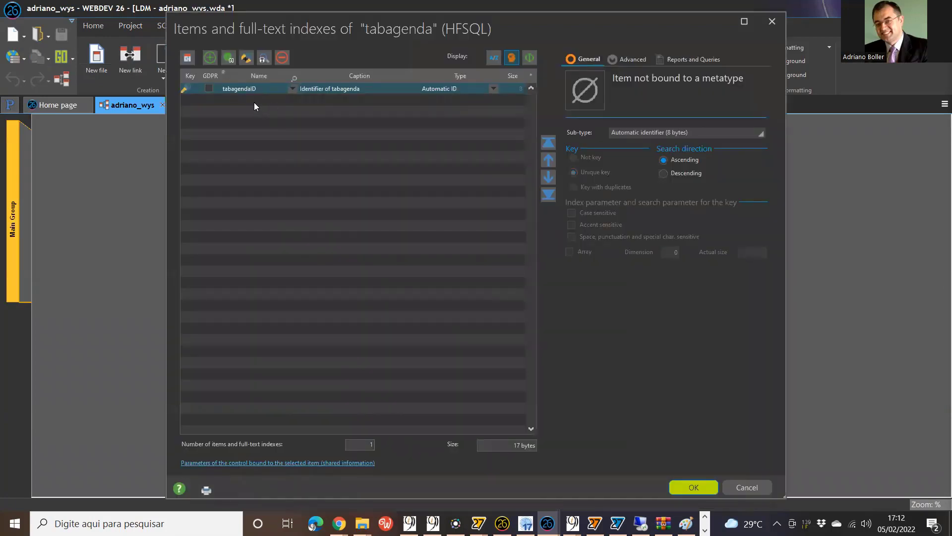
Step: Add the text items "nome" with caption "Nome" and "Endereco" with caption "Endereço" to tabagenda
{"action": "left_click", "coordinate": [254, 101]}
{"action": "type", "text": "nome"}
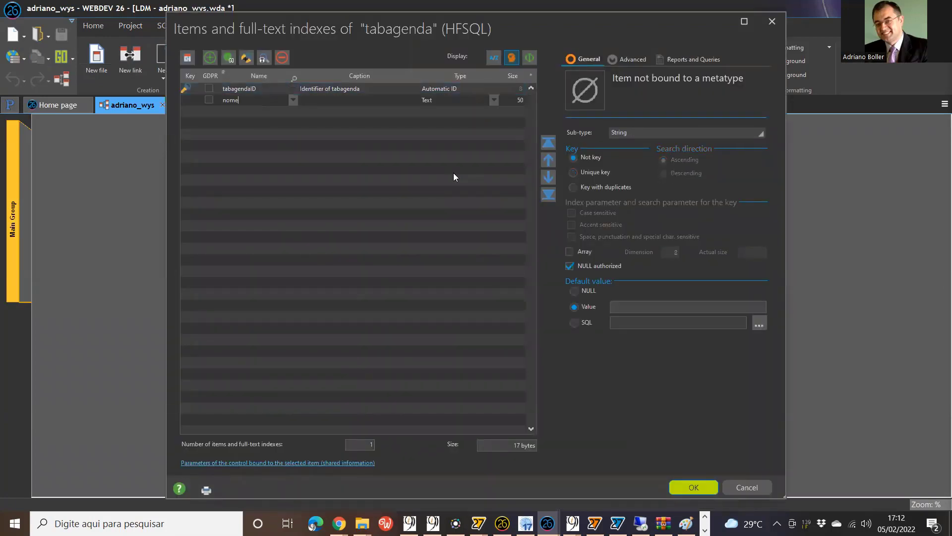
{"action": "key", "text": "Tab"}
{"action": "type", "text": "Nome"}
{"action": "left_click", "coordinate": [235, 115]}
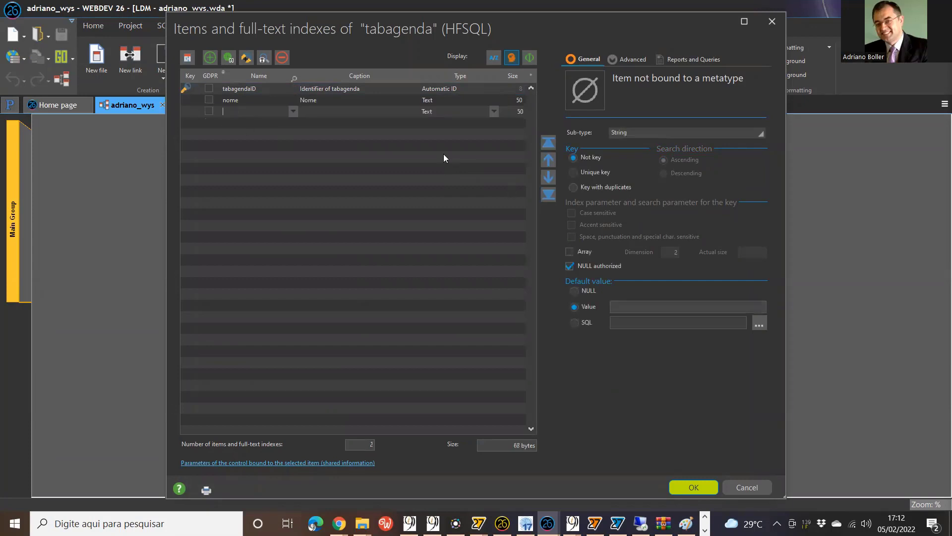
{"action": "type", "text": "Endereco"}
{"action": "key", "text": "Tab"}
{"action": "type", "text": "Endereço"}
Step: Add the text item "Telefone" with caption "Fone" and size 15 to tabagenda
{"action": "left_click", "coordinate": [253, 122]}
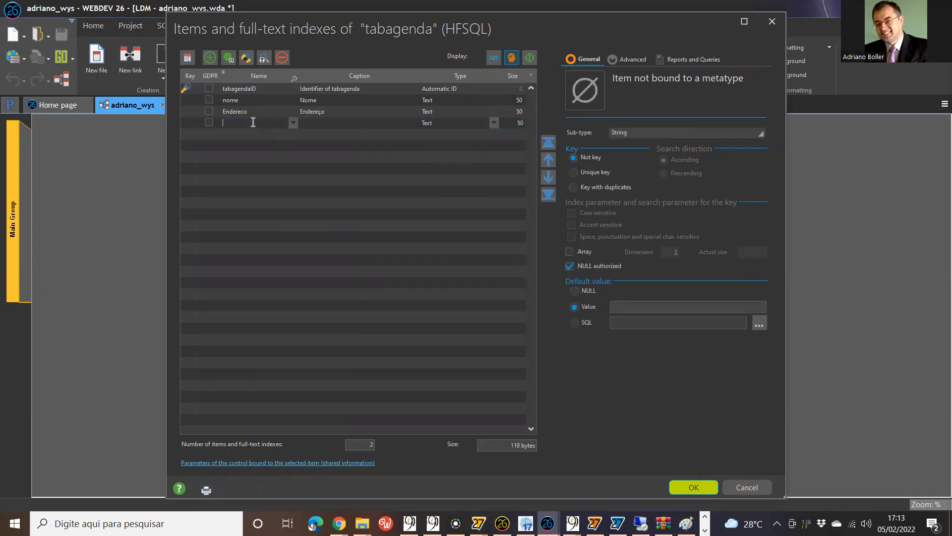
{"action": "type", "text": "Telefone"}
{"action": "key", "text": "Tab"}
{"action": "type", "text": "Fo"}
{"action": "left_click", "coordinate": [508, 124]}
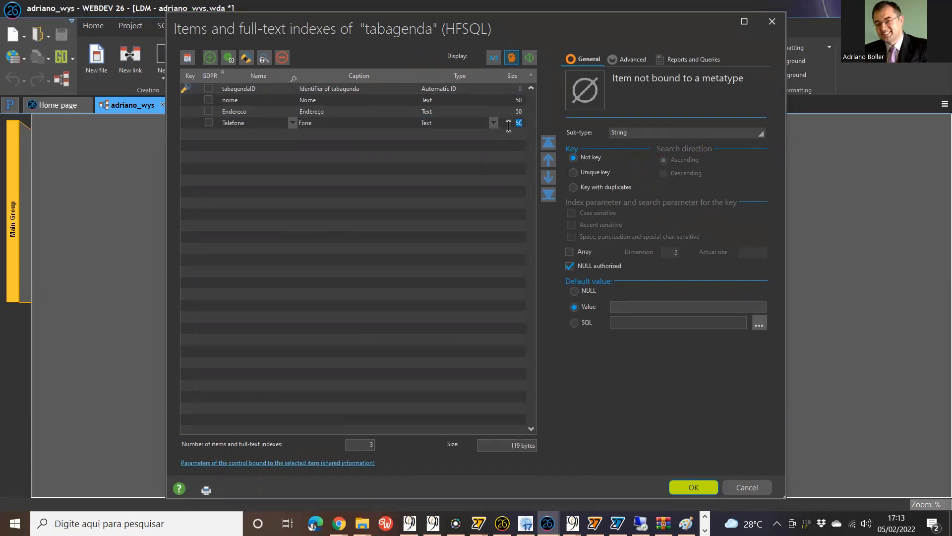
{"action": "type", "text": "15"}
{"action": "left_click", "coordinate": [459, 222]}
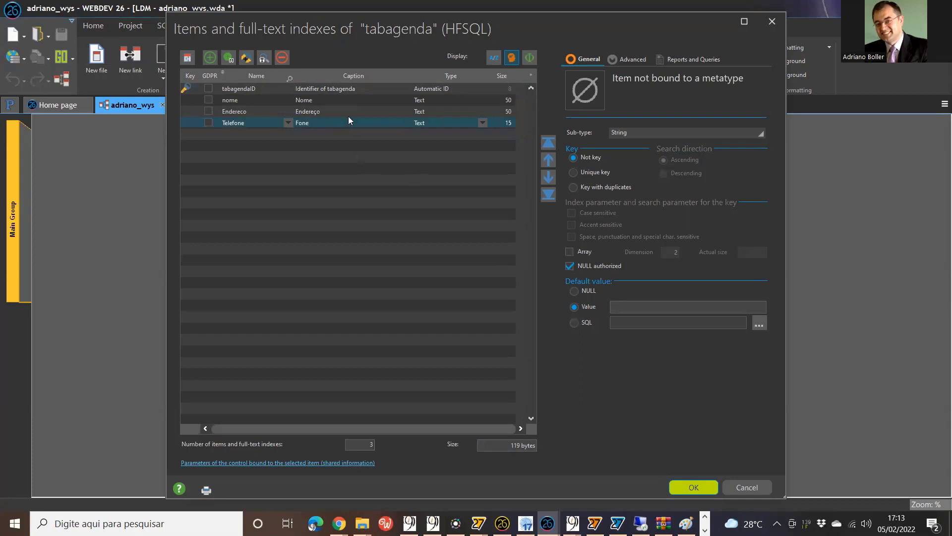
Step: Make the "nome" item a key with duplicates
{"action": "left_click", "coordinate": [342, 101]}
{"action": "left_click", "coordinate": [597, 186]}
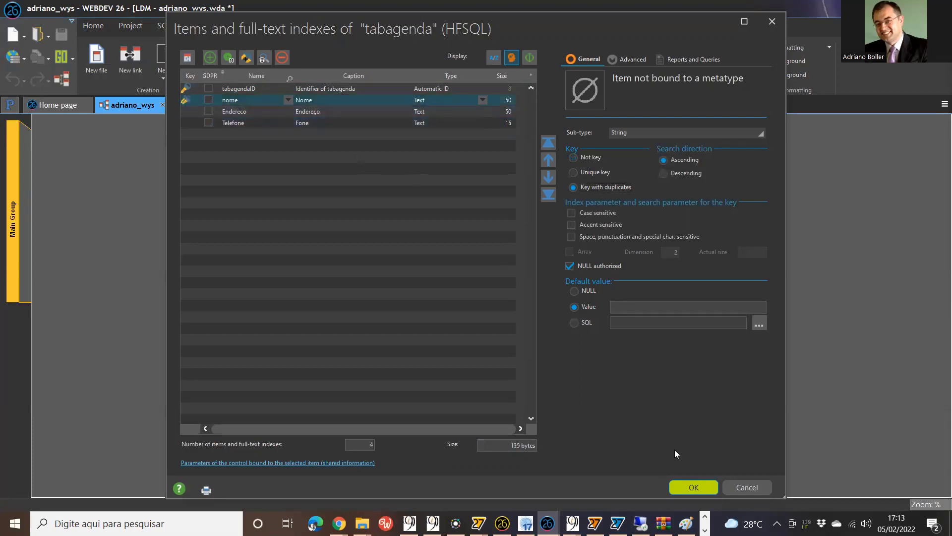
{"action": "left_click", "coordinate": [692, 488]}
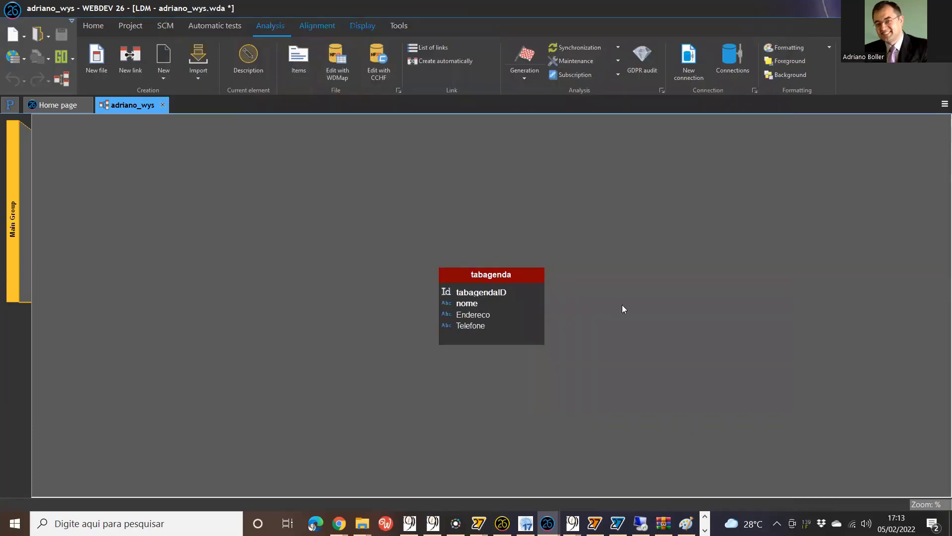
{"action": "key", "text": "ctrl+n"}
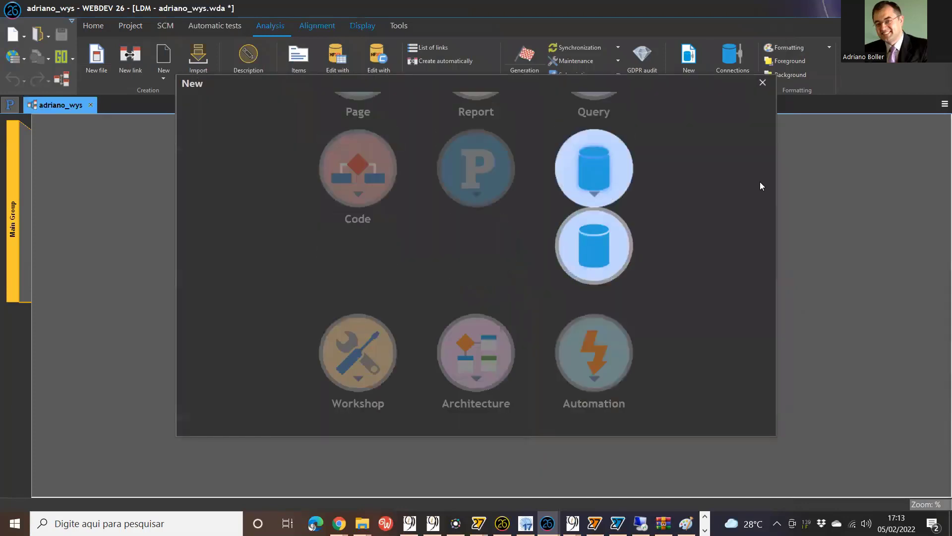
{"action": "left_click", "coordinate": [528, 61]}
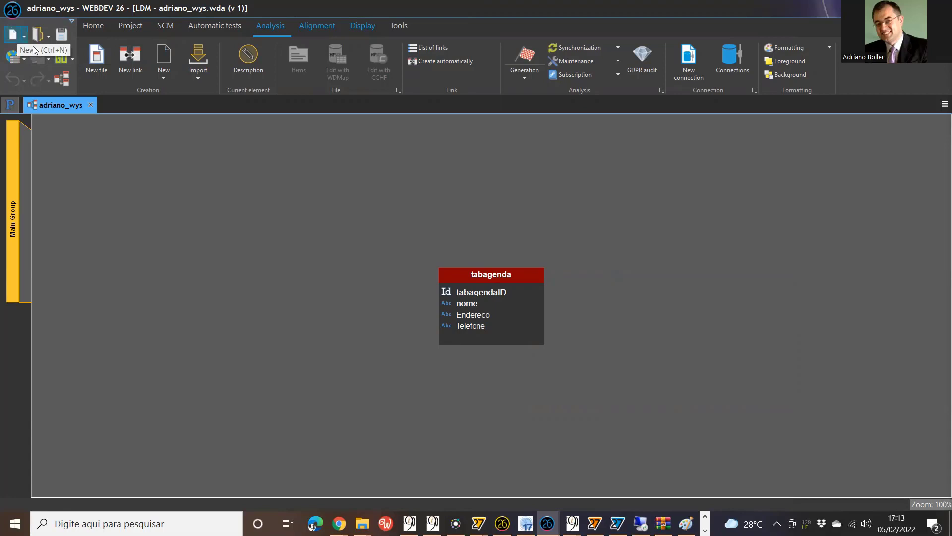
Step: Create a new page from the Blank standard template
{"action": "left_click", "coordinate": [15, 35]}
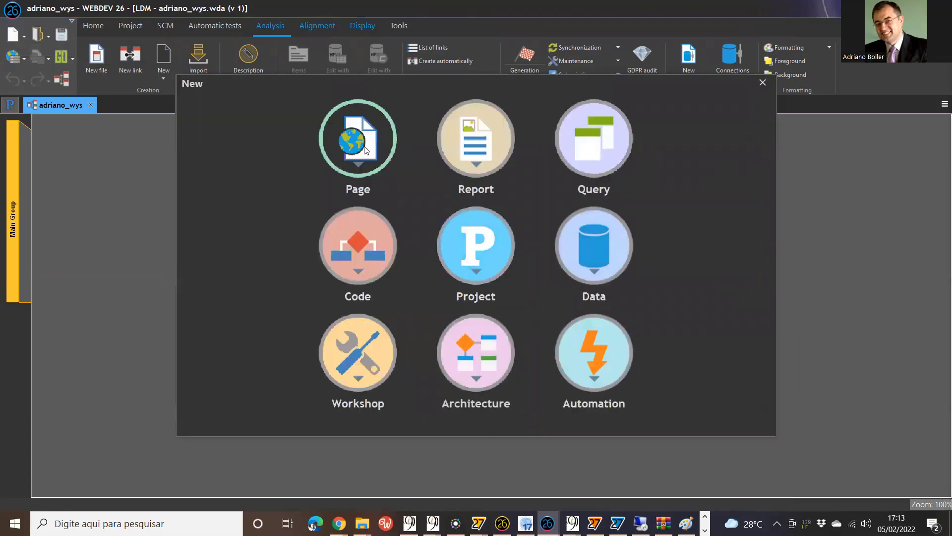
{"action": "left_click", "coordinate": [366, 150]}
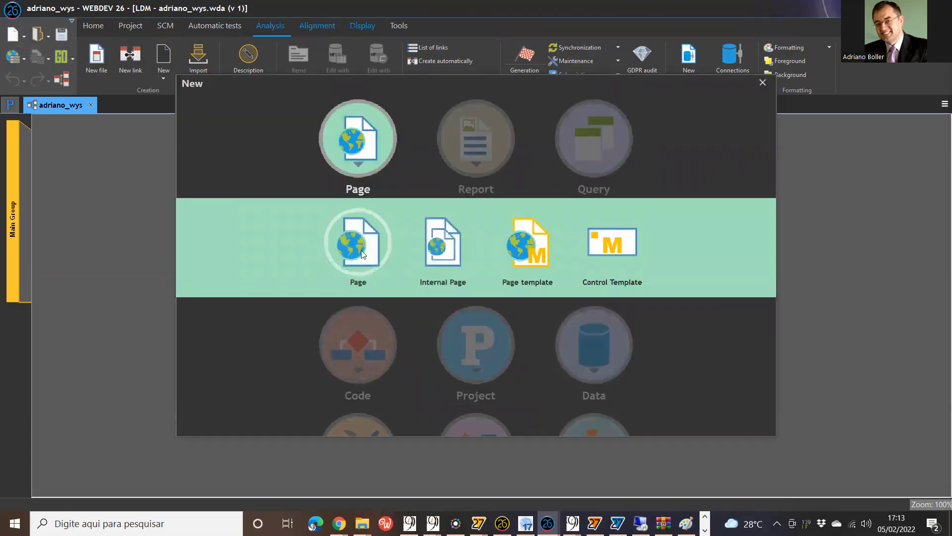
{"action": "left_click", "coordinate": [361, 253]}
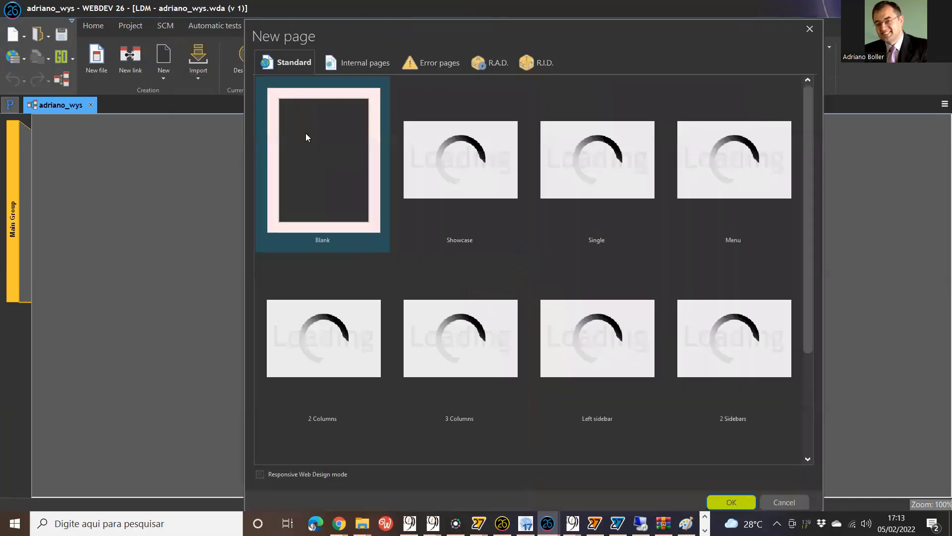
{"action": "key", "text": "Return"}
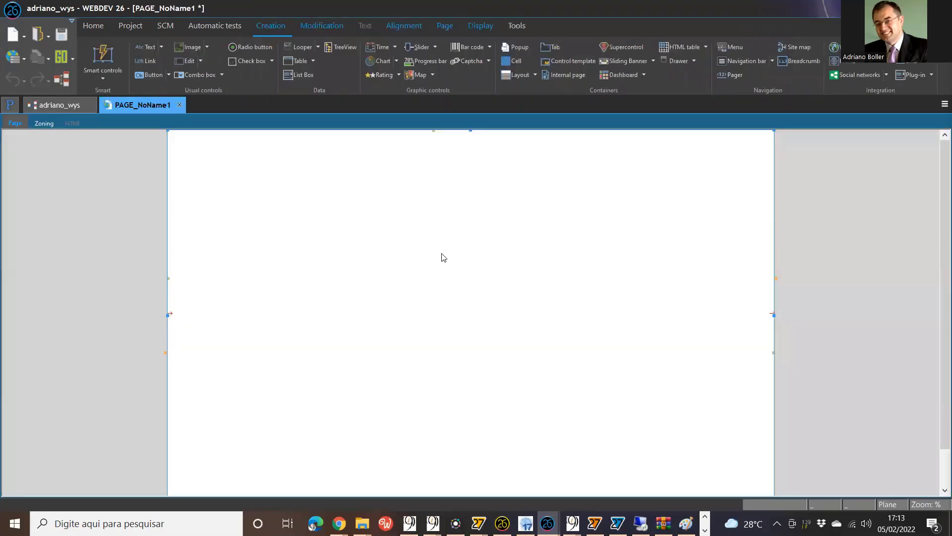
Step: Save the page as PAGE_index with the title "i9sistemas-integração com wys..."
{"action": "double_click", "coordinate": [380, 146]}
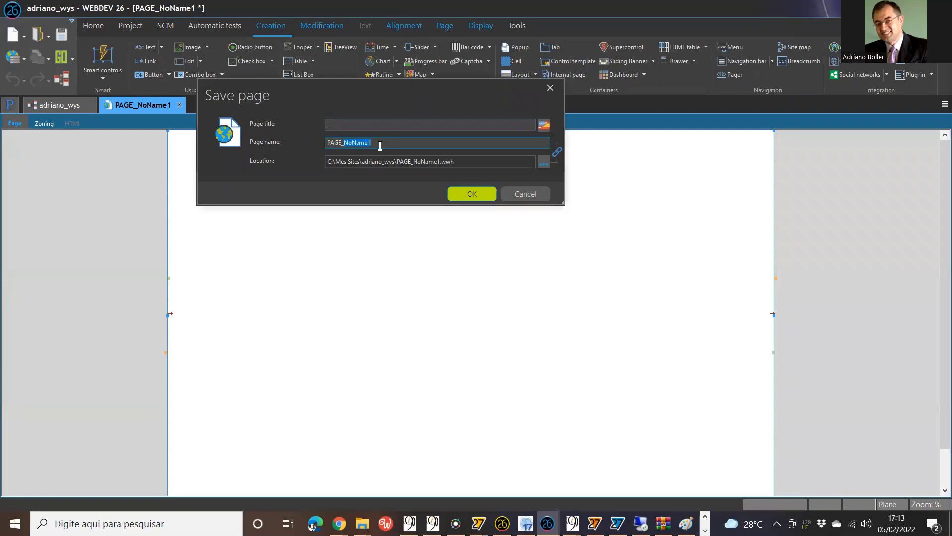
{"action": "type", "text": "index"}
{"action": "left_click", "coordinate": [339, 126]}
{"action": "type", "text": "i9sistemas-integração com wys."}
{"action": "key", "text": "Return"}
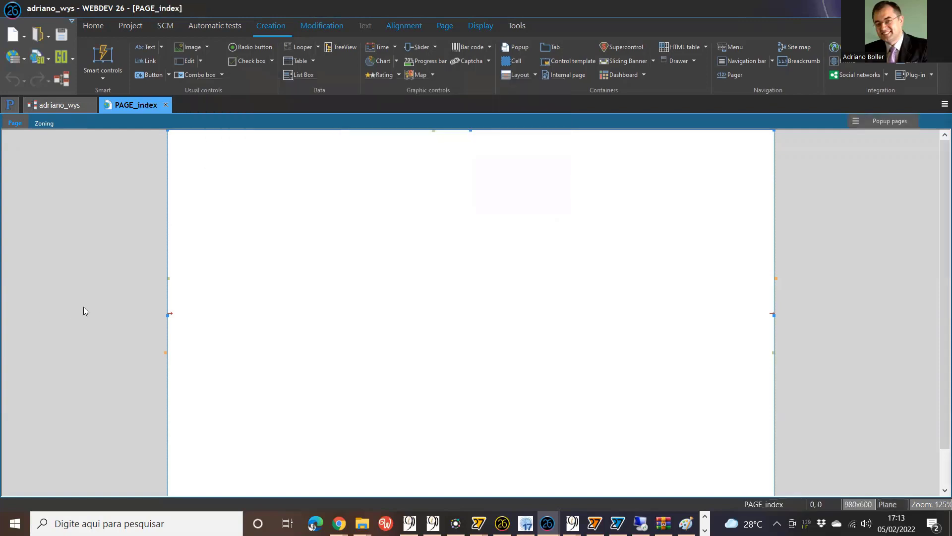
Step: Test the blank PAGE_index in the browser and close the browser window
{"action": "left_click", "coordinate": [36, 57]}
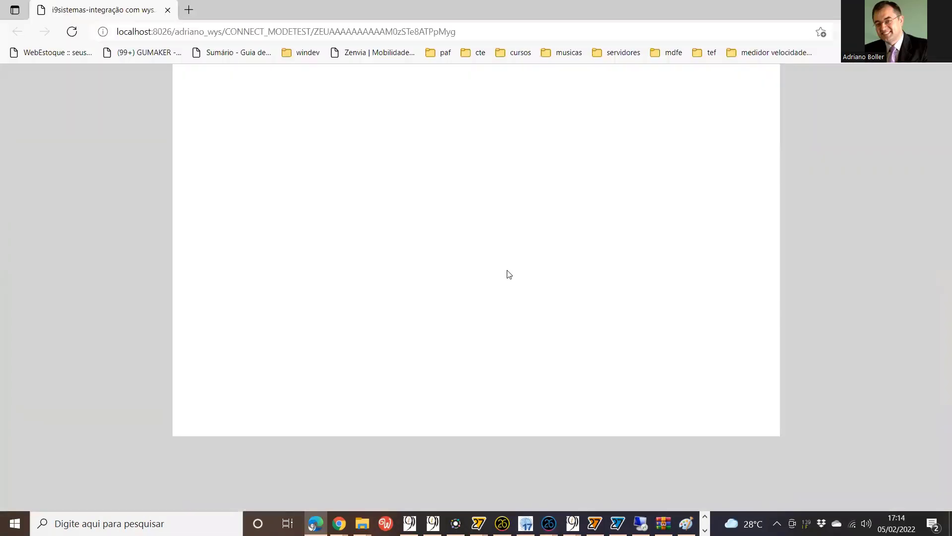
{"action": "key", "text": "alt+F4"}
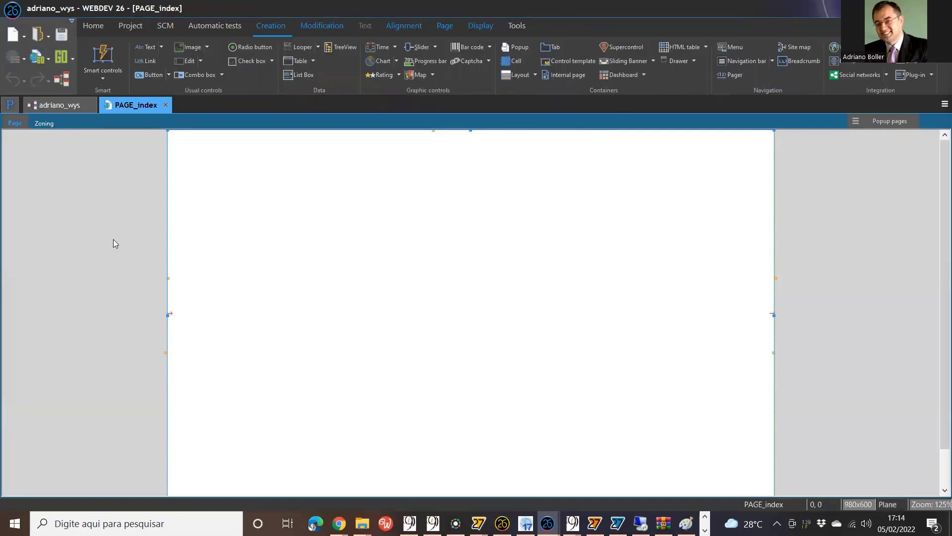
Step: Change the edit mode of PAGE_index to Responsive Web Design: layout by slice
{"action": "right_click", "coordinate": [113, 241]}
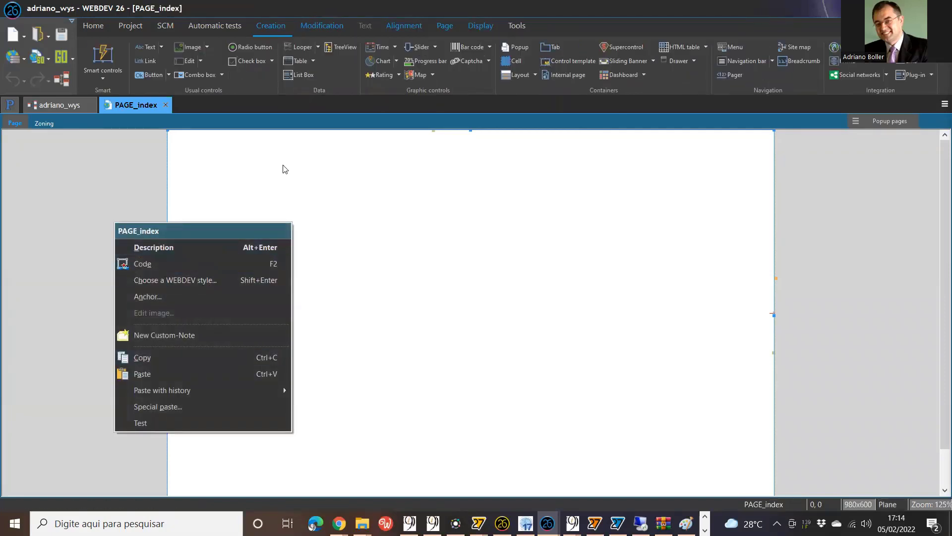
{"action": "left_click", "coordinate": [237, 247]}
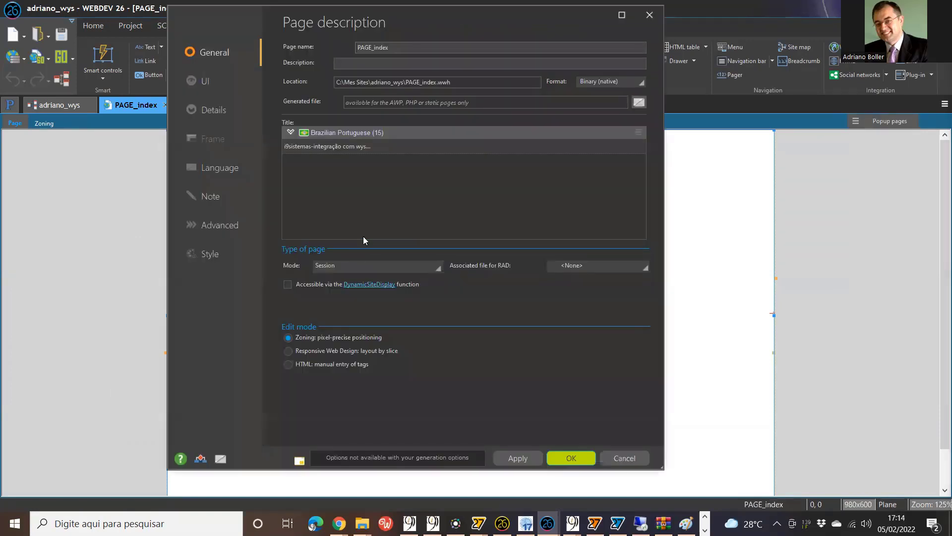
{"action": "left_click", "coordinate": [352, 354]}
{"action": "left_click", "coordinate": [571, 458]}
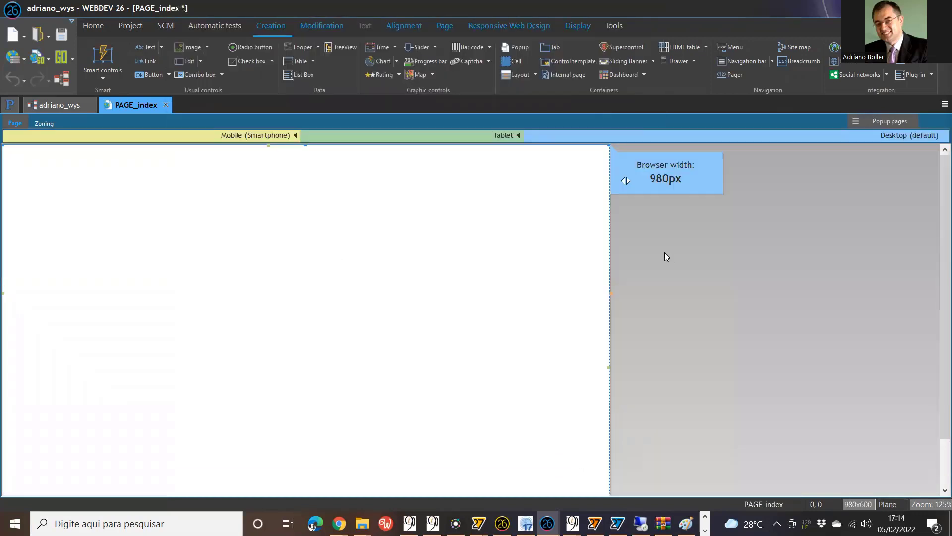
Step: Review the anchor settings of PAGE_index and the options for its maximum width
{"action": "right_click", "coordinate": [666, 253]}
{"action": "left_click", "coordinate": [601, 269]}
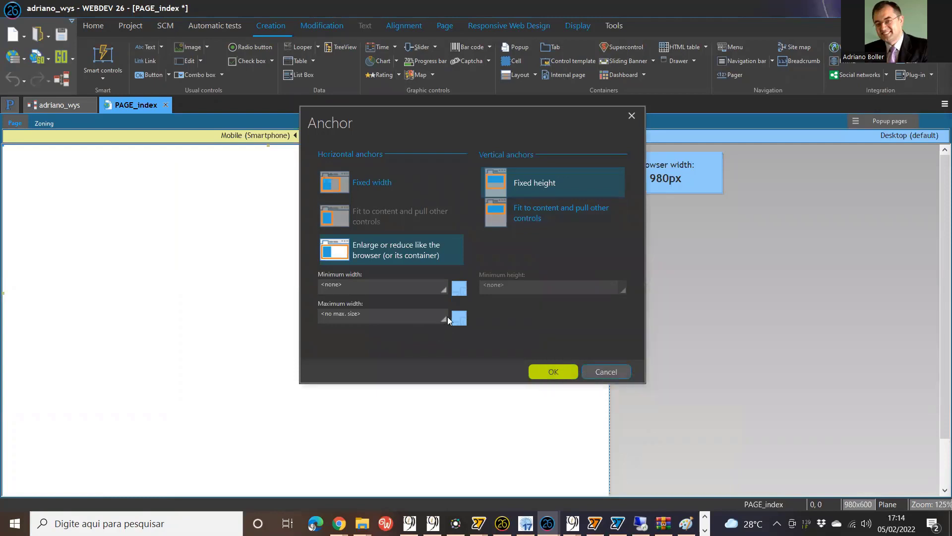
{"action": "left_click", "coordinate": [445, 318]}
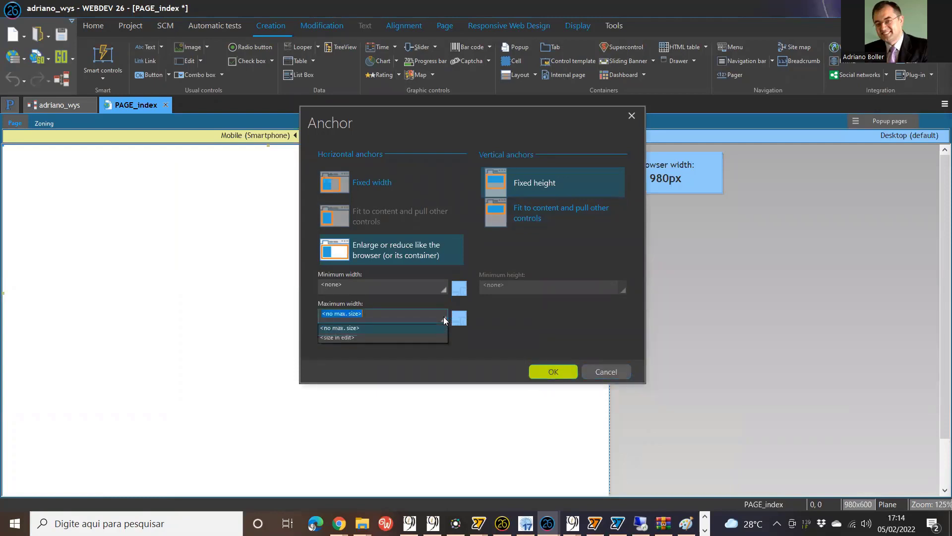
{"action": "left_click", "coordinate": [443, 318]}
{"action": "left_click", "coordinate": [444, 317]}
{"action": "left_click", "coordinate": [444, 318]}
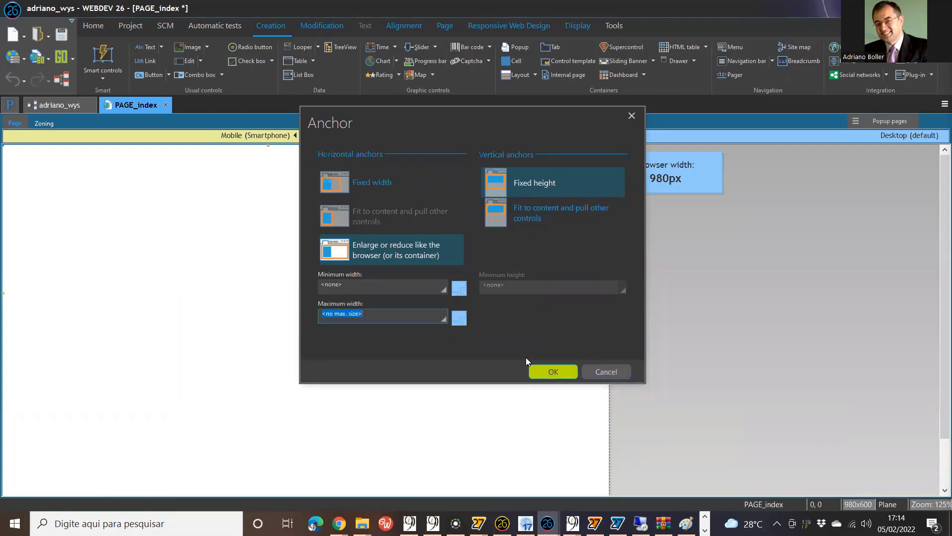
{"action": "left_click", "coordinate": [550, 372]}
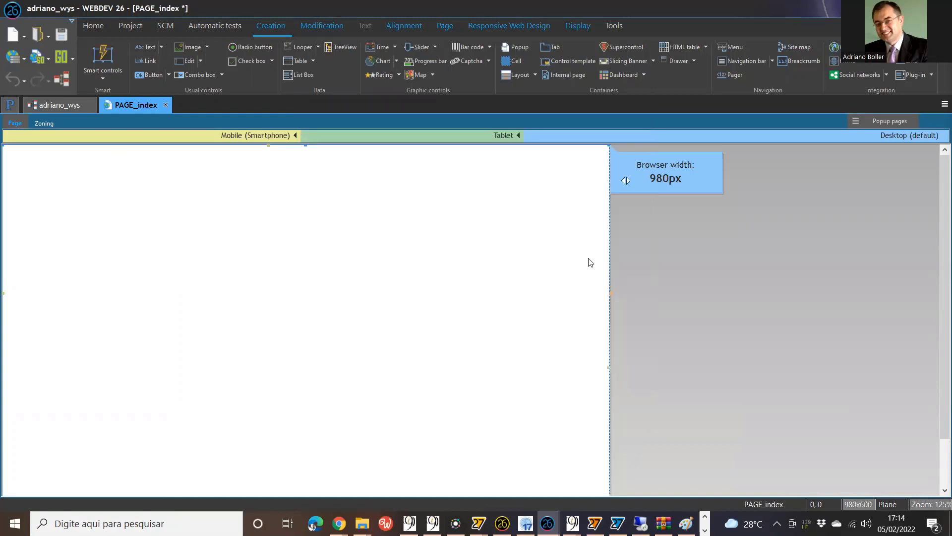
Step: Set the browser background color to Undefined in the style of PAGE_index
{"action": "right_click", "coordinate": [688, 281]}
{"action": "left_click", "coordinate": [716, 284]}
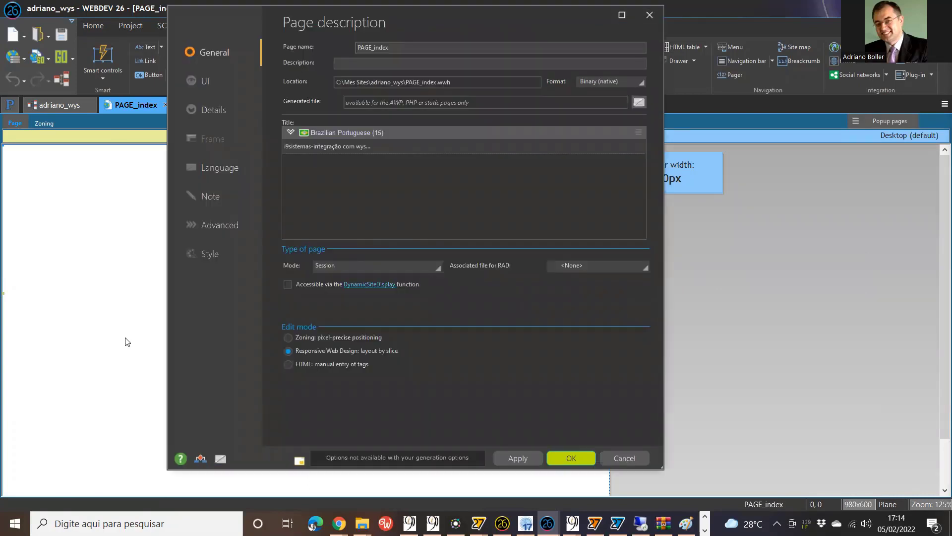
{"action": "left_click", "coordinate": [198, 258]}
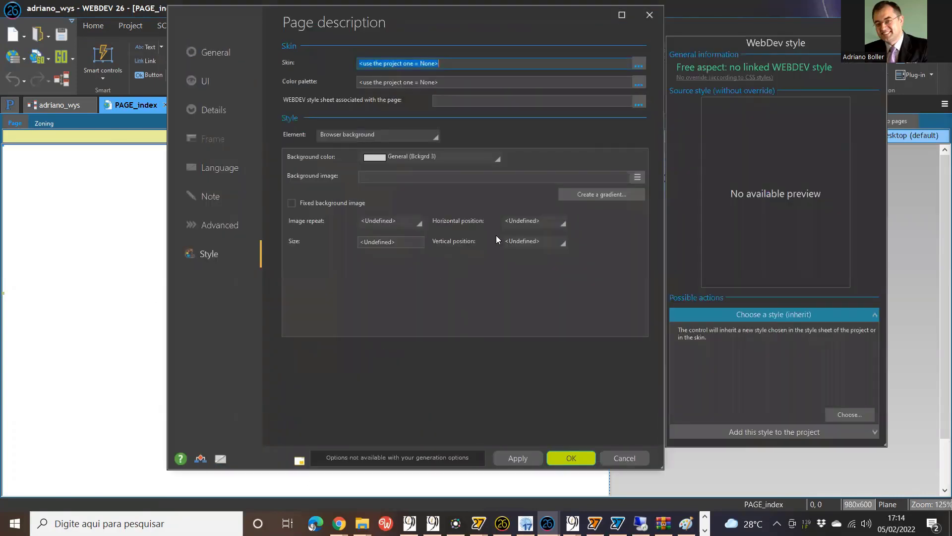
{"action": "left_click", "coordinate": [416, 155]}
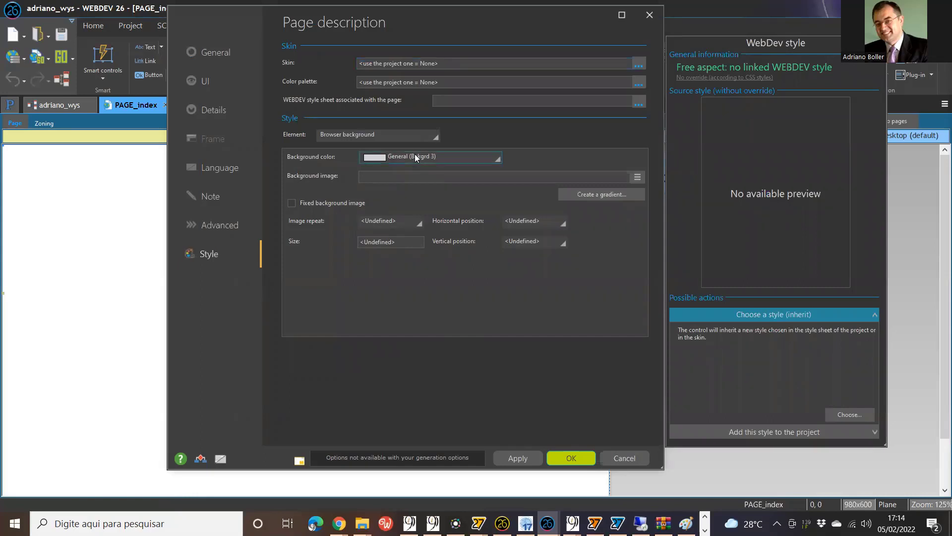
{"action": "left_click", "coordinate": [563, 276]}
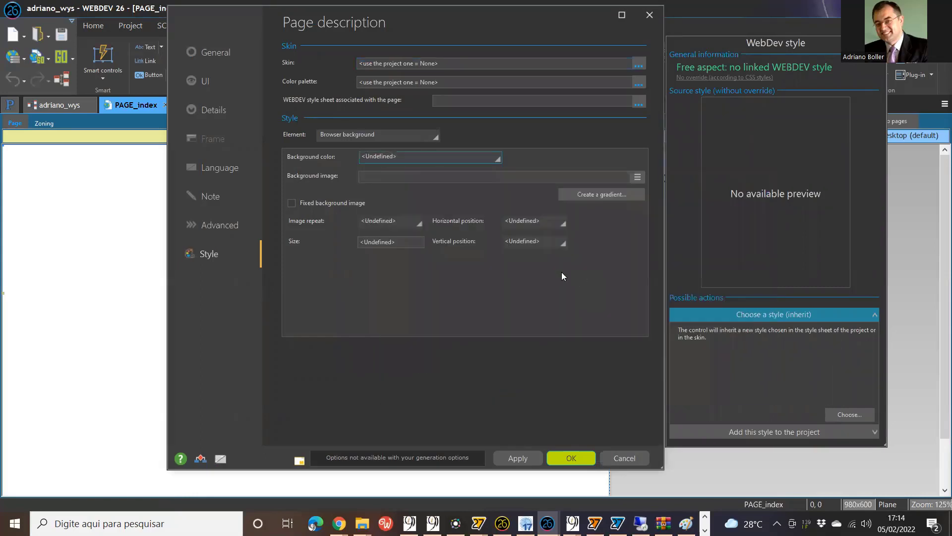
Step: Set the Page border/background element's background color to Undefined, apply the style and test the page
{"action": "left_click", "coordinate": [391, 134]}
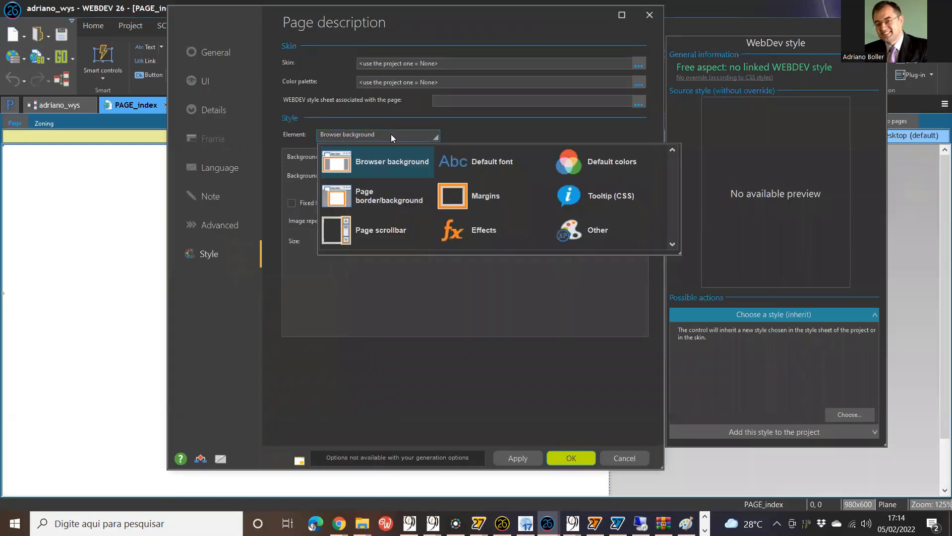
{"action": "left_click", "coordinate": [371, 196]}
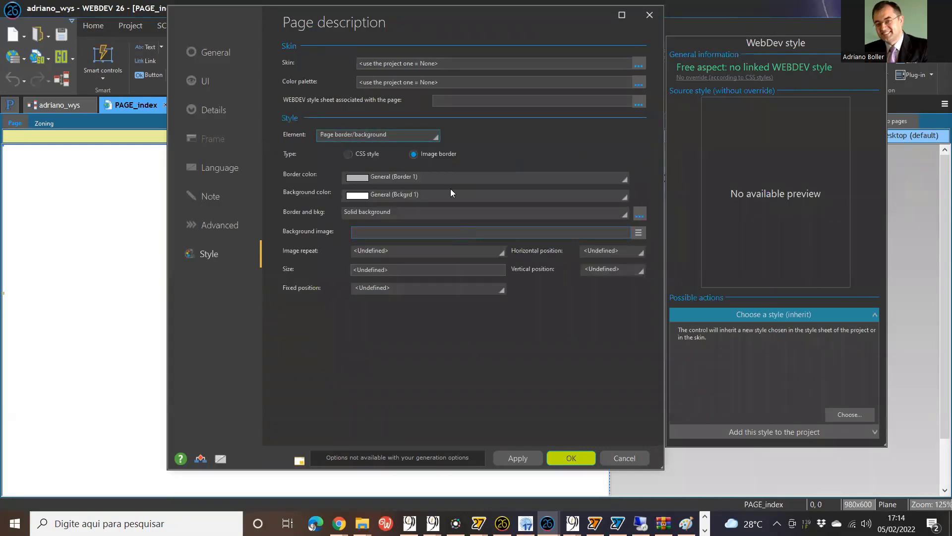
{"action": "left_click", "coordinate": [448, 191]}
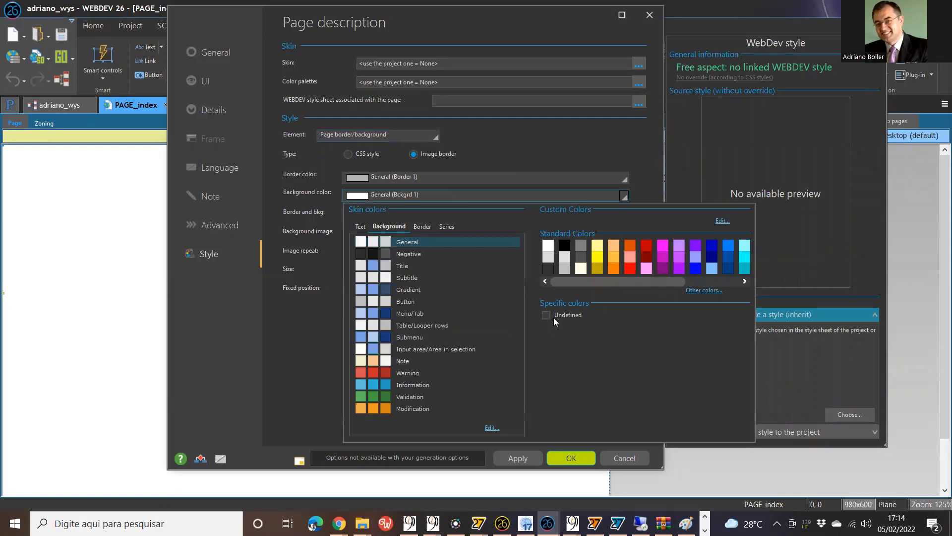
{"action": "left_click", "coordinate": [555, 317]}
{"action": "left_click", "coordinate": [571, 458]}
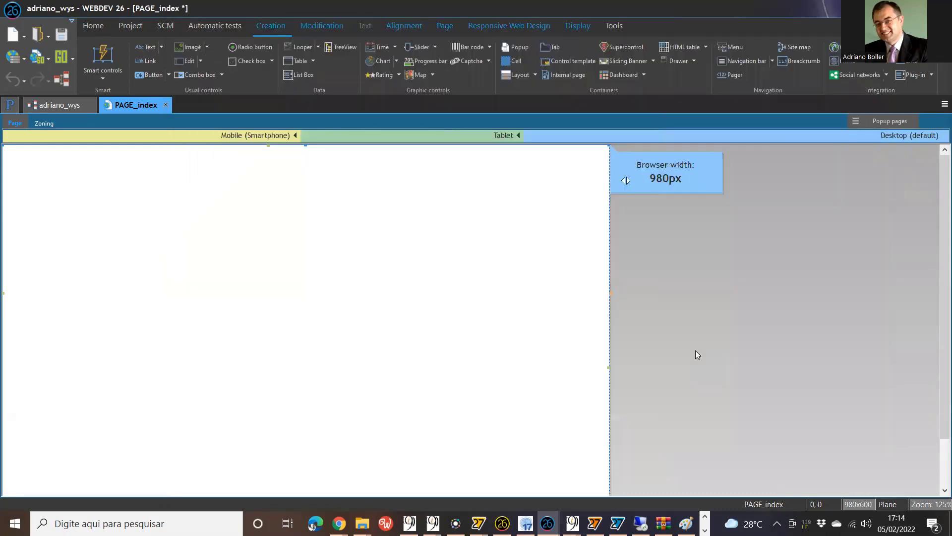
{"action": "left_click", "coordinate": [40, 60]}
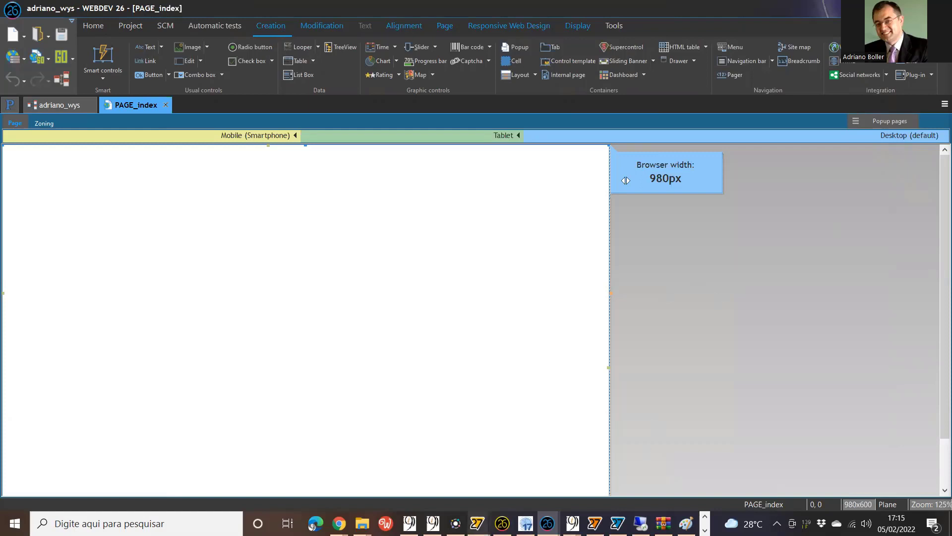
Step: Place an IFrame control in the upper-left corner of PAGE_index
{"action": "mouse_move", "coordinate": [556, 515]}
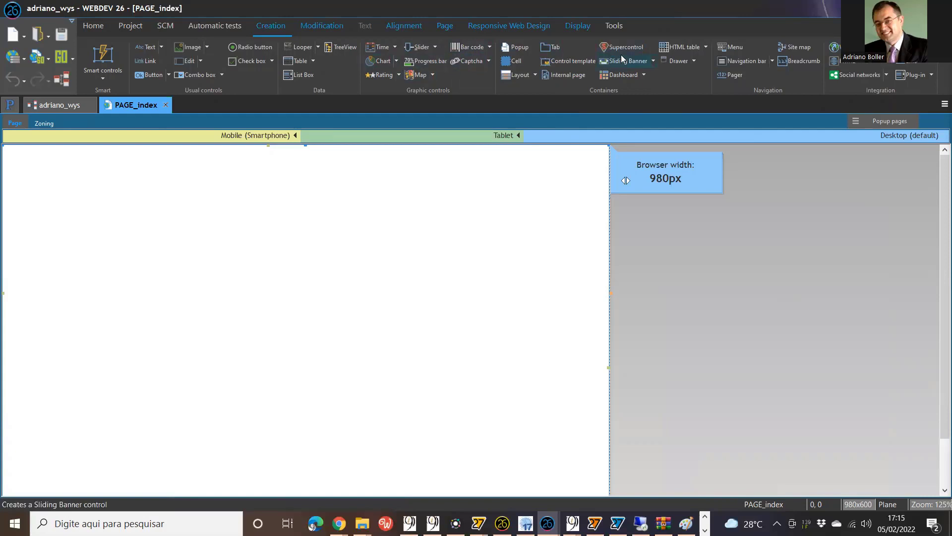
{"action": "left_click", "coordinate": [393, 51]}
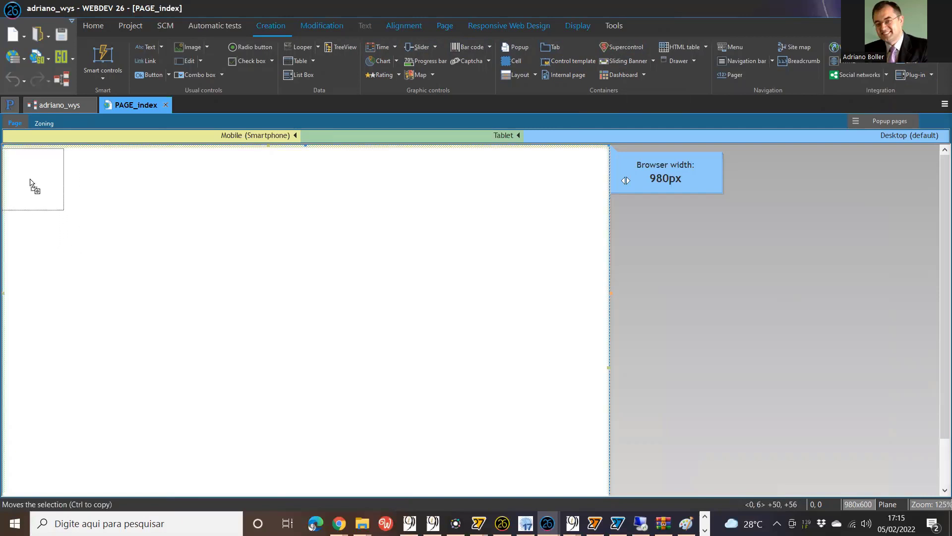
{"action": "key", "text": "Escape"}
{"action": "left_click", "coordinate": [31, 179]}
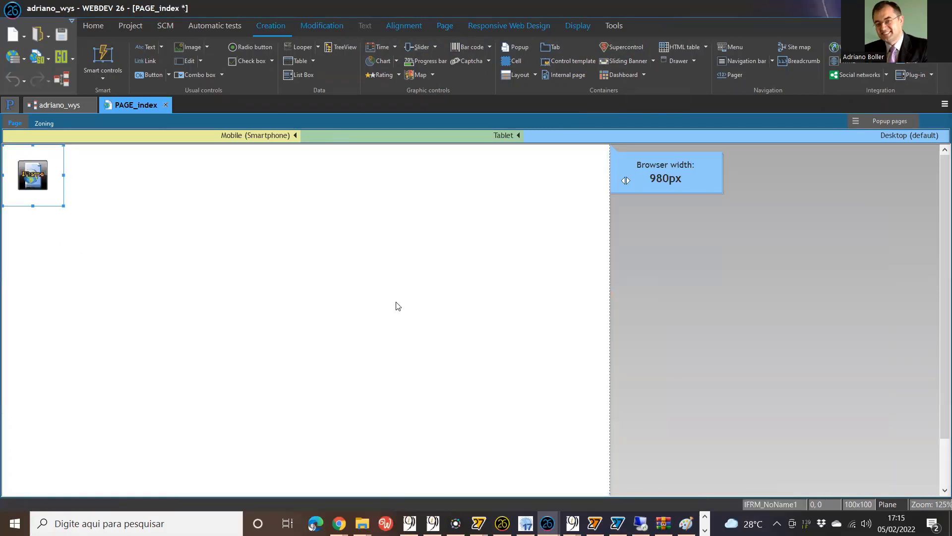
Step: Adjust the size of the IFrame control with the size alignment commands
{"action": "left_click", "coordinate": [405, 28]}
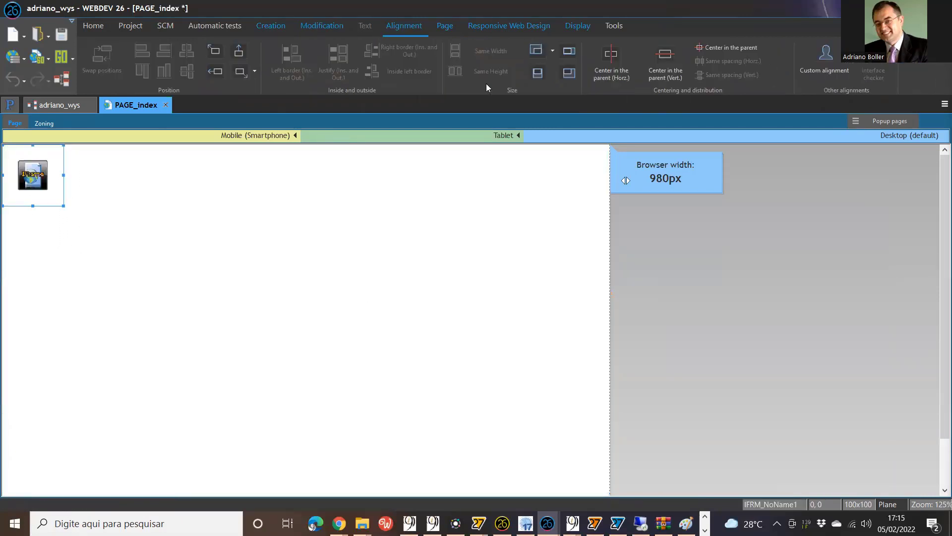
{"action": "left_click", "coordinate": [541, 56]}
{"action": "left_click", "coordinate": [542, 72]}
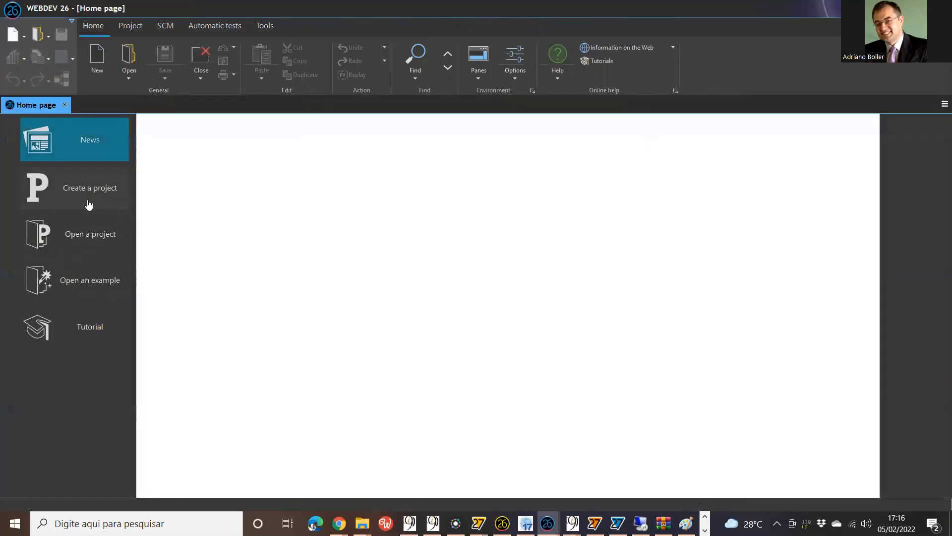
Step: Open the i9followup project and examine the rot_html internal procedure in glo_atualizar_projeto
{"action": "left_click", "coordinate": [95, 242]}
{"action": "left_click", "coordinate": [234, 300]}
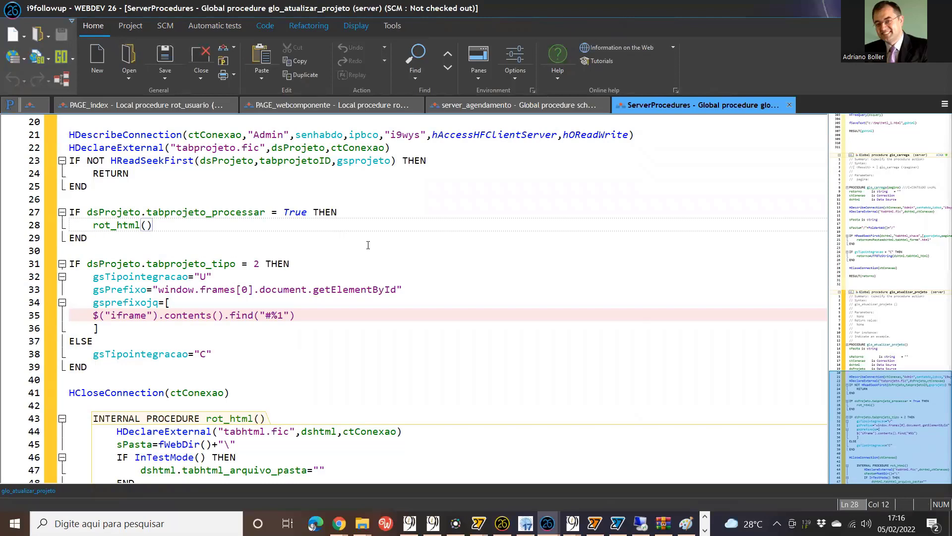
{"action": "scroll", "coordinate": [377, 247], "scroll_direction": "down", "scroll_amount": 5}
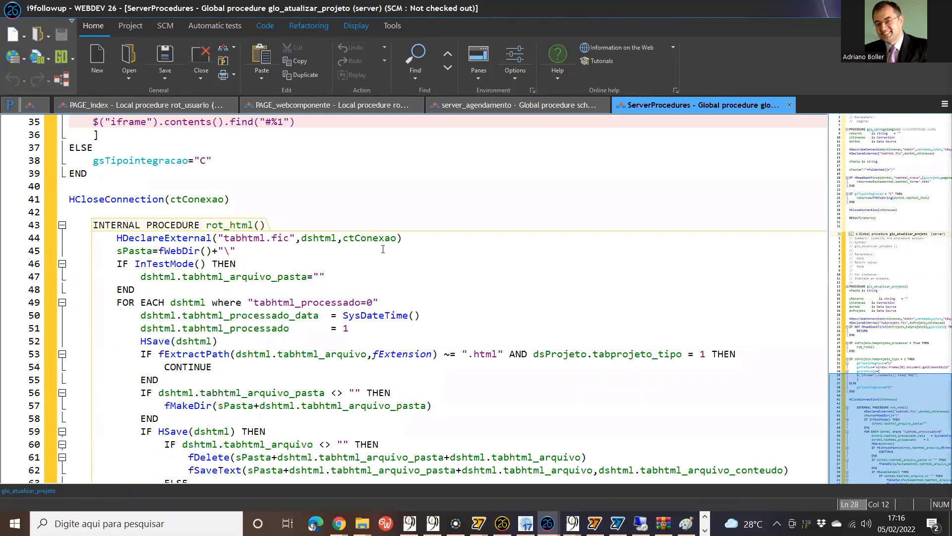
{"action": "scroll", "coordinate": [383, 249], "scroll_direction": "up", "scroll_amount": 1}
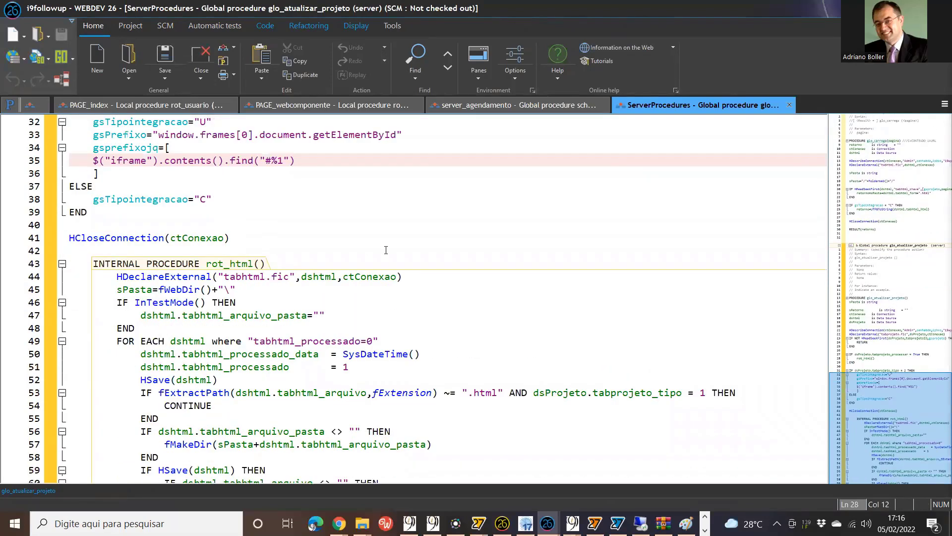
Step: Examine the i9followup project's initialization code and go to the definition of its glo_atualizar_projeto() call
{"action": "scroll", "coordinate": [386, 249], "scroll_direction": "down", "scroll_amount": 1}
{"action": "scroll", "coordinate": [386, 249], "scroll_direction": "up", "scroll_amount": 1}
{"action": "left_click", "coordinate": [30, 105]}
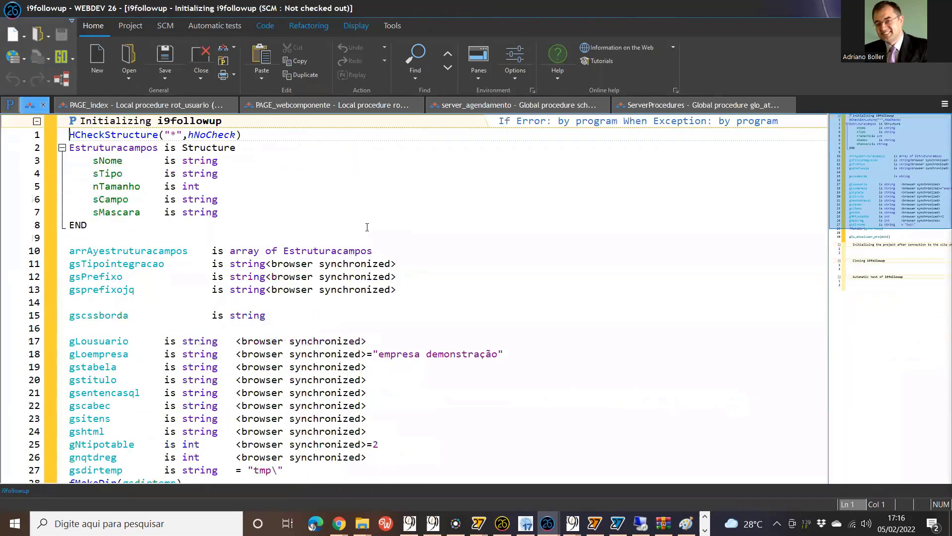
{"action": "scroll", "coordinate": [392, 299], "scroll_direction": "down", "scroll_amount": 12}
{"action": "scroll", "coordinate": [392, 300], "scroll_direction": "up", "scroll_amount": 5}
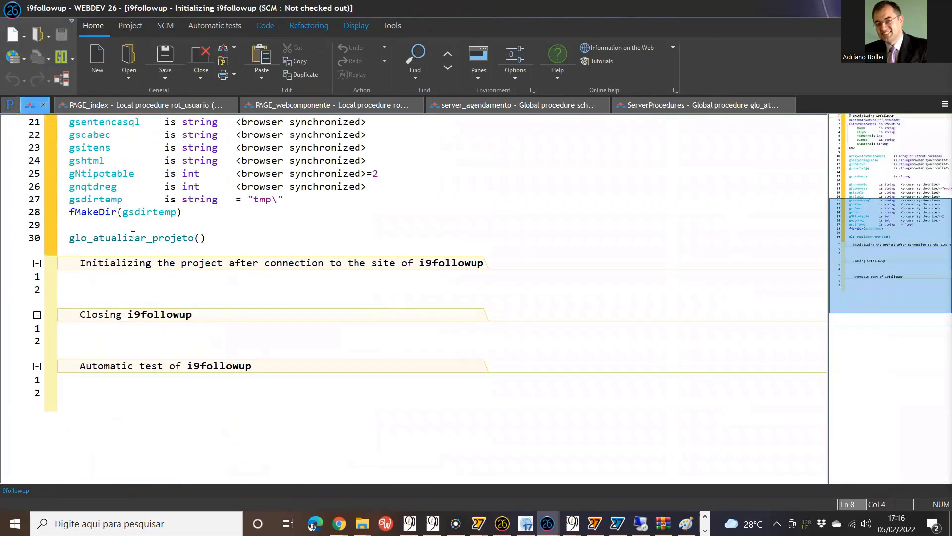
{"action": "left_click", "coordinate": [131, 238]}
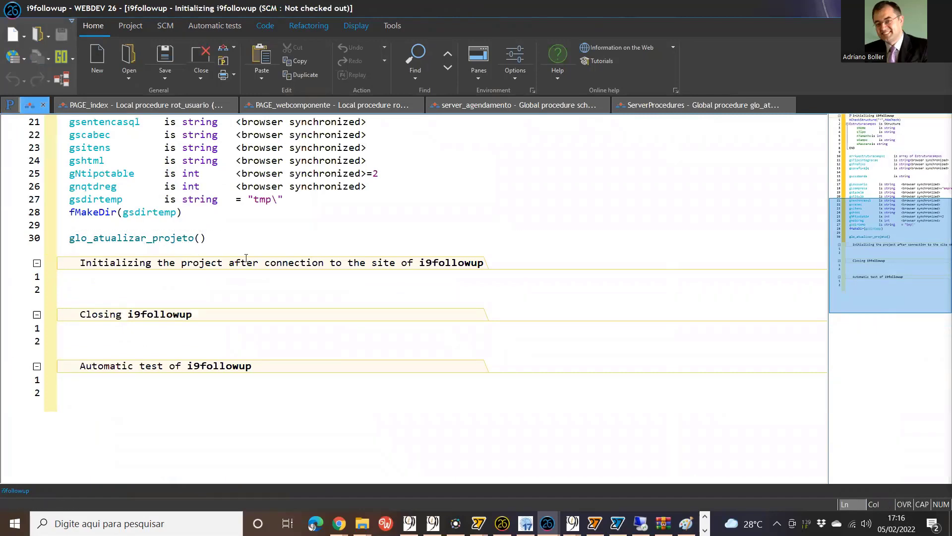
{"action": "key", "text": "F2"}
Step: Review the glo_atualizar_projeto procedure through the end of rot_html and select all of its code for copying
{"action": "scroll", "coordinate": [287, 290], "scroll_direction": "down", "scroll_amount": 2}
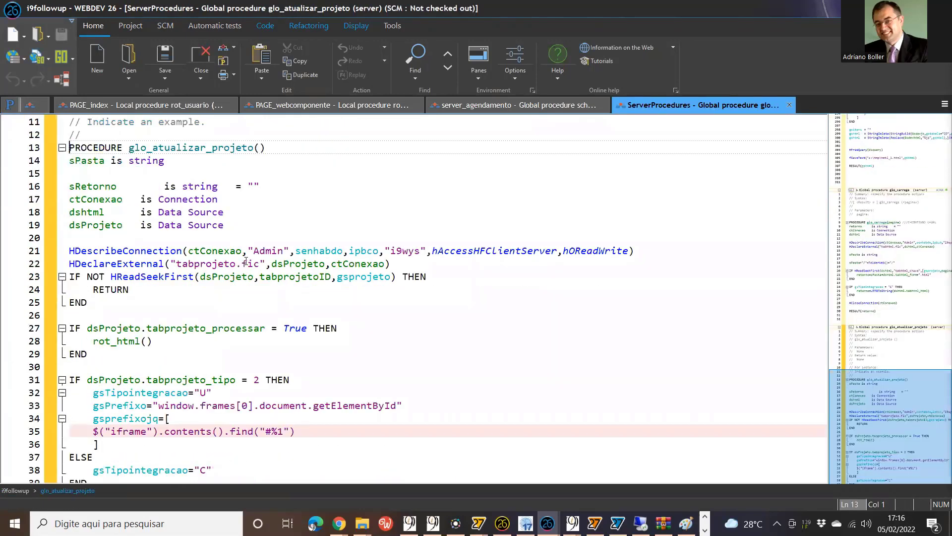
{"action": "scroll", "coordinate": [245, 261], "scroll_direction": "down", "scroll_amount": 2}
{"action": "scroll", "coordinate": [245, 262], "scroll_direction": "up", "scroll_amount": 2}
{"action": "scroll", "coordinate": [301, 321], "scroll_direction": "down", "scroll_amount": 1}
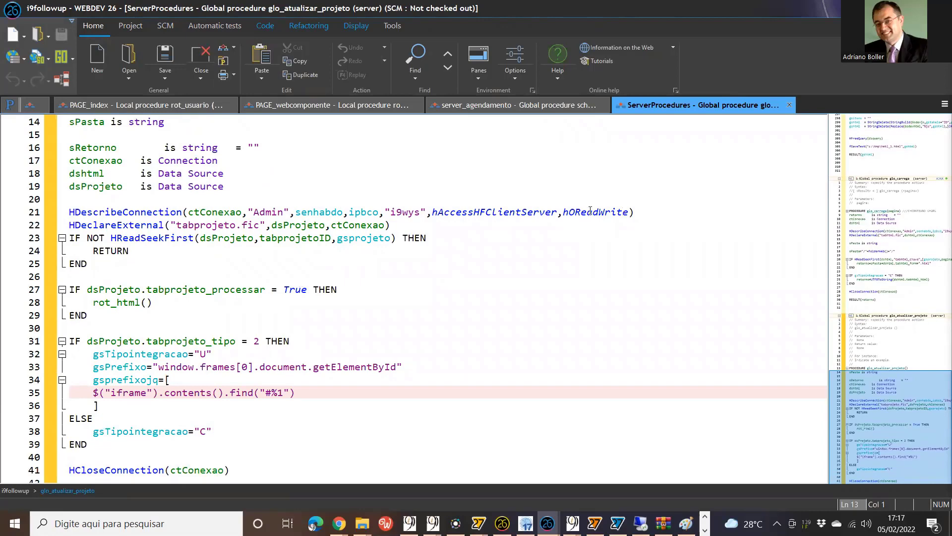
{"action": "scroll", "coordinate": [267, 226], "scroll_direction": "up", "scroll_amount": 1}
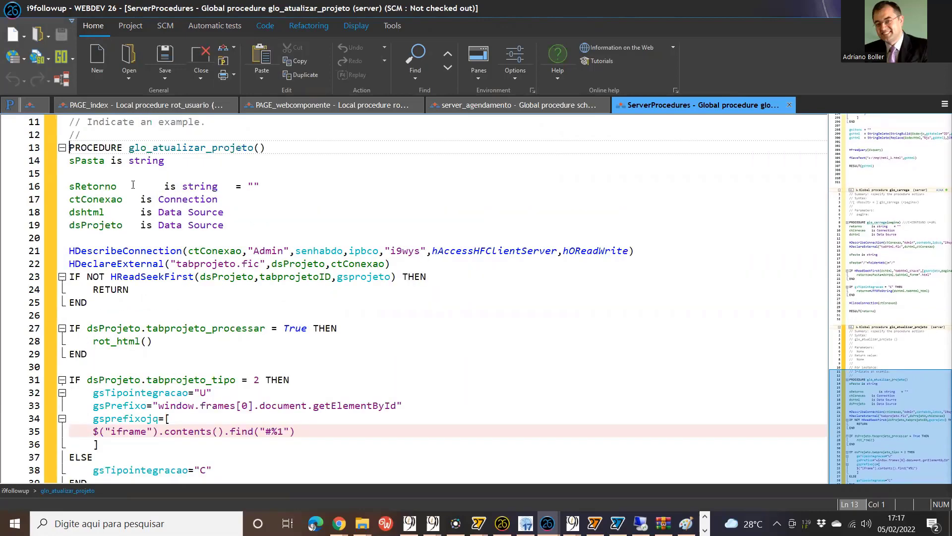
{"action": "key", "text": "shift+Down"}
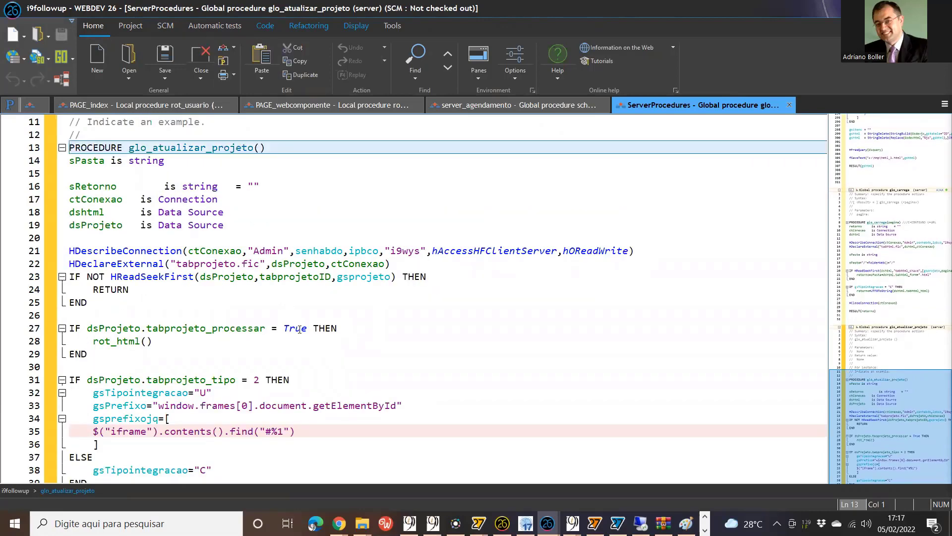
{"action": "scroll", "coordinate": [299, 330], "scroll_direction": "down", "scroll_amount": 13}
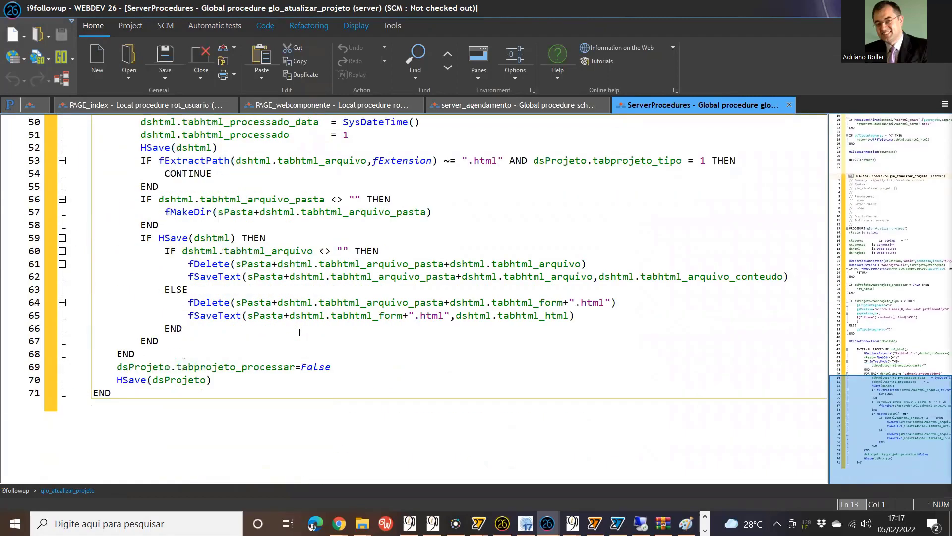
{"action": "key", "text": "ctrl+a"}
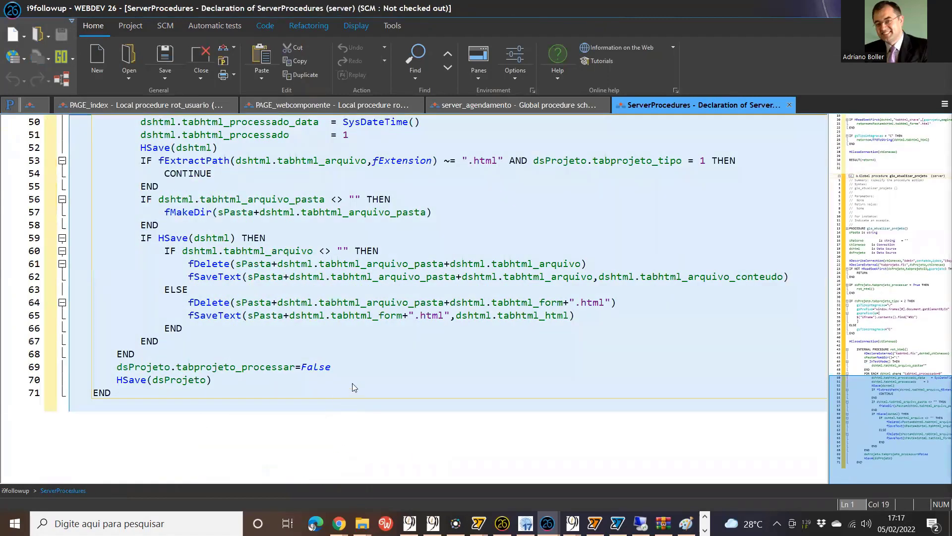
Step: In the adriano_wys project, save a ServerProcedures set, add the global procedure glo_captura_pagina and replace its code with the copied glo_atualizar_projeto procedure
{"action": "key", "text": "alt+Tab"}
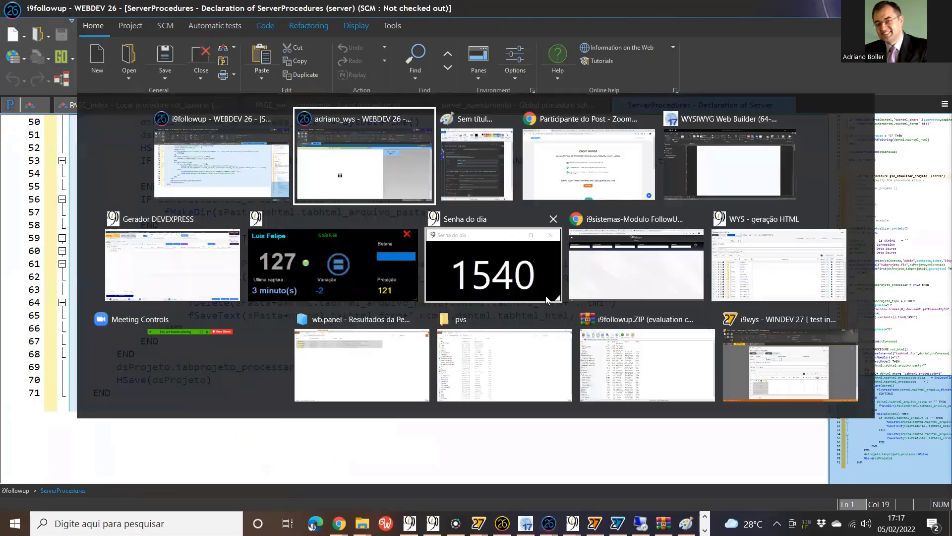
{"action": "key", "text": "ctrl+v"}
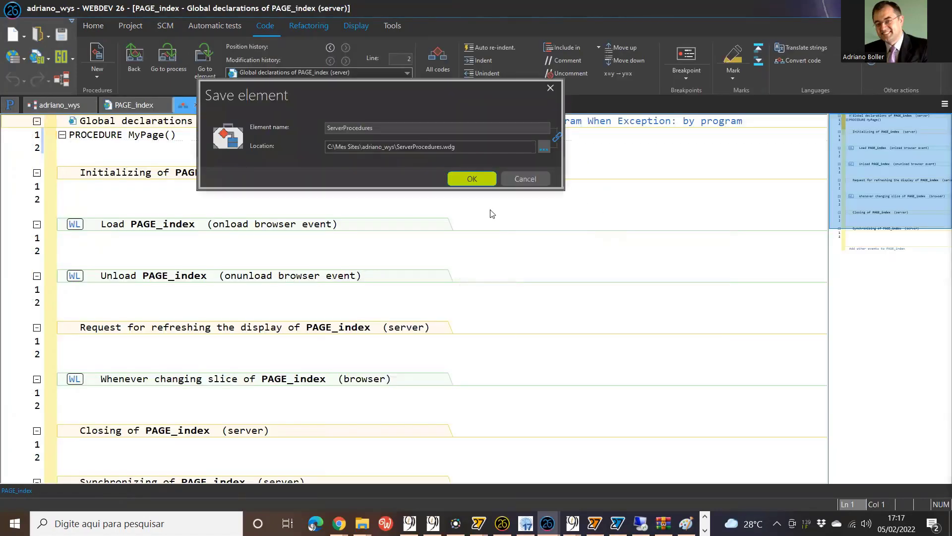
{"action": "left_click", "coordinate": [469, 179]}
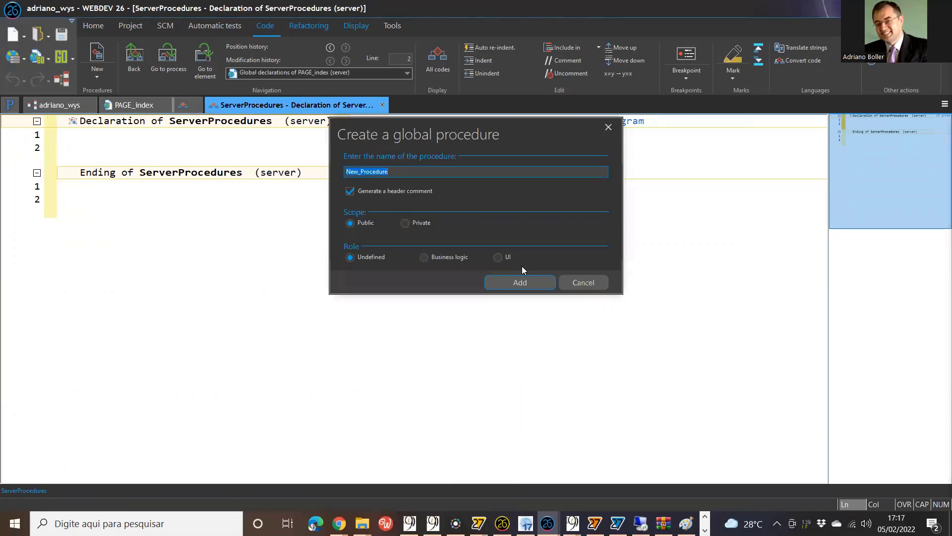
{"action": "type", "text": "glo_captura_"}
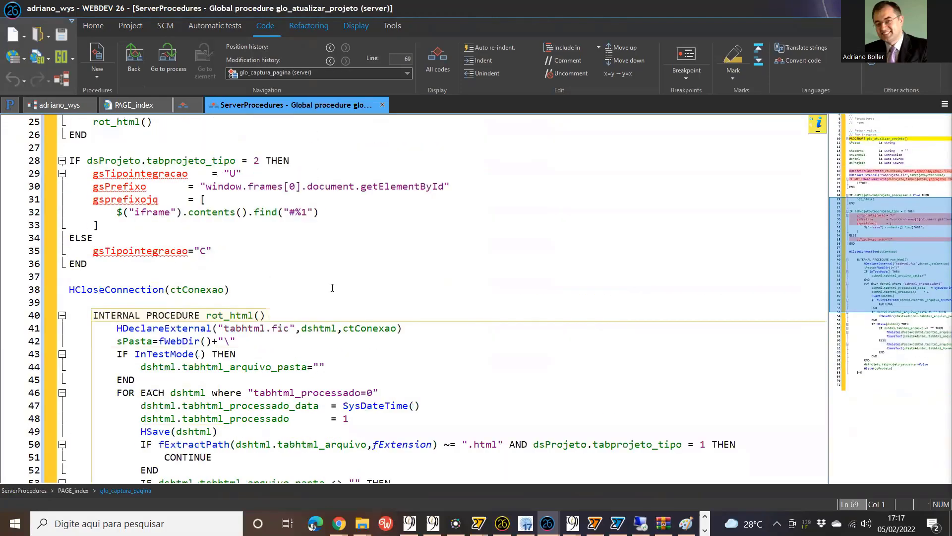
{"action": "scroll", "coordinate": [335, 313], "scroll_direction": "up", "scroll_amount": 6}
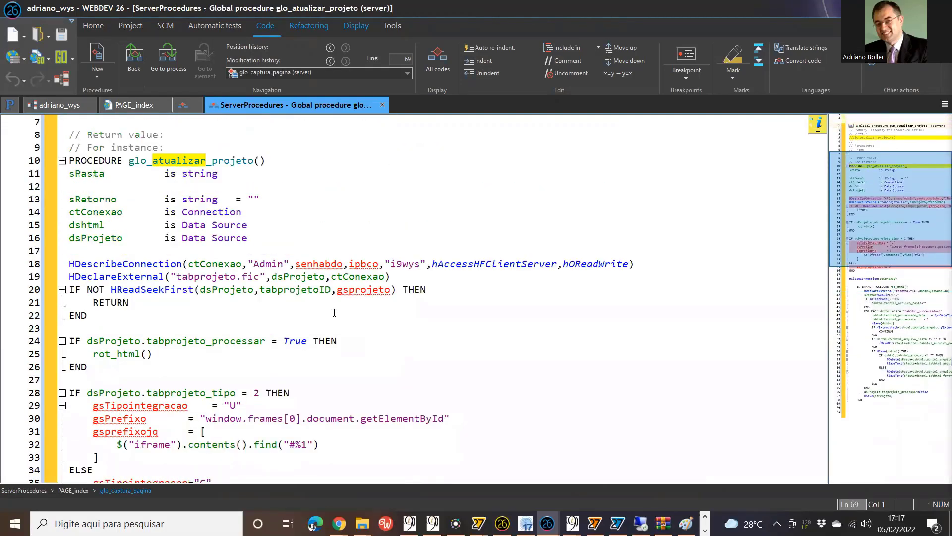
{"action": "scroll", "coordinate": [478, 318], "scroll_direction": "down", "scroll_amount": 2}
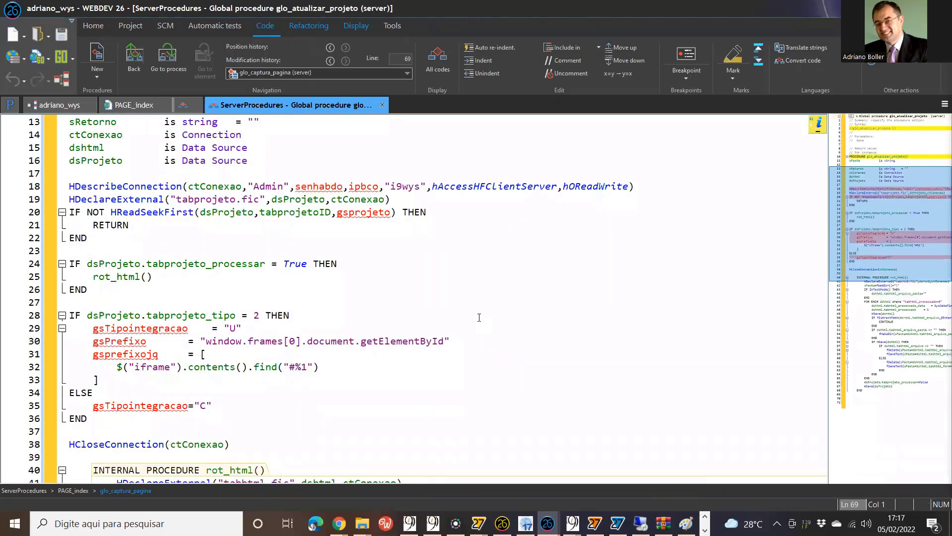
{"action": "scroll", "coordinate": [279, 225], "scroll_direction": "up", "scroll_amount": 1}
Step: Open the code of PAGE_index and go to the empty line below PROCEDURE MyPage() in its global declarations
{"action": "left_click", "coordinate": [133, 104]}
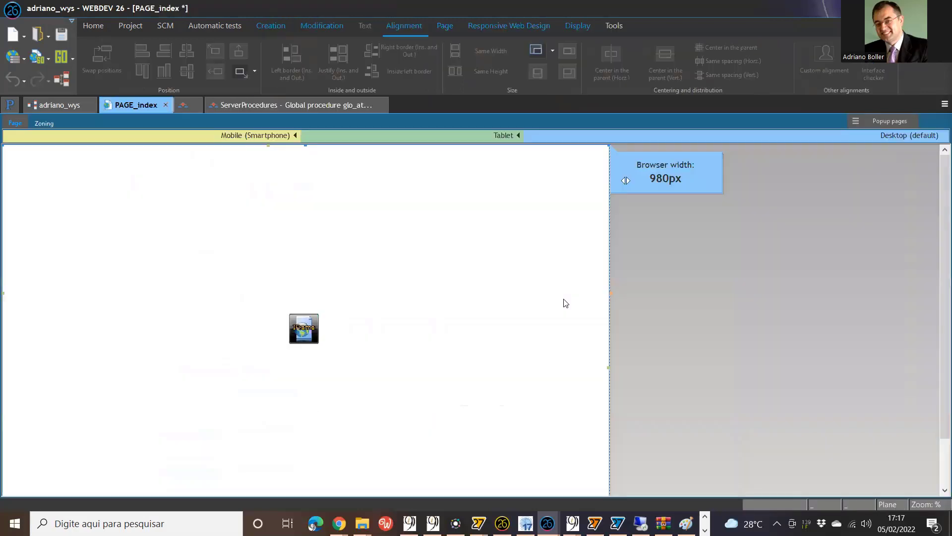
{"action": "left_click", "coordinate": [704, 300]}
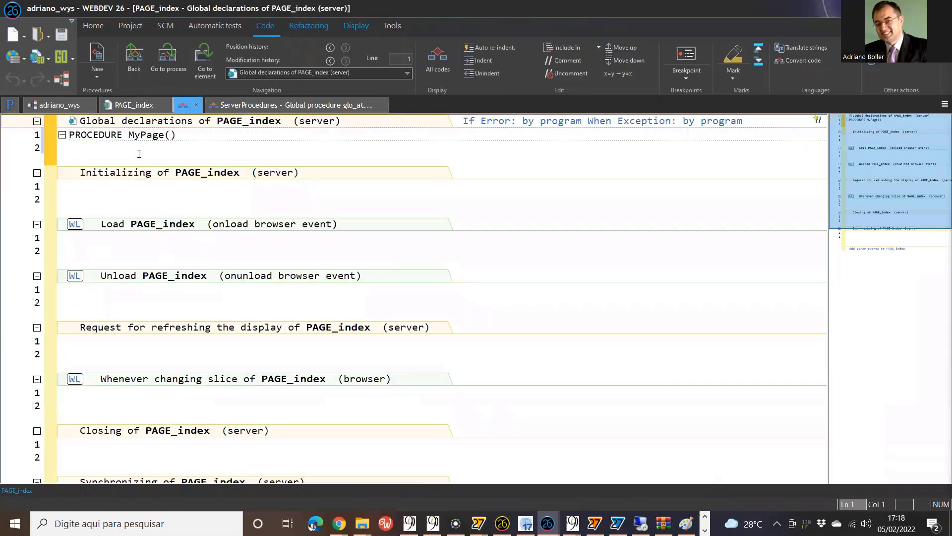
{"action": "left_click", "coordinate": [139, 153]}
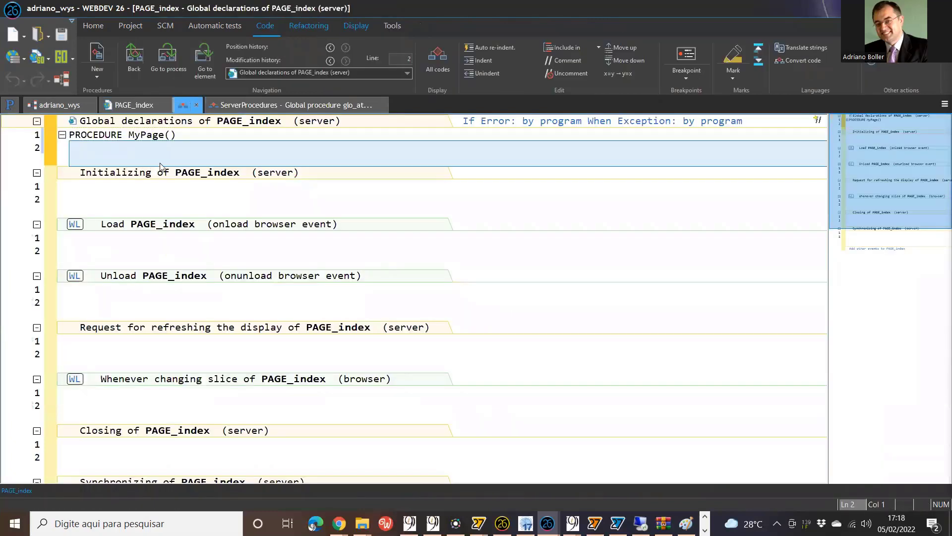
Step: Switch to the i9followup project and open its PAGE_index in the page editor from the rot_usuario code
{"action": "key", "text": "alt+Tab"}
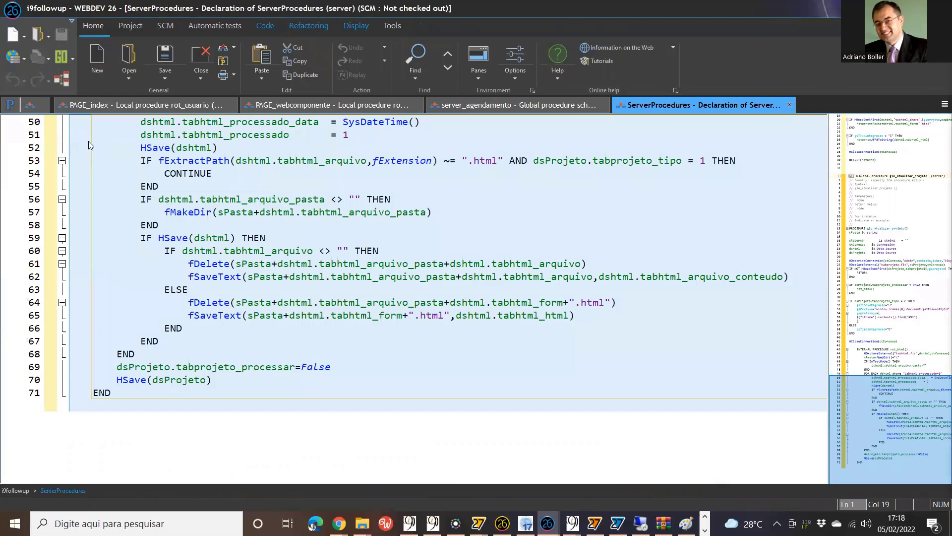
{"action": "left_click", "coordinate": [30, 104]}
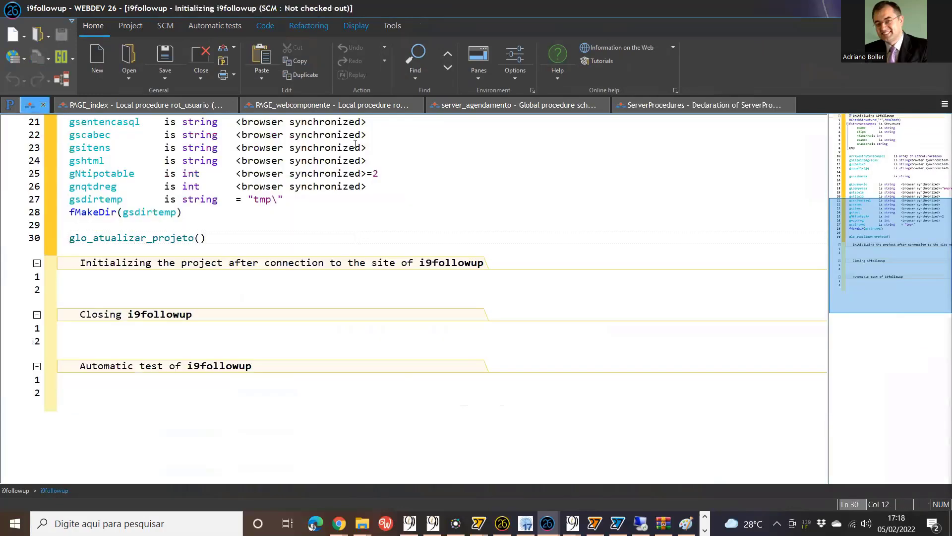
{"action": "left_click", "coordinate": [174, 105]}
{"action": "left_click", "coordinate": [603, 308]}
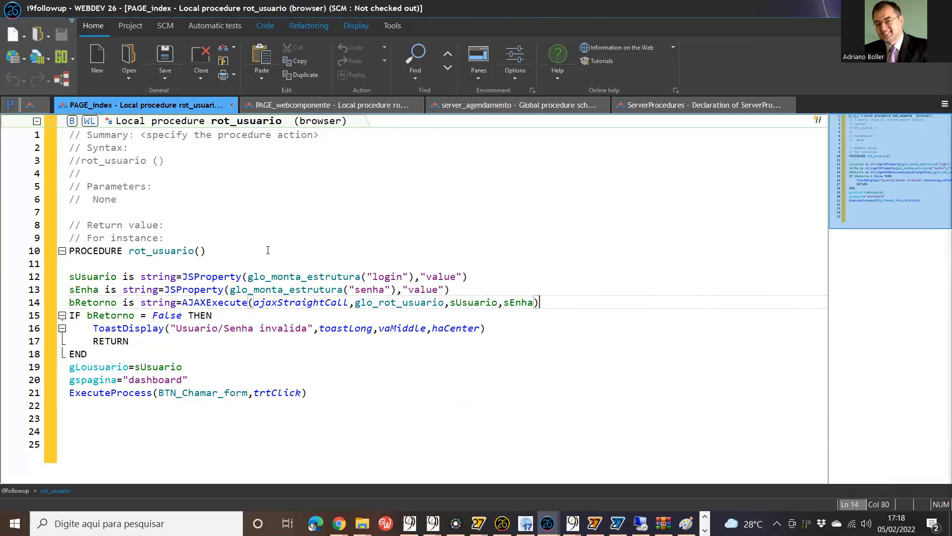
{"action": "right_click", "coordinate": [166, 107]}
{"action": "left_click", "coordinate": [216, 143]}
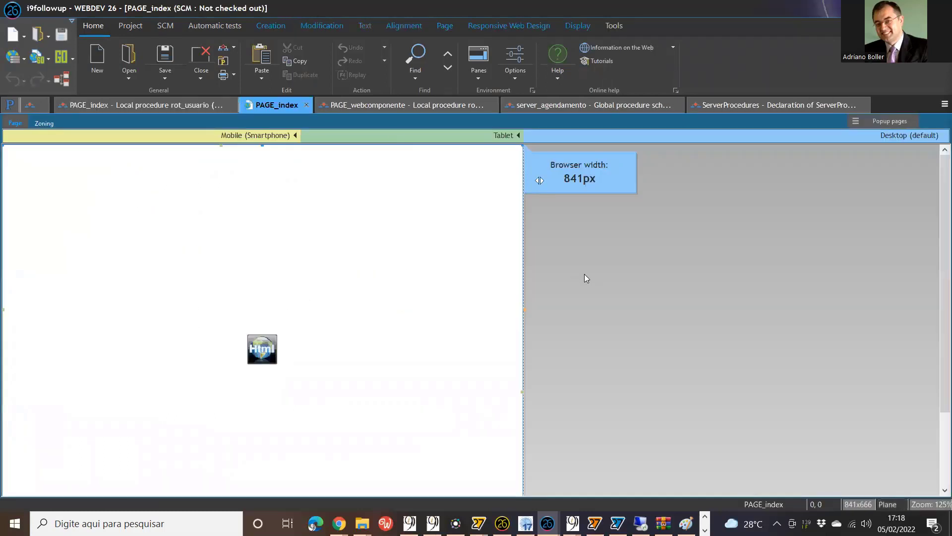
Step: Copy the line HTM_i9=glo_carrega("index") from the global declarations of i9followup's PAGE_index
{"action": "right_click", "coordinate": [572, 250]}
{"action": "left_click", "coordinate": [604, 274]}
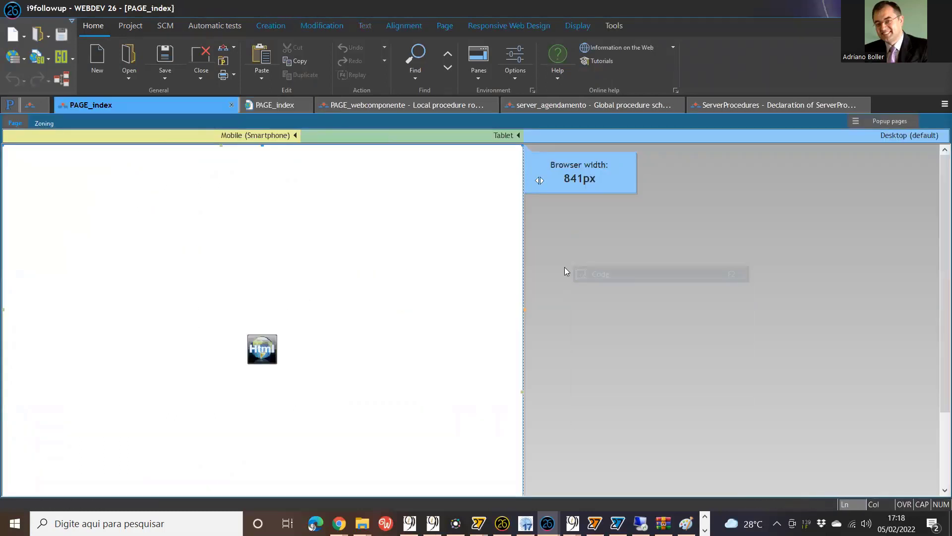
{"action": "scroll", "coordinate": [460, 311], "scroll_direction": "down", "scroll_amount": 10}
{"action": "scroll", "coordinate": [461, 310], "scroll_direction": "down", "scroll_amount": 12}
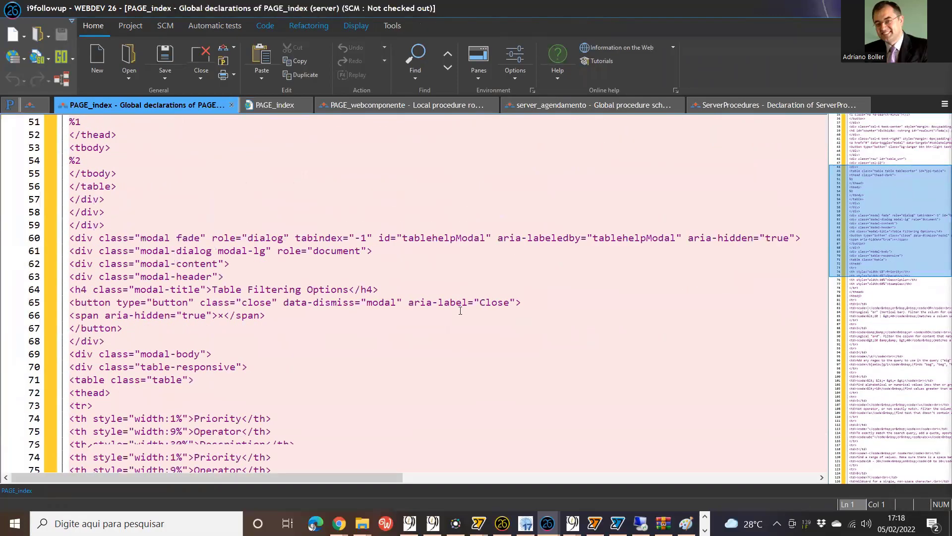
{"action": "scroll", "coordinate": [461, 310], "scroll_direction": "down", "scroll_amount": 7}
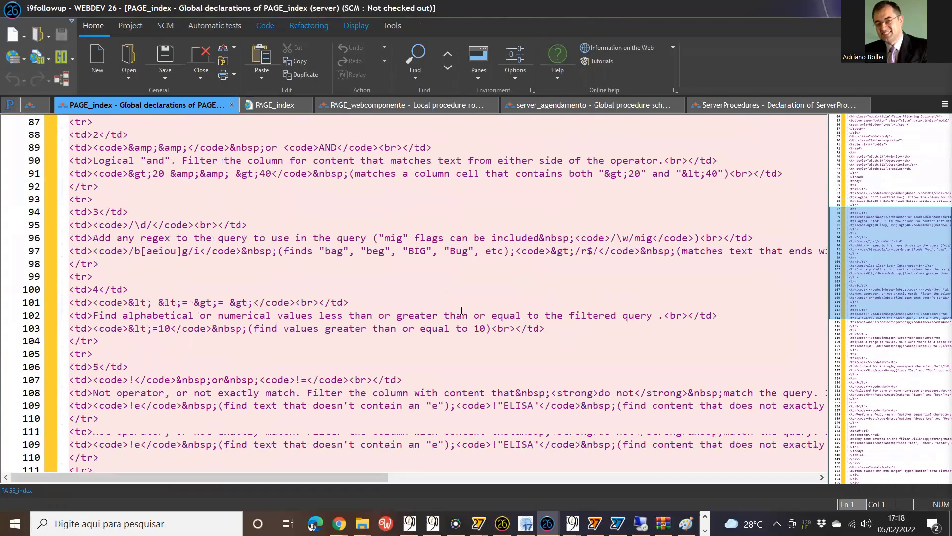
{"action": "scroll", "coordinate": [461, 311], "scroll_direction": "down", "scroll_amount": 20}
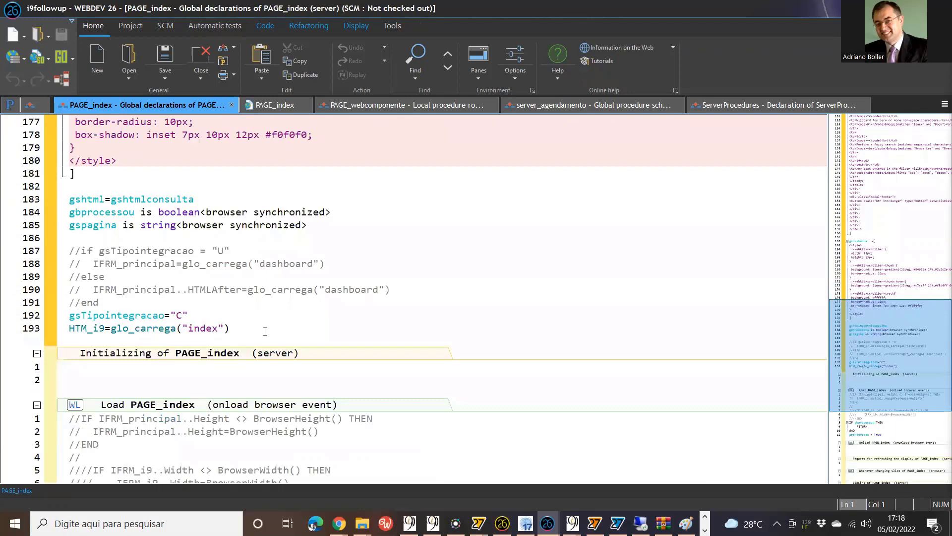
{"action": "left_click_drag", "start_coordinate": [264, 331], "coordinate": [69, 328]}
{"action": "key", "text": "ctrl+c"}
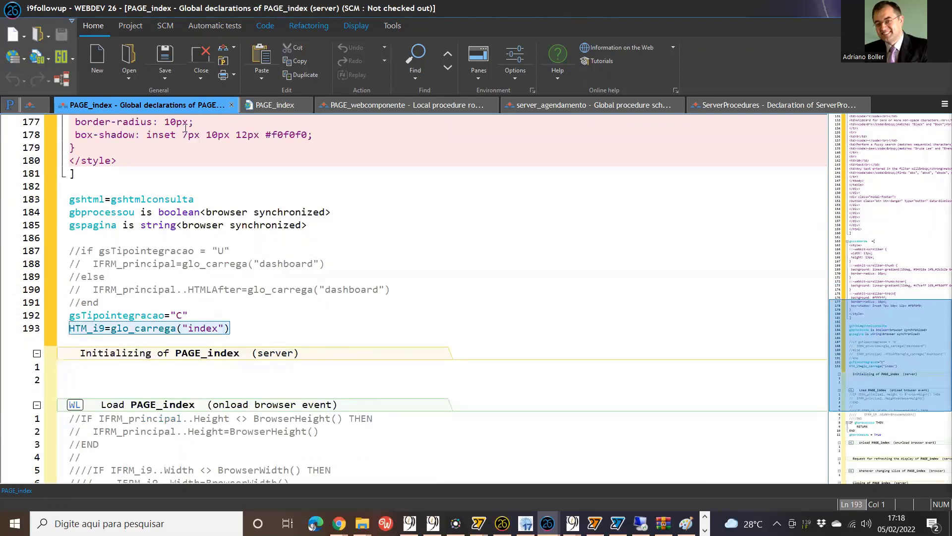
Step: Inspect the HTM_i9 HTML control on i9followup's PAGE_index and close its description
{"action": "left_click", "coordinate": [264, 107]}
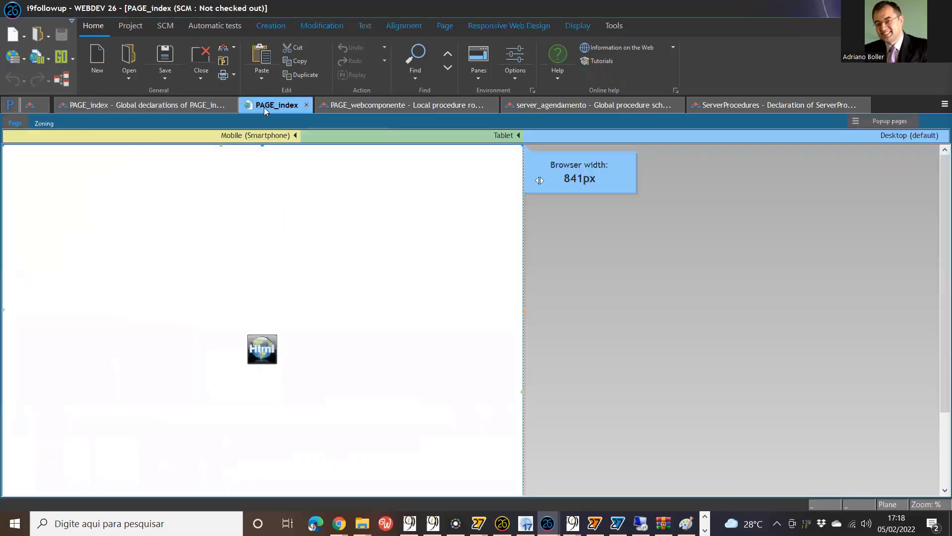
{"action": "left_click", "coordinate": [327, 244]}
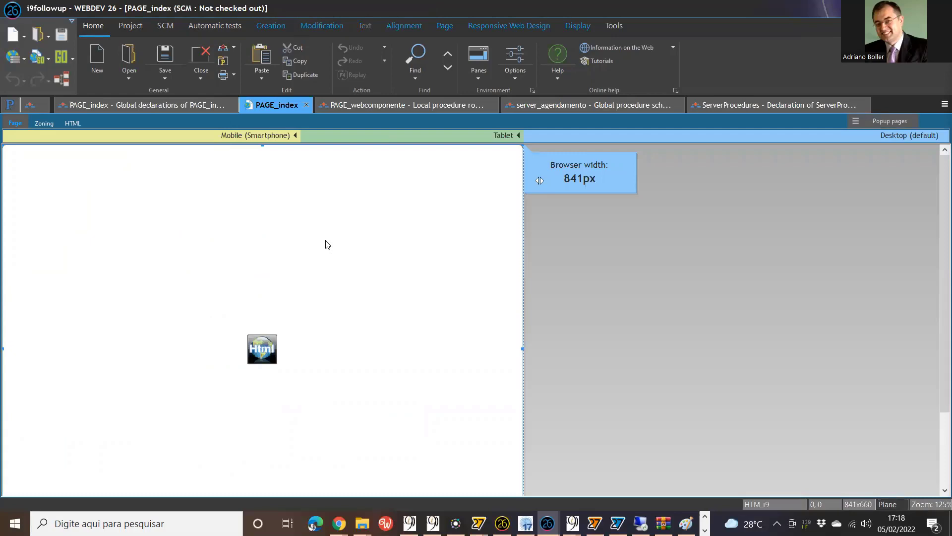
{"action": "double_click", "coordinate": [327, 244]}
{"action": "key", "text": "Escape"}
Step: Return to the adriano_wys project and delete the IFrame control from PAGE_index
{"action": "key", "text": "alt+Tab"}
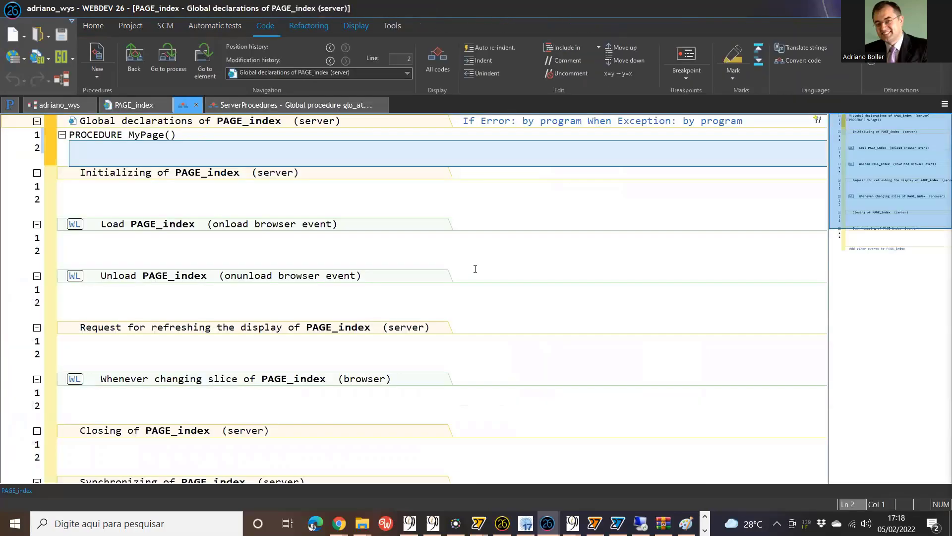
{"action": "key", "text": "ctrl+Tab"}
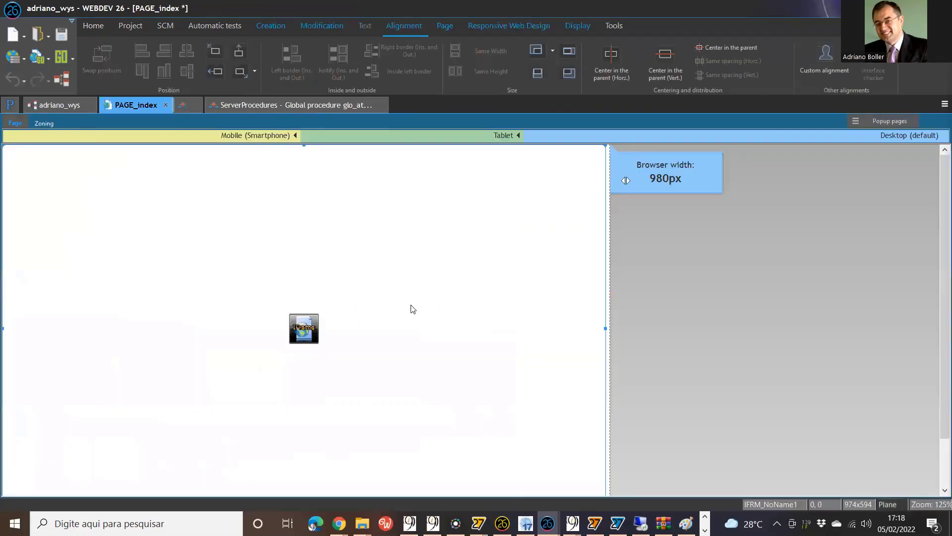
{"action": "key", "text": "Delete"}
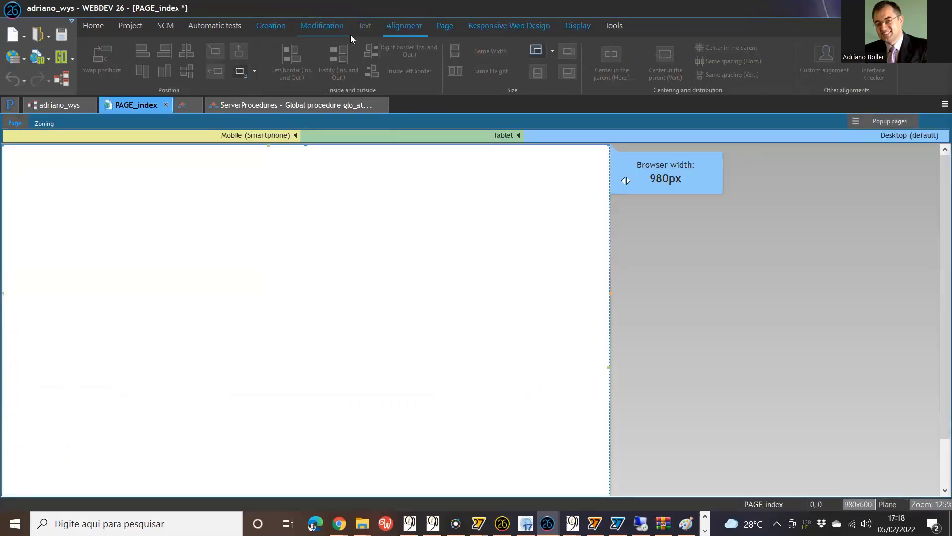
Step: Add an HTML control to PAGE_index and stretch it to the page's full width and height
{"action": "left_click", "coordinate": [270, 26]}
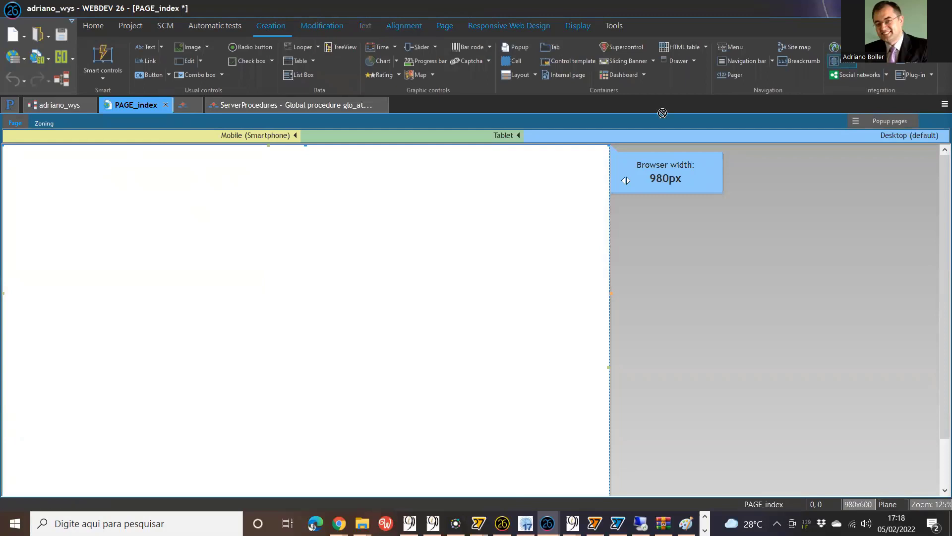
{"action": "left_click_drag", "start_coordinate": [17, 123], "coordinate": [35, 179]}
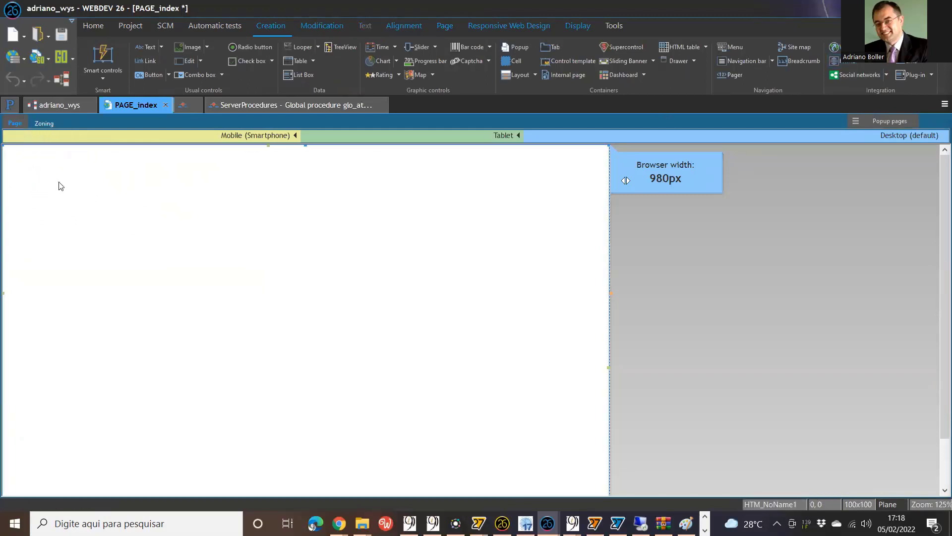
{"action": "left_click", "coordinate": [399, 28]}
{"action": "left_click", "coordinate": [570, 53]}
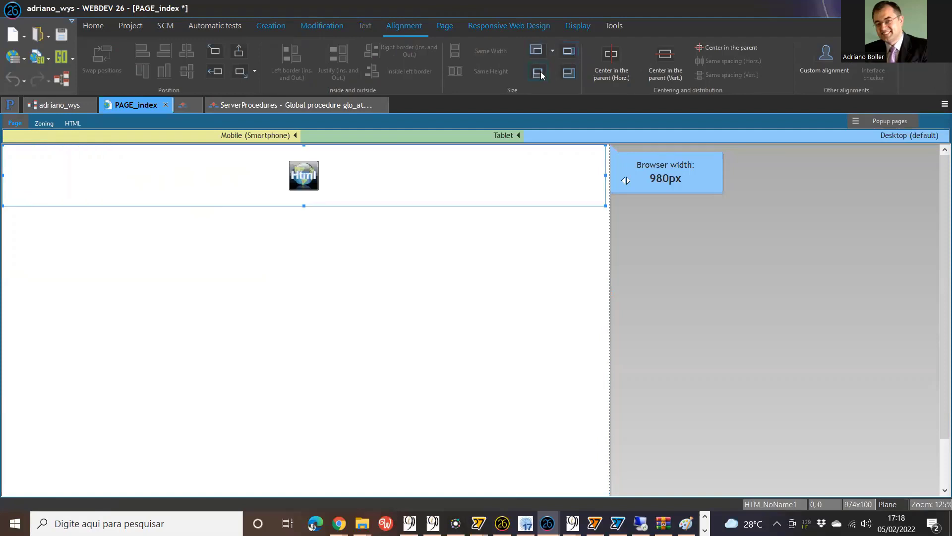
{"action": "left_click", "coordinate": [539, 73]}
Step: Paste the line HTM_i9=glo_carrega("index") into the server initialization code of PAGE_index
{"action": "right_click", "coordinate": [646, 259]}
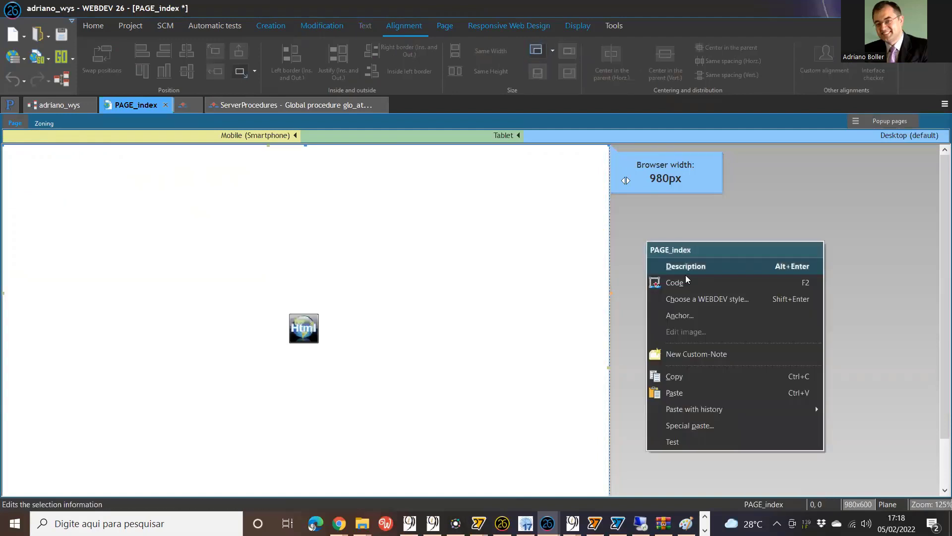
{"action": "left_click", "coordinate": [687, 282]}
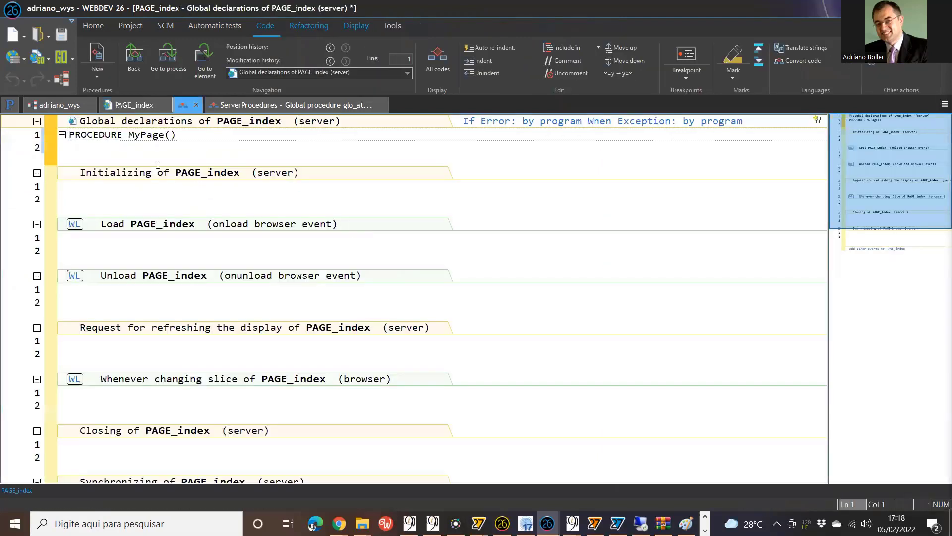
{"action": "left_click", "coordinate": [157, 166]}
{"action": "key", "text": "ctrl+v"}
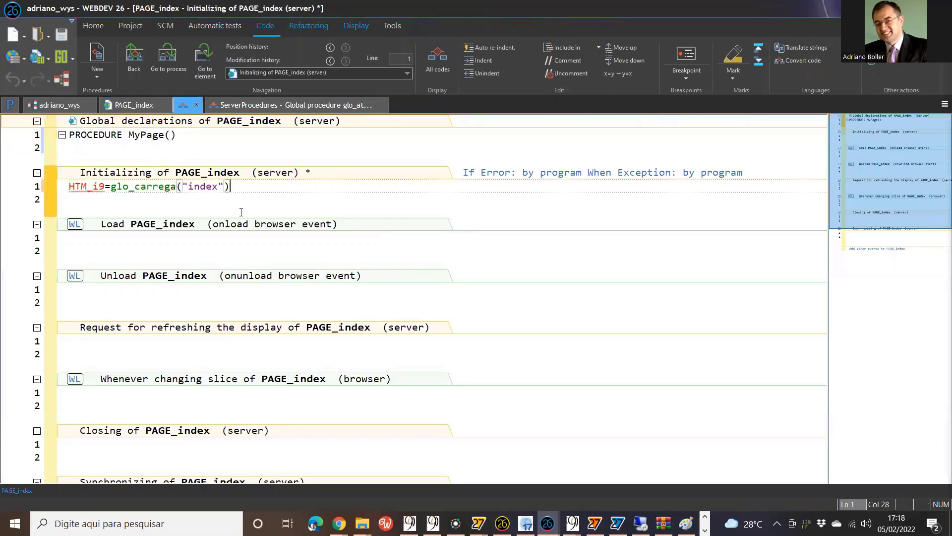
Step: Rename the HTML control on PAGE_index as HTM_i9 and save the page
{"action": "left_click", "coordinate": [134, 105]}
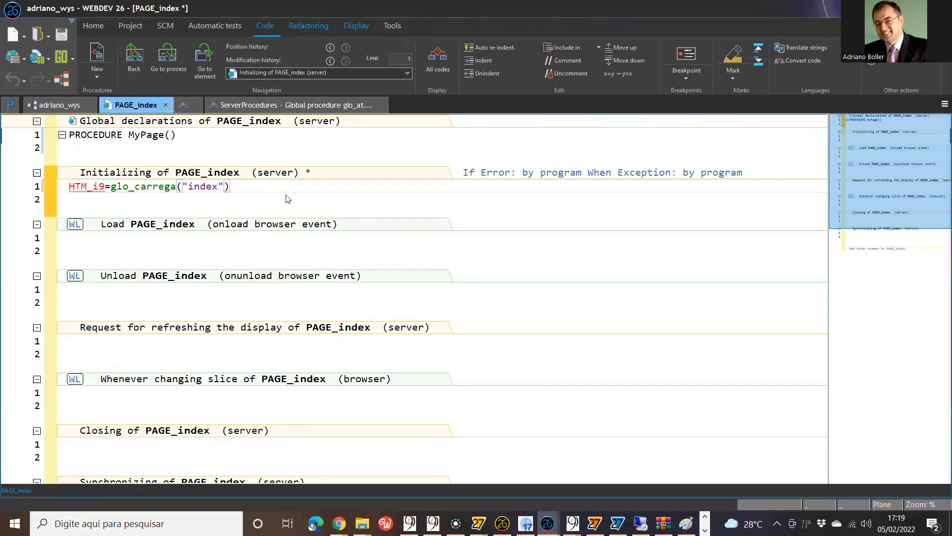
{"action": "double_click", "coordinate": [285, 215]}
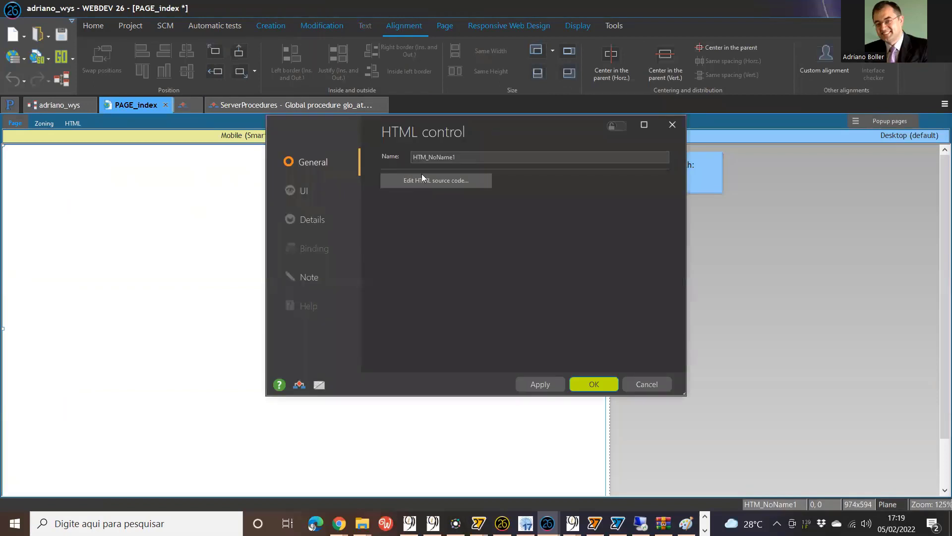
{"action": "double_click", "coordinate": [474, 155]}
{"action": "type", "text": "i9"}
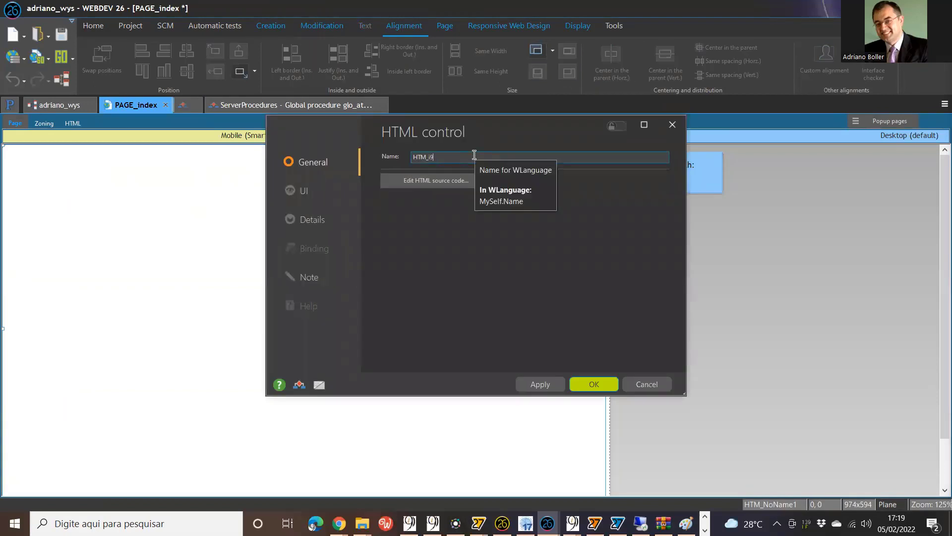
{"action": "key", "text": "Return"}
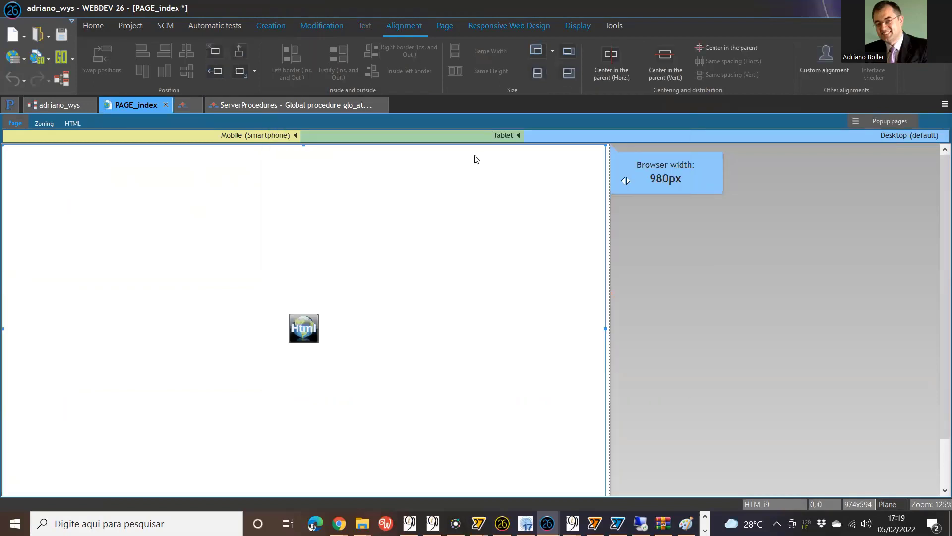
{"action": "left_click", "coordinate": [61, 36]}
Step: Check the glo_carrega call in PAGE_index's initialization code and examine the existing server procedures
{"action": "left_click", "coordinate": [184, 105]}
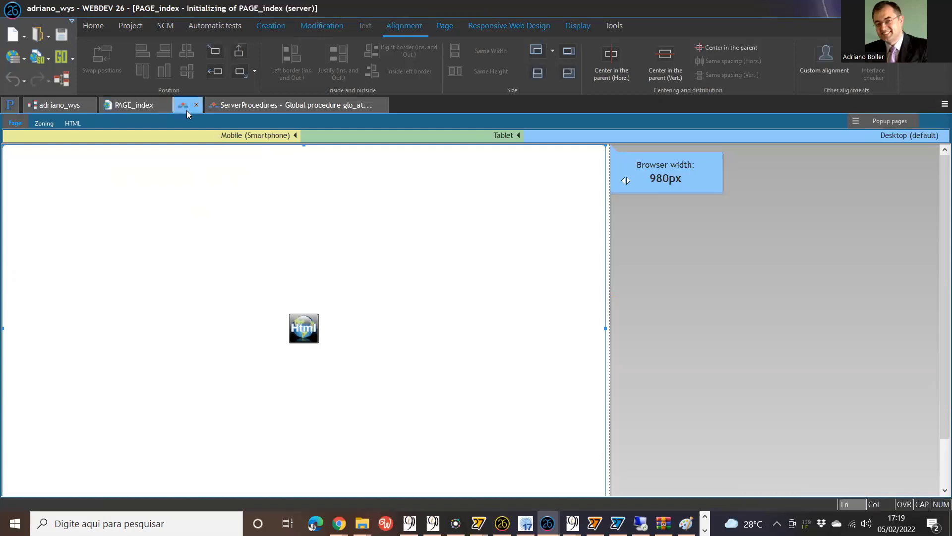
{"action": "left_click", "coordinate": [166, 192]}
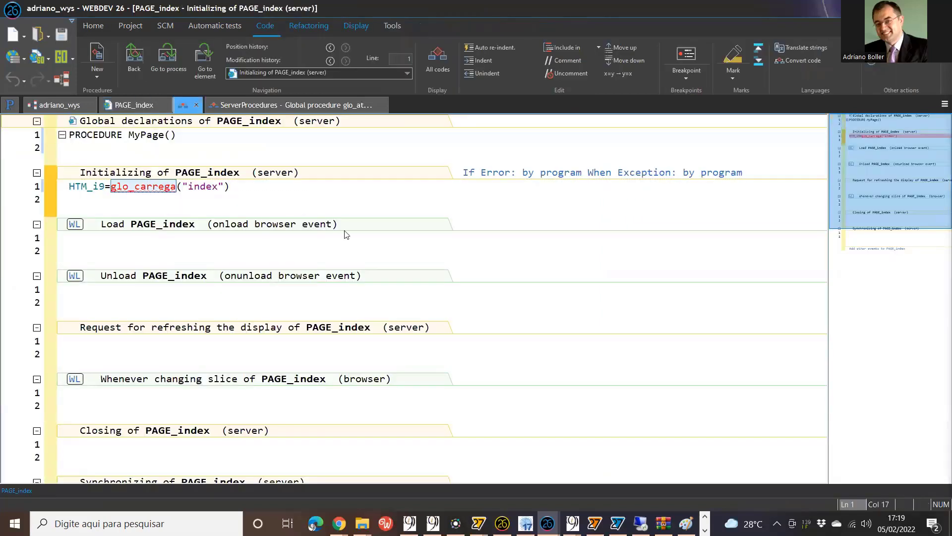
{"action": "left_click", "coordinate": [233, 186]}
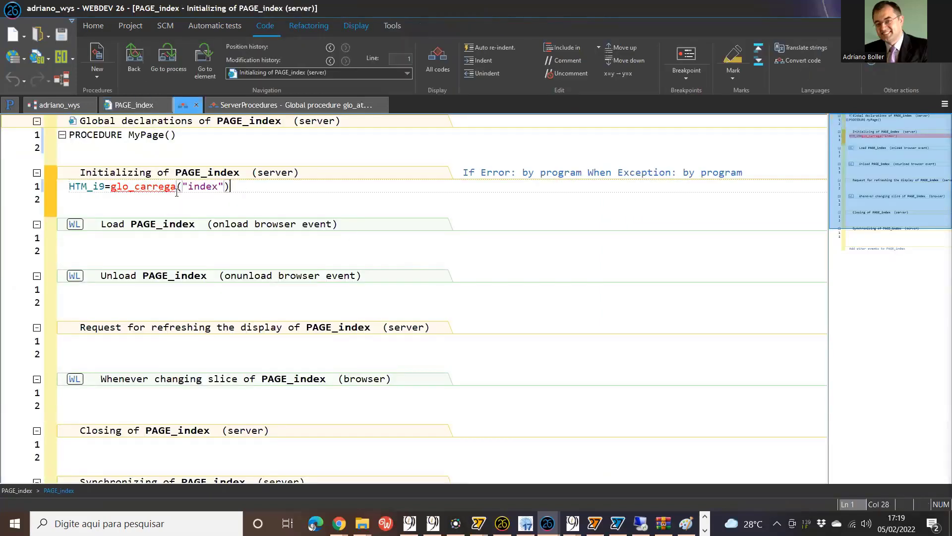
{"action": "left_click", "coordinate": [160, 187]}
{"action": "key", "text": "F2"}
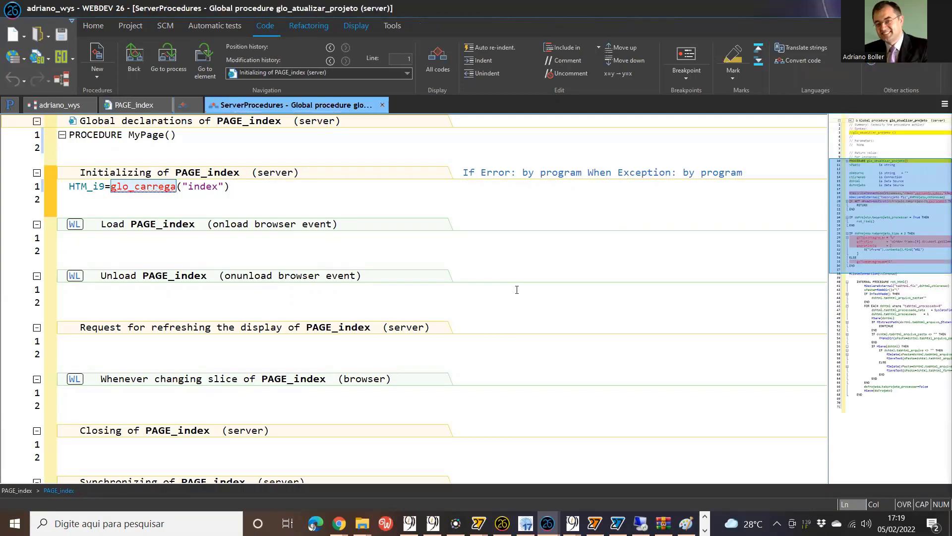
{"action": "scroll", "coordinate": [411, 338], "scroll_direction": "up", "scroll_amount": 4}
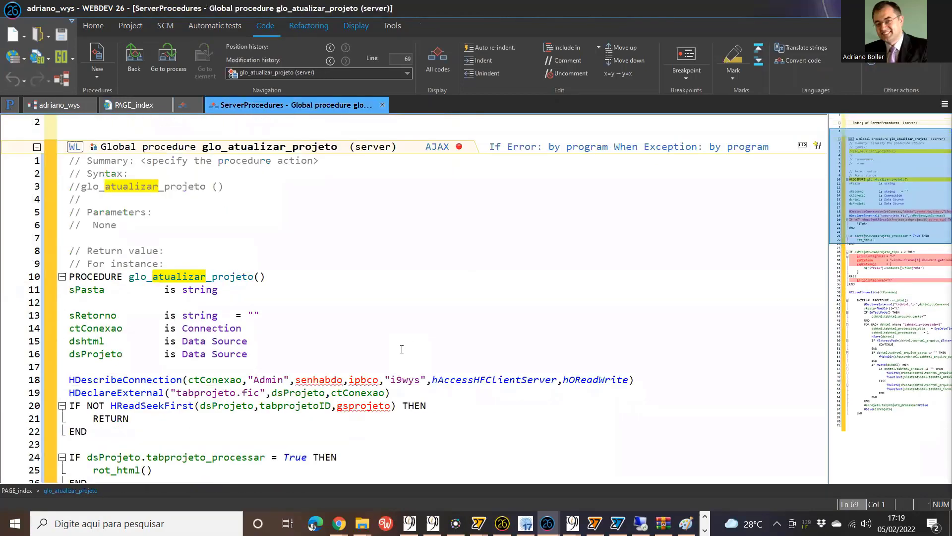
{"action": "left_click", "coordinate": [271, 277]}
Step: Switch to the i9followup project and open the glo_carrega procedure from its call in PAGE_index's global declarations
{"action": "key", "text": "alt+Tab"}
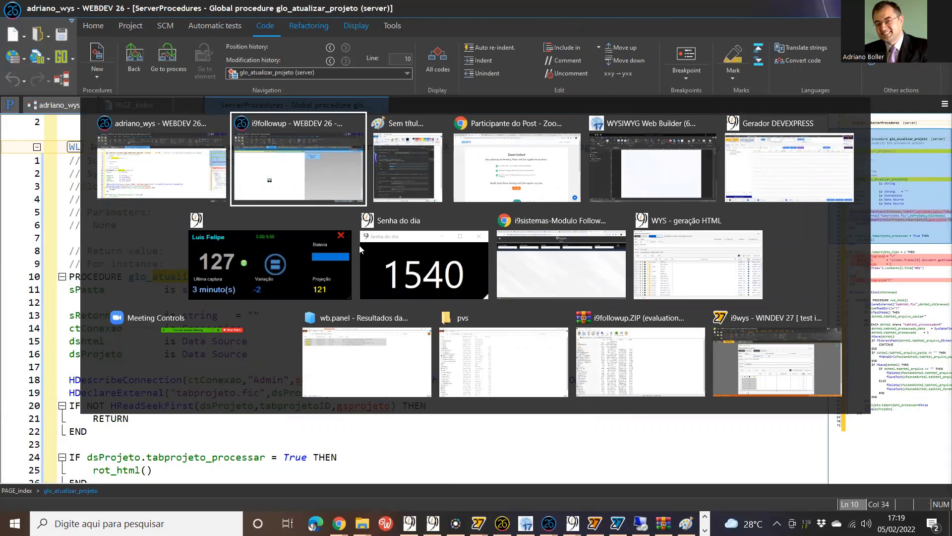
{"action": "key", "text": "alt"}
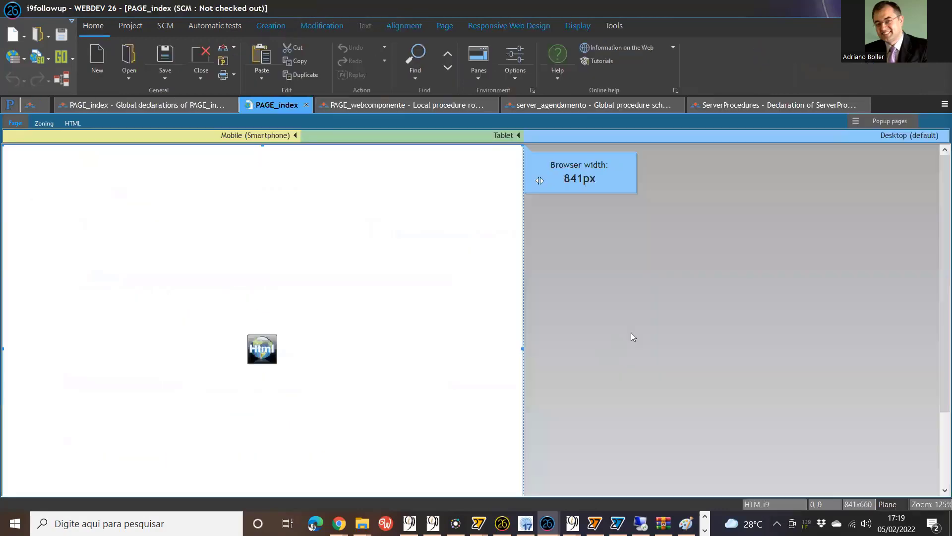
{"action": "right_click", "coordinate": [602, 276]}
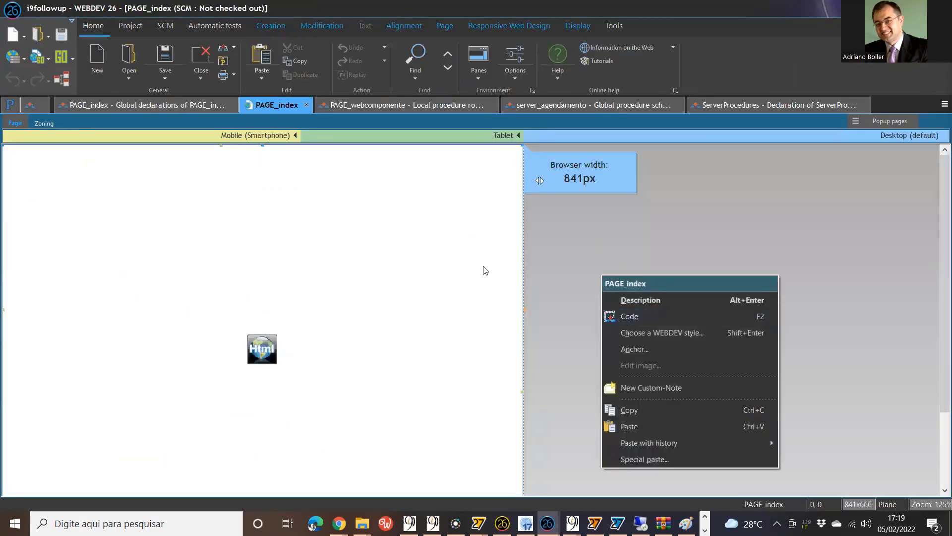
{"action": "right_click", "coordinate": [554, 248]}
{"action": "left_click", "coordinate": [583, 273]}
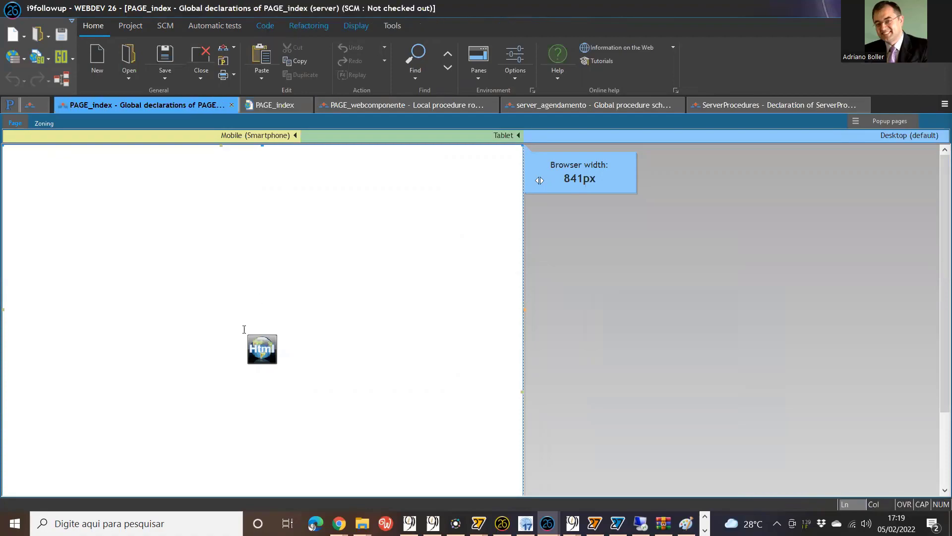
{"action": "scroll", "coordinate": [256, 367], "scroll_direction": "down", "scroll_amount": 1}
{"action": "scroll", "coordinate": [256, 367], "scroll_direction": "down", "scroll_amount": 20}
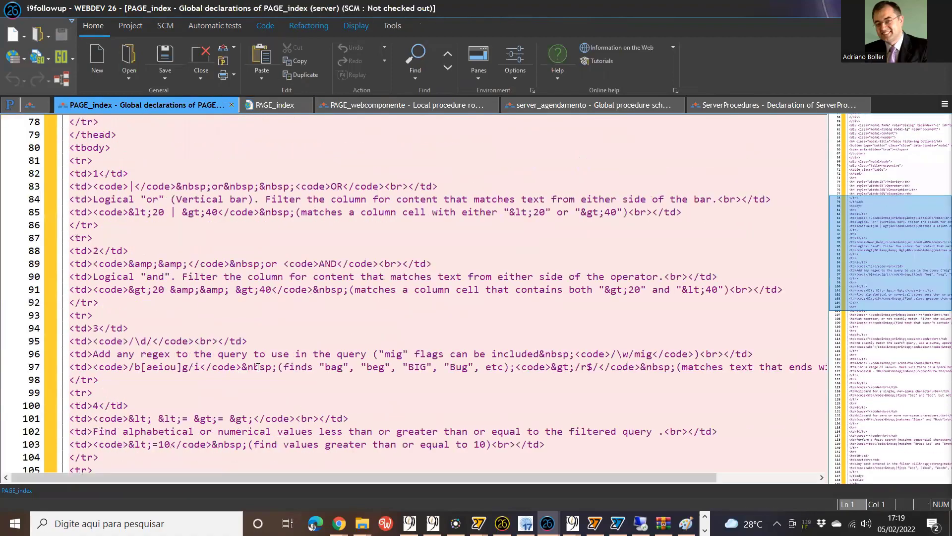
{"action": "scroll", "coordinate": [257, 366], "scroll_direction": "down", "scroll_amount": 12}
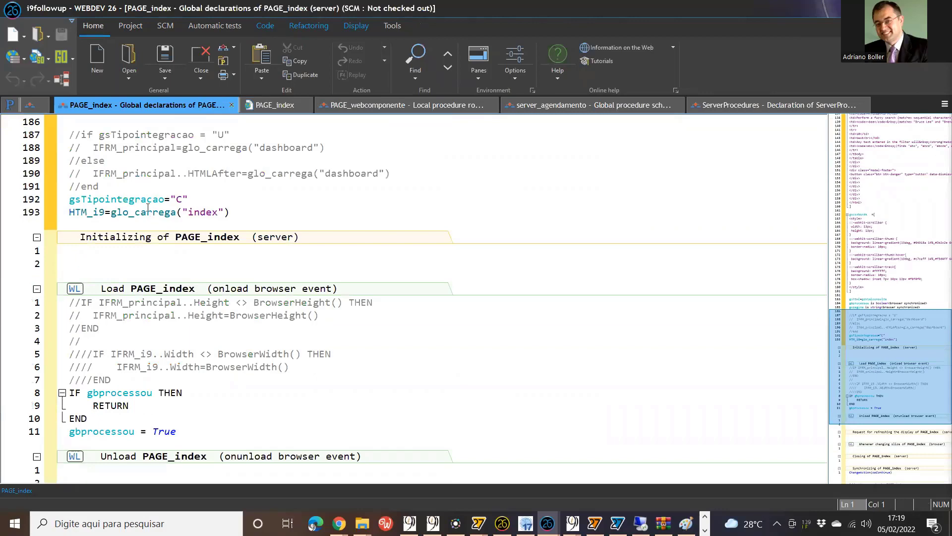
{"action": "left_click", "coordinate": [148, 207]}
{"action": "key", "text": "F2"}
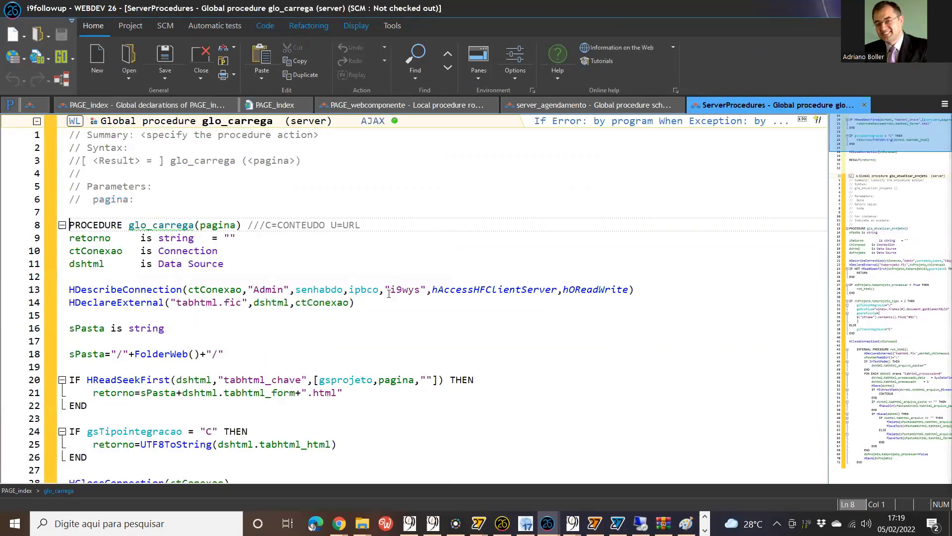
Step: Copy i9followup's glo_carrega code from the PROCEDURE line through RESULT(retorno)
{"action": "scroll", "coordinate": [389, 293], "scroll_direction": "down", "scroll_amount": 5}
{"action": "scroll", "coordinate": [389, 294], "scroll_direction": "up", "scroll_amount": 1}
{"action": "left_click_drag", "start_coordinate": [70, 135], "coordinate": [410, 366]}
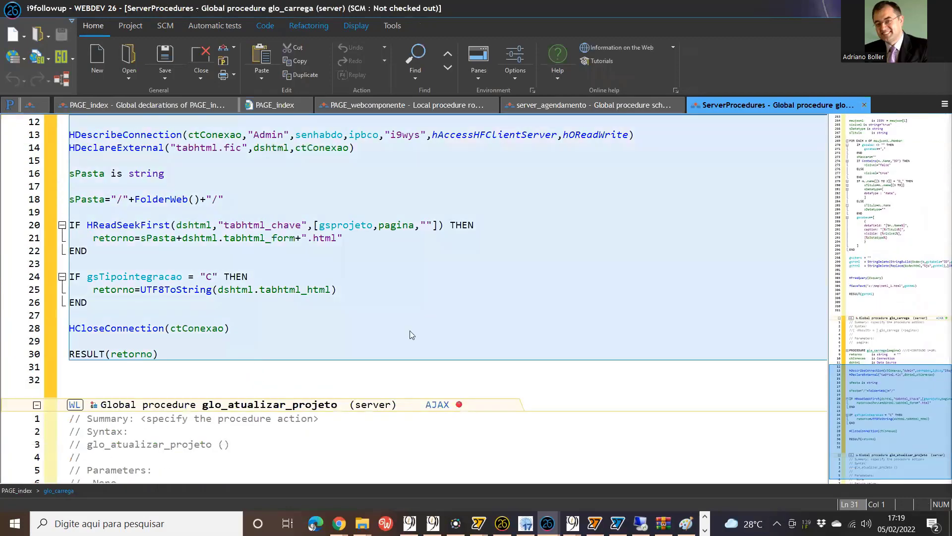
Step: Return to the adriano_wys project and create a public global procedure named glo_carrega in ServerProcedures
{"action": "key", "text": "alt+Tab"}
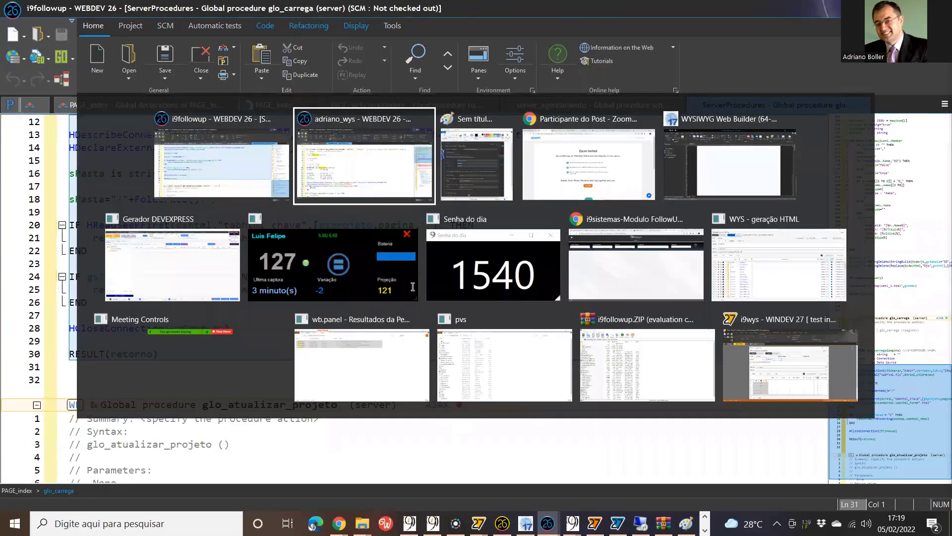
{"action": "right_click", "coordinate": [538, 308]}
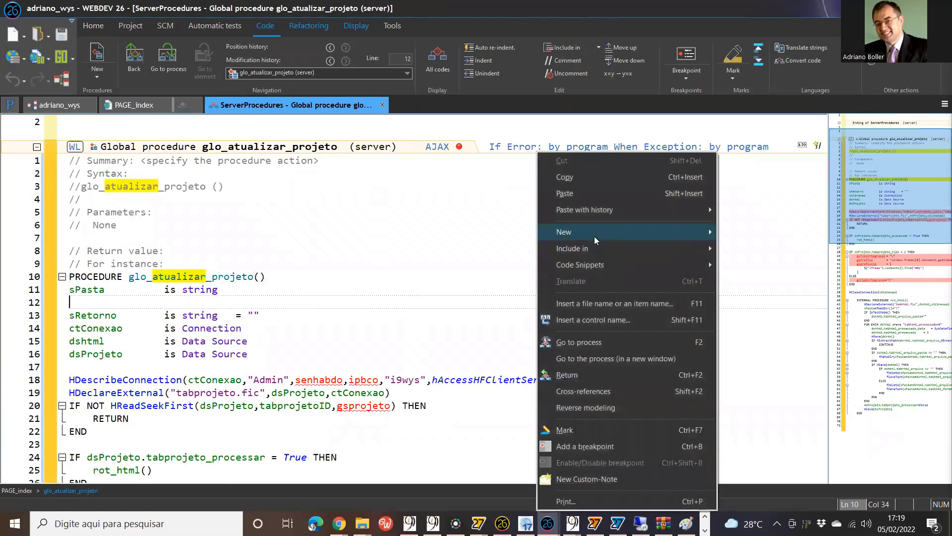
{"action": "mouse_move", "coordinate": [595, 233]}
{"action": "left_click", "coordinate": [776, 248]}
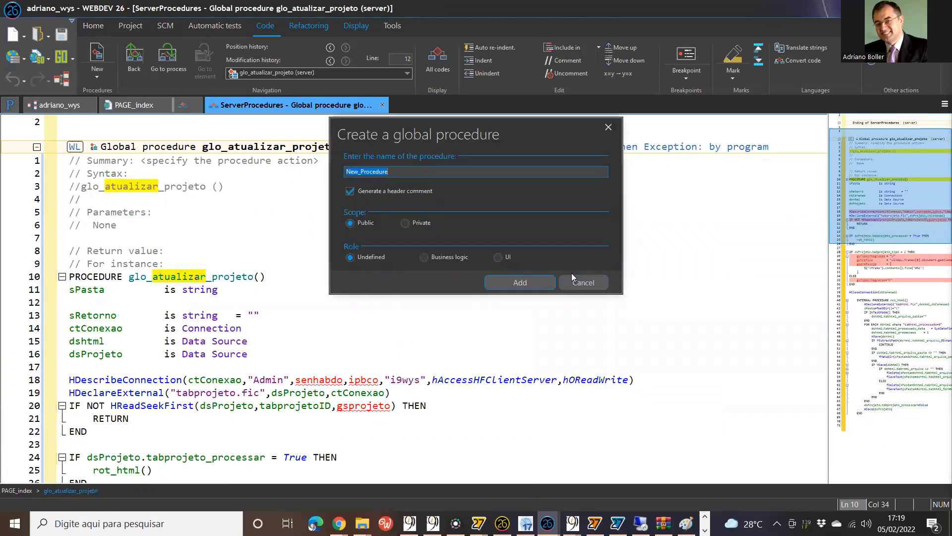
{"action": "type", "text": "glo_"}
{"action": "key", "text": "alt+Tab"}
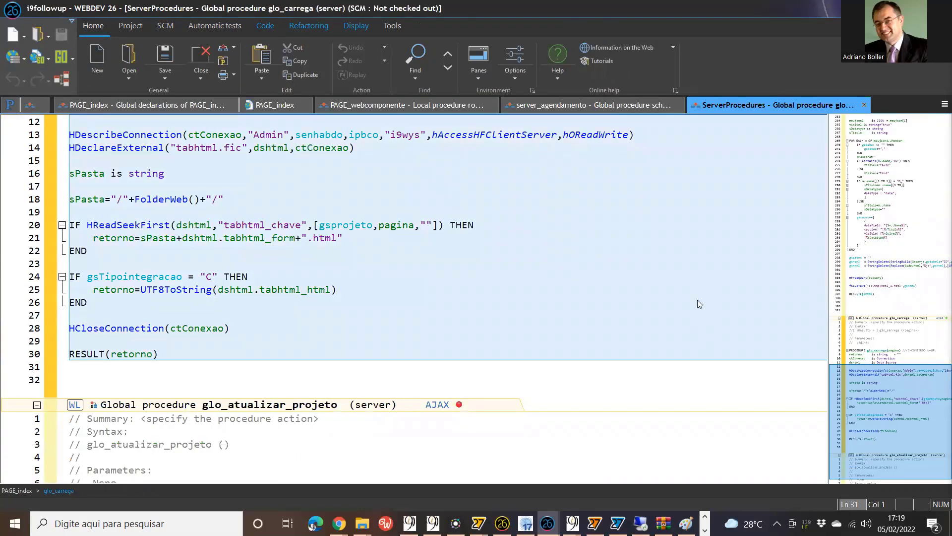
{"action": "key", "text": "alt+Tab"}
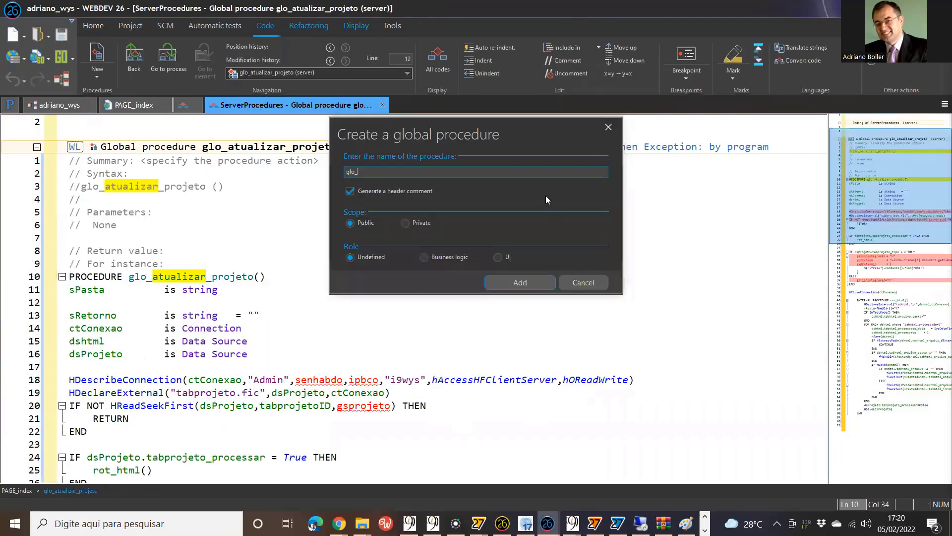
{"action": "type", "text": "o_carrega"}
{"action": "key", "text": "Return"}
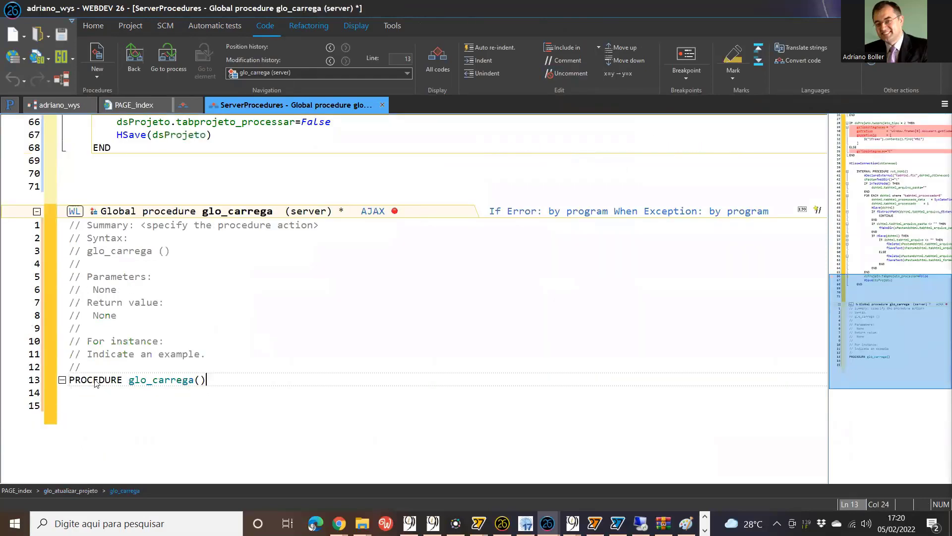
Step: Replace the new glo_carrega procedure's declaration line with the copied i9followup code and save the procedures
{"action": "left_click", "coordinate": [13, 384]}
{"action": "key", "text": "ctrl+v"}
{"action": "scroll", "coordinate": [346, 368], "scroll_direction": "up", "scroll_amount": 9}
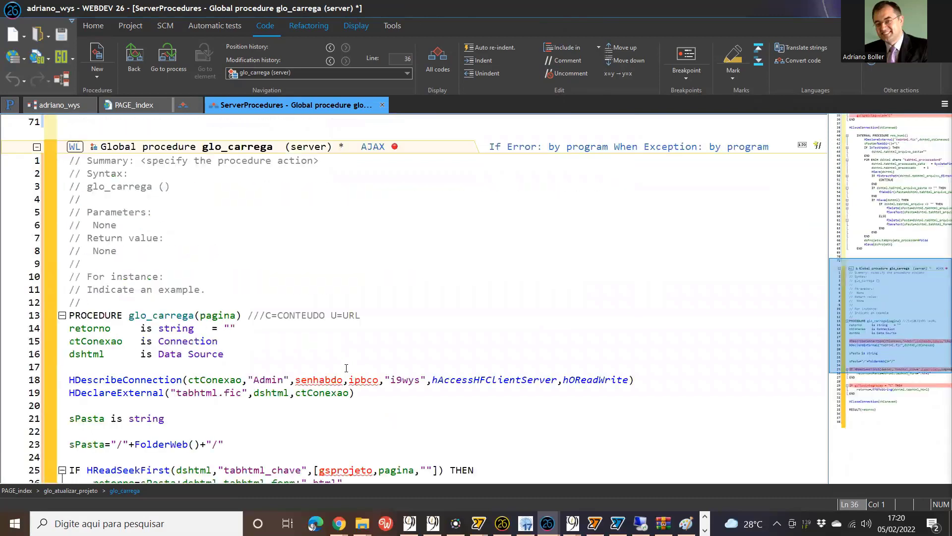
{"action": "scroll", "coordinate": [346, 368], "scroll_direction": "down", "scroll_amount": 5}
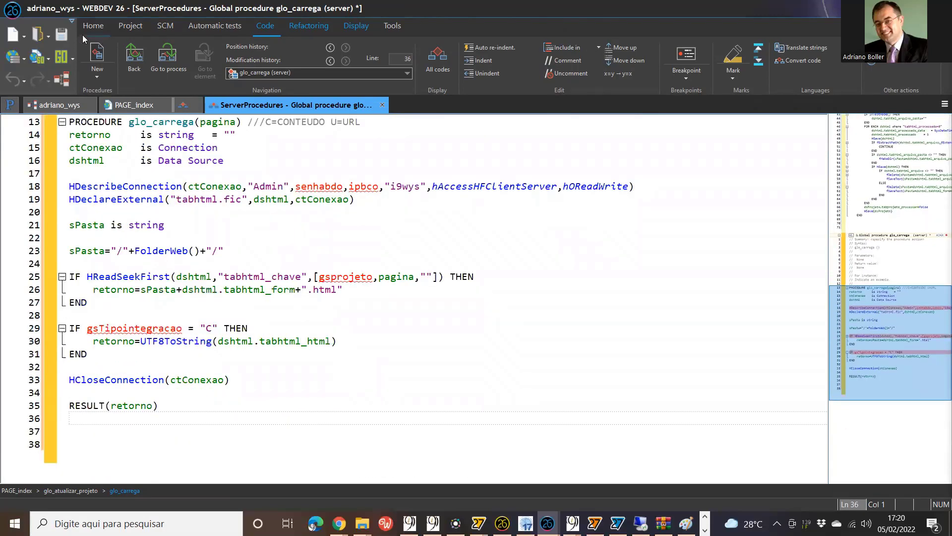
{"action": "left_click", "coordinate": [62, 34]}
Step: Review the code of glo_atualizar_projeto in ServerProcedures and return to PAGE_index's initialization code
{"action": "scroll", "coordinate": [470, 301], "scroll_direction": "up", "scroll_amount": 9}
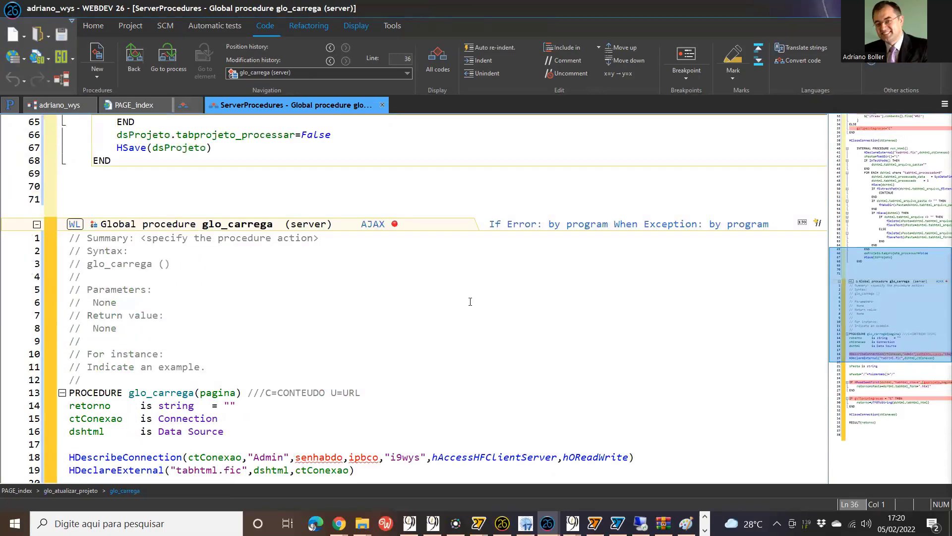
{"action": "scroll", "coordinate": [471, 302], "scroll_direction": "up", "scroll_amount": 10}
{"action": "scroll", "coordinate": [470, 302], "scroll_direction": "up", "scroll_amount": 9}
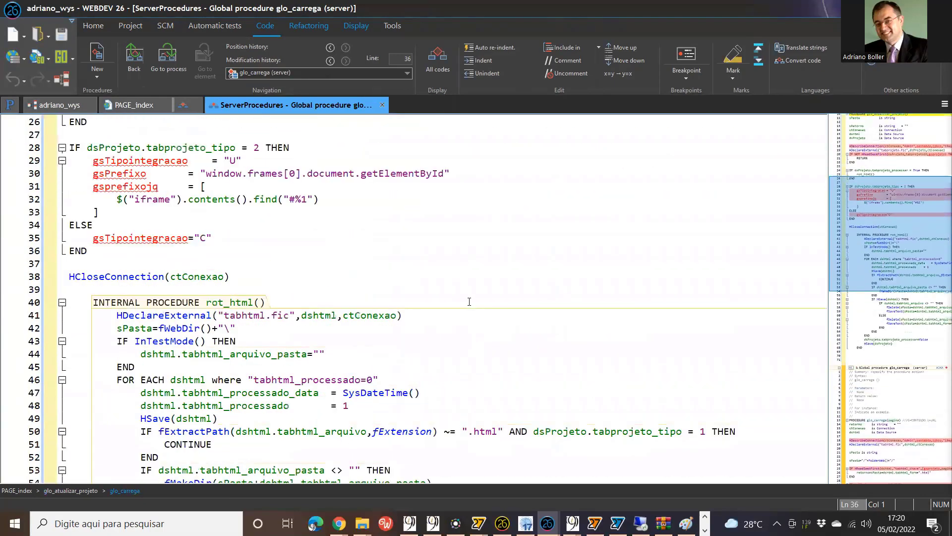
{"action": "scroll", "coordinate": [469, 301], "scroll_direction": "up", "scroll_amount": 2}
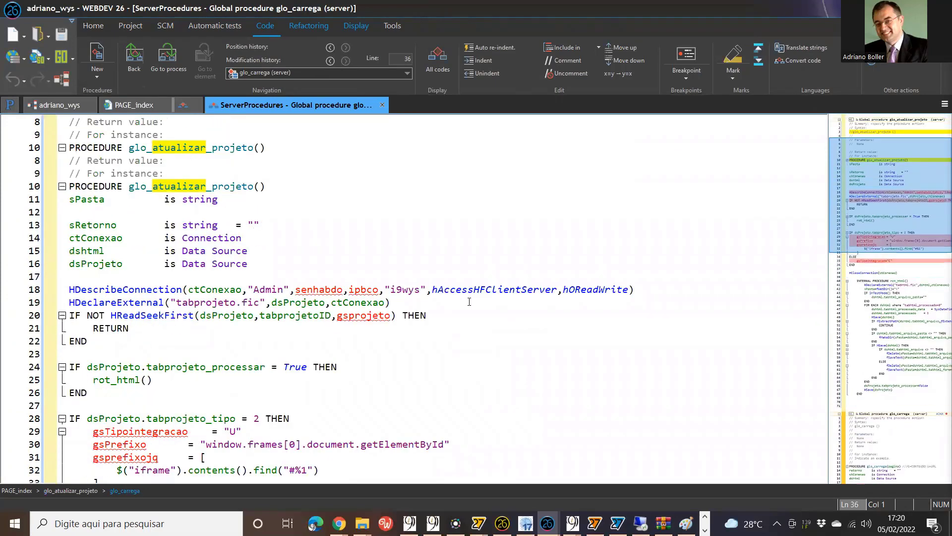
{"action": "key", "text": "ctrl+F2"}
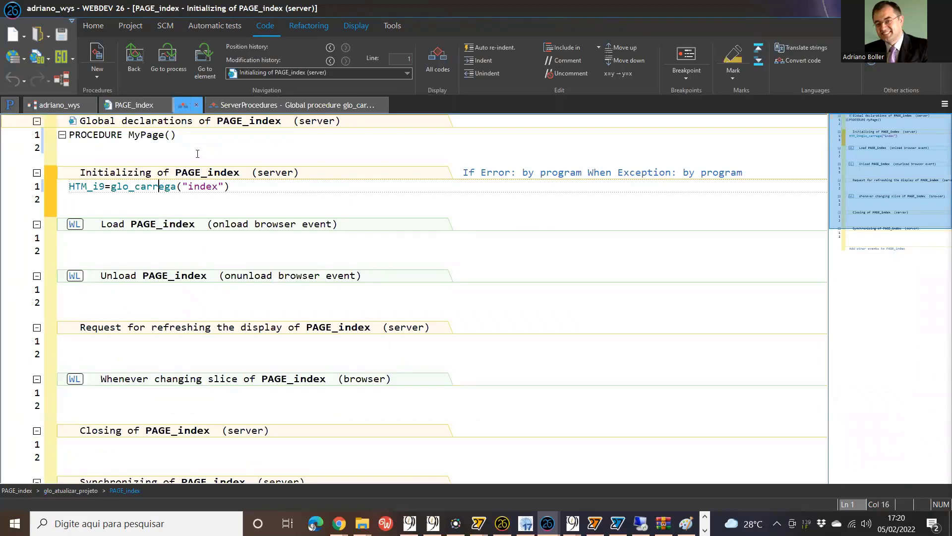
{"action": "left_click", "coordinate": [194, 149]}
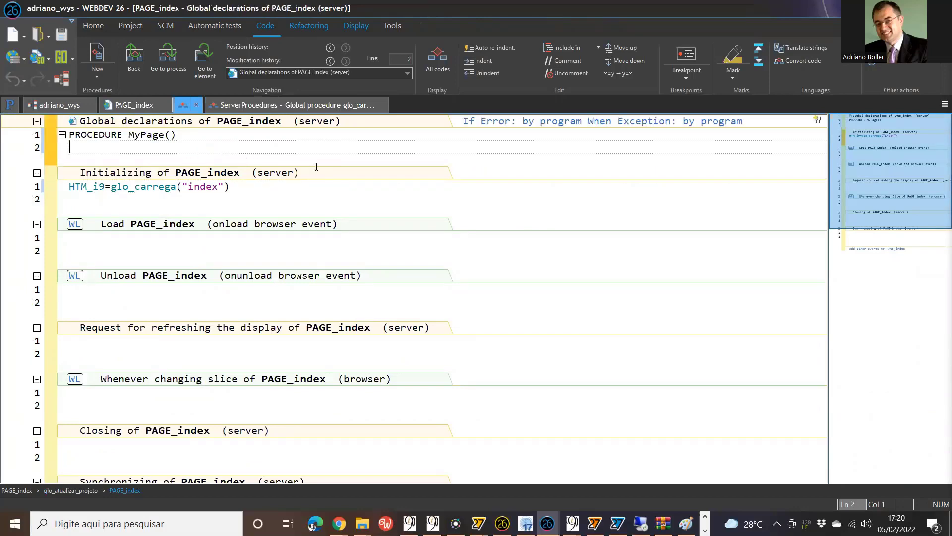
{"action": "key", "text": "alt+Tab"}
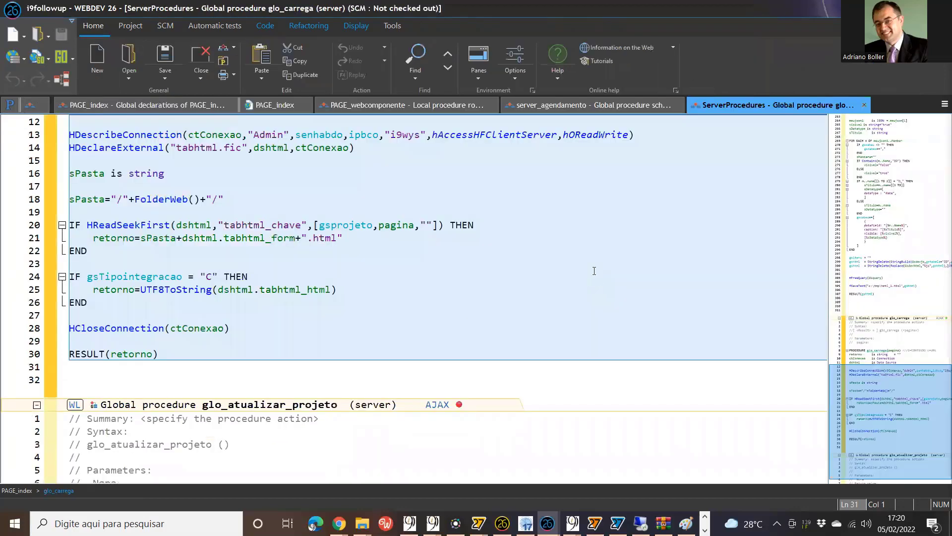
{"action": "left_click", "coordinate": [594, 271]}
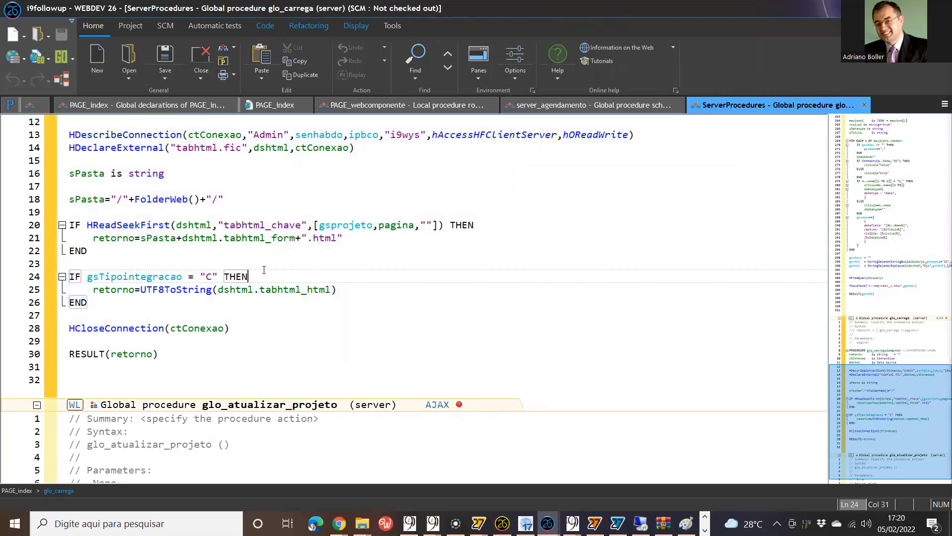
{"action": "scroll", "coordinate": [245, 272], "scroll_direction": "up", "scroll_amount": 6}
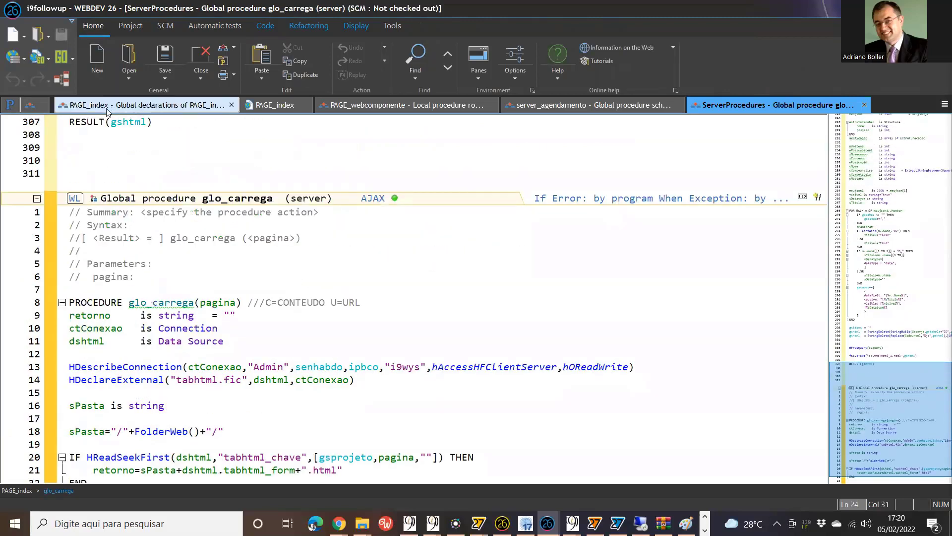
{"action": "left_click", "coordinate": [30, 105]}
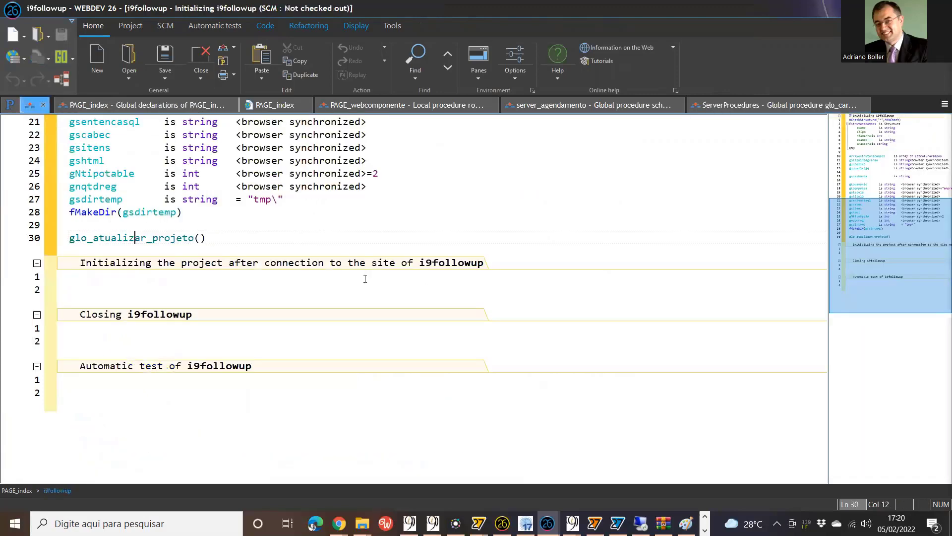
{"action": "scroll", "coordinate": [266, 233], "scroll_direction": "up", "scroll_amount": 7}
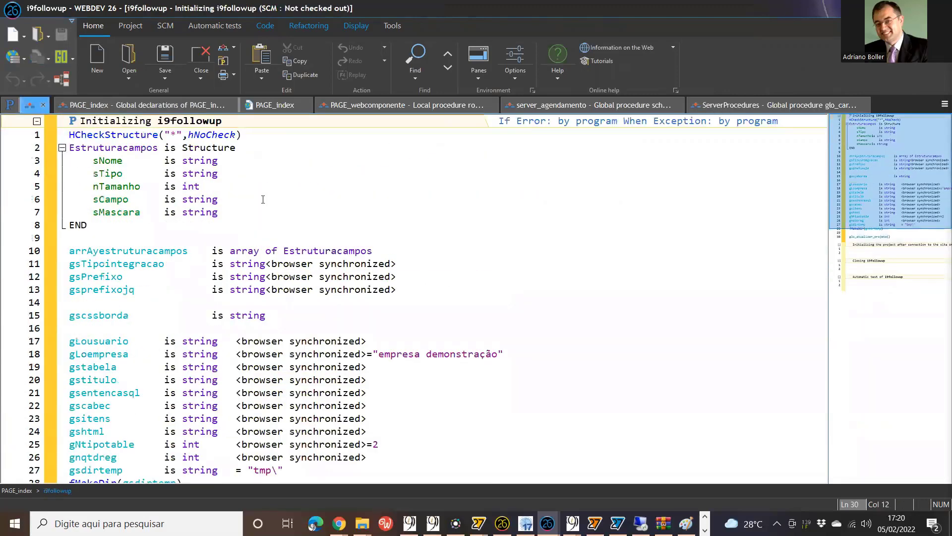
{"action": "scroll", "coordinate": [336, 295], "scroll_direction": "down", "scroll_amount": 6}
{"action": "scroll", "coordinate": [344, 309], "scroll_direction": "down", "scroll_amount": 1}
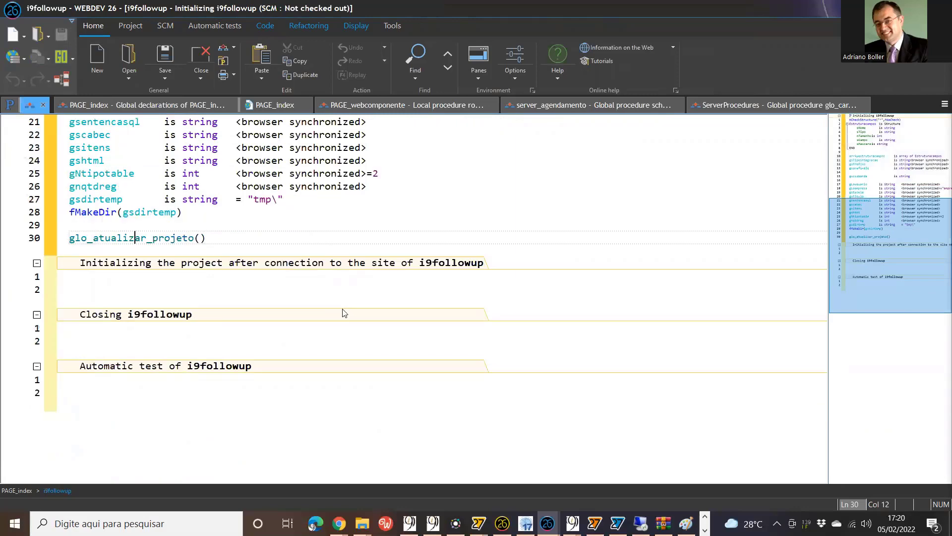
{"action": "scroll", "coordinate": [388, 273], "scroll_direction": "up", "scroll_amount": 1}
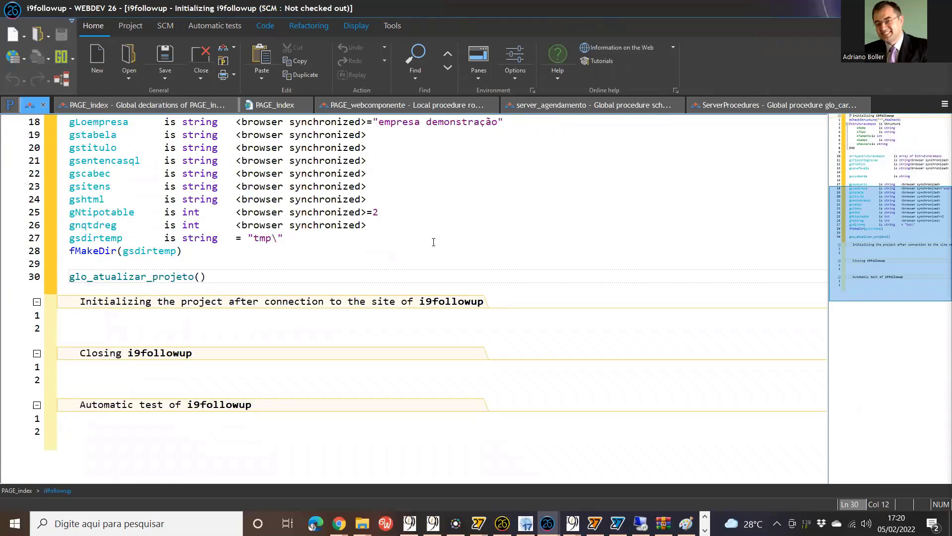
{"action": "scroll", "coordinate": [433, 242], "scroll_direction": "up", "scroll_amount": 5}
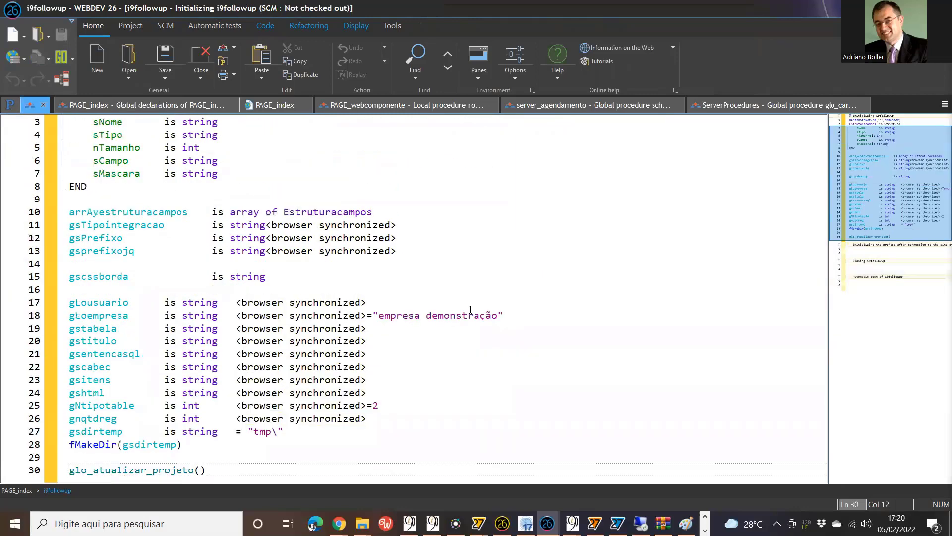
{"action": "key", "text": "alt+Tab"}
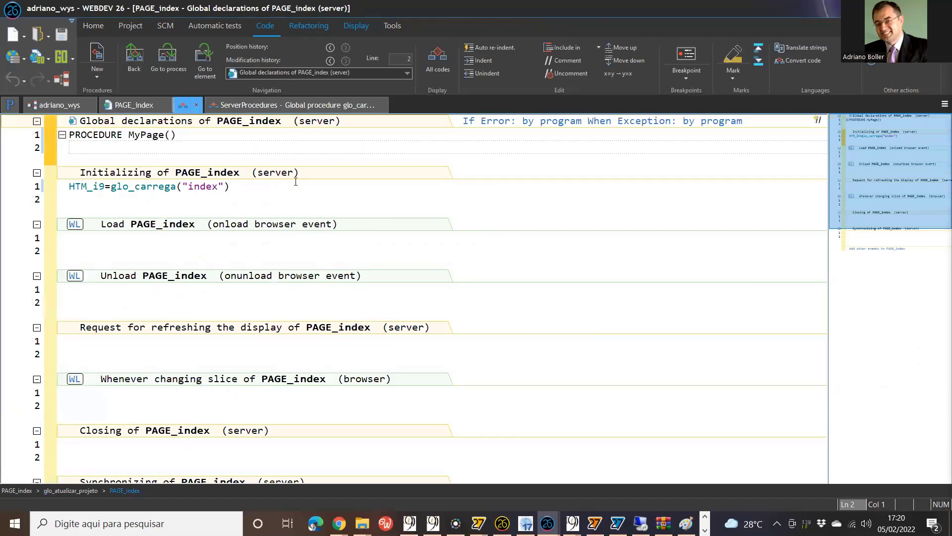
{"action": "left_click", "coordinate": [276, 108]}
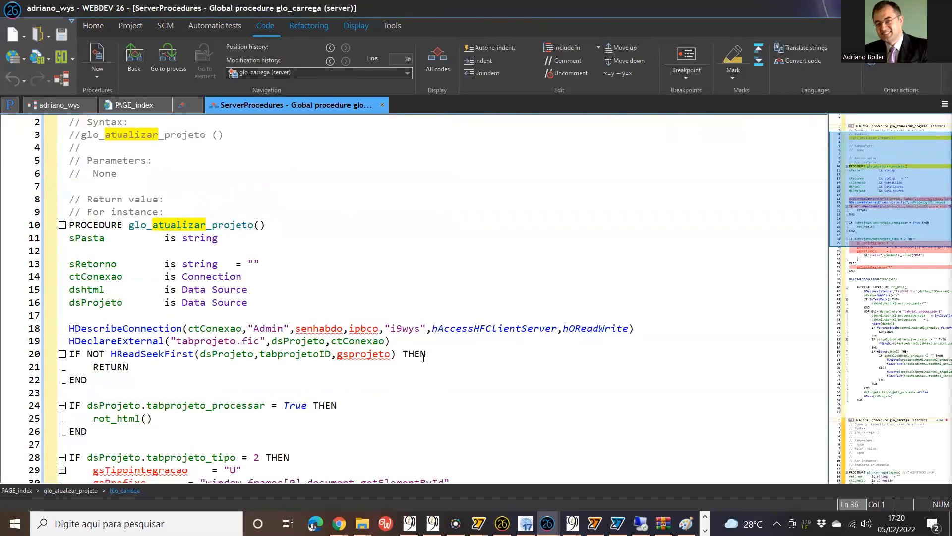
{"action": "scroll", "coordinate": [418, 387], "scroll_direction": "down", "scroll_amount": 3}
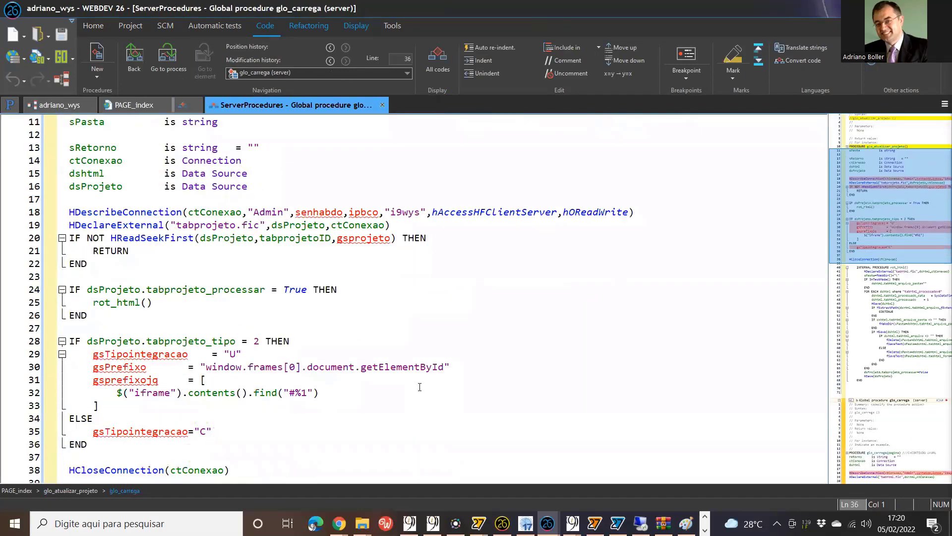
{"action": "left_click", "coordinate": [133, 358]}
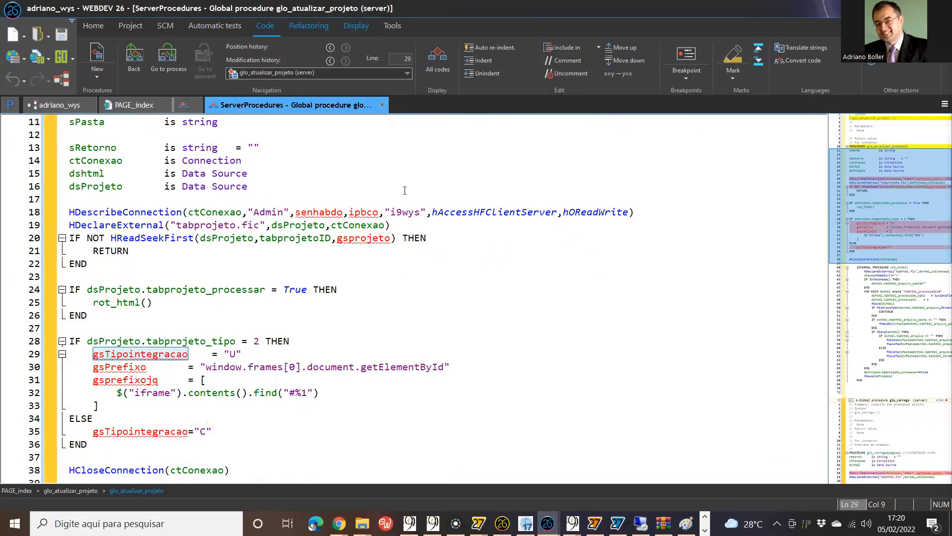
Step: Copy i9followup's project initialization code from the HCheckStructure line through fMakeDir(gsdirtemp), leaving out the glo_atualizar_projeto() call
{"action": "key", "text": "alt+Tab"}
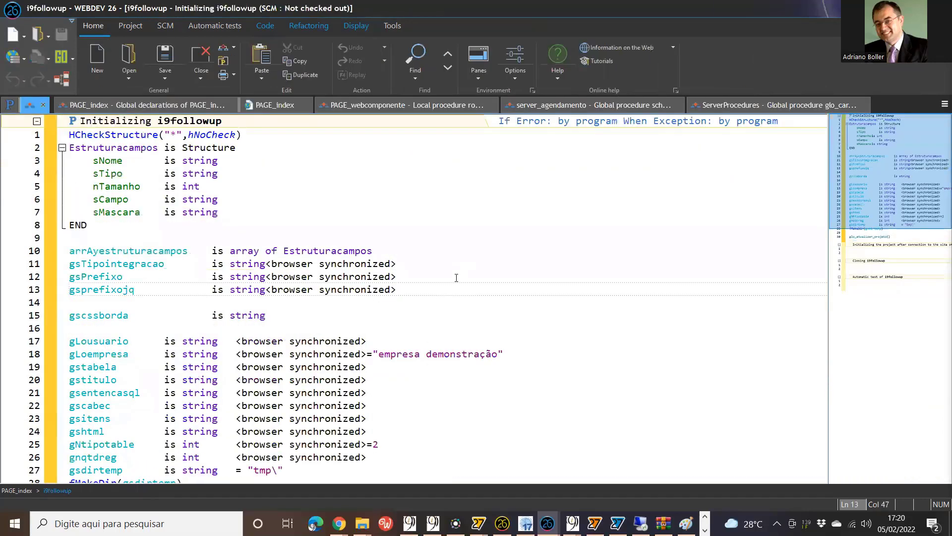
{"action": "scroll", "coordinate": [456, 277], "scroll_direction": "down", "scroll_amount": 5}
{"action": "scroll", "coordinate": [456, 277], "scroll_direction": "up", "scroll_amount": 5}
{"action": "left_click", "coordinate": [66, 147]}
{"action": "left_click", "coordinate": [68, 135]}
{"action": "scroll", "coordinate": [232, 318], "scroll_direction": "down", "scroll_amount": 6}
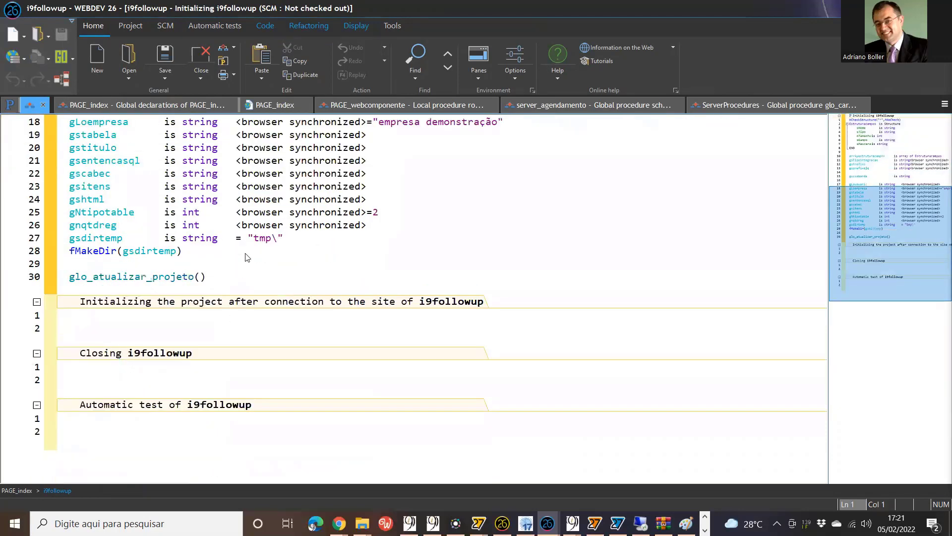
{"action": "left_click", "coordinate": [437, 257], "text": "shift"}
Step: Paste the copied declarations into the adriano_wys project's initialization code and save it
{"action": "key", "text": "alt+Tab"}
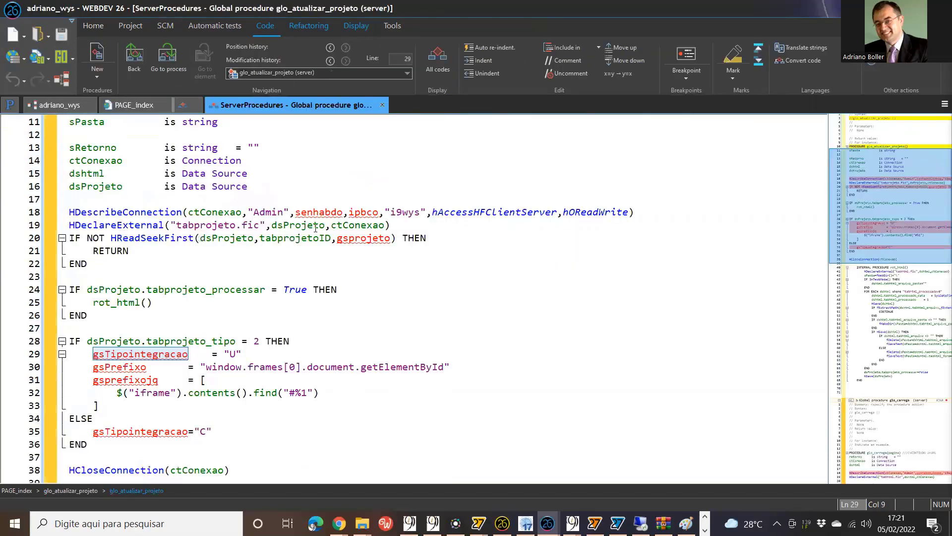
{"action": "left_click", "coordinate": [10, 105]}
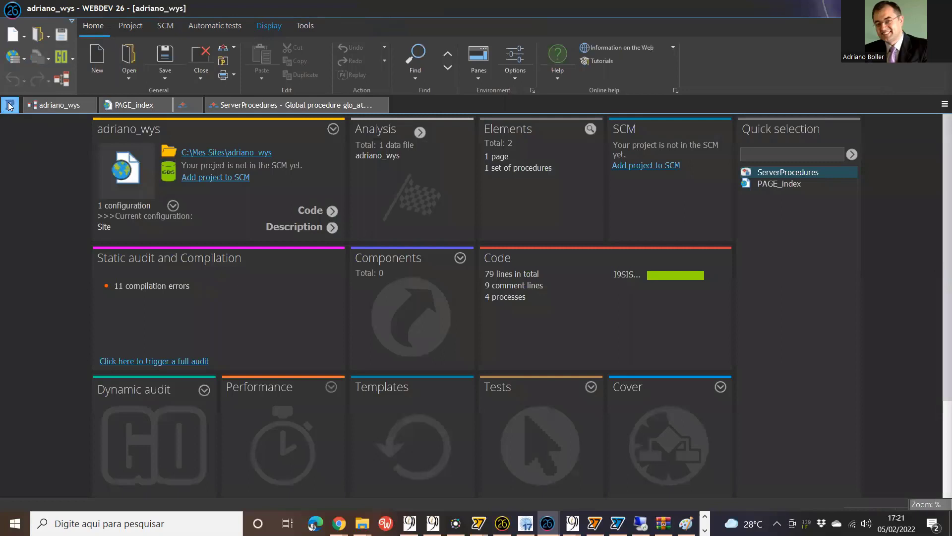
{"action": "left_click", "coordinate": [139, 26]}
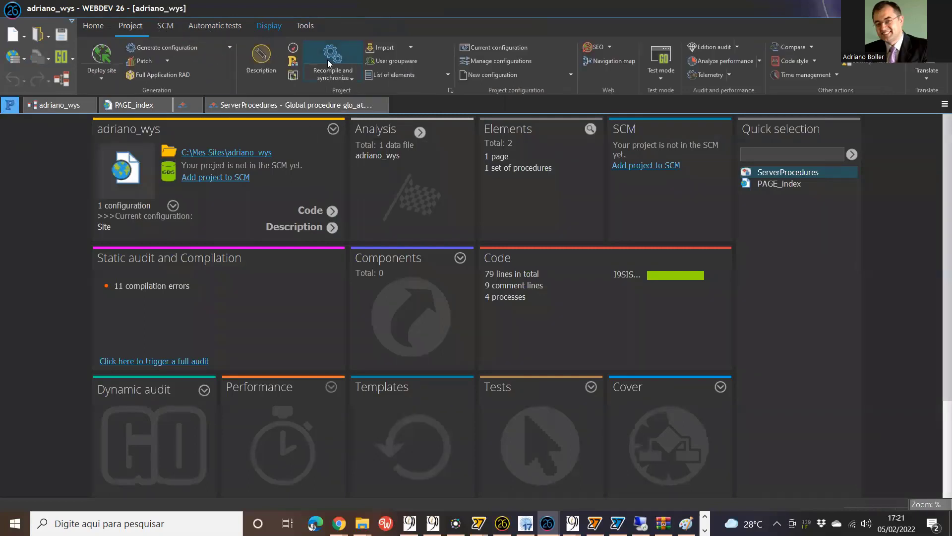
{"action": "left_click", "coordinate": [293, 60]}
{"action": "key", "text": "ctrl+v"}
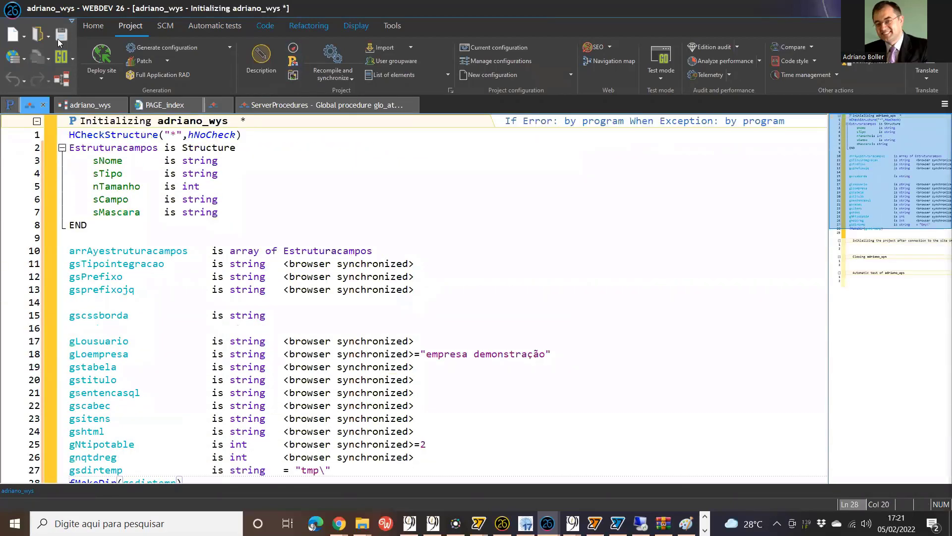
{"action": "key", "text": "ctrl+s"}
{"action": "scroll", "coordinate": [392, 209], "scroll_direction": "down", "scroll_amount": 7}
{"action": "scroll", "coordinate": [377, 222], "scroll_direction": "up", "scroll_amount": 1}
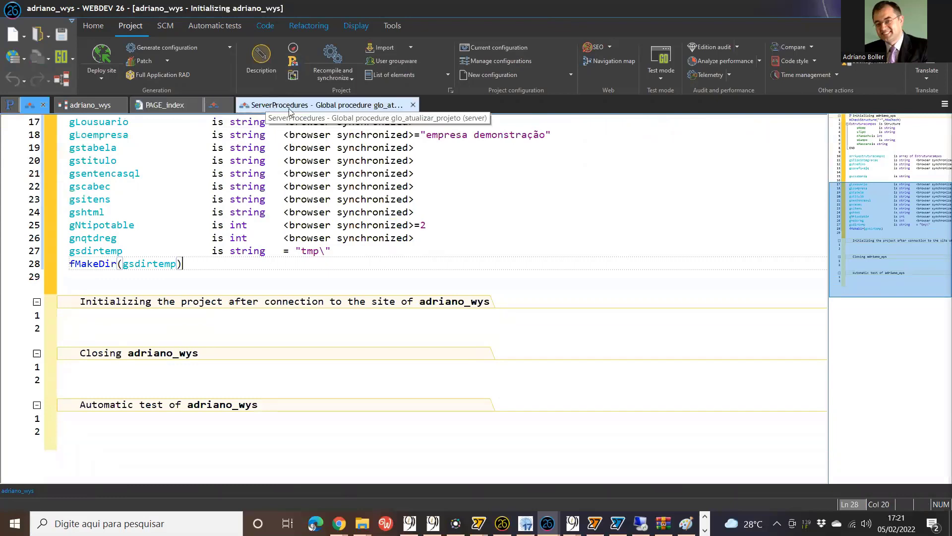
Step: Check the code of glo_atualizar_projeto in ServerProcedures for identifiers still flagged as undeclared
{"action": "left_click", "coordinate": [320, 105]}
{"action": "scroll", "coordinate": [494, 304], "scroll_direction": "down", "scroll_amount": 1}
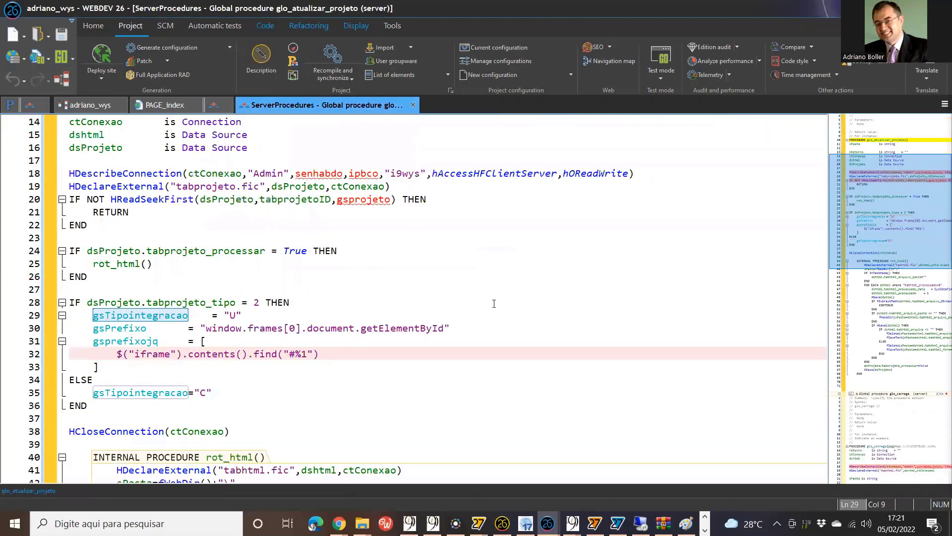
{"action": "scroll", "coordinate": [494, 303], "scroll_direction": "up", "scroll_amount": 1}
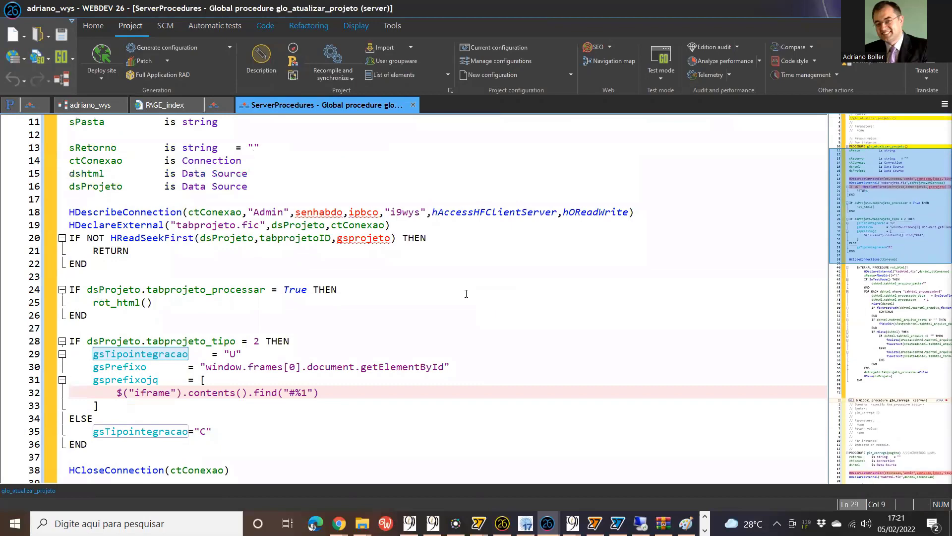
{"action": "left_click", "coordinate": [369, 239]}
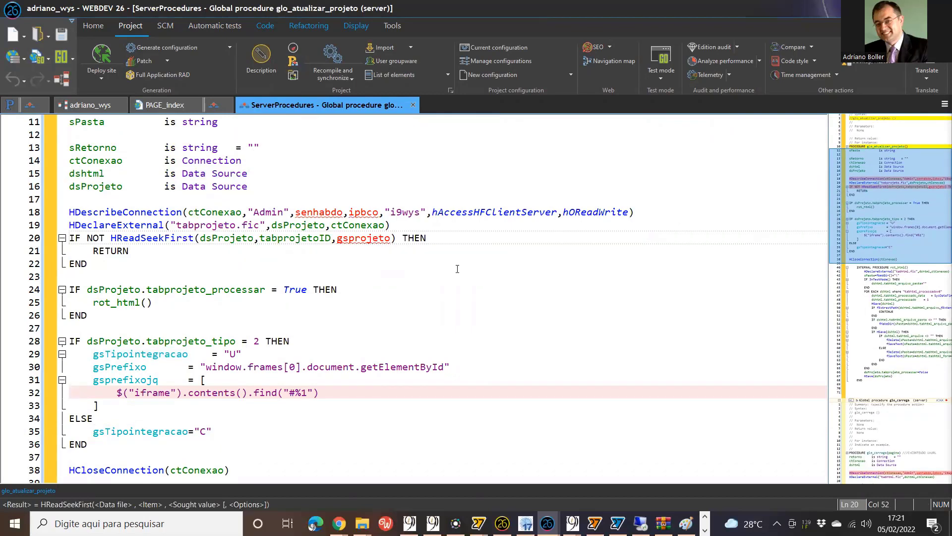
{"action": "key", "text": "Down"}
{"action": "key", "text": "Down"}
{"action": "scroll", "coordinate": [471, 317], "scroll_direction": "up", "scroll_amount": 5}
{"action": "scroll", "coordinate": [472, 320], "scroll_direction": "down", "scroll_amount": 3}
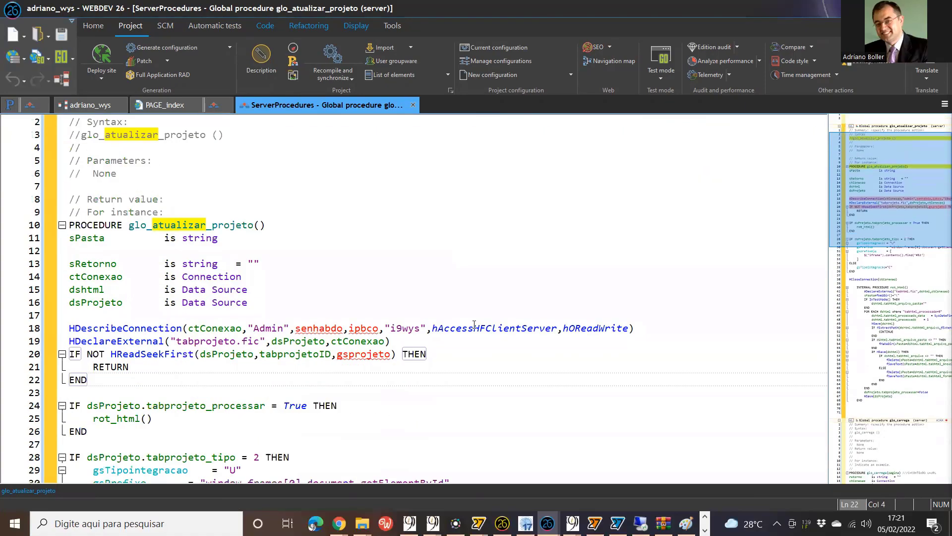
{"action": "scroll", "coordinate": [474, 325], "scroll_direction": "down", "scroll_amount": 11}
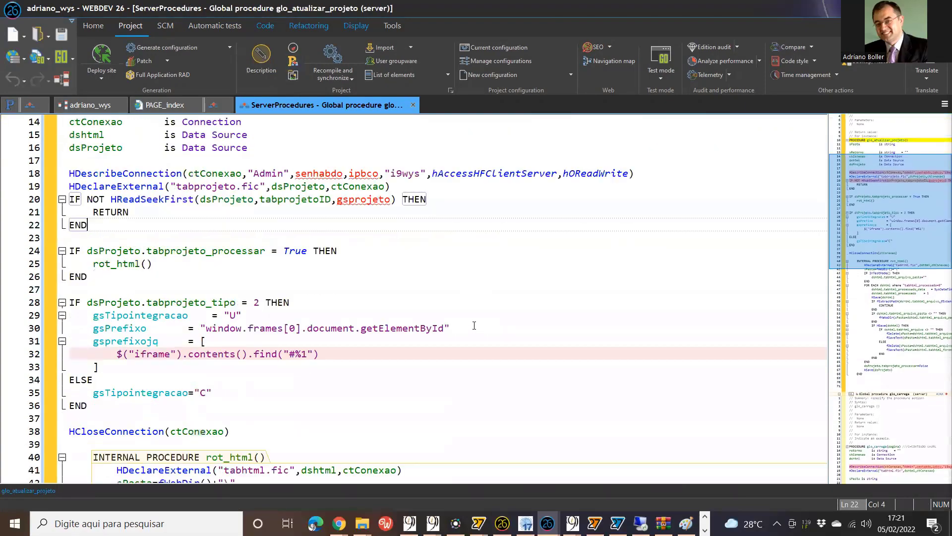
{"action": "scroll", "coordinate": [474, 326], "scroll_direction": "down", "scroll_amount": 3}
{"action": "scroll", "coordinate": [474, 326], "scroll_direction": "up", "scroll_amount": 14}
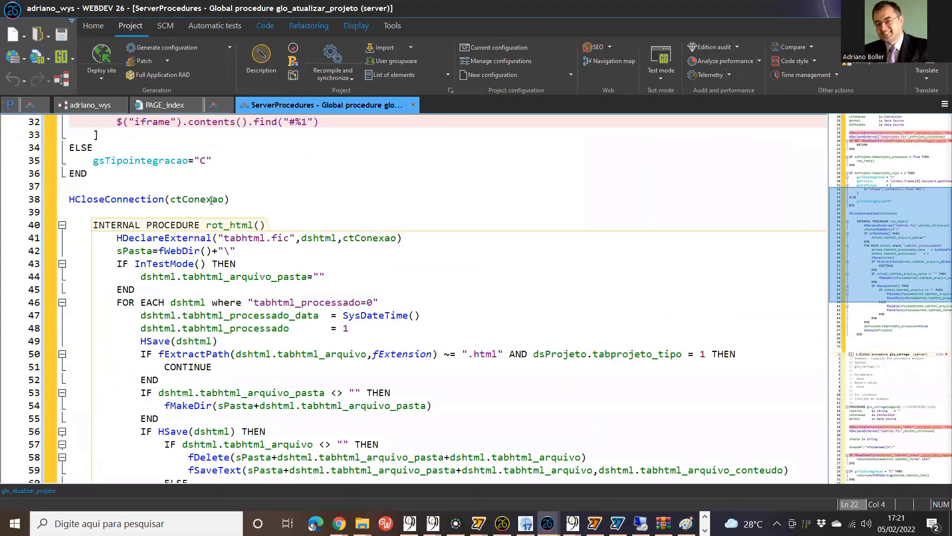
{"action": "key", "text": "ctrl+Tab"}
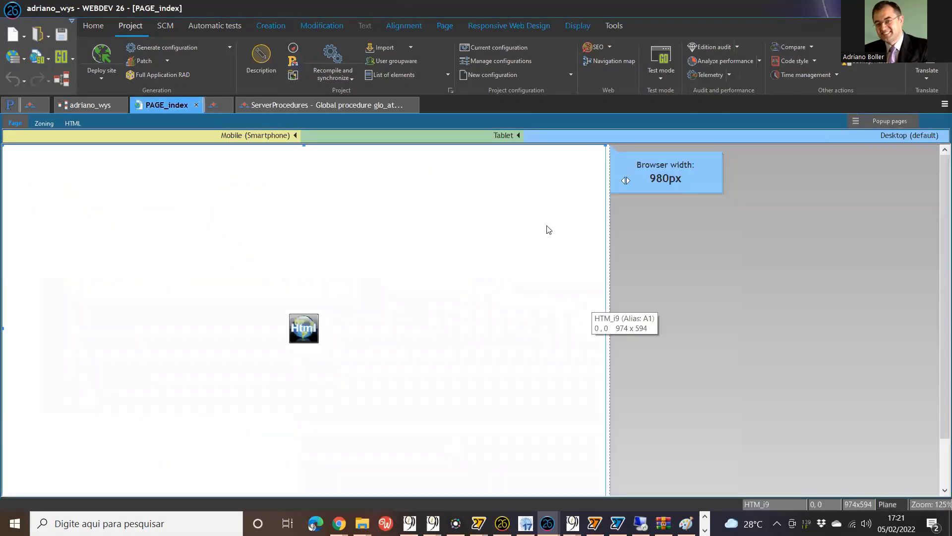
{"action": "left_click", "coordinate": [656, 310]}
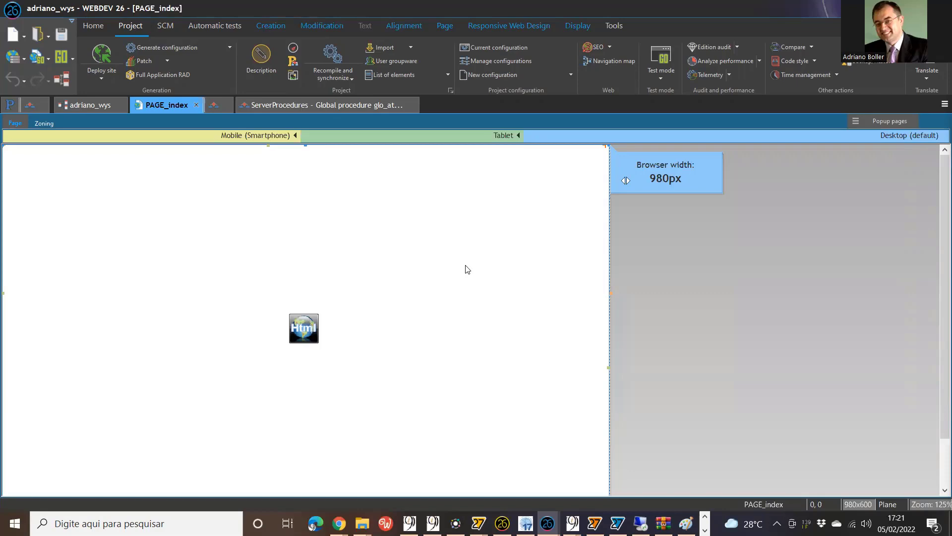
{"action": "key", "text": "alt+Tab"}
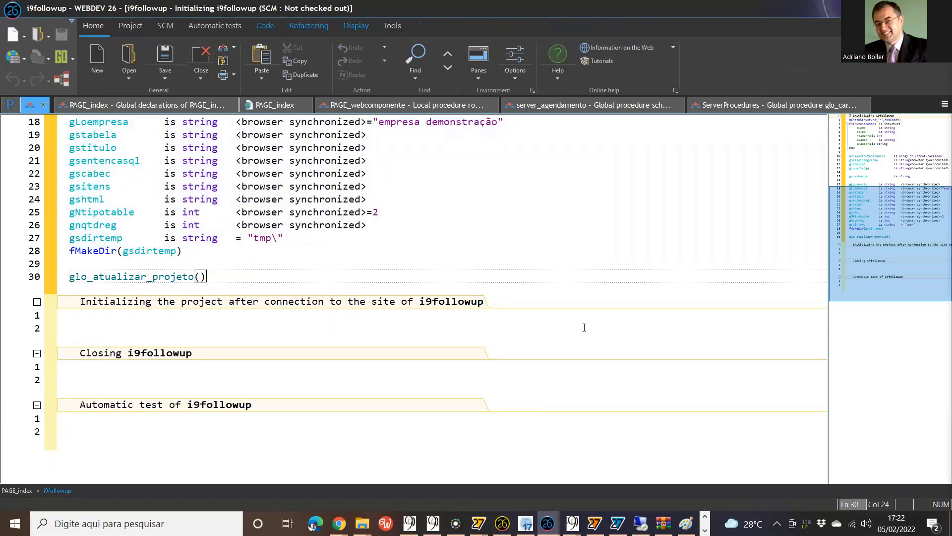
{"action": "key", "text": "alt+Tab"}
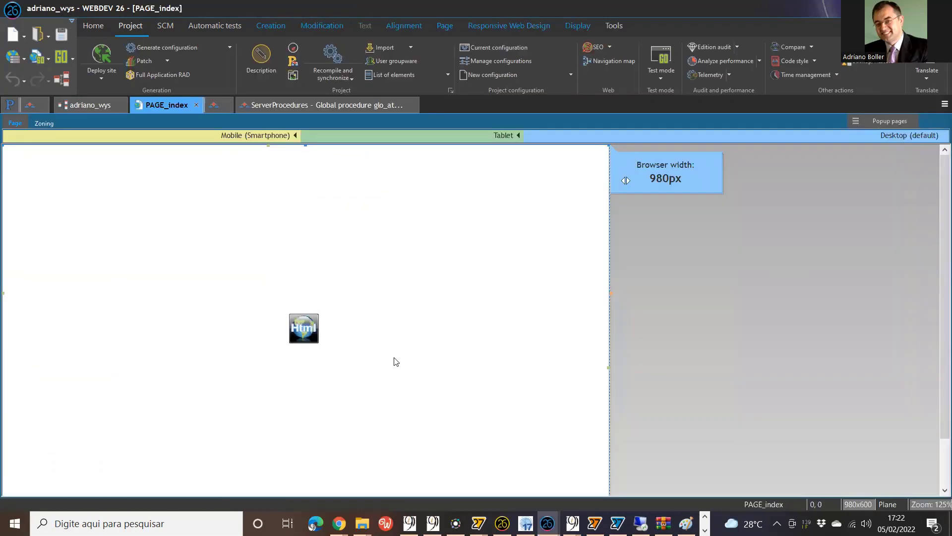
Step: Switch to WYSIWYG Web Builder and start saving the untitled project, choosing the fontes (E:) drive as its location
{"action": "mouse_move", "coordinate": [526, 524]}
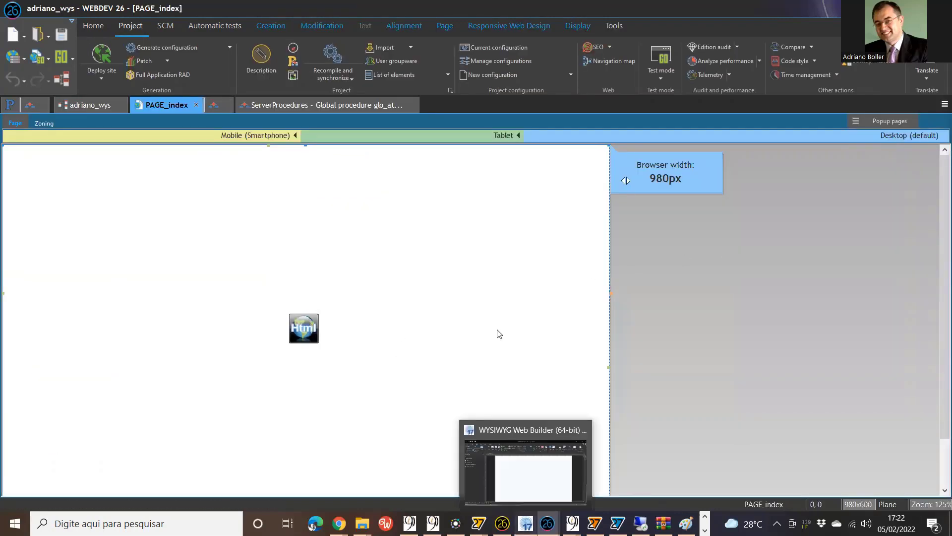
{"action": "left_click", "coordinate": [526, 472]}
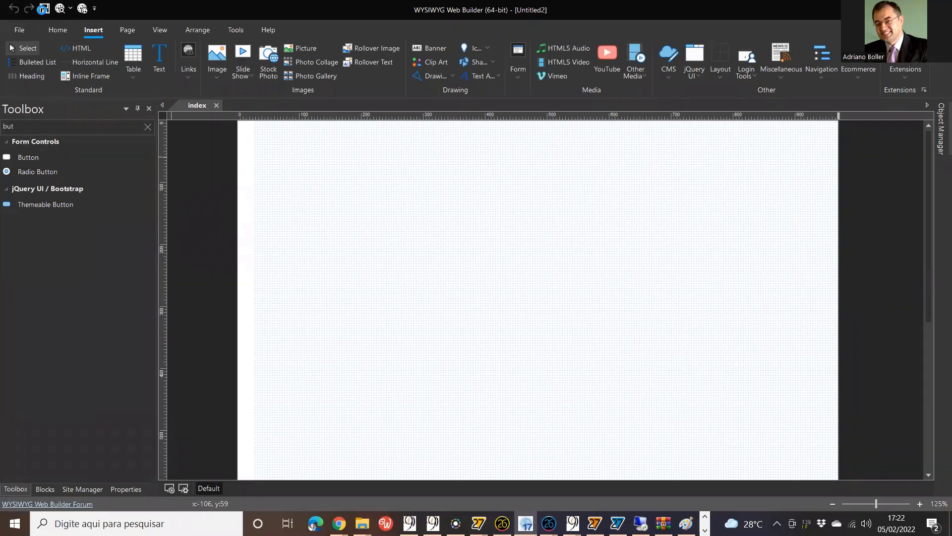
{"action": "left_click", "coordinate": [43, 10]}
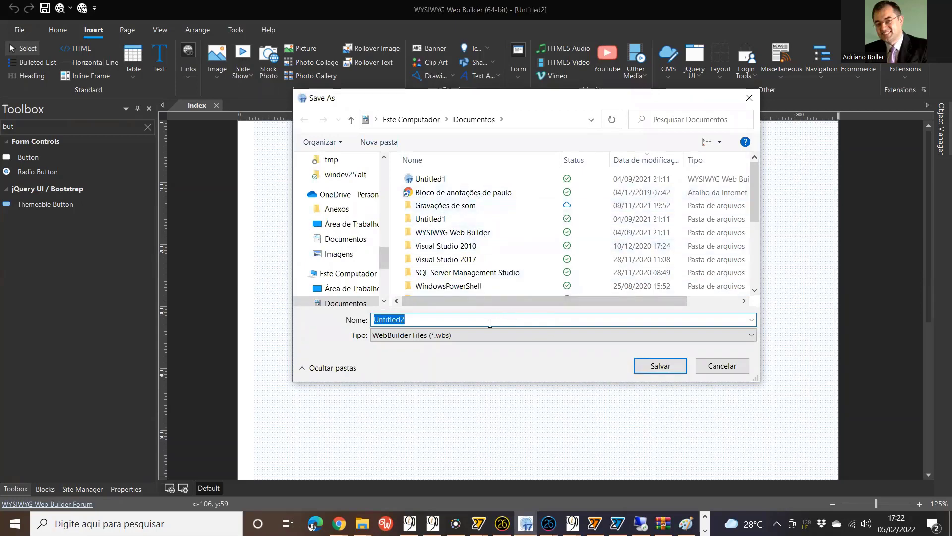
{"action": "key", "text": "BackSpace"}
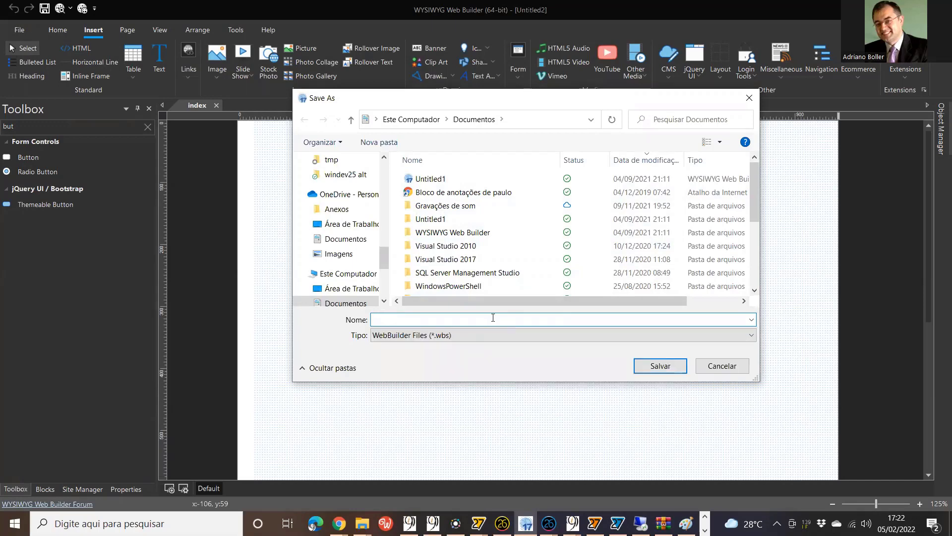
{"action": "left_click", "coordinate": [359, 281]}
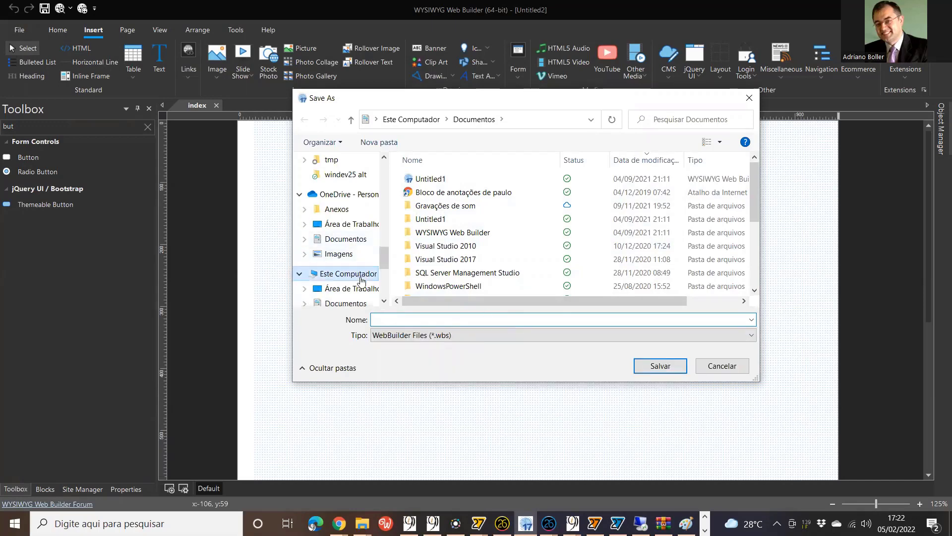
{"action": "left_click", "coordinate": [468, 319]}
{"action": "type", "text": "es (E:"}
{"action": "key", "text": "Return"}
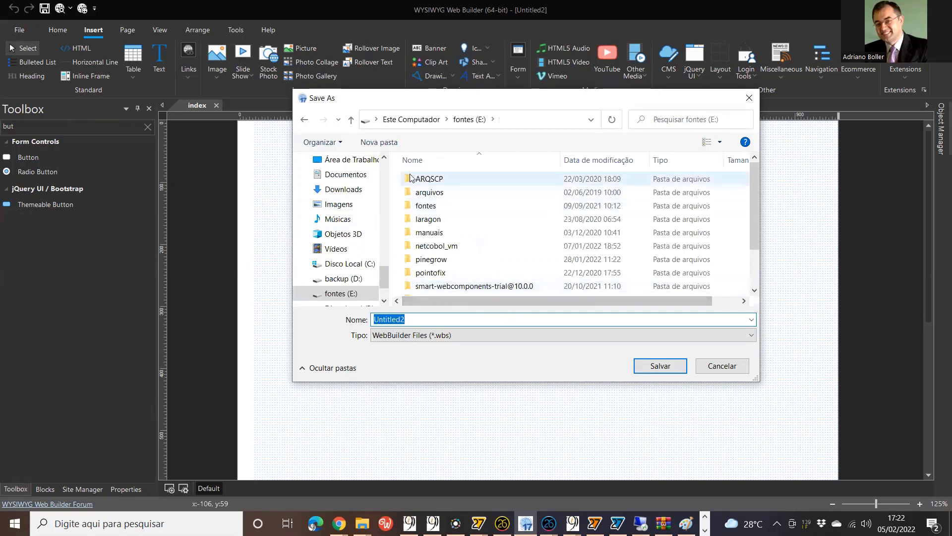
Step: Create a folder named adriano on the drive and save the project inside it as adriano_wys
{"action": "left_click", "coordinate": [379, 143]}
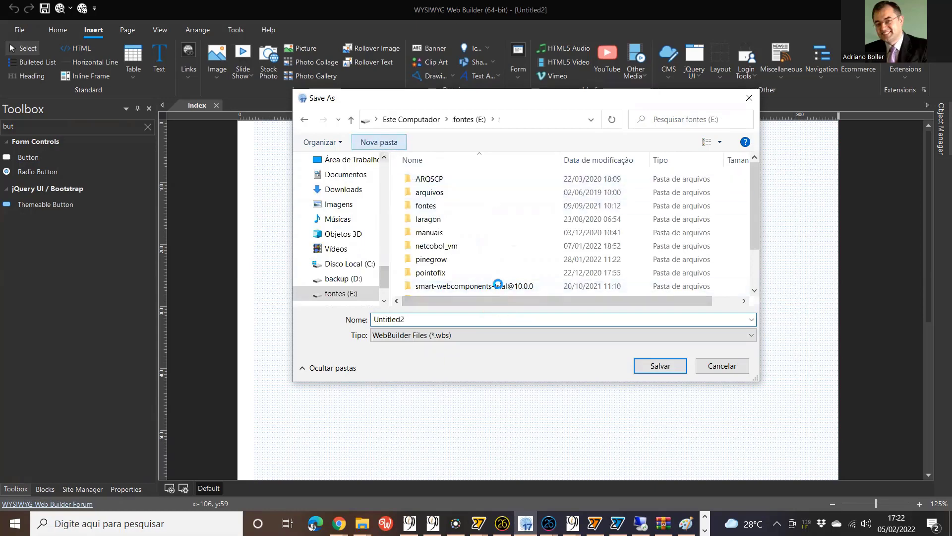
{"action": "type", "text": "adriano"}
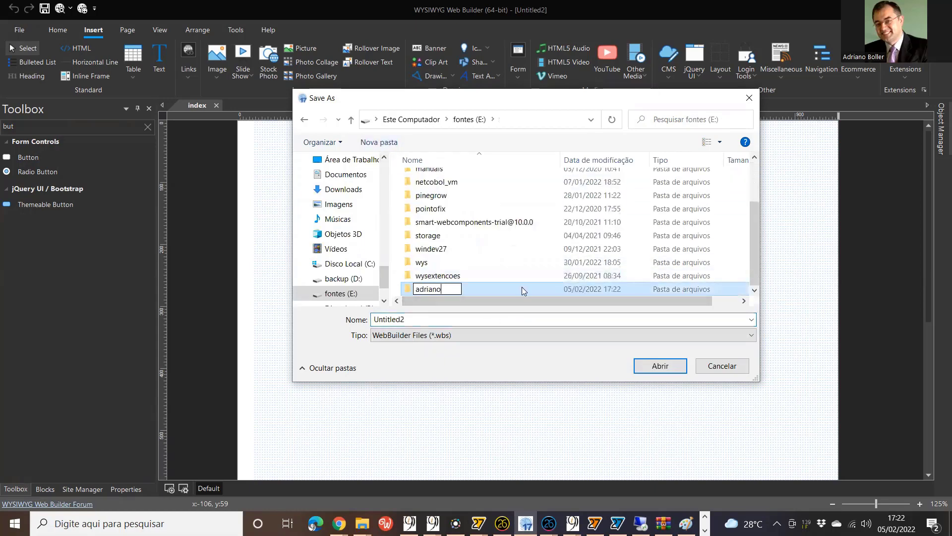
{"action": "key", "text": "Return"}
{"action": "double_click", "coordinate": [522, 289]}
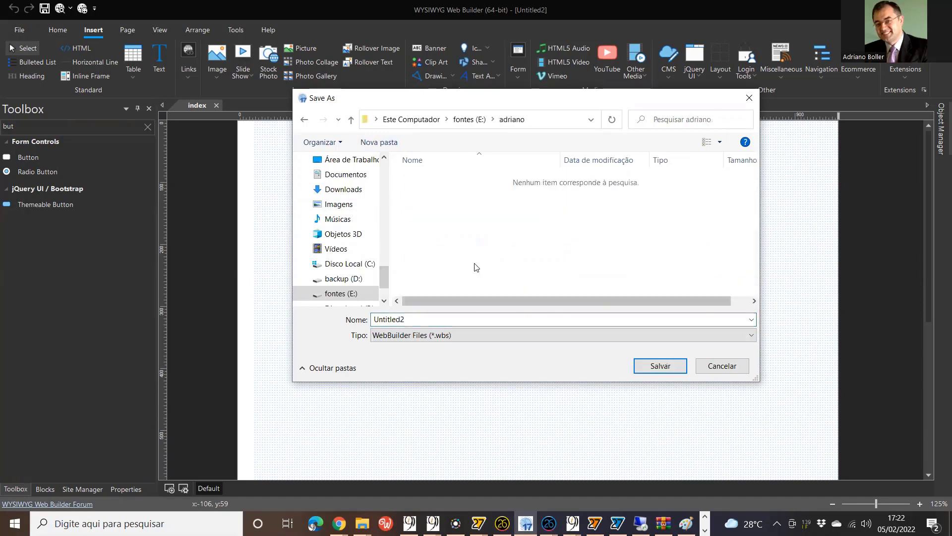
{"action": "left_click", "coordinate": [450, 319]}
{"action": "type", "text": "adr"}
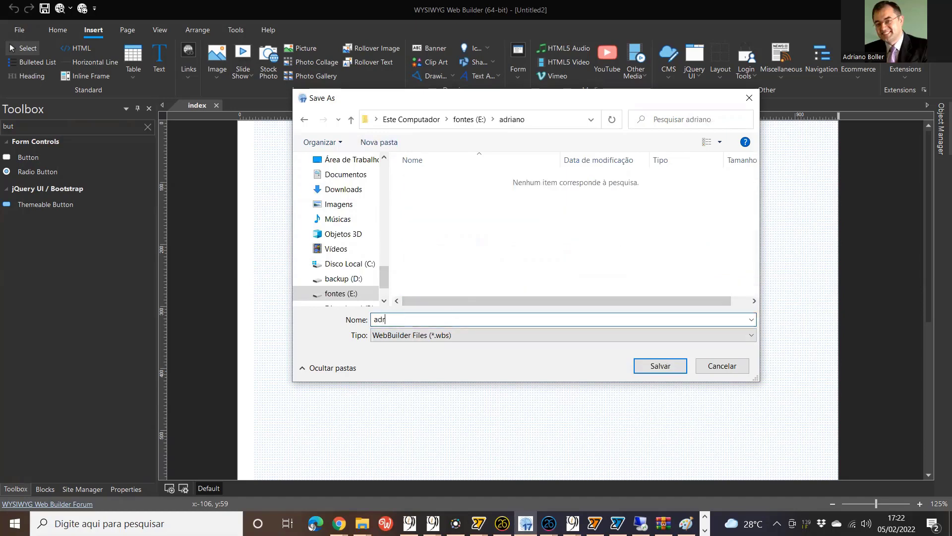
{"action": "type", "text": "iano_wys"}
{"action": "key", "text": "Return"}
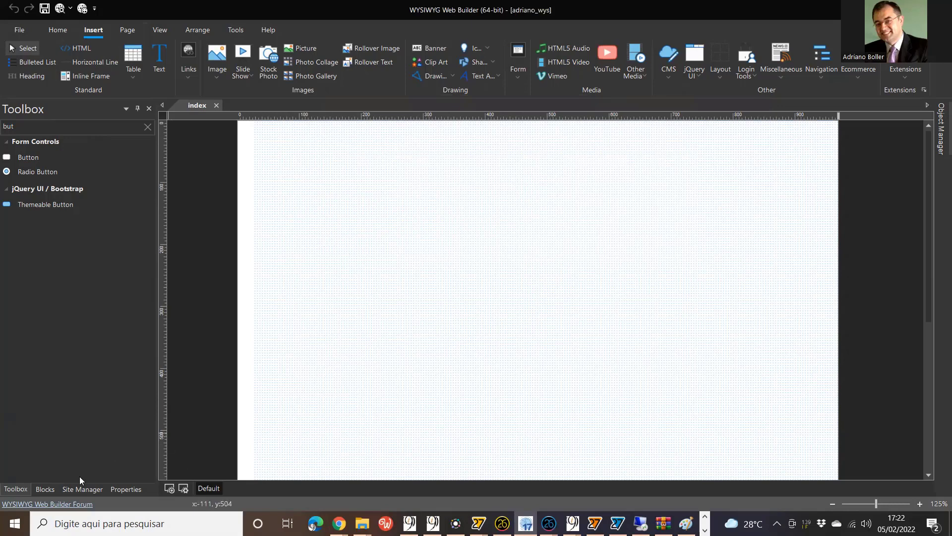
Step: Search the blocks for "head" and place the white header block with globe logo and menu atop the index page
{"action": "left_click", "coordinate": [47, 488]}
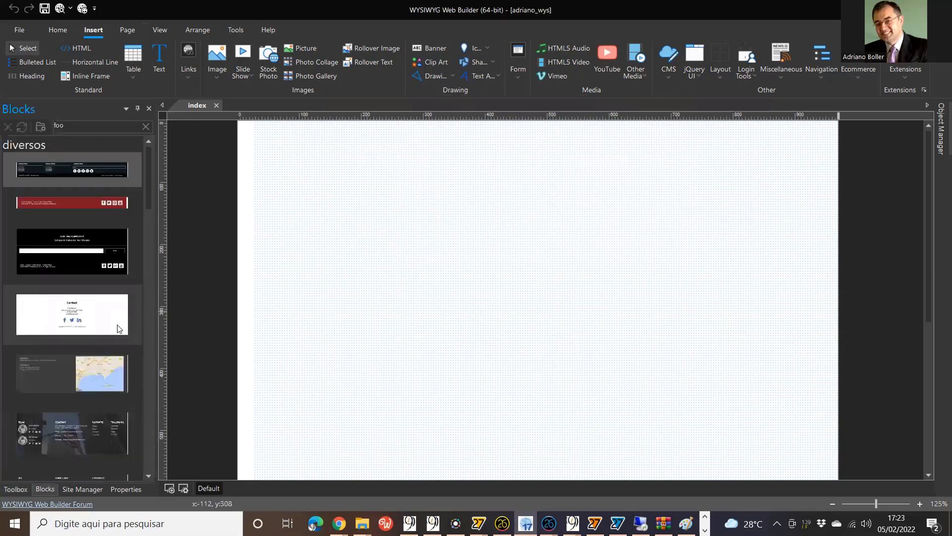
{"action": "double_click", "coordinate": [85, 125]}
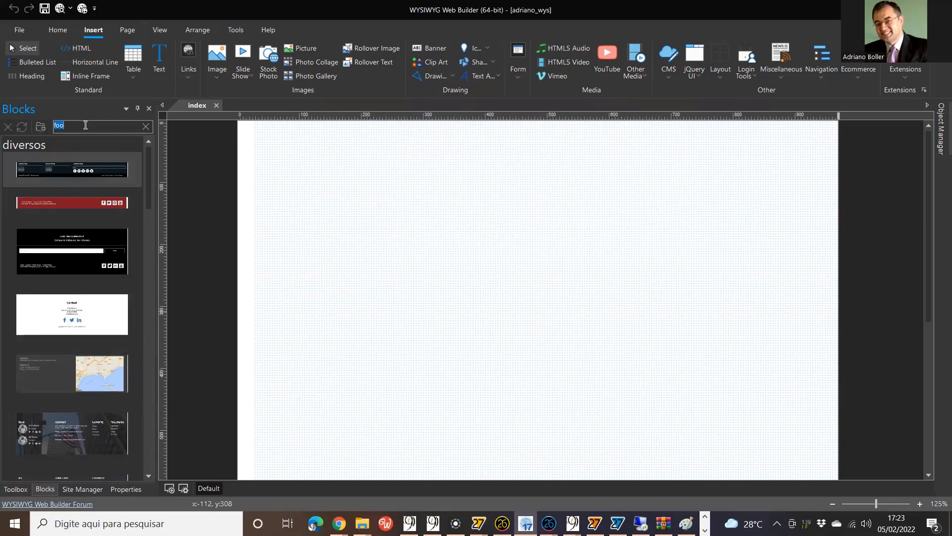
{"action": "type", "text": "head"}
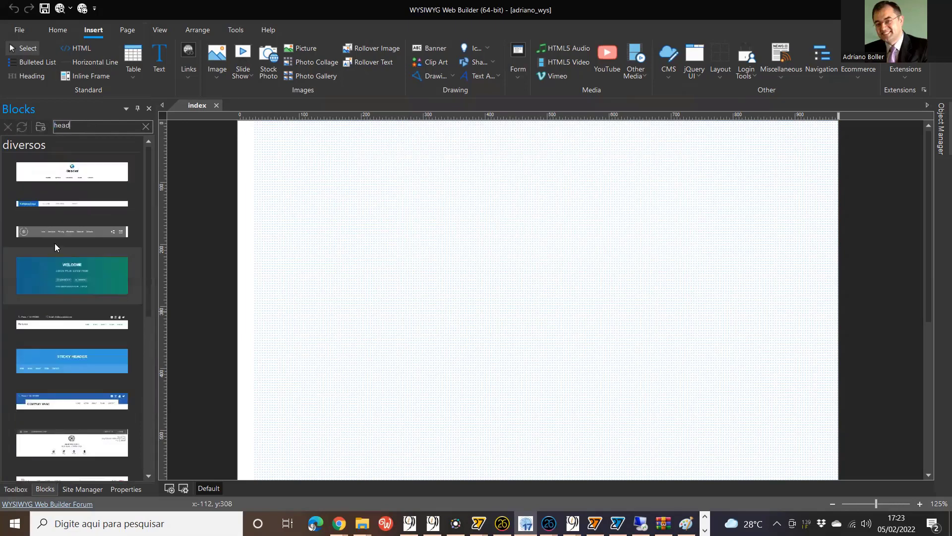
{"action": "left_click_drag", "start_coordinate": [59, 180], "coordinate": [458, 146]}
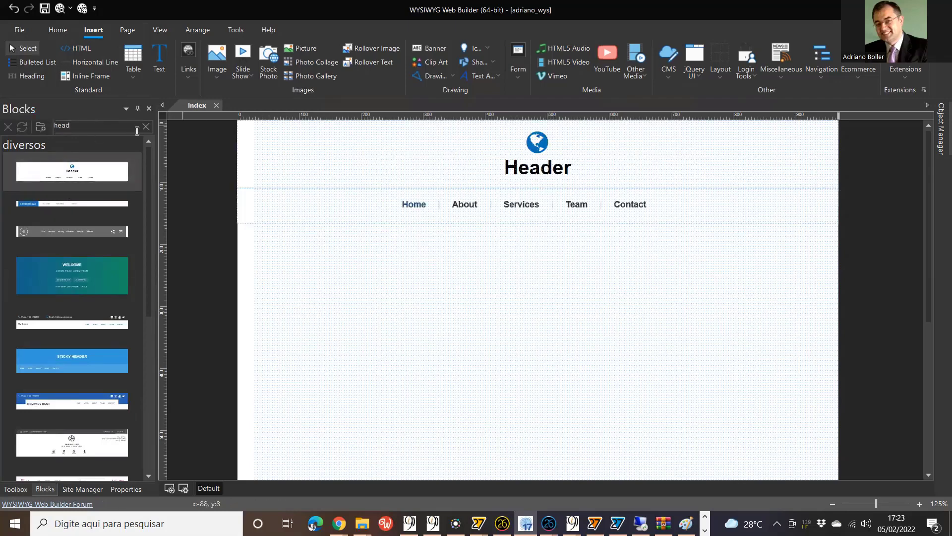
Step: Search the blocks for "foo" and add the red footer block with social icons below the header
{"action": "left_click", "coordinate": [144, 127]}
{"action": "left_click", "coordinate": [143, 125]}
{"action": "type", "text": "f"}
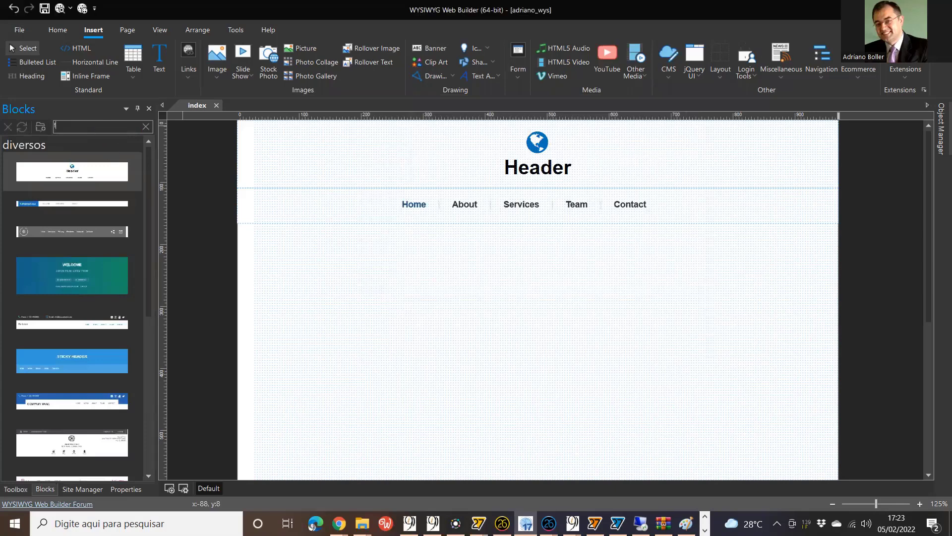
{"action": "type", "text": "o"}
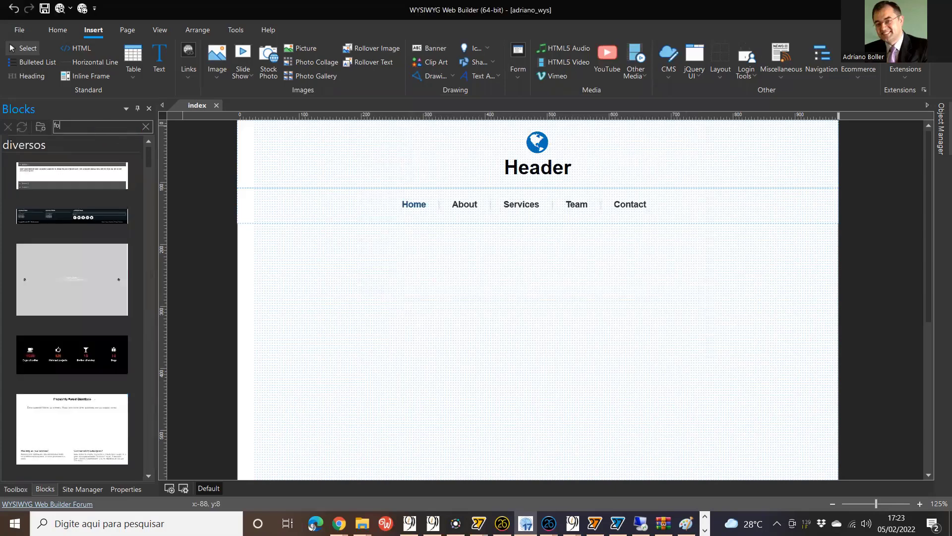
{"action": "type", "text": "o"}
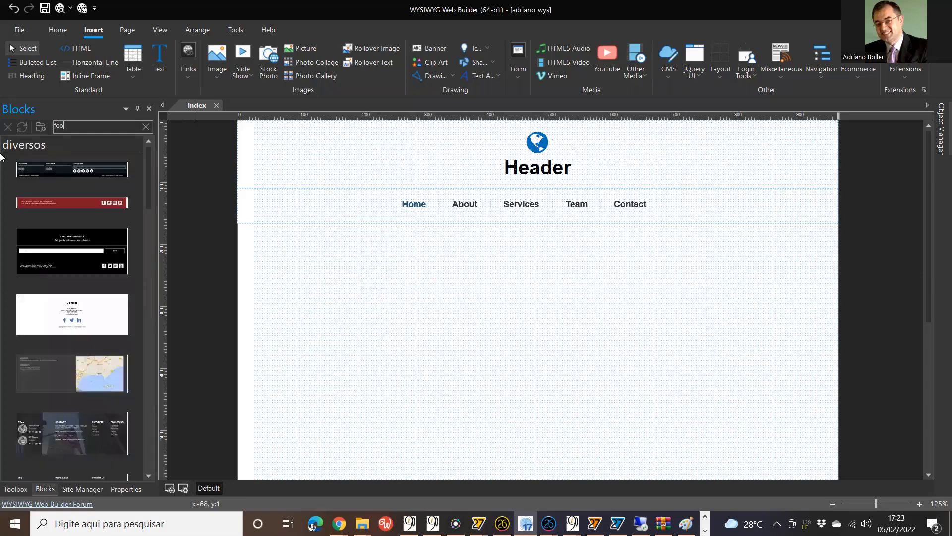
{"action": "left_click_drag", "start_coordinate": [133, 229], "coordinate": [471, 373]}
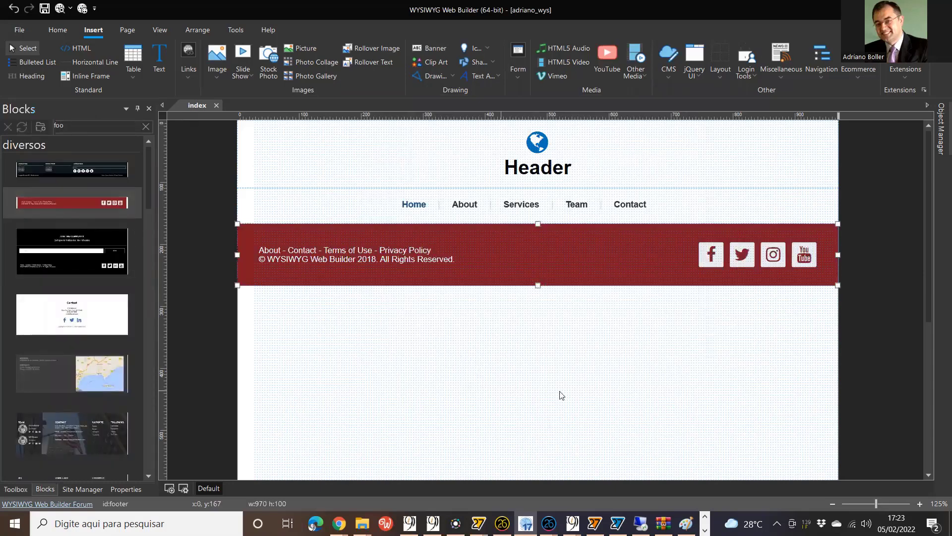
Step: Set the position of the red footer's flex container to footer (fixed) and deselect it
{"action": "double_click", "coordinate": [827, 278]}
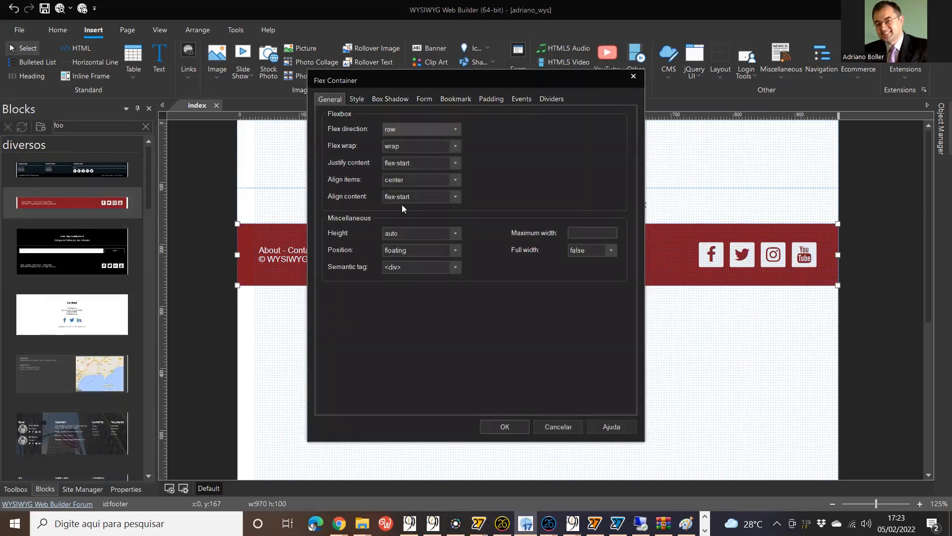
{"action": "left_click", "coordinate": [453, 251]}
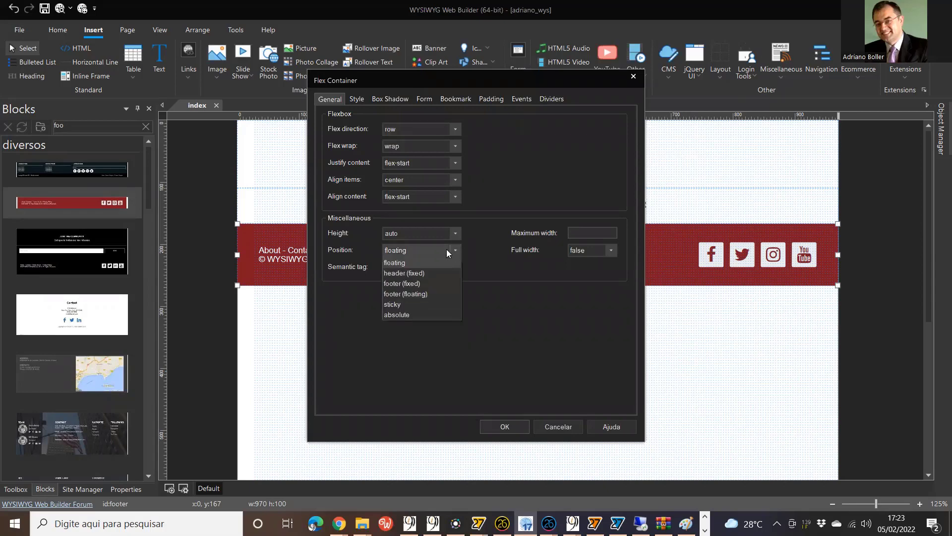
{"action": "left_click", "coordinate": [422, 284]}
{"action": "left_click", "coordinate": [505, 427]}
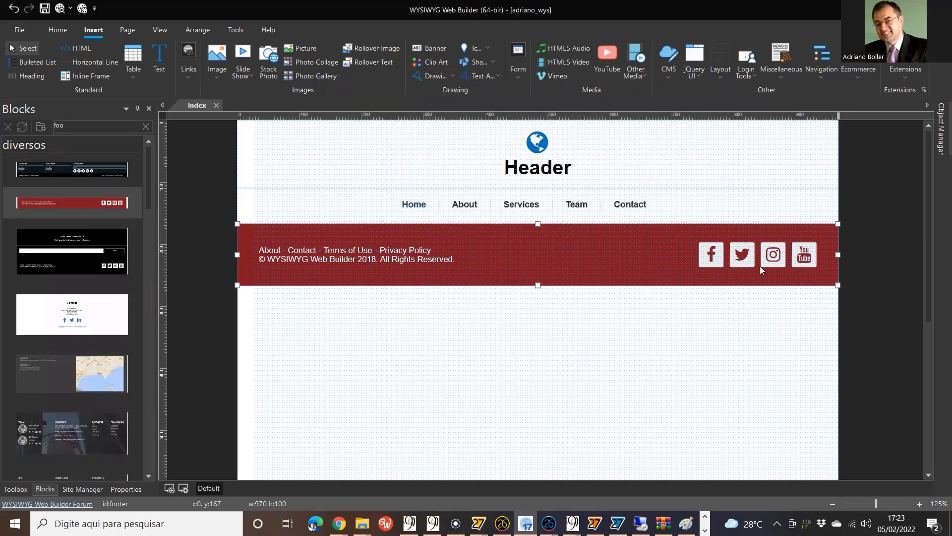
{"action": "left_click", "coordinate": [825, 208]}
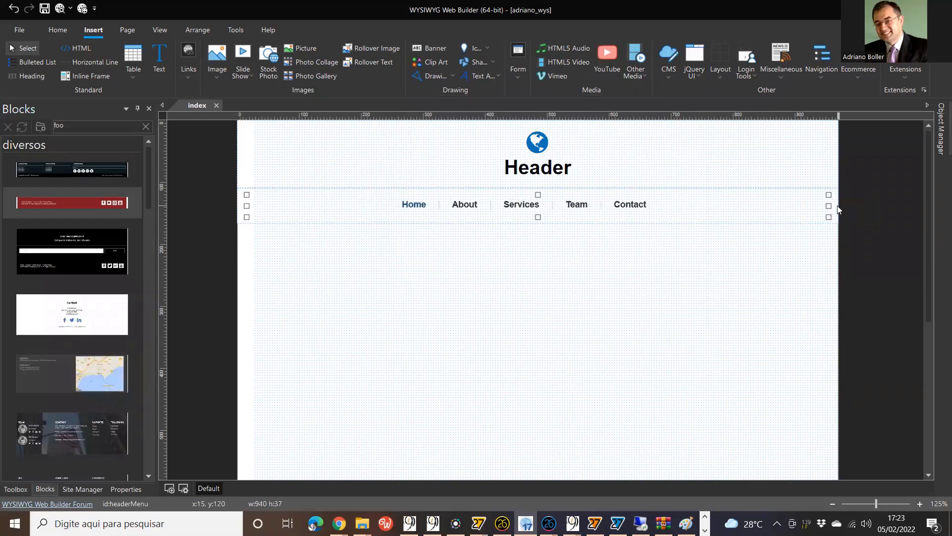
{"action": "left_click", "coordinate": [877, 221]}
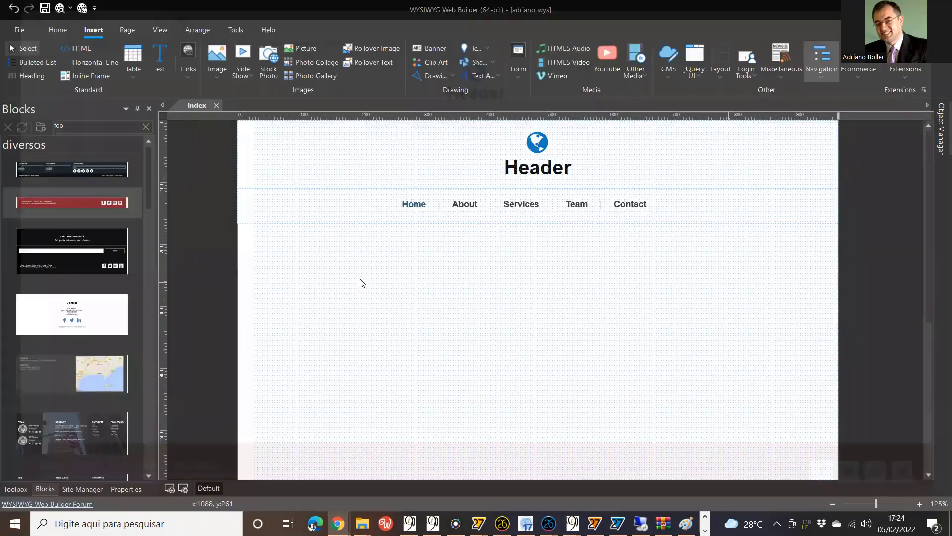
Step: Insert a Layout Grid on the index page directly below the header's menu
{"action": "key", "text": "alt+Tab"}
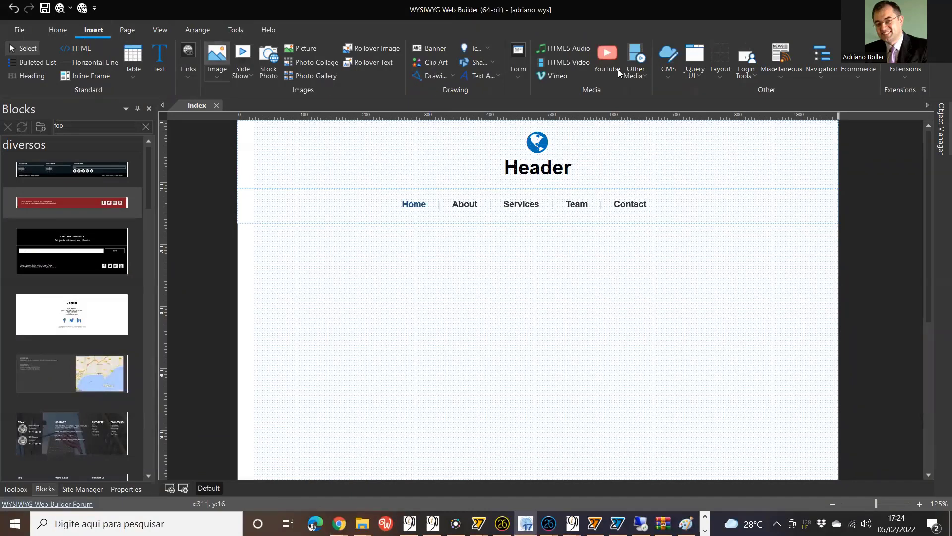
{"action": "left_click", "coordinate": [722, 85]}
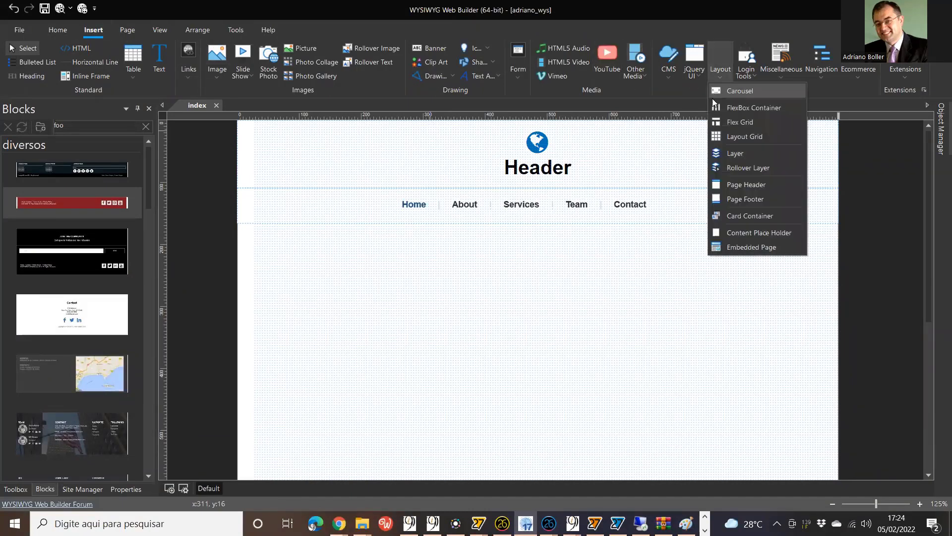
{"action": "left_click", "coordinate": [743, 141]}
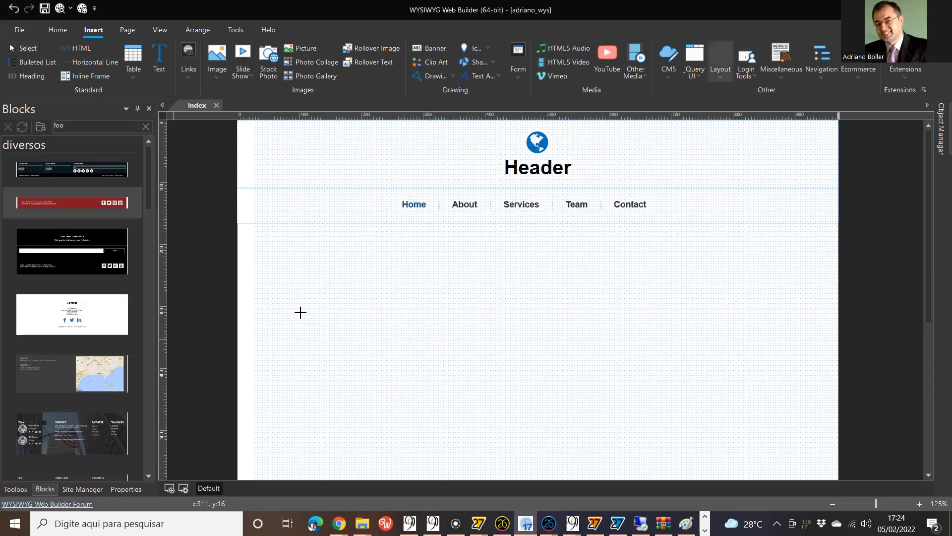
{"action": "left_click", "coordinate": [236, 236]}
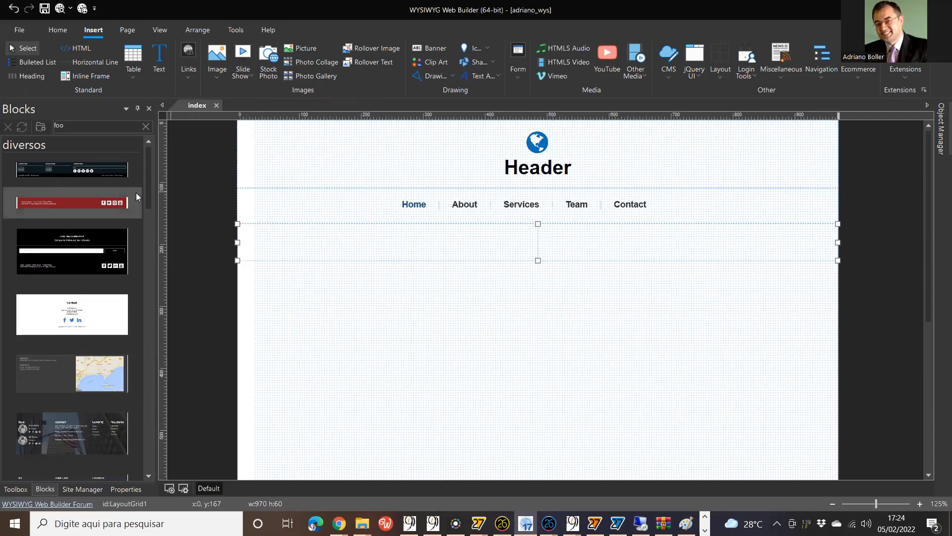
Step: Clear the block search and resize the layout grid's two columns to 1x and 11x
{"action": "left_click", "coordinate": [146, 126]}
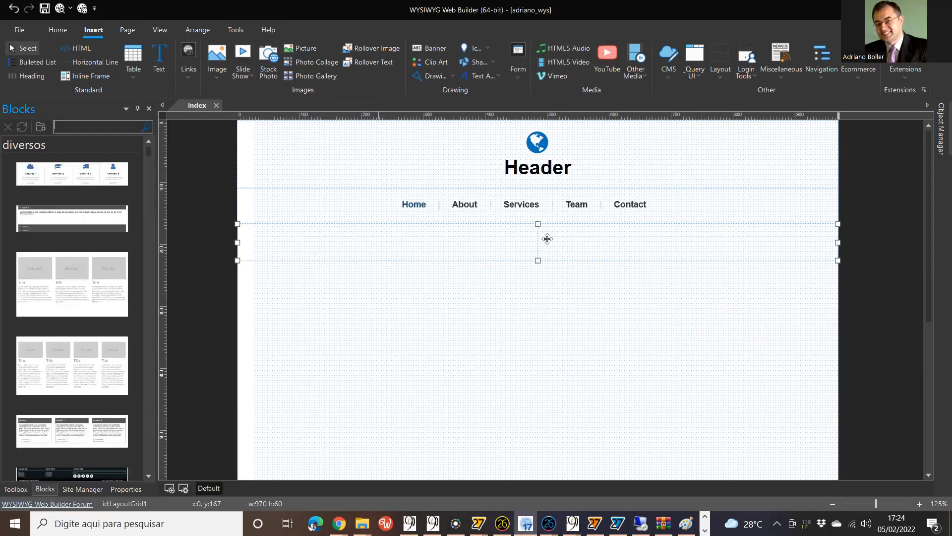
{"action": "double_click", "coordinate": [511, 245]}
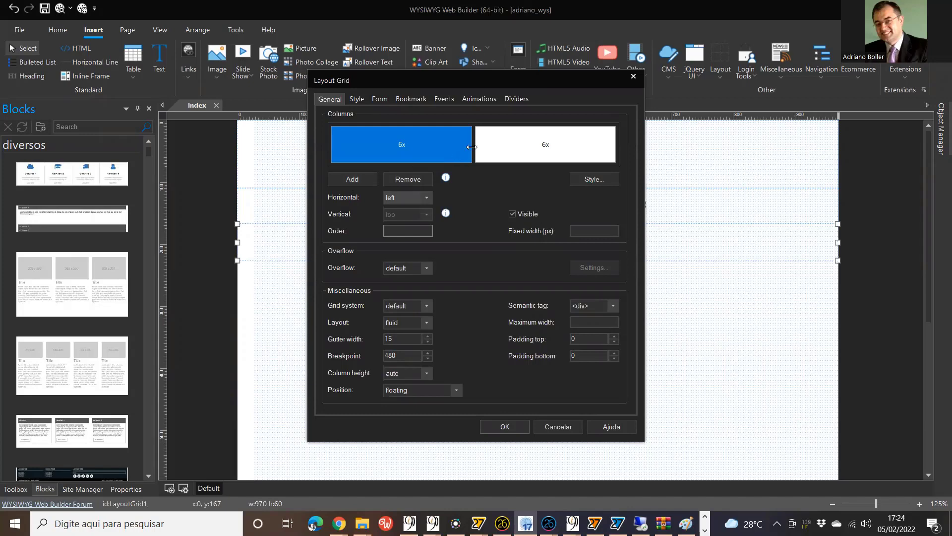
{"action": "left_click_drag", "start_coordinate": [471, 147], "coordinate": [360, 143]}
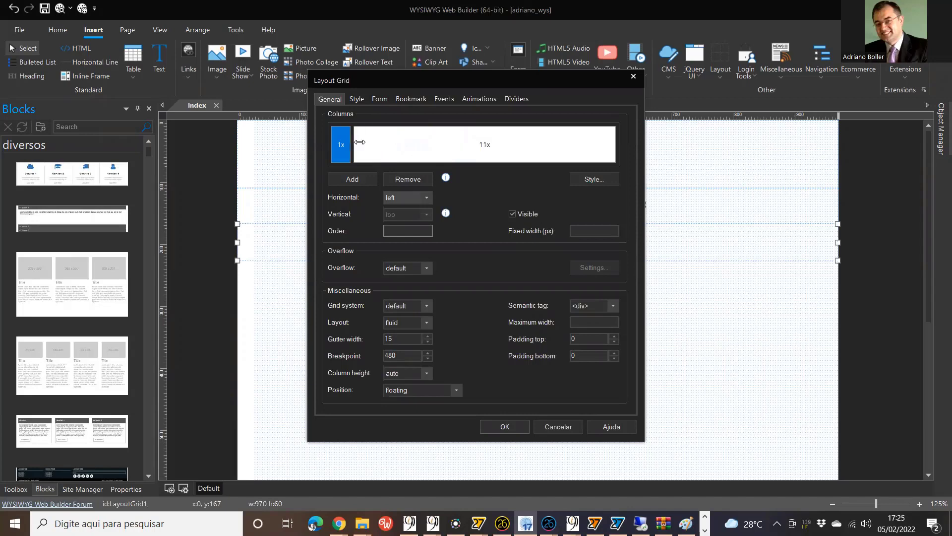
{"action": "left_click", "coordinate": [516, 431]}
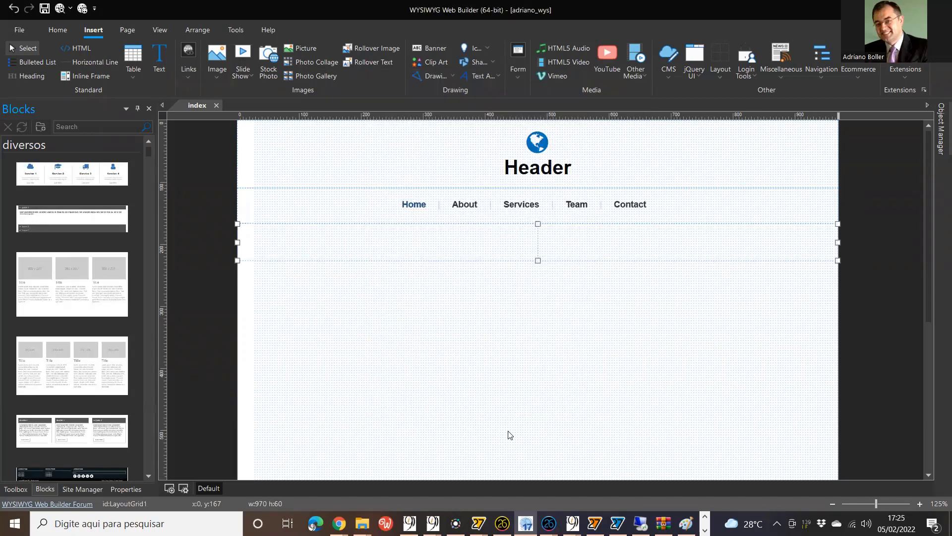
{"action": "left_click", "coordinate": [496, 311]}
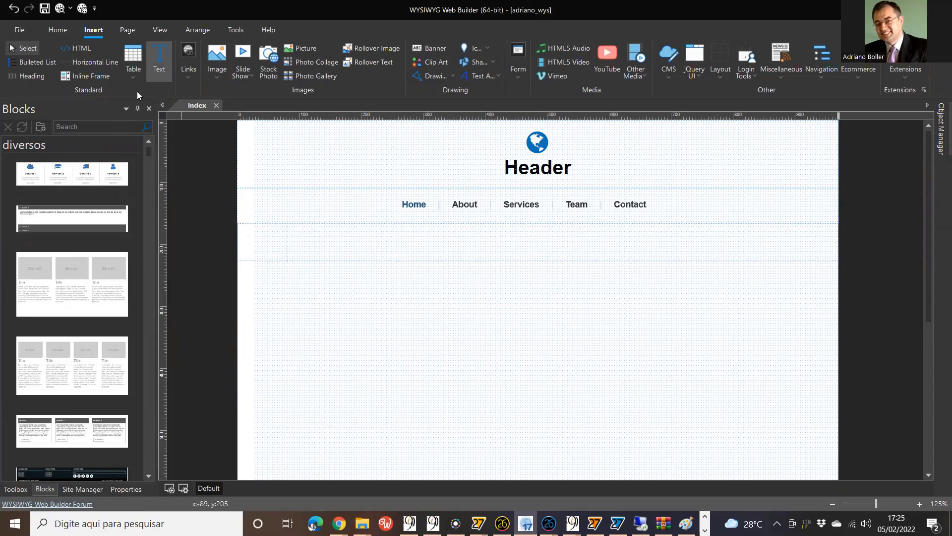
Step: Add a text object about 52 px wide in the narrow first column of the layout grid
{"action": "left_click", "coordinate": [158, 58]}
{"action": "left_click_drag", "start_coordinate": [244, 238], "coordinate": [289, 267]}
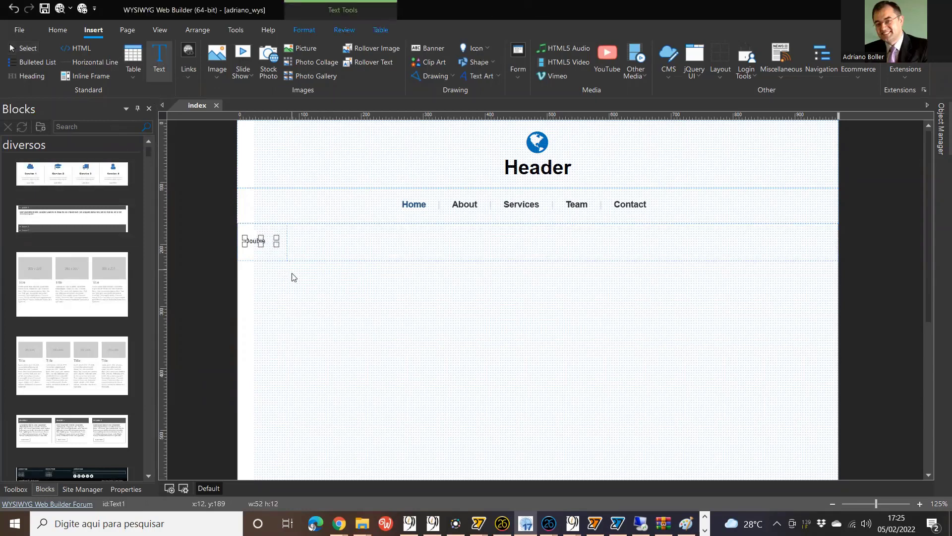
{"action": "double_click", "coordinate": [262, 237]}
{"action": "left_click", "coordinate": [269, 252]}
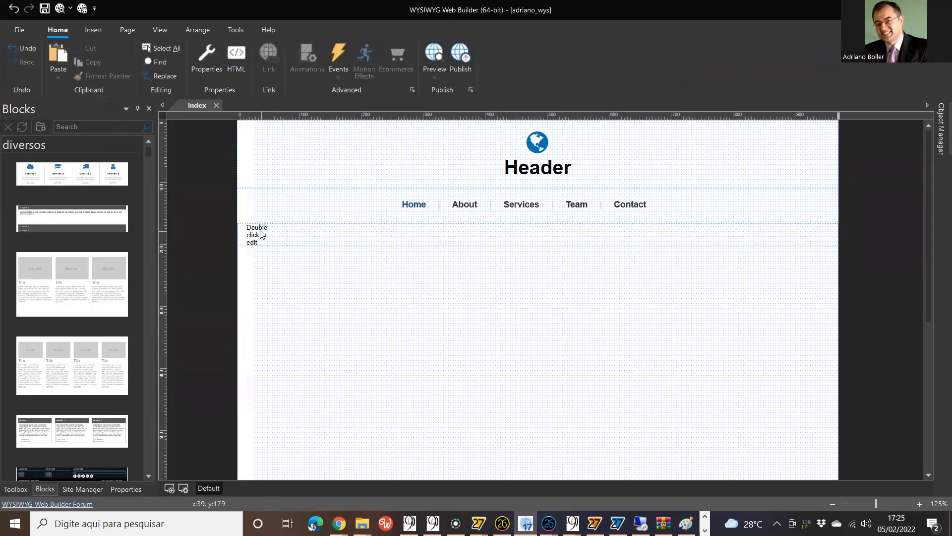
Step: Replace the placeholder text in the layout grid's narrow first column with "Nome"
{"action": "left_click", "coordinate": [257, 238]}
{"action": "double_click", "coordinate": [262, 240]}
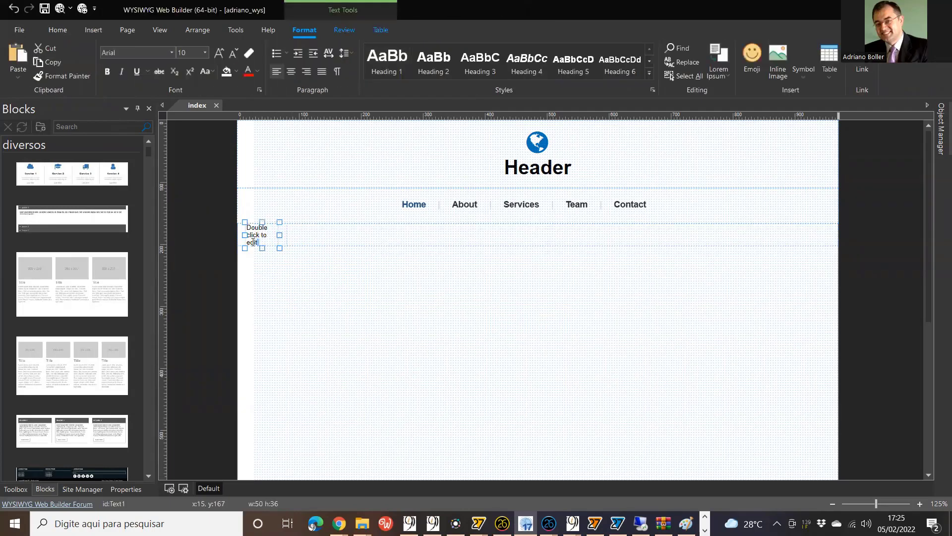
{"action": "left_click_drag", "start_coordinate": [263, 243], "coordinate": [235, 227]}
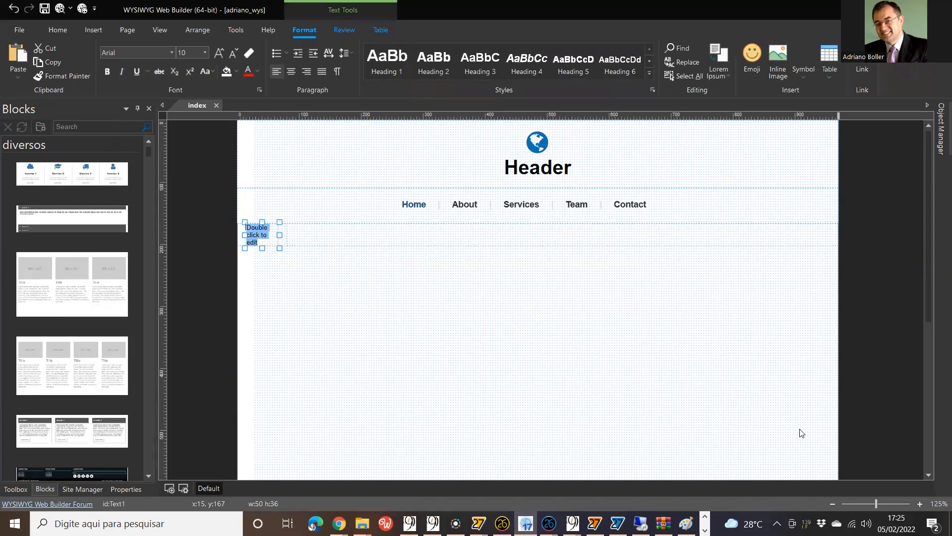
{"action": "type", "text": "Nome"}
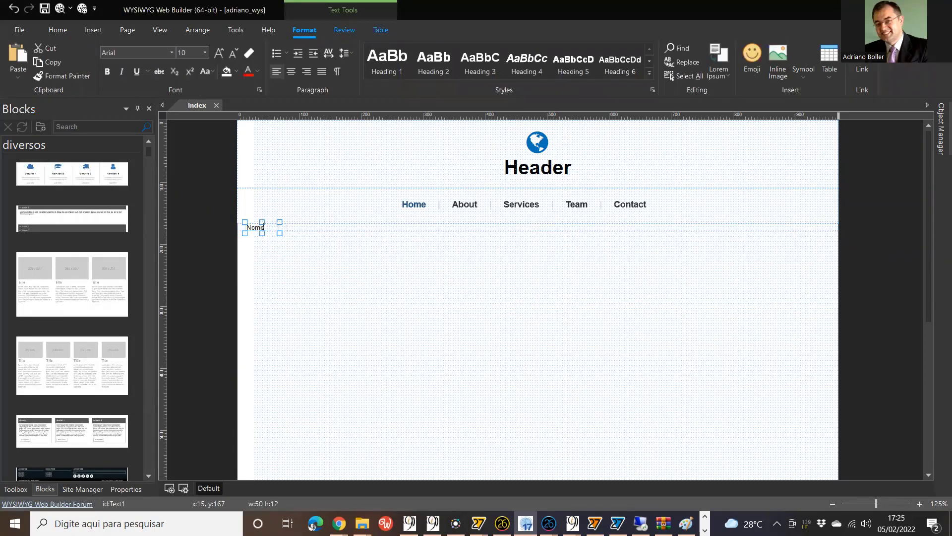
{"action": "left_click", "coordinate": [679, 395]}
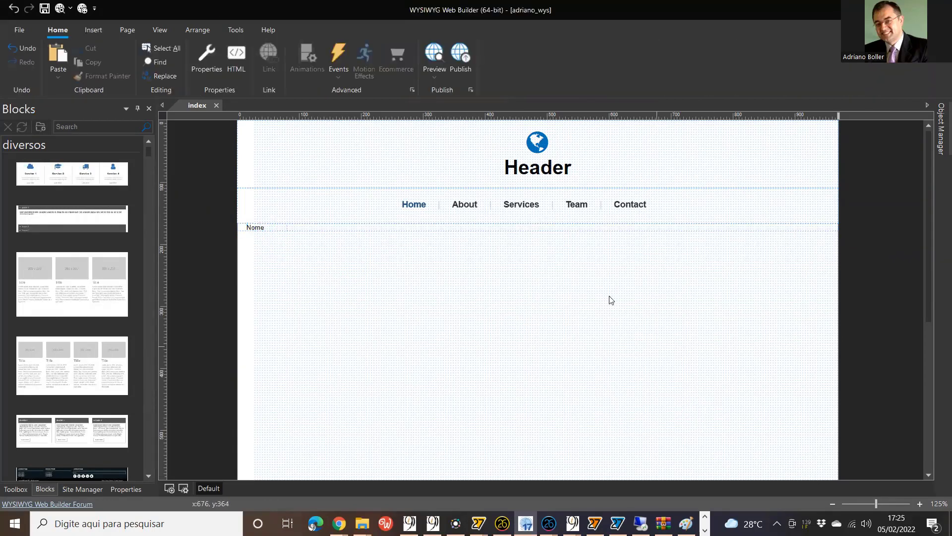
Step: Duplicate the layout grid containing the Nome label directly below the original
{"action": "left_click", "coordinate": [502, 228]}
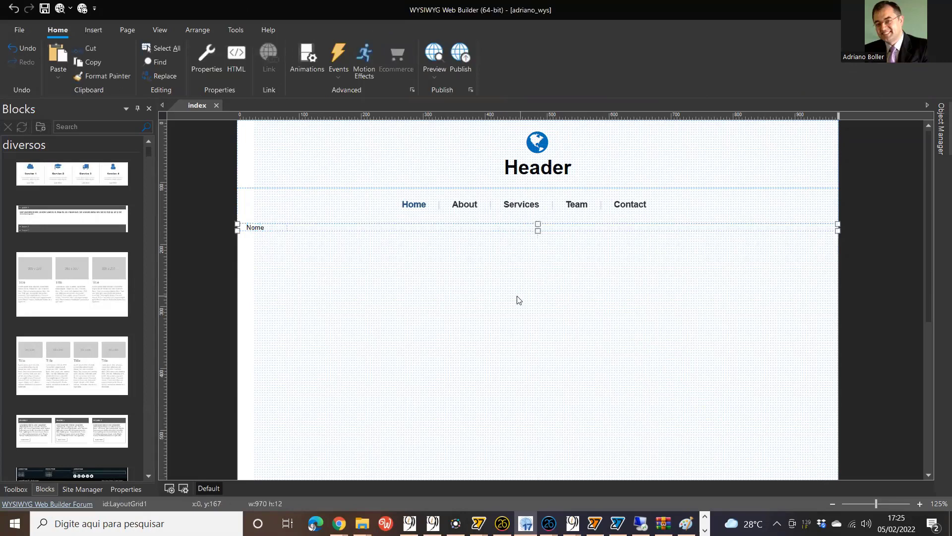
{"action": "key", "text": "ctrl+c"}
{"action": "key", "text": "ctrl+v"}
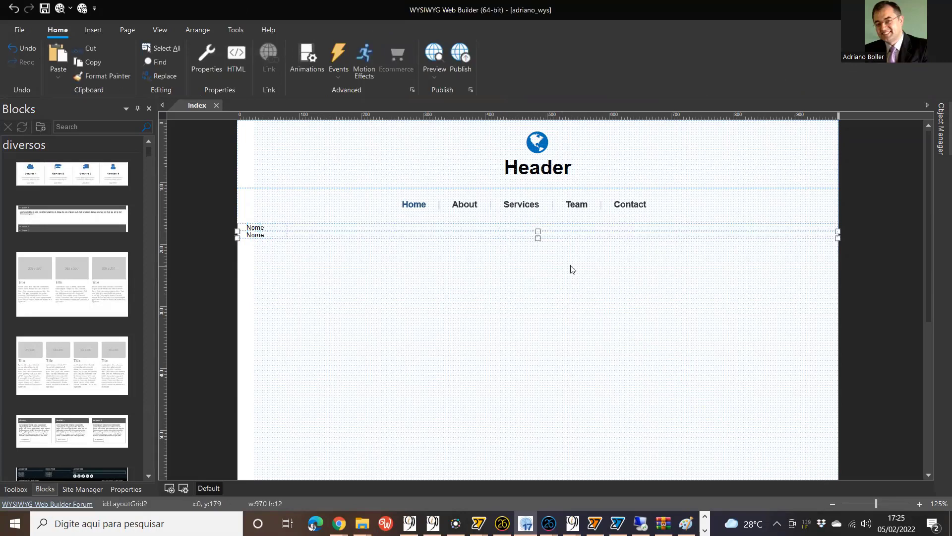
Step: Change the label in the second layout grid to "Endereço"
{"action": "left_click", "coordinate": [258, 235]}
{"action": "double_click", "coordinate": [274, 237]}
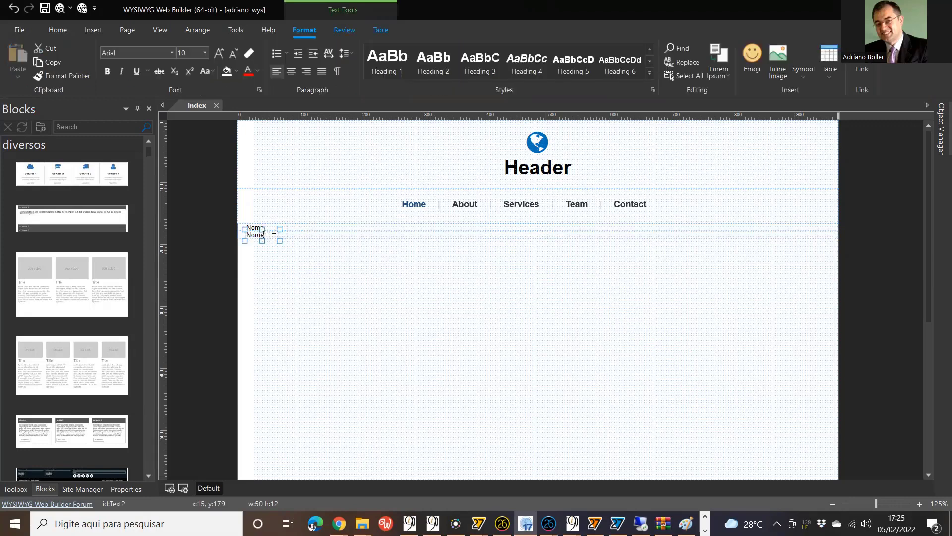
{"action": "left_click_drag", "start_coordinate": [277, 237], "coordinate": [227, 237]}
{"action": "type", "text": "Endereço"}
{"action": "key", "text": "Return"}
{"action": "key", "text": "ctrl+z"}
{"action": "type", "text": "Ende"}
{"action": "left_click", "coordinate": [603, 241]}
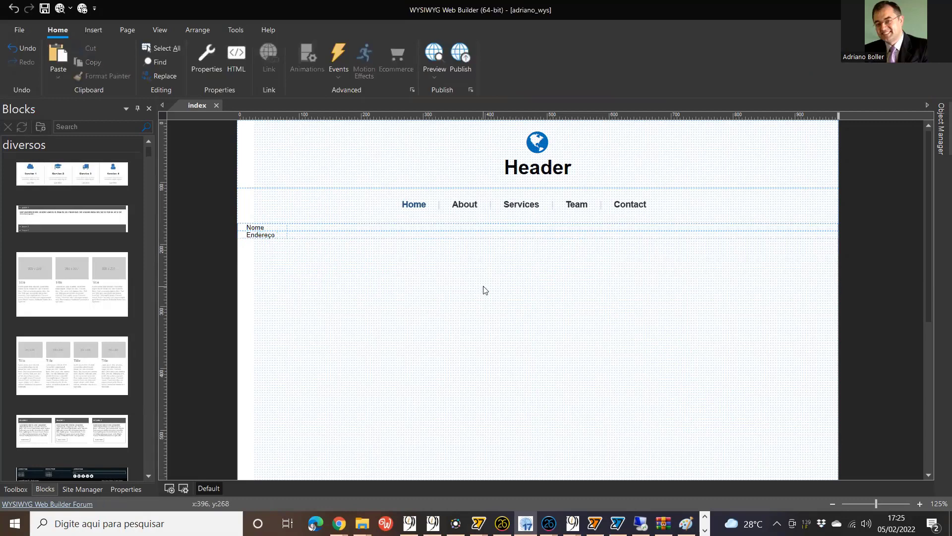
Step: Add a third copy of the layout grid below Endereço and change its label to "Telefone"
{"action": "key", "text": "ctrl+v"}
{"action": "left_click", "coordinate": [412, 295]}
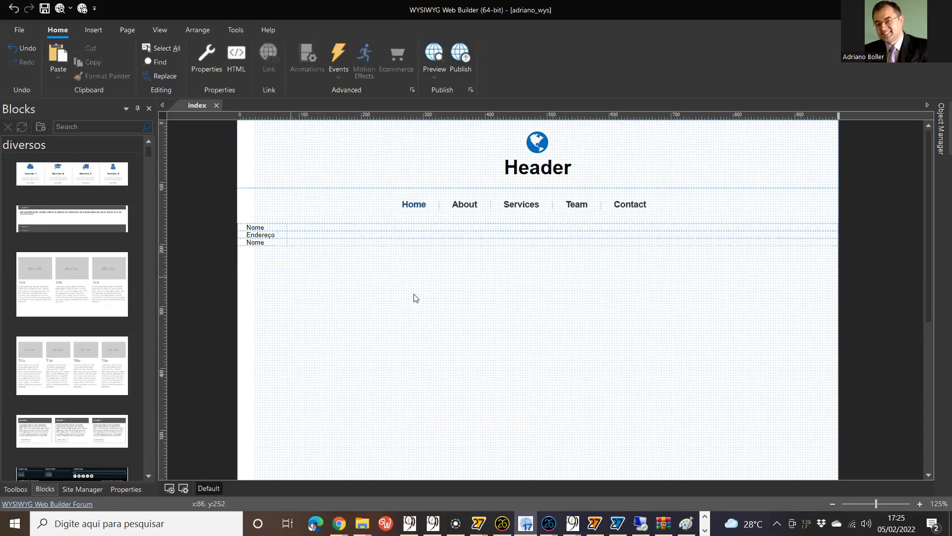
{"action": "double_click", "coordinate": [258, 242]}
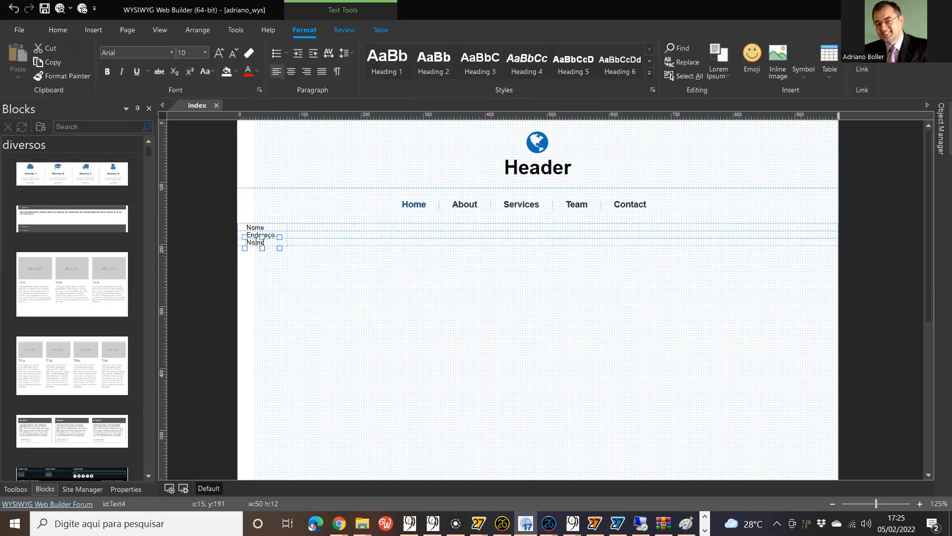
{"action": "left_click_drag", "start_coordinate": [266, 242], "coordinate": [230, 244]}
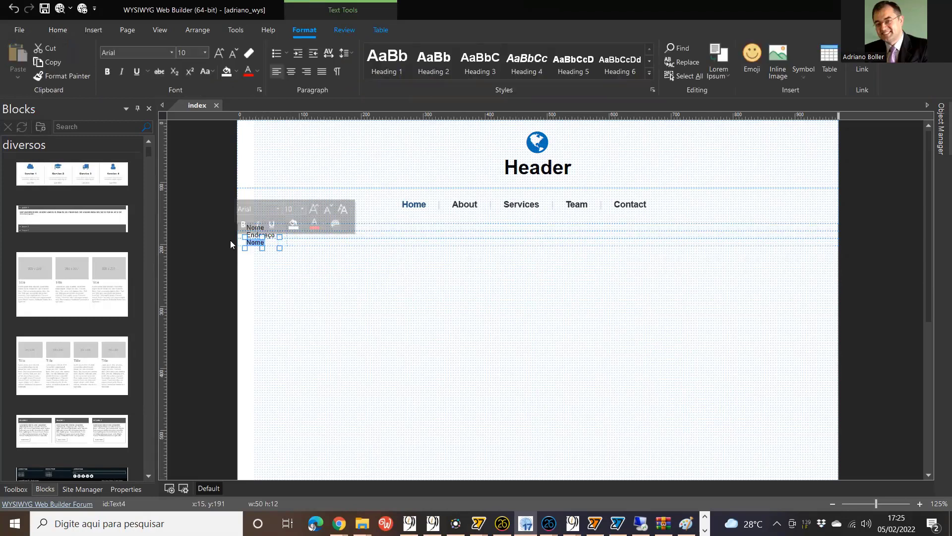
{"action": "type", "text": "Telefone"}
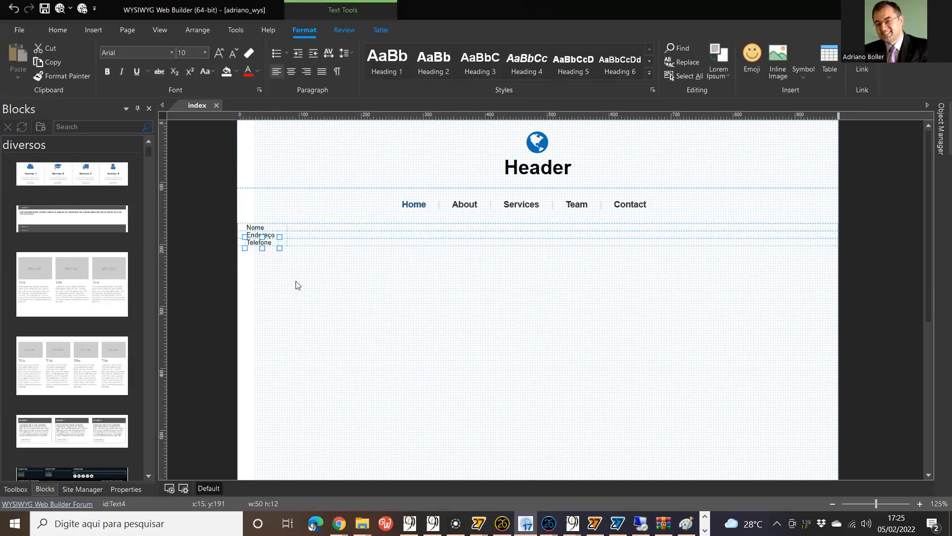
{"action": "left_click", "coordinate": [365, 318]}
Step: Look for an input field object, searching the blocks for "edit" and "inpu" and the toolbox for "inpu"
{"action": "left_click", "coordinate": [102, 127]}
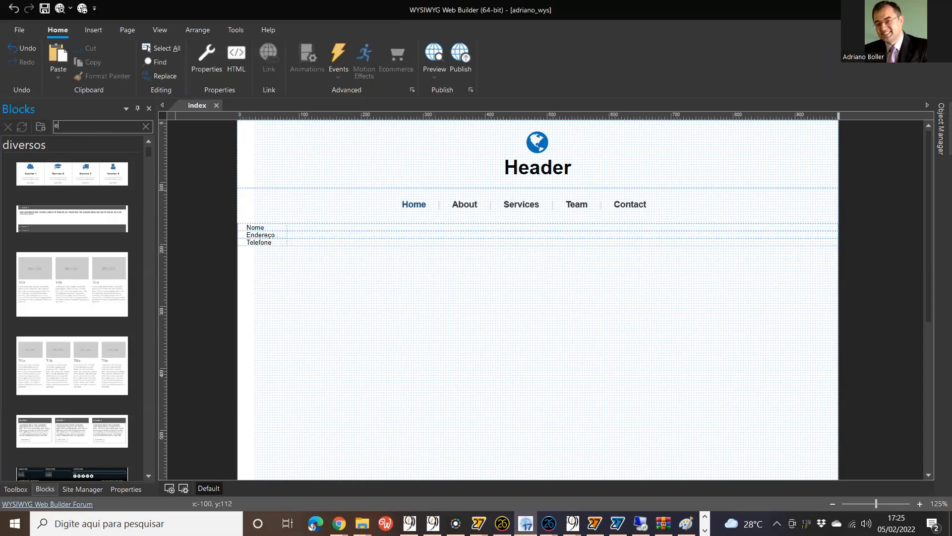
{"action": "type", "text": "edit"}
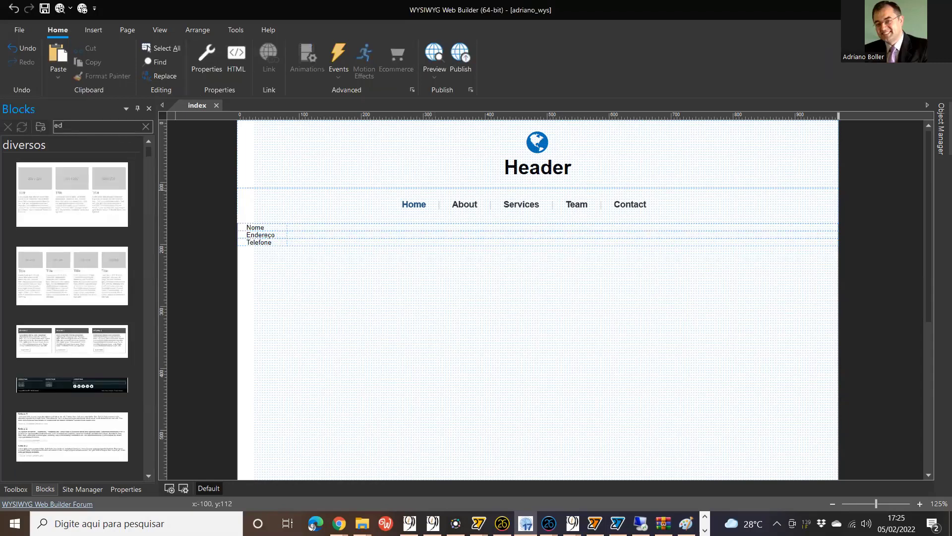
{"action": "double_click", "coordinate": [77, 127]}
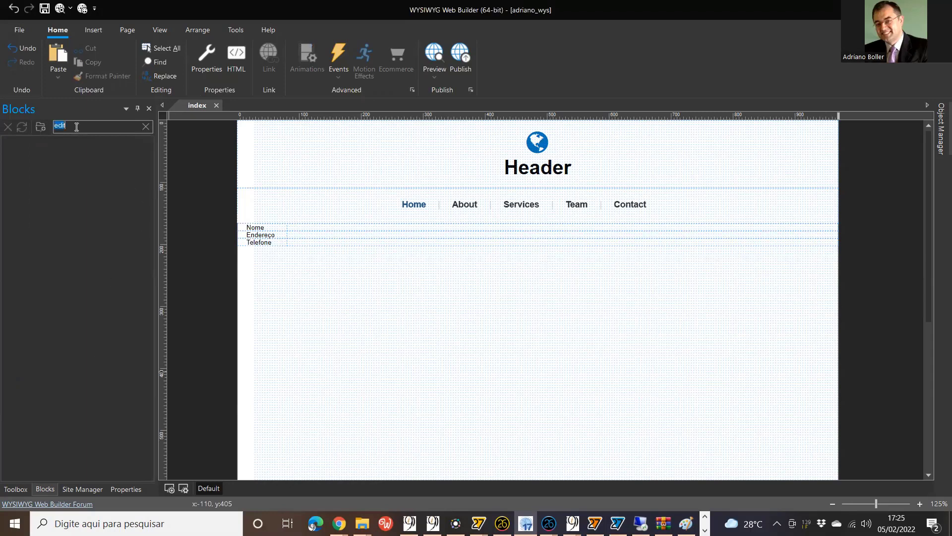
{"action": "key", "text": "BackSpace"}
{"action": "type", "text": "inpu"}
{"action": "left_click", "coordinate": [19, 490]}
{"action": "left_click", "coordinate": [148, 127]}
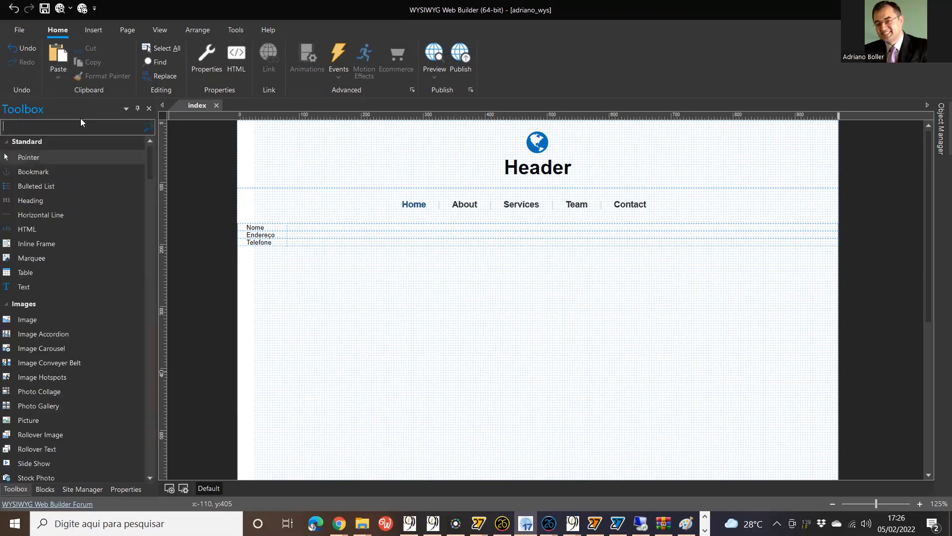
{"action": "left_click", "coordinate": [82, 128]}
{"action": "type", "text": "inpu"}
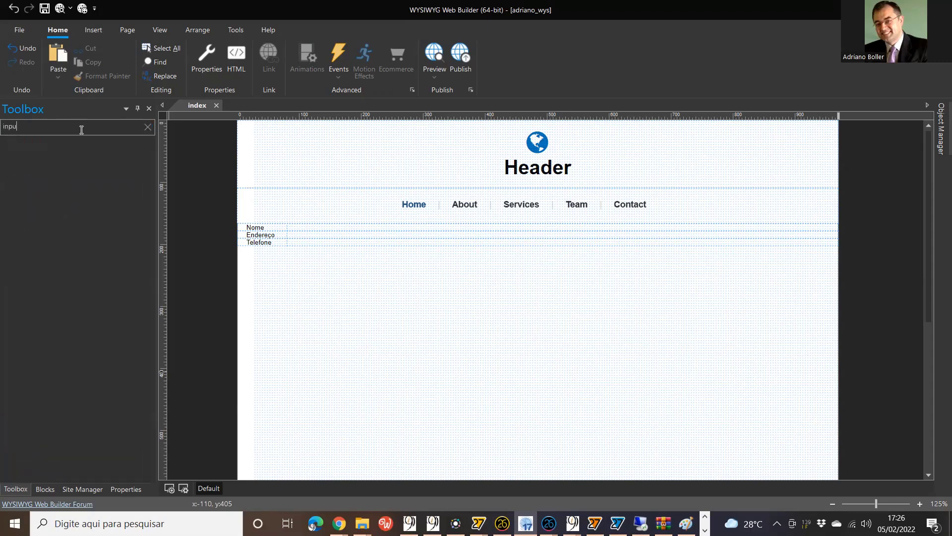
{"action": "key", "text": "BackSpace"}
{"action": "key", "text": "BackSpace"}
{"action": "key", "text": "BackSpace"}
{"action": "key", "text": "BackSpace"}
Step: Find the Editbox form control with the toolbox search "edit" and place it in the wide column beside the Nome label
{"action": "type", "text": "edu"}
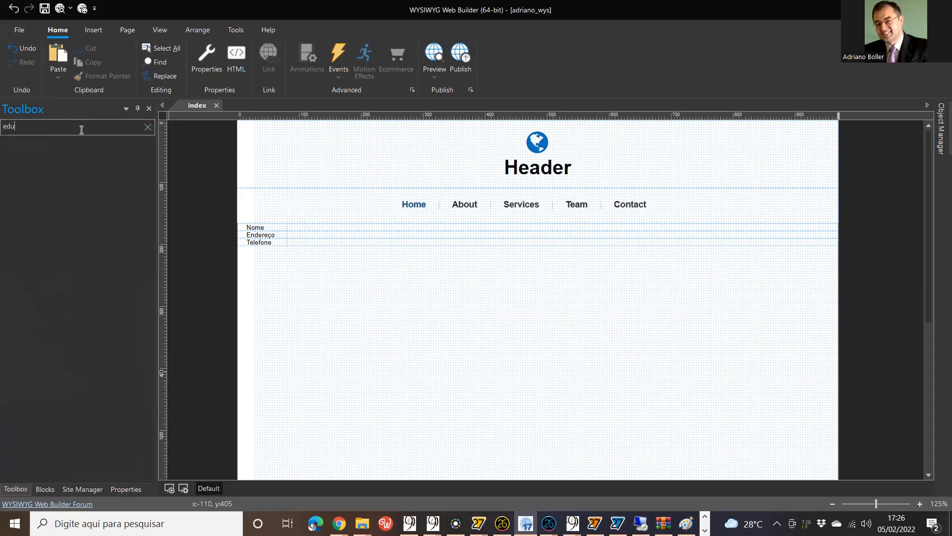
{"action": "key", "text": "BackSpace"}
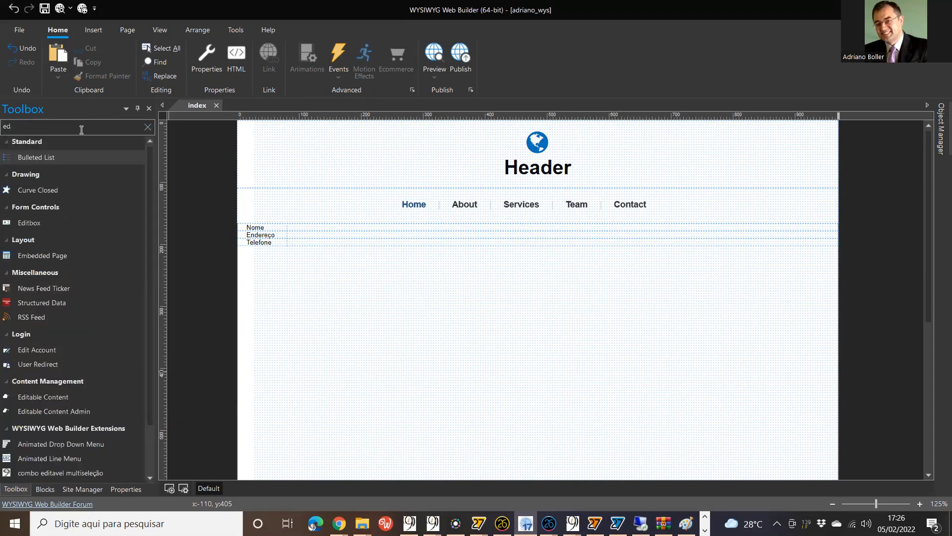
{"action": "type", "text": "it"}
{"action": "left_click", "coordinate": [25, 161]}
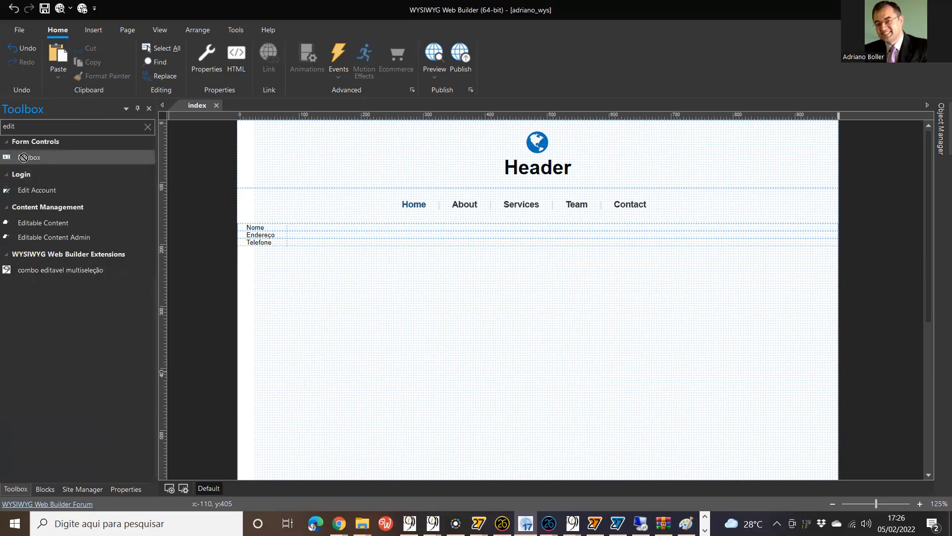
{"action": "left_click", "coordinate": [310, 225]}
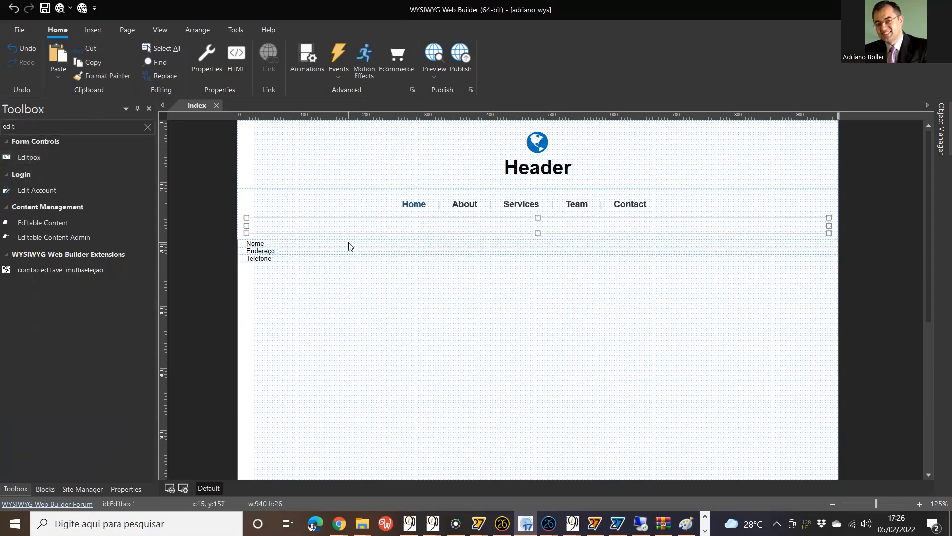
{"action": "mouse_move", "coordinate": [328, 228]}
{"action": "left_mouse_down"}
{"action": "mouse_move", "coordinate": [304, 221]}
{"action": "mouse_move", "coordinate": [358, 251]}
{"action": "left_mouse_up"}
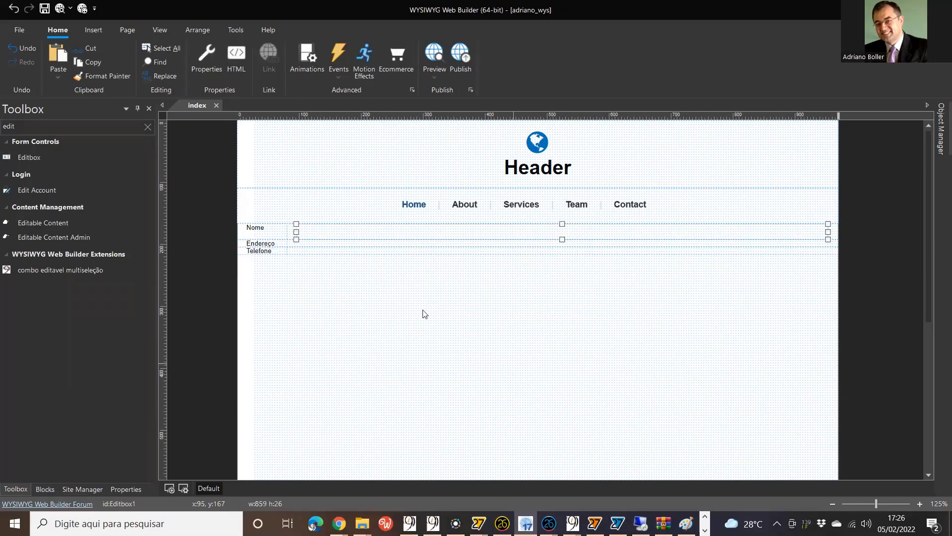
Step: Examine the Nome text object's properties, including its events, animations, box shadow, style and output format options, and close them
{"action": "left_click", "coordinate": [258, 229]}
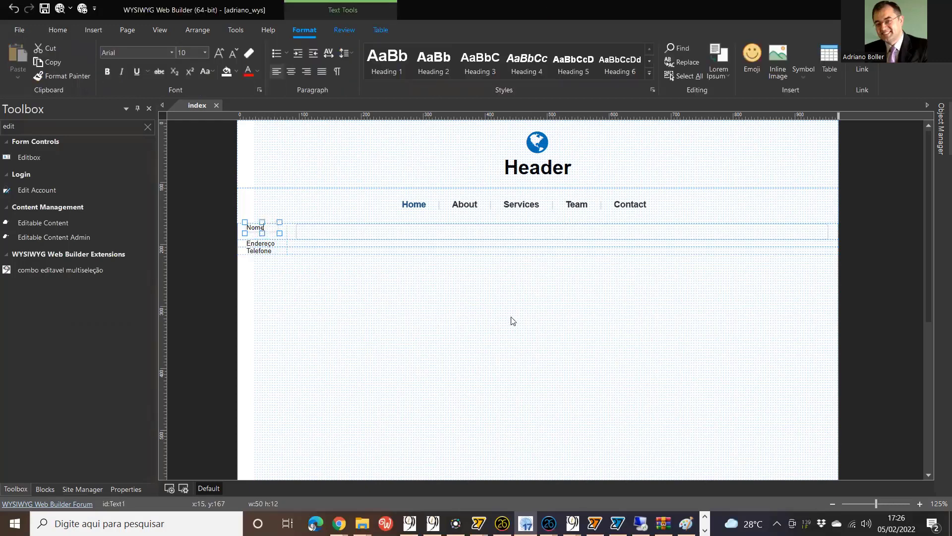
{"action": "left_click", "coordinate": [394, 270]}
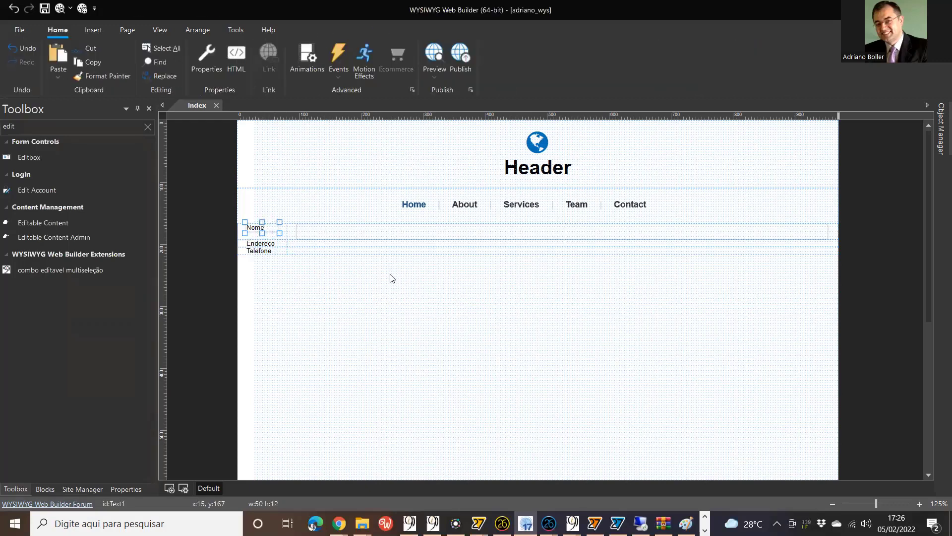
{"action": "left_click", "coordinate": [261, 227]}
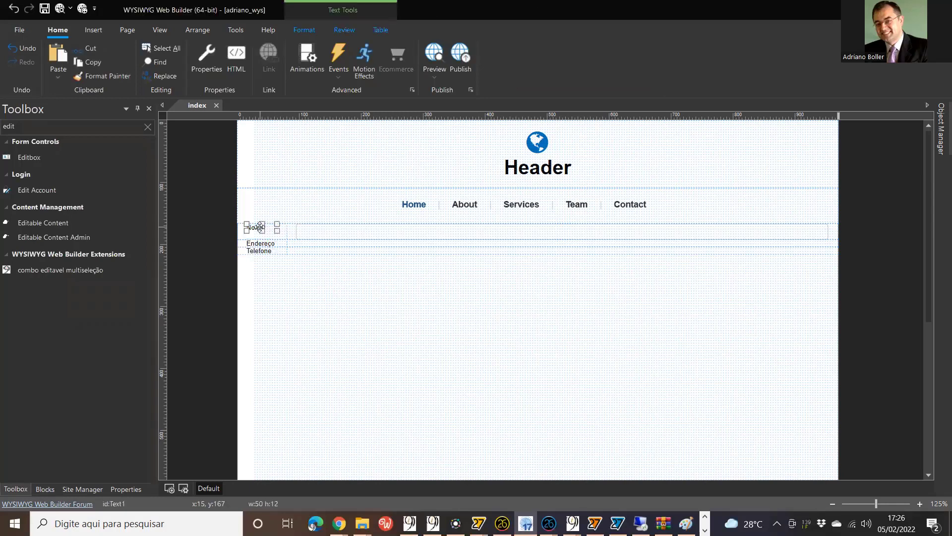
{"action": "right_click", "coordinate": [260, 227]}
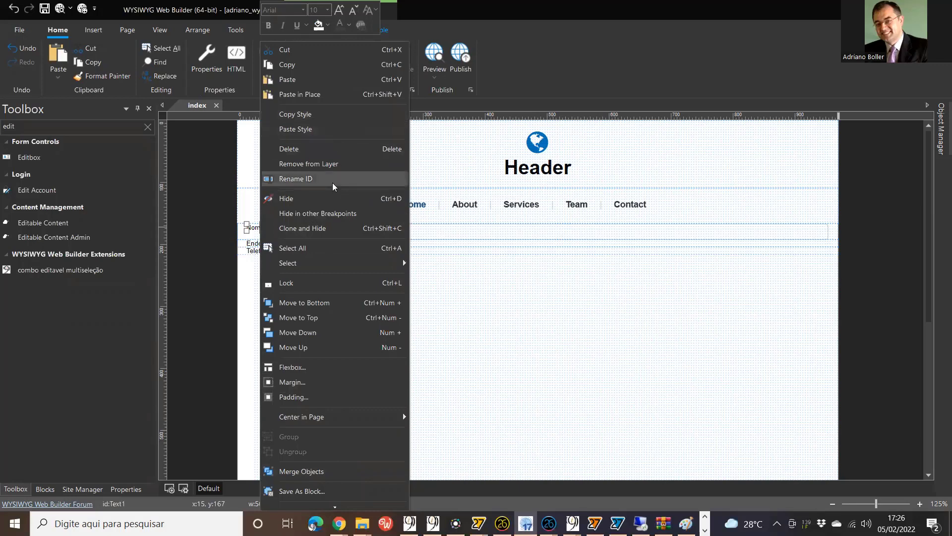
{"action": "mouse_move", "coordinate": [335, 506]}
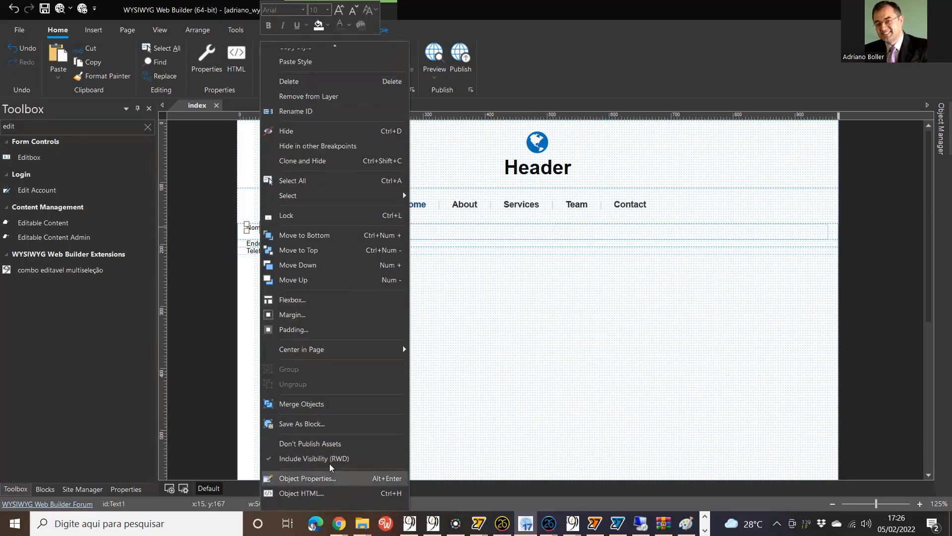
{"action": "left_click", "coordinate": [328, 483]}
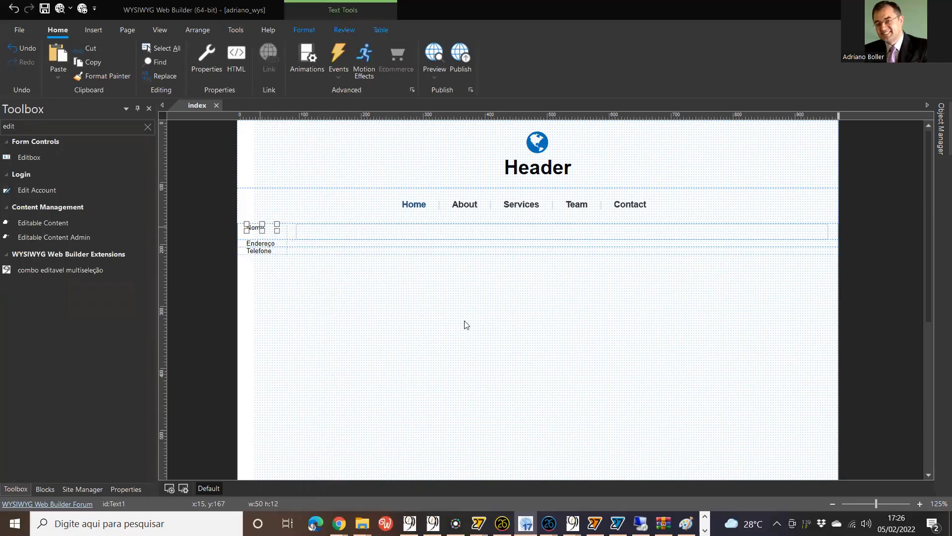
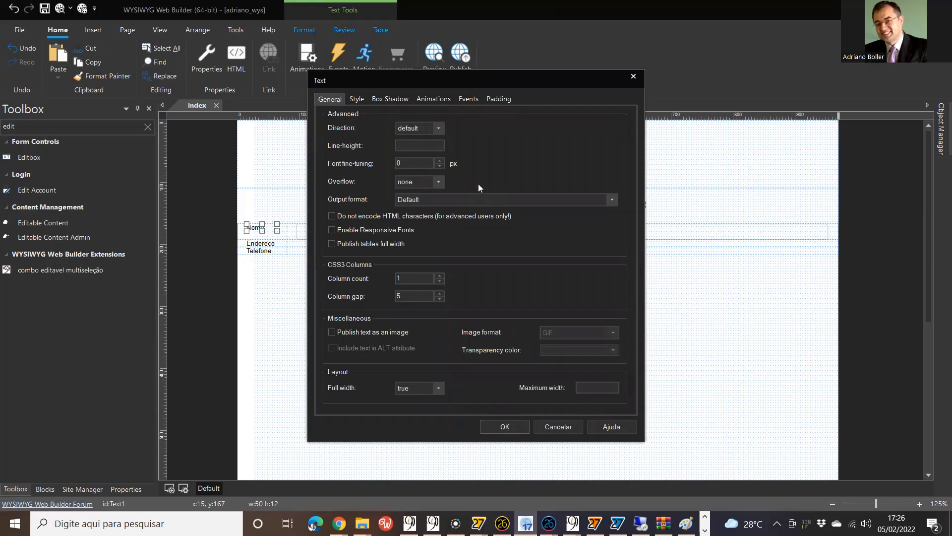
{"action": "left_click", "coordinate": [499, 99]}
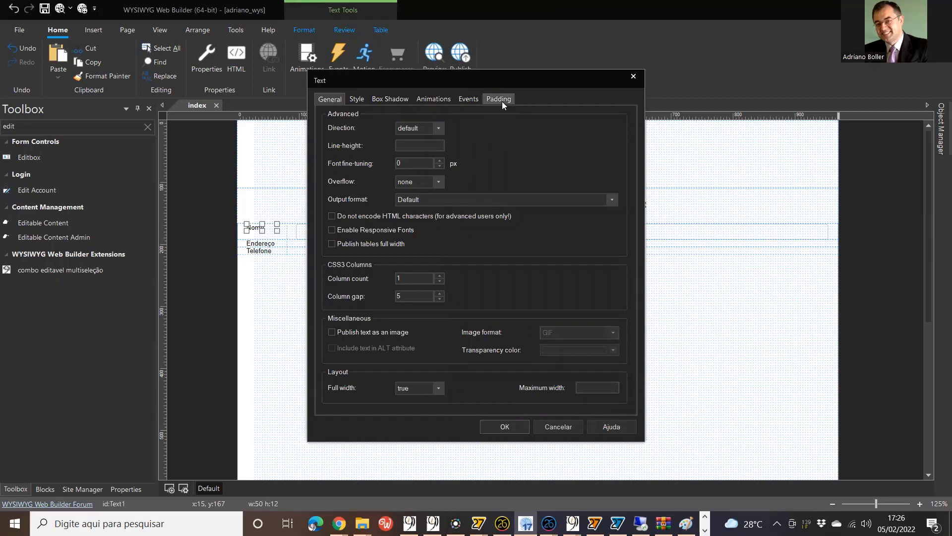
{"action": "left_click", "coordinate": [468, 99]}
{"action": "left_click", "coordinate": [436, 100]}
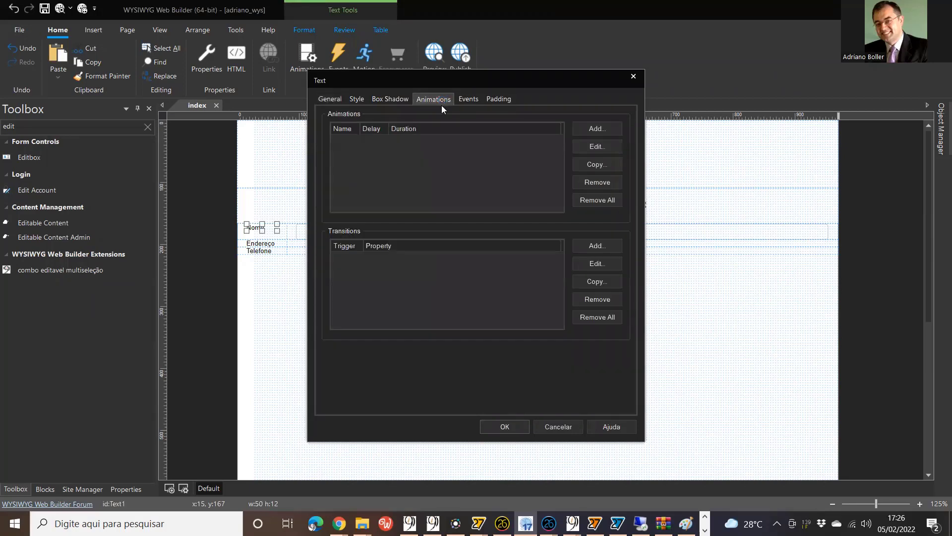
{"action": "left_click", "coordinate": [398, 102]}
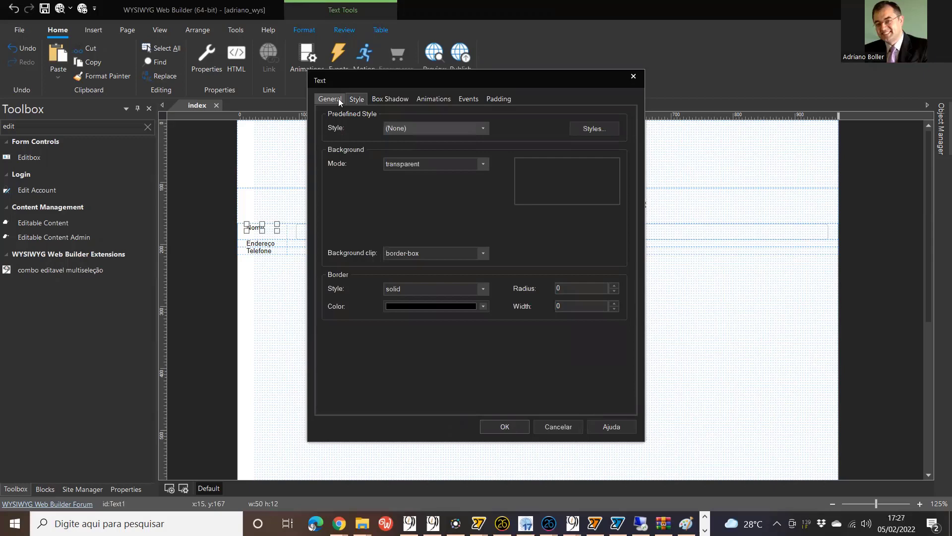
{"action": "left_click", "coordinate": [339, 100]}
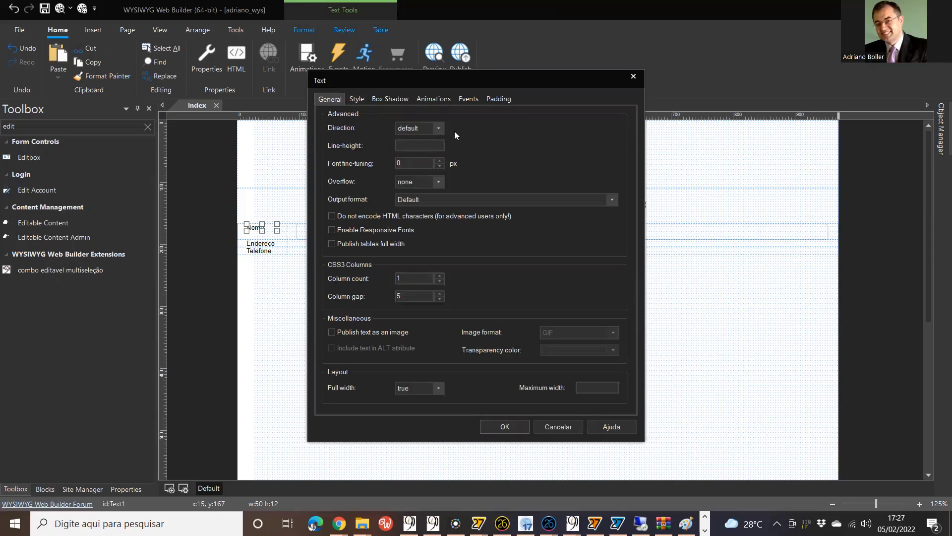
{"action": "left_click", "coordinate": [483, 200]}
{"action": "left_click", "coordinate": [483, 200]}
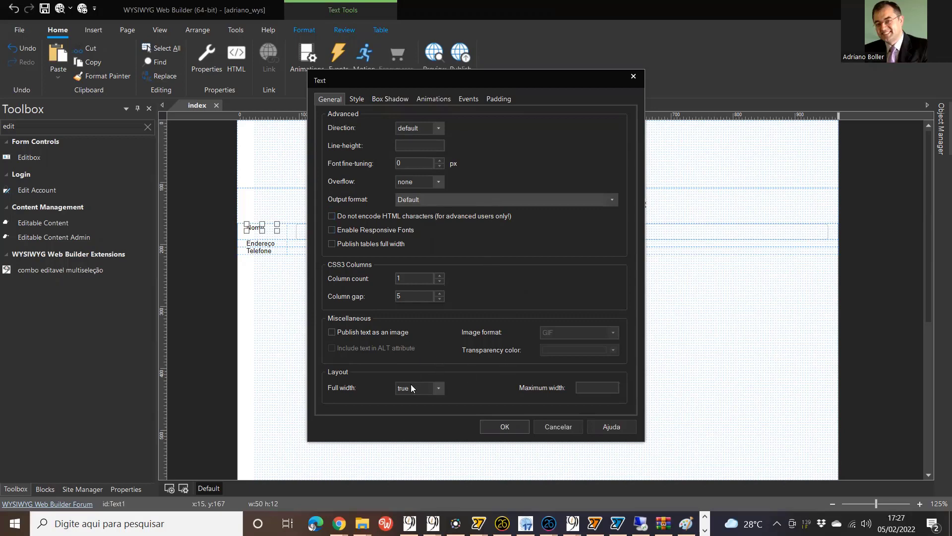
{"action": "left_click", "coordinate": [502, 426]}
Step: Examine the properties of the Editbox beside Nome, including the available input types, and close them
{"action": "left_click", "coordinate": [360, 229]}
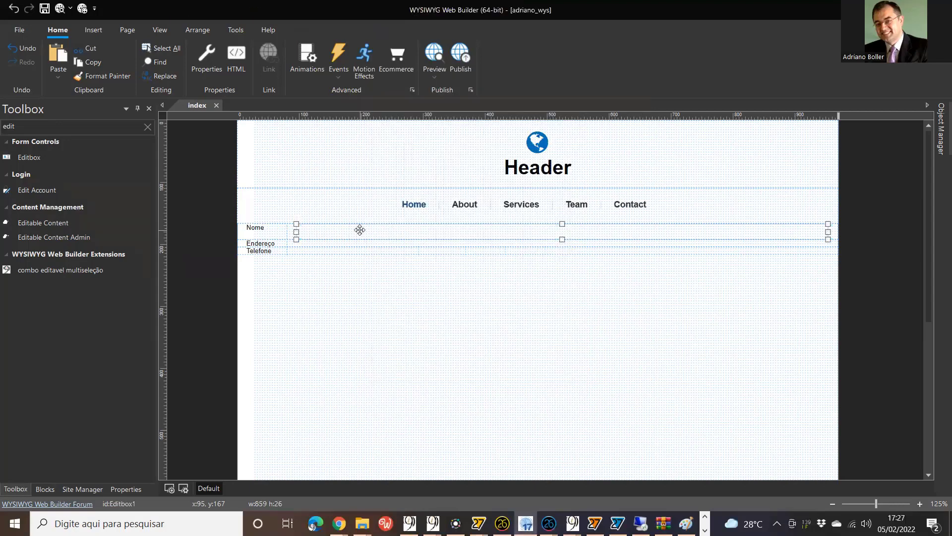
{"action": "double_click", "coordinate": [360, 230]}
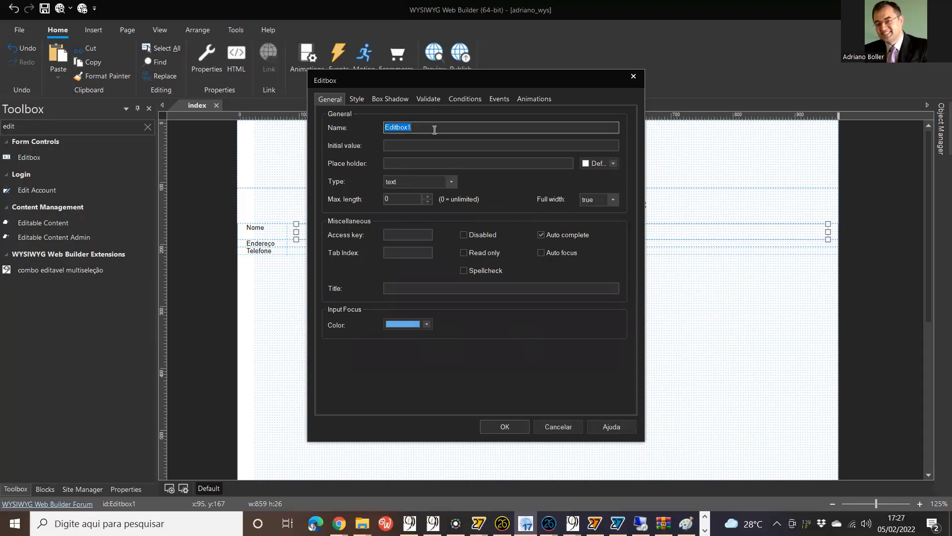
{"action": "left_click", "coordinate": [451, 182]}
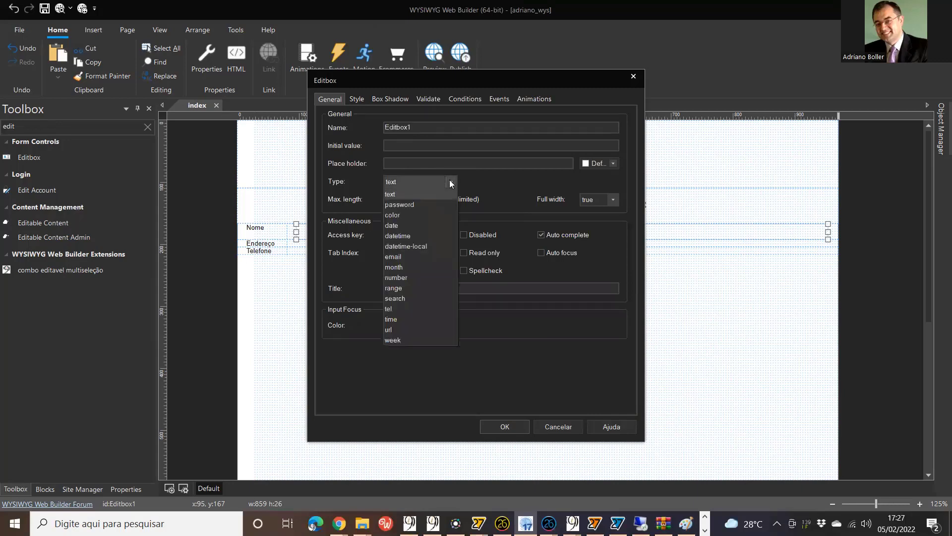
{"action": "left_click", "coordinate": [451, 182]}
{"action": "left_click", "coordinate": [450, 182]}
{"action": "left_click", "coordinate": [451, 182]}
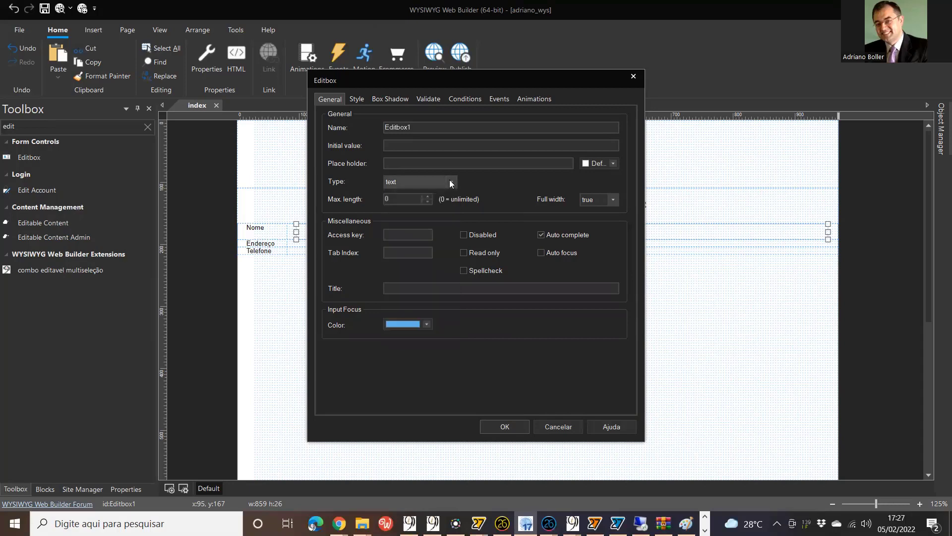
{"action": "left_click", "coordinate": [504, 426]}
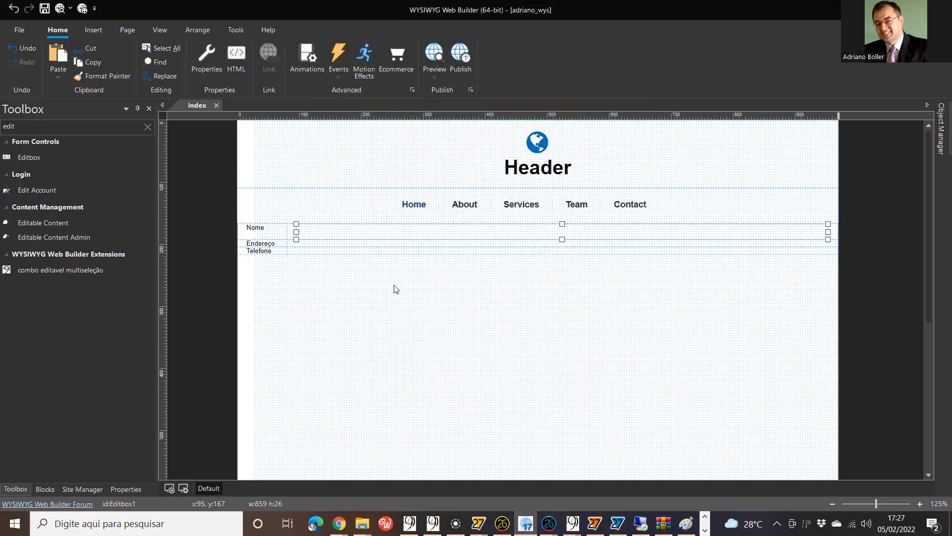
Step: Rename the ID of the Editbox beside Nome as "nome"
{"action": "right_click", "coordinate": [365, 239]}
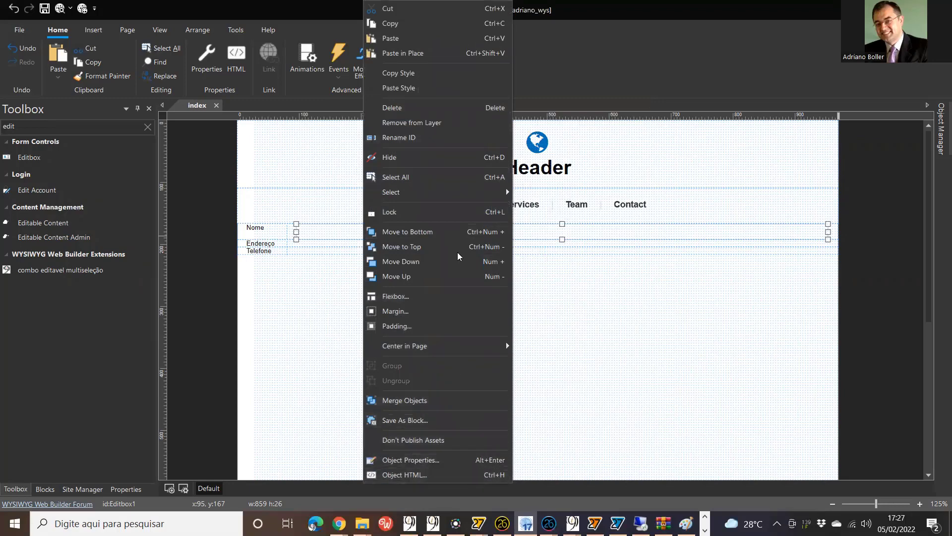
{"action": "left_click", "coordinate": [447, 140]}
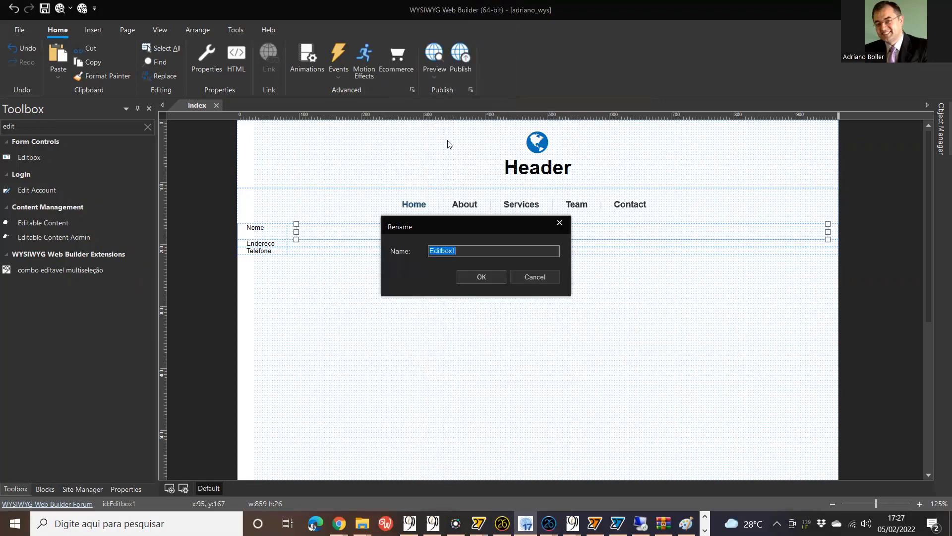
{"action": "type", "text": "n"}
{"action": "key", "text": "BackSpace"}
{"action": "type", "text": "nome"}
{"action": "key", "text": "Return"}
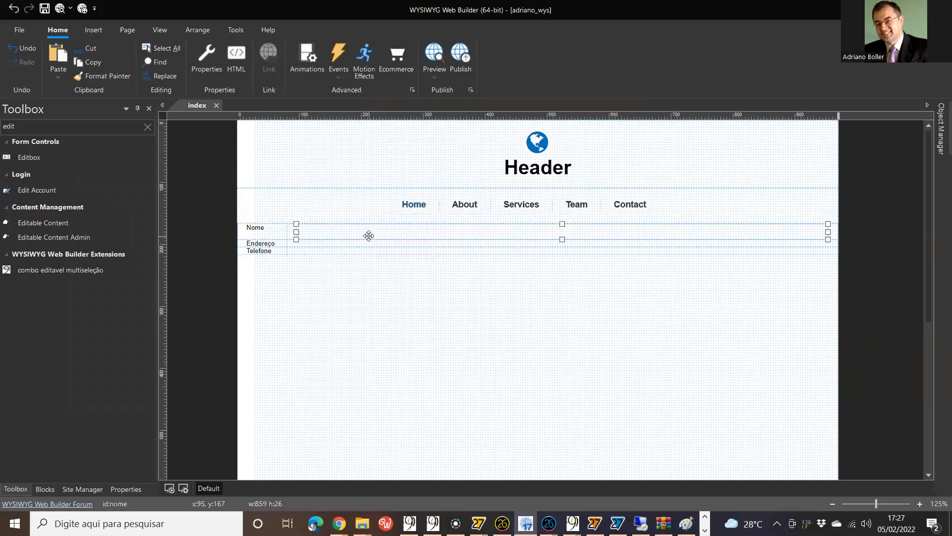
Step: Paste a copy of the Editbox into the wide column beside Endereço and rename its ID as "endereco"
{"action": "key", "text": "ctrl+v"}
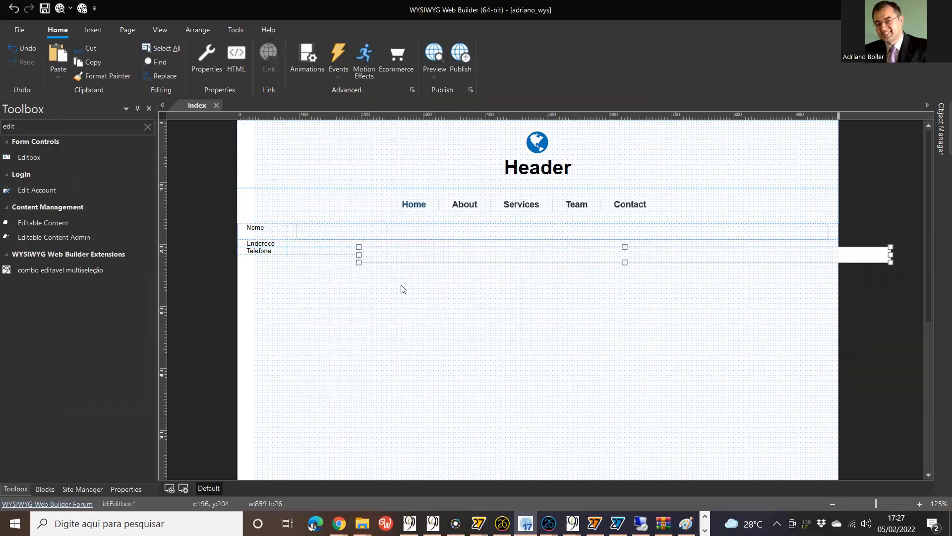
{"action": "left_click_drag", "start_coordinate": [432, 257], "coordinate": [373, 249]}
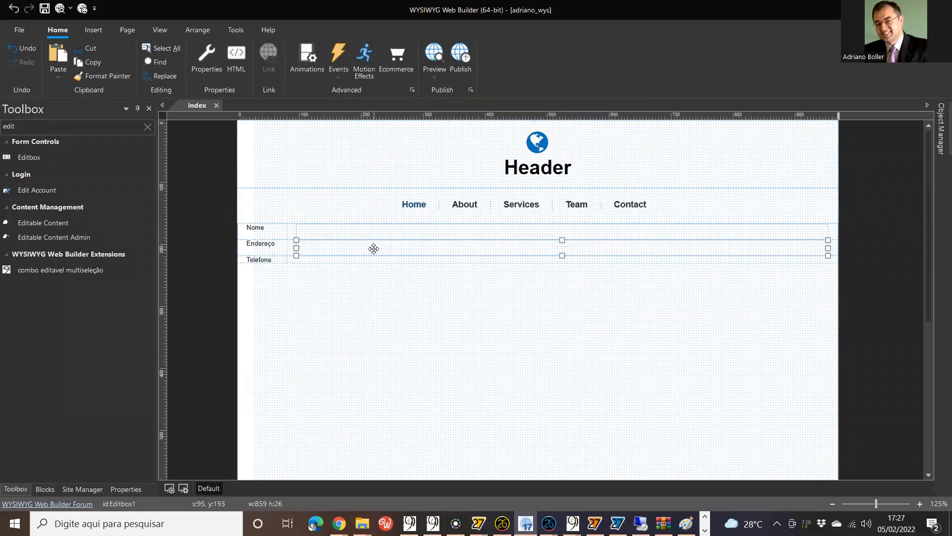
{"action": "right_click", "coordinate": [374, 248]}
{"action": "left_click", "coordinate": [423, 139]}
{"action": "type", "text": "E"}
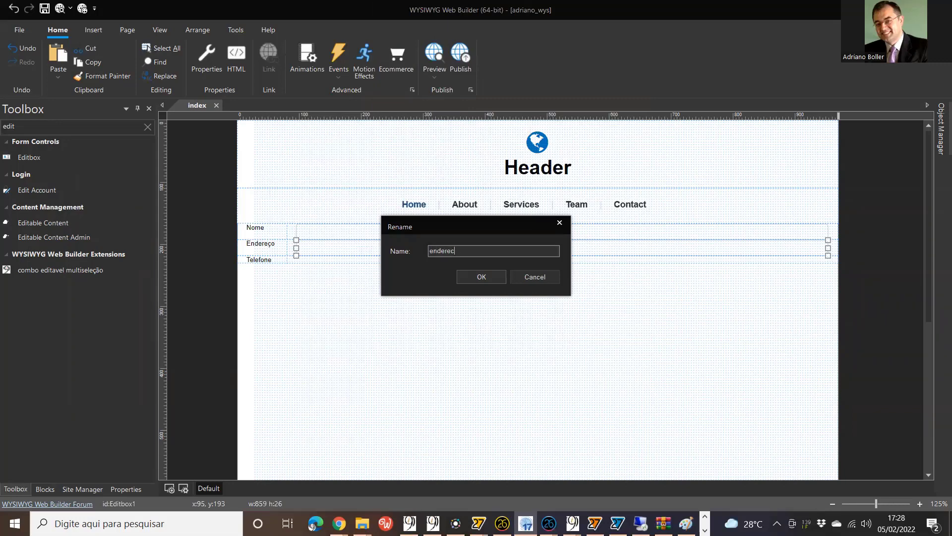
{"action": "type", "text": "o"}
{"action": "key", "text": "Return"}
Step: Paste another copy of the Editbox and place it in the wide column beside Telefone
{"action": "left_click", "coordinate": [389, 231]}
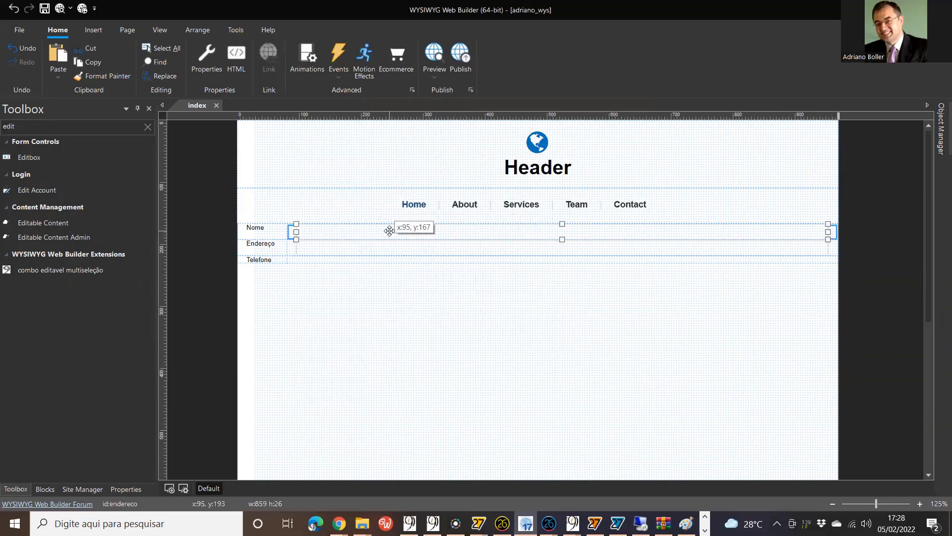
{"action": "left_click", "coordinate": [476, 251]}
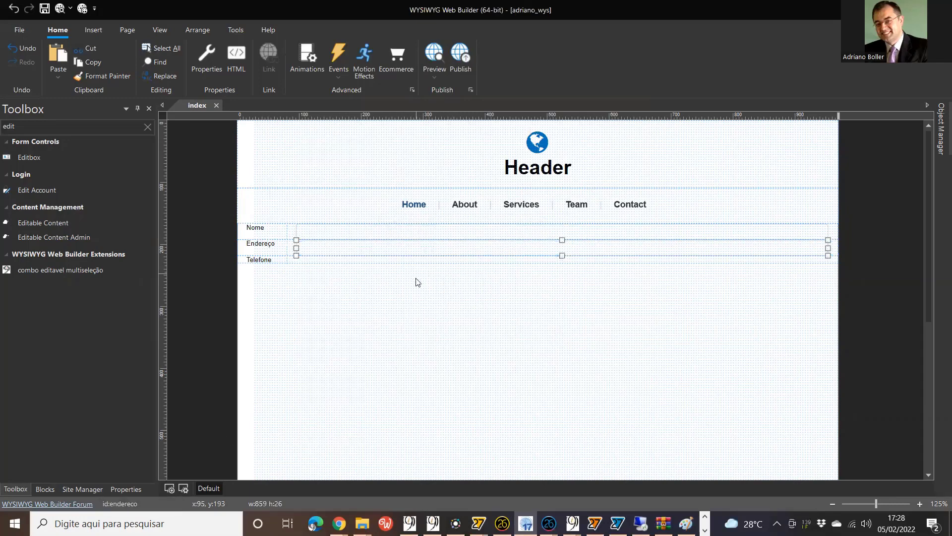
{"action": "key", "text": "ctrl+v"}
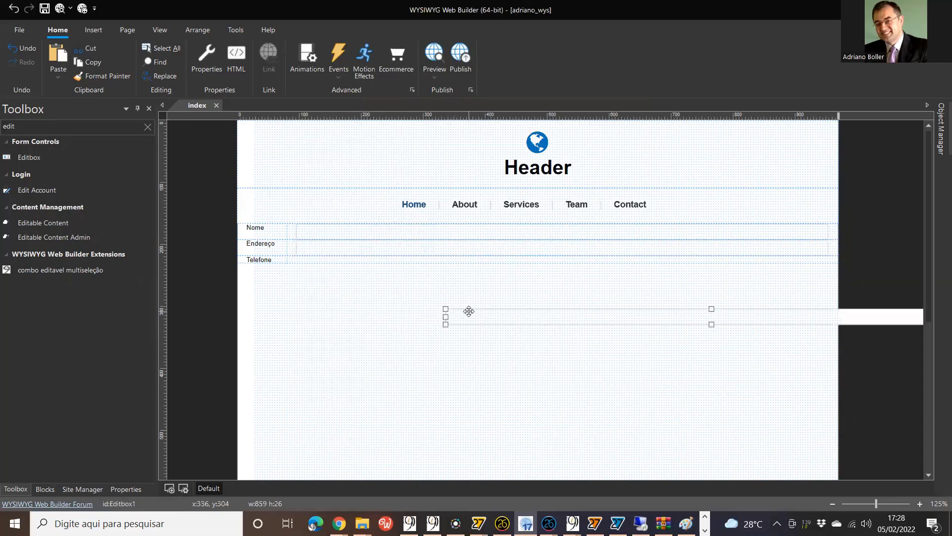
{"action": "left_click_drag", "start_coordinate": [512, 319], "coordinate": [380, 263]}
{"action": "left_click", "coordinate": [618, 341]}
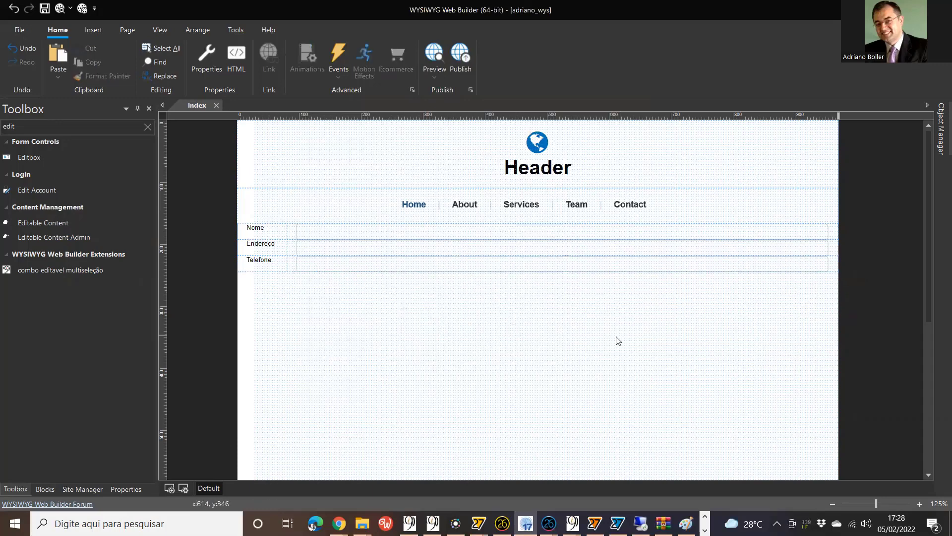
Step: Add a third column to the Telefone row's layout grid and set the column widths to 1x, 2x and 9x
{"action": "left_click", "coordinate": [831, 266]}
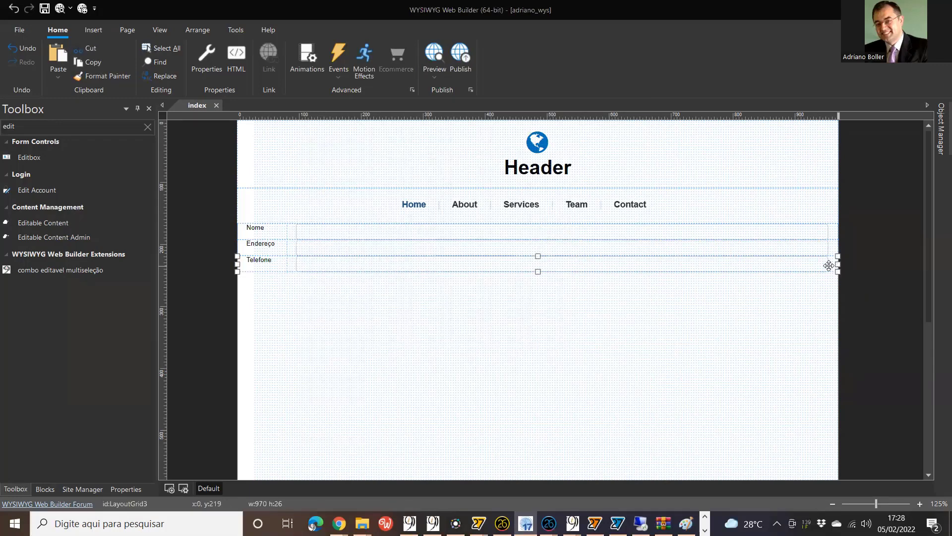
{"action": "double_click", "coordinate": [760, 244]}
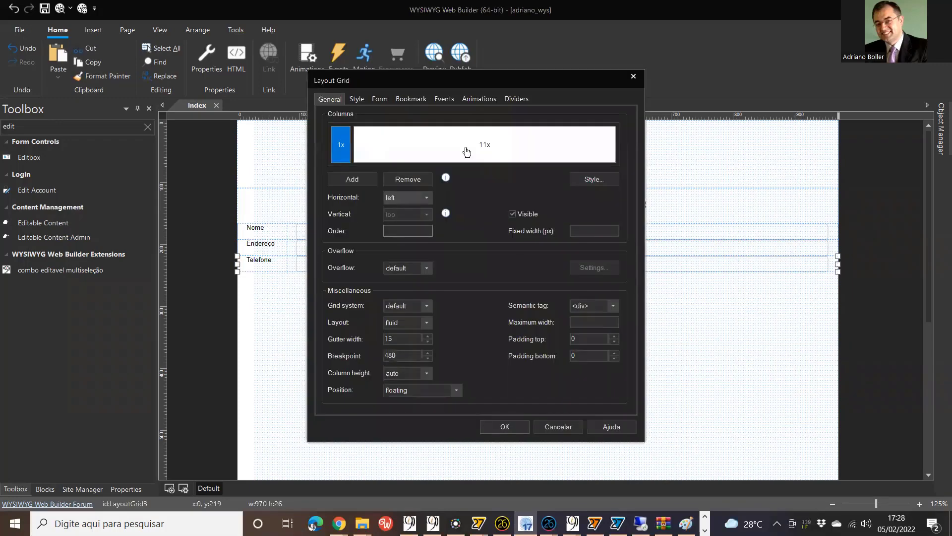
{"action": "left_click", "coordinate": [369, 180]}
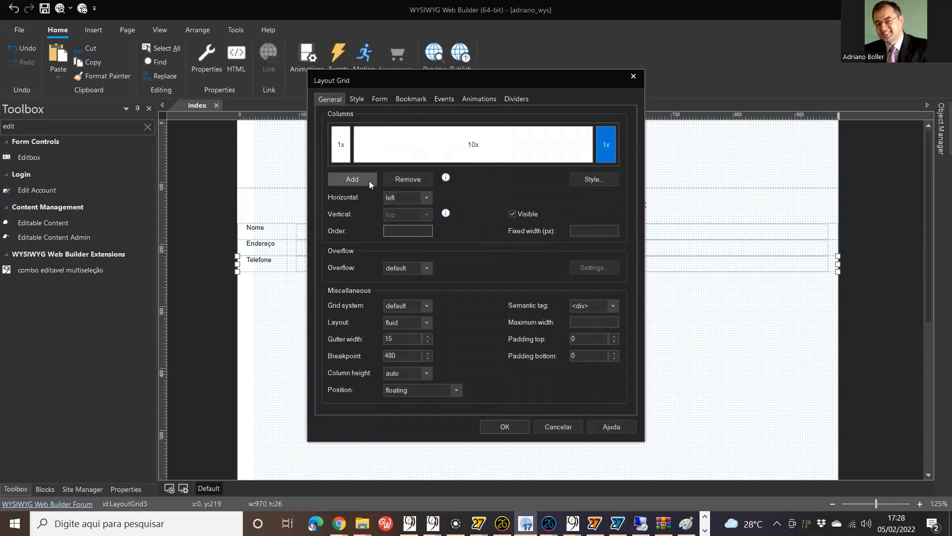
{"action": "left_click_drag", "start_coordinate": [595, 144], "coordinate": [421, 140]}
{"action": "left_click", "coordinate": [506, 422]}
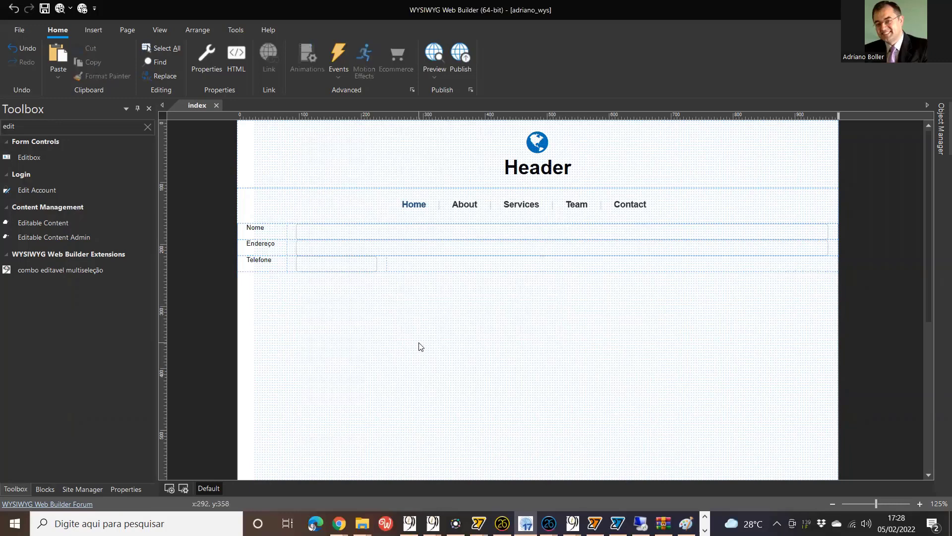
Step: Preview the page in the browser, check how the form adapts beside widened developer tools, and return to WYSIWYG Web Builder
{"action": "key", "text": "F5"}
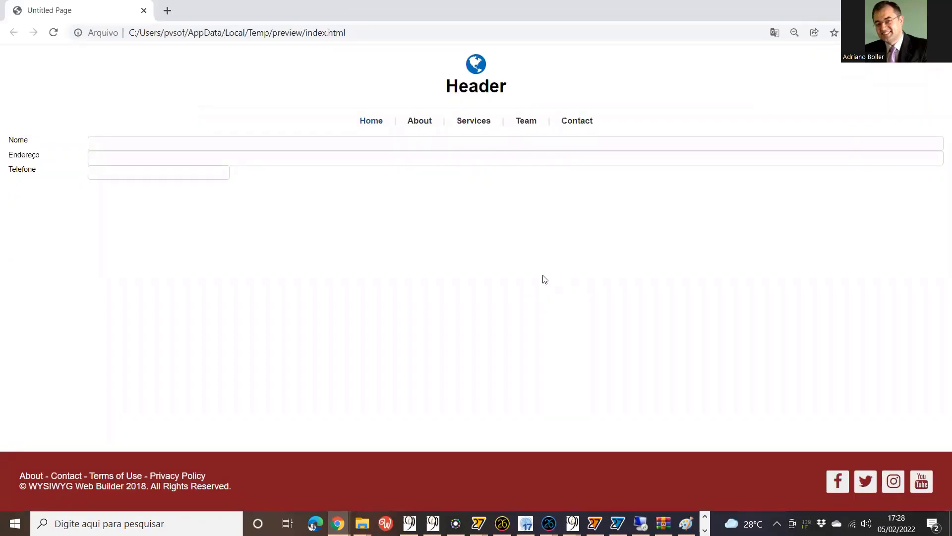
{"action": "key", "text": "F12"}
{"action": "left_click_drag", "start_coordinate": [647, 290], "coordinate": [459, 307]}
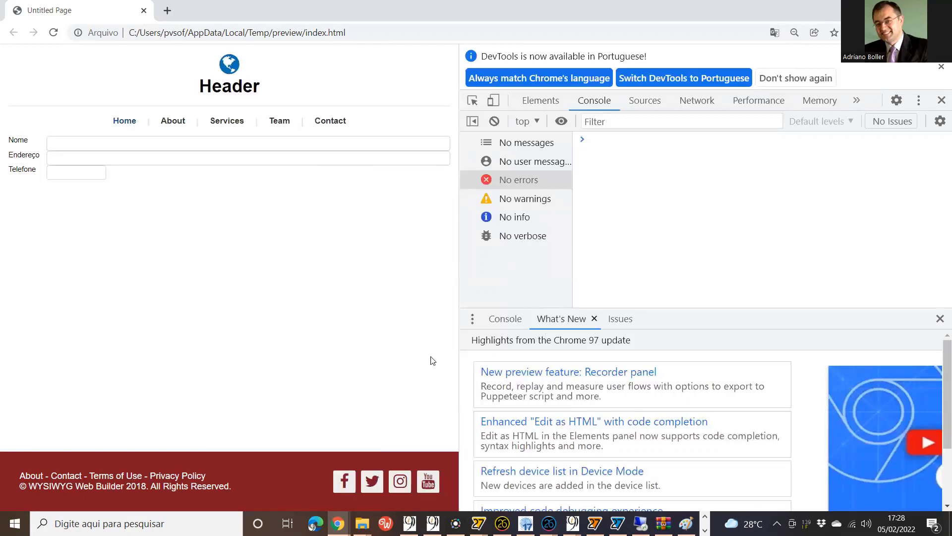
{"action": "key", "text": "alt+Tab"}
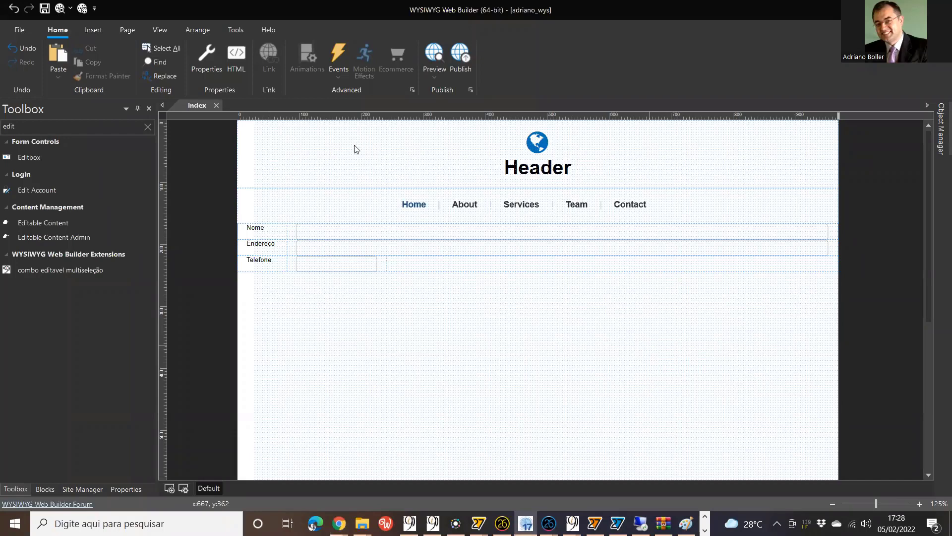
Step: Find the Button form control with the toolbox search "but" and place it in the third column of the Telefone row
{"action": "left_click", "coordinate": [94, 30]}
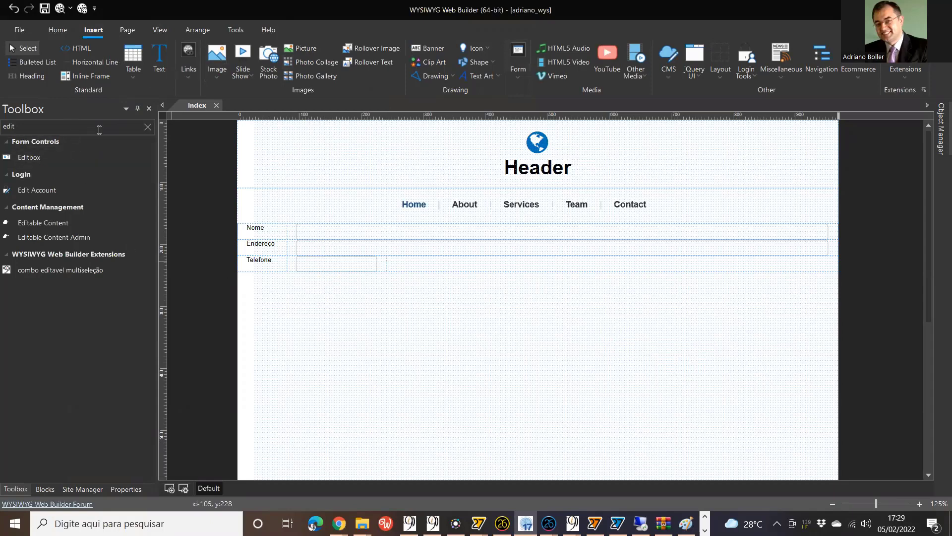
{"action": "left_click", "coordinate": [148, 127]}
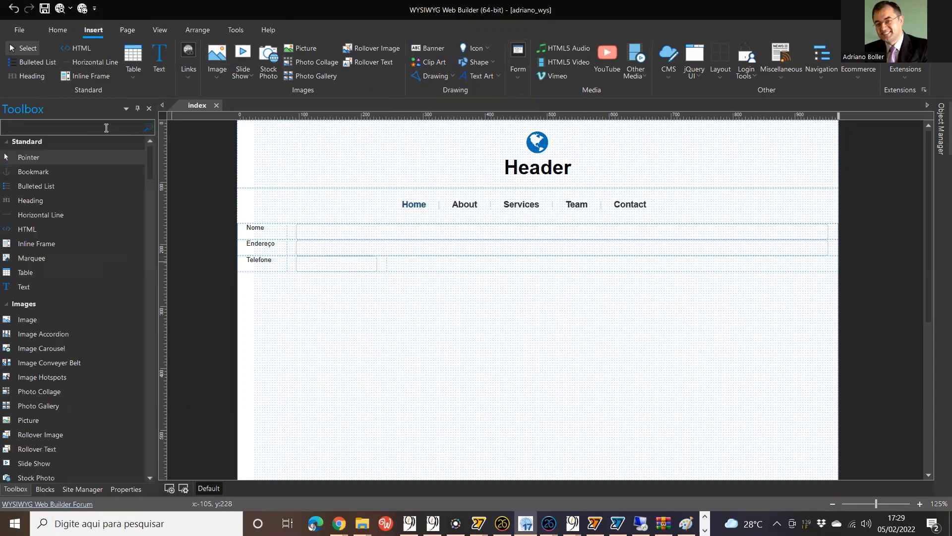
{"action": "type", "text": "but"}
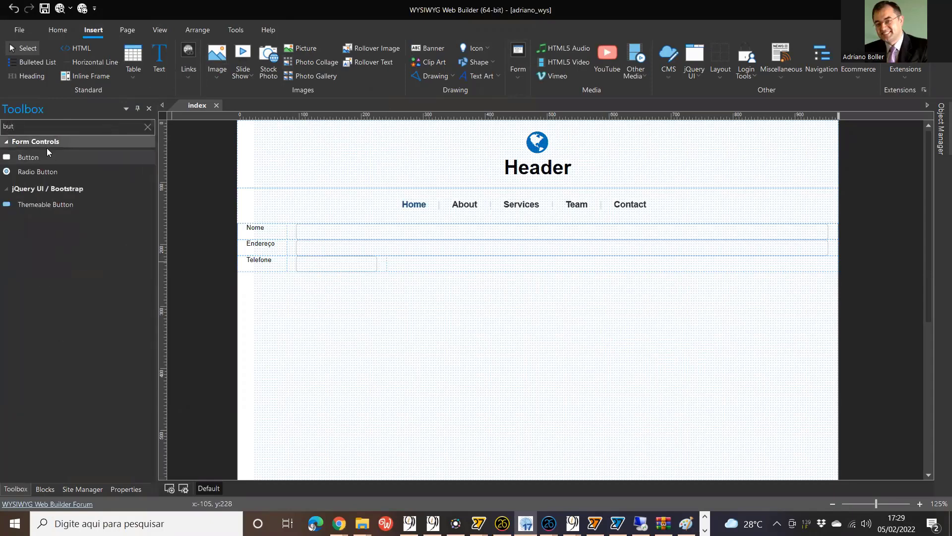
{"action": "left_click_drag", "start_coordinate": [38, 157], "coordinate": [400, 262]}
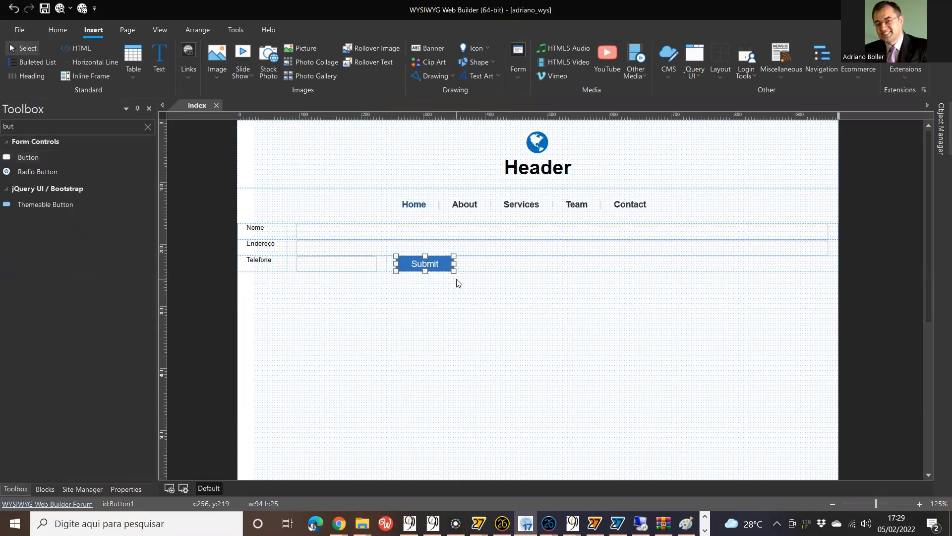
Step: Add two more columns to the Telefone row's layout grid and narrow the third and fourth columns to 1x each
{"action": "left_click", "coordinate": [526, 266]}
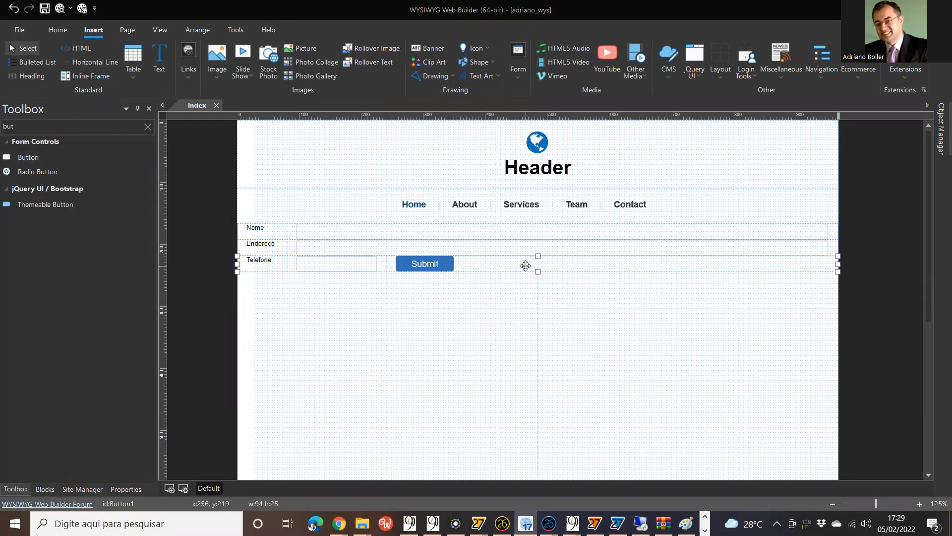
{"action": "double_click", "coordinate": [592, 266]}
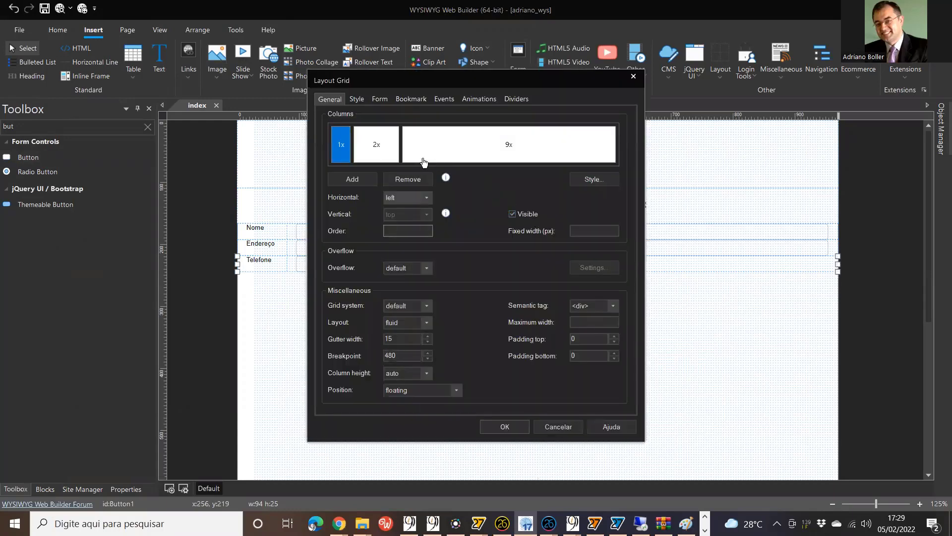
{"action": "left_click", "coordinate": [373, 179]}
{"action": "left_click_drag", "start_coordinate": [594, 146], "coordinate": [465, 145]}
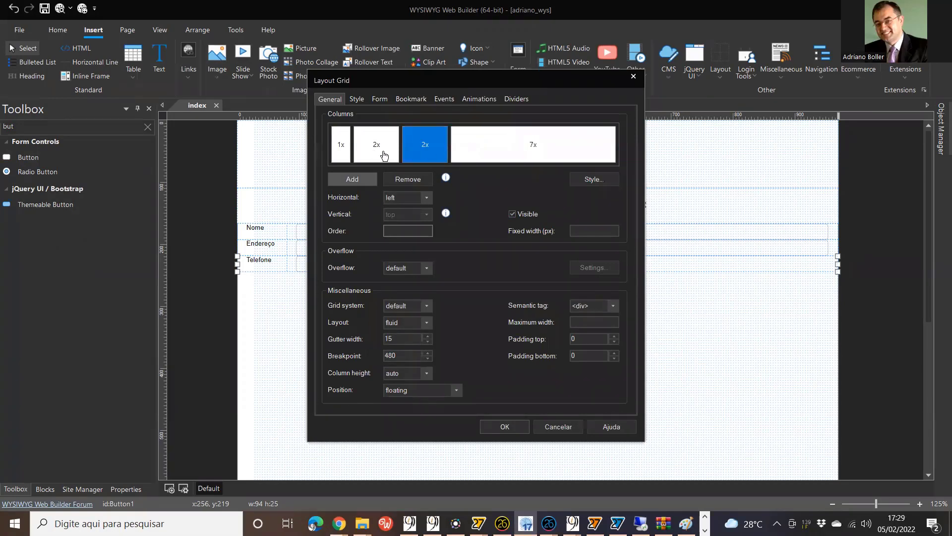
{"action": "left_click", "coordinate": [381, 157]}
{"action": "left_click", "coordinate": [426, 157]}
{"action": "left_click", "coordinate": [350, 179]}
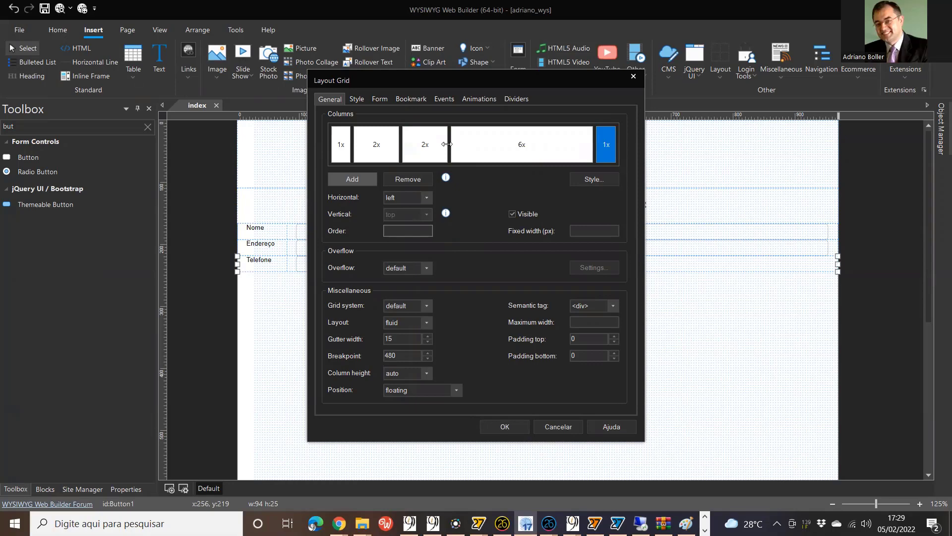
{"action": "left_click_drag", "start_coordinate": [447, 144], "coordinate": [429, 144]}
{"action": "left_click", "coordinate": [462, 141]}
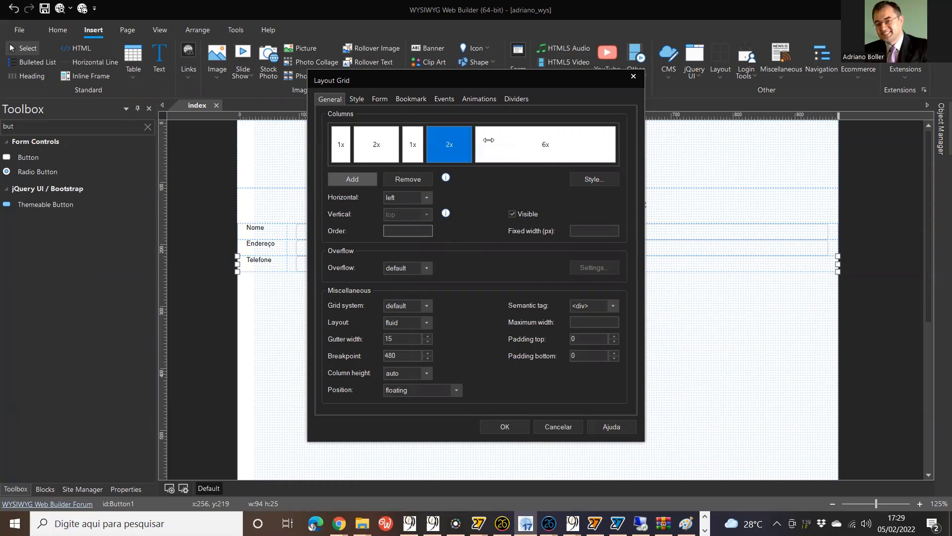
{"action": "left_click", "coordinate": [493, 427]}
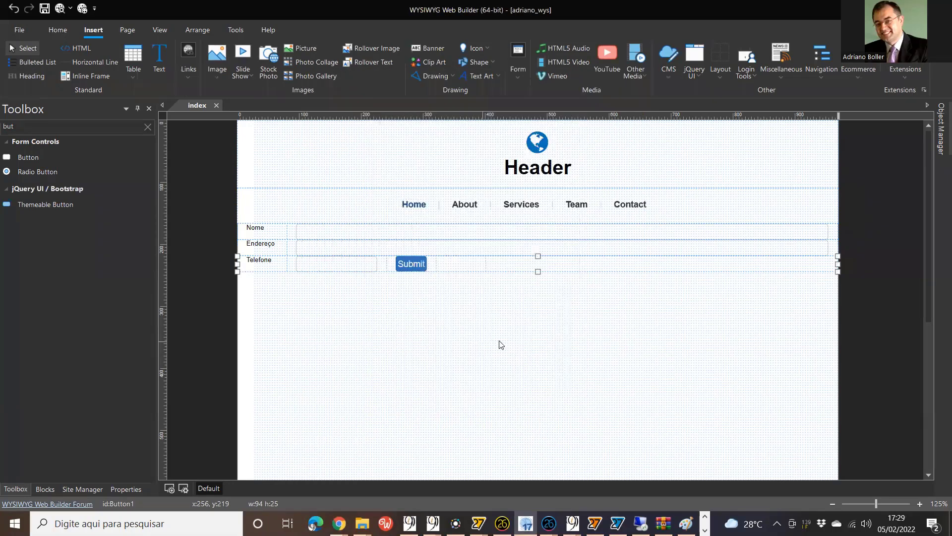
Step: Paste a copy of the Submit button into the fourth column of the Telefone row and preview the page
{"action": "left_click", "coordinate": [412, 265]}
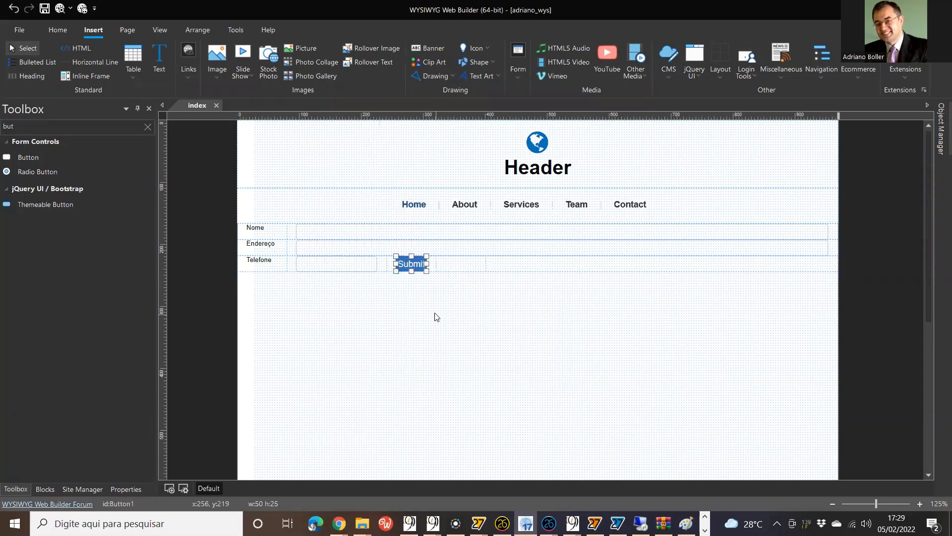
{"action": "key", "text": "ctrl+v"}
{"action": "left_click_drag", "start_coordinate": [459, 266], "coordinate": [455, 264]}
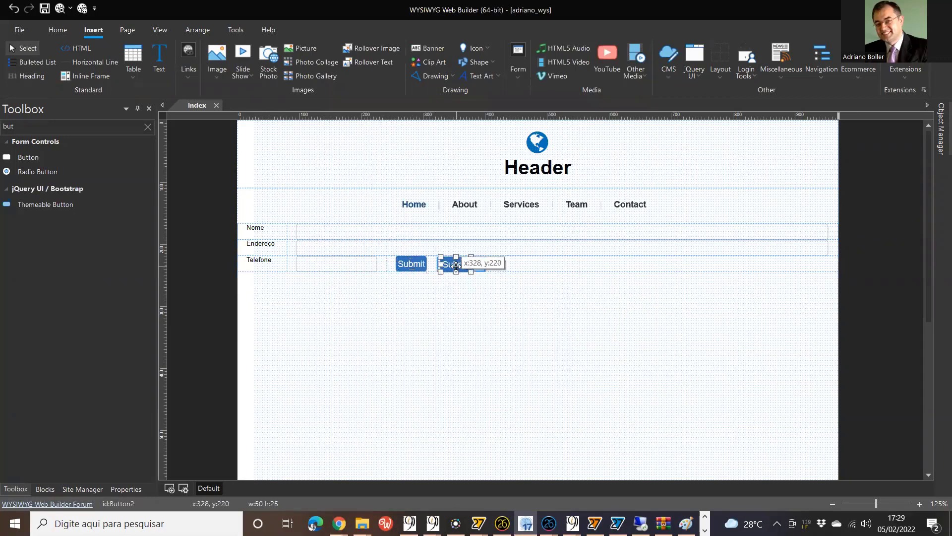
{"action": "left_click", "coordinate": [496, 330]}
{"action": "key", "text": "F5"}
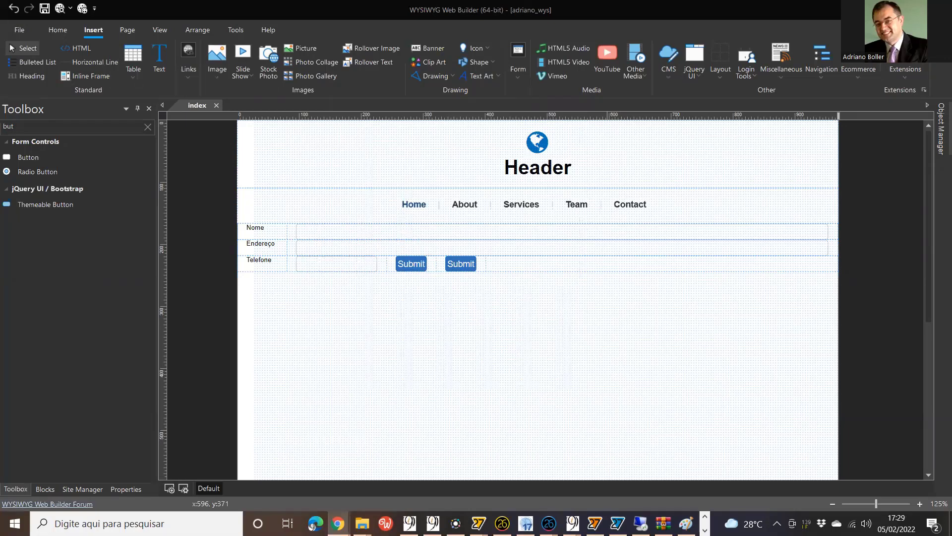
Step: Change the label of the first Submit button in the Telefone row to "Salvar"
{"action": "left_click", "coordinate": [416, 266]}
{"action": "double_click", "coordinate": [415, 267]}
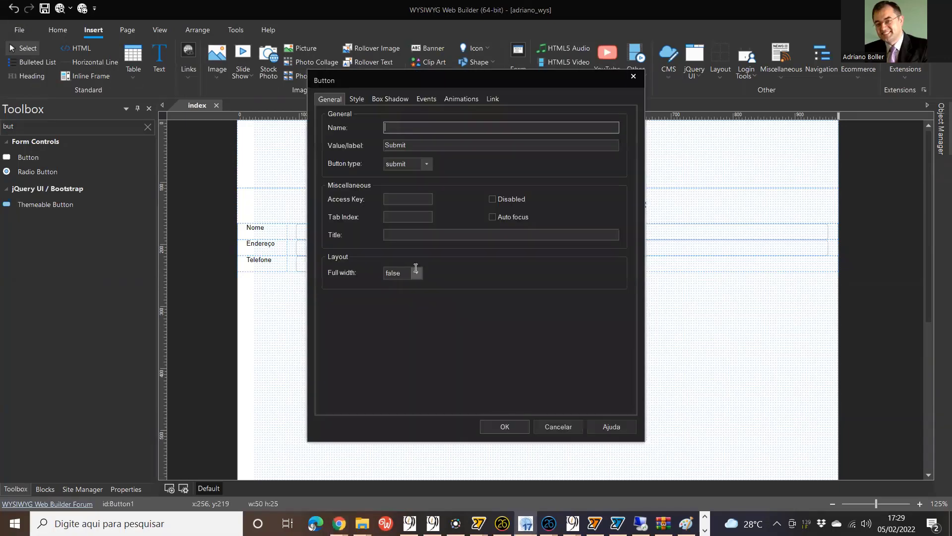
{"action": "double_click", "coordinate": [429, 146]}
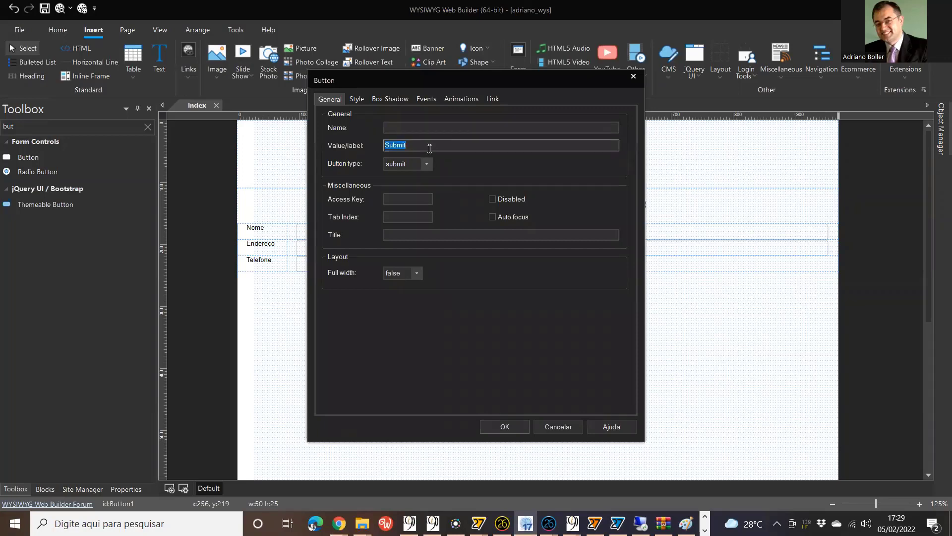
{"action": "type", "text": "Saç"}
{"action": "left_click", "coordinate": [516, 422]}
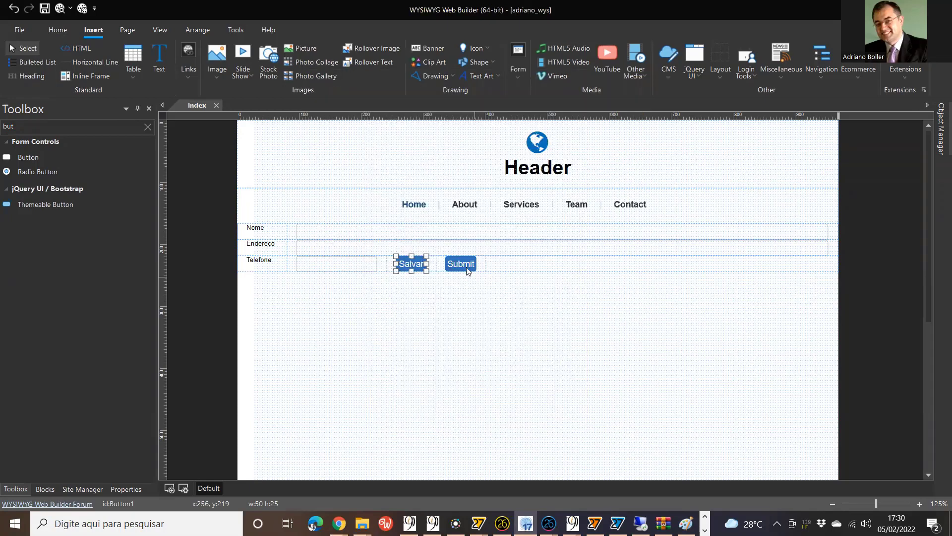
Step: Set the Salvar button's background color to the standard palette's green
{"action": "double_click", "coordinate": [421, 264]}
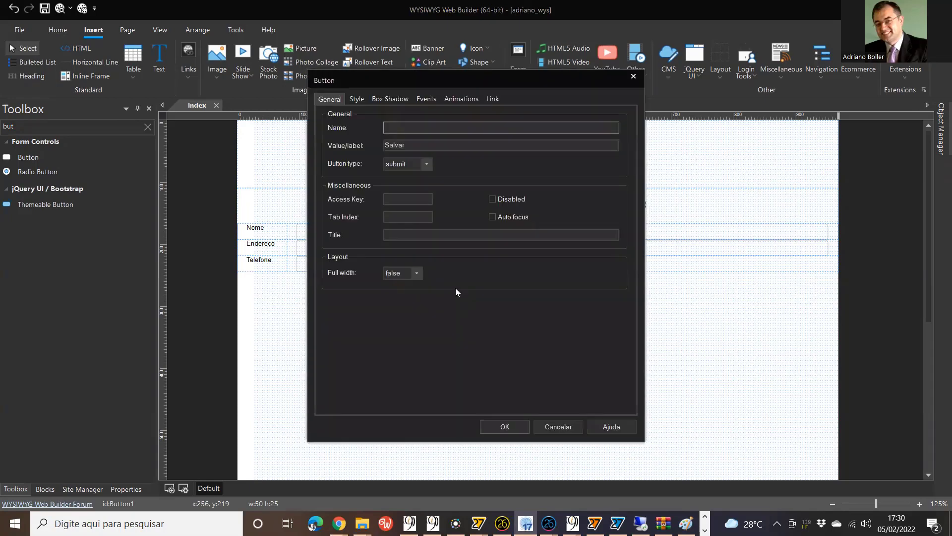
{"action": "left_click", "coordinate": [361, 100]}
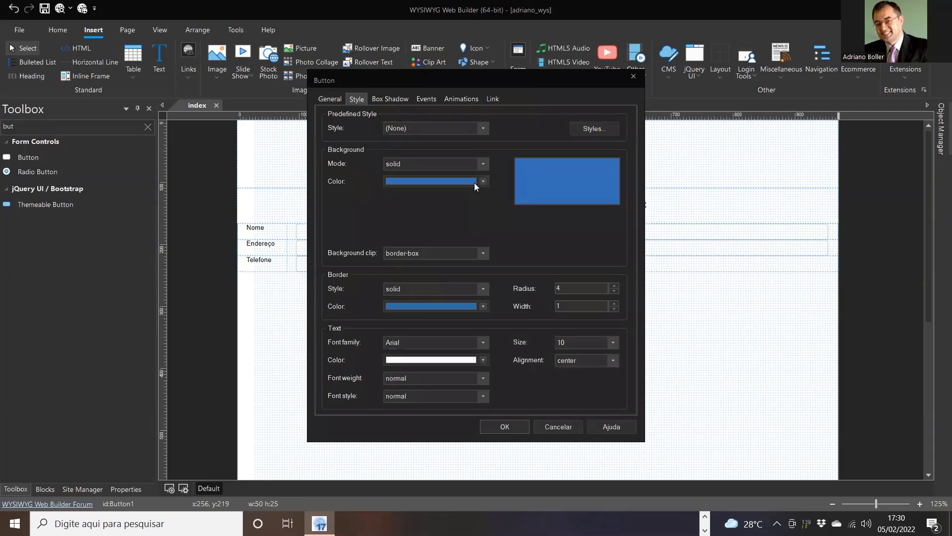
{"action": "left_click", "coordinate": [481, 181]}
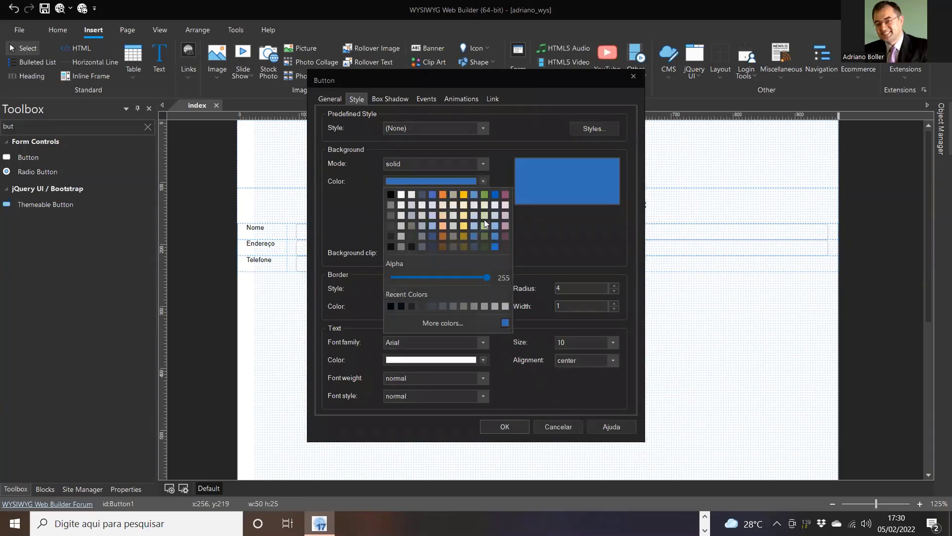
{"action": "left_click", "coordinate": [484, 194]}
{"action": "left_click", "coordinate": [492, 431]}
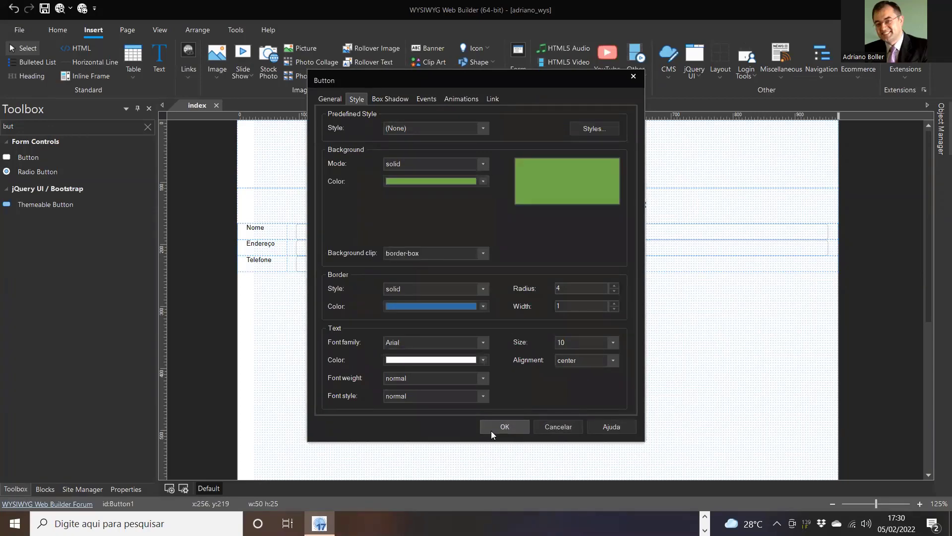
Step: Set the Submit button's background color to the custom red #FF0000
{"action": "left_click", "coordinate": [461, 263]}
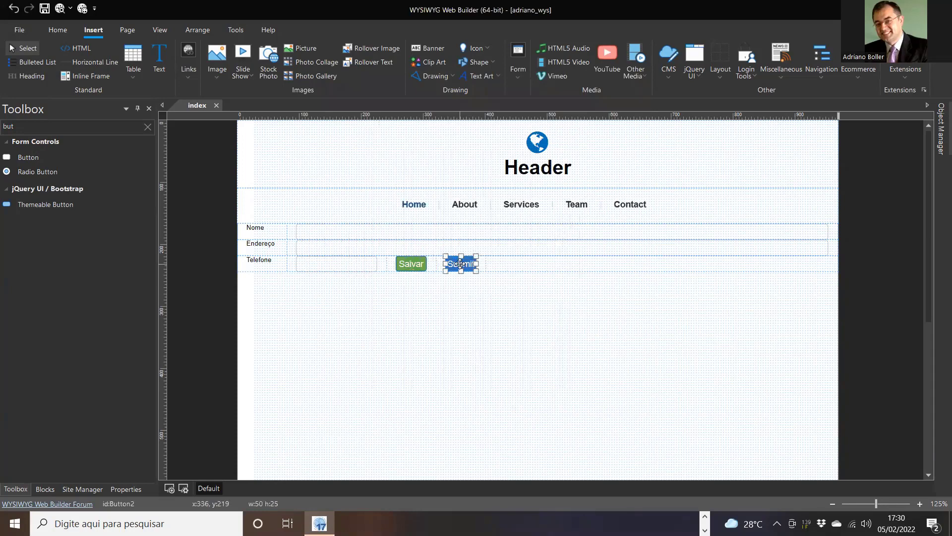
{"action": "double_click", "coordinate": [460, 263]}
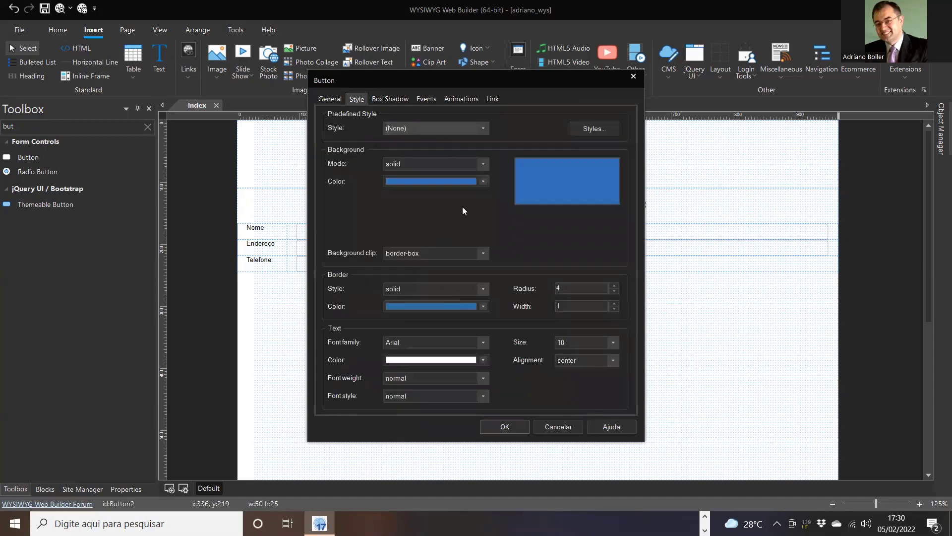
{"action": "left_click", "coordinate": [483, 182]}
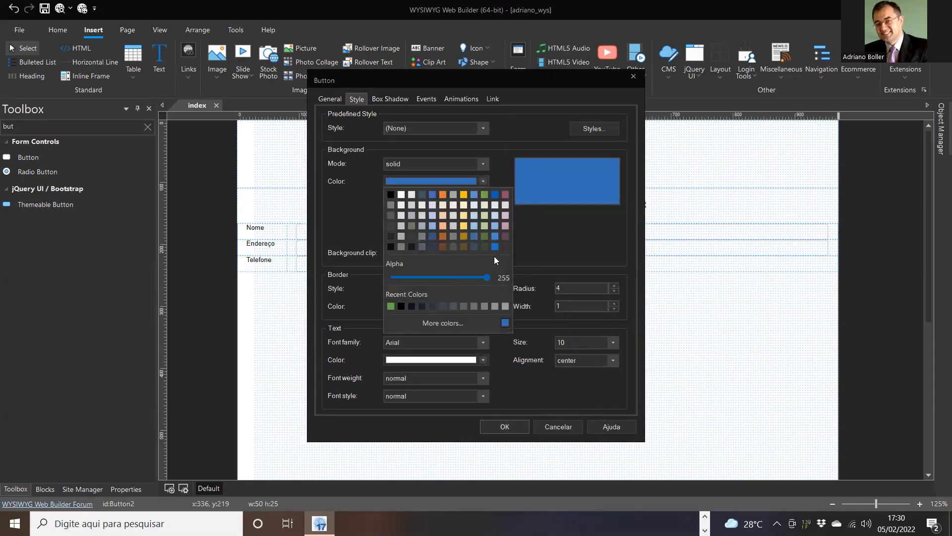
{"action": "left_click", "coordinate": [447, 322]}
{"action": "left_click", "coordinate": [462, 237]}
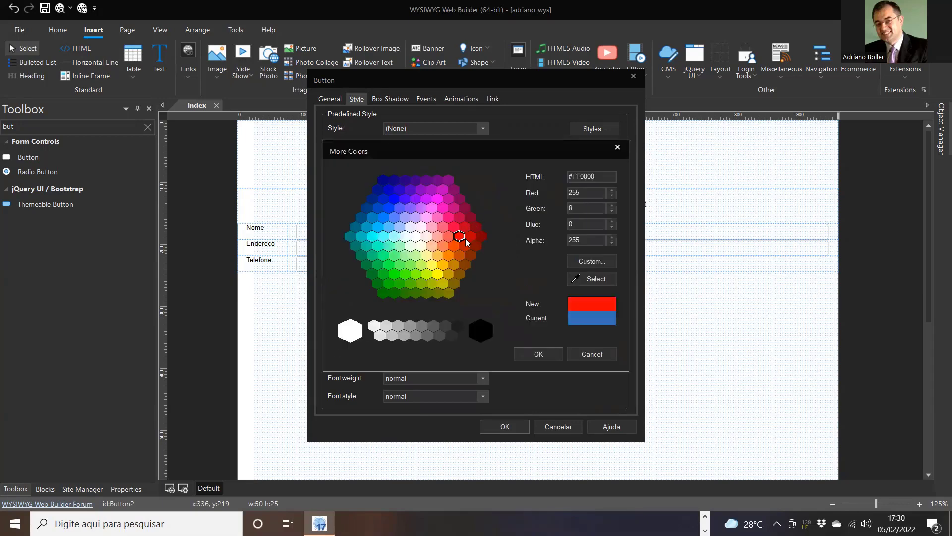
{"action": "left_click", "coordinate": [520, 354]}
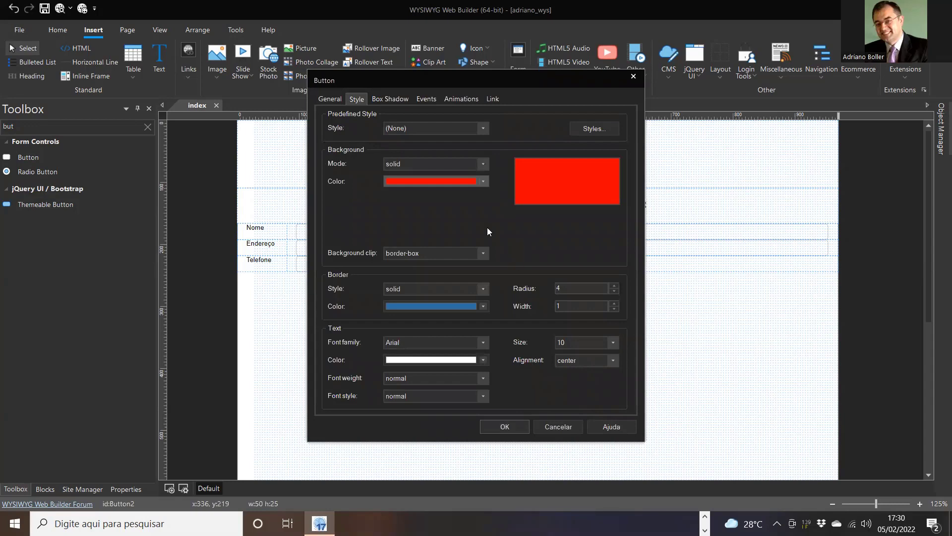
Step: Set the full width option to true for both the Submit and Salvar buttons
{"action": "left_click", "coordinate": [329, 99]}
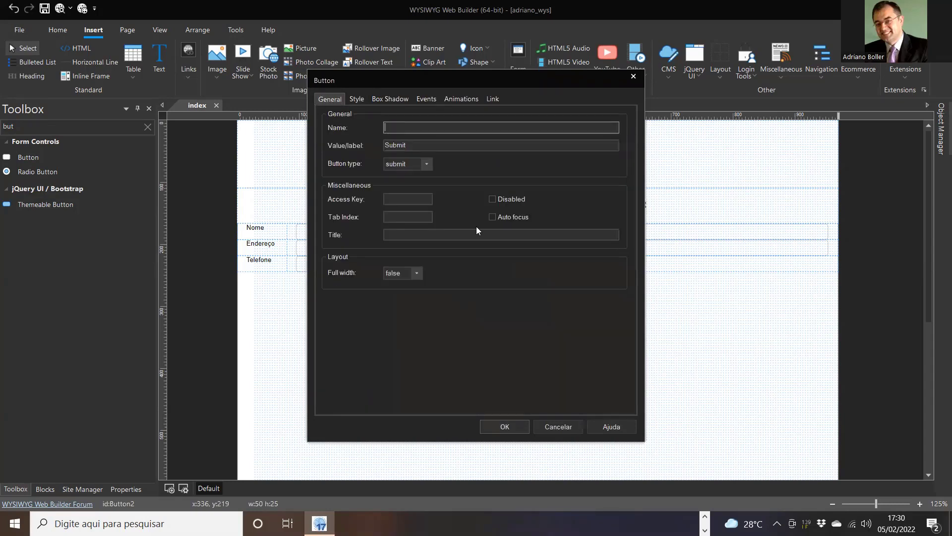
{"action": "left_click", "coordinate": [417, 272]}
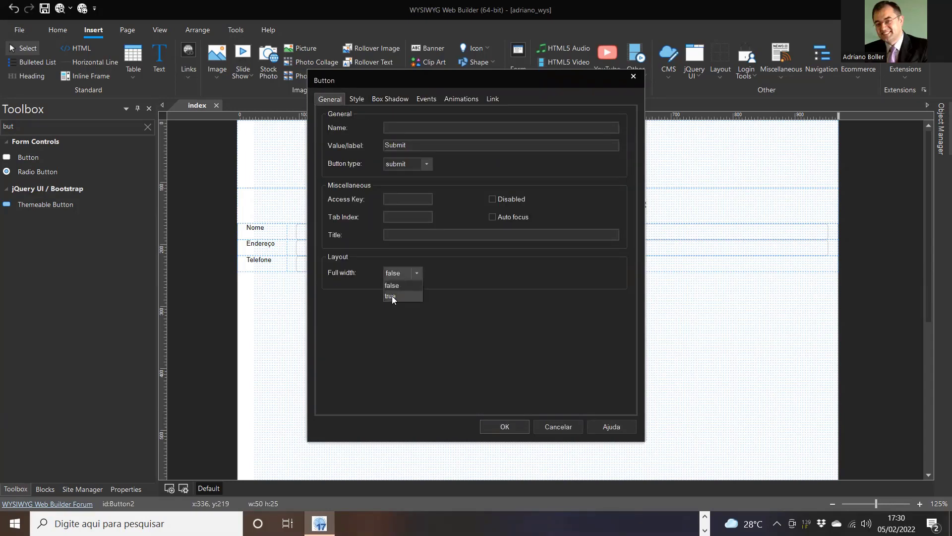
{"action": "left_click", "coordinate": [503, 428]}
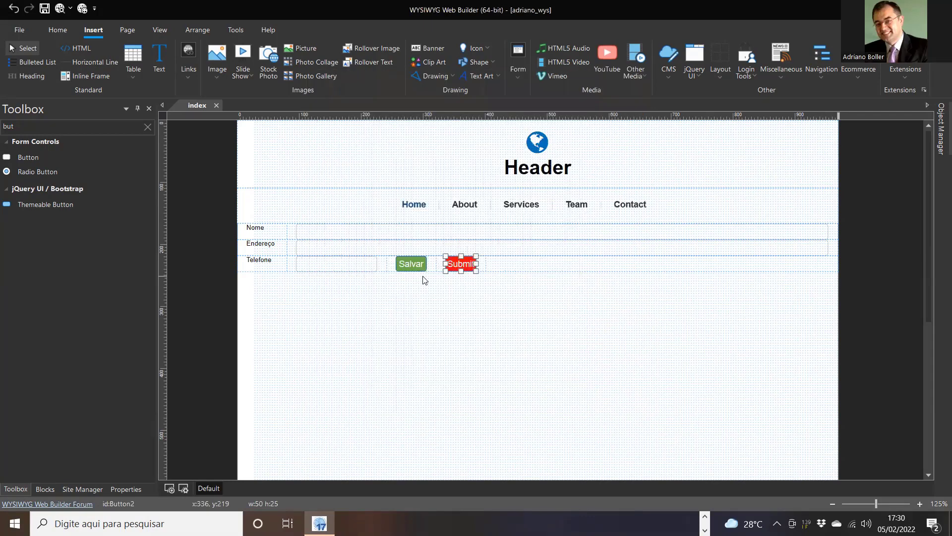
{"action": "left_click", "coordinate": [416, 266]}
{"action": "double_click", "coordinate": [416, 265]}
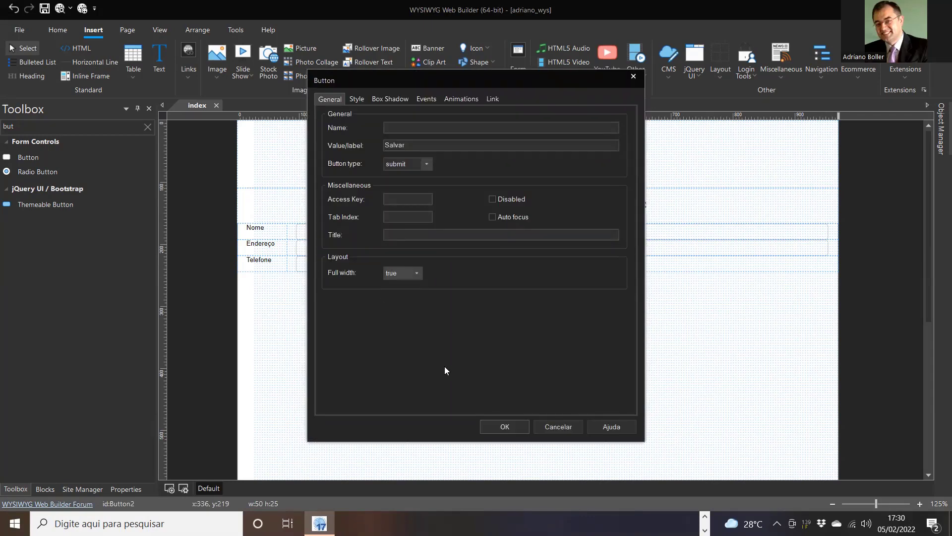
{"action": "left_click", "coordinate": [483, 423]}
{"action": "left_click", "coordinate": [424, 365]}
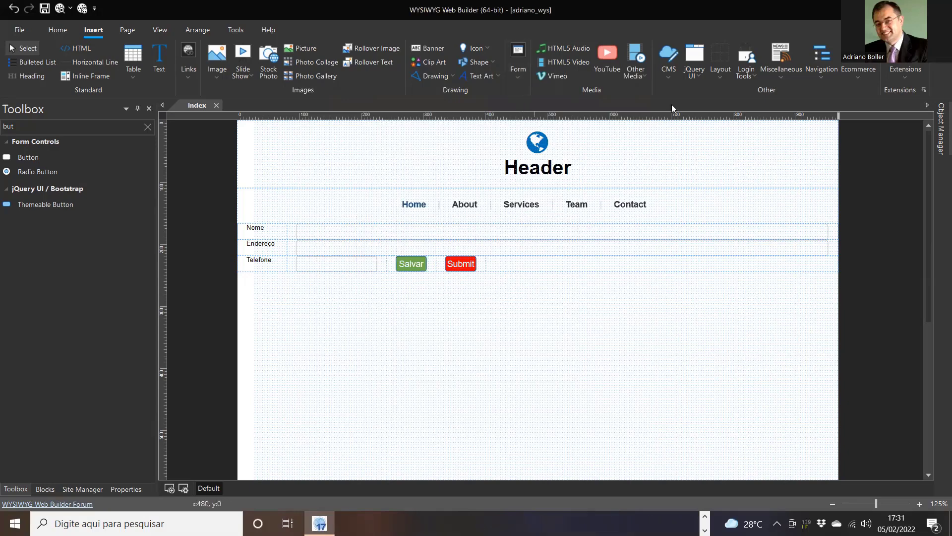
Step: Insert a two-column layout grid directly below the Telefone row
{"action": "left_click", "coordinate": [716, 78]}
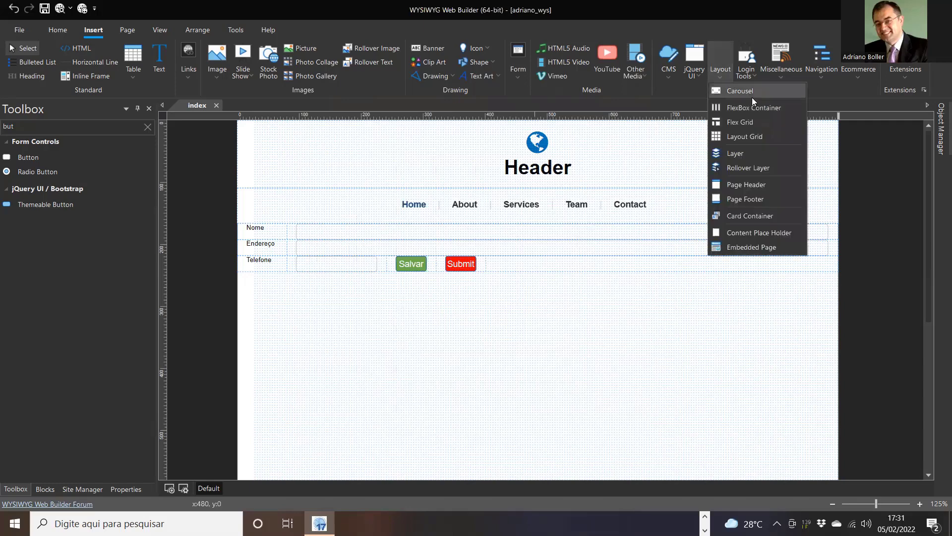
{"action": "left_click", "coordinate": [742, 140]}
{"action": "left_click", "coordinate": [256, 281]}
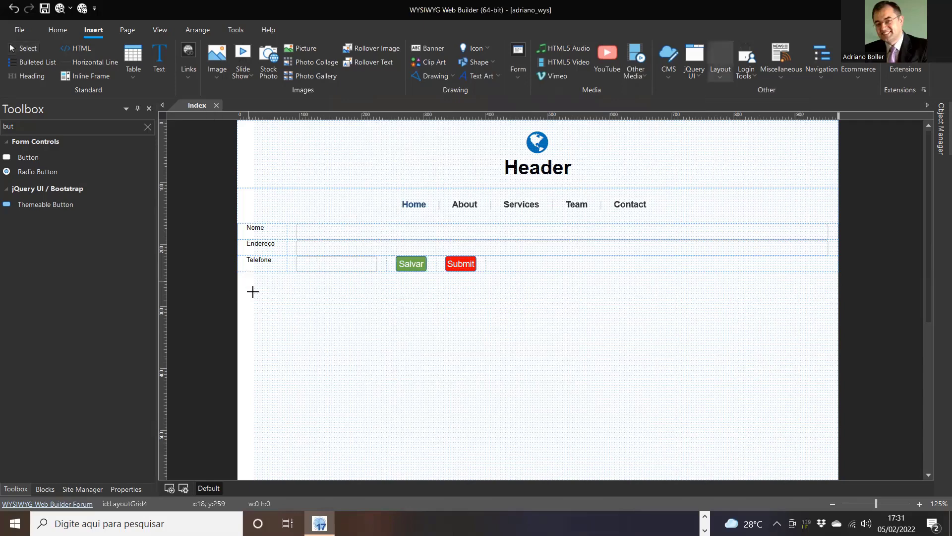
Step: Move the Salvar button into the new grid's first column and the Submit button into its second column
{"action": "left_click", "coordinate": [411, 264]}
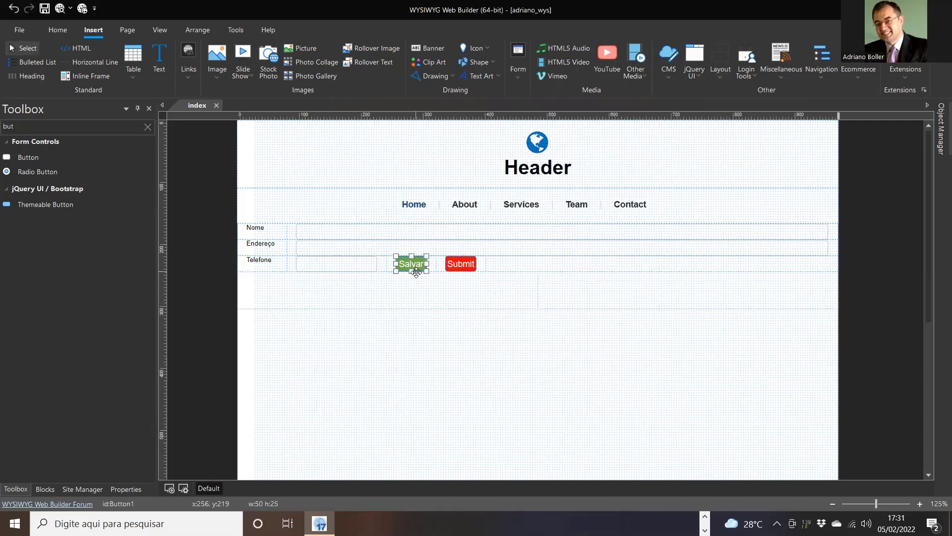
{"action": "left_click_drag", "start_coordinate": [378, 316], "coordinate": [369, 312]}
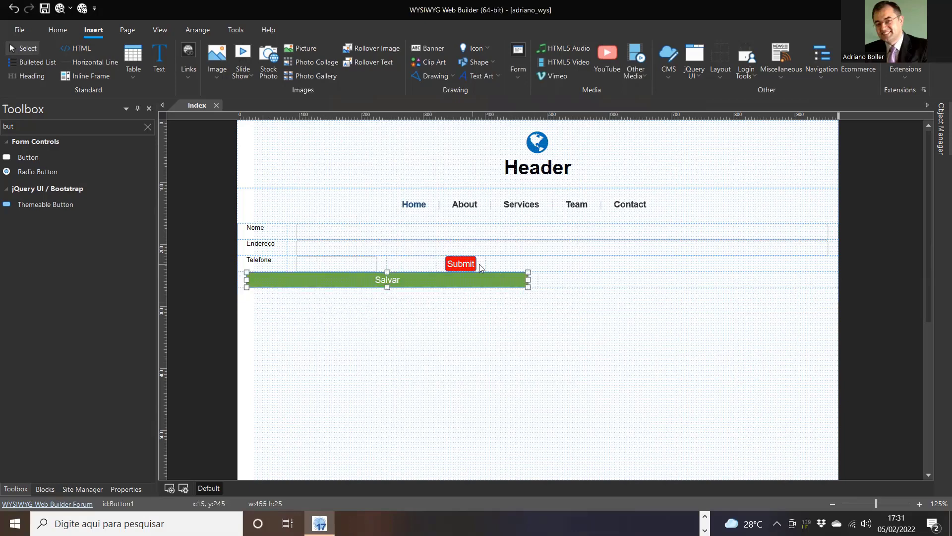
{"action": "left_click_drag", "start_coordinate": [467, 262], "coordinate": [563, 278]}
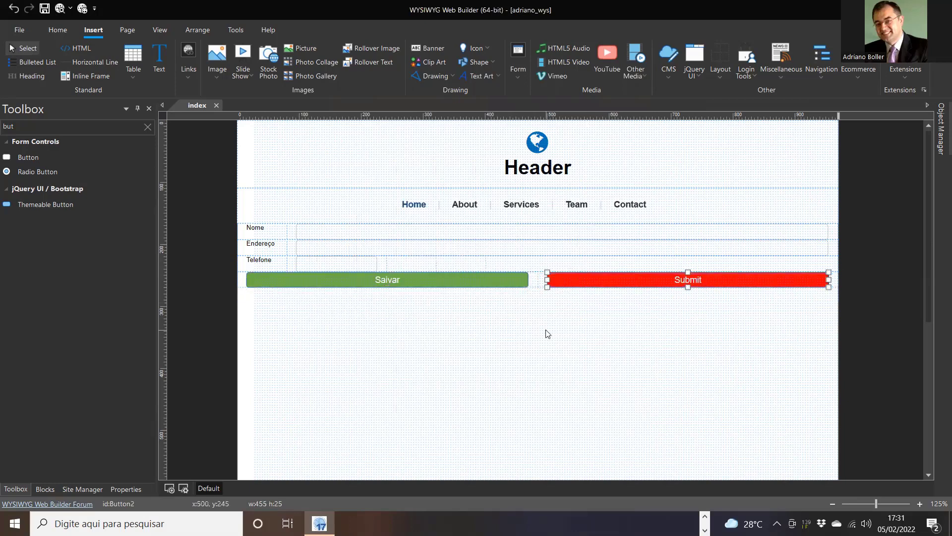
Step: Review the Salvar button's general properties, preview the page in the browser, and return to WYSIWYG Web Builder
{"action": "double_click", "coordinate": [499, 283]}
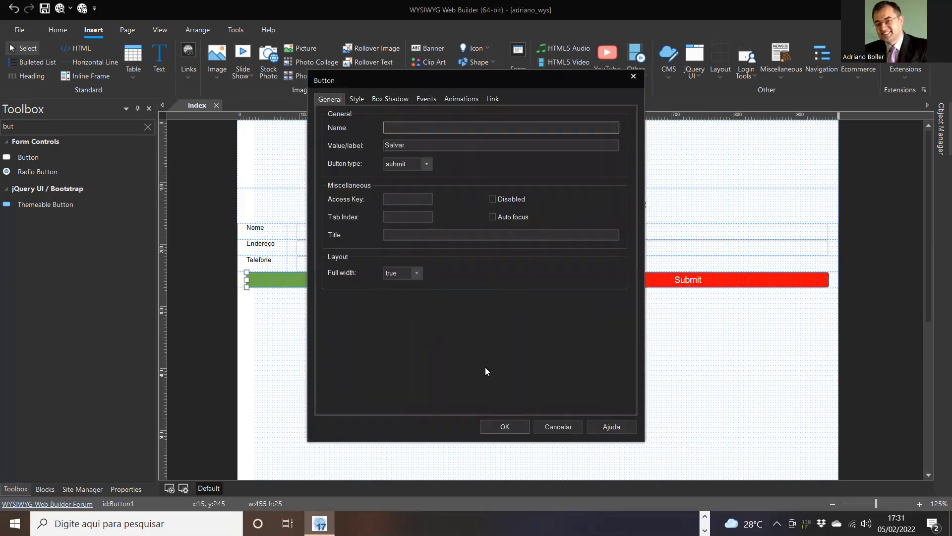
{"action": "left_click", "coordinate": [505, 427]}
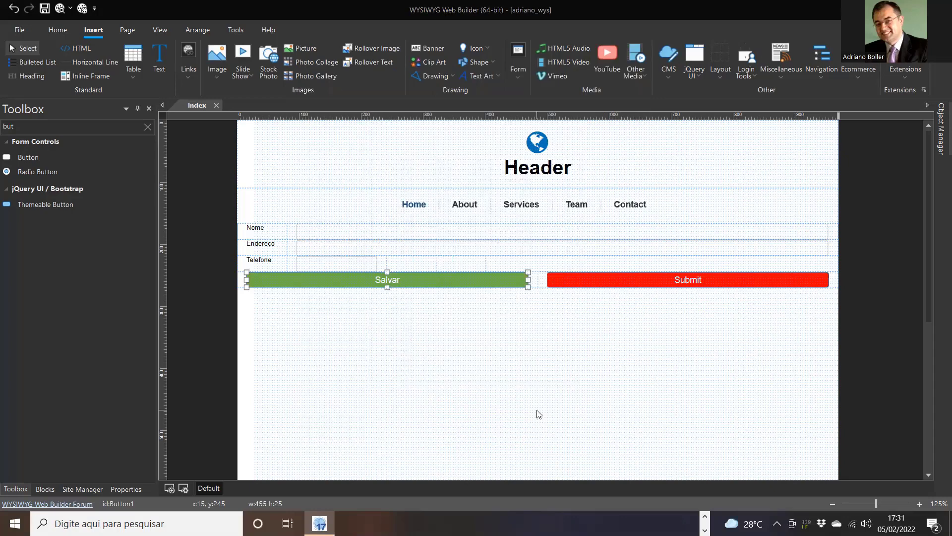
{"action": "left_click", "coordinate": [538, 413]}
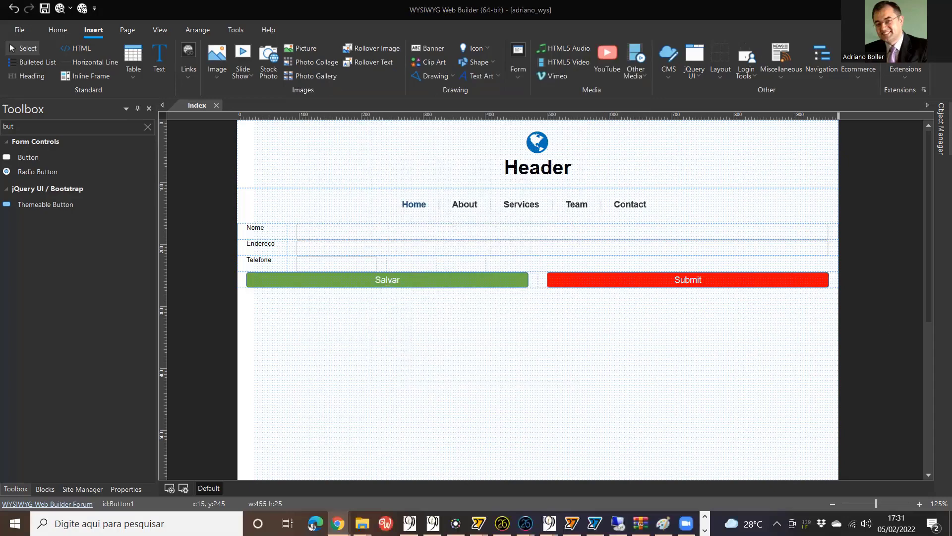
{"action": "key", "text": "F5"}
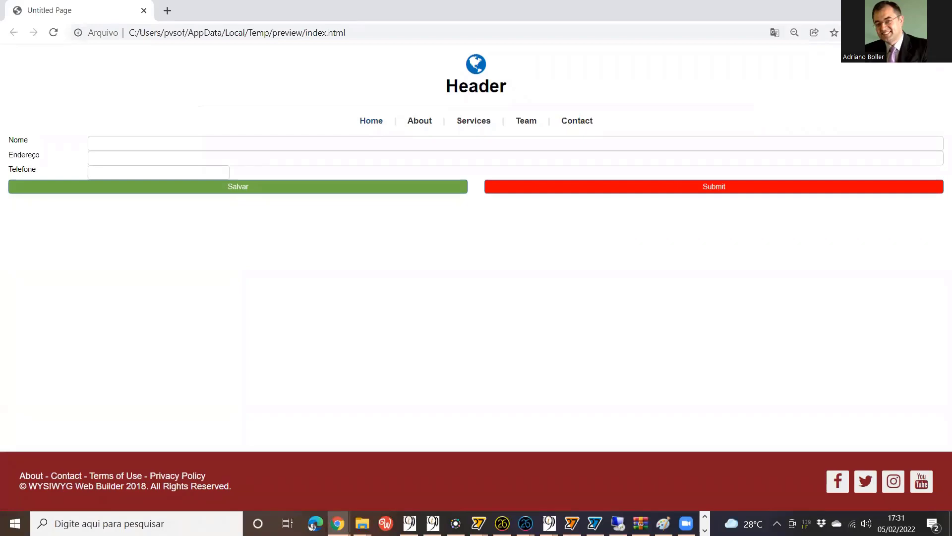
{"action": "key", "text": "alt+Tab"}
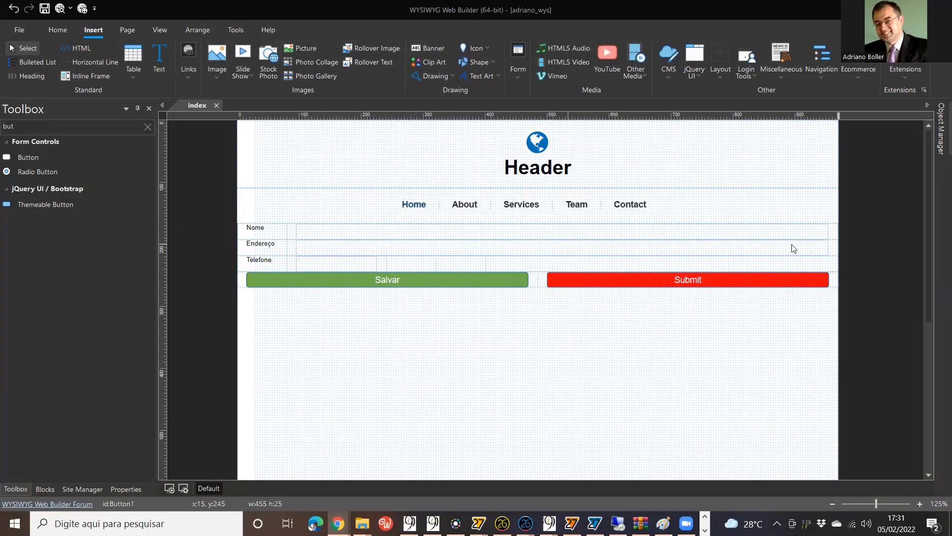
Step: Set the top and bottom padding of the Nome row's layout grid to 5
{"action": "left_click", "coordinate": [832, 233]}
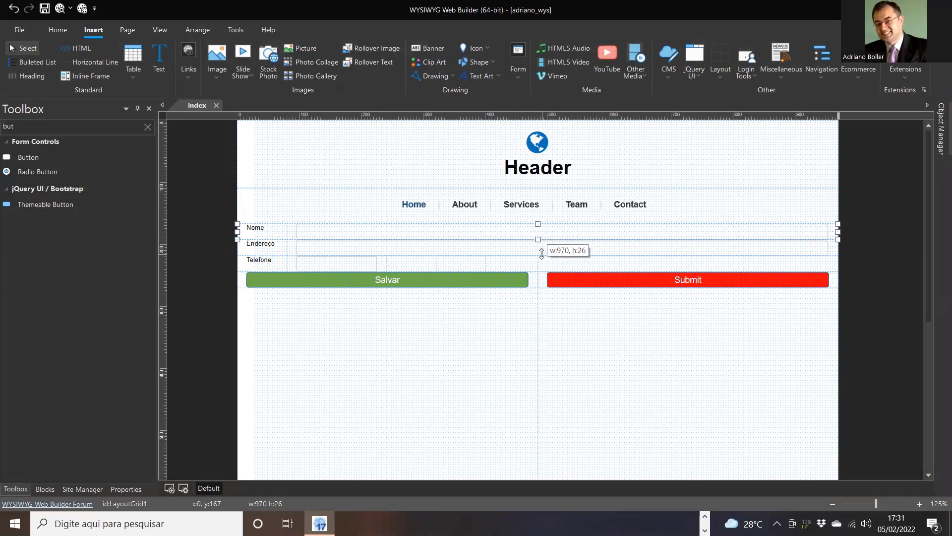
{"action": "double_click", "coordinate": [834, 237]}
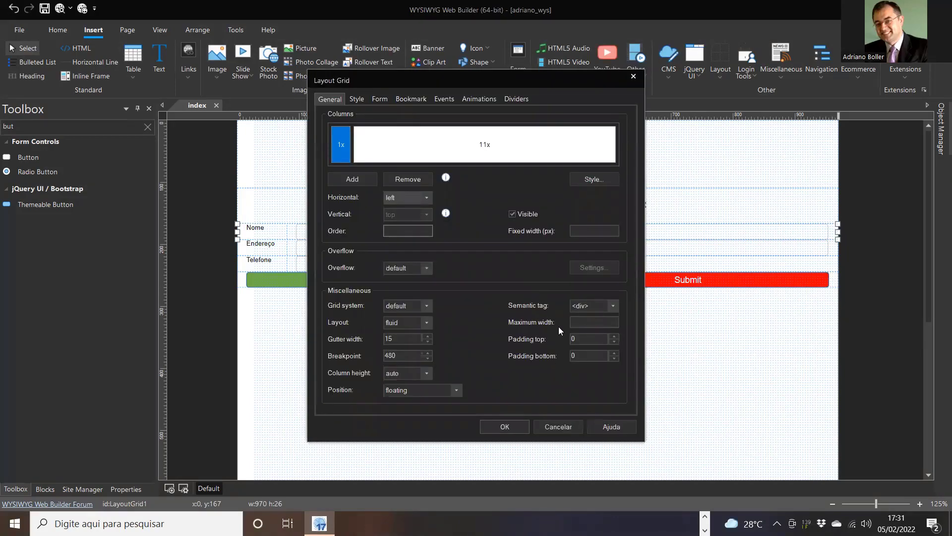
{"action": "left_click", "coordinate": [580, 336]}
{"action": "left_click", "coordinate": [581, 352]}
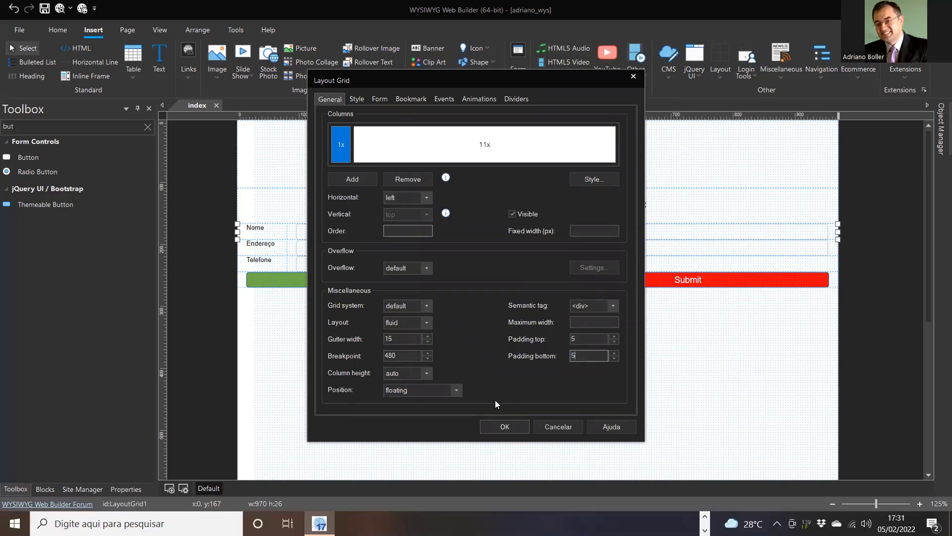
{"action": "left_click", "coordinate": [500, 425]}
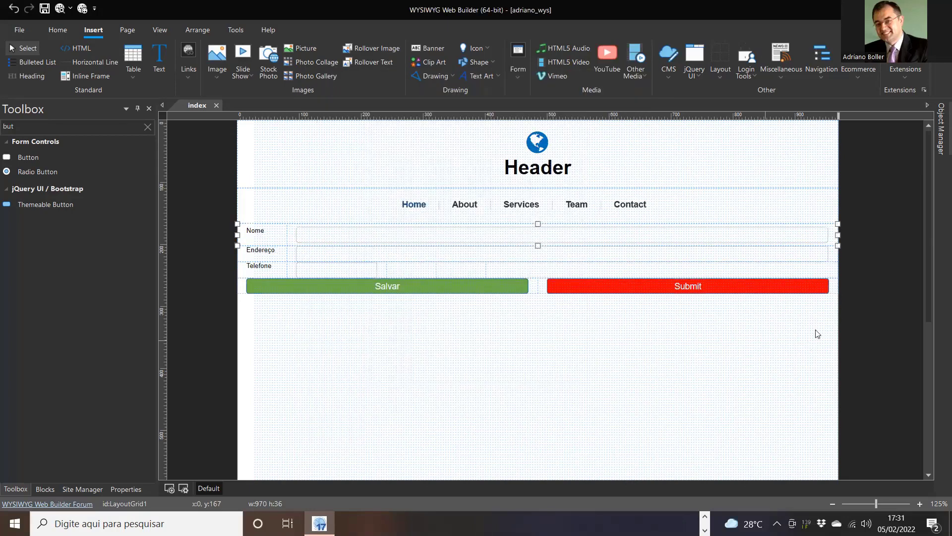
Step: Set the top and bottom padding of the Endereço row's layout grid to 5
{"action": "left_click", "coordinate": [833, 252]}
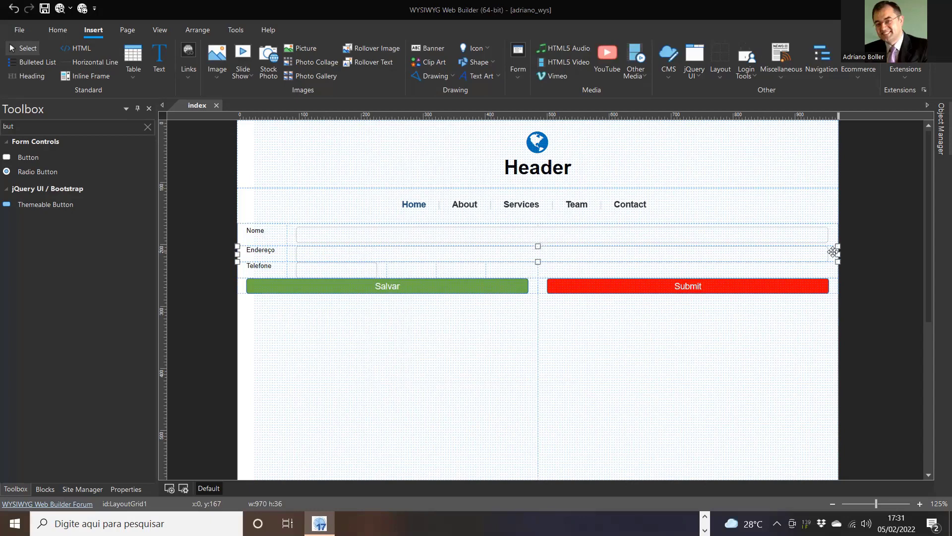
{"action": "double_click", "coordinate": [834, 252]}
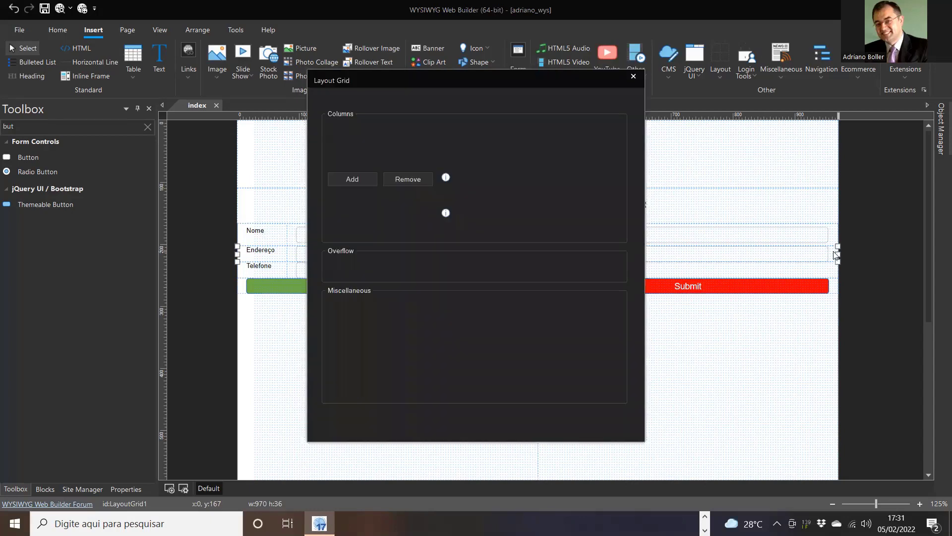
{"action": "left_click", "coordinate": [579, 339]}
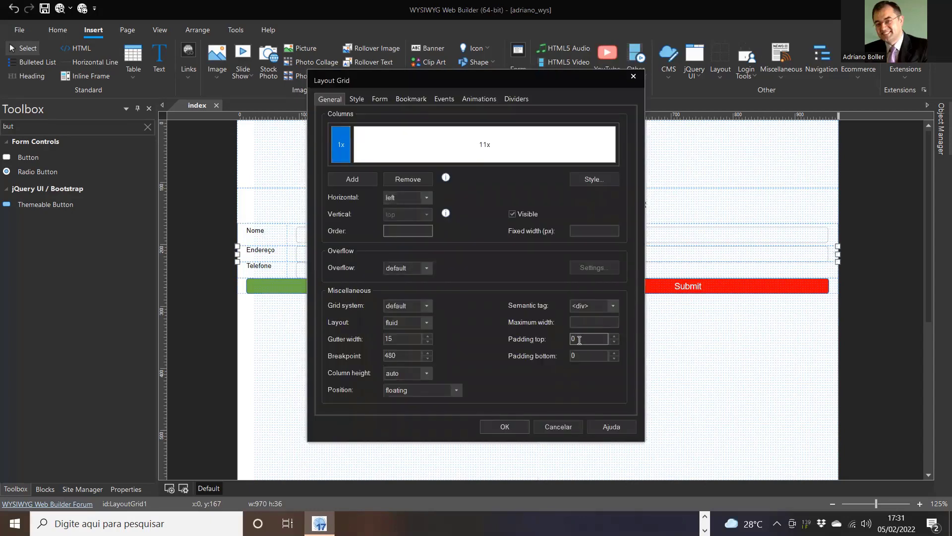
{"action": "key", "text": "BackSpace"}
{"action": "type", "text": "5"}
{"action": "key", "text": "Tab"}
{"action": "type", "text": "5"}
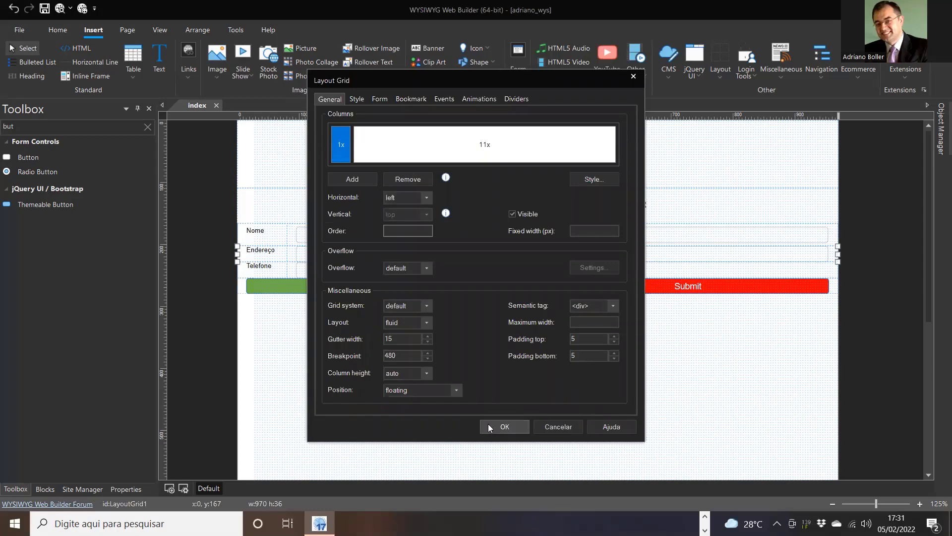
{"action": "left_click", "coordinate": [489, 428]}
Step: Set the top and bottom padding of the Telefone row's layout grid to 5
{"action": "left_click", "coordinate": [827, 273]}
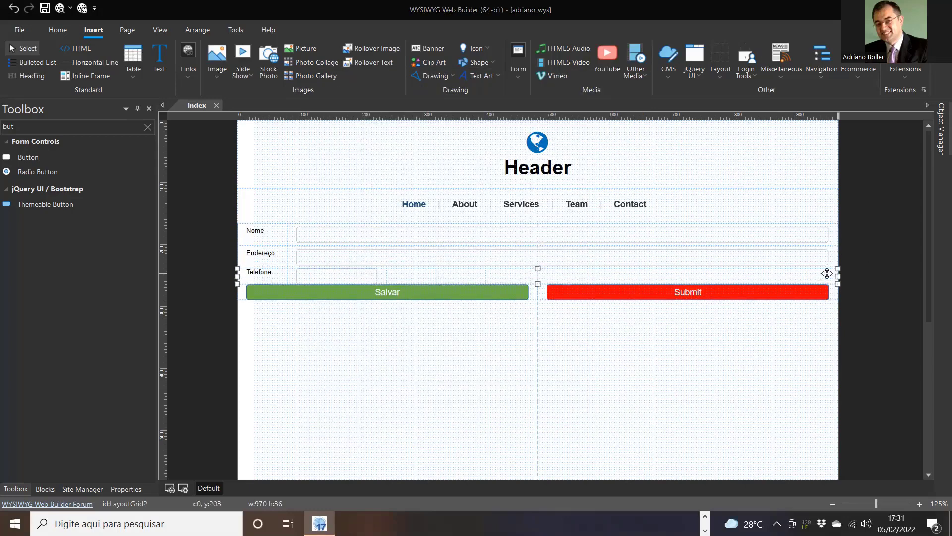
{"action": "double_click", "coordinate": [579, 301]}
{"action": "left_click", "coordinate": [577, 338]}
{"action": "key", "text": "BackSpace"}
{"action": "type", "text": "5"}
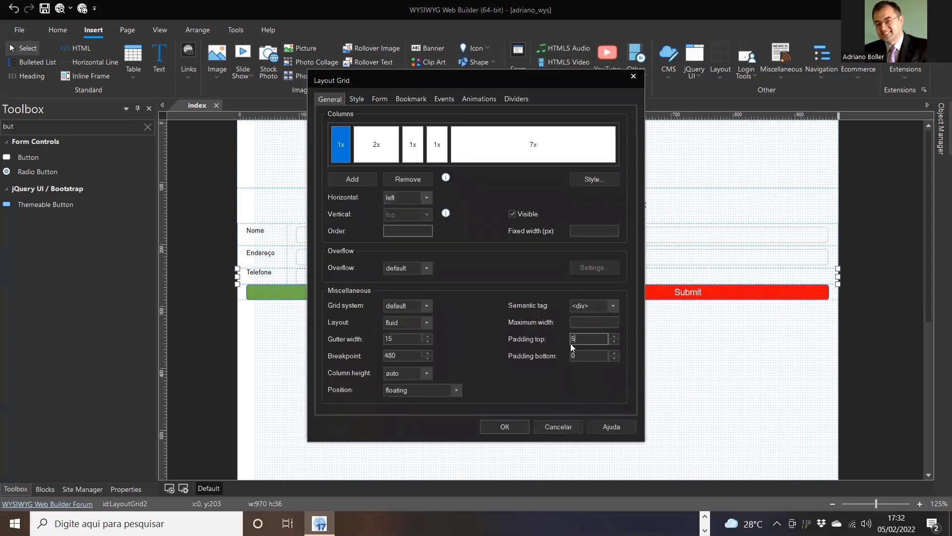
{"action": "left_click", "coordinate": [577, 356]}
{"action": "key", "text": "BackSpace"}
{"action": "type", "text": "5"}
{"action": "left_click", "coordinate": [505, 427]}
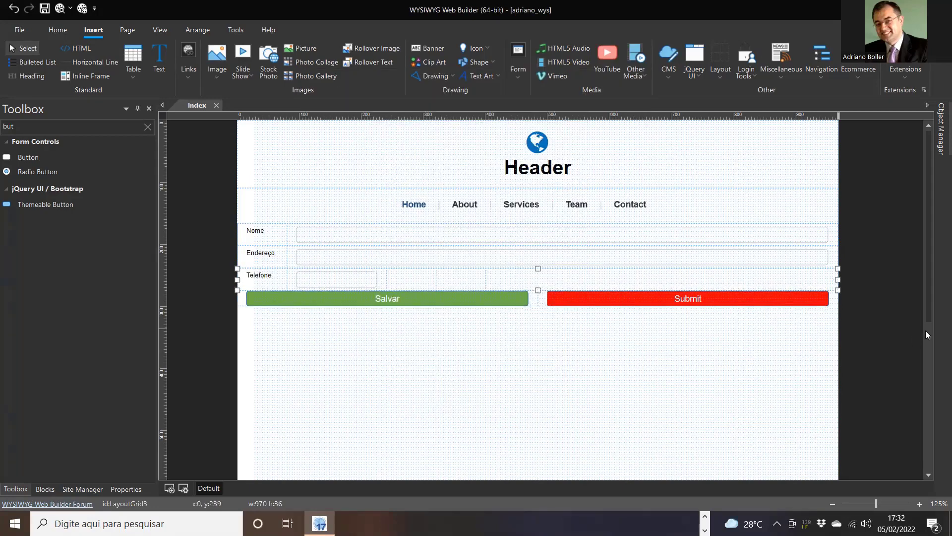
Step: Set the top padding of the layout grid holding the buttons to 15, and check the page in the browser preview
{"action": "left_click", "coordinate": [833, 299]}
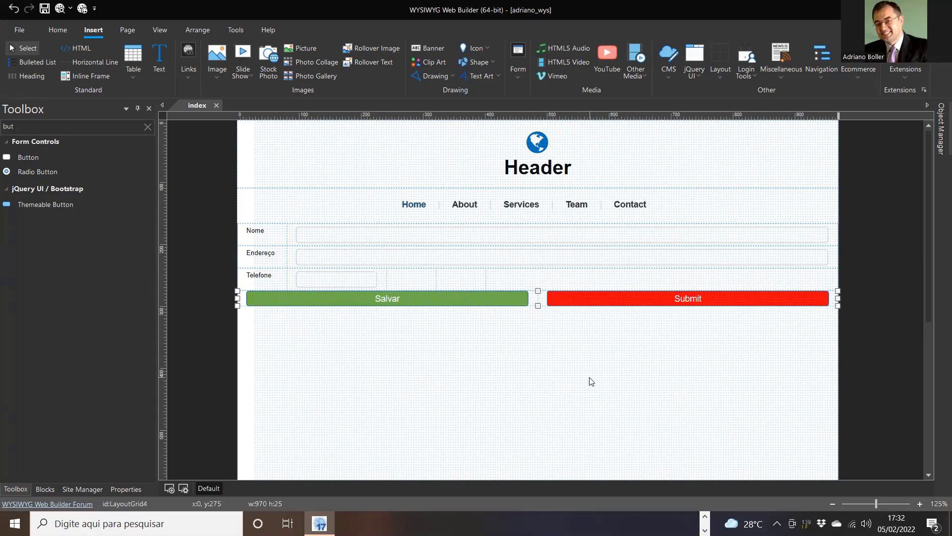
{"action": "double_click", "coordinate": [831, 298]}
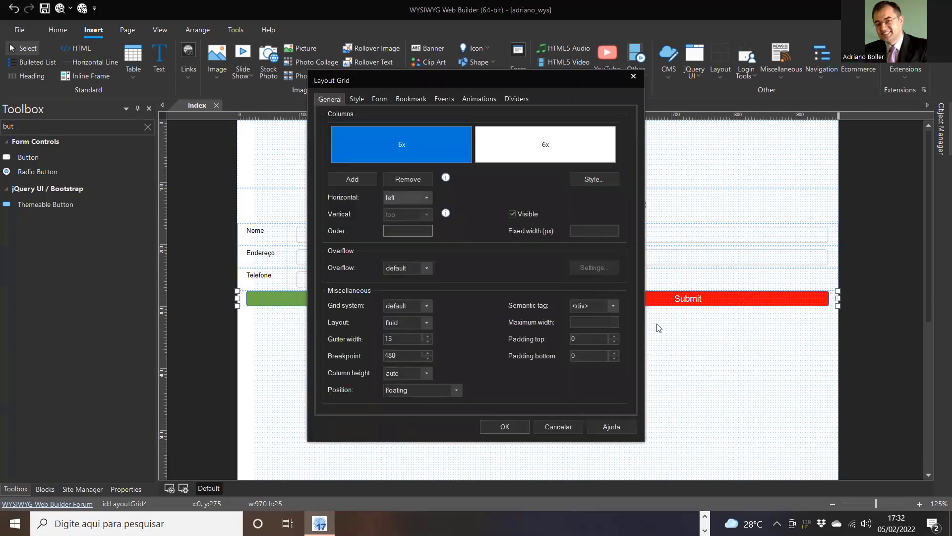
{"action": "double_click", "coordinate": [588, 339]}
{"action": "type", "text": "15"}
{"action": "left_click", "coordinate": [505, 428]}
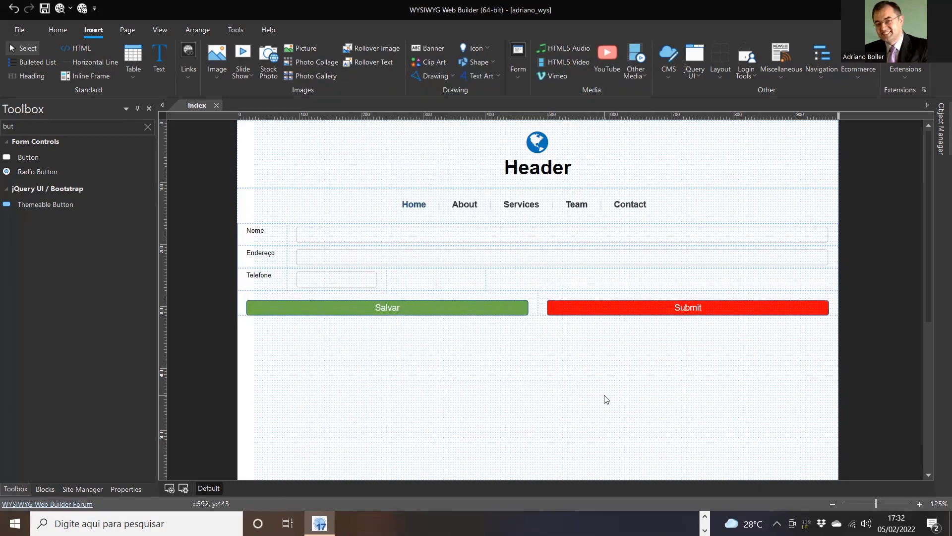
{"action": "key", "text": "F5"}
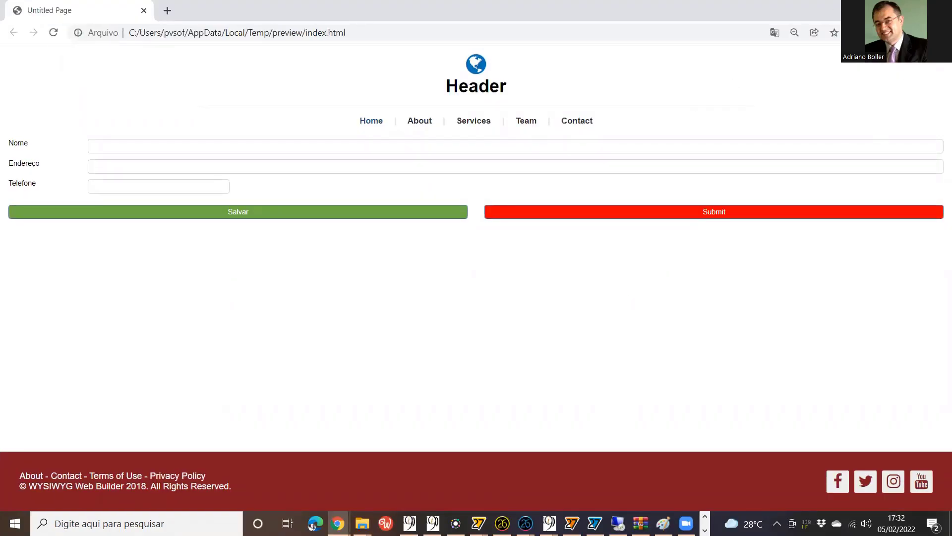
{"action": "key", "text": "alt+Tab"}
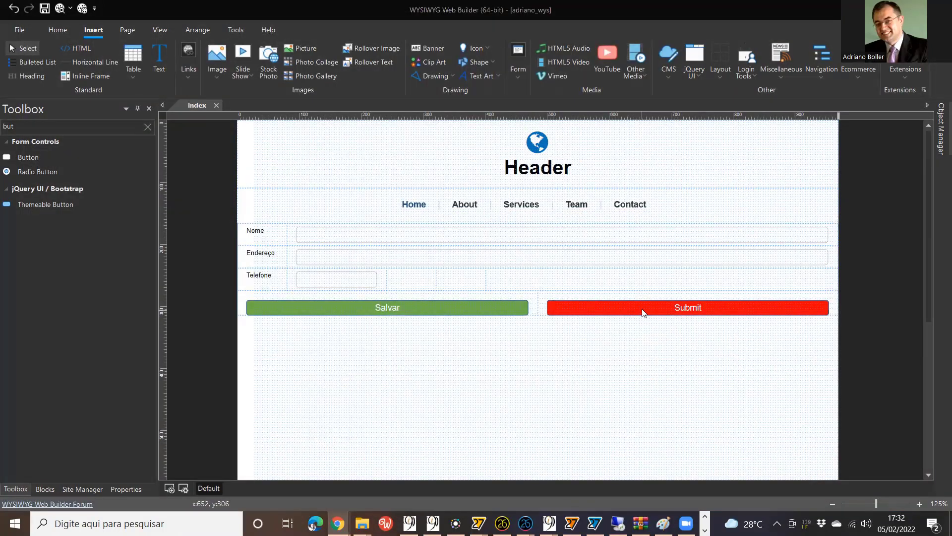
Step: Change the red Submit button's label to Cancelar
{"action": "double_click", "coordinate": [641, 309]}
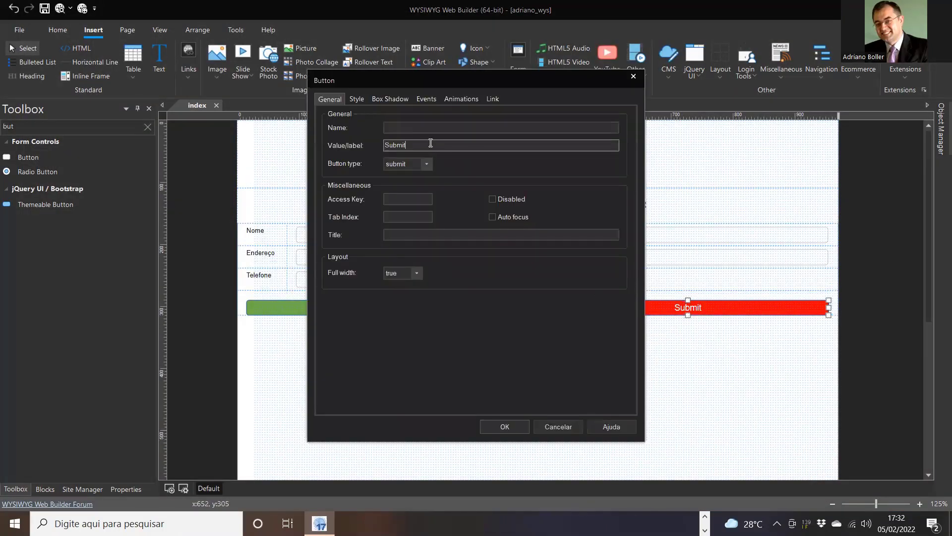
{"action": "double_click", "coordinate": [431, 144]}
{"action": "type", "text": "Cancelar"}
Step: Add an onclick event to the red button that runs the JavaScript rot_limpar_campos();
{"action": "left_click", "coordinate": [427, 100]}
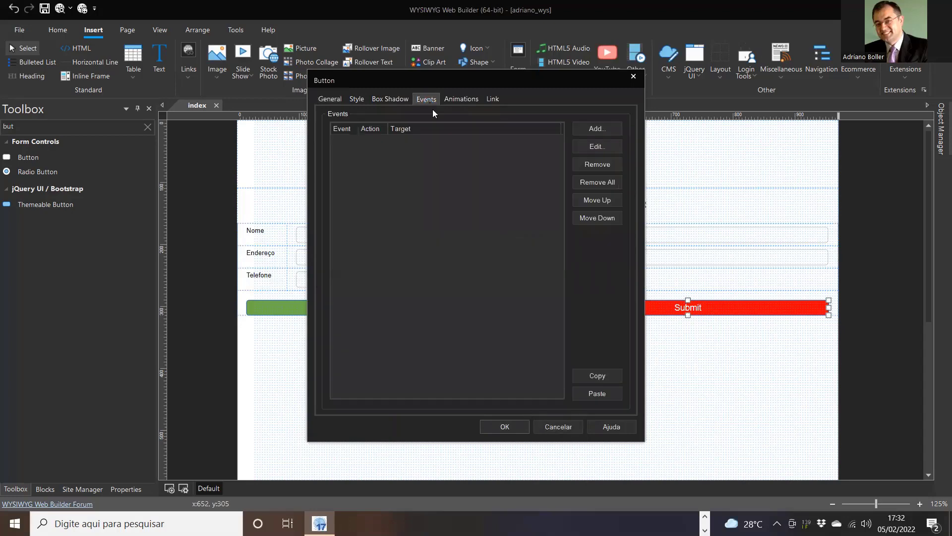
{"action": "left_click", "coordinate": [597, 129]}
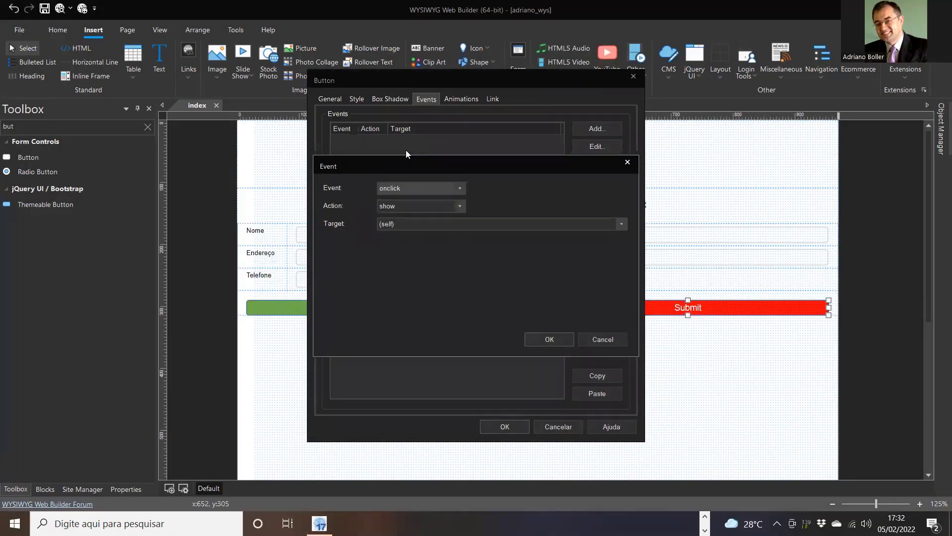
{"action": "left_click", "coordinate": [395, 205]}
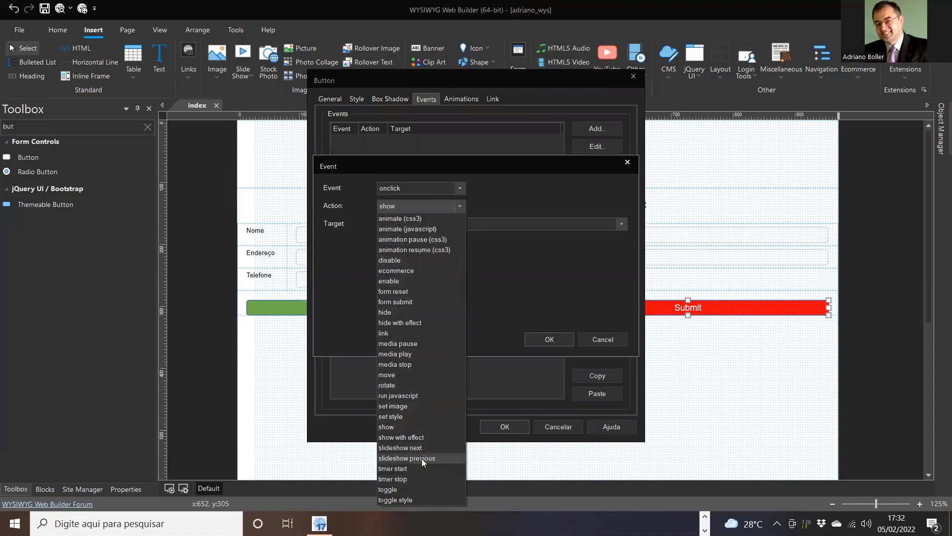
{"action": "left_click", "coordinate": [418, 396]}
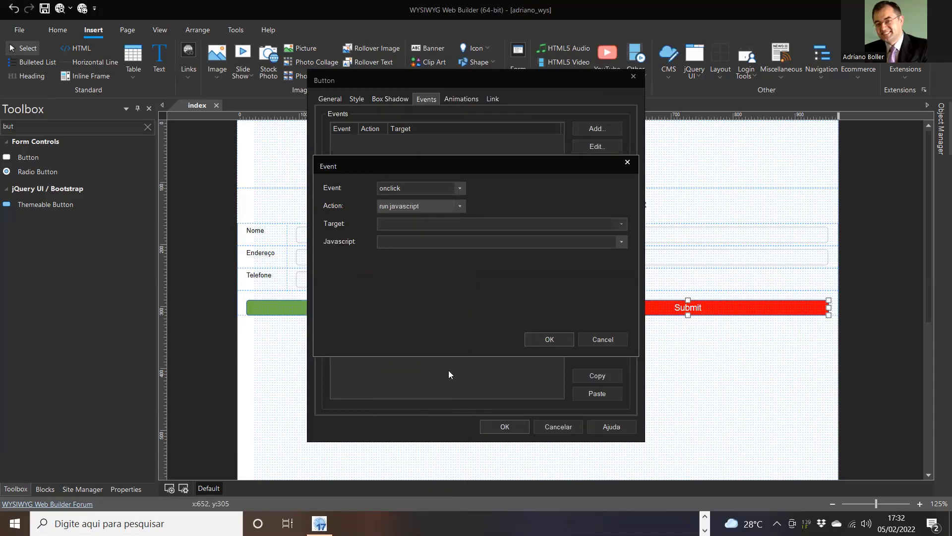
{"action": "left_click", "coordinate": [401, 243]}
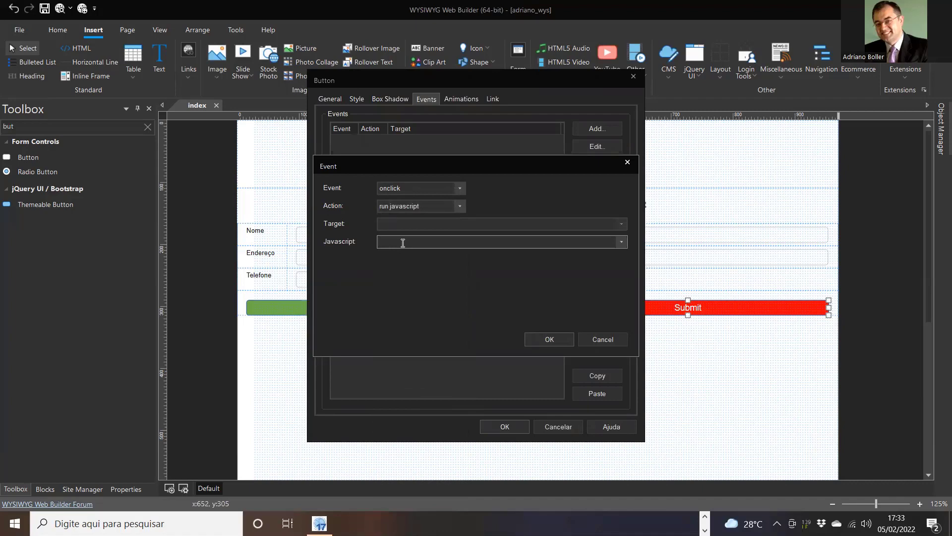
{"action": "type", "text": "rot_limpar_campos();"}
{"action": "key", "text": "Return"}
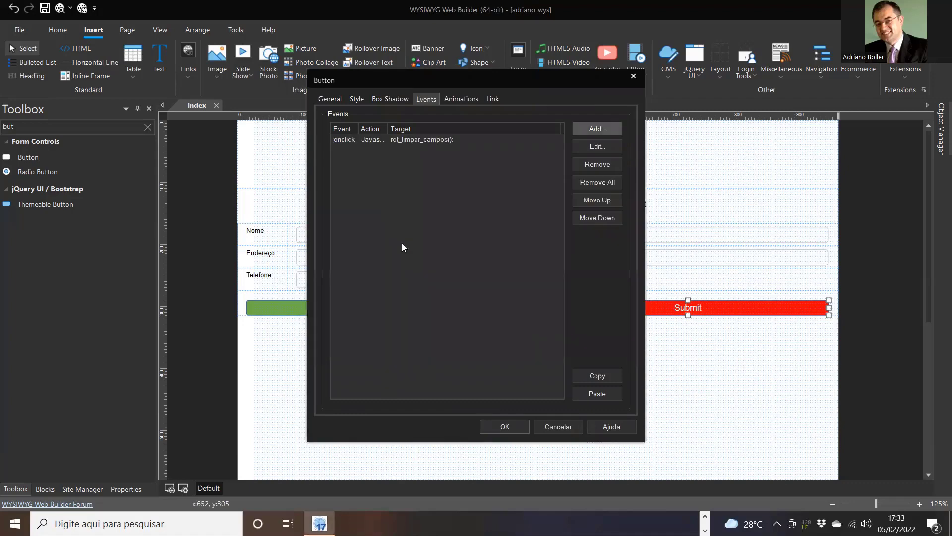
{"action": "left_click", "coordinate": [506, 426]}
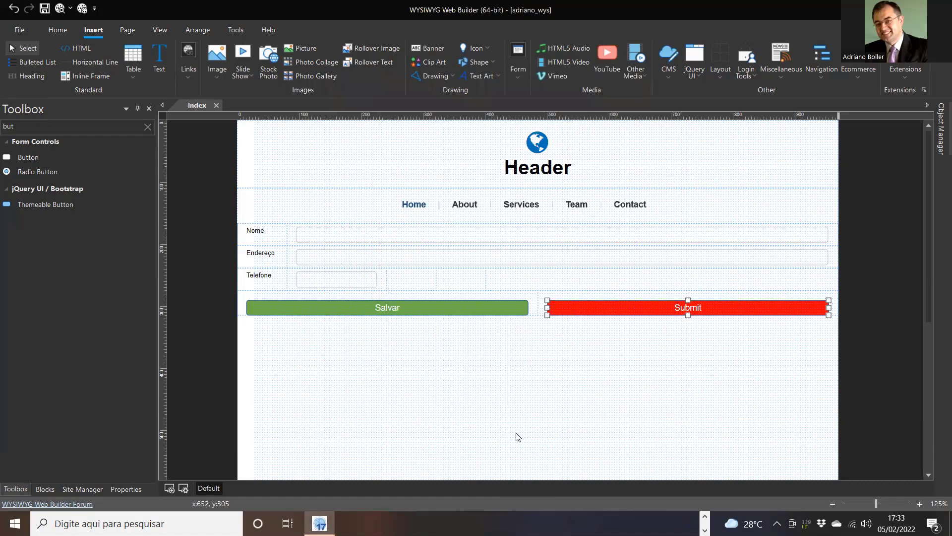
Step: Add an onclick event to the Salvar button that runs the JavaScript rot_salvar();
{"action": "double_click", "coordinate": [429, 311]}
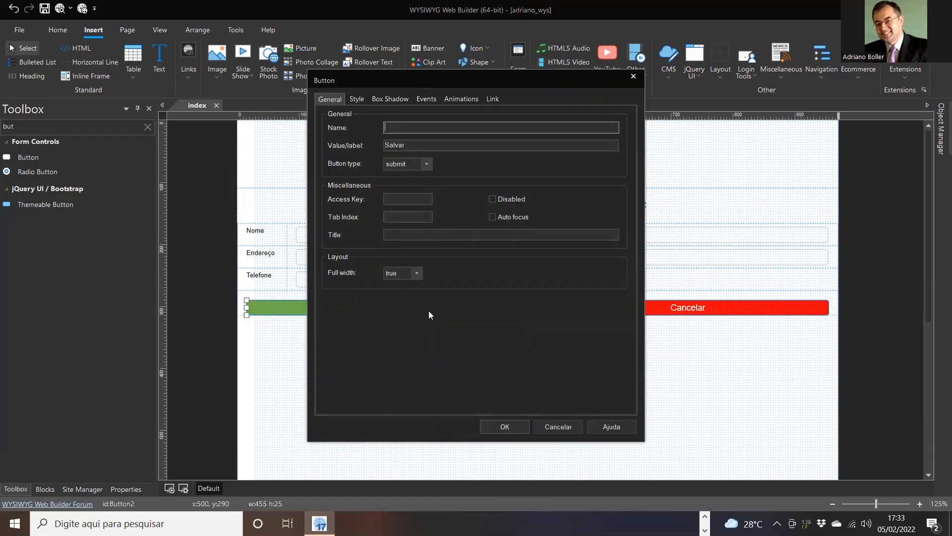
{"action": "left_click", "coordinate": [427, 100]}
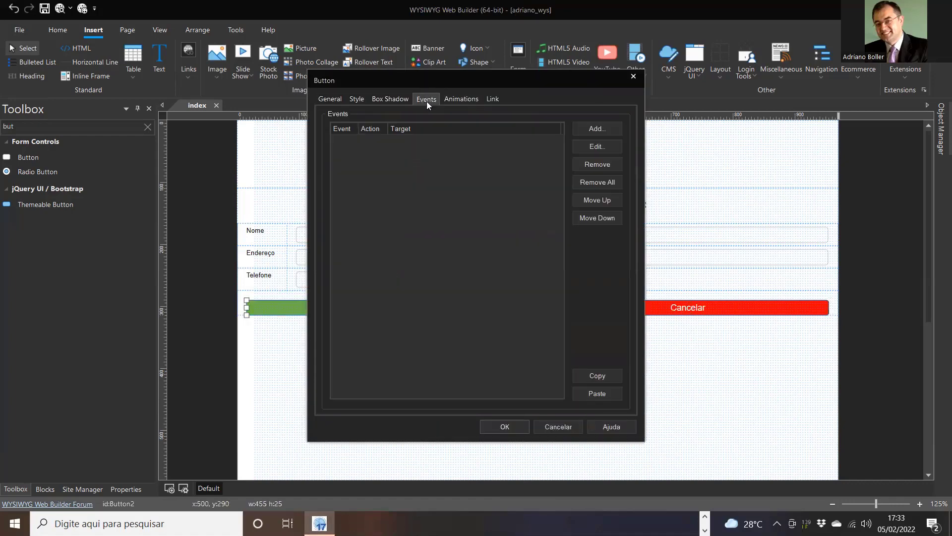
{"action": "left_click", "coordinate": [597, 128]}
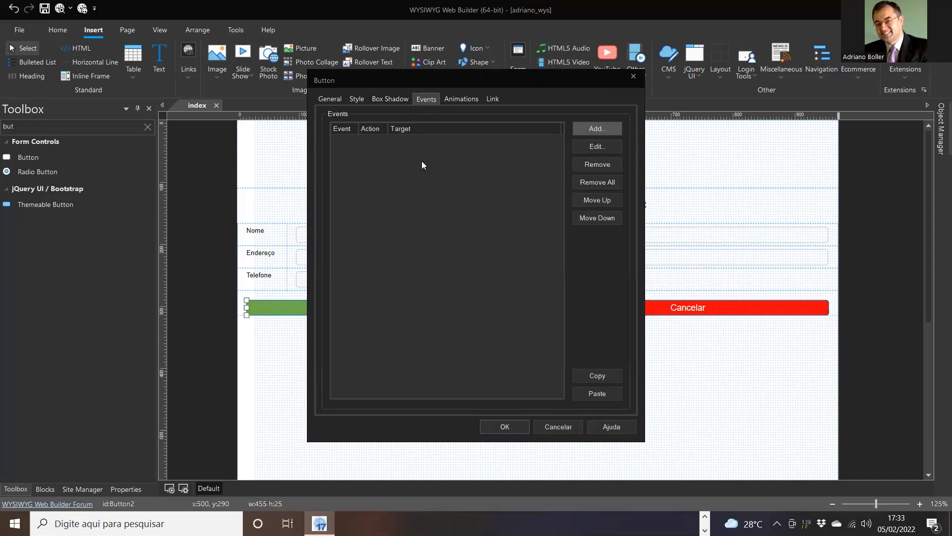
{"action": "double_click", "coordinate": [413, 229]}
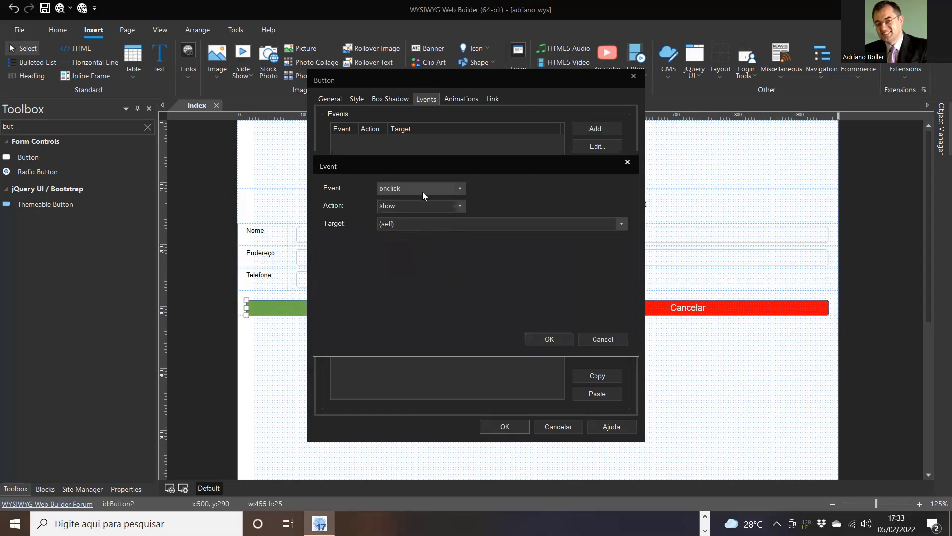
{"action": "left_click", "coordinate": [438, 206]}
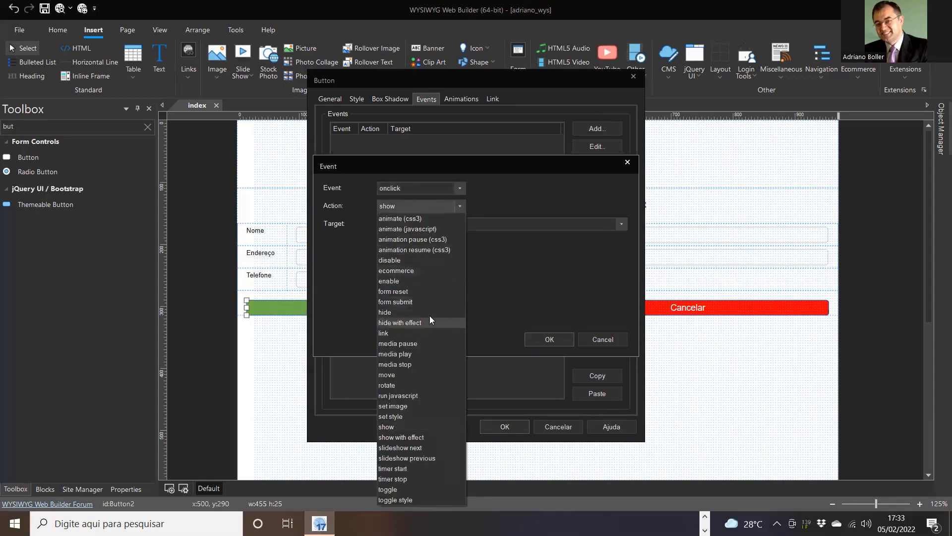
{"action": "left_click", "coordinate": [442, 396]}
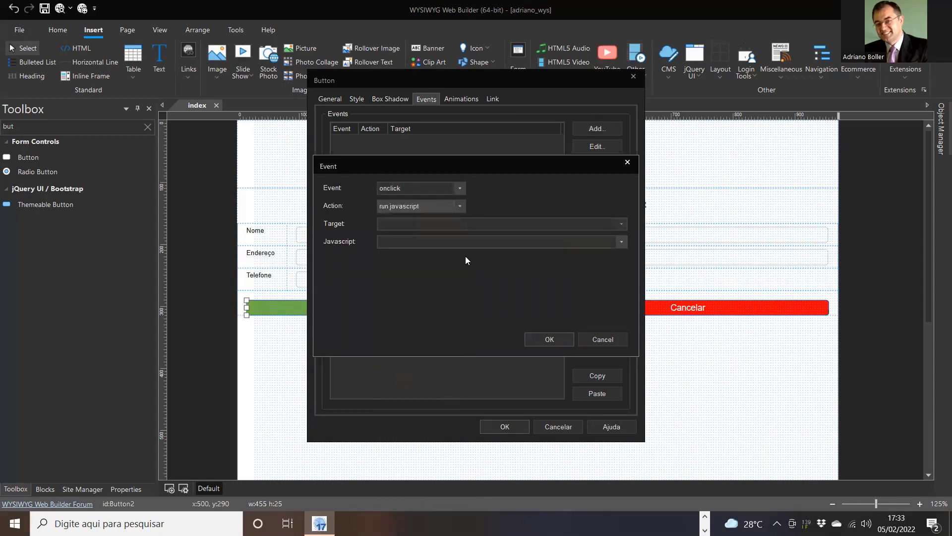
{"action": "left_click", "coordinate": [458, 242]}
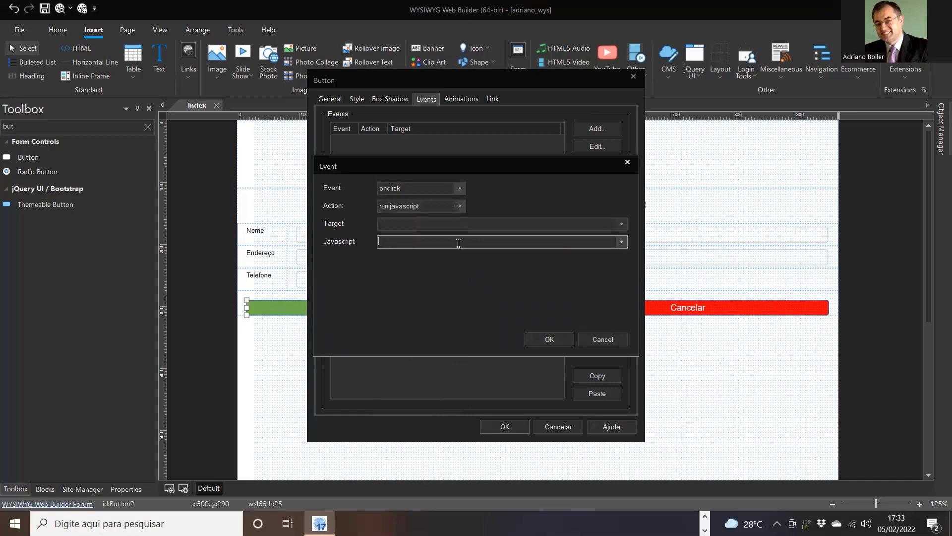
{"action": "type", "text": "rot_salvar();"}
{"action": "key", "text": "Return"}
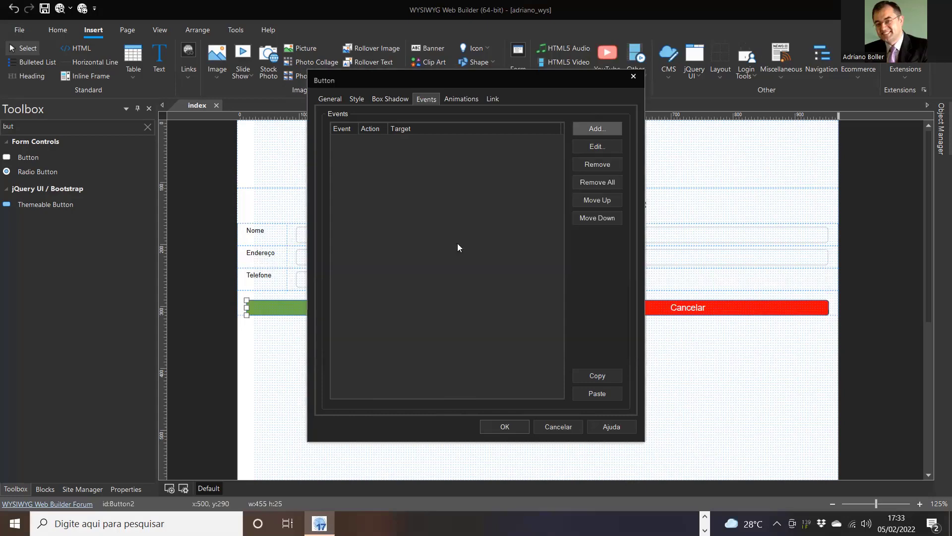
{"action": "left_click", "coordinate": [519, 428]}
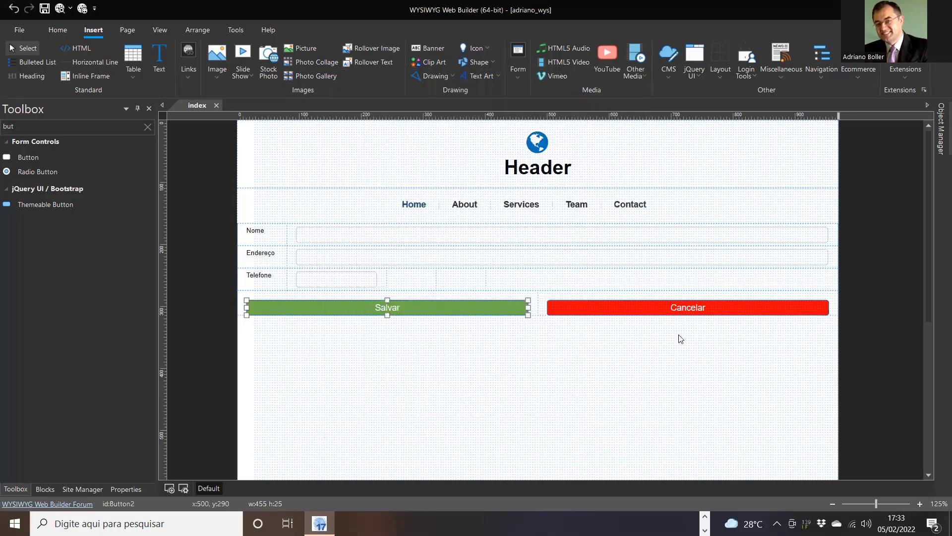
Step: Review the events assigned to the Cancelar button and close its properties
{"action": "double_click", "coordinate": [679, 309]}
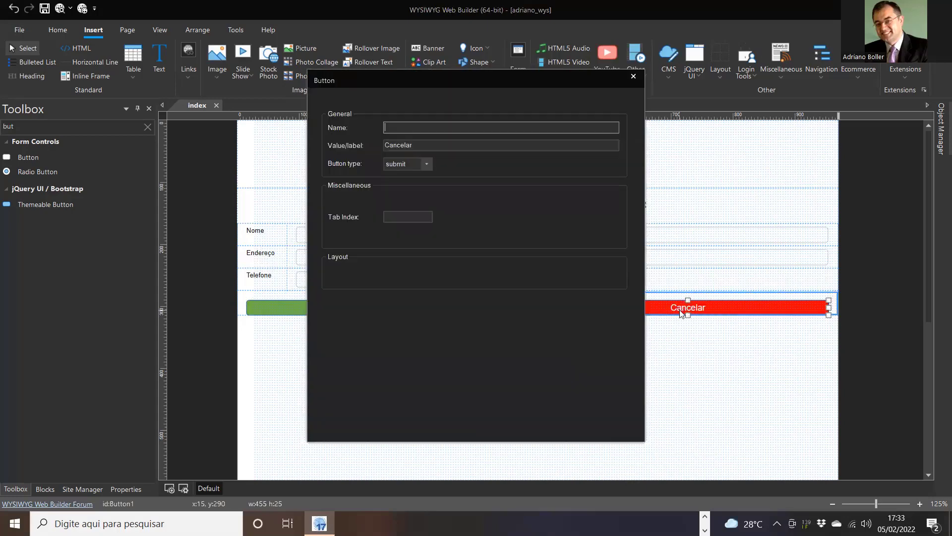
{"action": "left_click", "coordinate": [427, 99]}
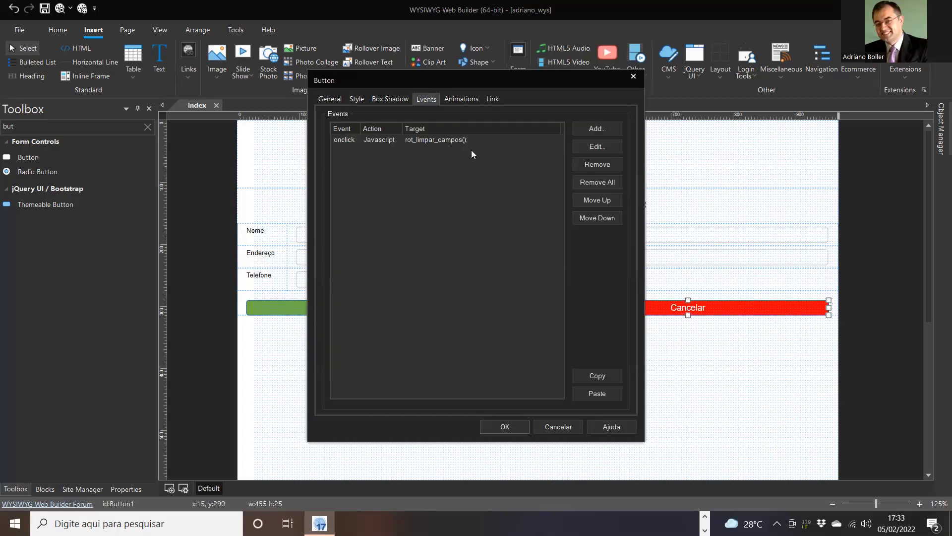
{"action": "left_click", "coordinate": [501, 427]}
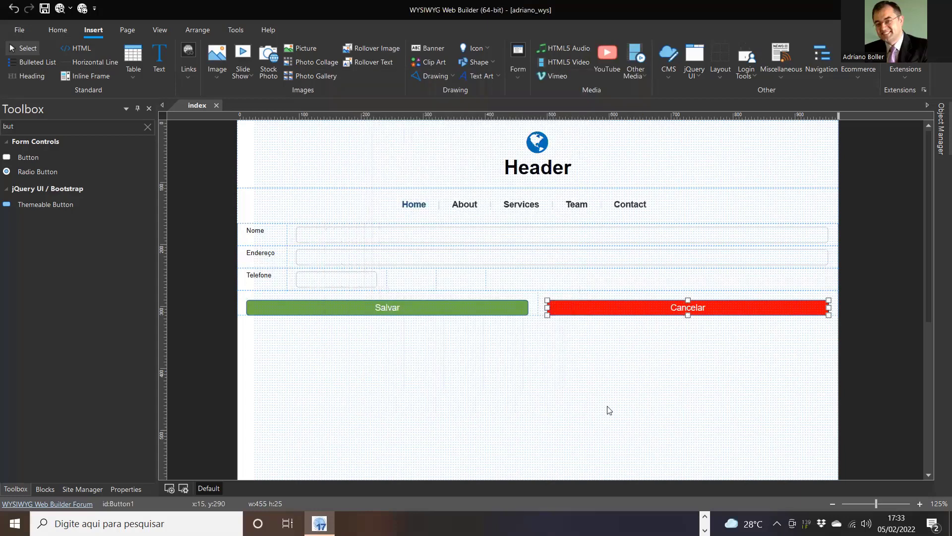
{"action": "left_click", "coordinate": [609, 410]}
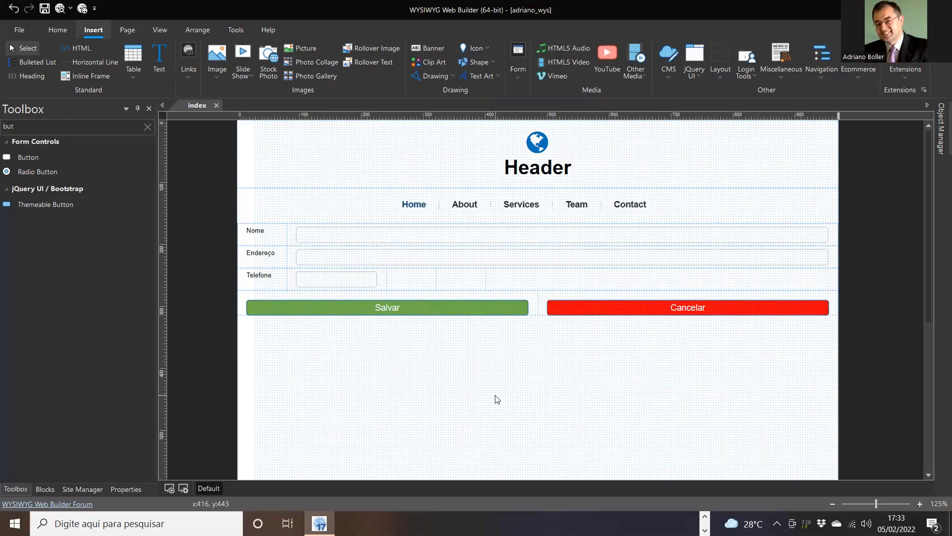
Step: Open the web site publishing settings
{"action": "key", "text": "alt+Tab"}
{"action": "key", "text": "Escape"}
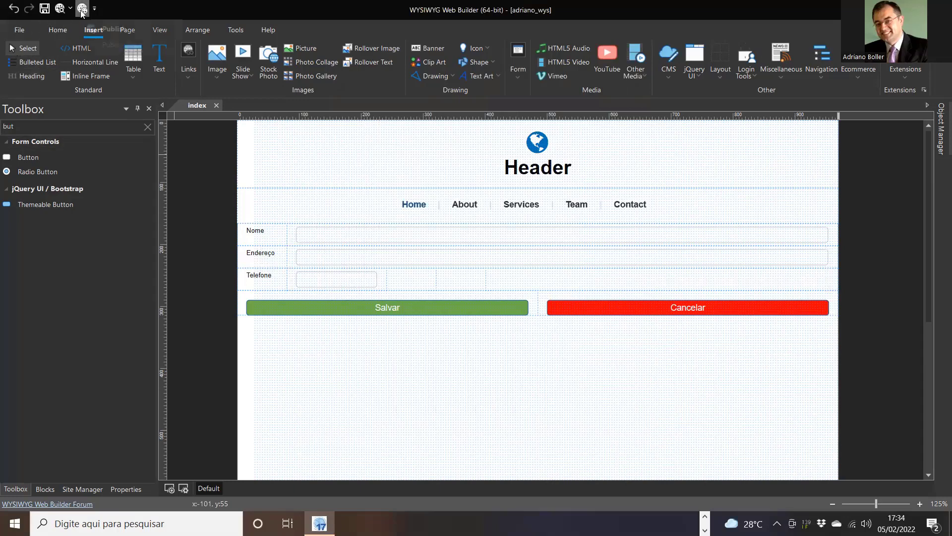
{"action": "key", "text": "ctrl+F5"}
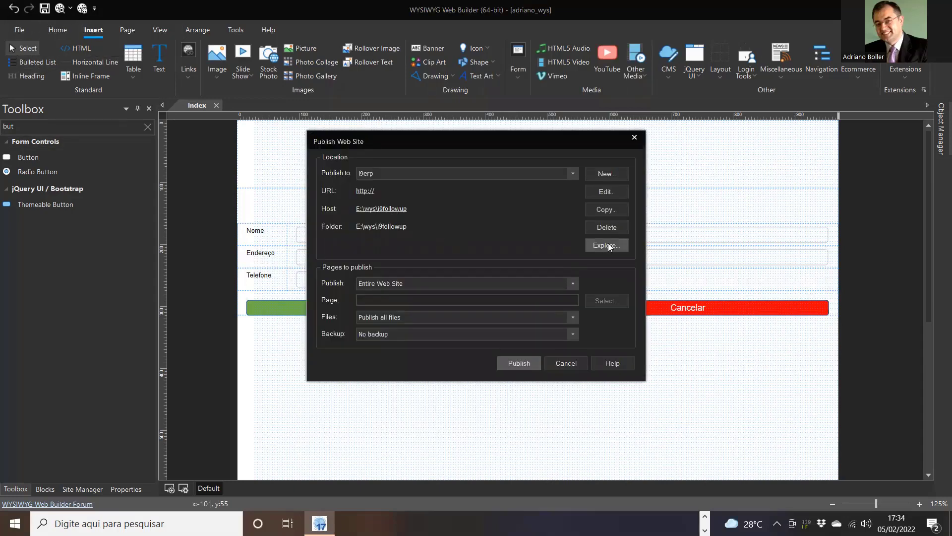
Step: Browse from the publish location's host folder up to E:\wys and create a new folder named adriano
{"action": "left_click", "coordinate": [397, 214]}
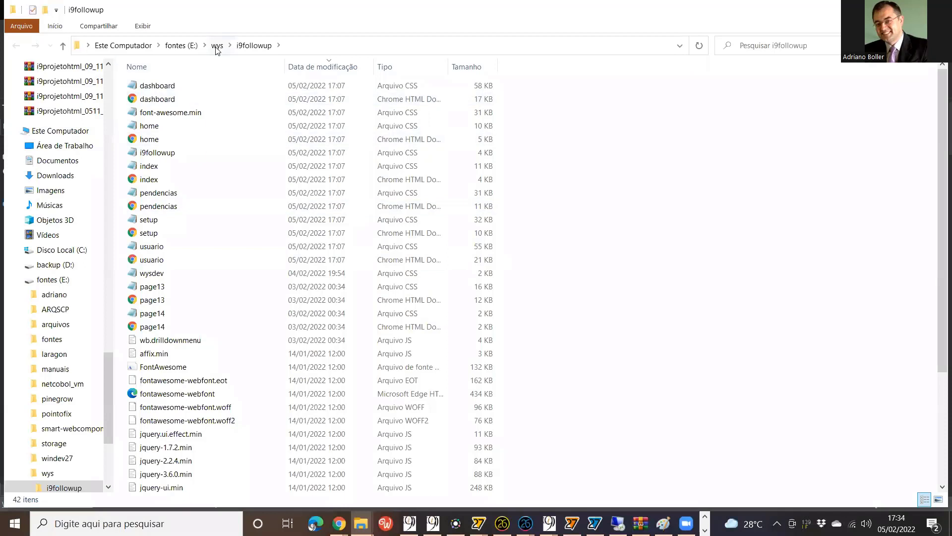
{"action": "left_click", "coordinate": [217, 46]}
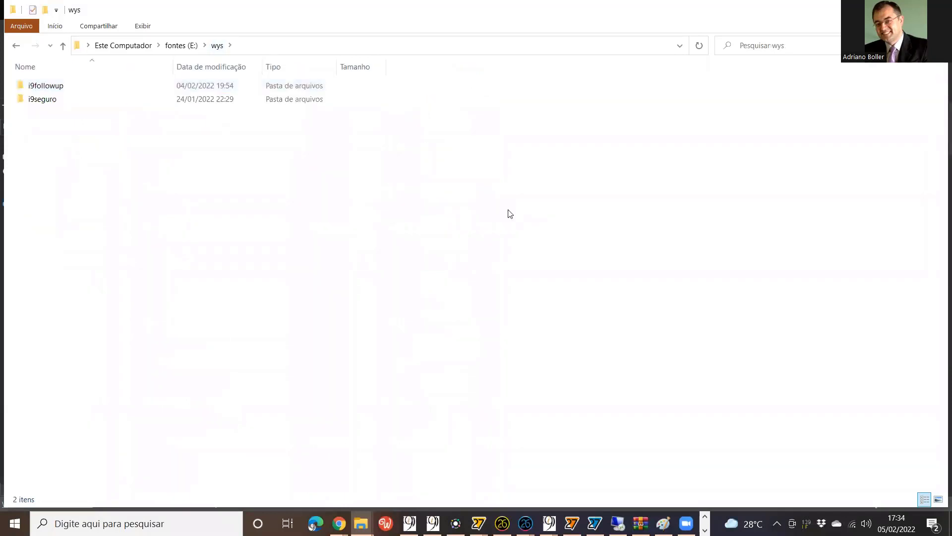
{"action": "right_click", "coordinate": [510, 214]}
{"action": "mouse_move", "coordinate": [662, 441]}
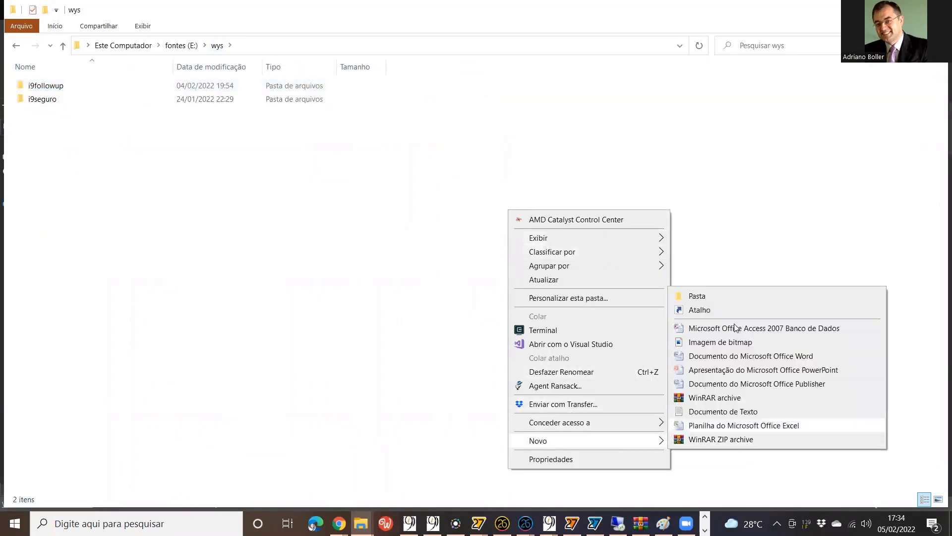
{"action": "left_click", "coordinate": [720, 299]}
{"action": "type", "text": "adriano"}
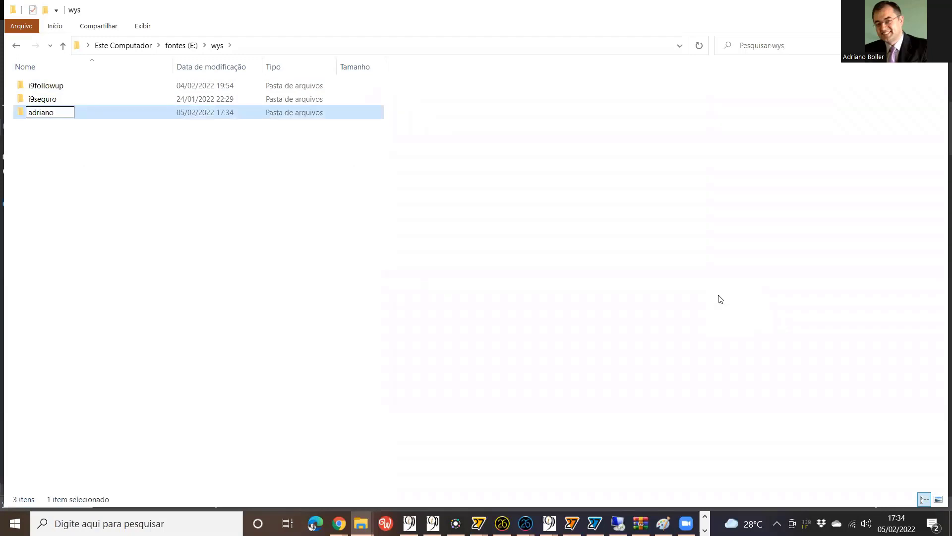
{"action": "key", "text": "Return"}
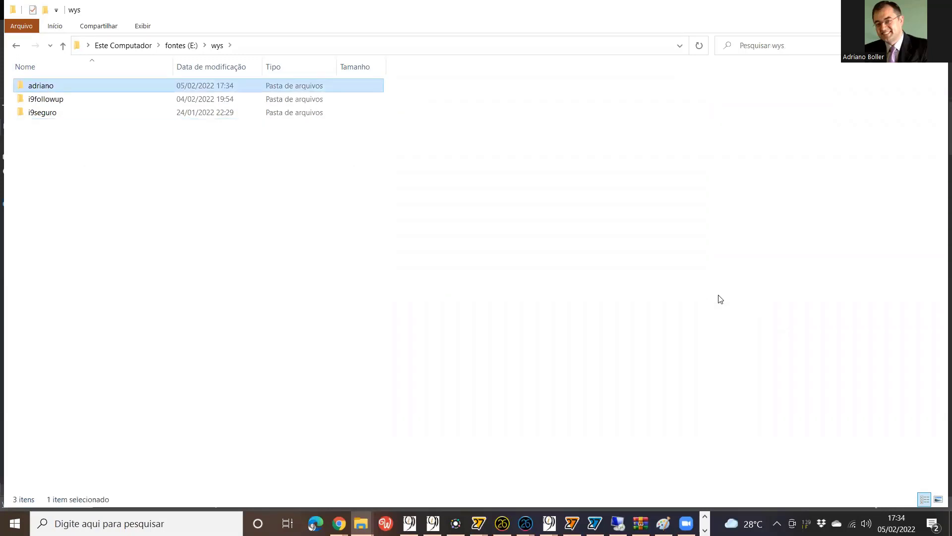
{"action": "key", "text": "Return"}
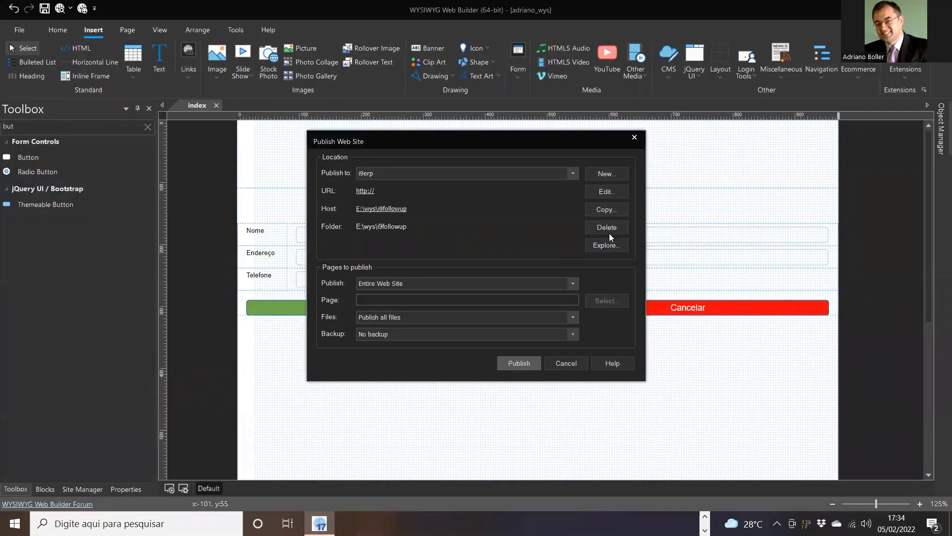
Step: Change the i9erp publish location's folder to E:\wys\adriano and publish the entire web site there
{"action": "left_click", "coordinate": [612, 189]}
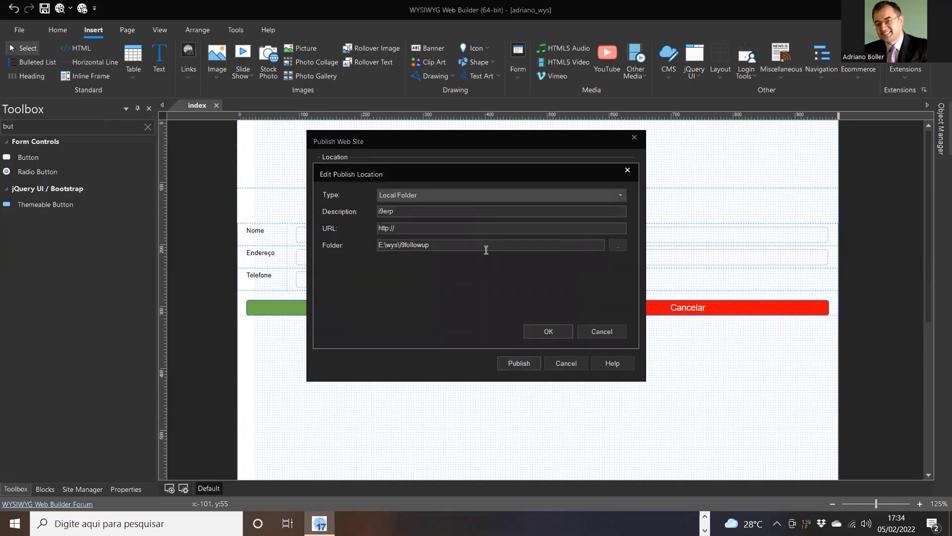
{"action": "left_click_drag", "start_coordinate": [485, 247], "coordinate": [400, 246]}
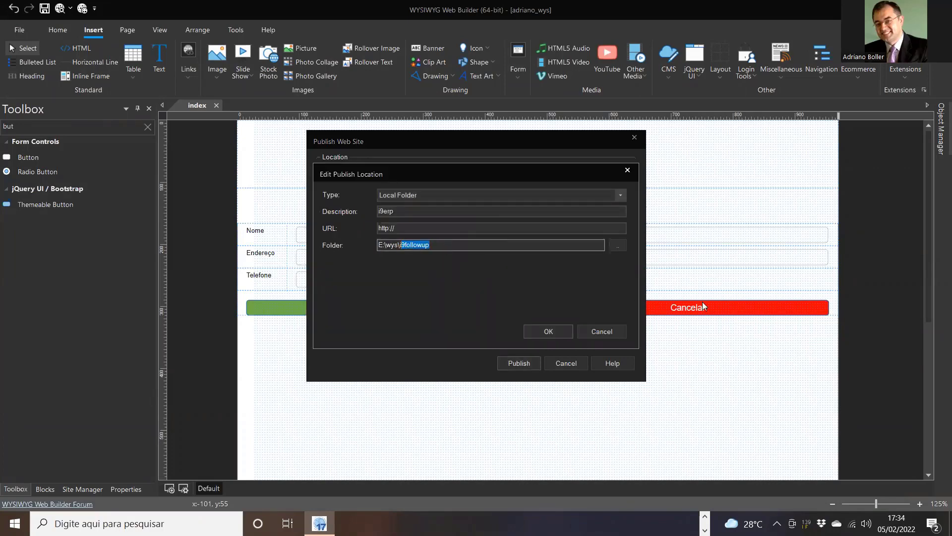
{"action": "type", "text": "adriano"}
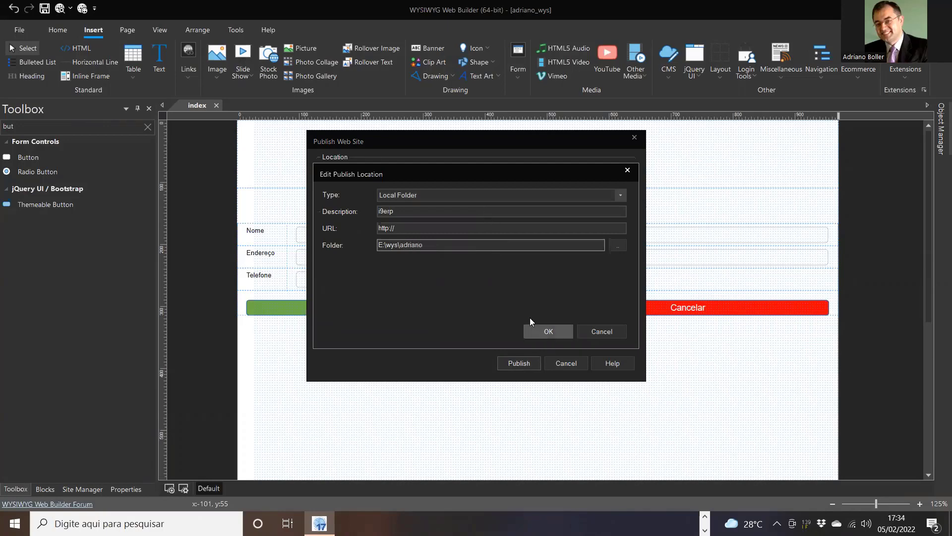
{"action": "left_click", "coordinate": [546, 335]}
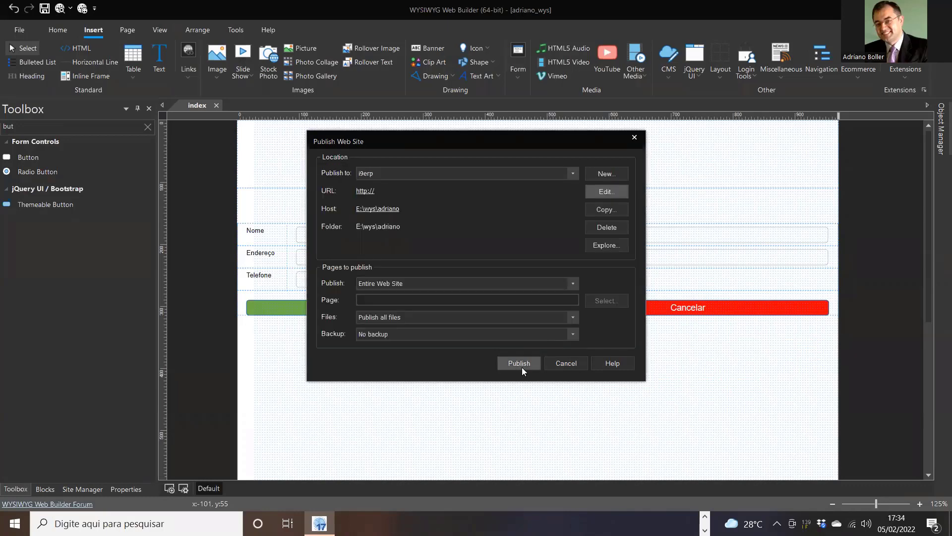
{"action": "left_click", "coordinate": [524, 368]}
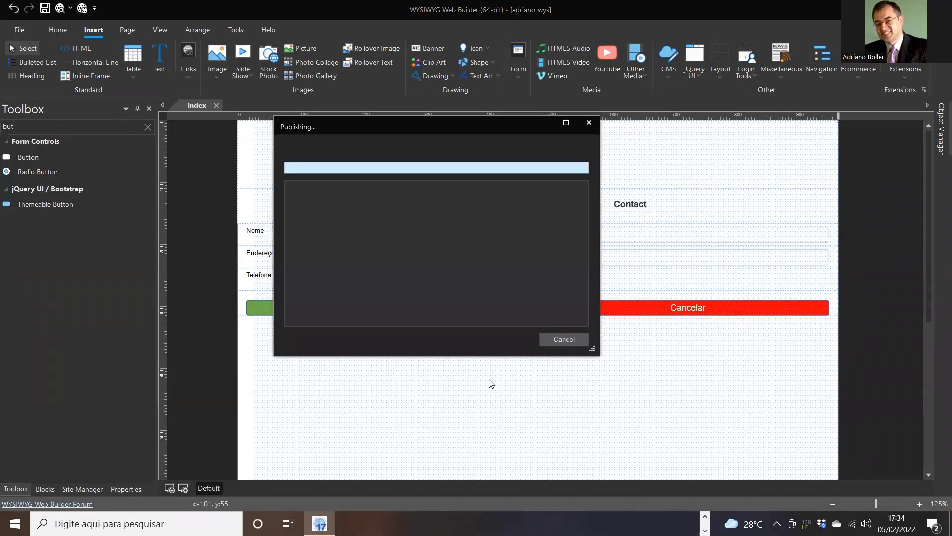
{"action": "left_click", "coordinate": [559, 340]}
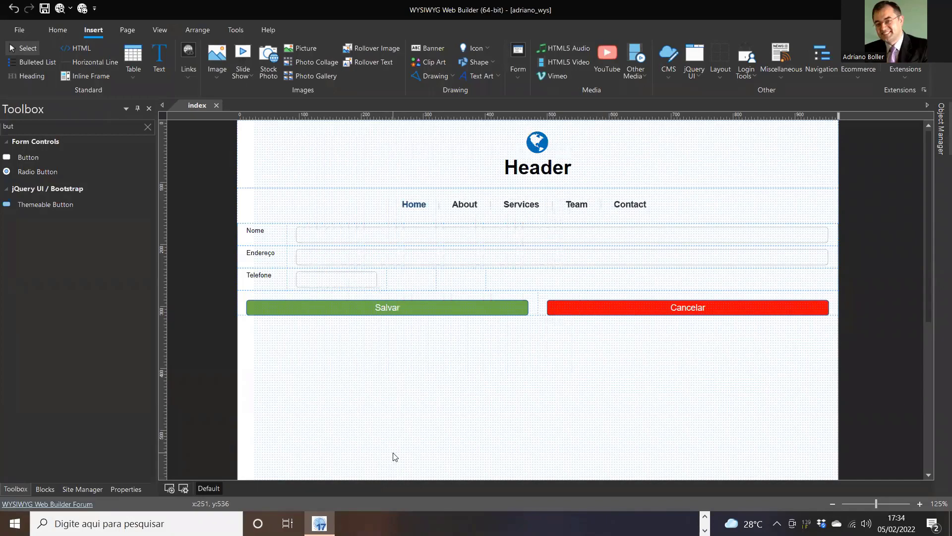
Step: Switch to the File Explorer window showing pvs and open e:\wys\adriano to check the published files
{"action": "key", "text": "alt+Tab"}
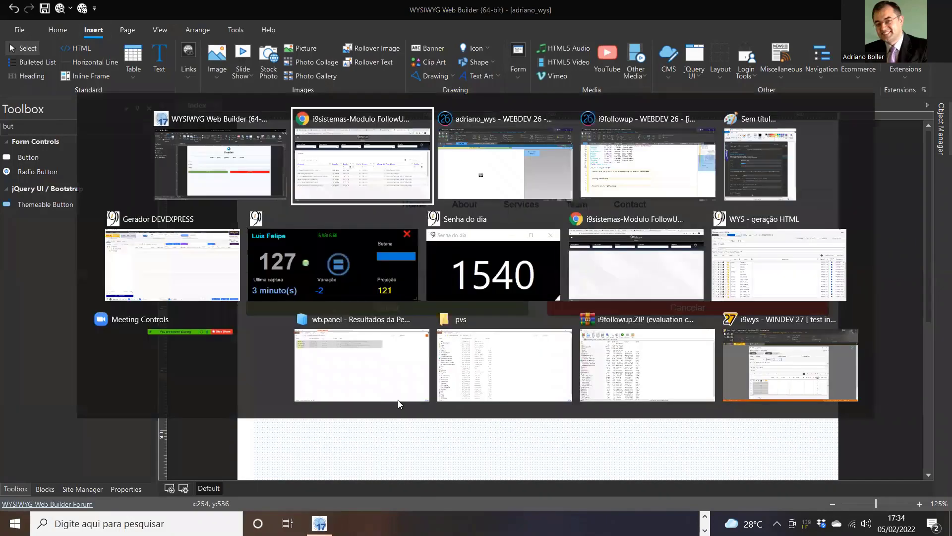
{"action": "key", "text": "Escape"}
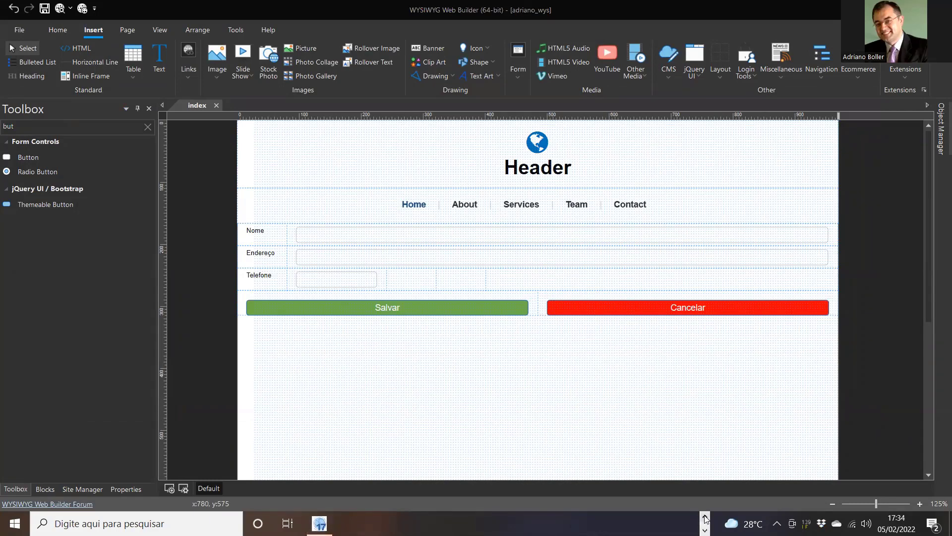
{"action": "mouse_move", "coordinate": [361, 523]}
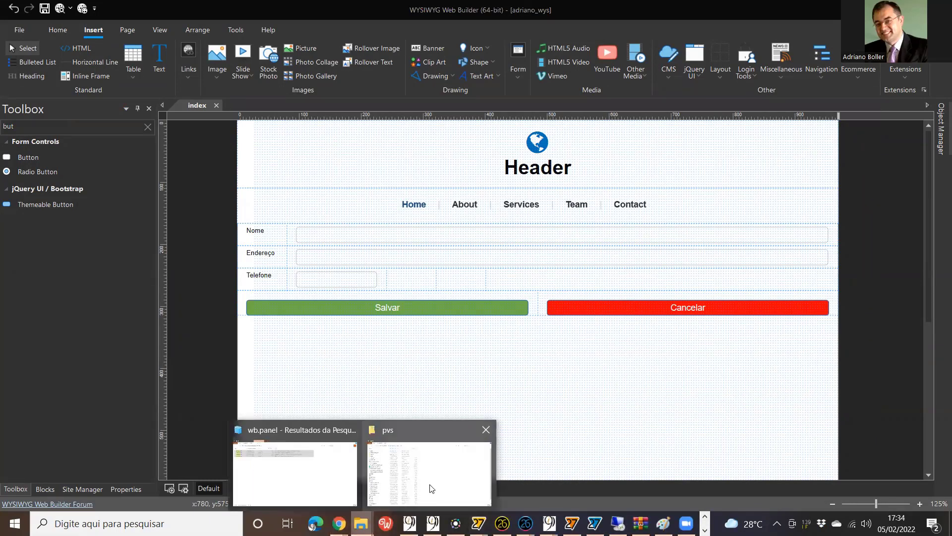
{"action": "left_click", "coordinate": [429, 485]}
{"action": "left_click", "coordinate": [360, 42]}
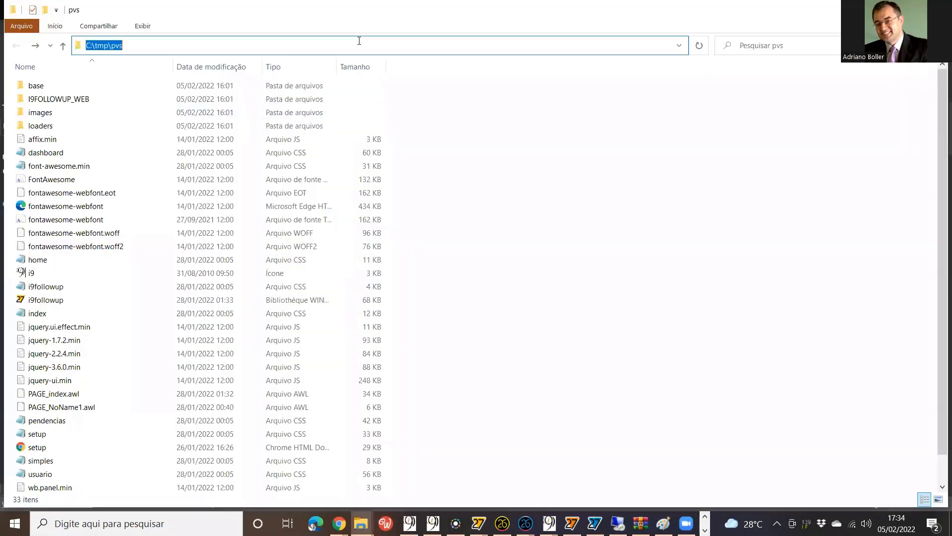
{"action": "type", "text": "e:\\wy"}
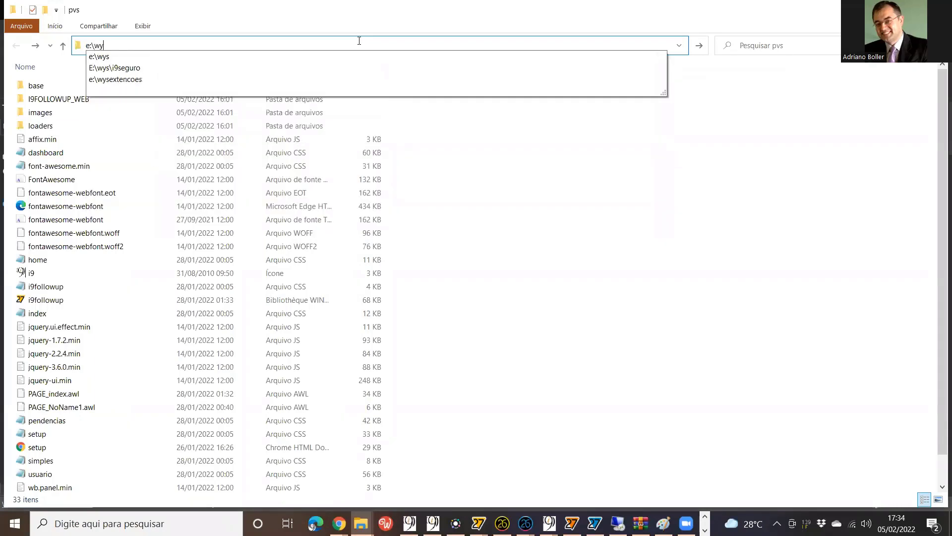
{"action": "type", "text": "s\\adriano"}
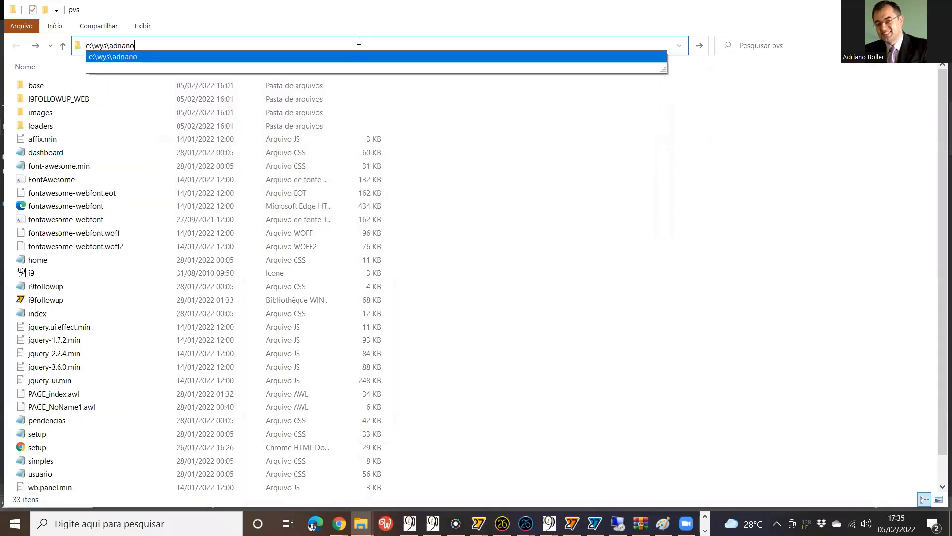
{"action": "key", "text": "Return"}
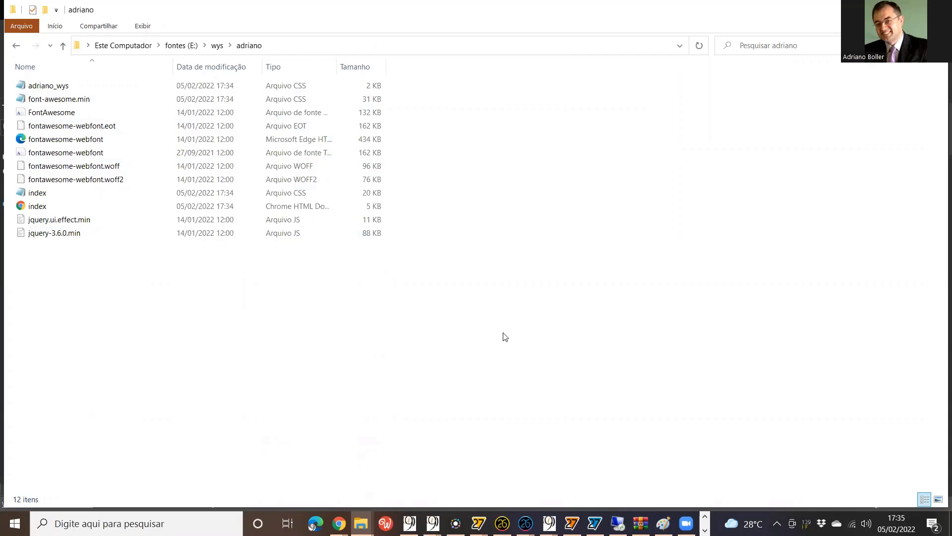
Step: Switch to WYS - geração HTML and save the adriano_wys project, keeping its own Processar value of 1 in the data conflict
{"action": "key", "text": "alt+Tab"}
{"action": "key", "text": "alt+Tab"}
{"action": "key", "text": "alt+Tab"}
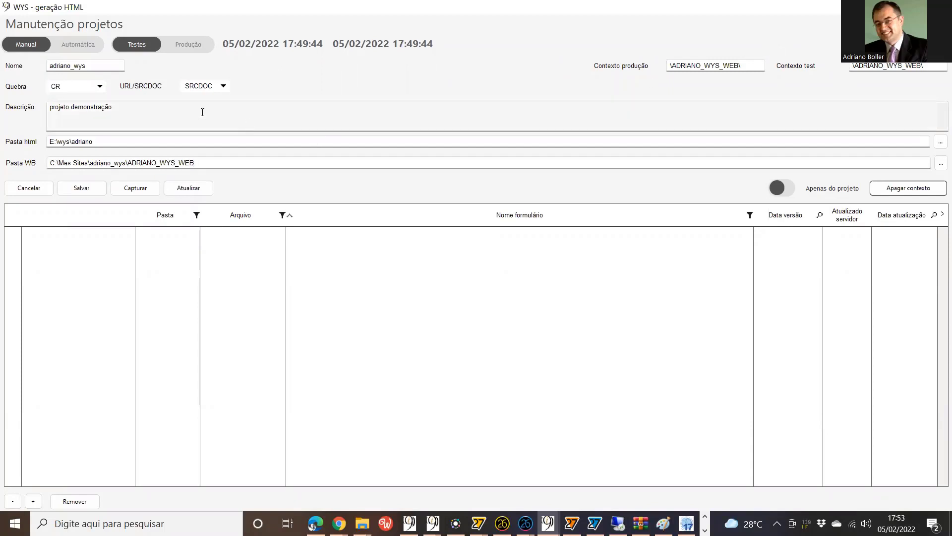
{"action": "left_click", "coordinate": [88, 191]}
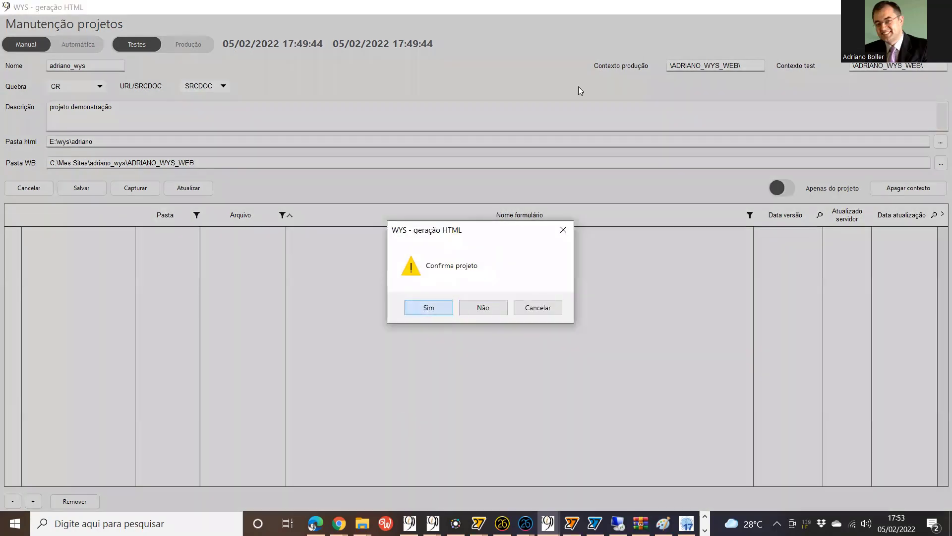
{"action": "left_click", "coordinate": [422, 311]}
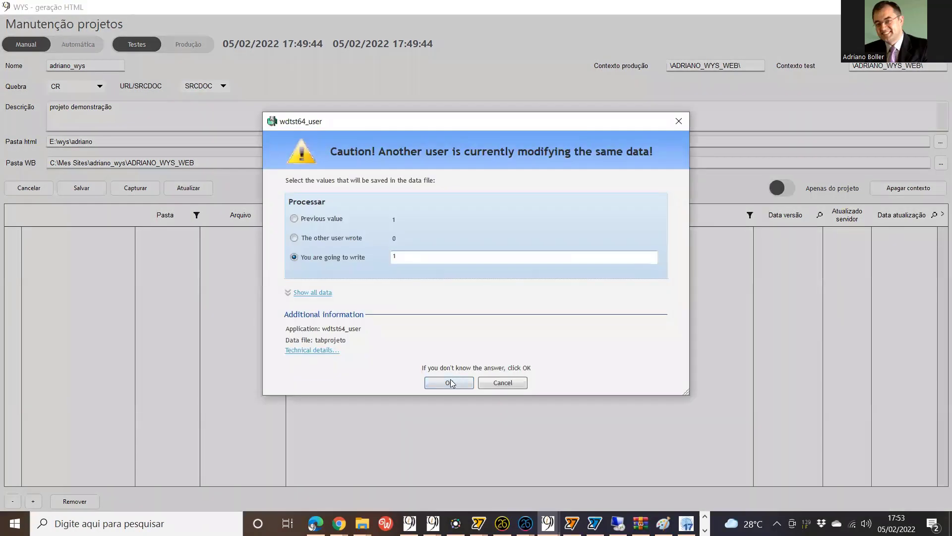
{"action": "left_click", "coordinate": [449, 382]}
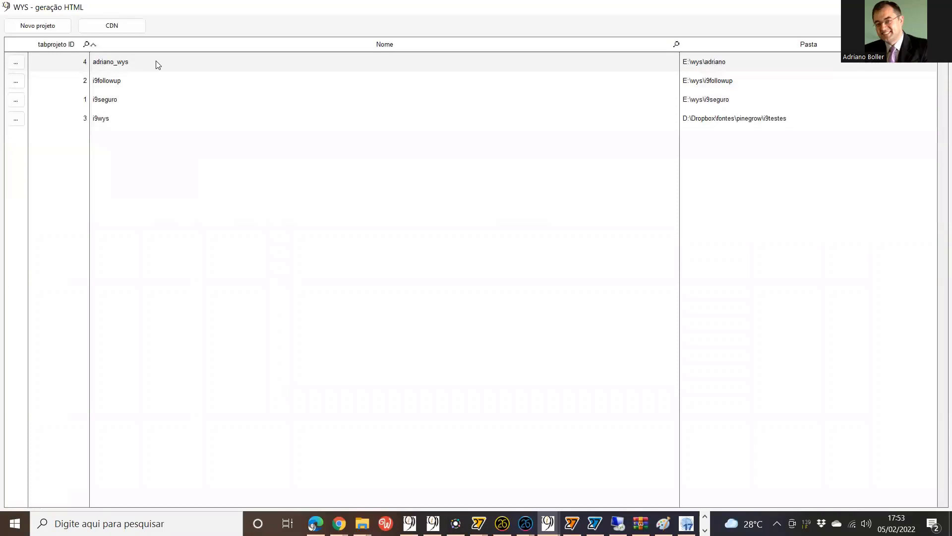
Step: Reopen the adriano_wys project, check its HTML folder, WB folder and production context, and capture its published files
{"action": "double_click", "coordinate": [126, 63]}
{"action": "left_click", "coordinate": [206, 85]}
{"action": "left_click", "coordinate": [206, 86]}
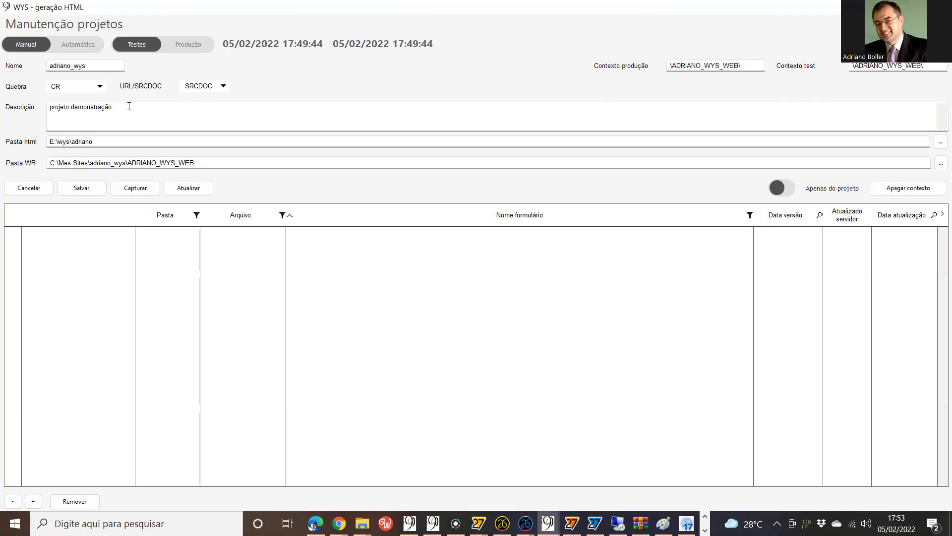
{"action": "left_click", "coordinate": [115, 142]}
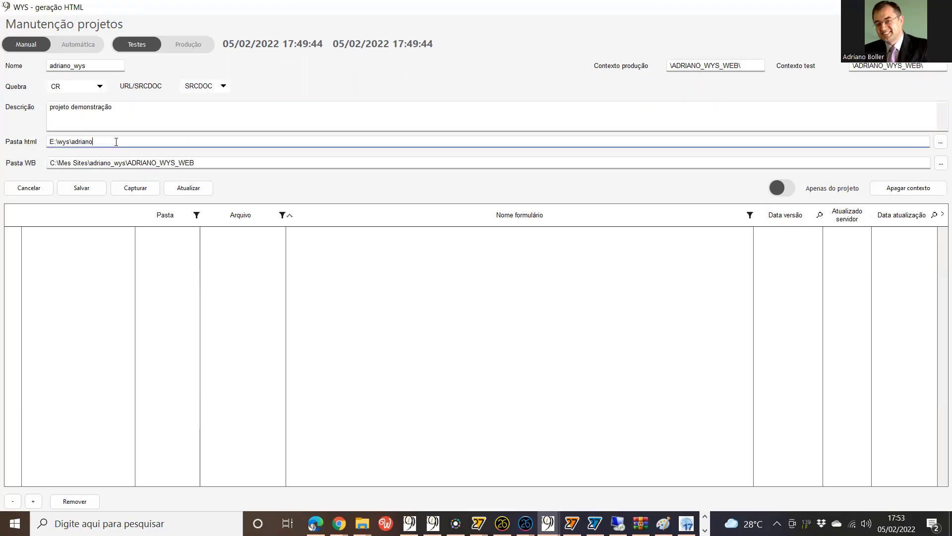
{"action": "left_click", "coordinate": [217, 159]}
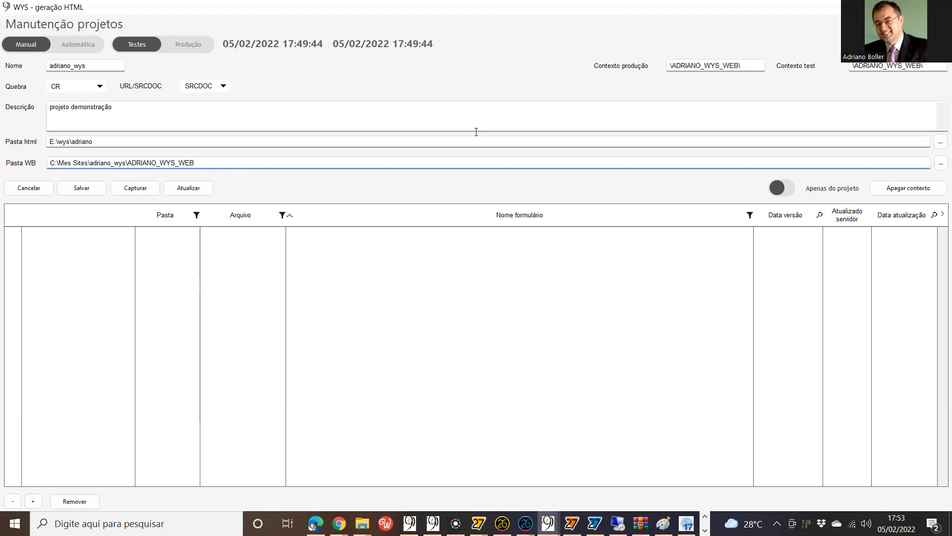
{"action": "left_click", "coordinate": [754, 70]}
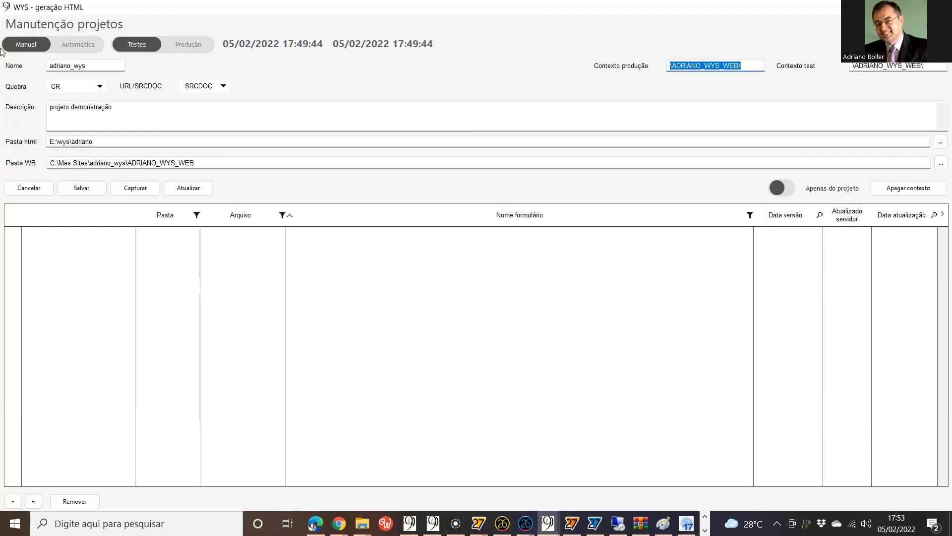
{"action": "left_click", "coordinate": [136, 188]}
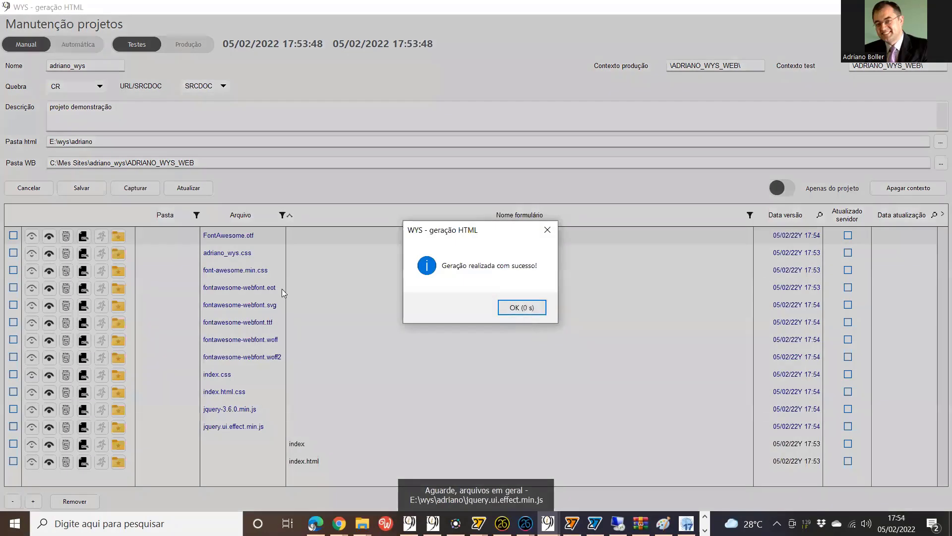
{"action": "left_click", "coordinate": [520, 308]}
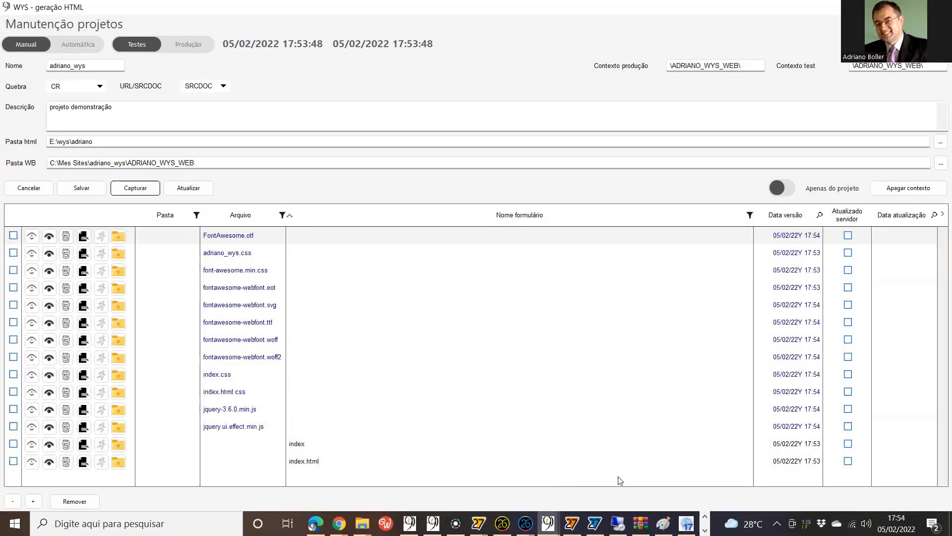
Step: Switch to the adriano_wys project in WEBDEV 26 and run its test in the browser
{"action": "left_click", "coordinate": [525, 523]}
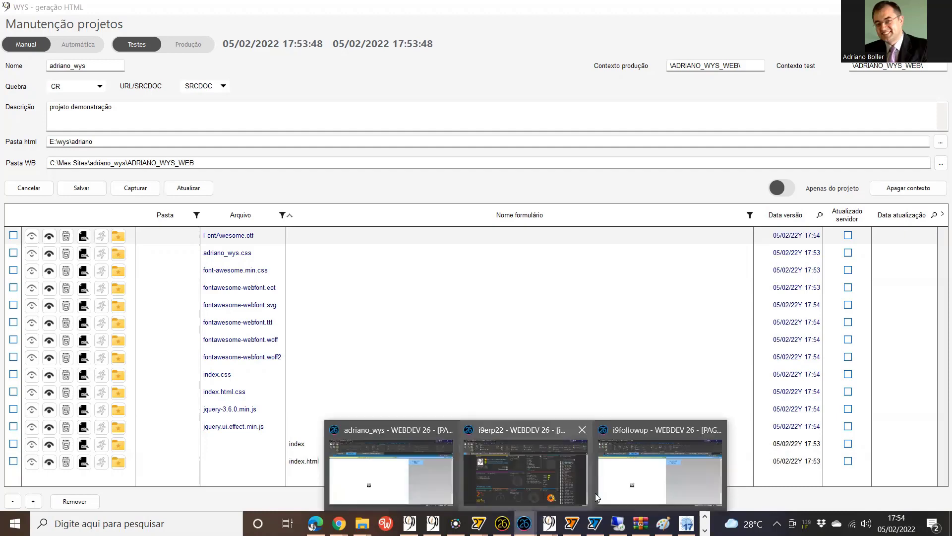
{"action": "left_click", "coordinate": [645, 494]}
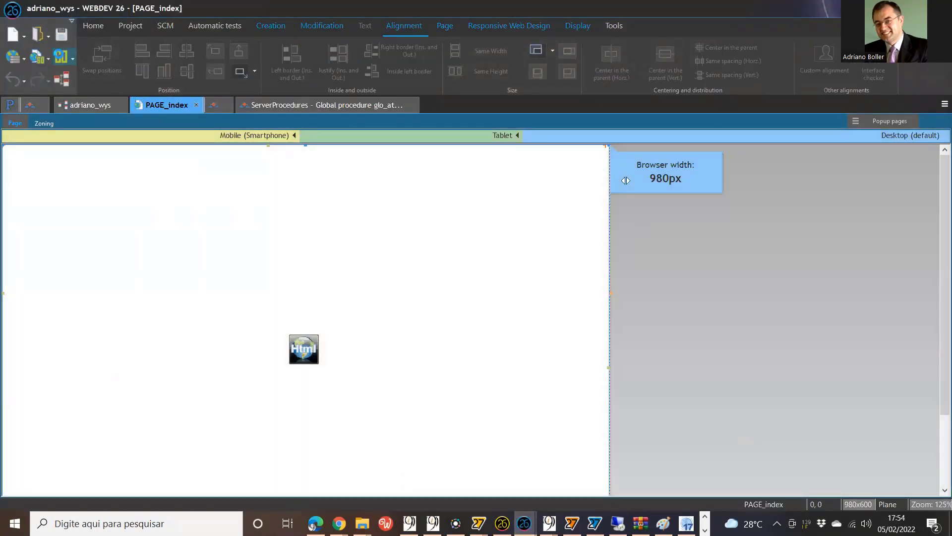
{"action": "key", "text": "F9"}
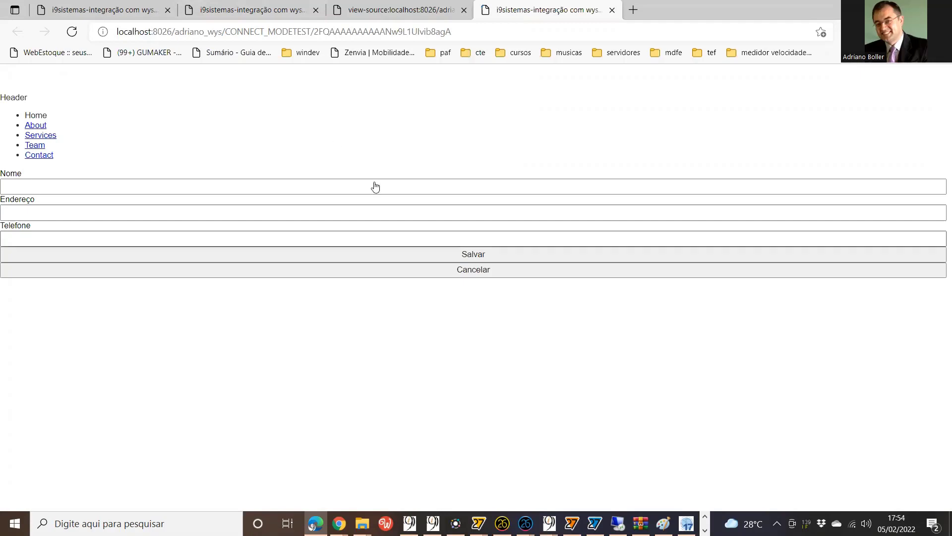
Step: Close the older i9sistemas integration test tab and the page source tab in the browser
{"action": "left_click", "coordinate": [377, 9]}
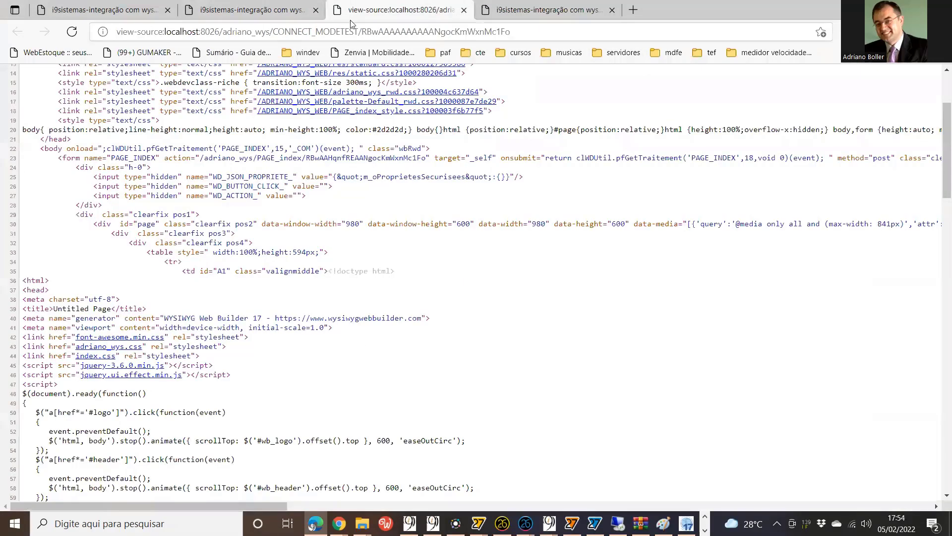
{"action": "left_click", "coordinate": [278, 10]}
{"action": "left_click", "coordinate": [315, 10]}
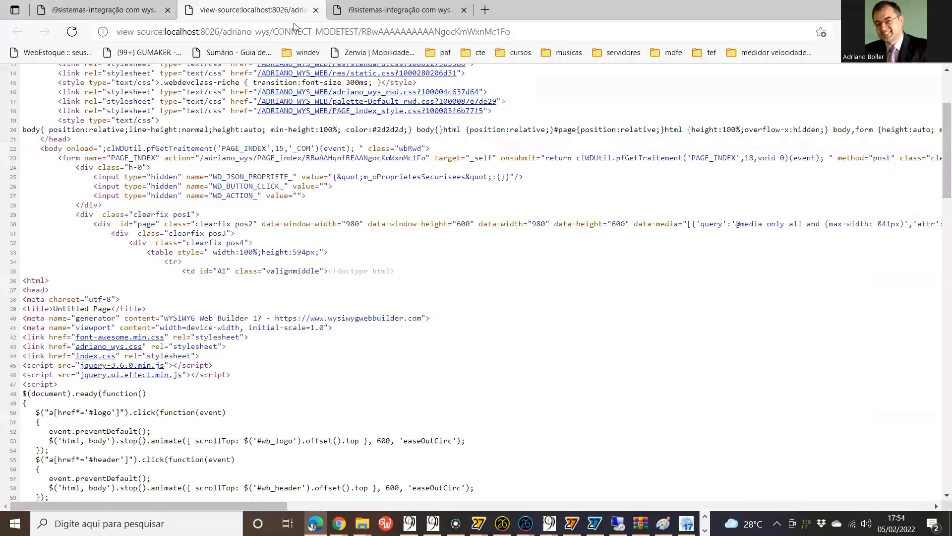
{"action": "left_click", "coordinate": [315, 10]}
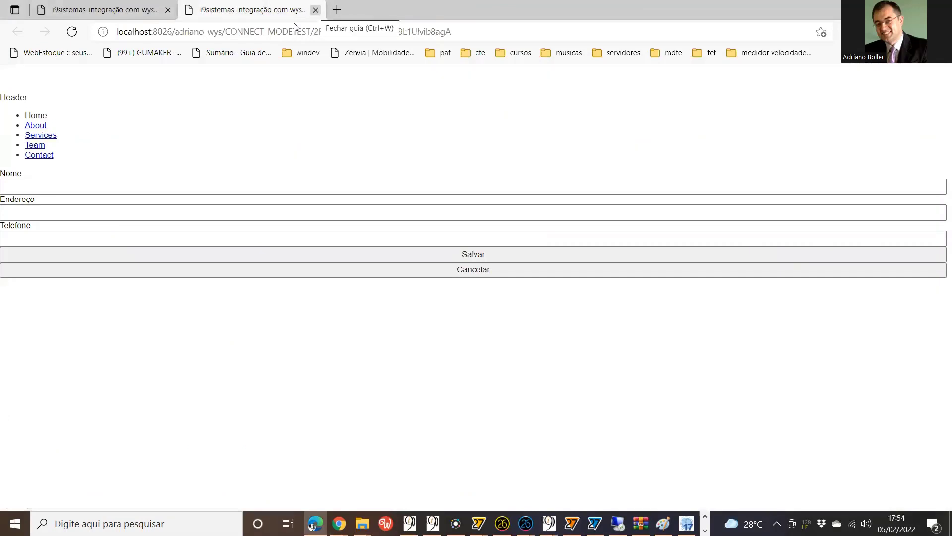
Step: Close the extra test tab, switch to the adriano_wys project in WEBDEV 26, and restart the test of PAGE_index
{"action": "left_click", "coordinate": [315, 10]}
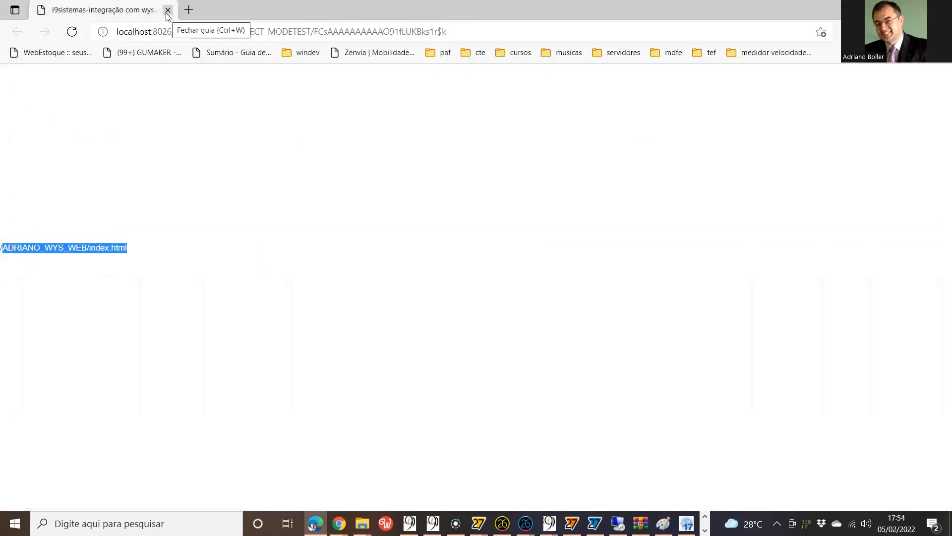
{"action": "key", "text": "alt+Tab"}
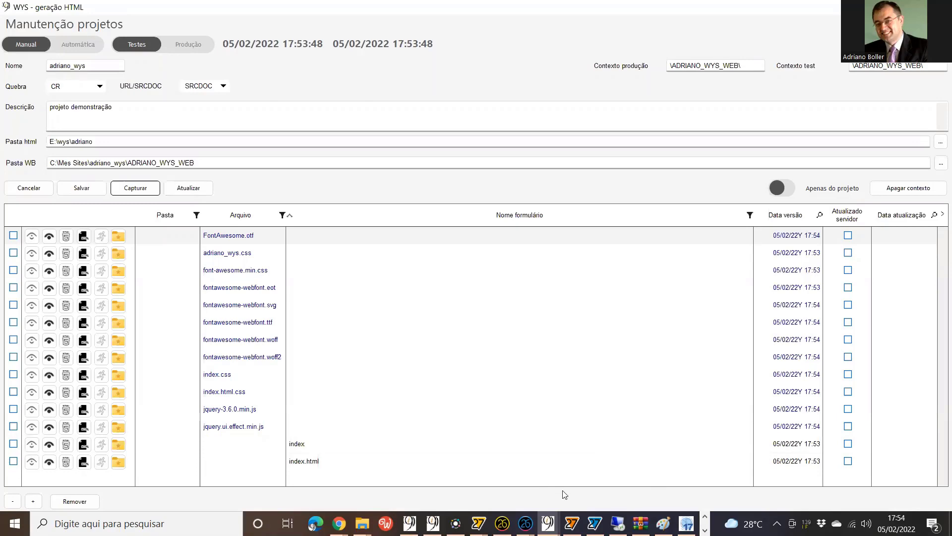
{"action": "mouse_move", "coordinate": [524, 523]}
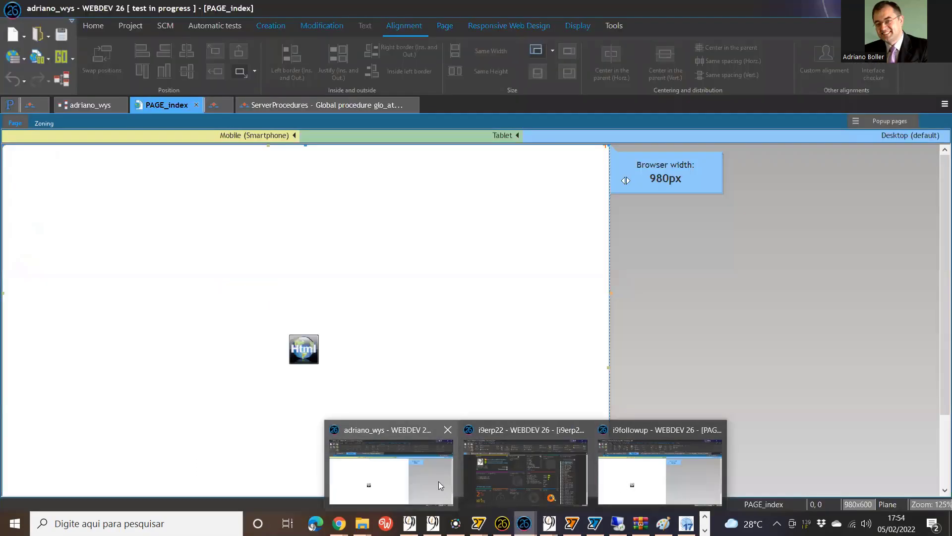
{"action": "left_click", "coordinate": [440, 485]}
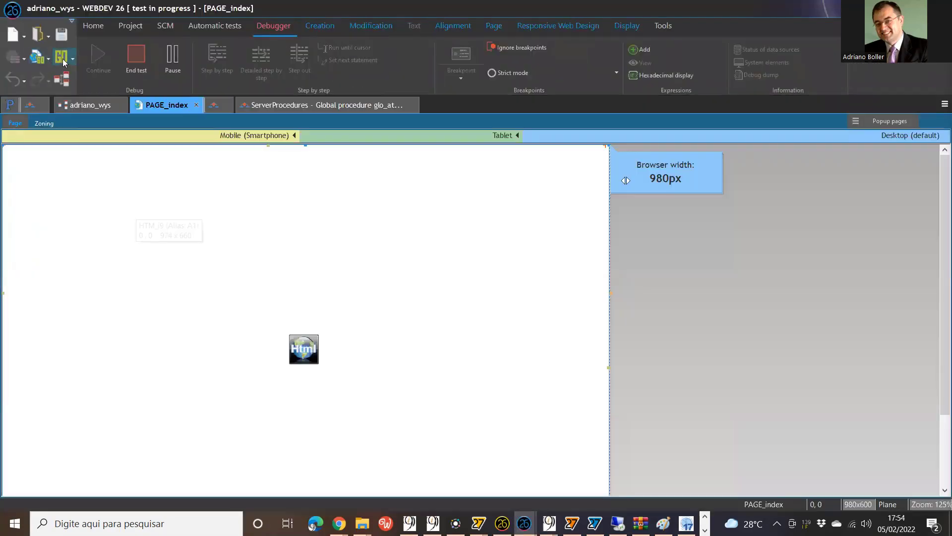
{"action": "left_click", "coordinate": [144, 68]}
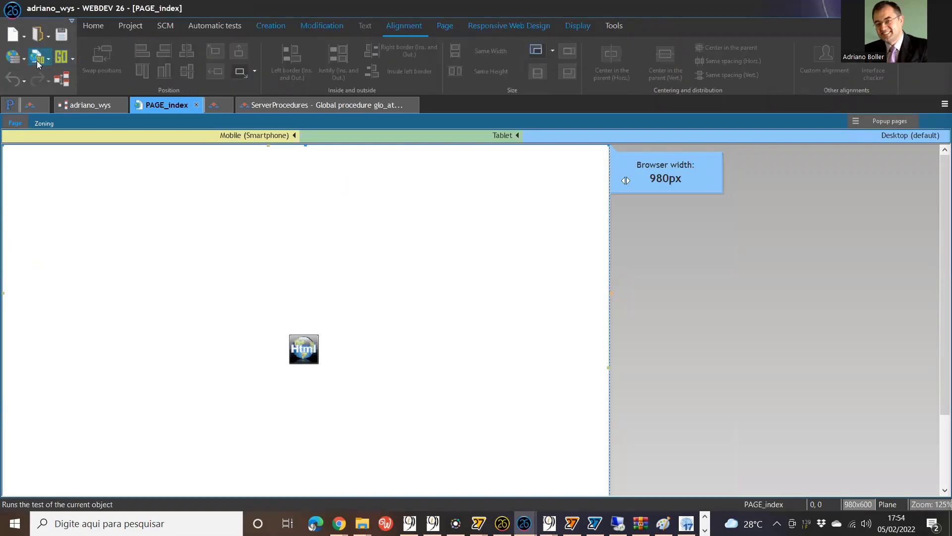
{"action": "key", "text": "F9"}
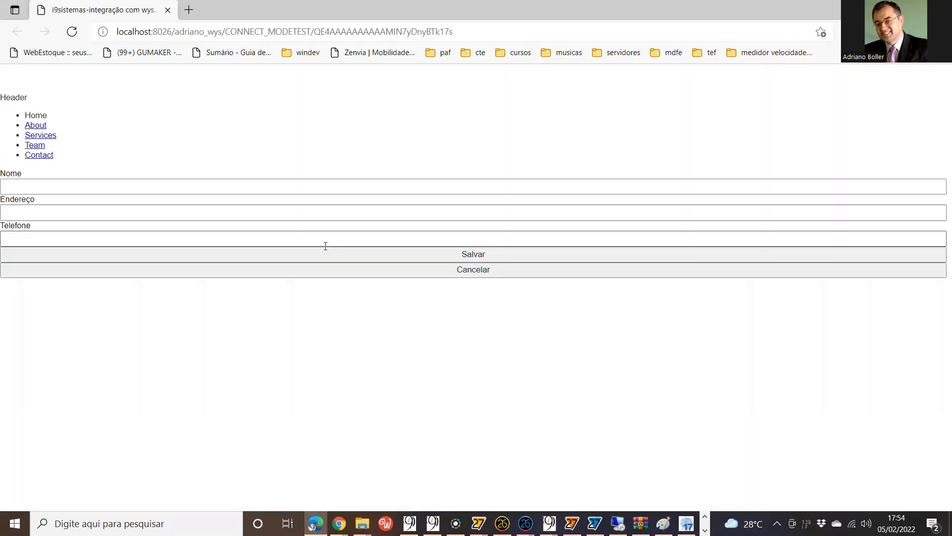
Step: Open the test page's source in the browser and locate its WYSIWYG Web Builder stylesheet and script links
{"action": "right_click", "coordinate": [213, 366]}
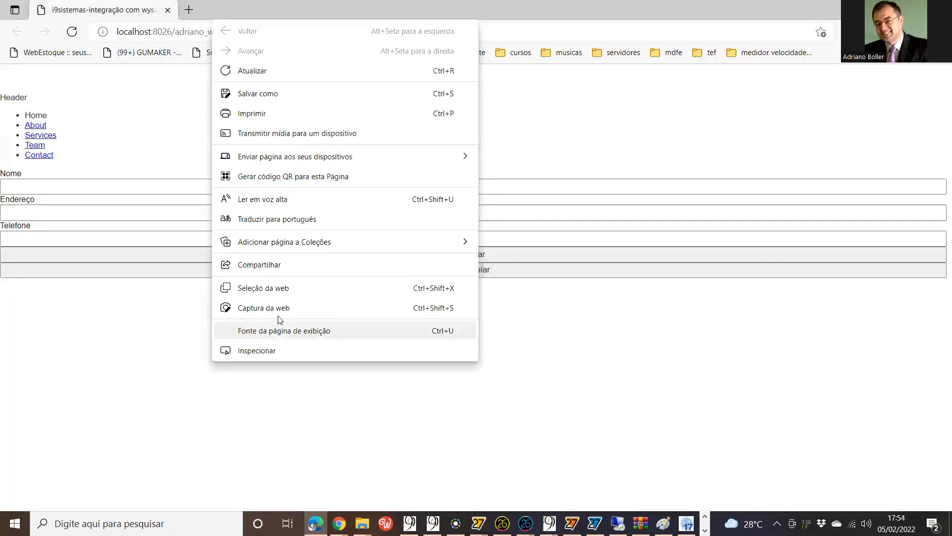
{"action": "left_click", "coordinate": [298, 330]}
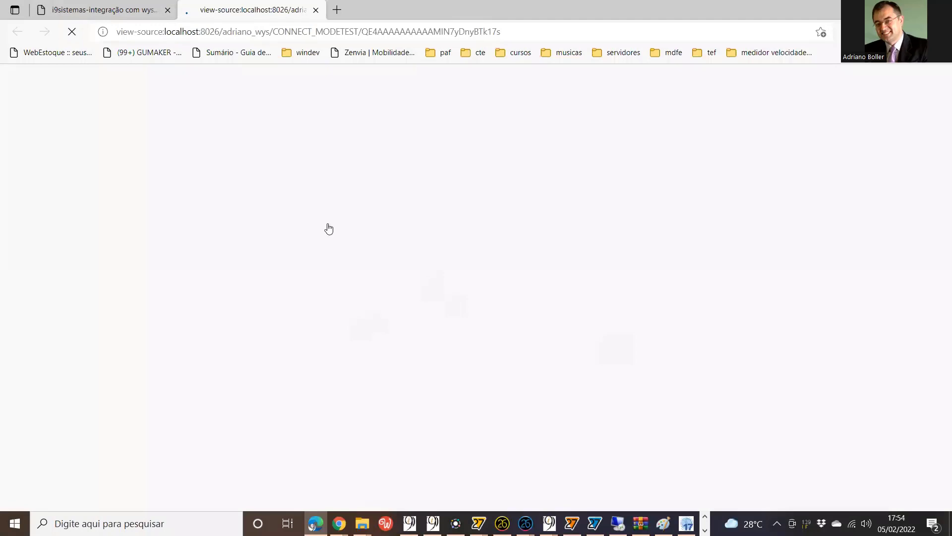
{"action": "scroll", "coordinate": [365, 323], "scroll_direction": "down", "scroll_amount": 1}
{"action": "scroll", "coordinate": [365, 323], "scroll_direction": "down", "scroll_amount": 2}
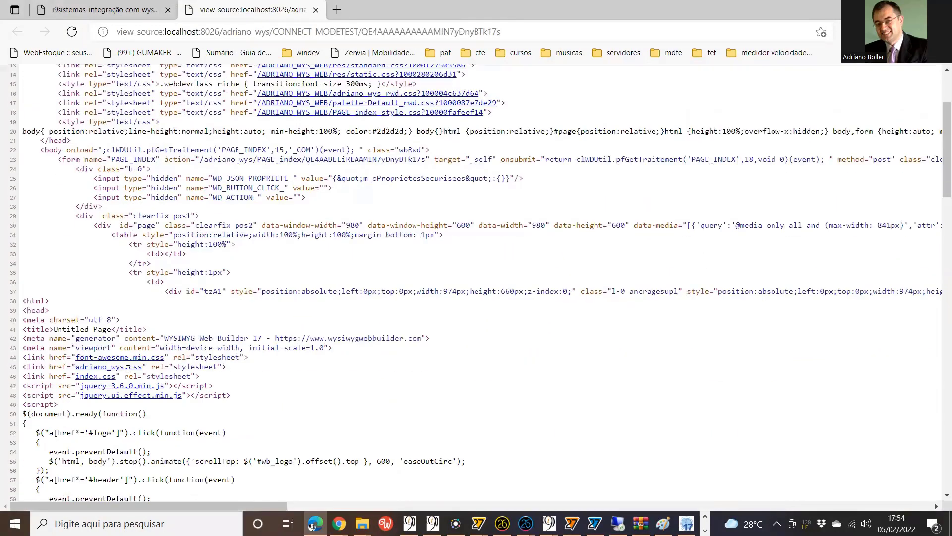
Step: Check the linked font-awesome.min.css, jquery.ui.effect.min.js, index.css and adriano_wys.css files from the page source
{"action": "left_click", "coordinate": [130, 358]}
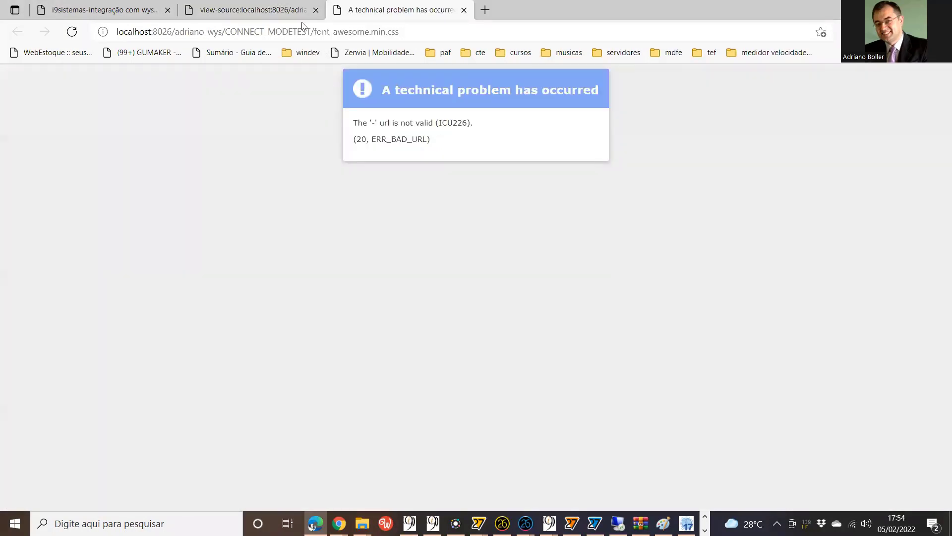
{"action": "key", "text": "ctrl+shift+Tab"}
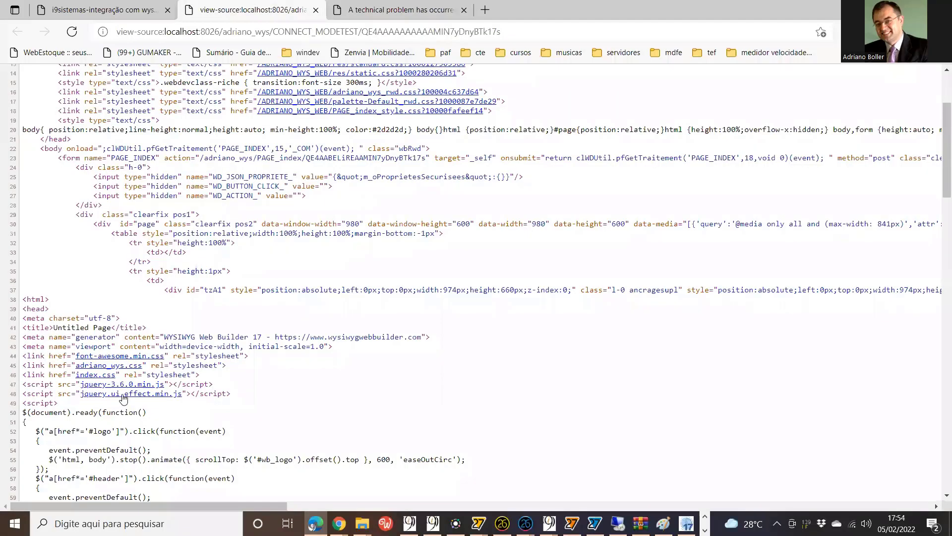
{"action": "left_click", "coordinate": [126, 394]}
{"action": "key", "text": "ctrl+shift+Tab"}
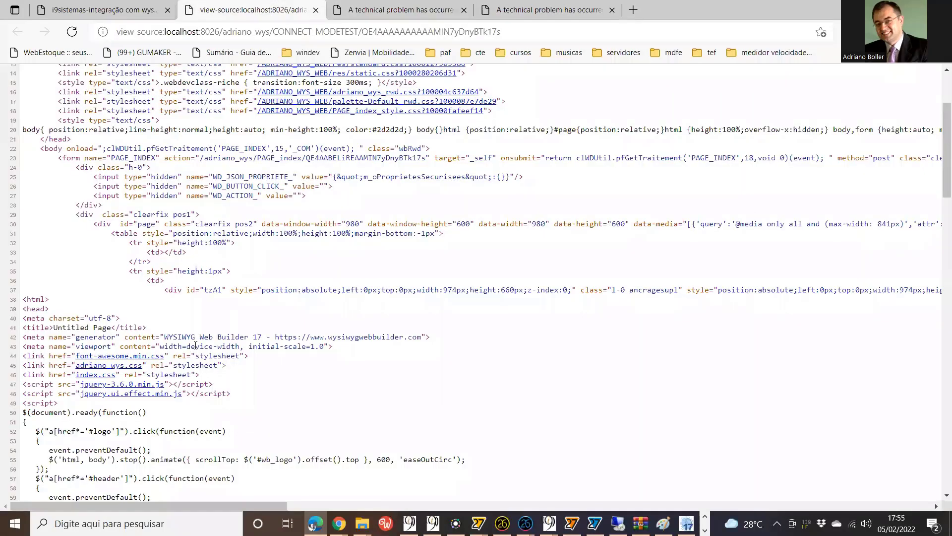
{"action": "left_click", "coordinate": [95, 374]}
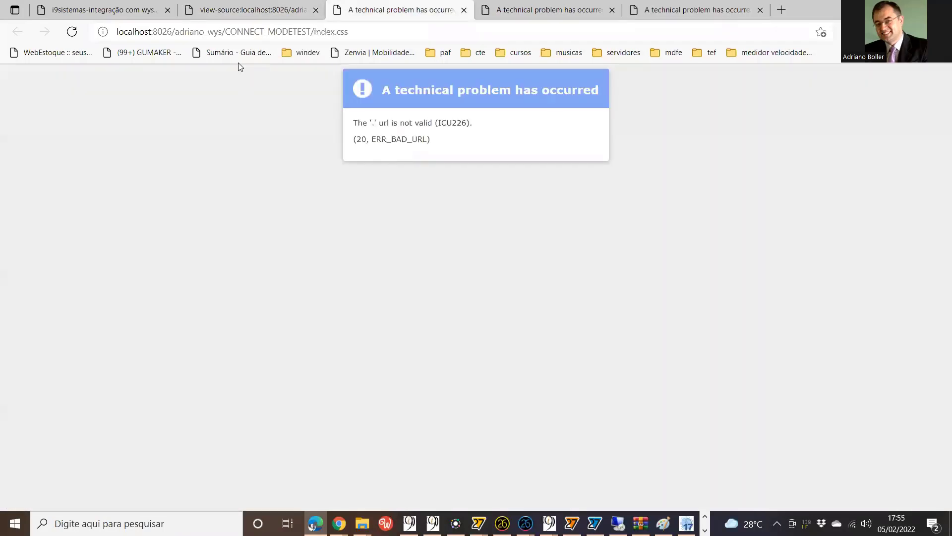
{"action": "key", "text": "ctrl+shift+Tab"}
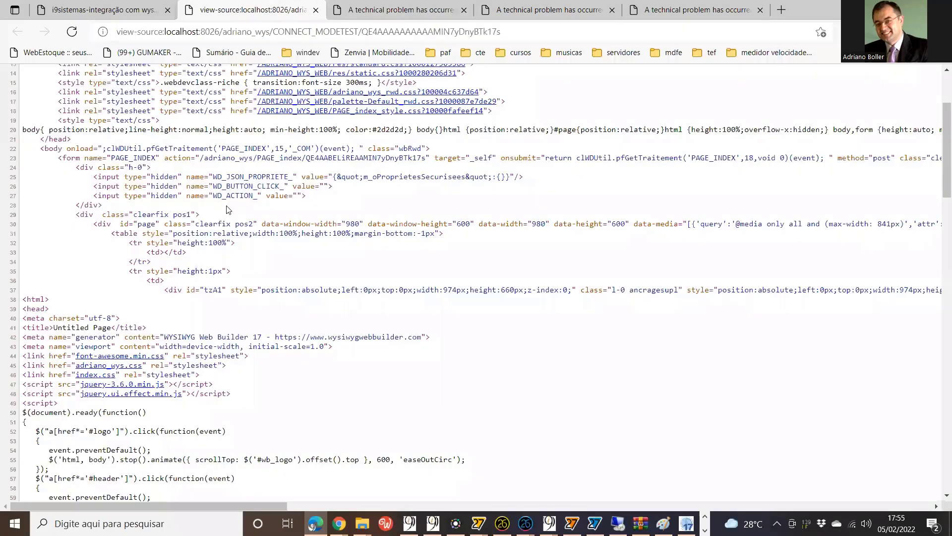
{"action": "left_click", "coordinate": [109, 362]}
{"action": "left_click", "coordinate": [264, 21]}
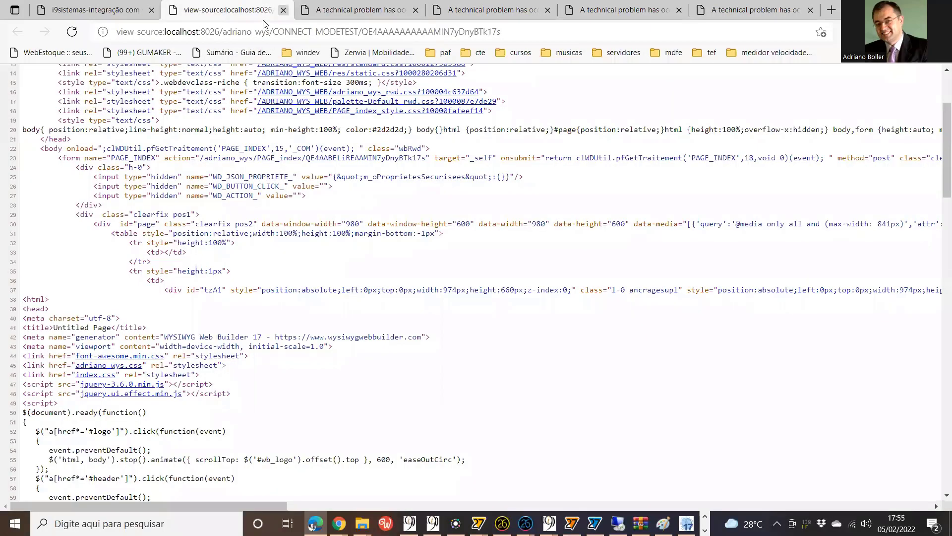
Step: Close the page source tab and the linked file tabs, keeping the form's test page open
{"action": "key", "text": "ctrl+w"}
{"action": "left_click", "coordinate": [284, 10]}
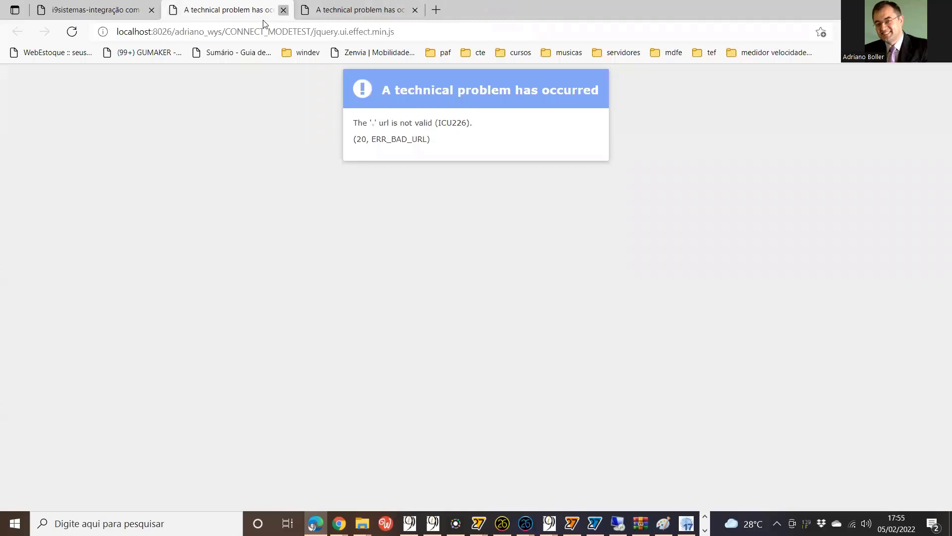
{"action": "left_click", "coordinate": [283, 10]}
{"action": "left_click", "coordinate": [283, 10]}
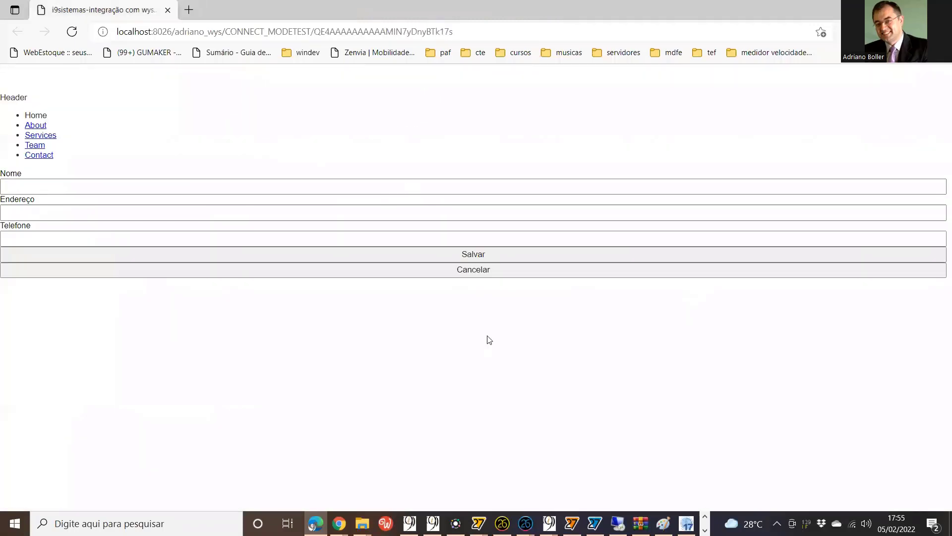
Step: Switch to the adriano_wys project in WEBDEV 26 and examine the file-saving loop of rot_html in the glo_atualizar_projeto procedure
{"action": "key", "text": "alt+Tab"}
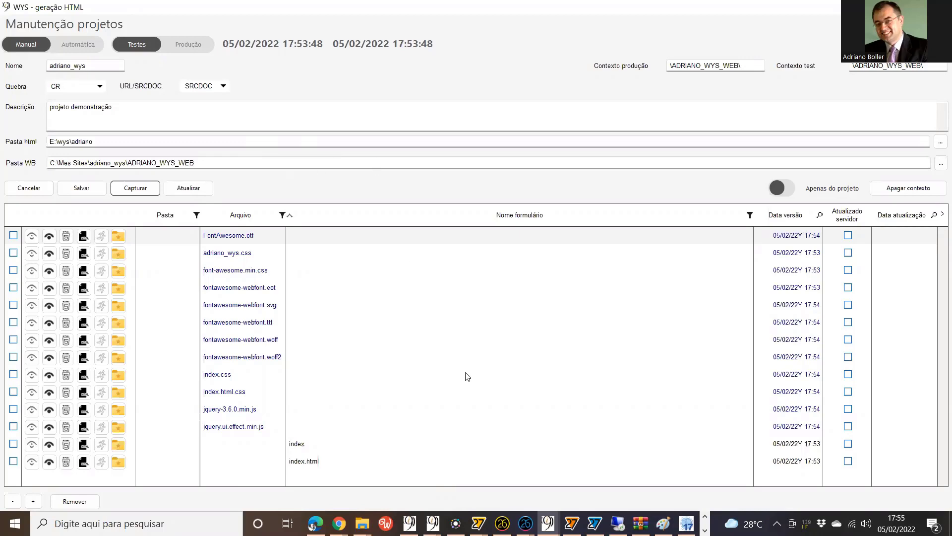
{"action": "key", "text": "alt+Tab"}
{"action": "key", "text": "alt+Tab"}
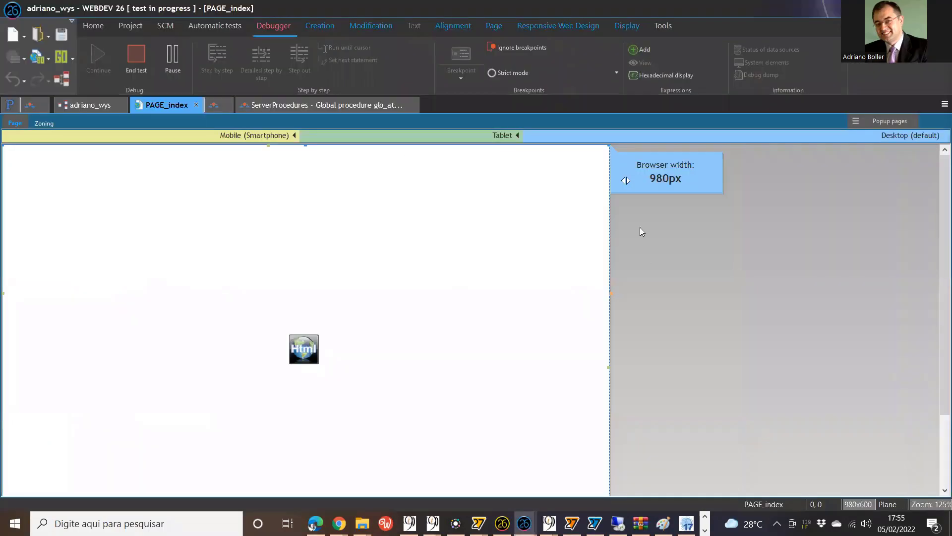
{"action": "left_click", "coordinate": [343, 105]}
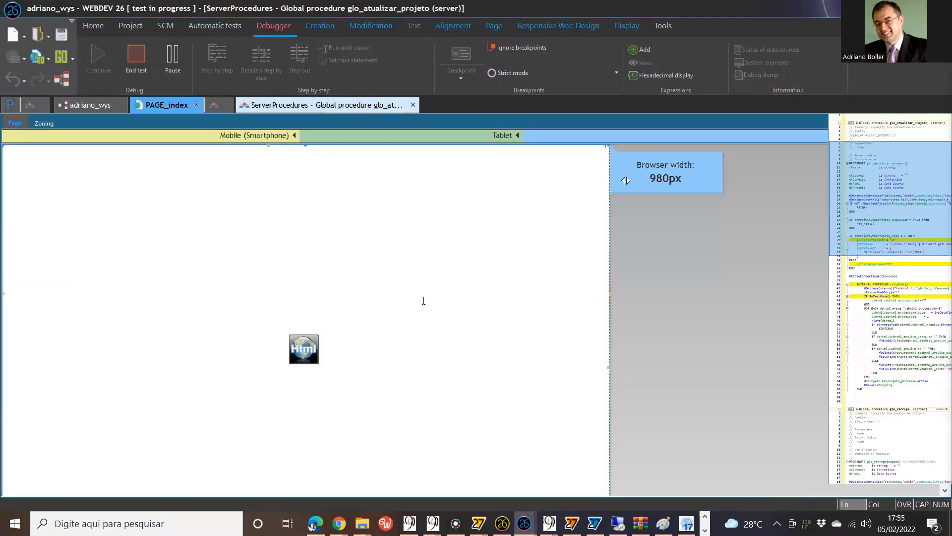
{"action": "scroll", "coordinate": [422, 370], "scroll_direction": "down", "scroll_amount": 9}
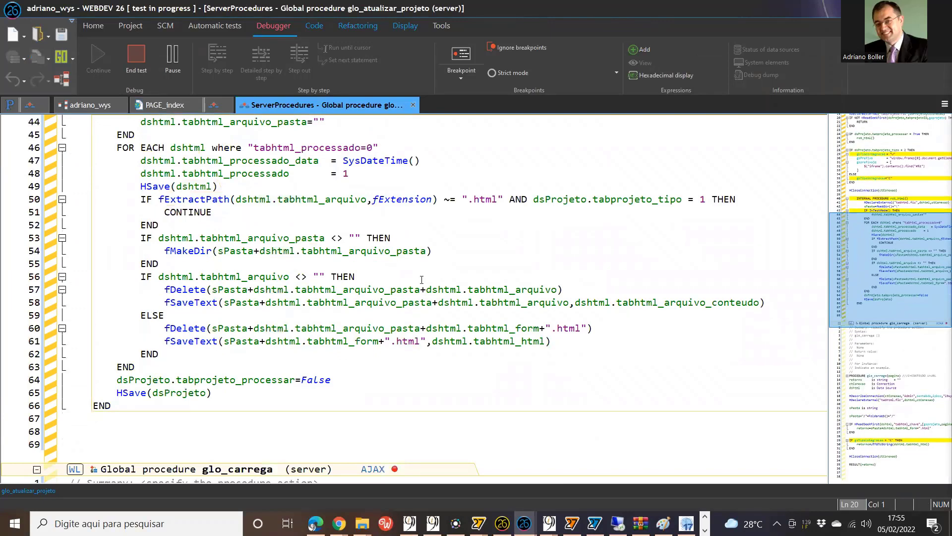
{"action": "scroll", "coordinate": [422, 303], "scroll_direction": "up", "scroll_amount": 2}
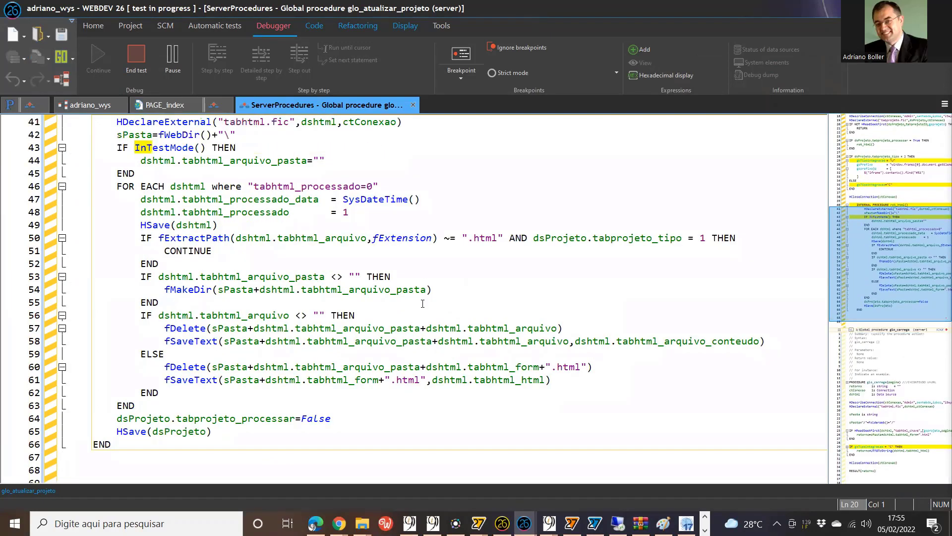
{"action": "scroll", "coordinate": [375, 212], "scroll_direction": "down", "scroll_amount": 2}
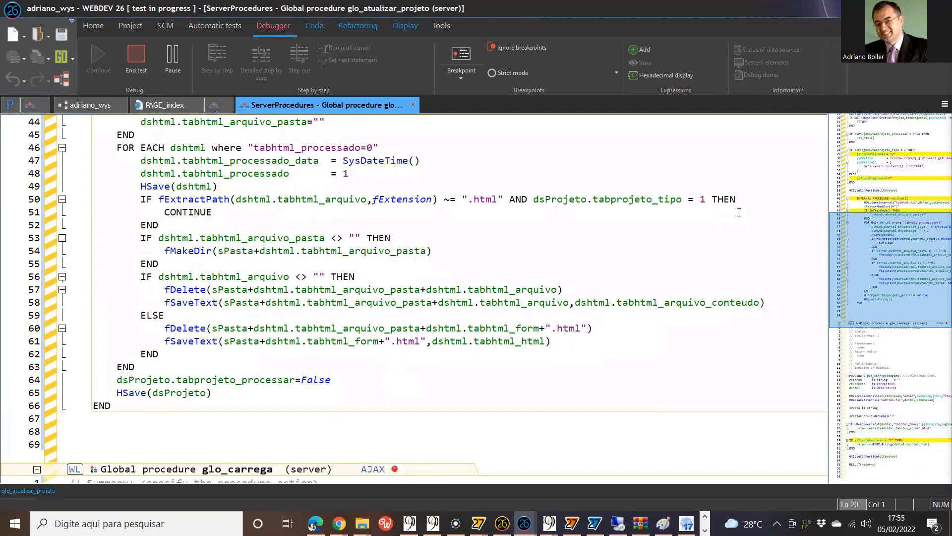
{"action": "scroll", "coordinate": [599, 282], "scroll_direction": "down", "scroll_amount": 1}
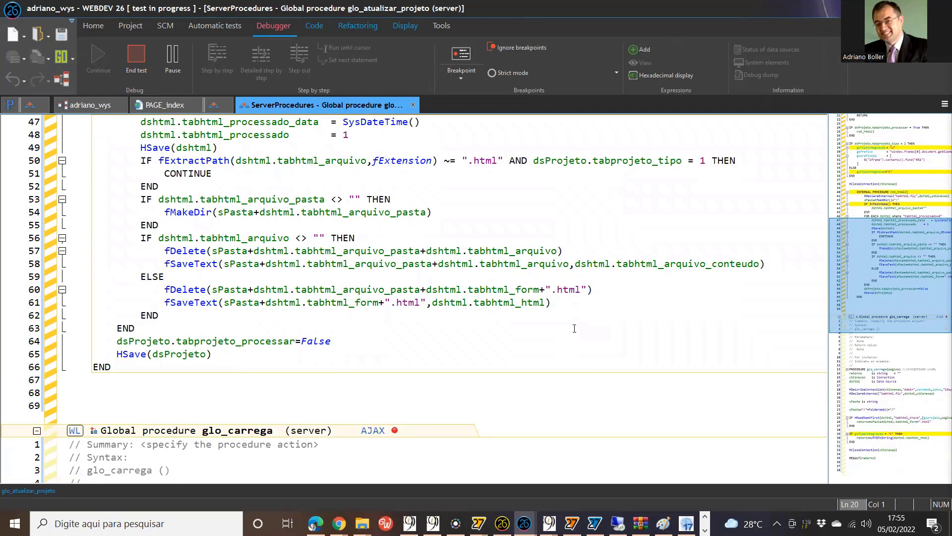
{"action": "scroll", "coordinate": [574, 328], "scroll_direction": "up", "scroll_amount": 1}
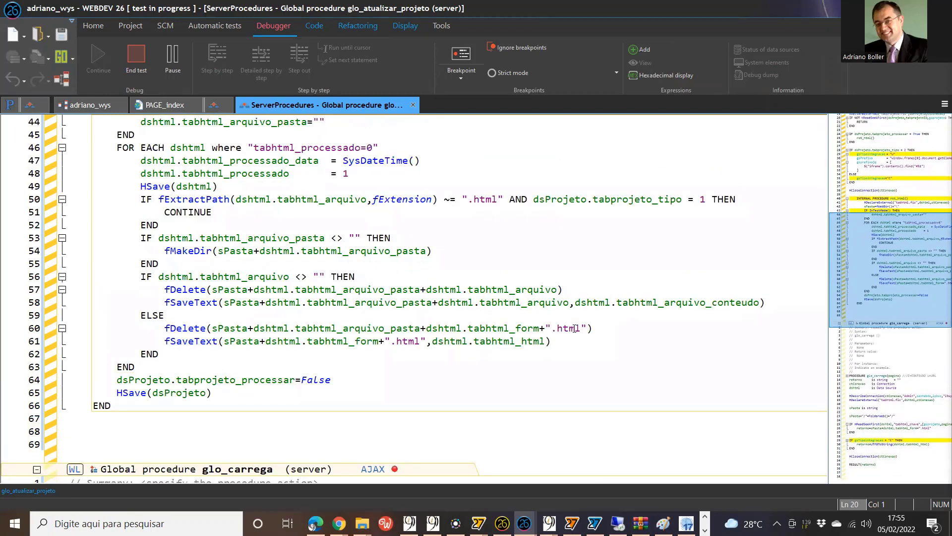
Step: Switch to WYS - geração HTML, recapture the adriano_wys files keeping its own Processar value of 1, and update the project
{"action": "key", "text": "alt+Tab"}
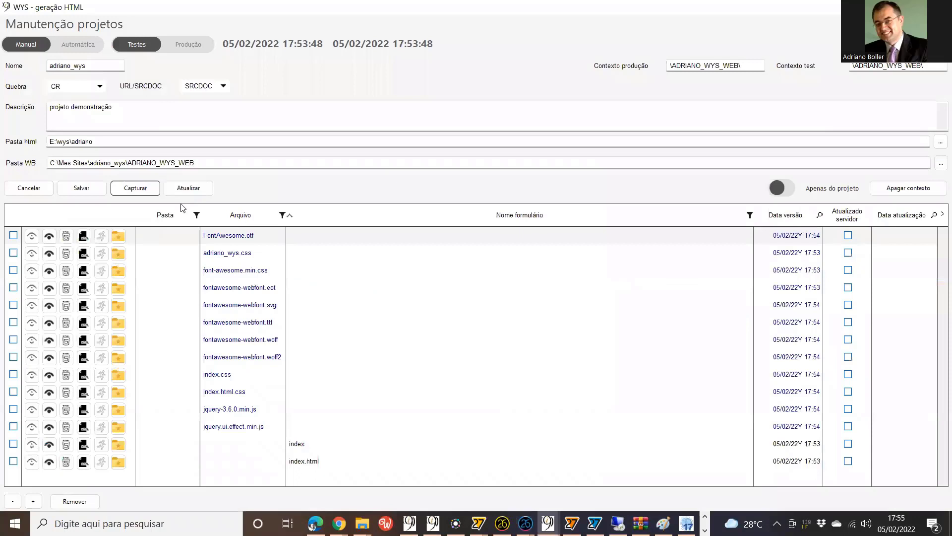
{"action": "left_click", "coordinate": [139, 192]}
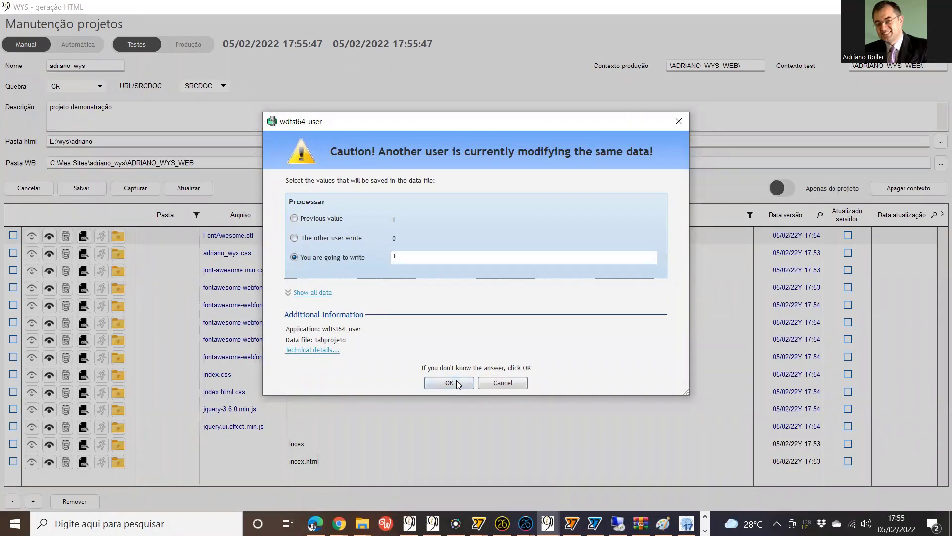
{"action": "left_click", "coordinate": [456, 382]}
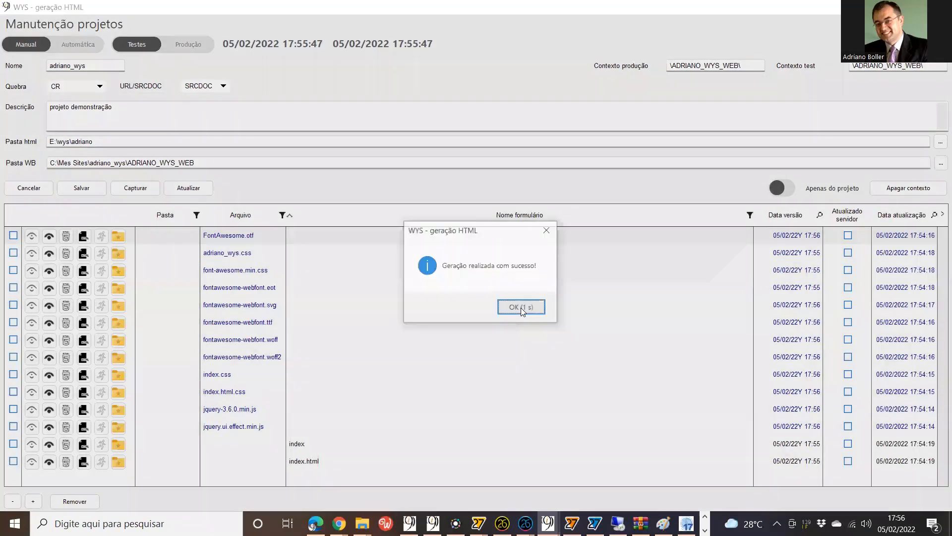
{"action": "left_click", "coordinate": [520, 307]}
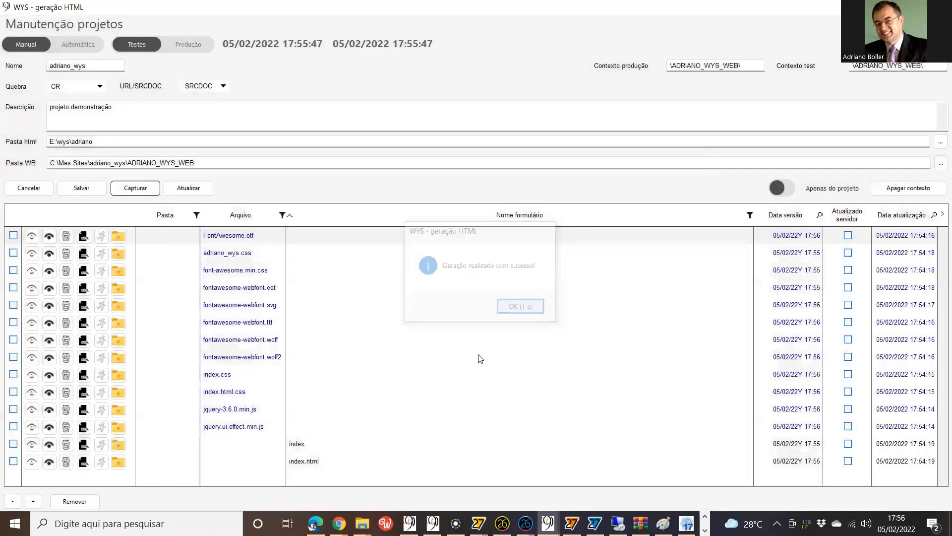
{"action": "left_click", "coordinate": [194, 191]}
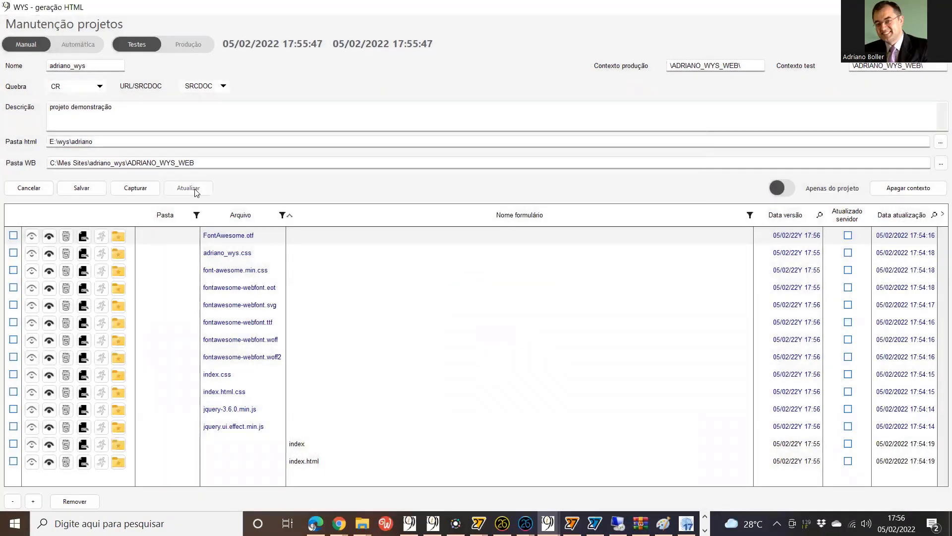
Step: In WEBDEV 26, set a breakpoint just before the tabprojeto_processar check in glo_atualizar_projeto, then run the test and step past that check
{"action": "key", "text": "alt+Tab"}
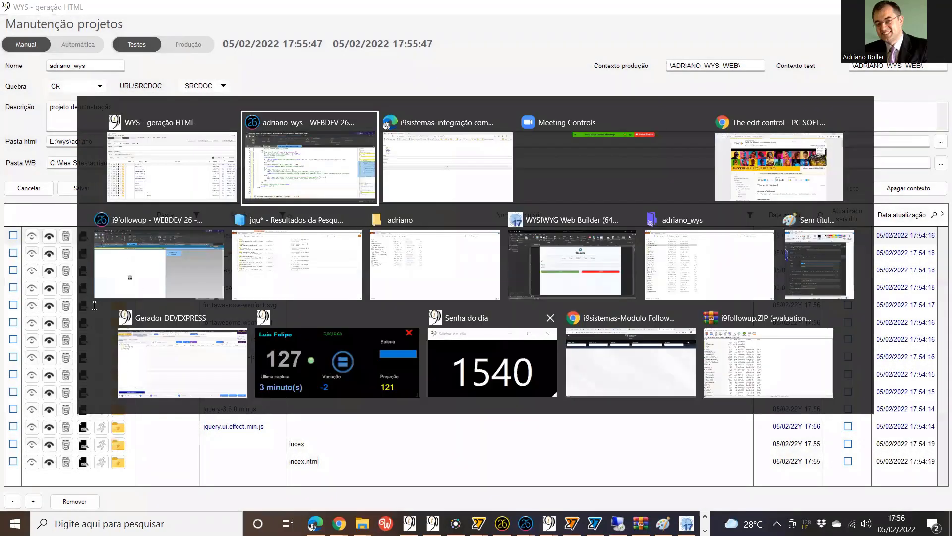
{"action": "scroll", "coordinate": [106, 310], "scroll_direction": "up", "scroll_amount": 8}
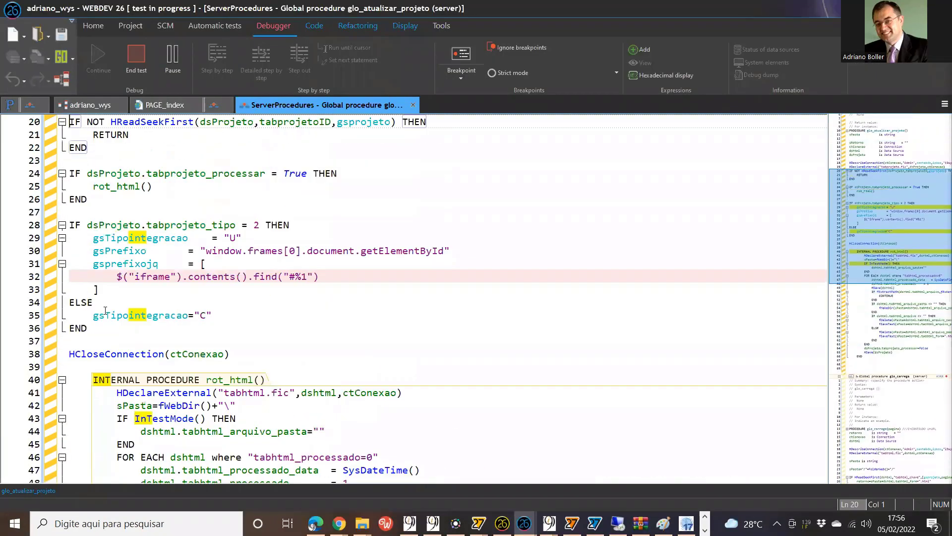
{"action": "scroll", "coordinate": [105, 310], "scroll_direction": "up", "scroll_amount": 3}
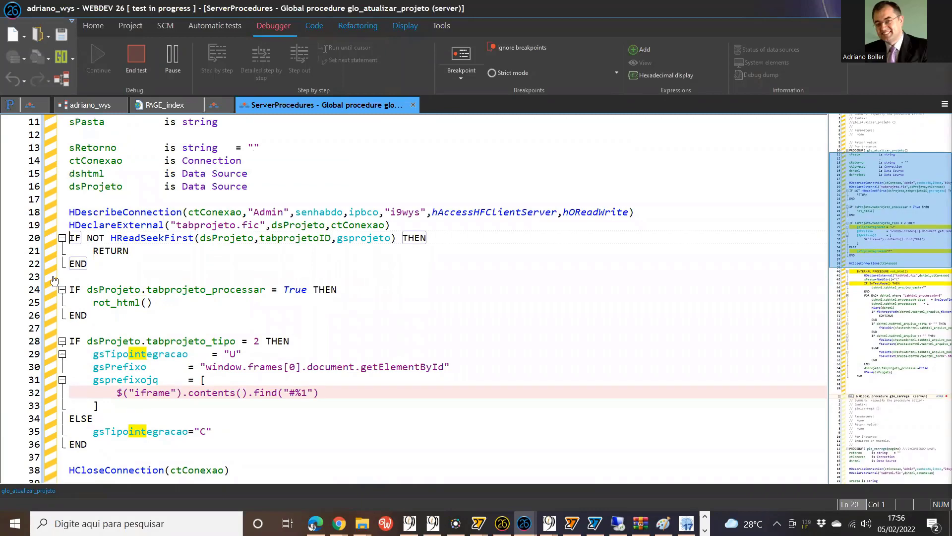
{"action": "left_click", "coordinate": [51, 277]}
{"action": "left_click", "coordinate": [60, 59]}
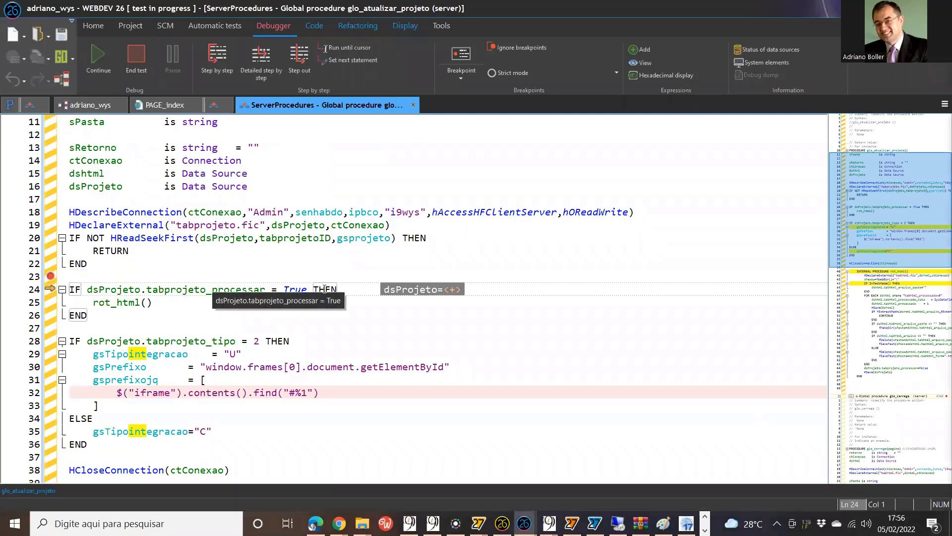
{"action": "left_click", "coordinate": [208, 59]}
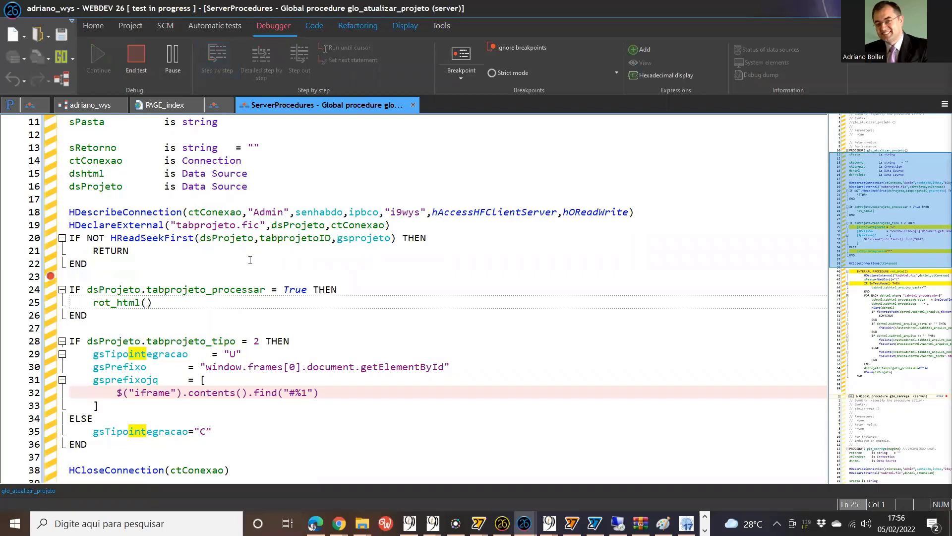
Step: Resume the paused test and try the Nome, Endereço and Telefone fields of the form in the browser
{"action": "scroll", "coordinate": [250, 259], "scroll_direction": "down", "scroll_amount": 3}
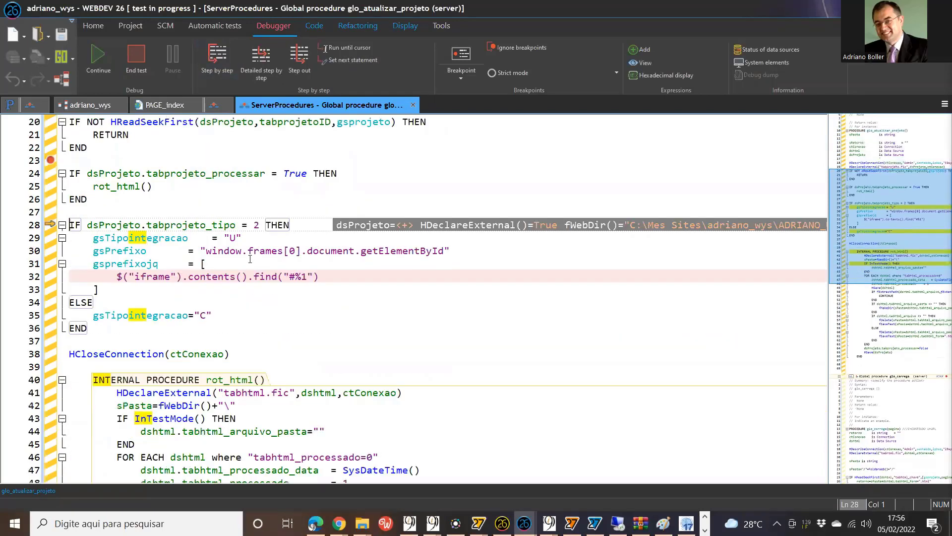
{"action": "left_click", "coordinate": [97, 62]}
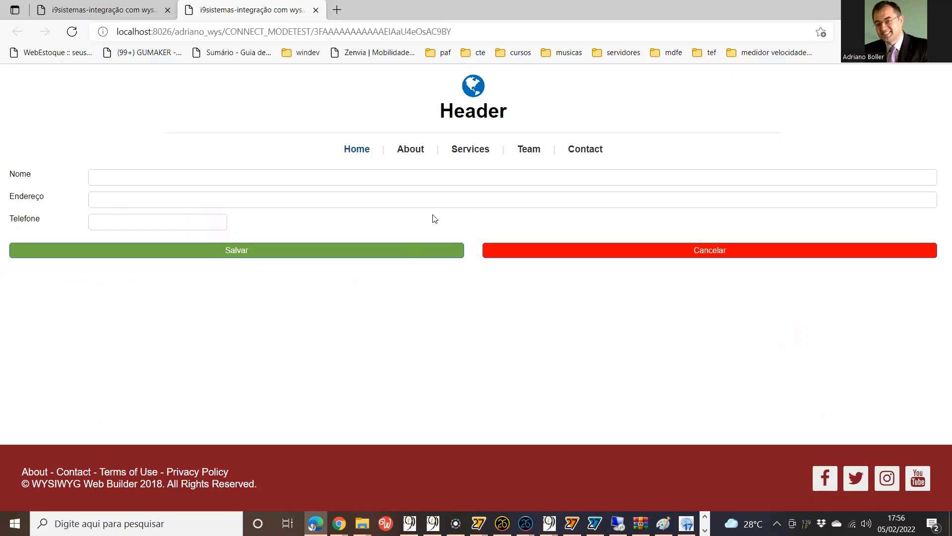
{"action": "left_click", "coordinate": [250, 182]}
{"action": "left_click", "coordinate": [479, 203]}
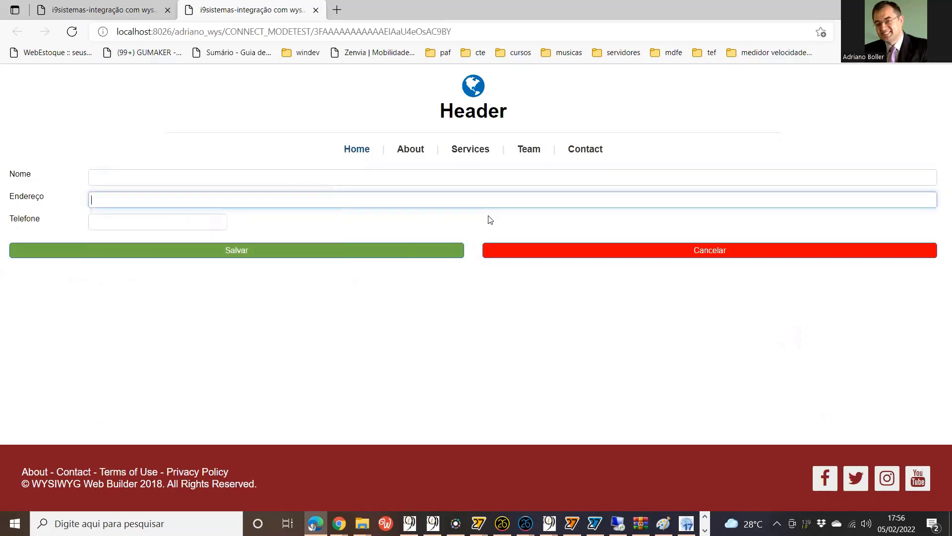
{"action": "left_click", "coordinate": [443, 225]}
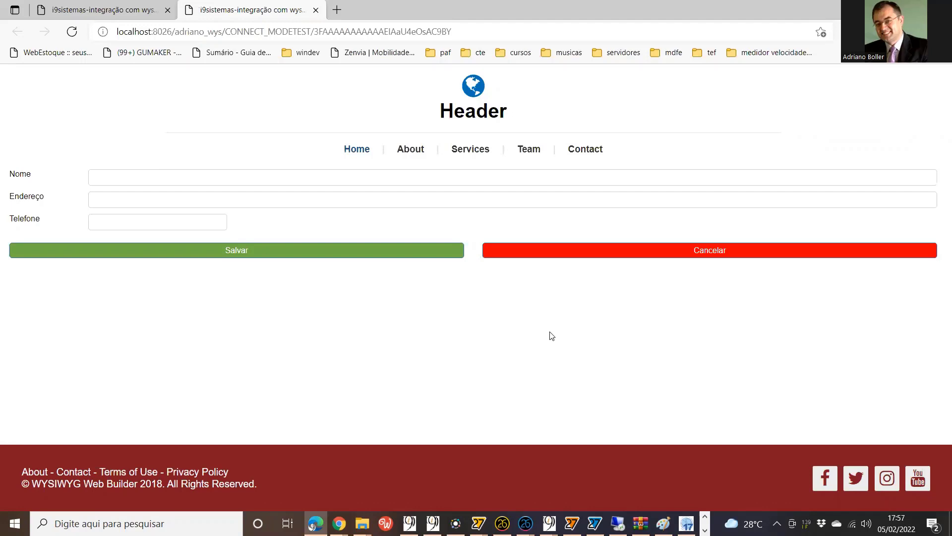
Step: Switch to WYSIWYG Web Builder and divide the layout grid of the Salvar and Cancelar row into three 4x columns
{"action": "key", "text": "alt+Tab"}
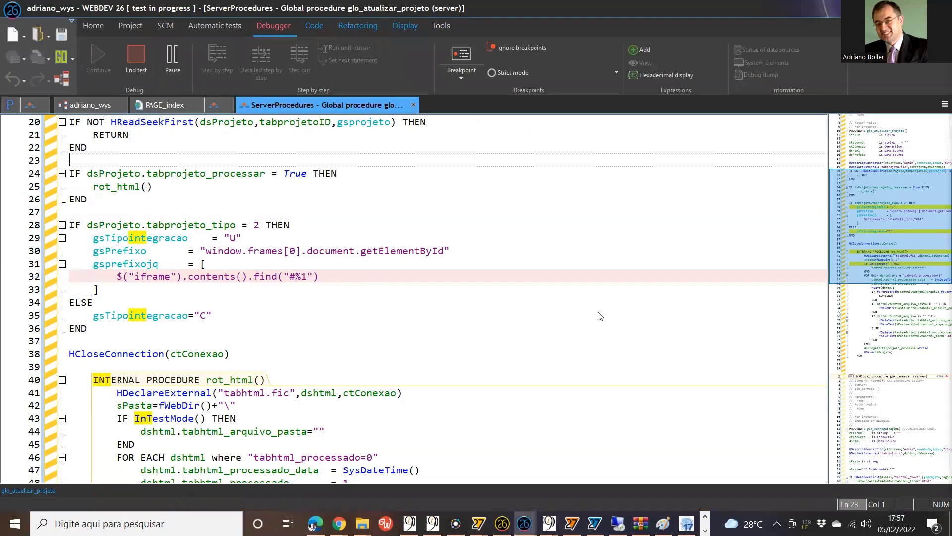
{"action": "key", "text": "alt+Tab"}
{"action": "key", "text": "alt+Tab"}
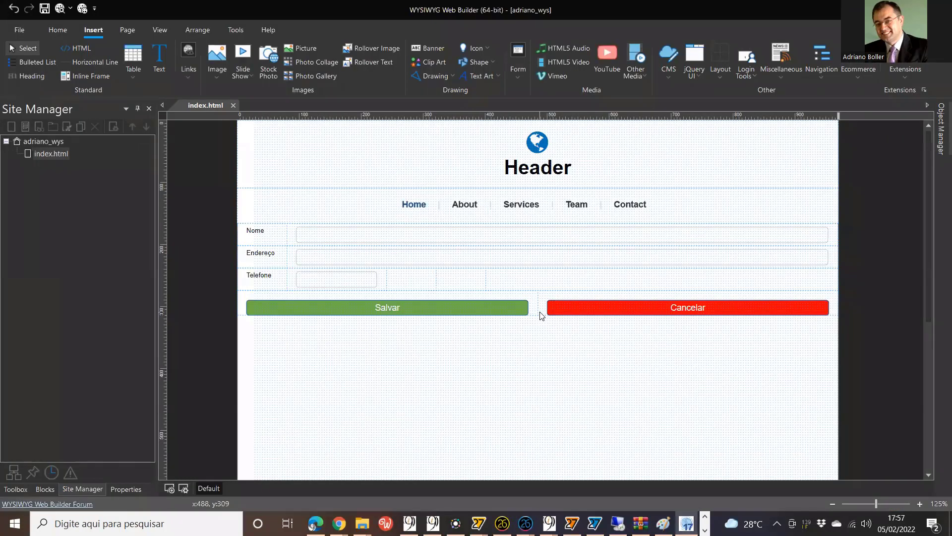
{"action": "left_click", "coordinate": [538, 308]}
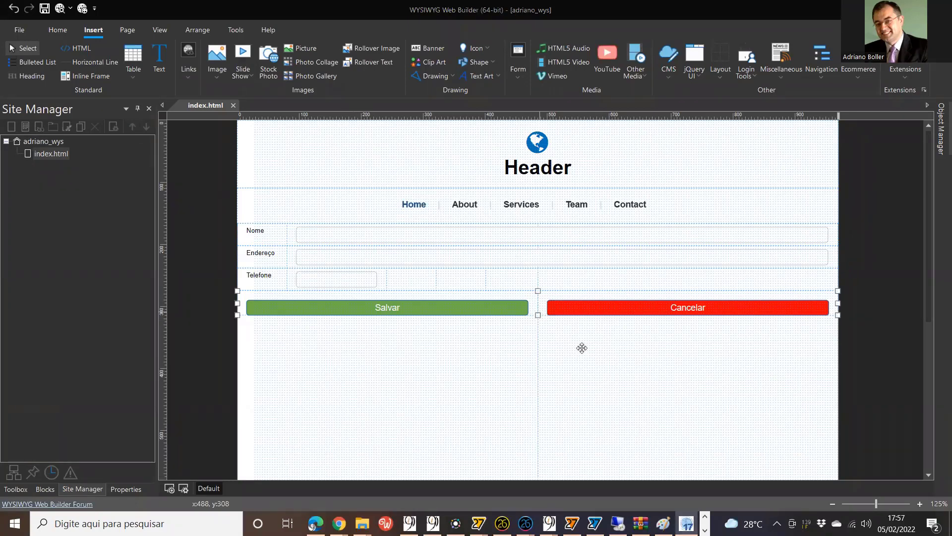
{"action": "double_click", "coordinate": [542, 302]}
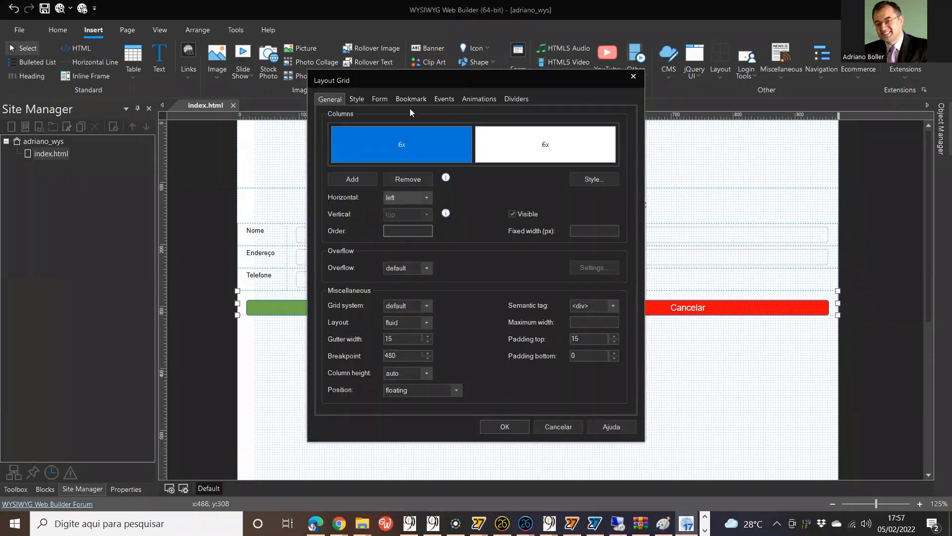
{"action": "left_click", "coordinate": [356, 177]}
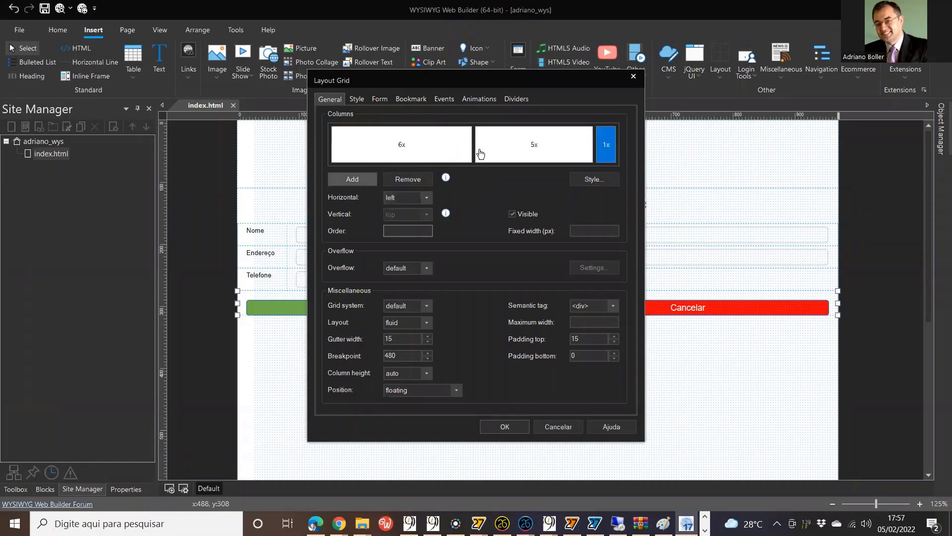
{"action": "left_click_drag", "start_coordinate": [461, 146], "coordinate": [433, 147]}
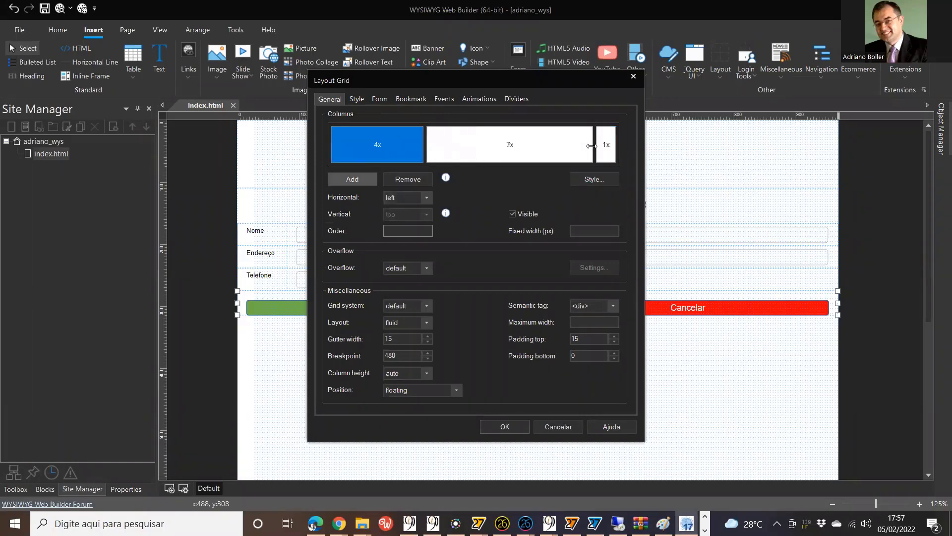
{"action": "left_click_drag", "start_coordinate": [593, 146], "coordinate": [549, 147]}
{"action": "left_click", "coordinate": [498, 426]}
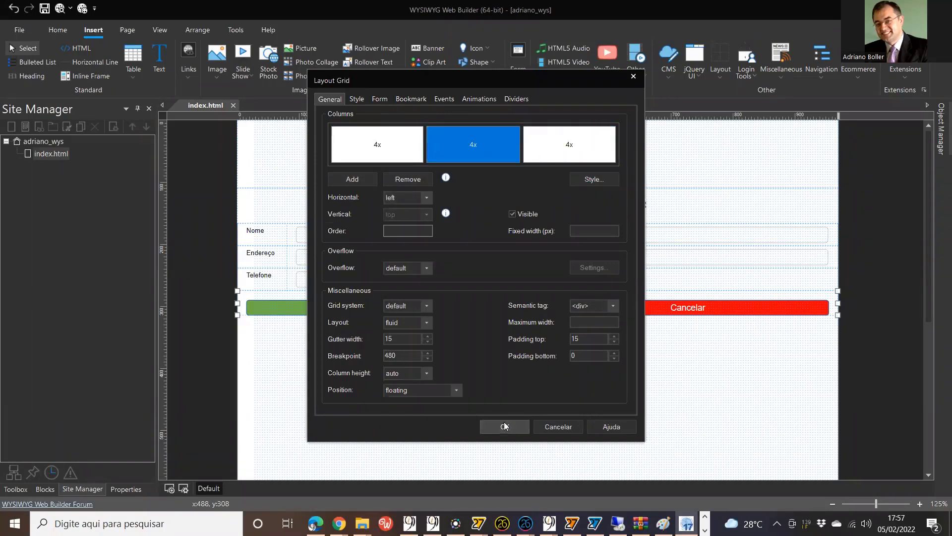
Step: Duplicate the Cancelar button and place the copy in the empty third column of its row
{"action": "left_click", "coordinate": [544, 305]}
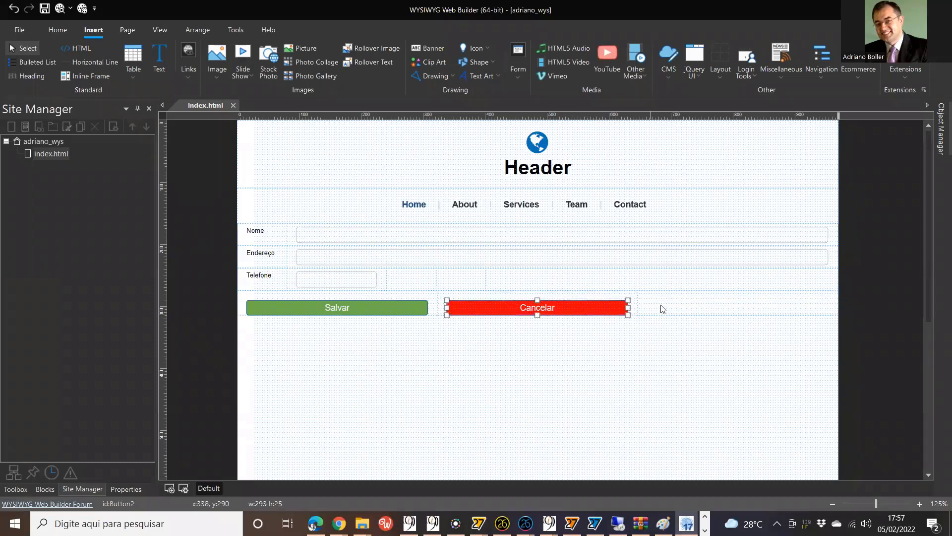
{"action": "key", "text": "ctrl+v"}
{"action": "left_click_drag", "start_coordinate": [695, 308], "coordinate": [665, 314]}
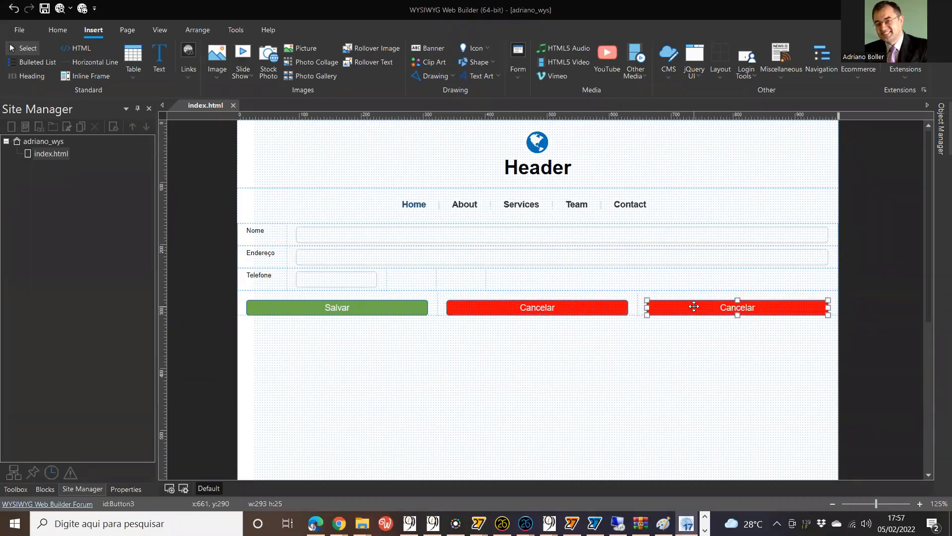
Step: Set the label of the copied button in the third column to "Testar backend"
{"action": "double_click", "coordinate": [690, 307]}
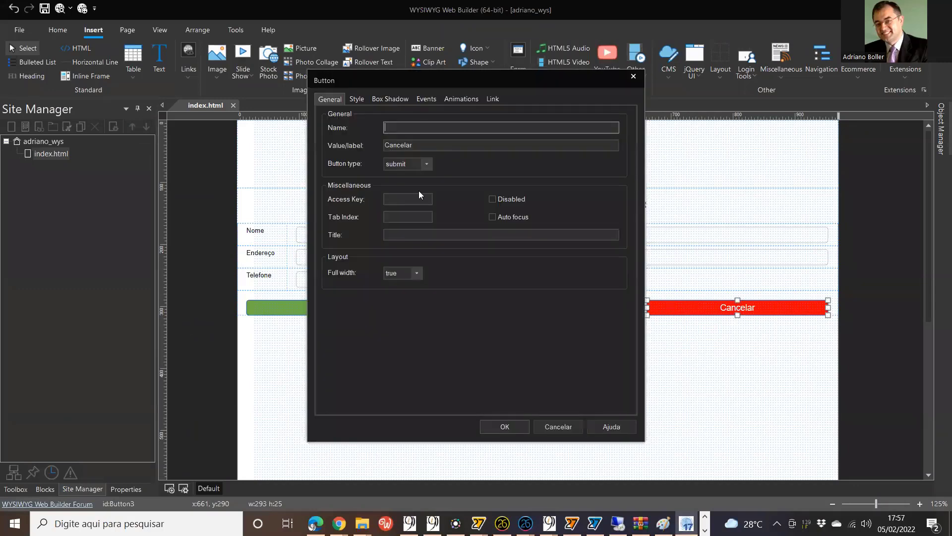
{"action": "left_click", "coordinate": [435, 146]}
{"action": "double_click", "coordinate": [443, 146]}
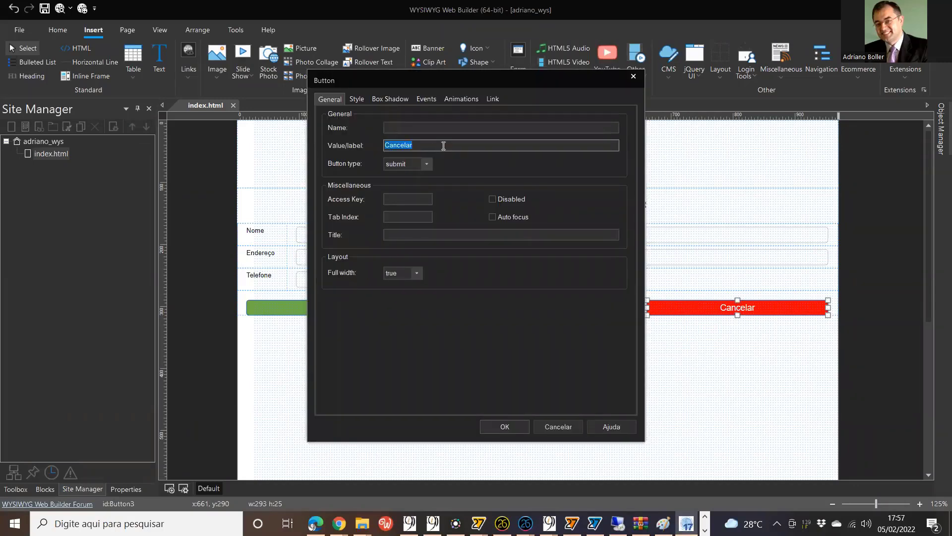
{"action": "type", "text": "Testar comn"}
{"action": "key", "text": "BackSpace"}
{"action": "key", "text": "BackSpace"}
{"action": "key", "text": "BackSpace"}
{"action": "key", "text": "BackSpace"}
{"action": "type", "text": "backend"}
Step: Change the new button's onclick JavaScript to rot_teste(); and apply the button properties
{"action": "left_click", "coordinate": [426, 98]}
{"action": "left_click", "coordinate": [432, 140]}
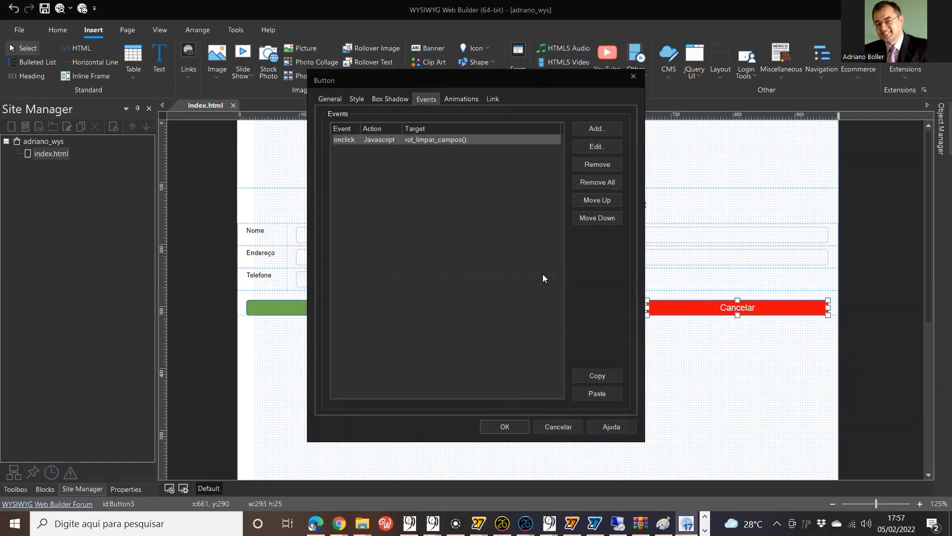
{"action": "left_click", "coordinate": [588, 146]}
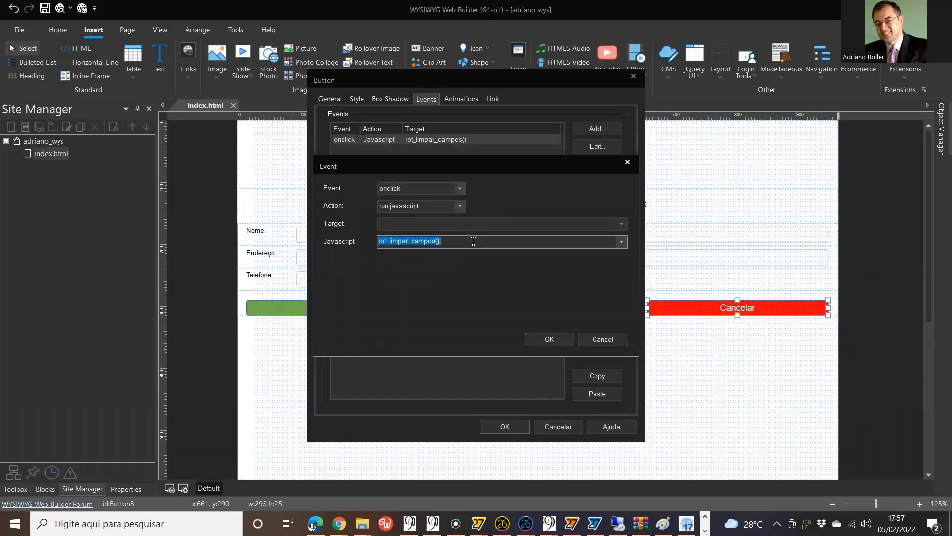
{"action": "type", "text": "rot_teste"}
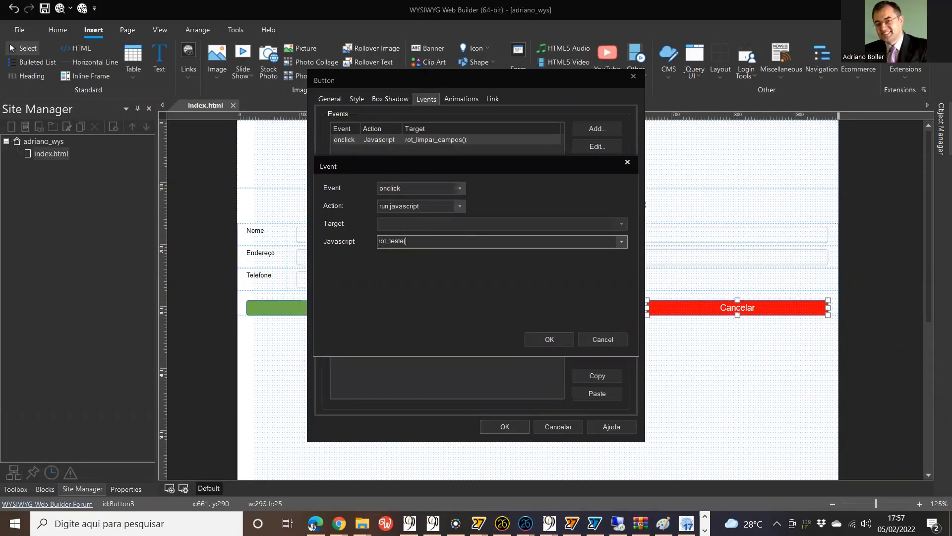
{"action": "key", "text": "Return"}
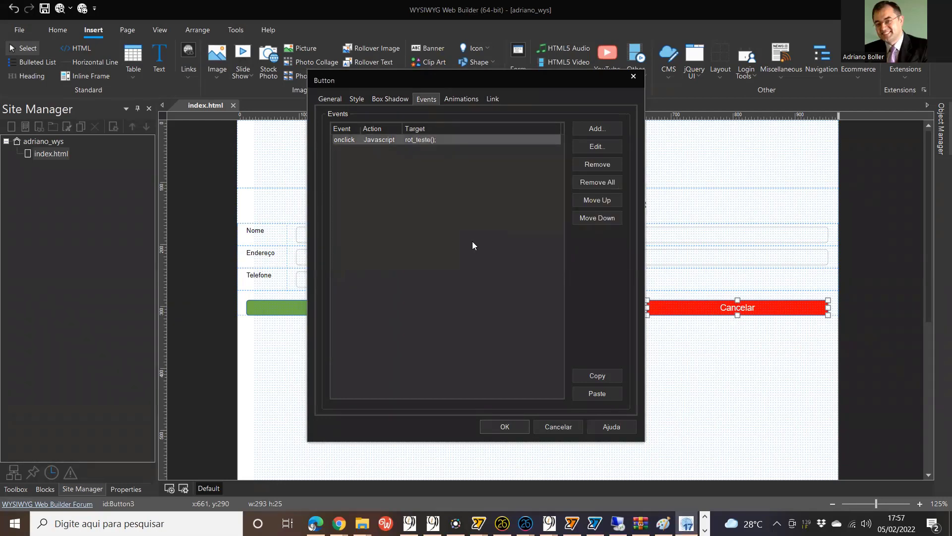
{"action": "left_click", "coordinate": [518, 428]}
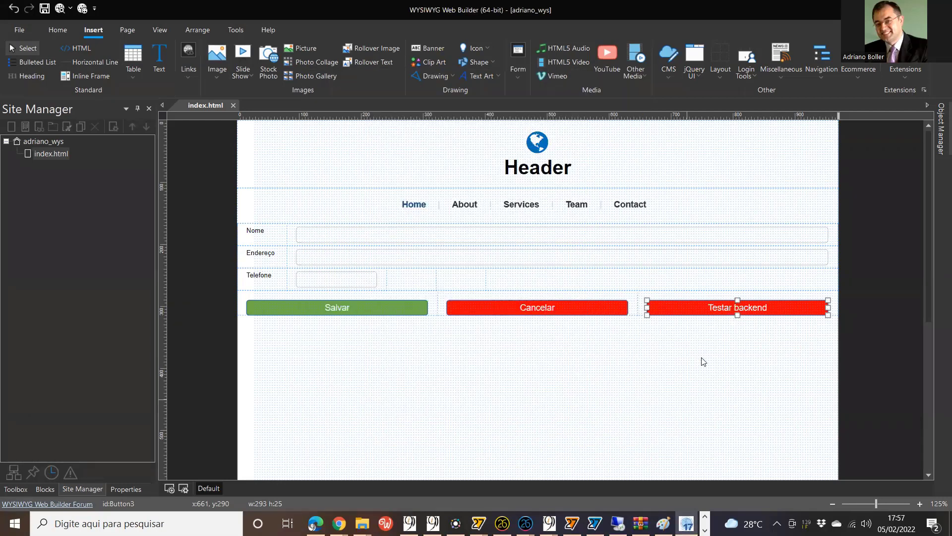
Step: Give the Testar backend button a light blue background colour
{"action": "double_click", "coordinate": [699, 311]}
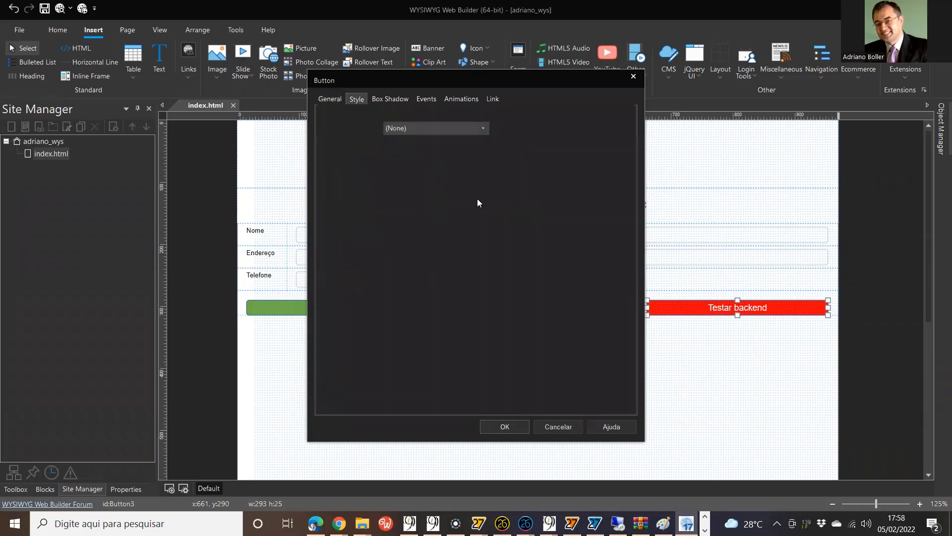
{"action": "left_click", "coordinate": [470, 182]}
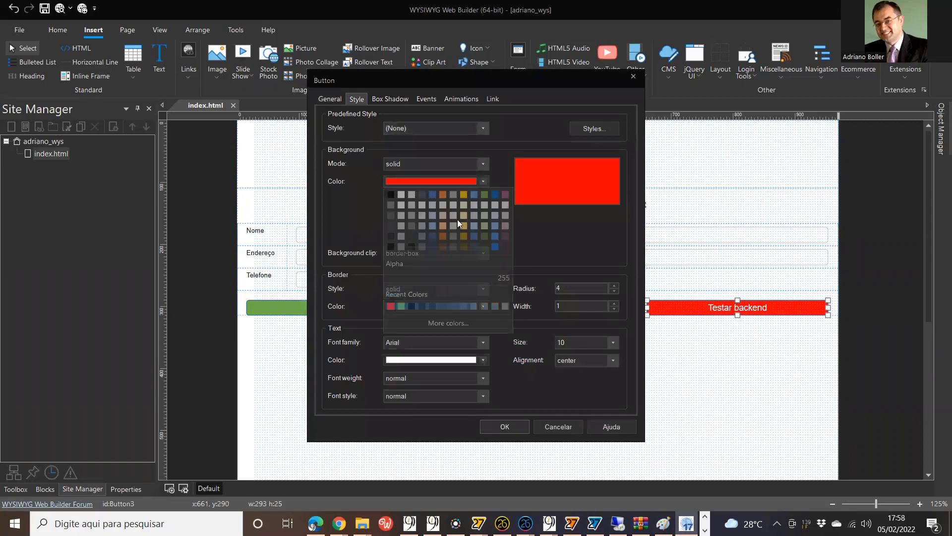
{"action": "left_click", "coordinate": [431, 217]}
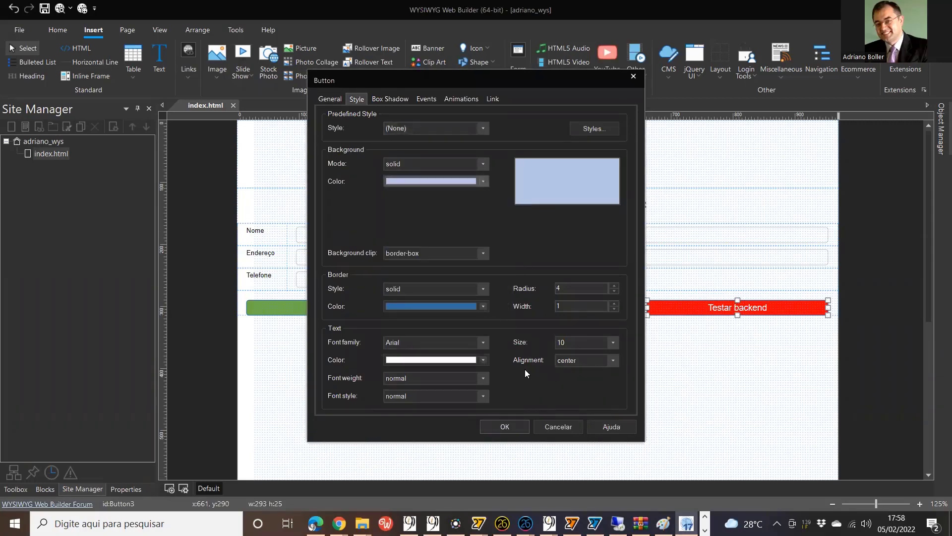
{"action": "left_click", "coordinate": [505, 427]}
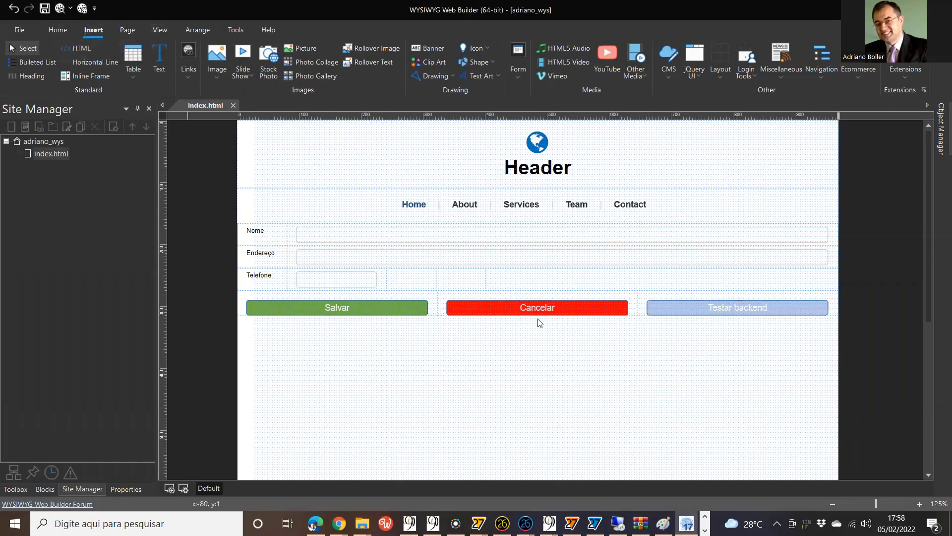
Step: Publish the entire web site with all files to i9erp, and switch to the adriano_wys project in WYS - geração HTML
{"action": "key", "text": "ctrl+F5"}
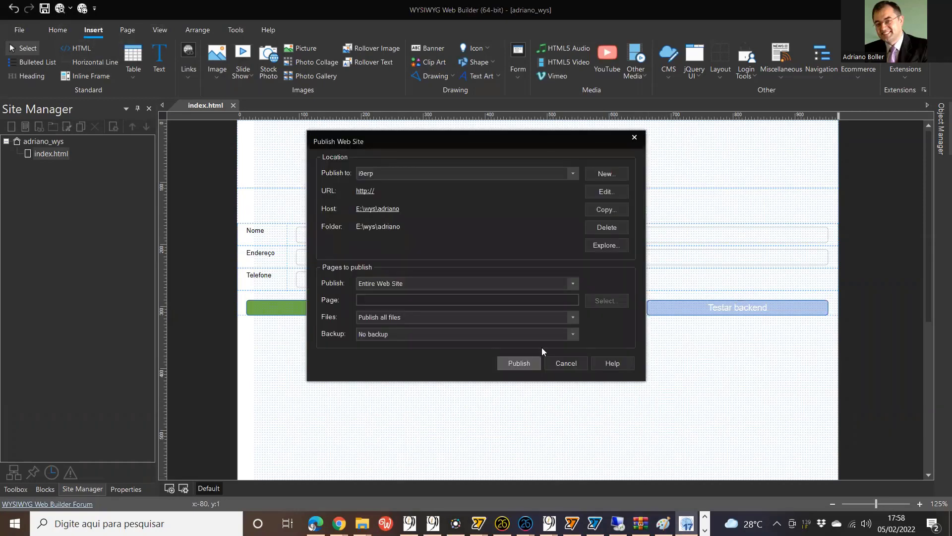
{"action": "left_click", "coordinate": [516, 363]}
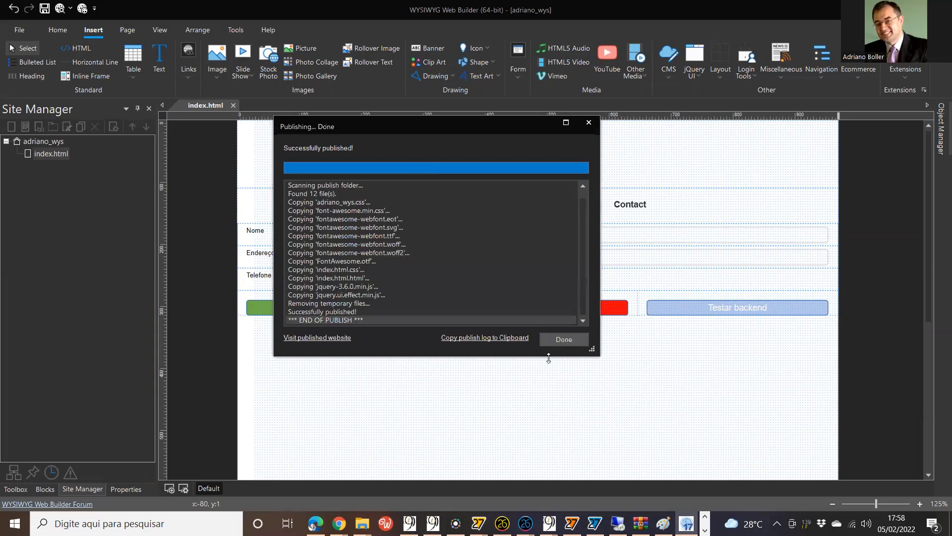
{"action": "key", "text": "Return"}
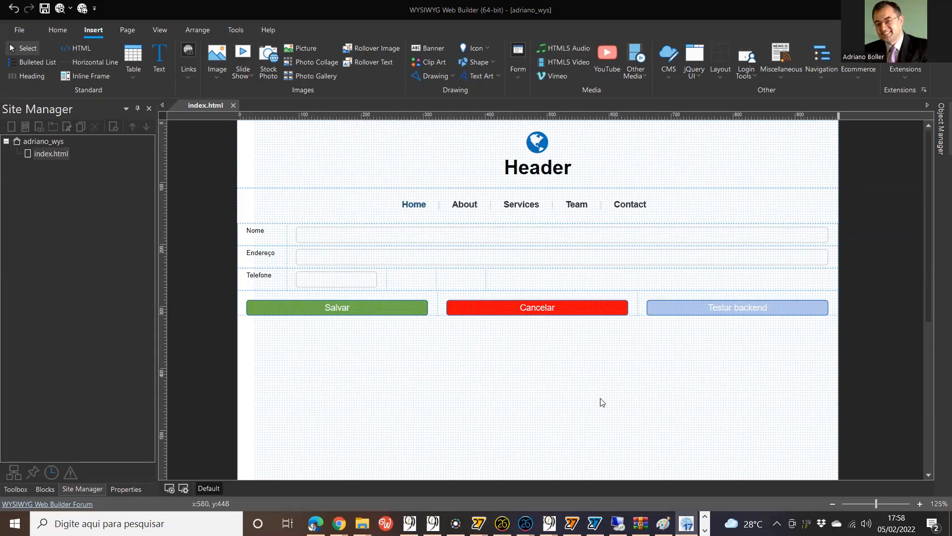
{"action": "key", "text": "alt+Tab"}
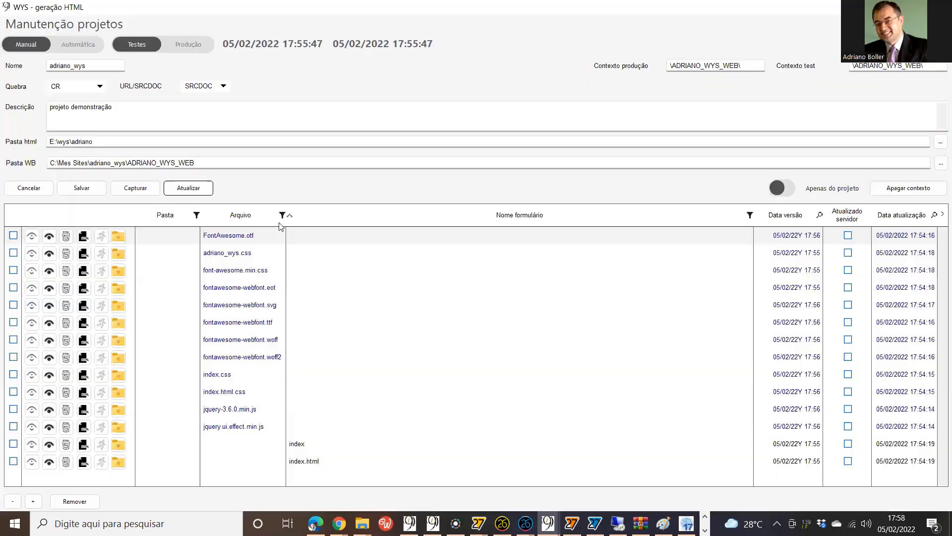
{"action": "key", "text": "Return"}
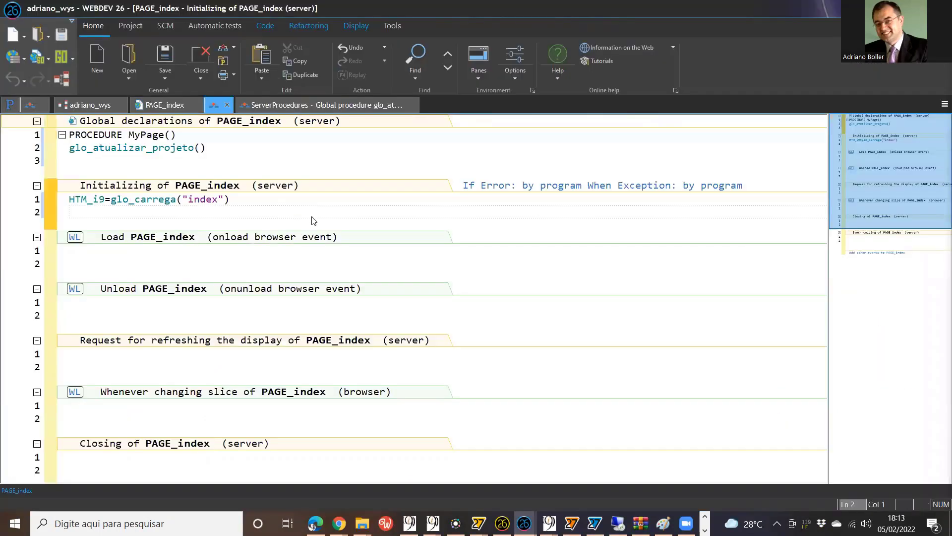
Step: In WEBDEV 26, create a local browser procedure named rot_testes in PAGE_index
{"action": "right_click", "coordinate": [294, 218]}
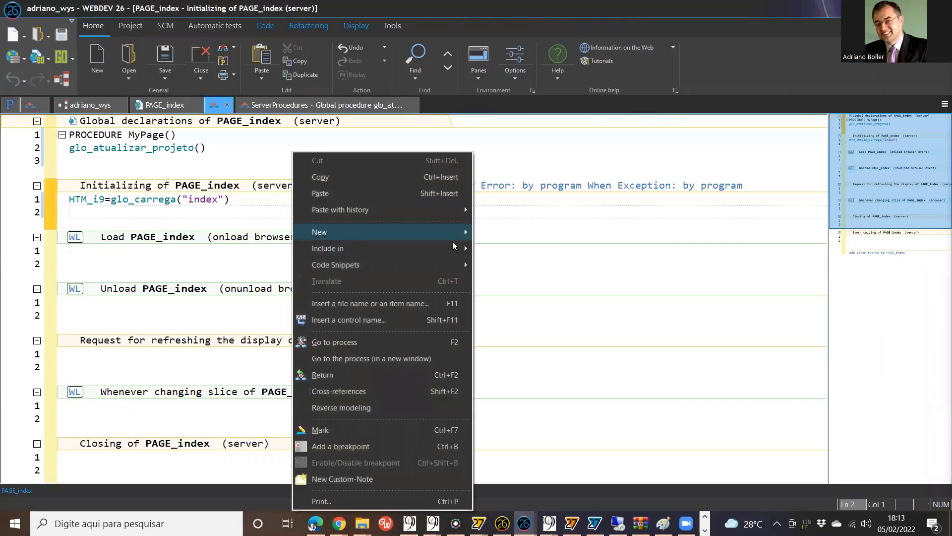
{"action": "mouse_move", "coordinate": [449, 234]}
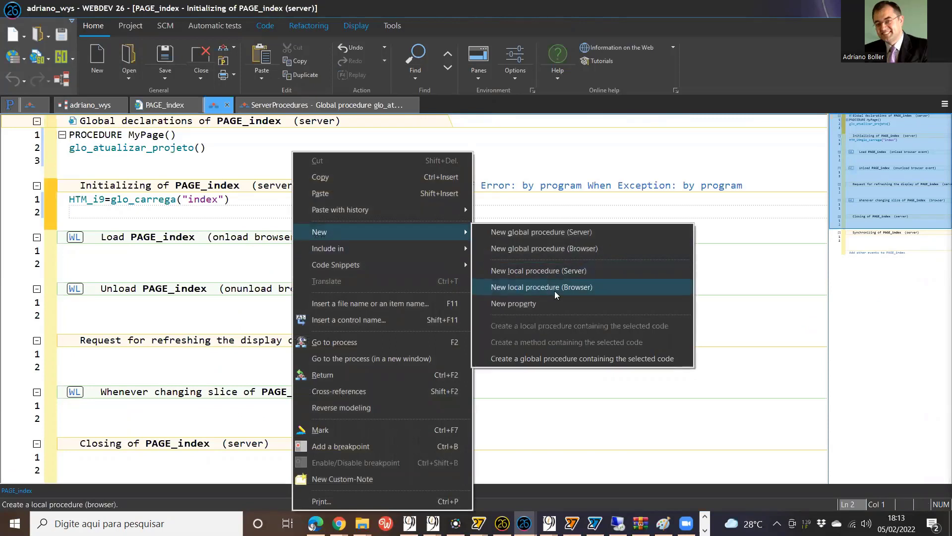
{"action": "left_click", "coordinate": [554, 290]}
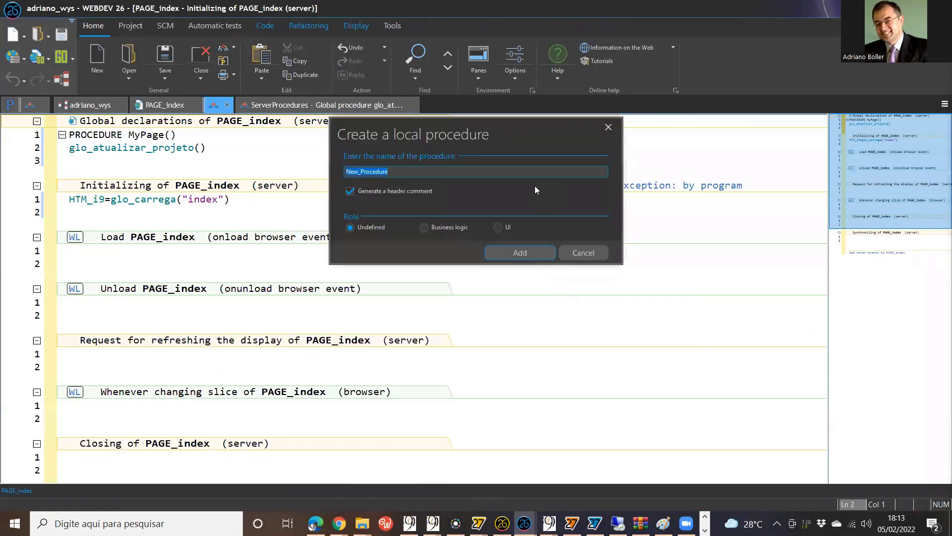
{"action": "type", "text": "rot"}
{"action": "type", "text": "_teste_backend"}
{"action": "key", "text": "BackSpace"}
{"action": "key", "text": "BackSpace"}
{"action": "key", "text": "BackSpace"}
{"action": "key", "text": "BackSpace"}
{"action": "key", "text": "BackSpace"}
{"action": "key", "text": "Return"}
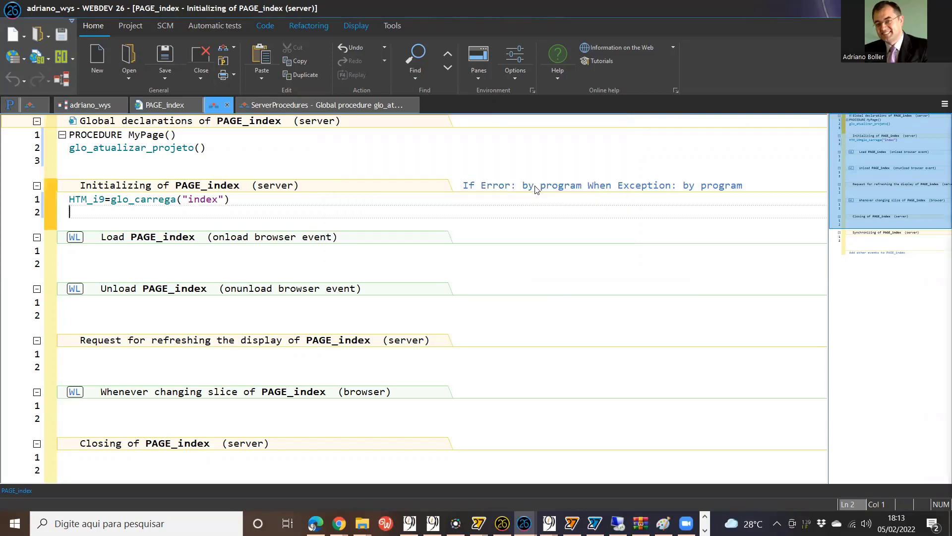
Step: Make the rot_testes procedure display the system date and time with Info(SysDateTime())
{"action": "type", "text": "info(sysd"}
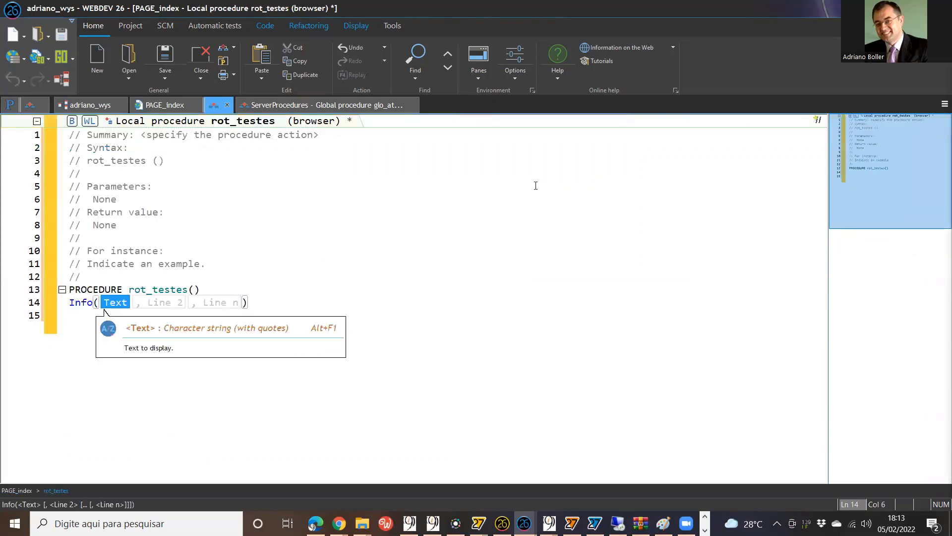
{"action": "type", "text": "atetime())"}
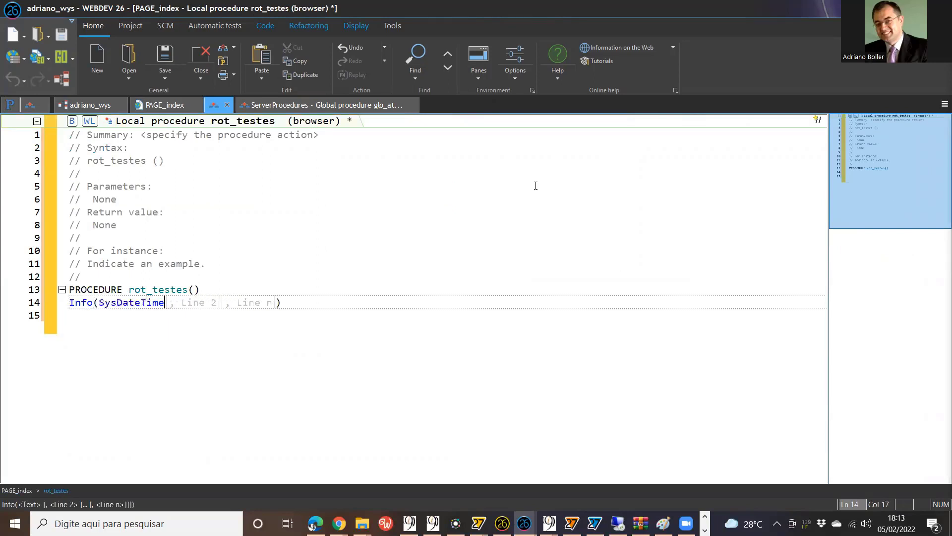
Step: Run PAGE_index in the browser test and try the Testar backend button
{"action": "key", "text": "Return"}
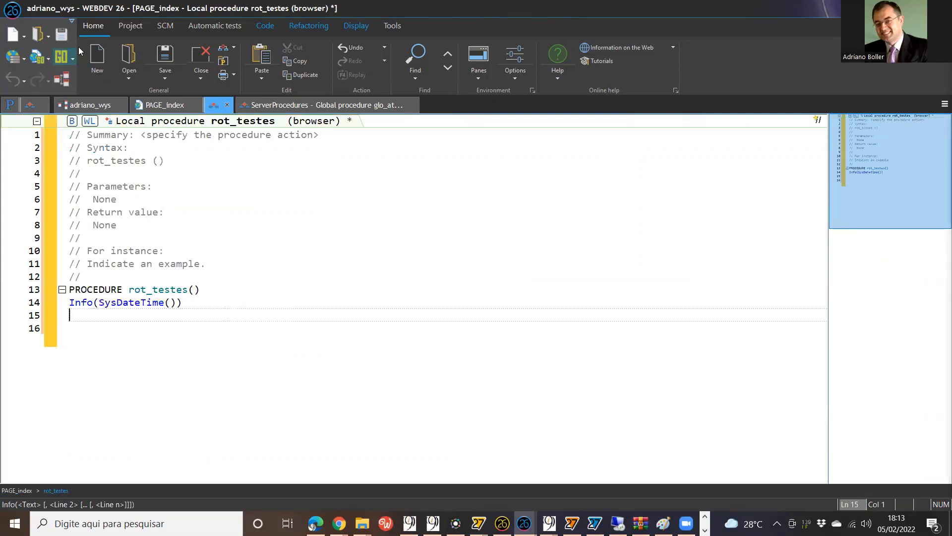
{"action": "left_click", "coordinate": [36, 60]}
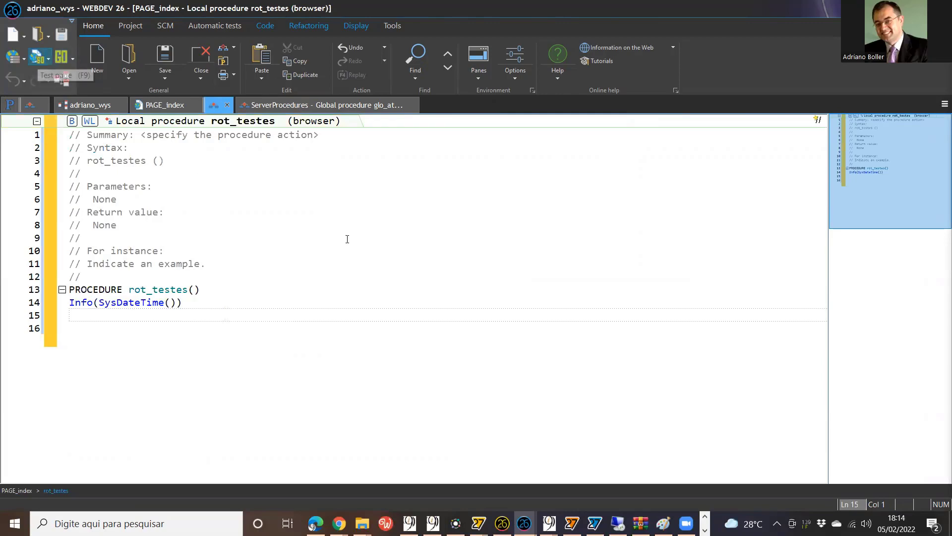
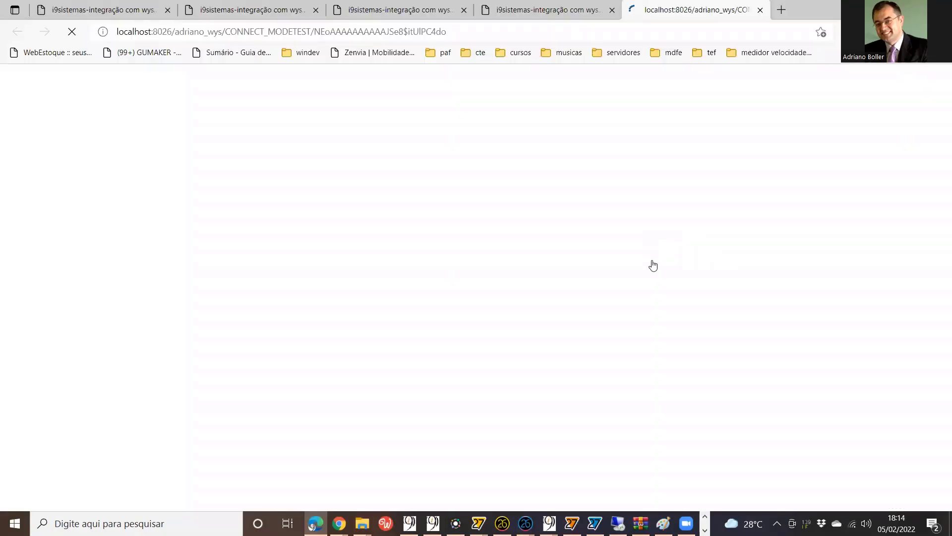
{"action": "left_click", "coordinate": [571, 251]}
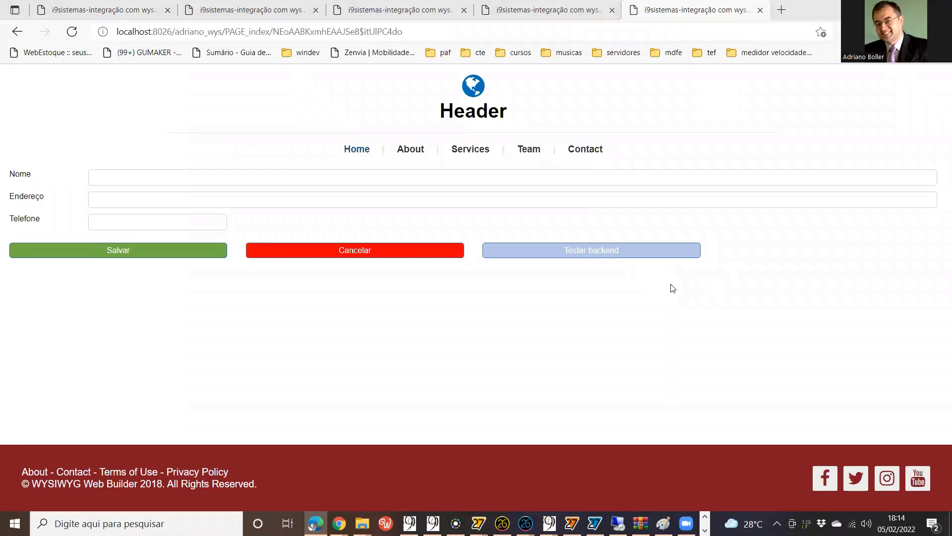
Step: Switch to WYSIWYG Web Builder and check which procedure the Testar backend button's onclick event calls
{"action": "key", "text": "alt+Tab"}
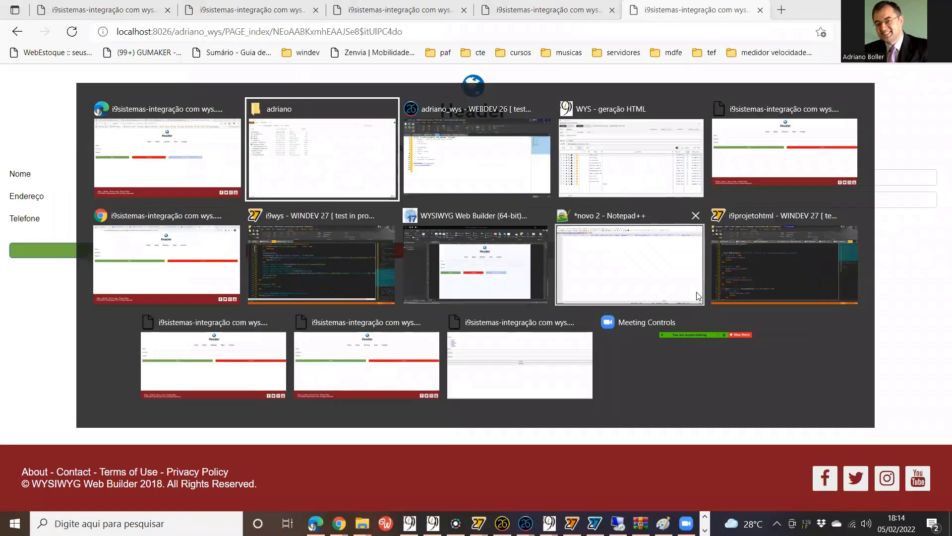
{"action": "key", "text": "alt+Tab"}
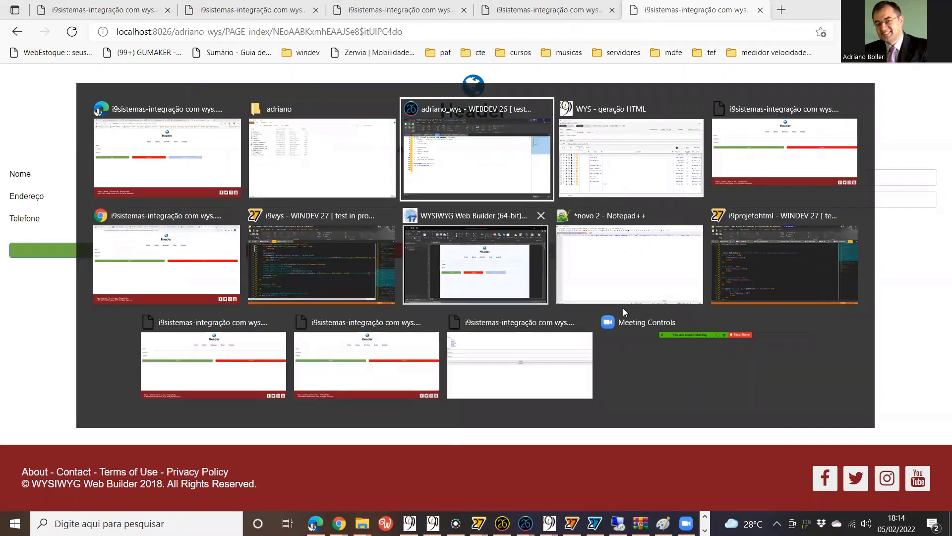
{"action": "left_click", "coordinate": [475, 263]}
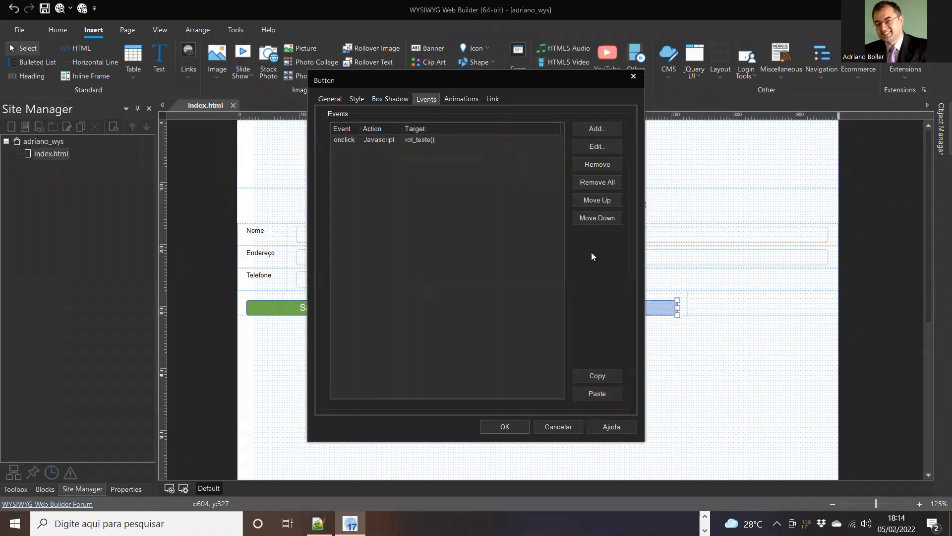
{"action": "key", "text": "Return"}
Step: Switch to WEBDEV 26, rename the local browser procedure to rot_teste, and rerun the page test
{"action": "key", "text": "alt+Tab"}
{"action": "key", "text": "alt+Tab"}
{"action": "key", "text": "alt+Tab"}
{"action": "key", "text": "alt+Tab"}
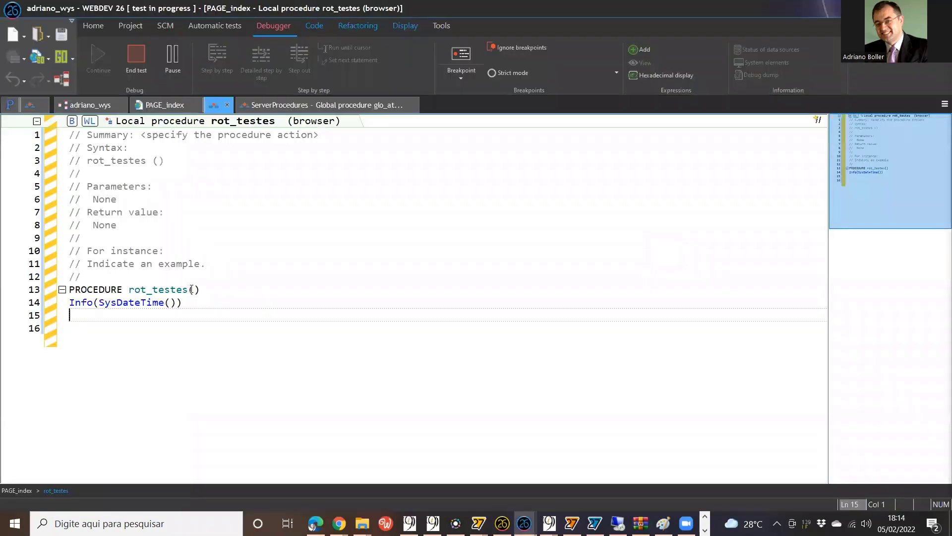
{"action": "left_click", "coordinate": [290, 295]}
{"action": "key", "text": "BackSpace"}
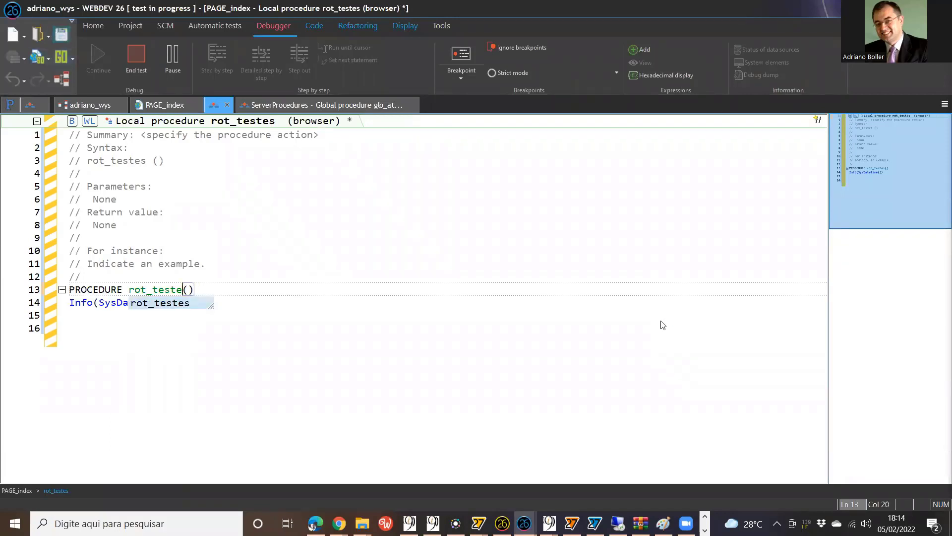
{"action": "key", "text": "Escape"}
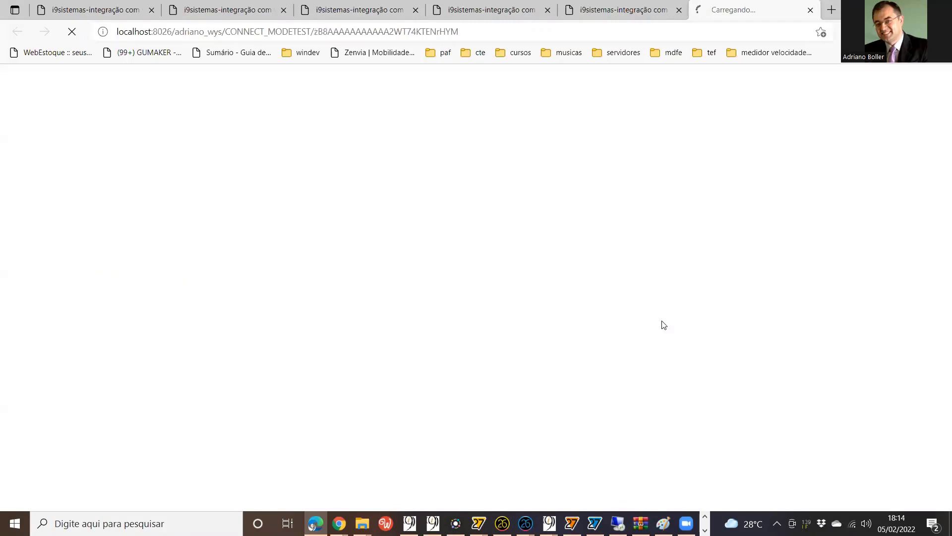
Step: Test the Testar backend button three times on the running page, dismissing each date and time message
{"action": "left_click", "coordinate": [624, 256]}
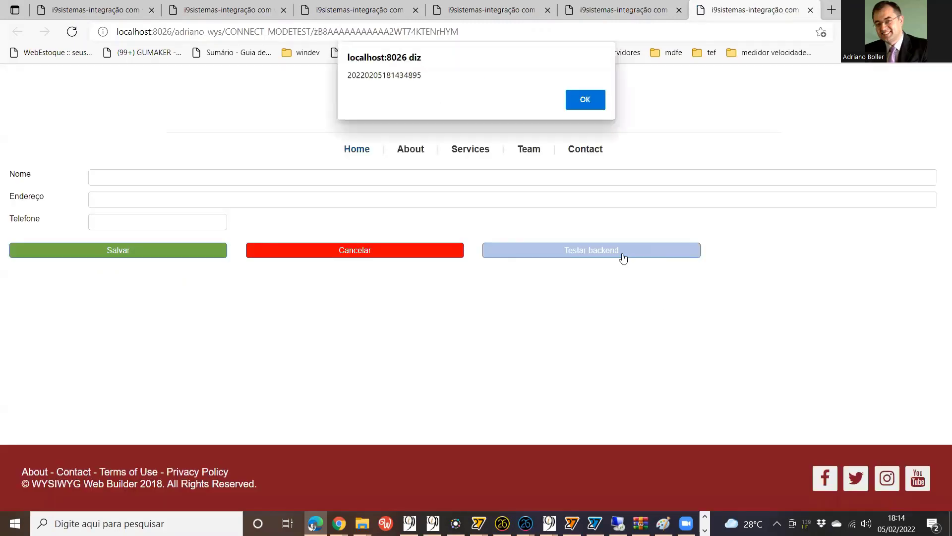
{"action": "left_click", "coordinate": [585, 105]}
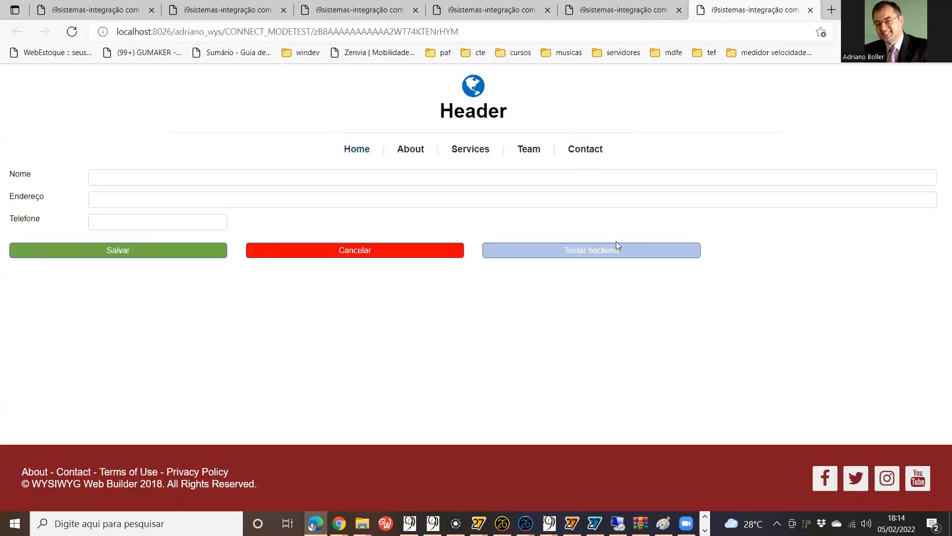
{"action": "left_click", "coordinate": [617, 254]}
{"action": "left_click", "coordinate": [586, 101]}
{"action": "left_click", "coordinate": [639, 252]}
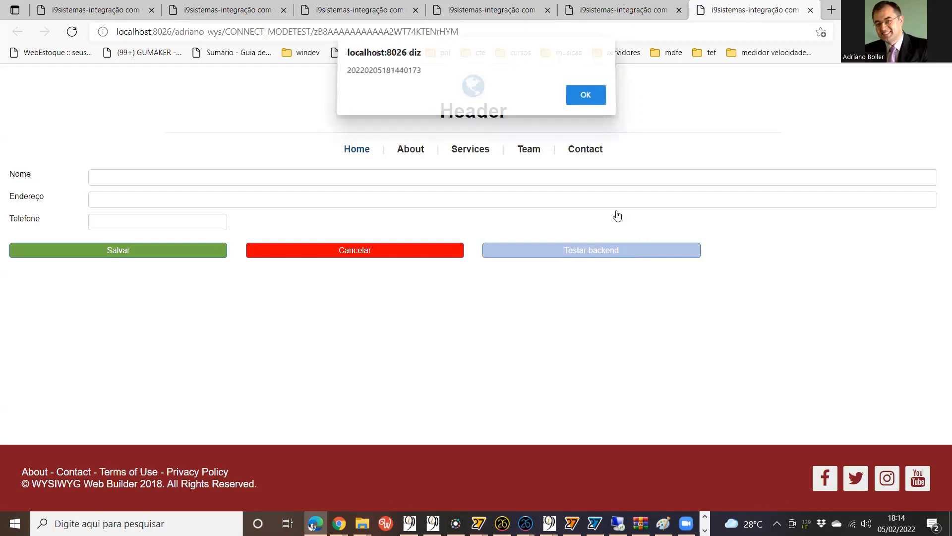
{"action": "left_click", "coordinate": [590, 108]}
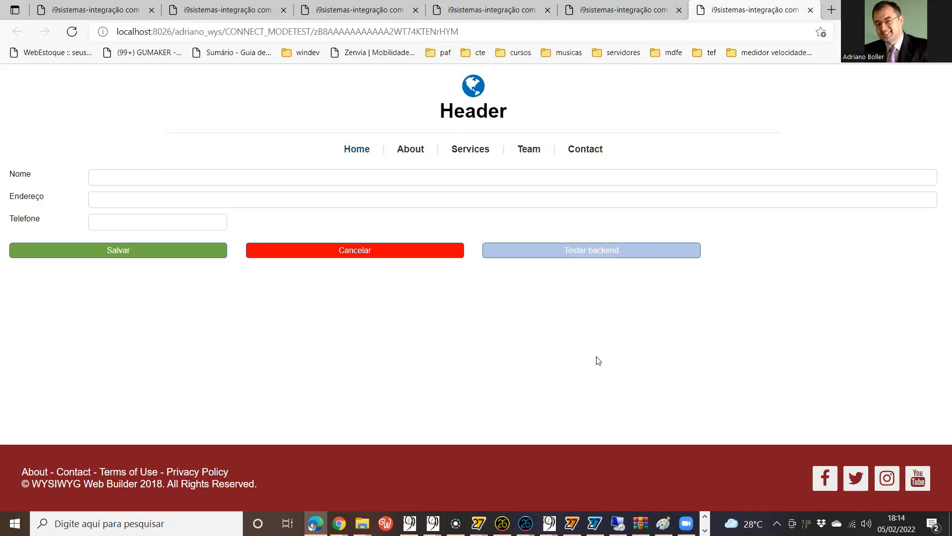
Step: Switch to WEBDEV 26 and compare the rot_teste procedure code with the PAGE_index layout
{"action": "key", "text": "alt+Tab"}
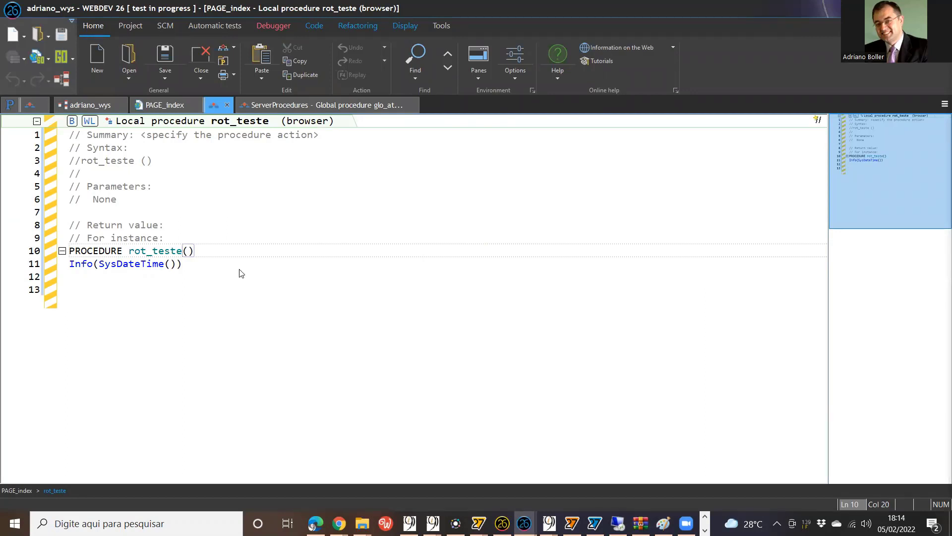
{"action": "left_click", "coordinate": [240, 270]}
{"action": "key", "text": "Down"}
{"action": "left_click", "coordinate": [164, 104]}
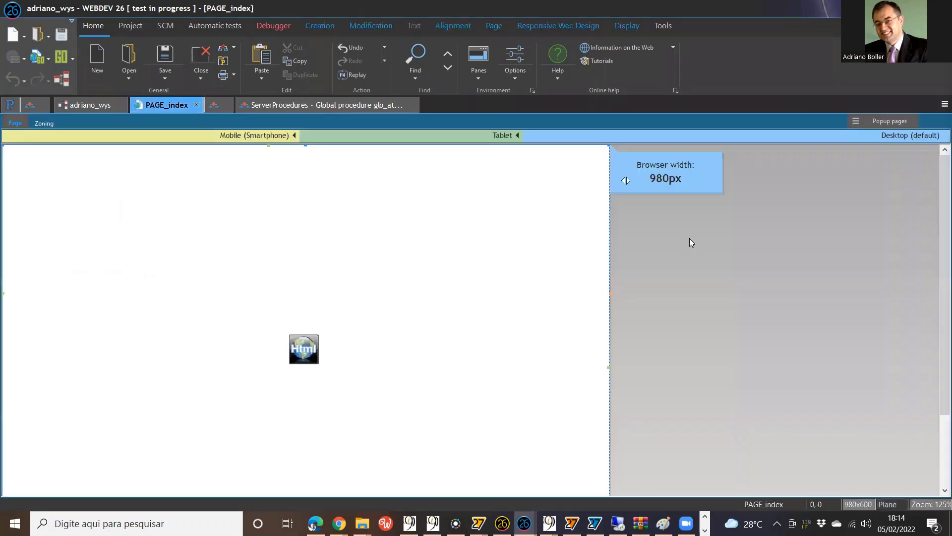
{"action": "left_click", "coordinate": [214, 105]}
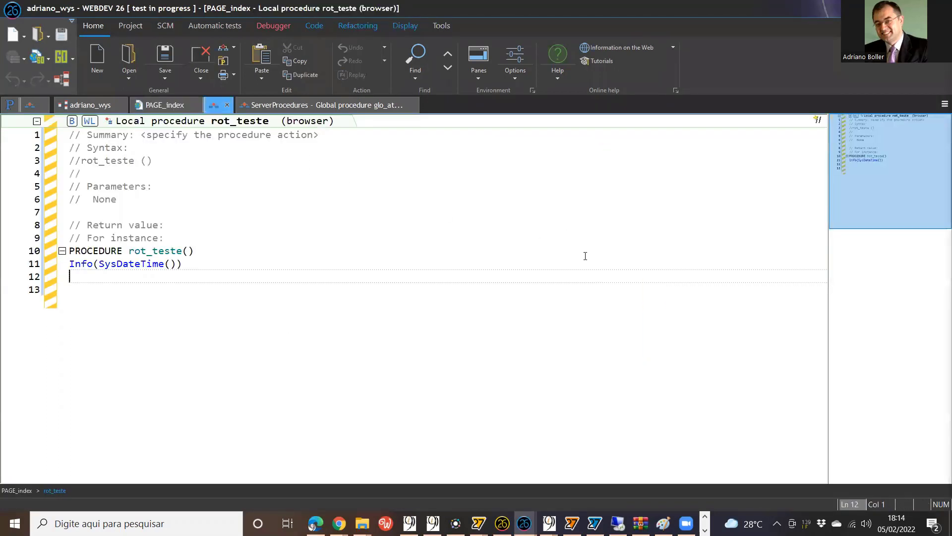
{"action": "left_click", "coordinate": [167, 108]}
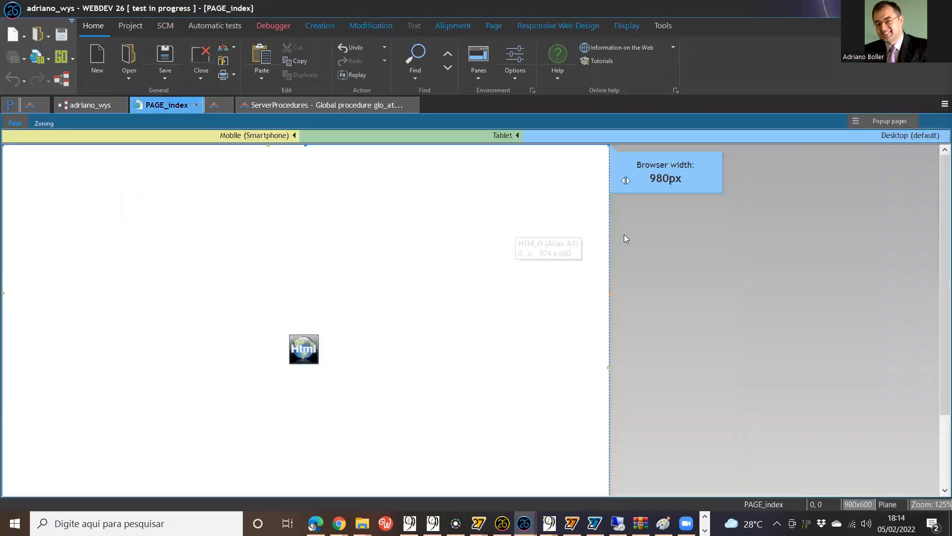
{"action": "left_click", "coordinate": [214, 105]}
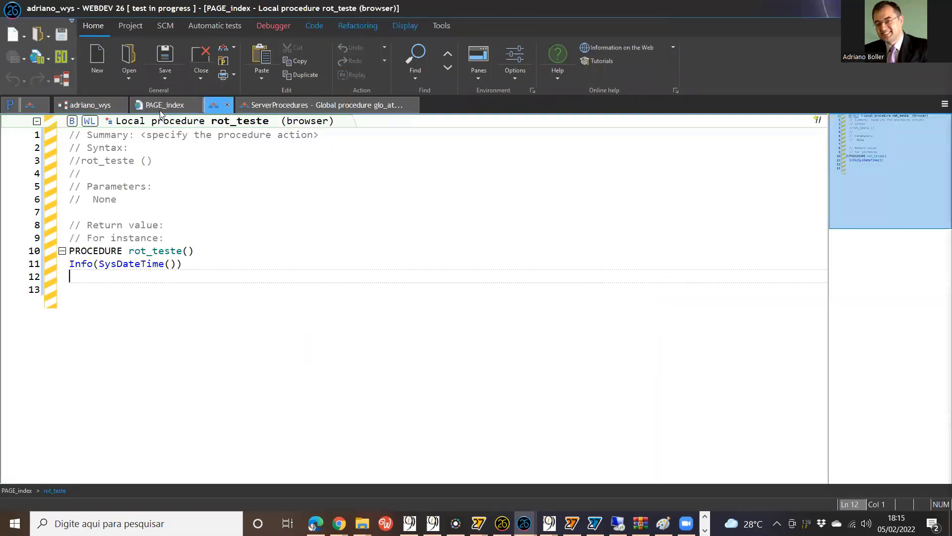
Step: Switch to WYSIWYG Web Builder and check which procedure the Salvar button's onclick event calls
{"action": "key", "text": "alt+Tab"}
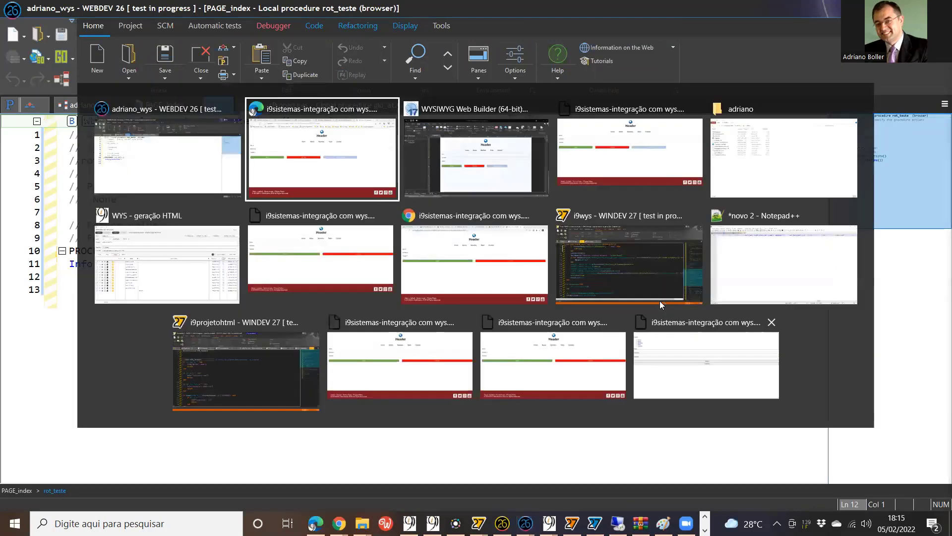
{"action": "key", "text": "alt+Tab"}
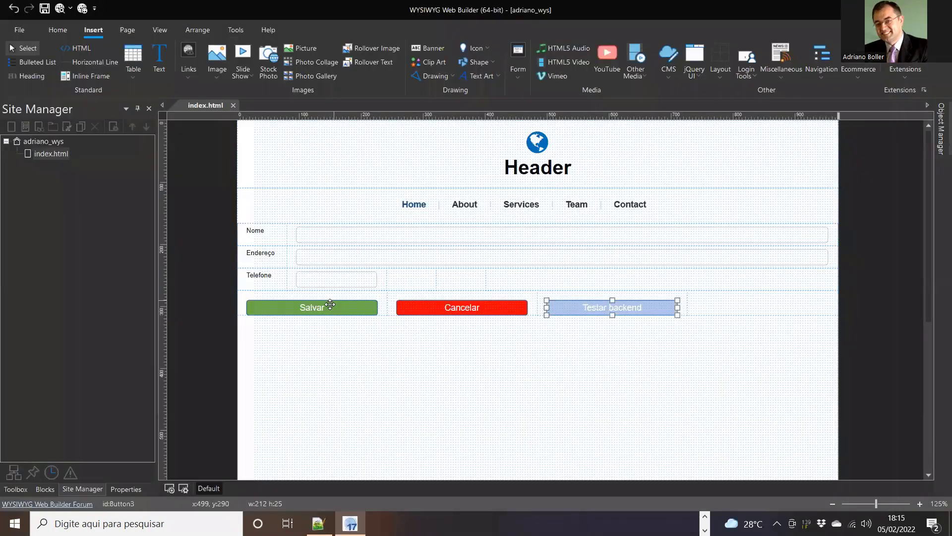
{"action": "left_click", "coordinate": [330, 304]}
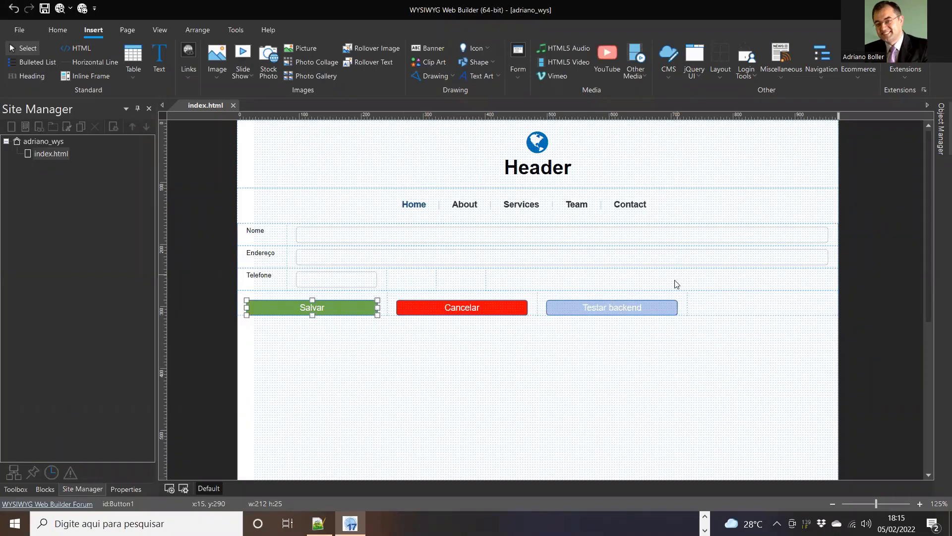
{"action": "left_click", "coordinate": [713, 299]}
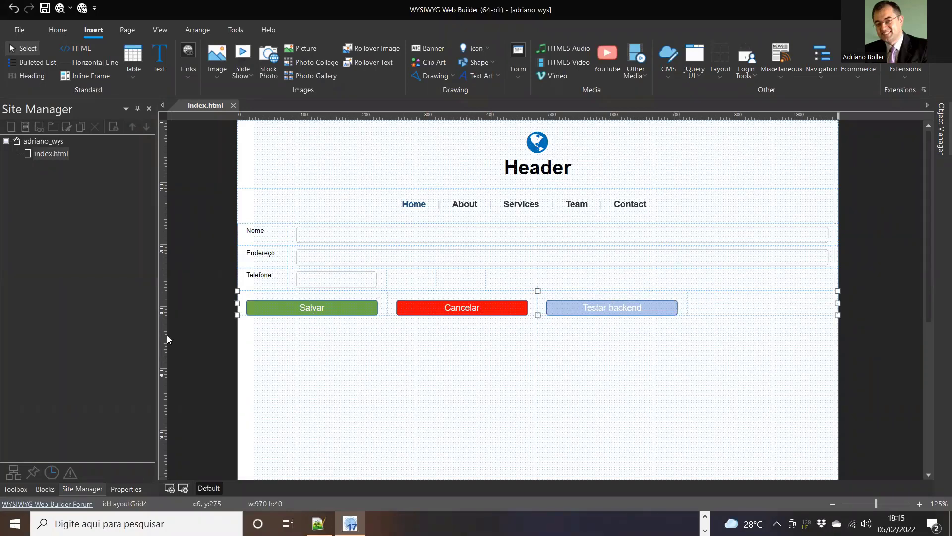
{"action": "left_click_drag", "start_coordinate": [289, 306], "coordinate": [289, 306]}
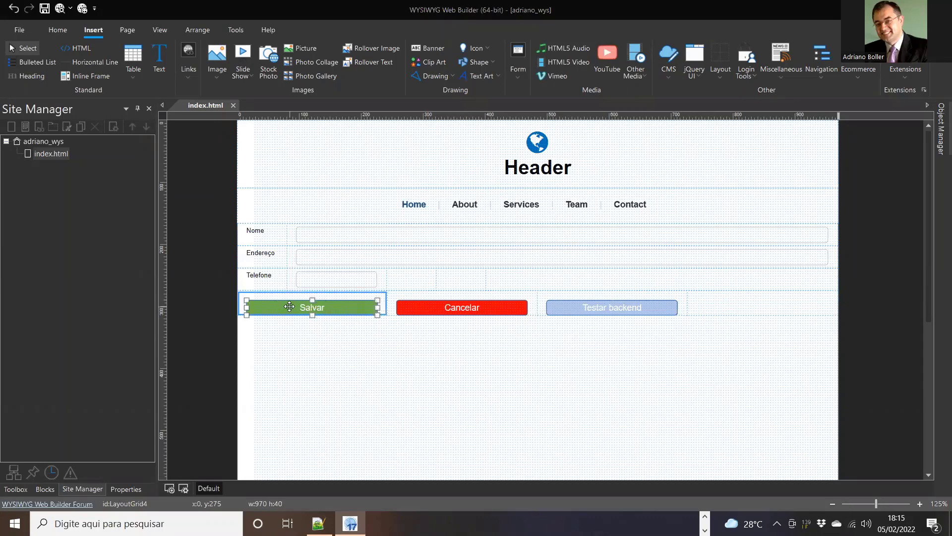
{"action": "double_click", "coordinate": [289, 306]}
{"action": "left_click", "coordinate": [428, 99]}
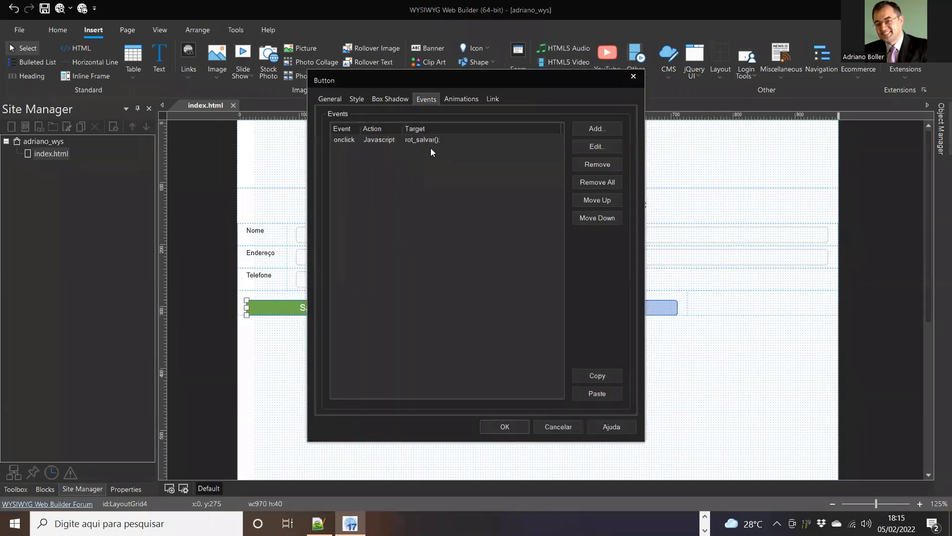
{"action": "key", "text": "Escape"}
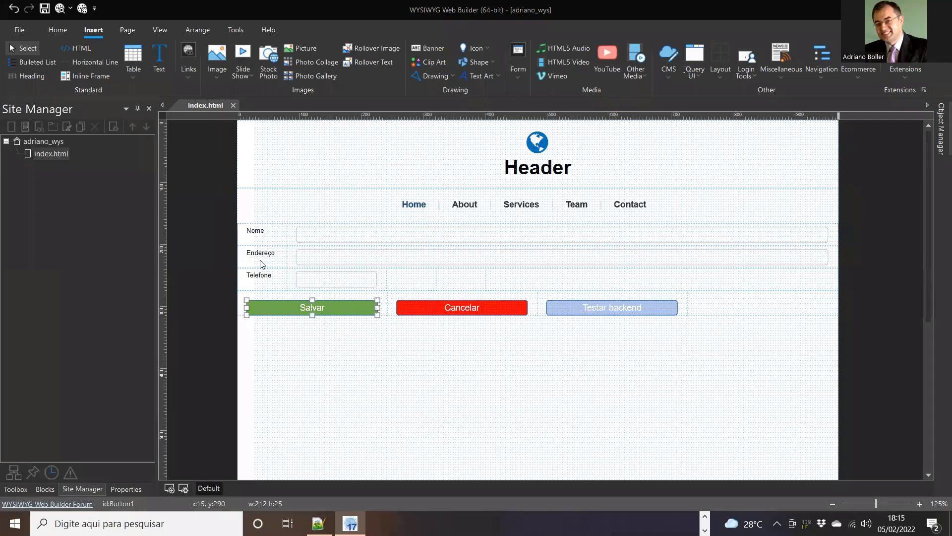
Step: Switch back to WEBDEV 26 and end the running page test
{"action": "key", "text": "alt+Tab"}
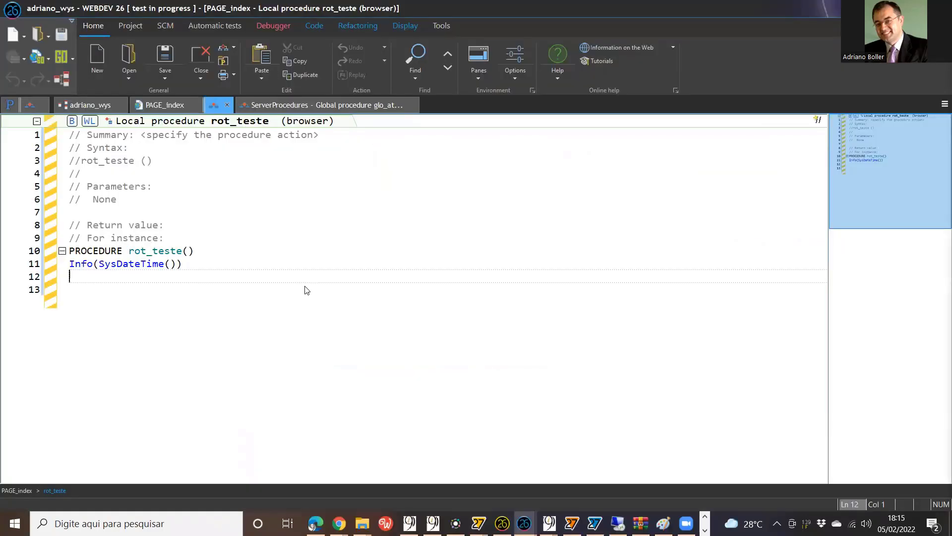
{"action": "right_click", "coordinate": [304, 287]}
{"action": "left_click", "coordinate": [359, 254]}
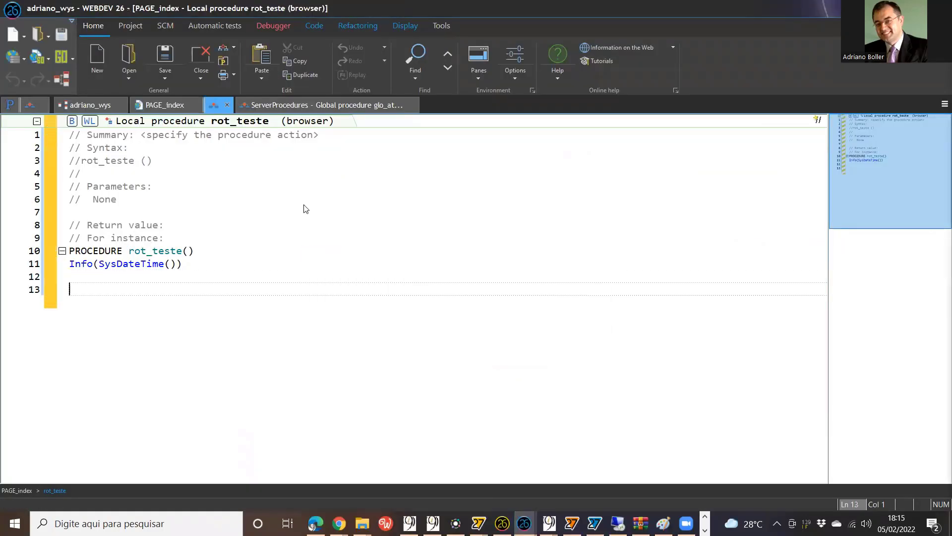
{"action": "right_click", "coordinate": [304, 206]}
{"action": "mouse_move", "coordinate": [446, 231]}
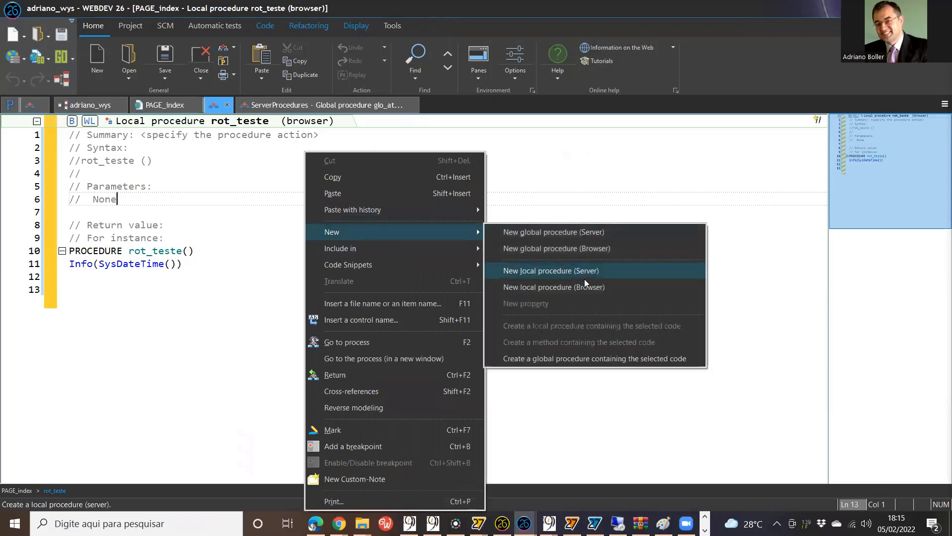
{"action": "left_click", "coordinate": [593, 248]}
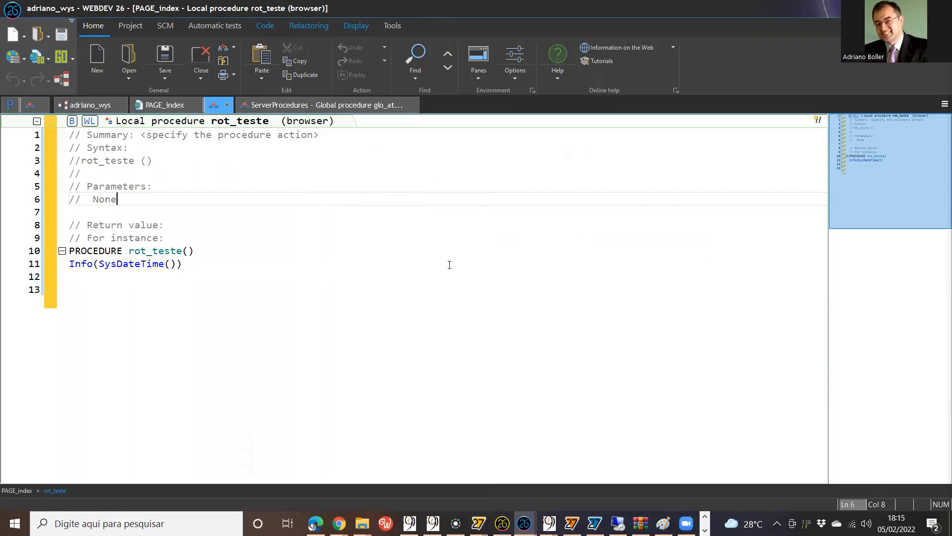
Step: Create a local browser procedure named rot_salvar in PAGE_index with a generated header comment
{"action": "left_click", "coordinate": [317, 297]}
{"action": "right_click", "coordinate": [316, 243]}
{"action": "mouse_move", "coordinate": [388, 232]}
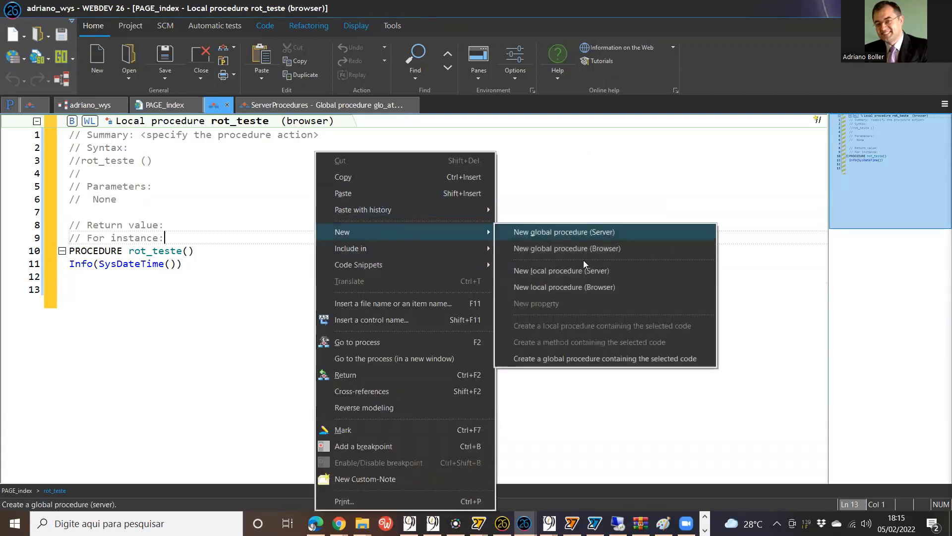
{"action": "left_click", "coordinate": [584, 288]}
{"action": "type", "text": "r"}
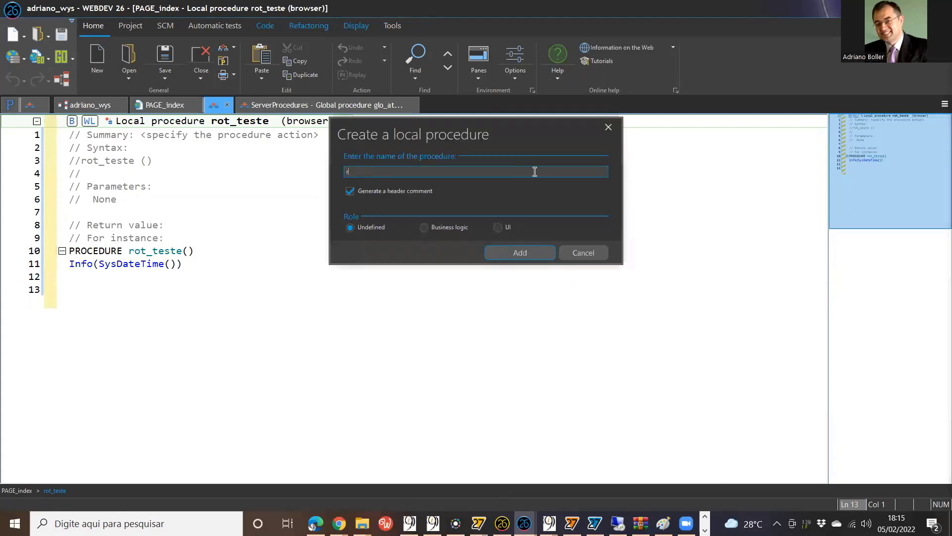
{"action": "type", "text": "ot_salvar"}
{"action": "key", "text": "Return"}
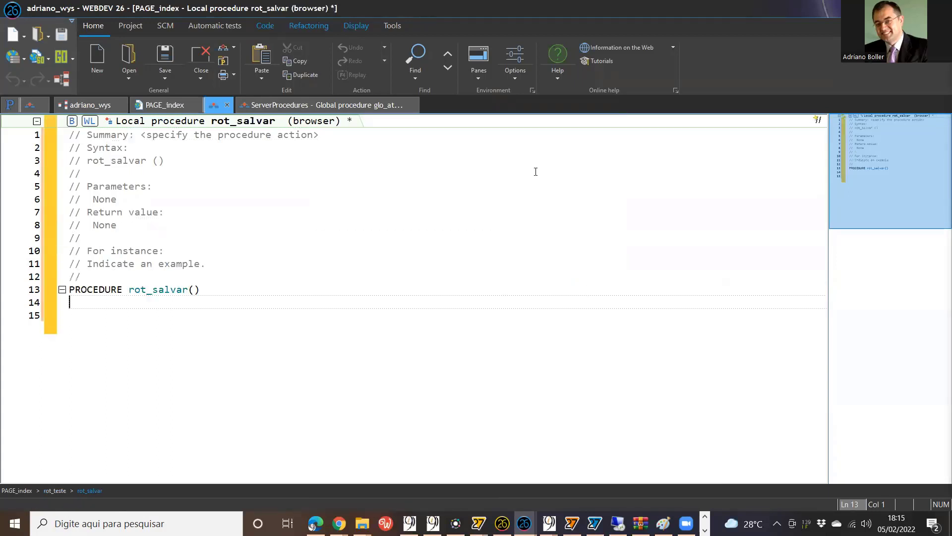
Step: In the rot_salvar procedure body, declare sNome as a string assigned from JSProperty("nome","value")
{"action": "left_click", "coordinate": [151, 324]}
{"action": "type", "text": "nome is strin"}
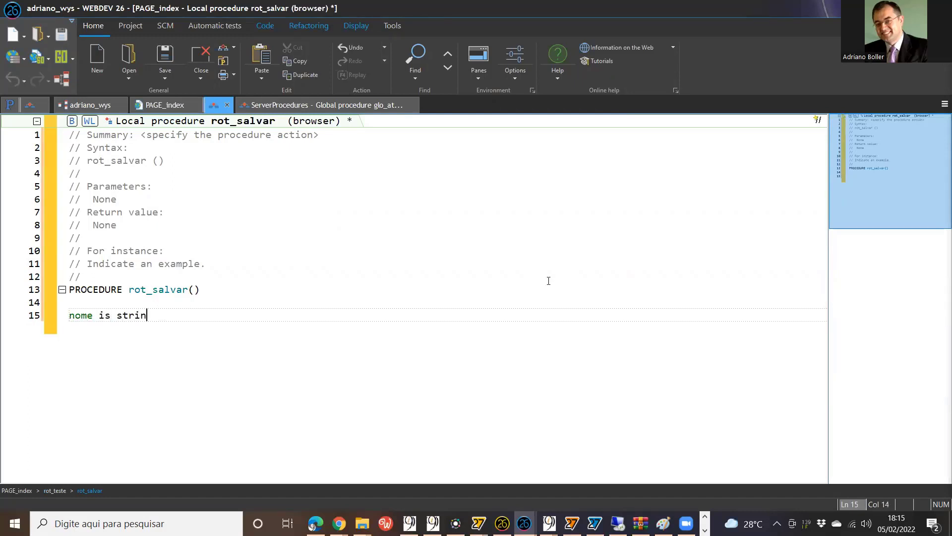
{"action": "type", "text": "g=jsp"}
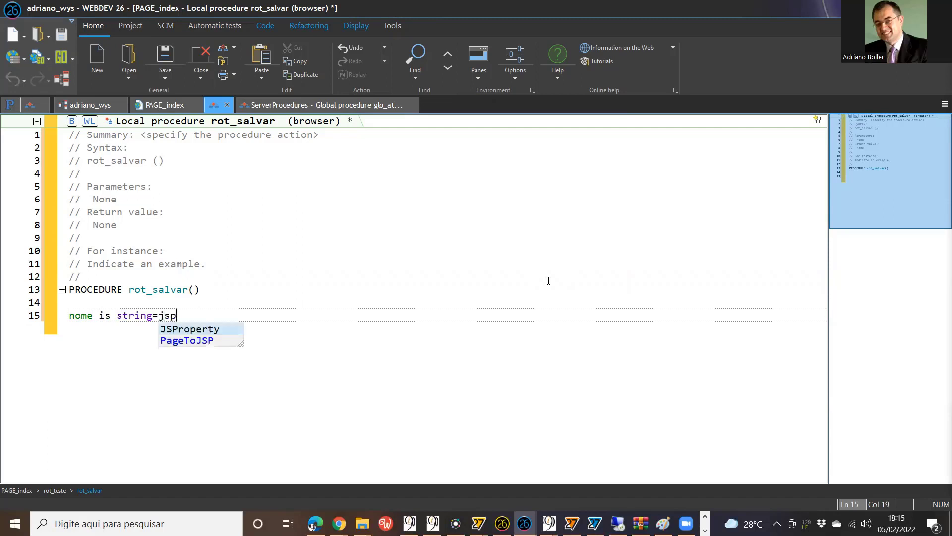
{"action": "key", "text": "Return"}
{"action": "type", "text": "\"n\")"}
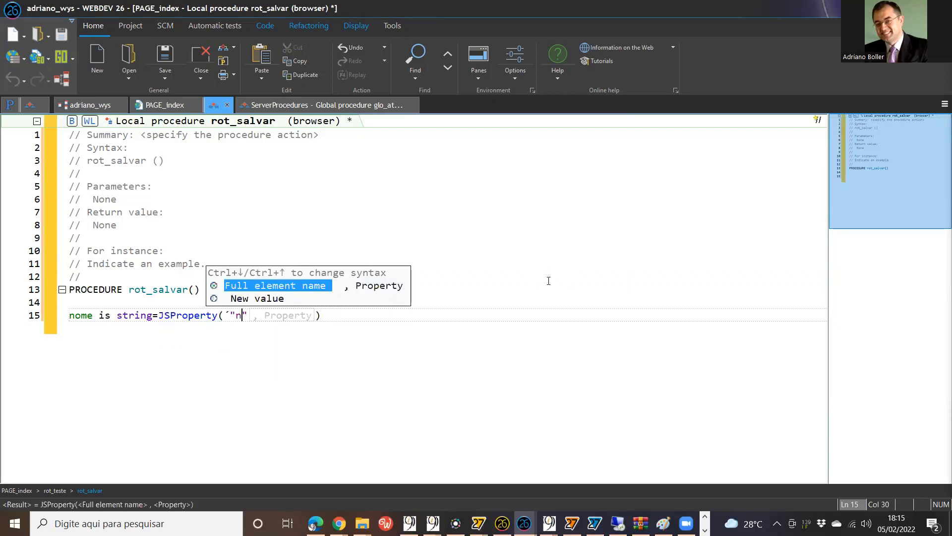
{"action": "key", "text": "BackSpace"}
{"action": "type", "text": "\"nome"}
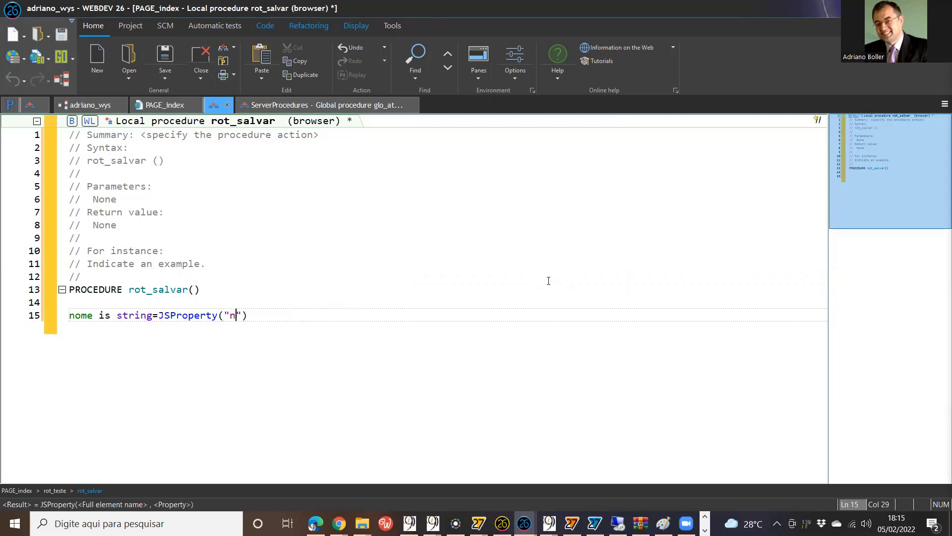
{"action": "type", "text": "\",value"}
{"action": "key", "text": "ctrl+BackSpace"}
{"action": "type", "text": "\"value"}
{"action": "key", "text": "BackSpace"}
{"action": "key", "text": "BackSpace"}
{"action": "key", "text": "BackSpace"}
{"action": "type", "text": "lue"}
{"action": "key", "text": "End"}
{"action": "key", "text": "Return"}
Step: Duplicate the sNome declaration line twice directly below the original
{"action": "key", "text": "Up"}
{"action": "key", "text": "shift+Down"}
{"action": "key", "text": "ctrl+c"}
{"action": "key", "text": "ctrl+d"}
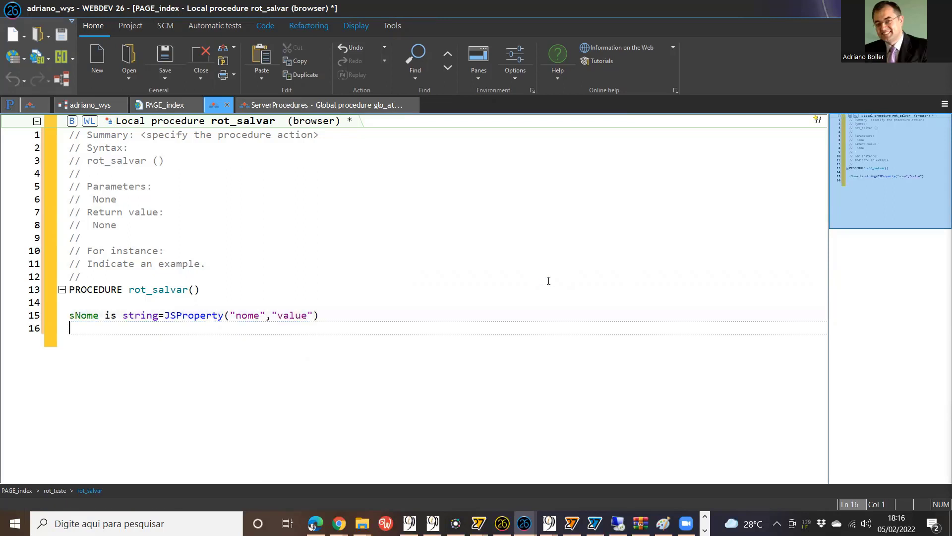
{"action": "key", "text": "ctrl+v"}
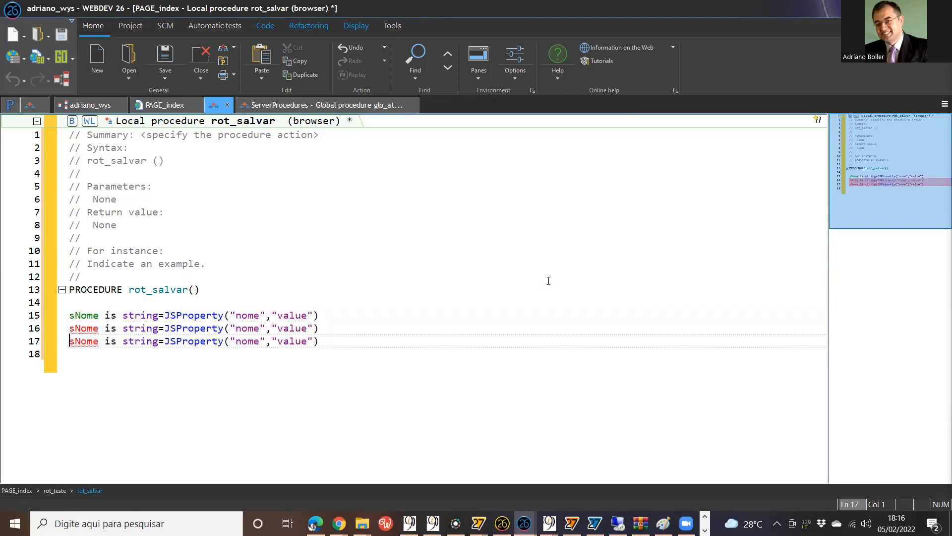
Step: Rename the variable in the second declaration to sEndereco, leaving no blank line before the third declaration
{"action": "key", "text": "Up"}
{"action": "key", "text": "Up"}
{"action": "key", "text": "shift+Right"}
{"action": "key", "text": "shift+Right"}
{"action": "key", "text": "shift+Right"}
{"action": "key", "text": "shift+Right"}
{"action": "key", "text": "shift+Right"}
{"action": "type", "text": "endereco"}
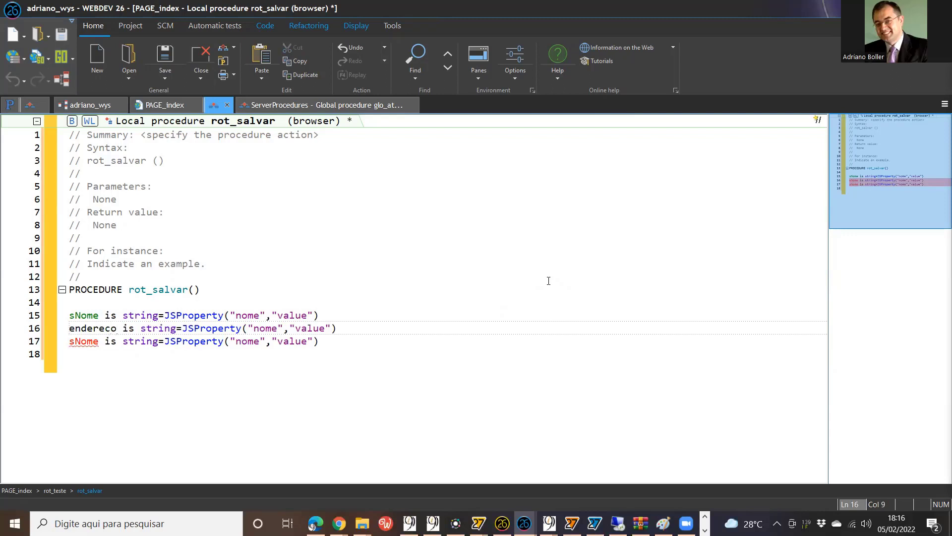
{"action": "key", "text": "End"}
{"action": "key", "text": "Return"}
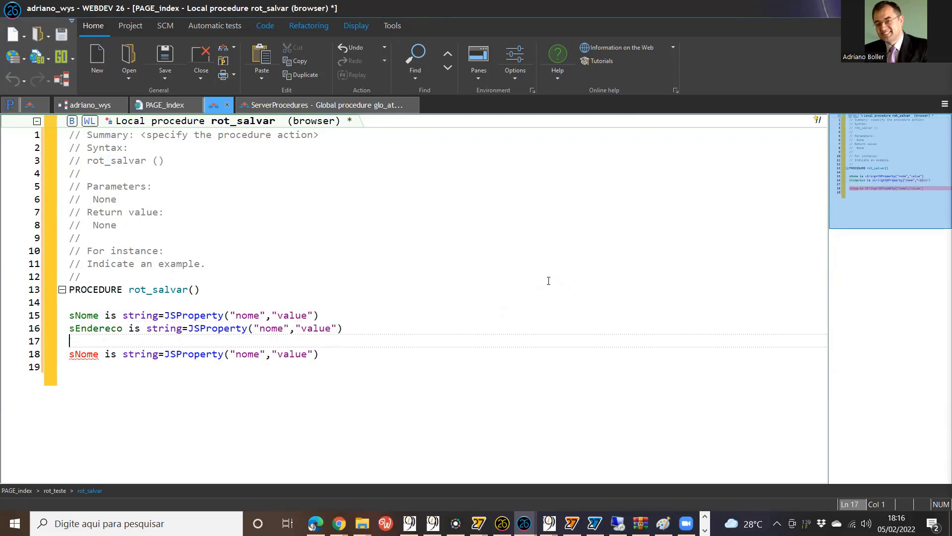
{"action": "key", "text": "Delete"}
Step: Rename the variable in the third declaration to sFone
{"action": "key", "text": "shift+Right"}
{"action": "key", "text": "shift+Right"}
{"action": "key", "text": "shift+Right"}
{"action": "key", "text": "shift+Right"}
{"action": "key", "text": "shift+Right"}
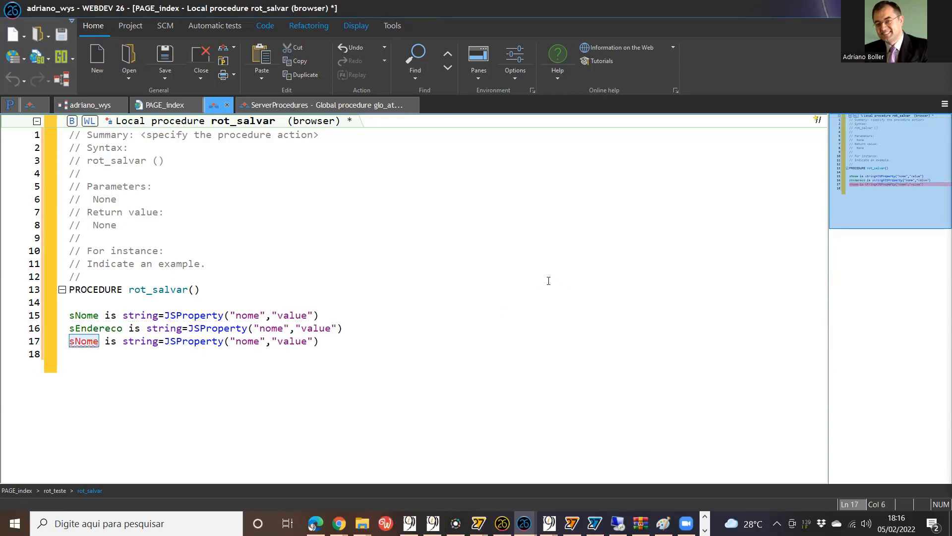
{"action": "type", "text": "fone"}
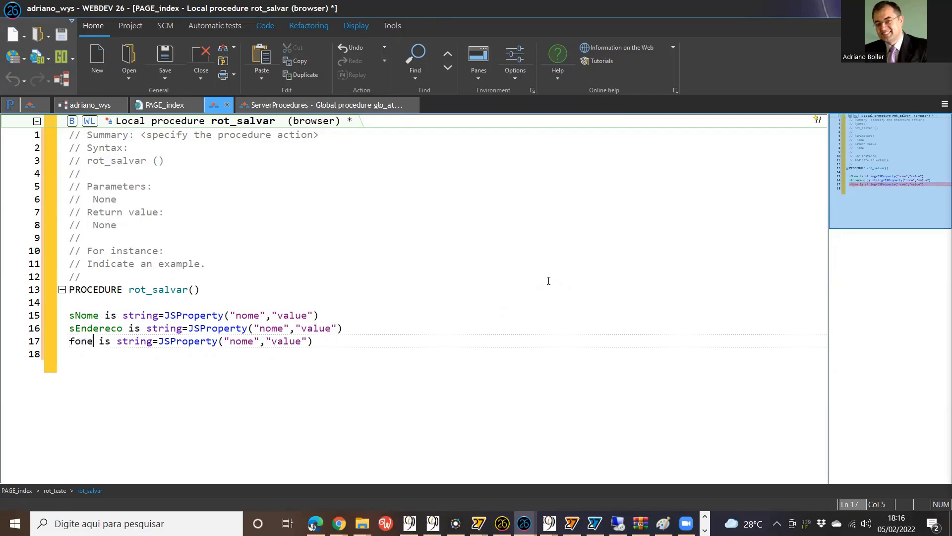
{"action": "key", "text": "End"}
{"action": "key", "text": "Return"}
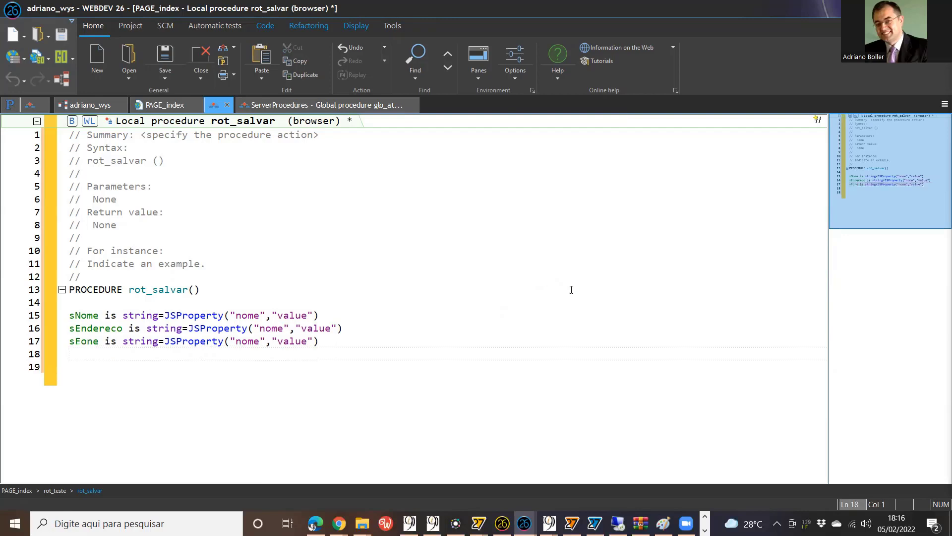
Step: Switch to WYSIWYG Web Builder, rename the Telefone edit box's ID to fone and check the Endereço box's ID
{"action": "key", "text": "ctrl+super+Right"}
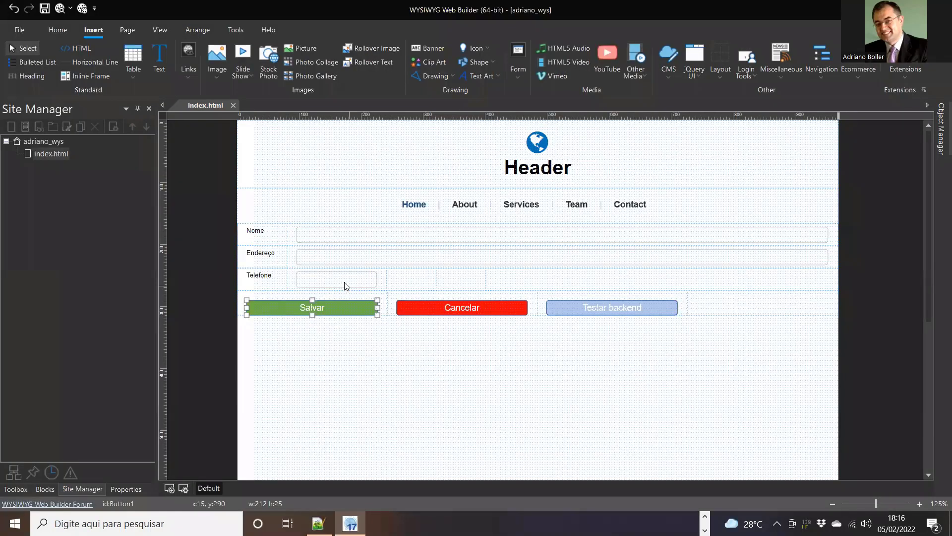
{"action": "left_click", "coordinate": [345, 279]}
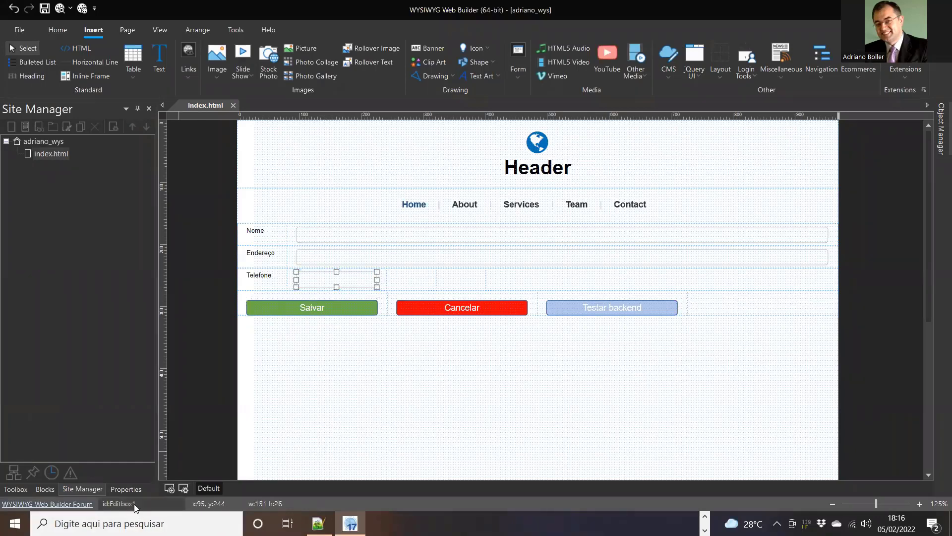
{"action": "right_click", "coordinate": [350, 282]}
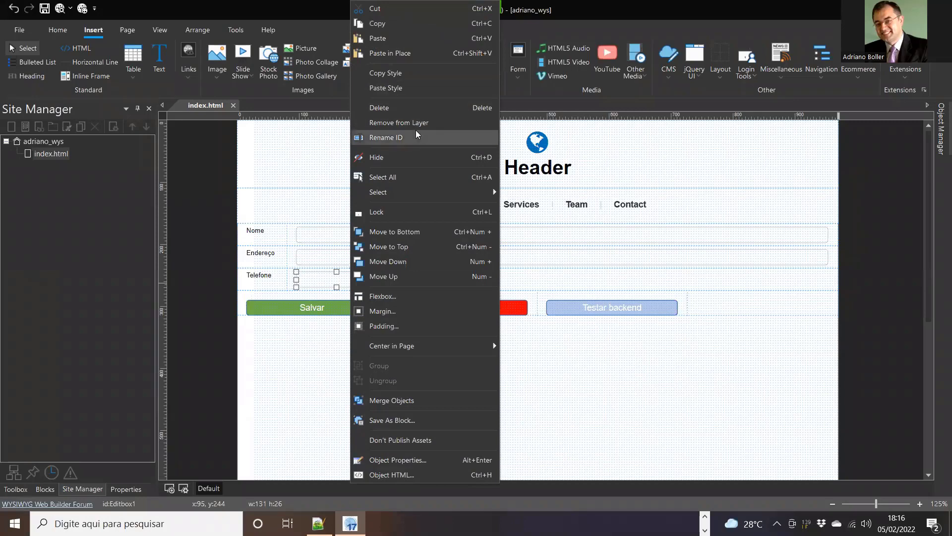
{"action": "left_click", "coordinate": [417, 135]}
{"action": "type", "text": "fone"}
{"action": "key", "text": "Return"}
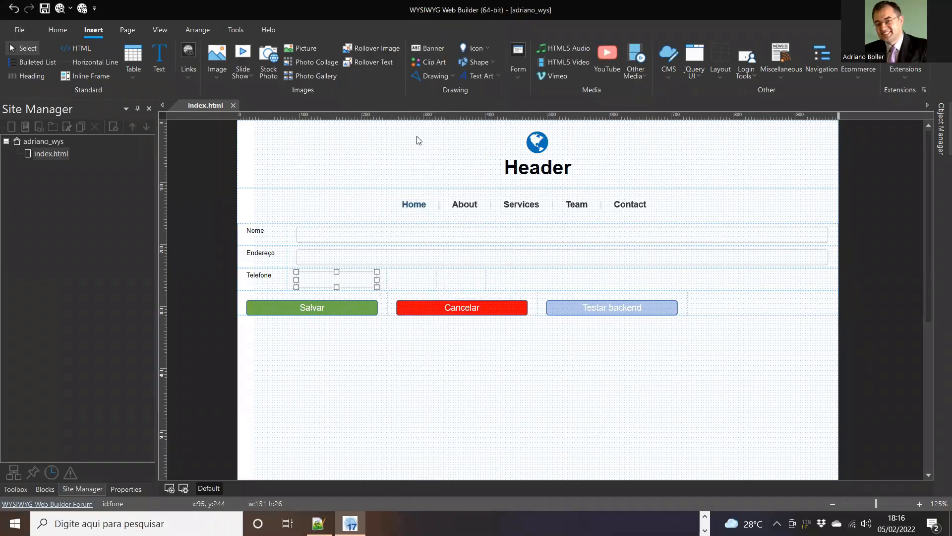
{"action": "left_click", "coordinate": [318, 258]}
Step: Switch back to WEBDEV 26 and set the JSProperty element names to "endereco" for sEndereco and "fone" for sFone
{"action": "key", "text": "alt+Tab"}
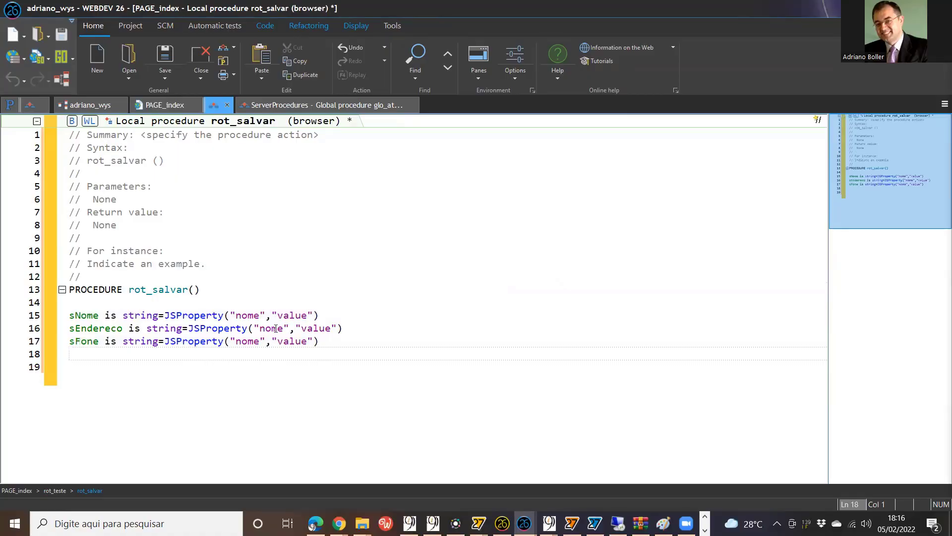
{"action": "double_click", "coordinate": [276, 329]}
{"action": "type", "text": "ender"}
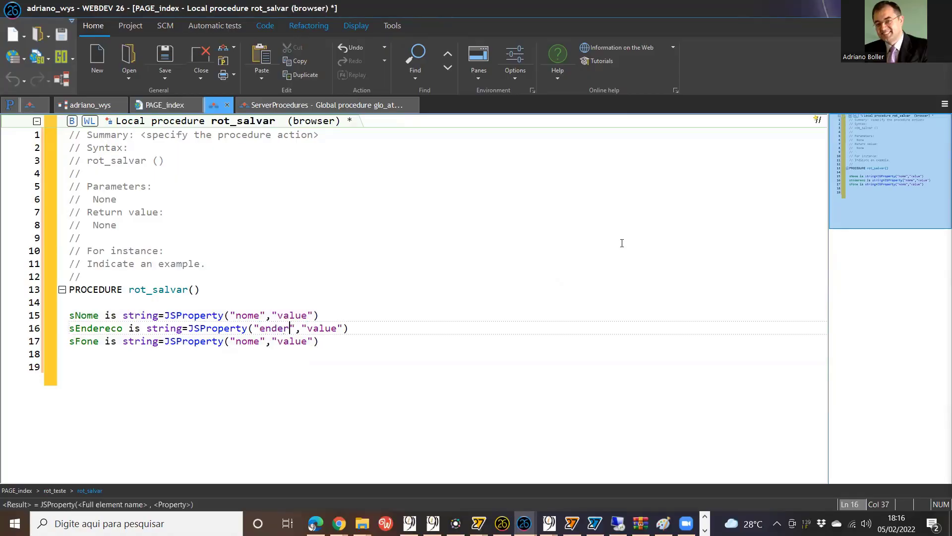
{"action": "type", "text": "eco"}
{"action": "left_click", "coordinate": [247, 341]}
{"action": "double_click", "coordinate": [248, 341]}
{"action": "type", "text": "fone"}
{"action": "key", "text": "End"}
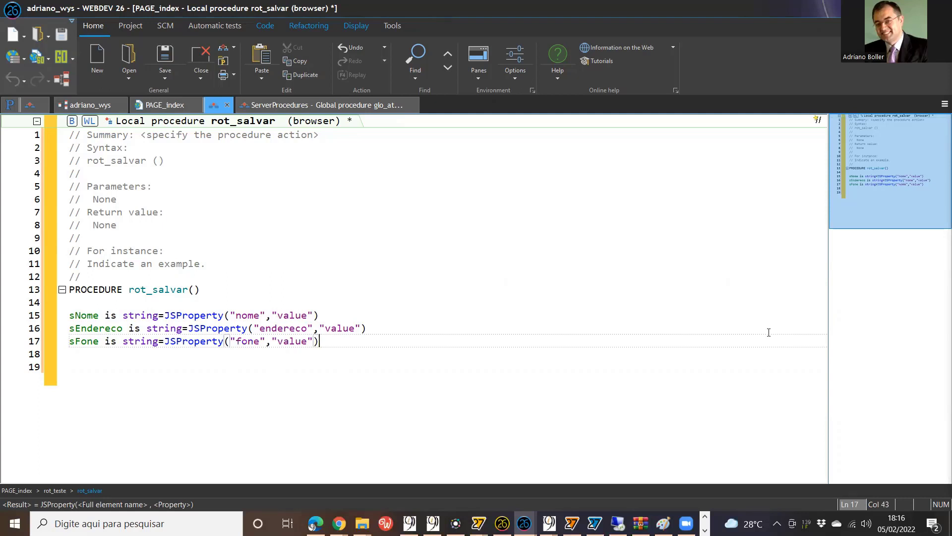
Step: Add an IF block below the declarations that tests whether sNome = ""
{"action": "key", "text": "Return"}
{"action": "key", "text": "Return"}
{"action": "type", "text": "if sNome = \""}
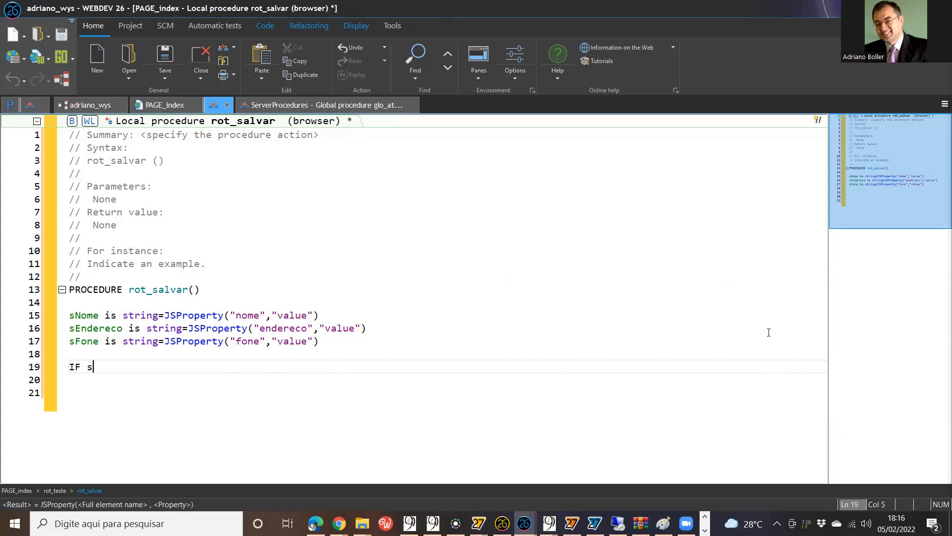
{"action": "key", "text": "End"}
{"action": "key", "text": "Return"}
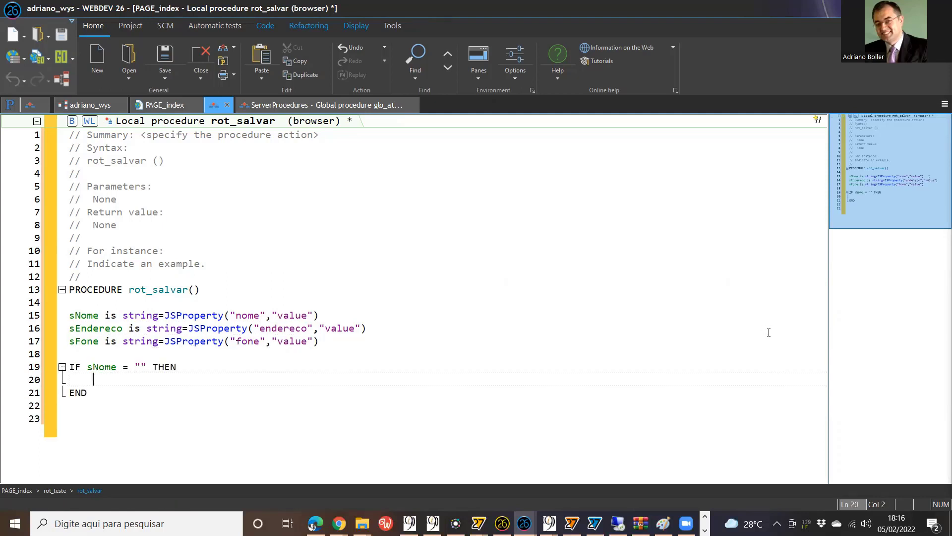
Step: Inside the IF block, show Info("Nome invalido invalido") and exit the procedure with RETURN
{"action": "type", "text": "Info(\""}
{"action": "type", "text": "Nome invalido"}
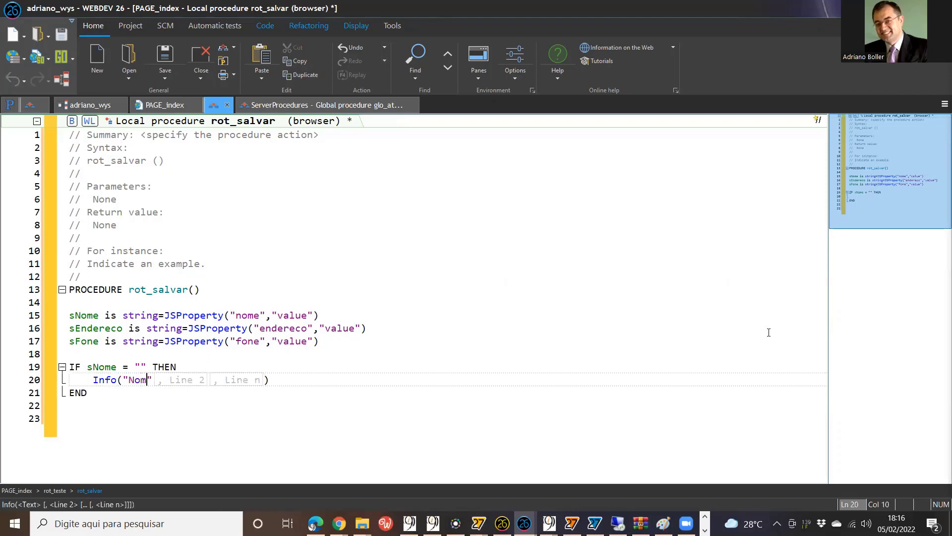
{"action": "type", "text": " invalido"}
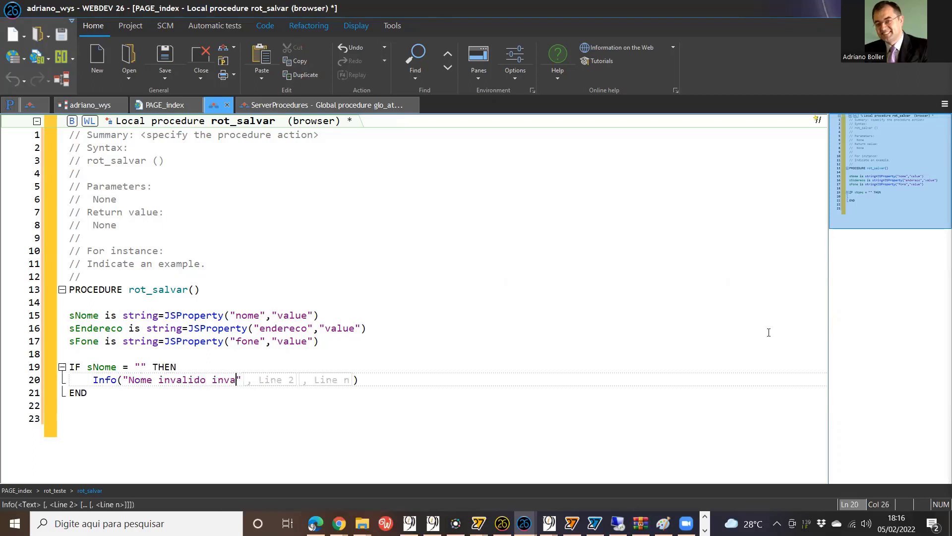
{"action": "key", "text": "End"}
{"action": "key", "text": "Return"}
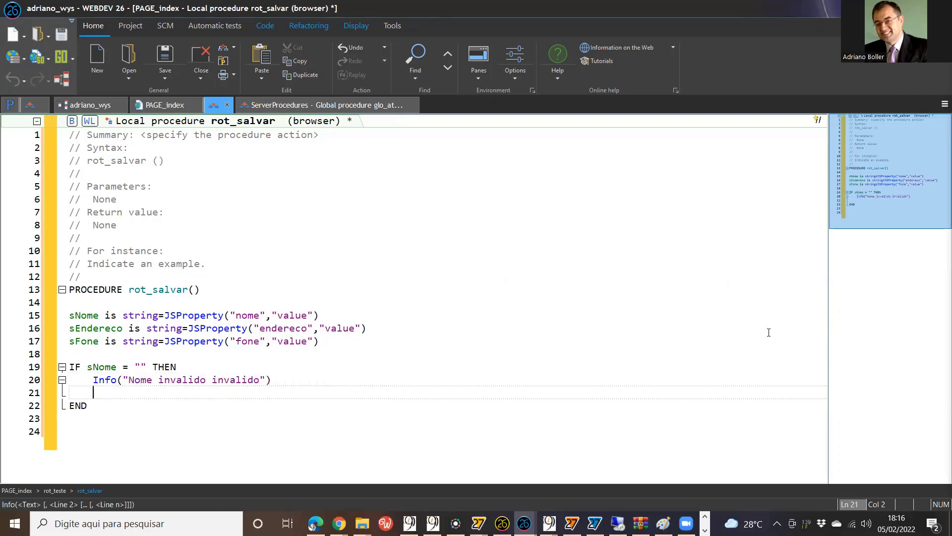
{"action": "type", "text": "return"}
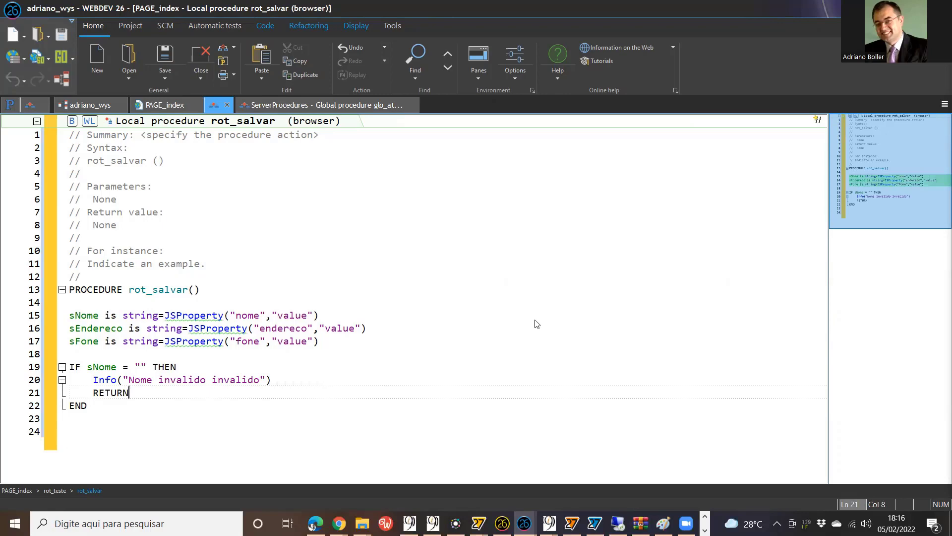
Step: Switch to WYSIWYG Web Builder, publish the adriano_wys site and close the publishing report
{"action": "key", "text": "alt+Tab"}
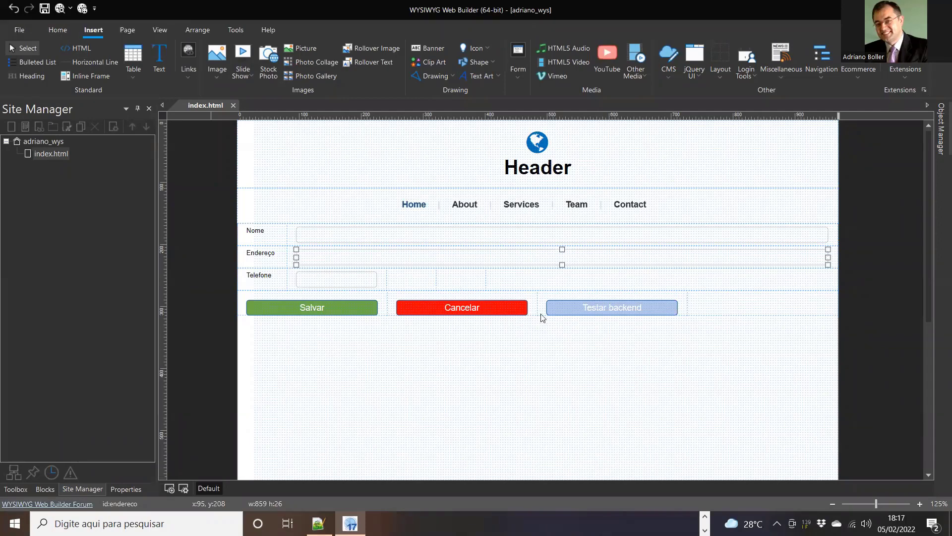
{"action": "key", "text": "F7"}
{"action": "key", "text": "Escape"}
{"action": "key", "text": "F7"}
{"action": "key", "text": "Escape"}
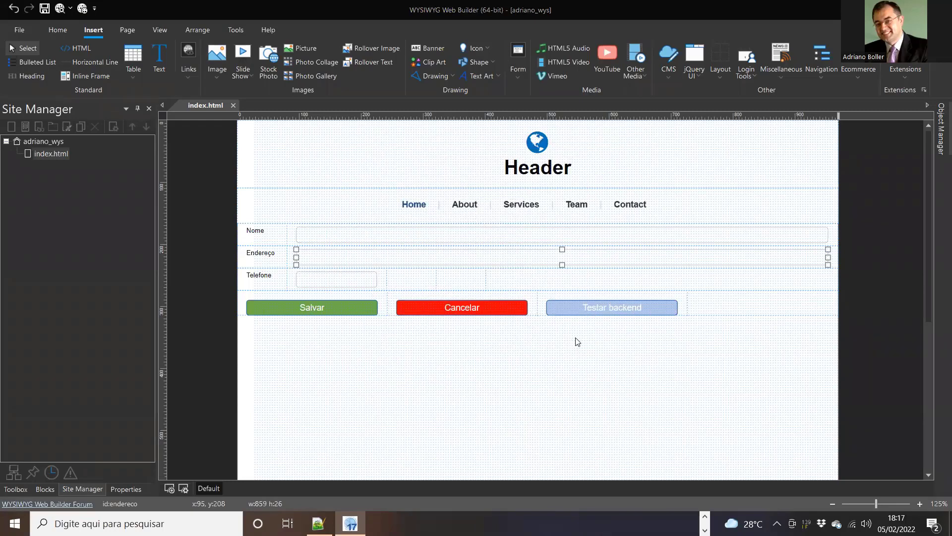
{"action": "key", "text": "F7"}
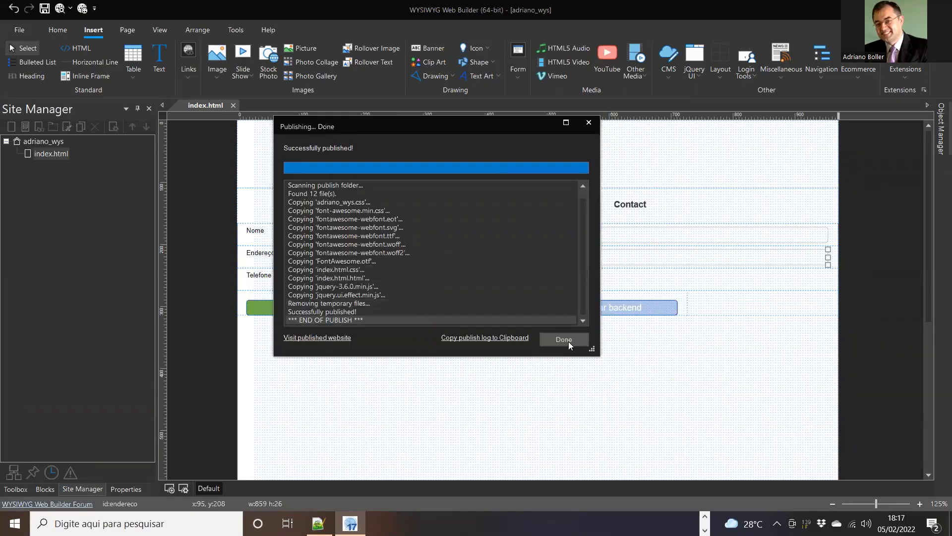
{"action": "left_click", "coordinate": [564, 340]}
Step: Switch to WYS - geração HTML and capture the published adriano_wys files, resolving the data conflict by writing the value 1 for Processar
{"action": "key", "text": "alt+Tab"}
{"action": "key", "text": "alt+Tab"}
{"action": "key", "text": "alt+Tab"}
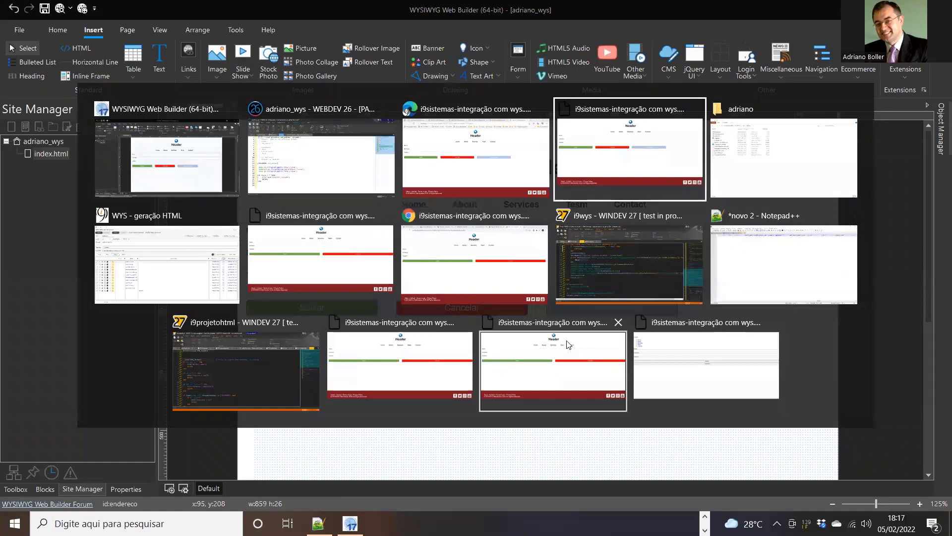
{"action": "left_click", "coordinate": [188, 278]}
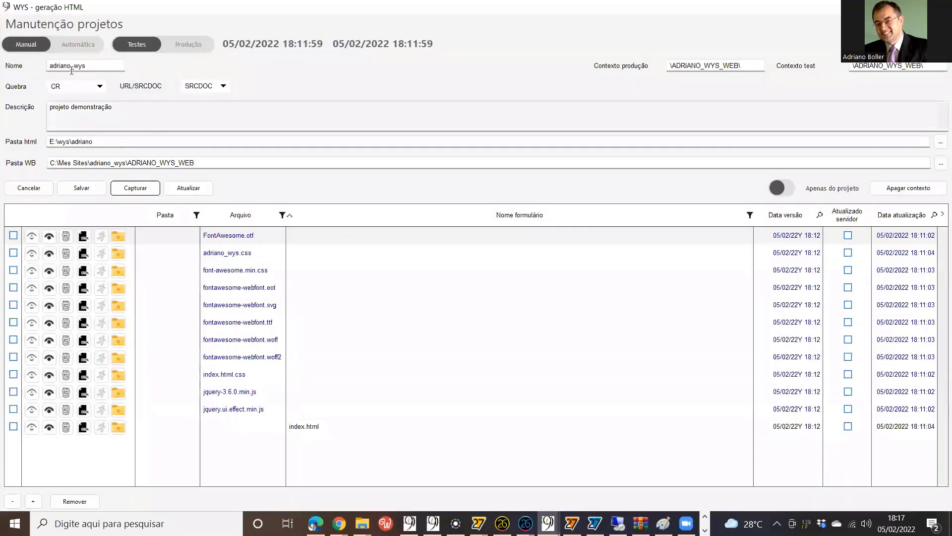
{"action": "left_click", "coordinate": [141, 187]}
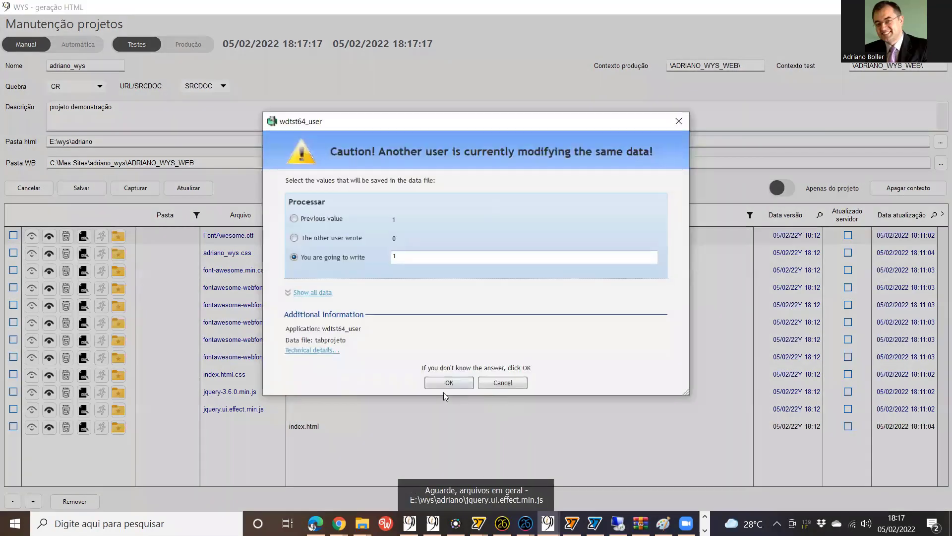
{"action": "left_click", "coordinate": [445, 383]}
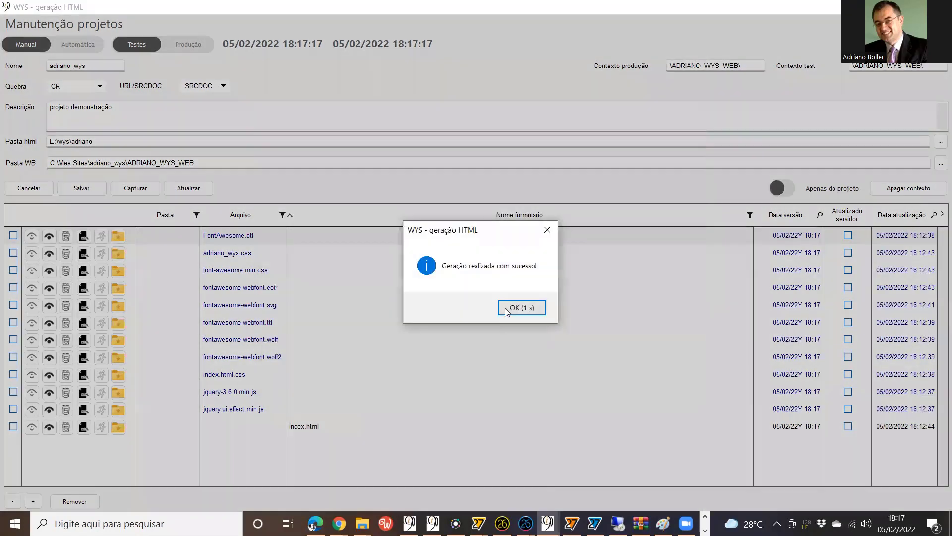
Step: Switch to WEBDEV 26, run the project in the browser and test the Salvar button with an empty Nome field
{"action": "key", "text": "alt+Tab"}
{"action": "key", "text": "alt+Tab"}
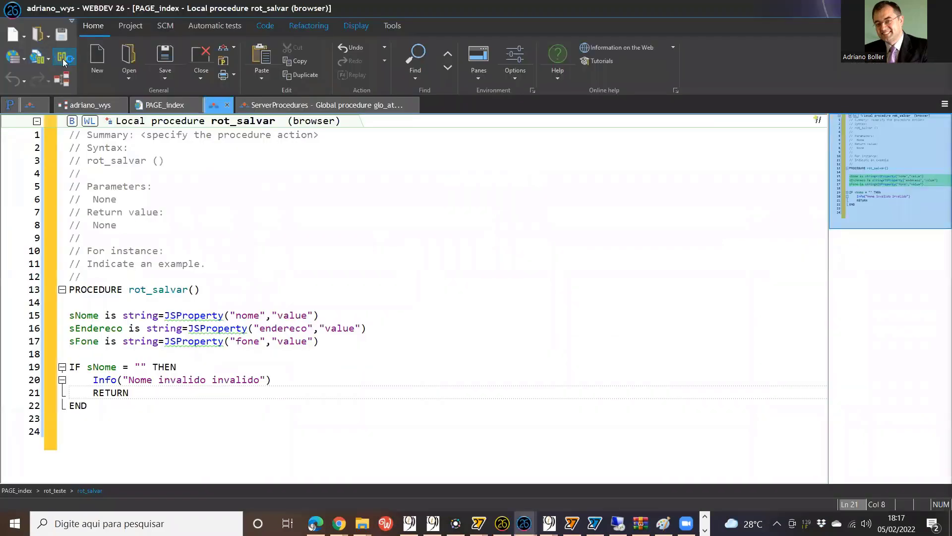
{"action": "left_click", "coordinate": [62, 59]}
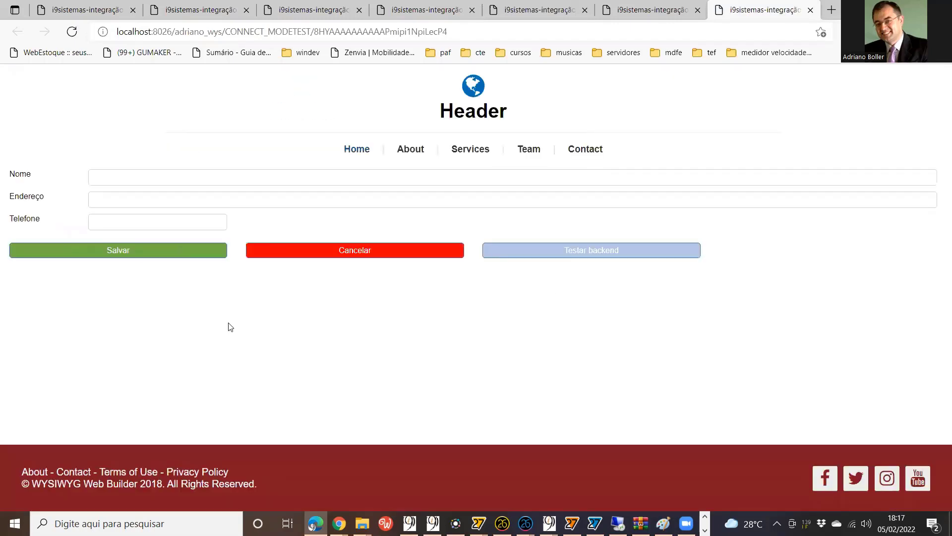
{"action": "left_click", "coordinate": [149, 255]}
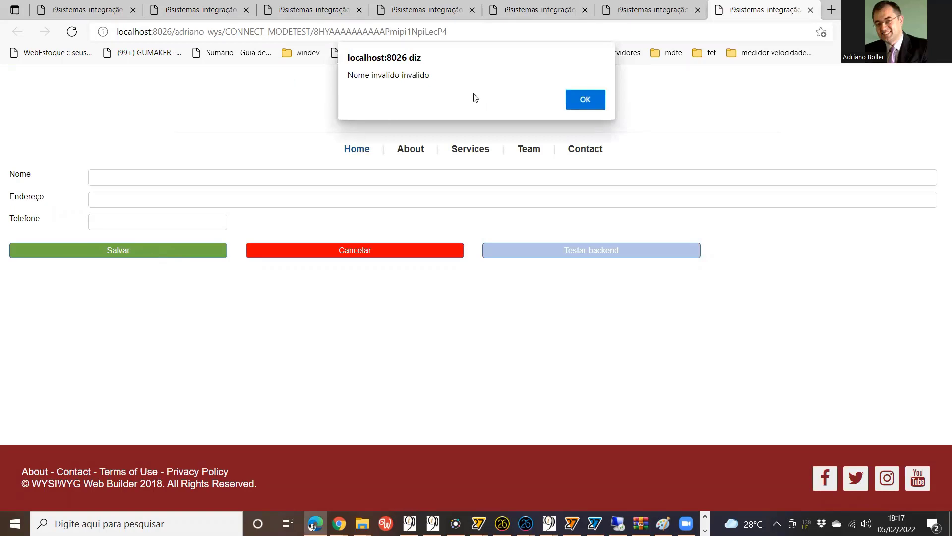
{"action": "left_click", "coordinate": [570, 105]}
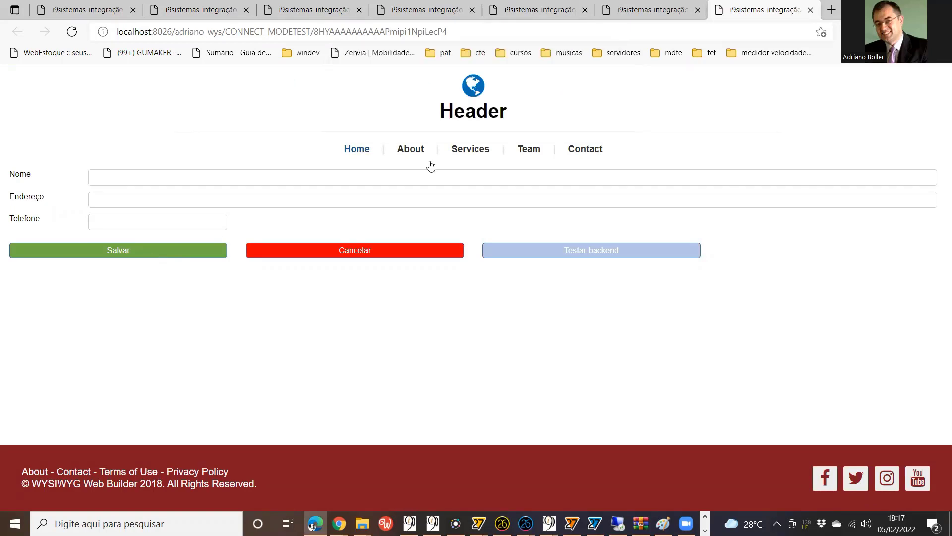
Step: Submit the empty form with Salvar, dismiss the validation message and return to the rot_salvar code in WEBDEV 26
{"action": "left_click", "coordinate": [178, 254]}
{"action": "left_click", "coordinate": [585, 101]}
{"action": "key", "text": "alt+Tab"}
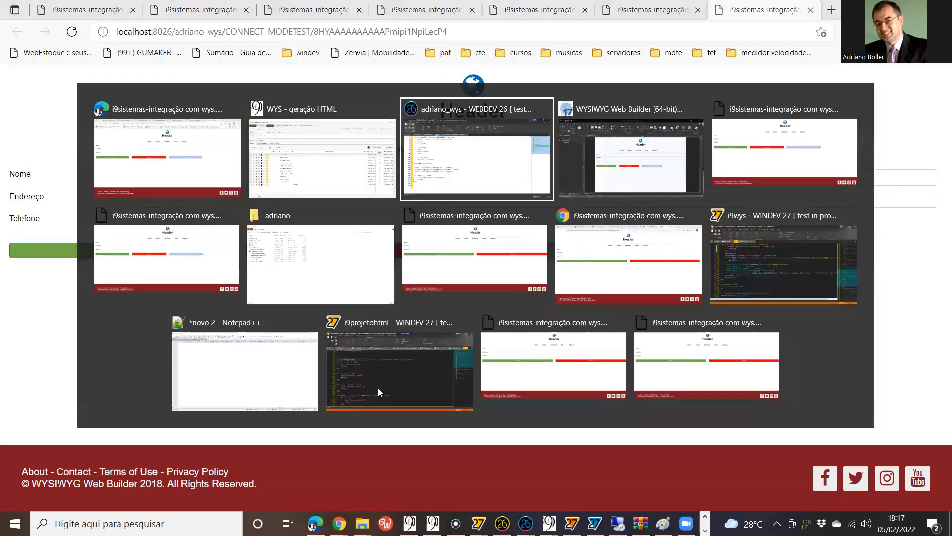
{"action": "key", "text": "Down"}
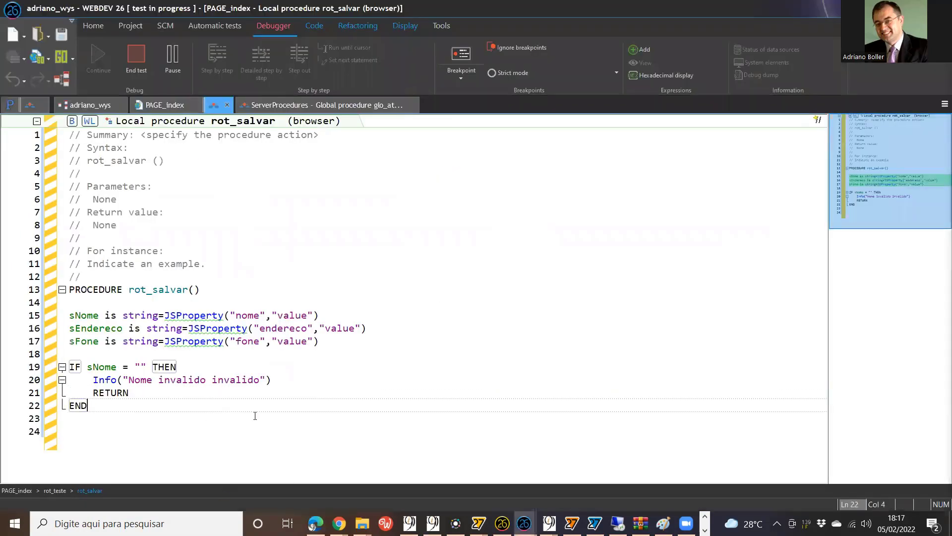
Step: Below the IF block in rot_salvar, start an AJAXExecute call with the ajaxStraightCall option
{"action": "key", "text": "Return"}
{"action": "key", "text": "Return"}
{"action": "type", "text": "aj"}
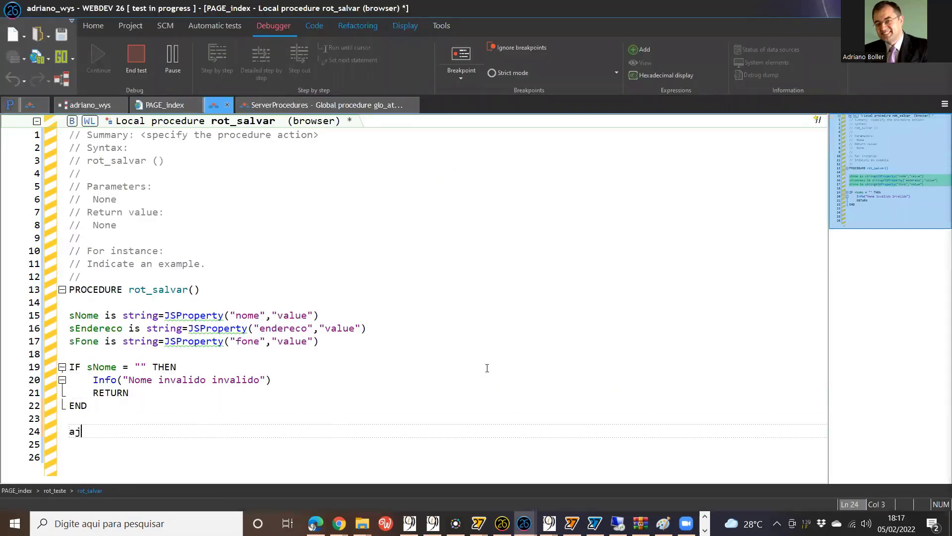
{"action": "type", "text": "axex"}
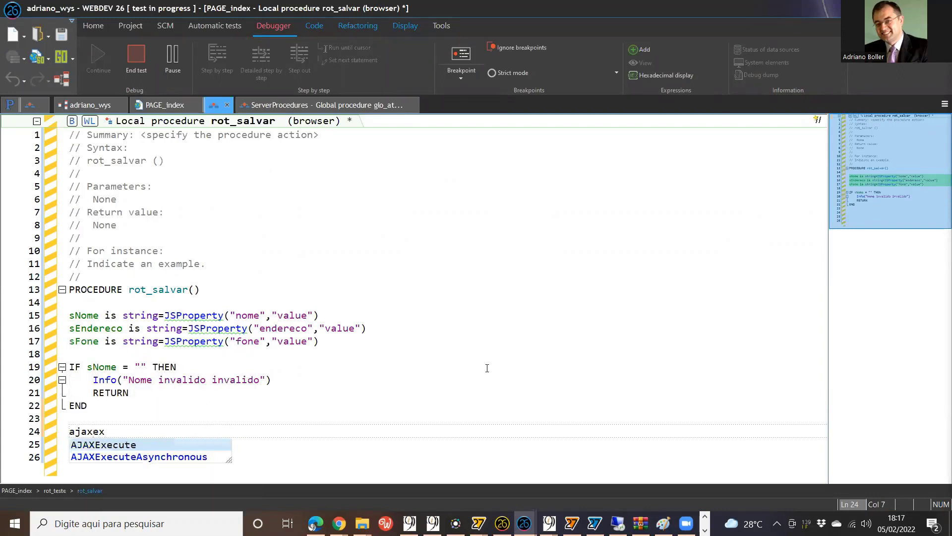
{"action": "key", "text": "Return"}
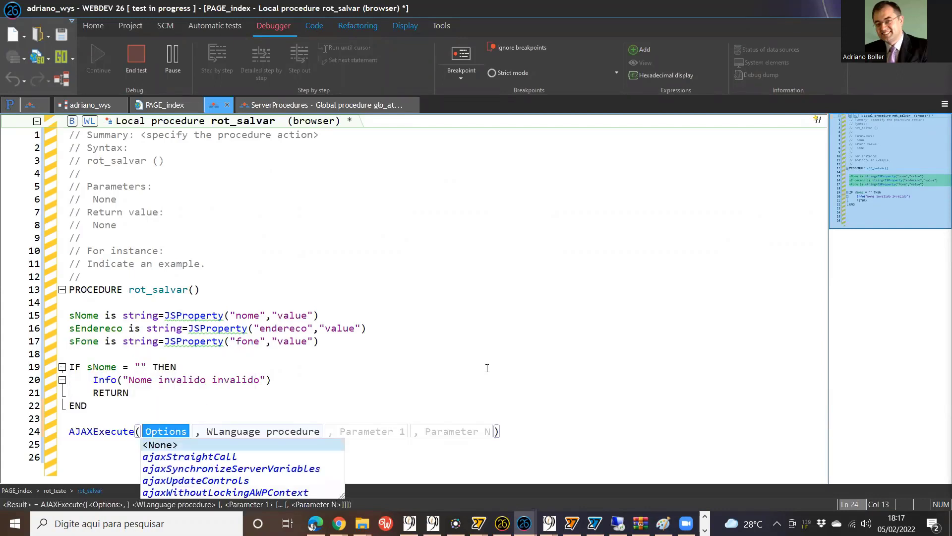
{"action": "key", "text": "Down"}
{"action": "key", "text": "Down"}
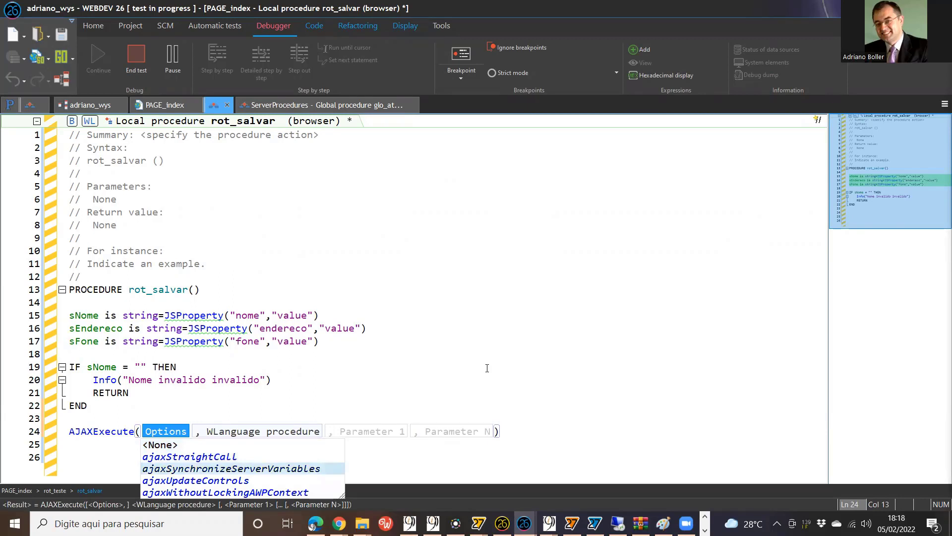
{"action": "key", "text": "Up"}
{"action": "key", "text": "Return"}
{"action": "type", "text": ","}
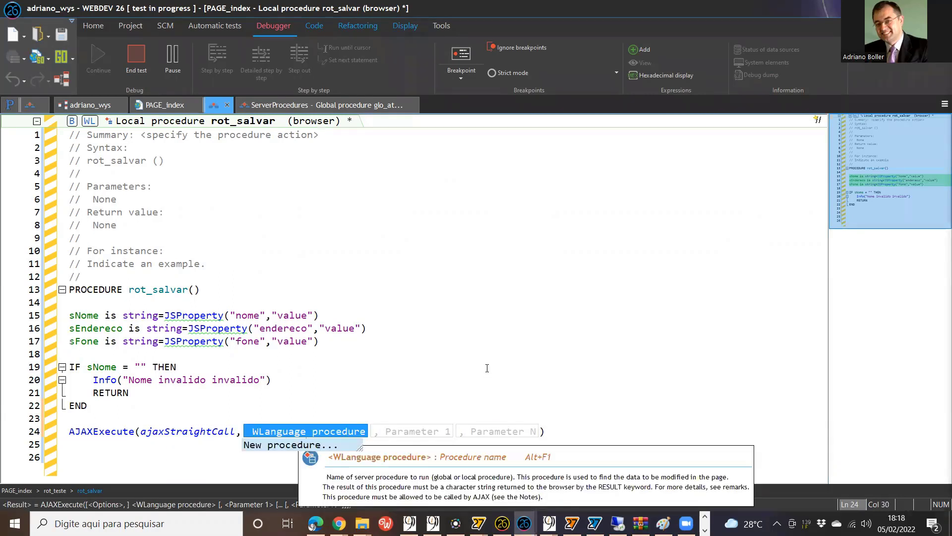
Step: Complete the AJAXExecute call with procedure rot_salvar_server and the parameters sNome, sEndereco and sFone
{"action": "type", "text": "rot_salvar"}
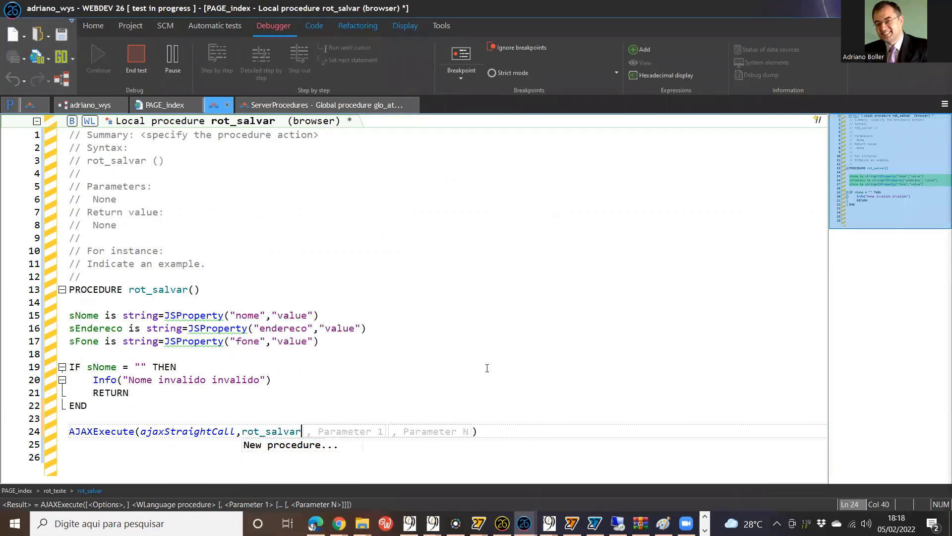
{"action": "type", "text": "_server"}
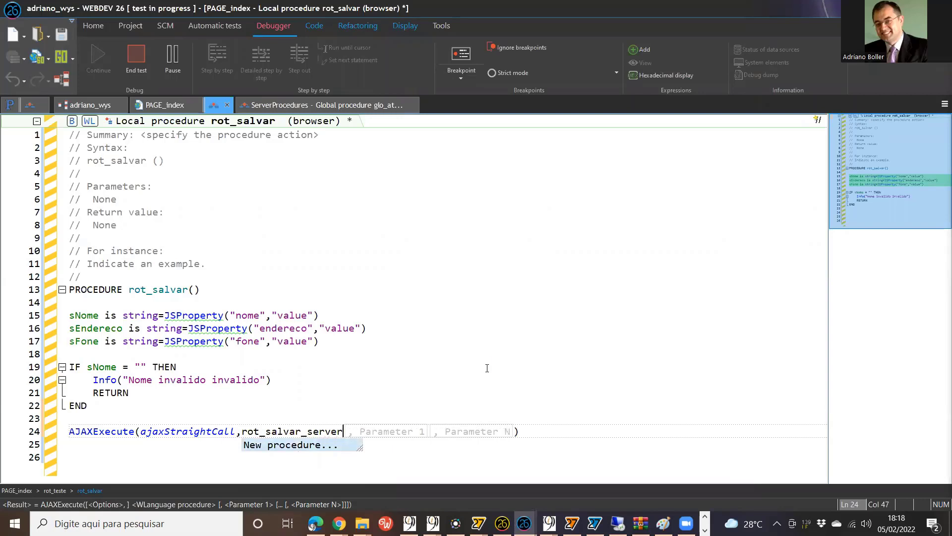
{"action": "type", "text": ","}
{"action": "key", "text": "BackSpace"}
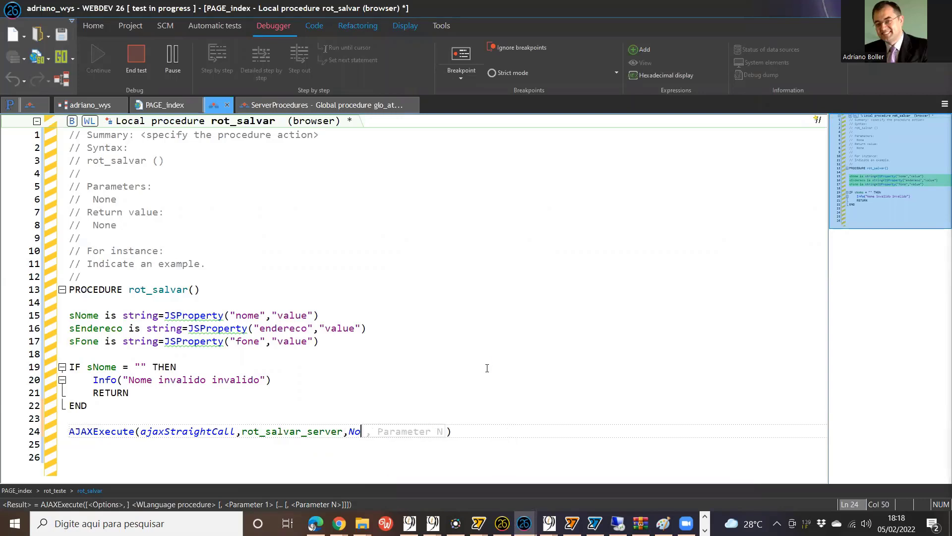
{"action": "type", "text": "sNome,"}
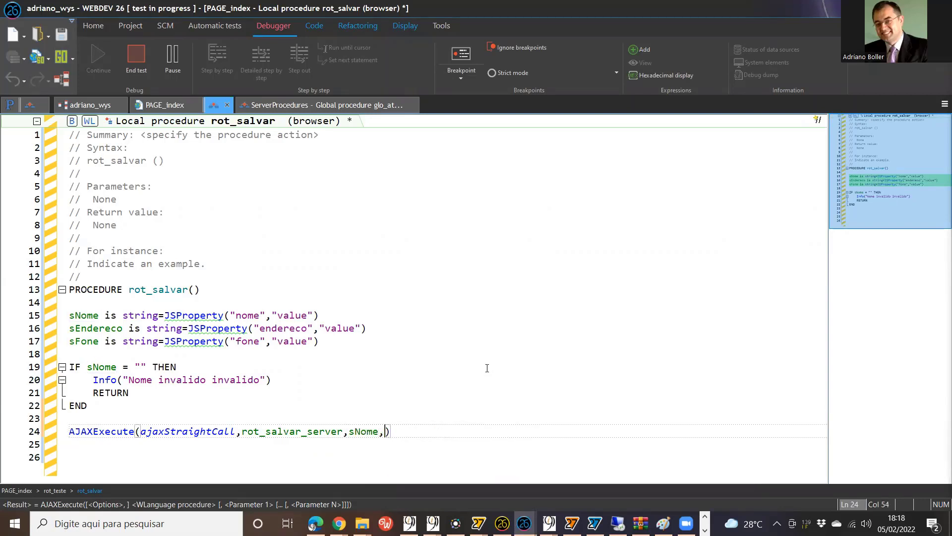
{"action": "type", "text": "sendereo"}
{"action": "key", "text": "BackSpace"}
{"action": "key", "text": "BackSpace"}
{"action": "type", "text": "eco,sFone"}
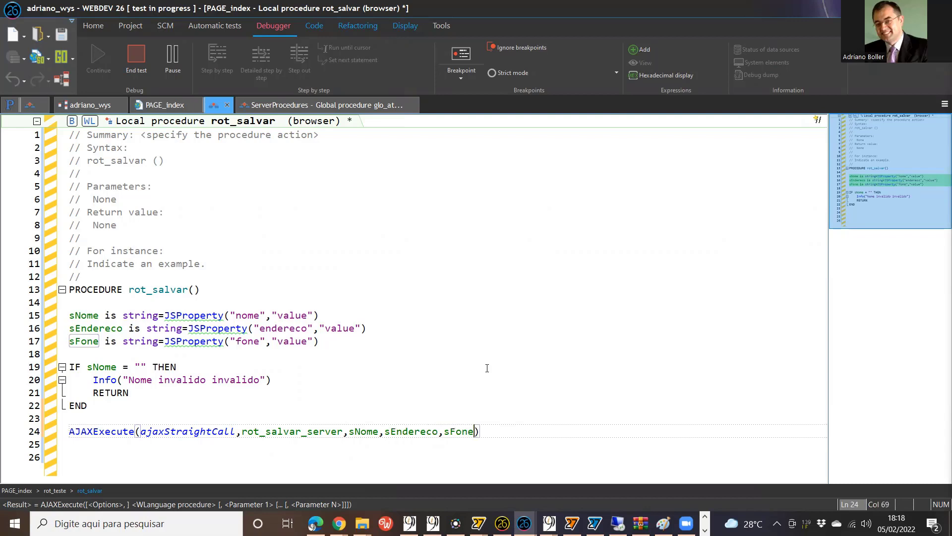
Step: Create a new local server procedure from the name rot_salvar_server in the AJAXExecute call
{"action": "right_click", "coordinate": [293, 431]}
{"action": "left_click", "coordinate": [276, 437]}
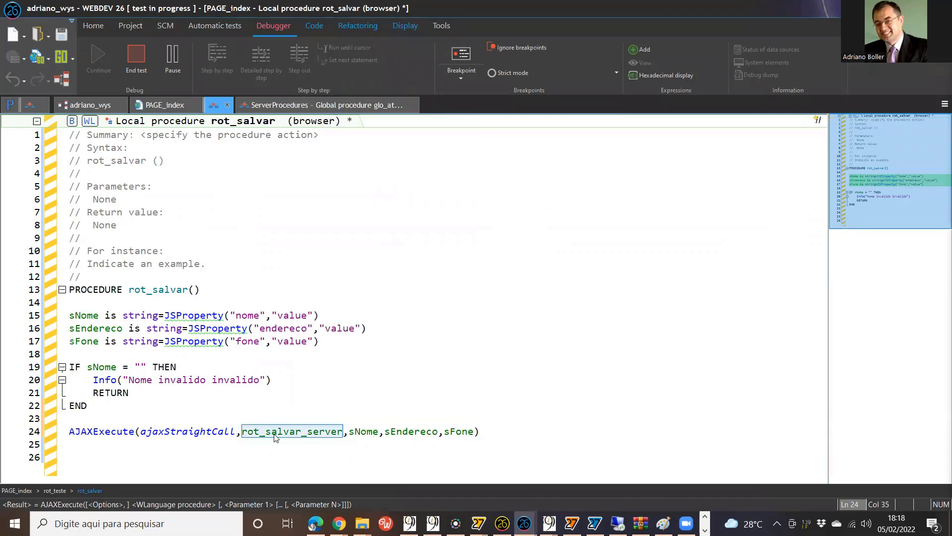
{"action": "right_click", "coordinate": [276, 436]}
{"action": "left_click", "coordinate": [352, 183]}
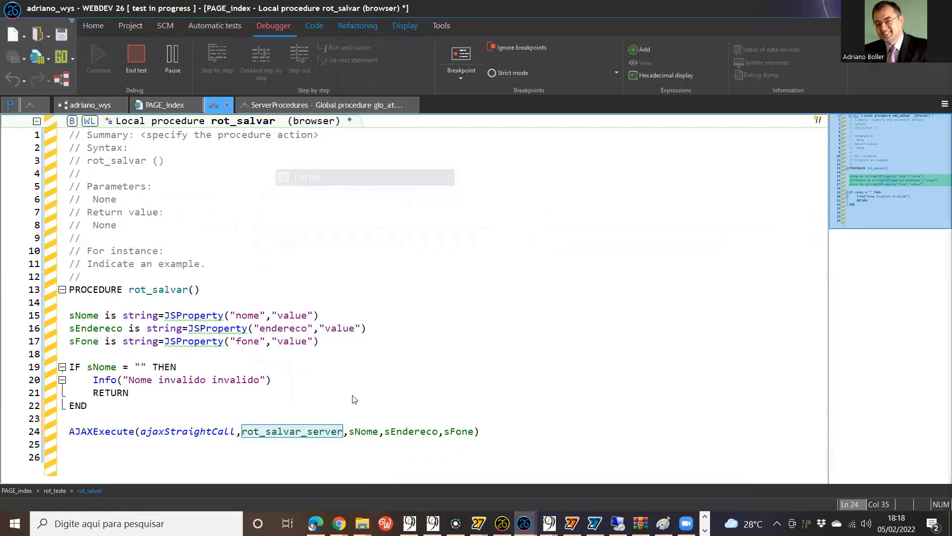
{"action": "right_click", "coordinate": [306, 435]}
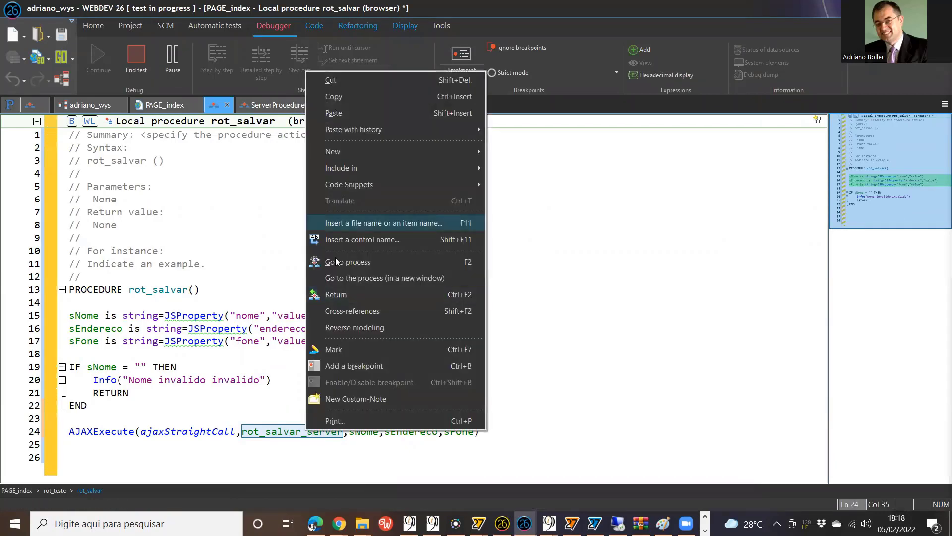
{"action": "mouse_move", "coordinate": [351, 153]}
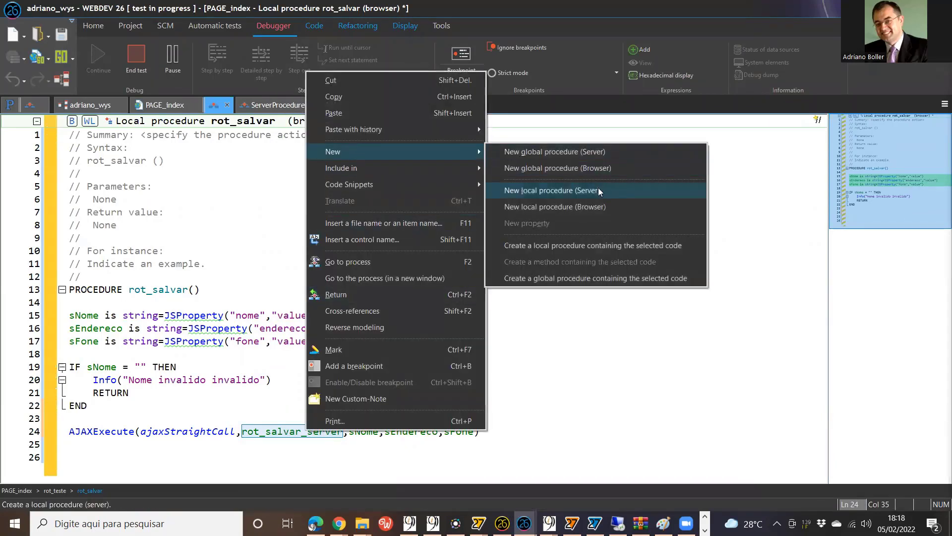
{"action": "left_click", "coordinate": [598, 190]}
{"action": "left_click", "coordinate": [506, 250]}
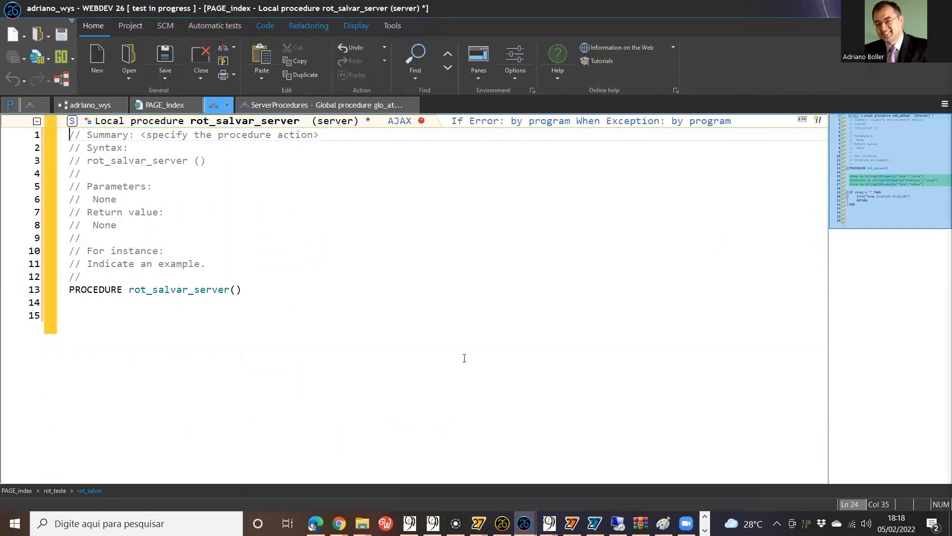
Step: Declare the parameters nome, endereco and fone in the rot_salvar_server procedure header
{"action": "left_click", "coordinate": [298, 307]}
{"action": "left_click", "coordinate": [235, 291]}
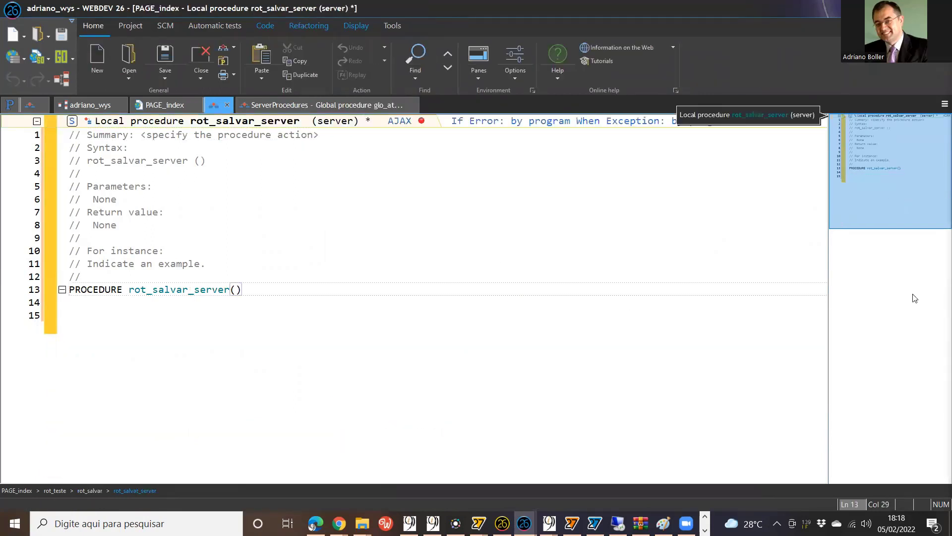
{"action": "type", "text": "nome,endereco,"}
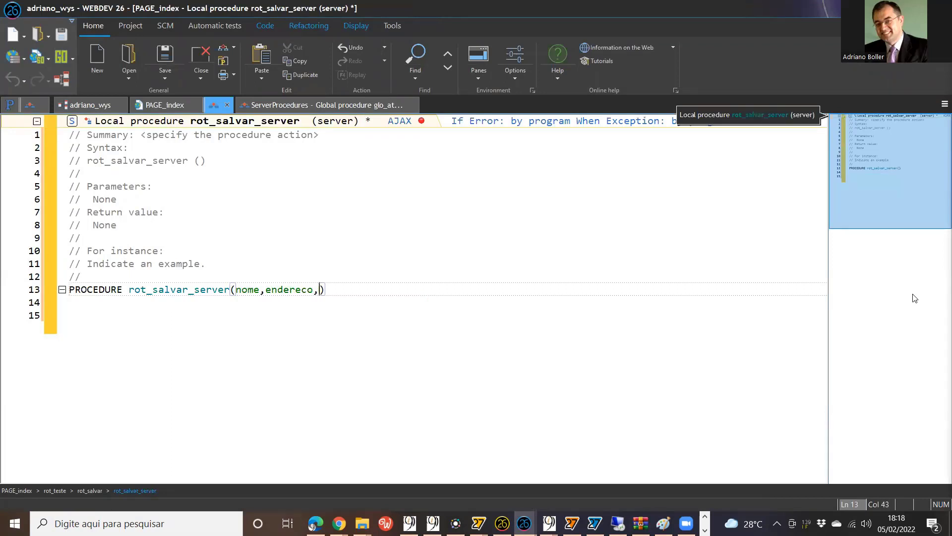
{"action": "type", "text": "fone"}
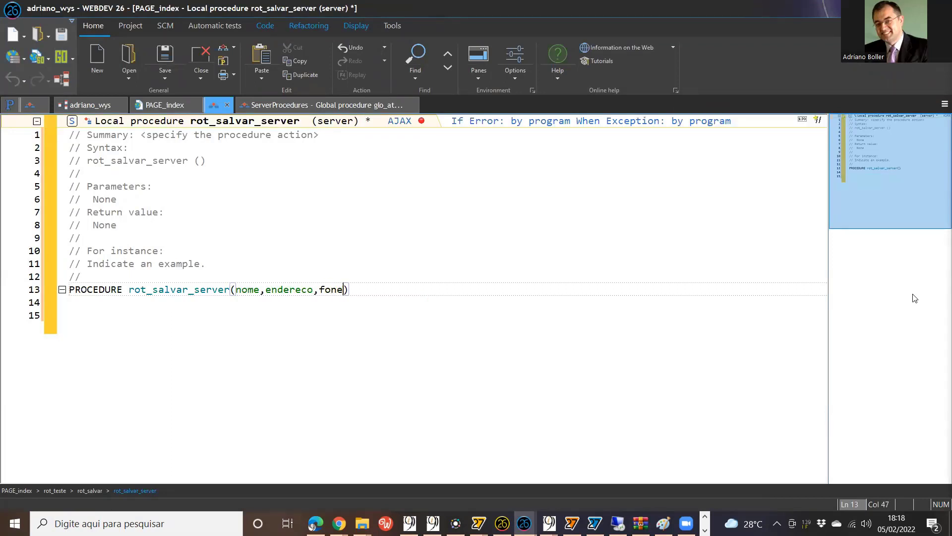
Step: In the body of rot_salvar_server, add lines for the fields tabagenda.Endereco and tabagenda.nome
{"action": "key", "text": "Down"}
{"action": "key", "text": "Down"}
{"action": "key", "text": "Return"}
{"action": "key", "text": "Return"}
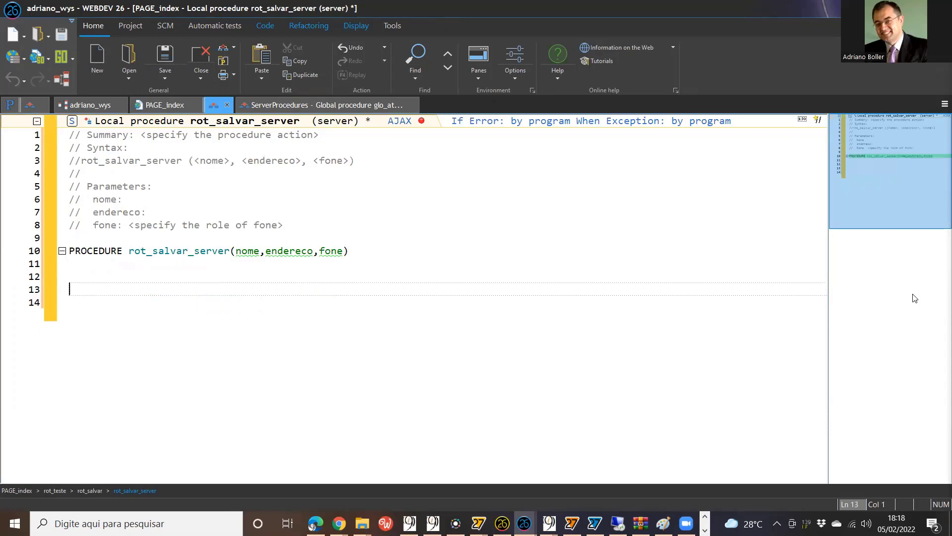
{"action": "key", "text": "Up"}
{"action": "type", "text": "tabagenda."}
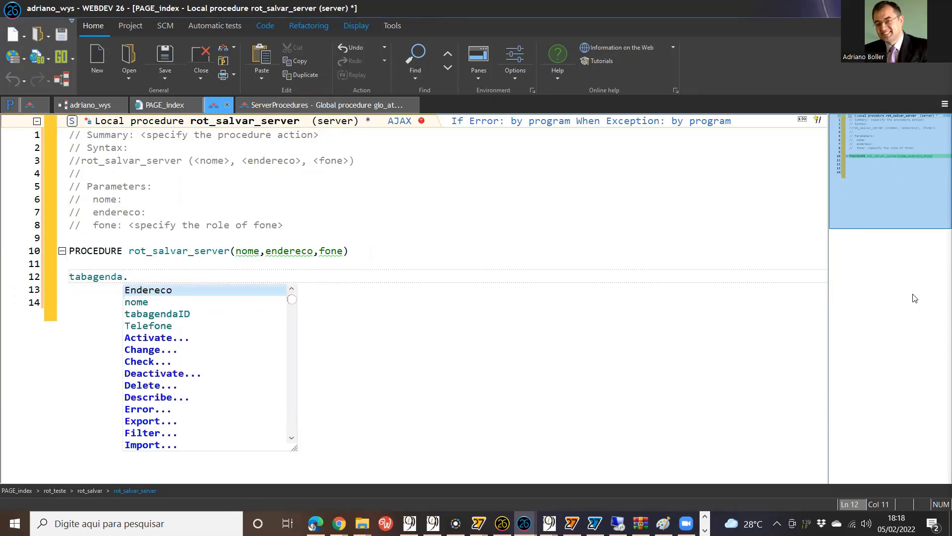
{"action": "key", "text": "Return"}
{"action": "key", "text": "Return"}
{"action": "type", "text": "taba"}
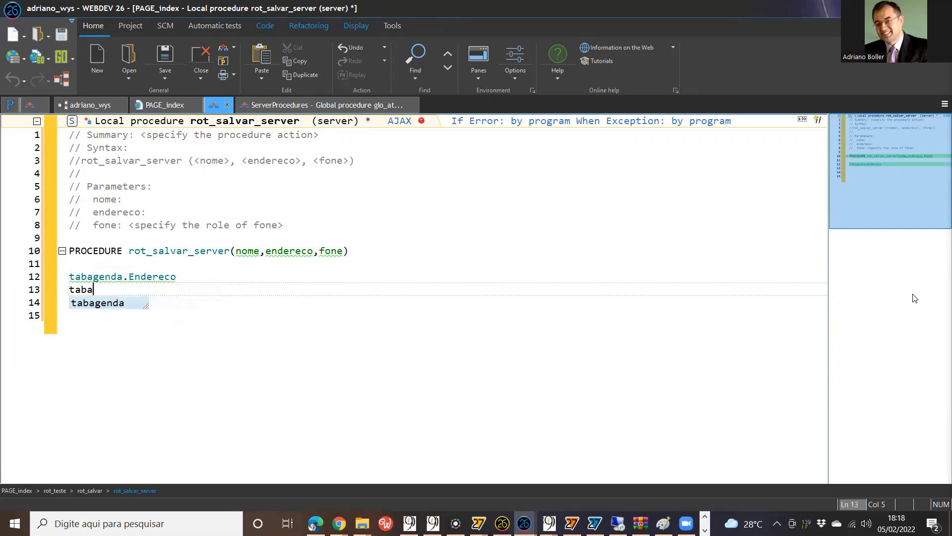
{"action": "type", "text": "genda.nome"}
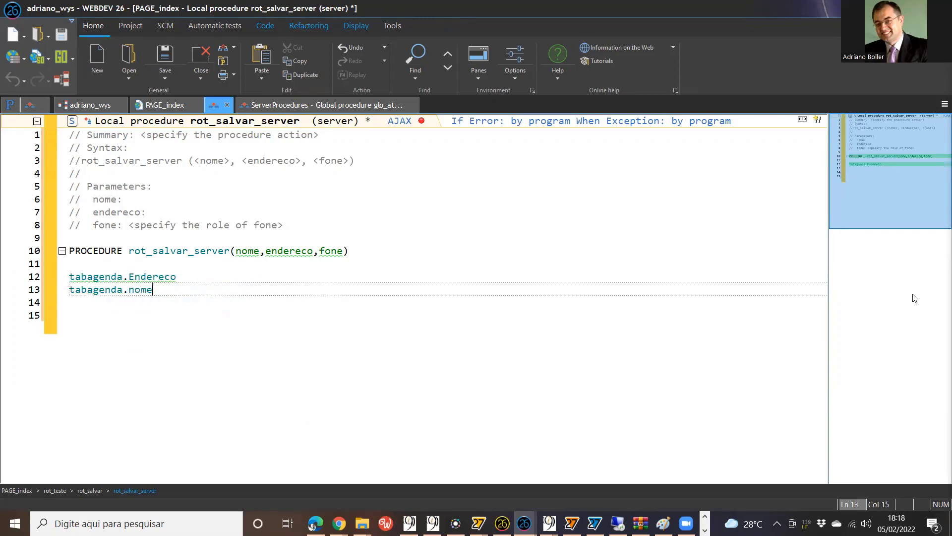
Step: Add a third line for the field tabagenda.Telefone below tabagenda.nome
{"action": "key", "text": "Return"}
{"action": "type", "text": "tabagenda"}
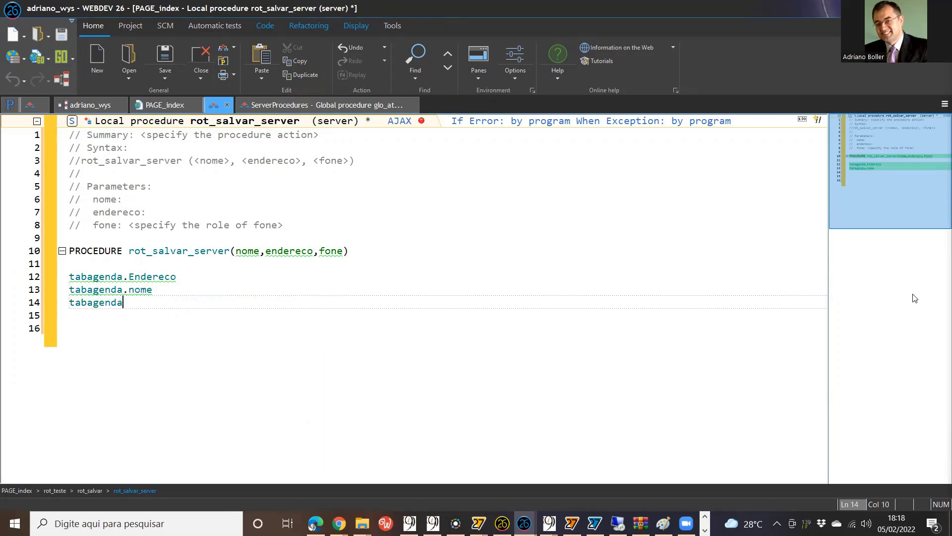
{"action": "type", "text": ".fone"}
{"action": "key", "text": "Return"}
{"action": "key", "text": "BackSpace"}
{"action": "key", "text": "BackSpace"}
{"action": "key", "text": "BackSpace"}
{"action": "key", "text": "BackSpace"}
{"action": "key", "text": "BackSpace"}
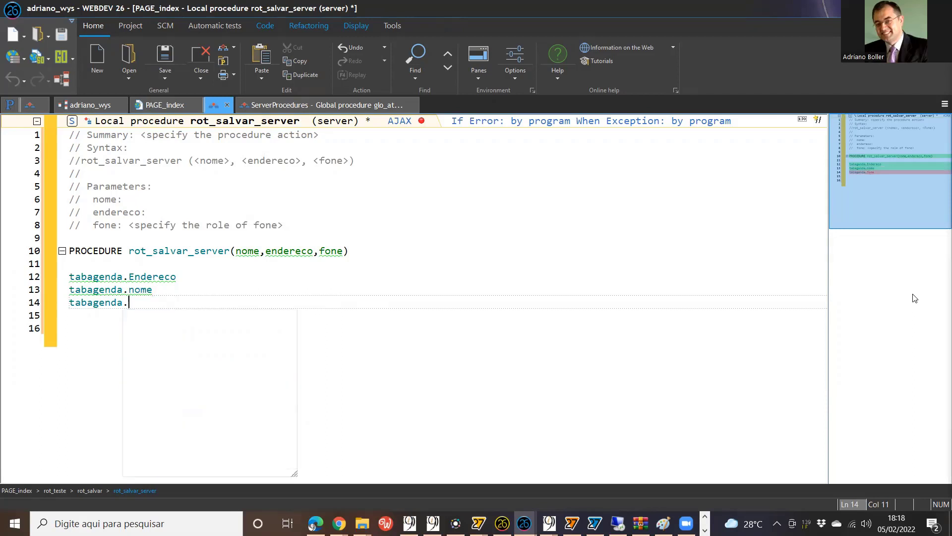
{"action": "type", "text": "t"}
{"action": "key", "text": "Return"}
{"action": "key", "text": "ctrl+z"}
{"action": "key", "text": "ctrl+z"}
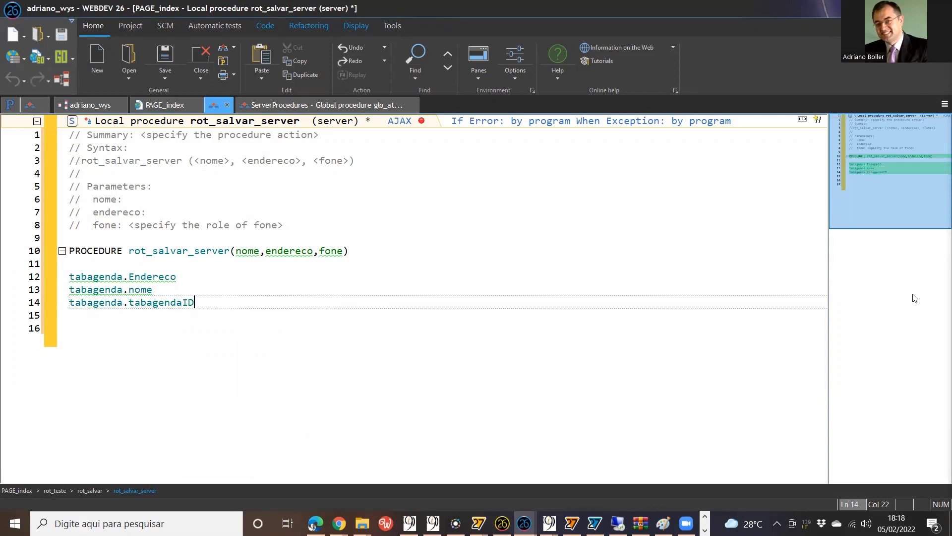
{"action": "type", "text": "e"}
{"action": "key", "text": "Tab"}
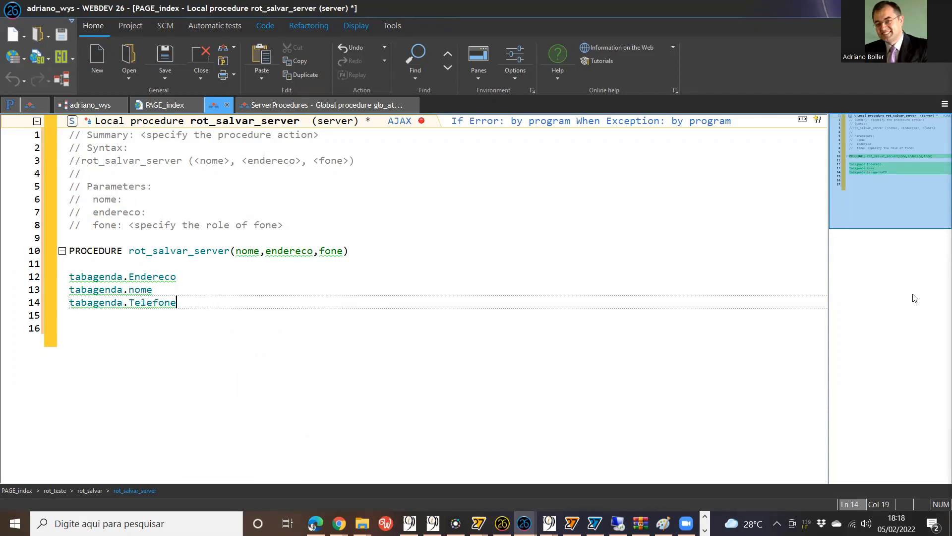
Step: Below the field lines, add the call HSave(tabagenda) to write the record
{"action": "key", "text": "Return"}
{"action": "type", "text": "HSave"}
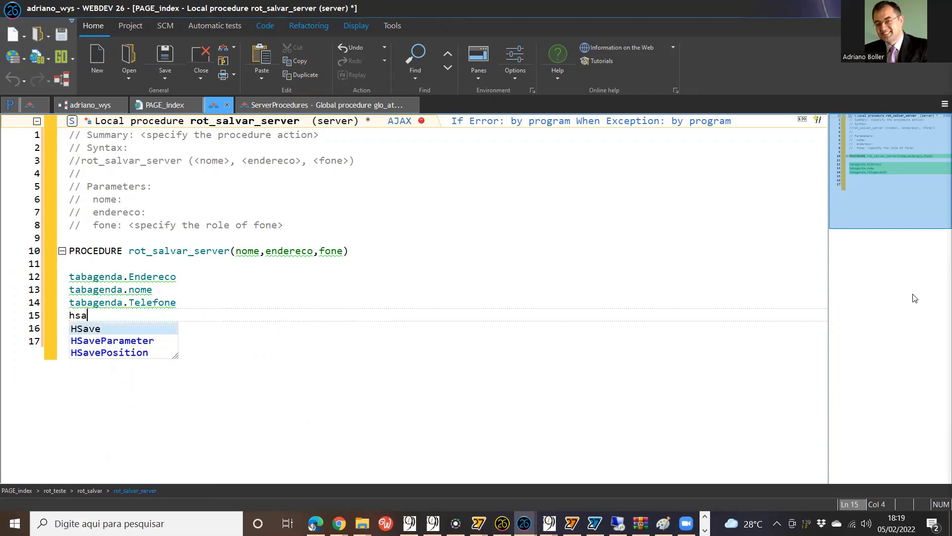
{"action": "type", "text": "("}
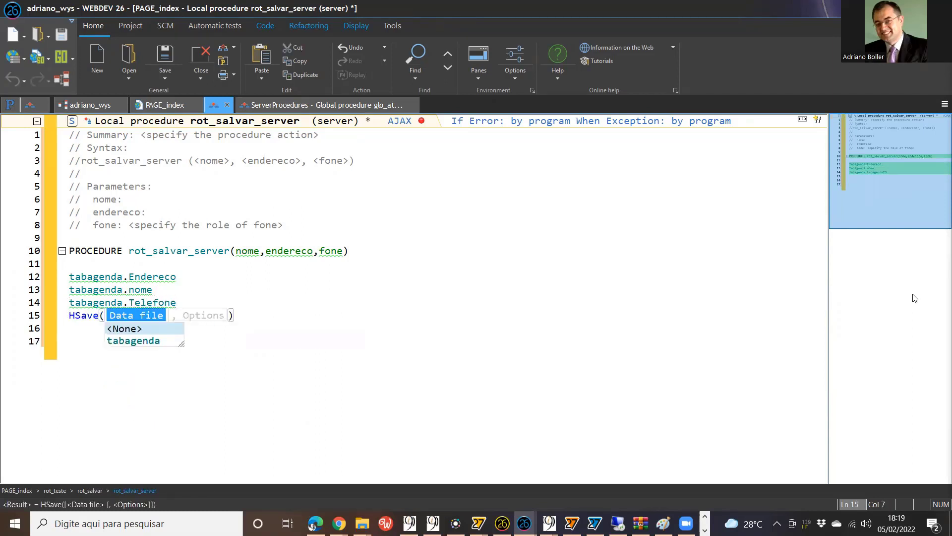
{"action": "key", "text": "Down"}
{"action": "key", "text": "Tab"}
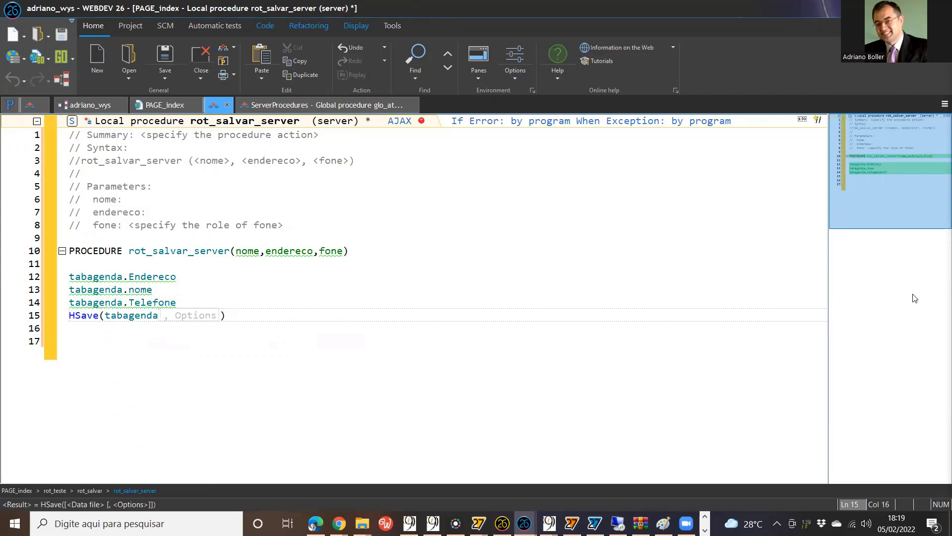
{"action": "type", "text": ")"}
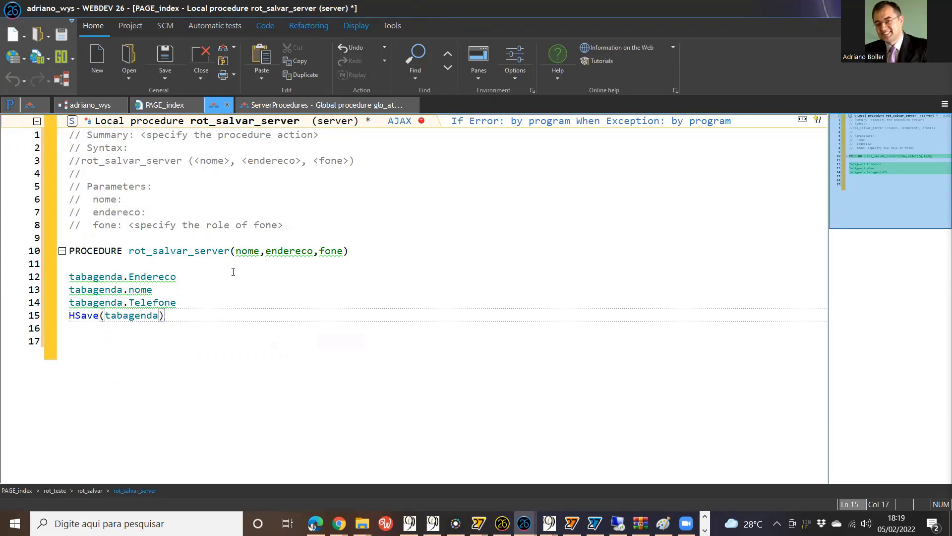
Step: Assign endereco, nome and fone to tabagenda's Endereco, nome and Telefone fields respectively, and save the procedure
{"action": "left_click", "coordinate": [233, 272]}
{"action": "type", "text": "=enderec"}
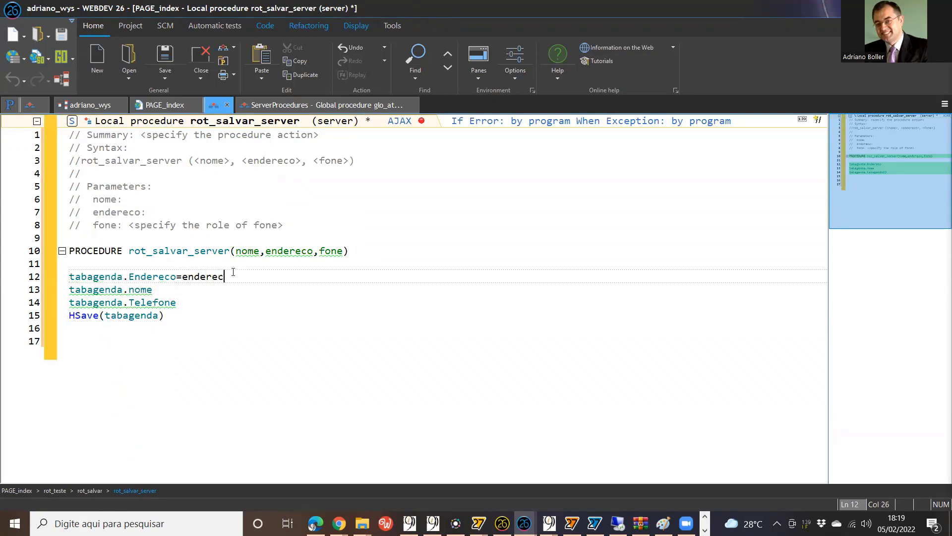
{"action": "type", "text": "o"}
{"action": "key", "text": "Down"}
{"action": "type", "text": "-"}
{"action": "type", "text": "=nome"}
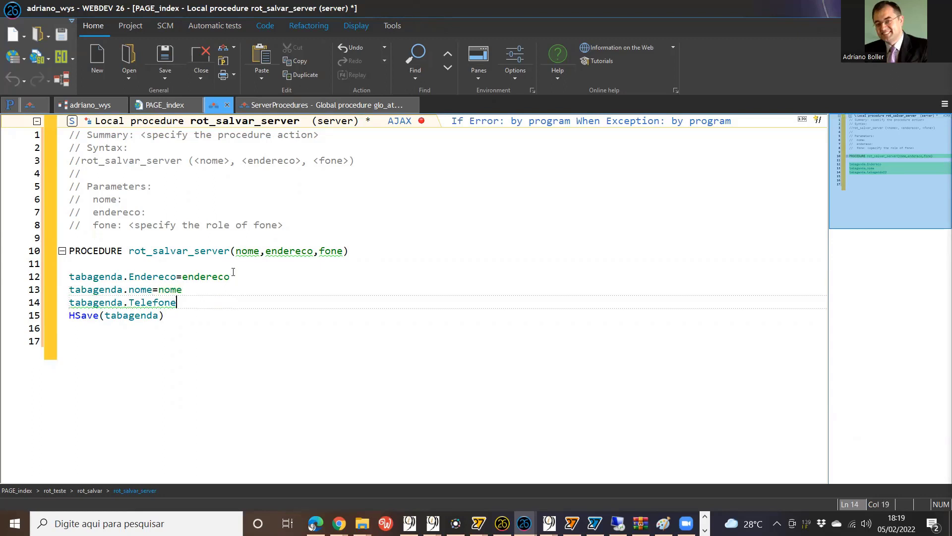
{"action": "type", "text": "=fone"}
{"action": "left_click", "coordinate": [54, 41]}
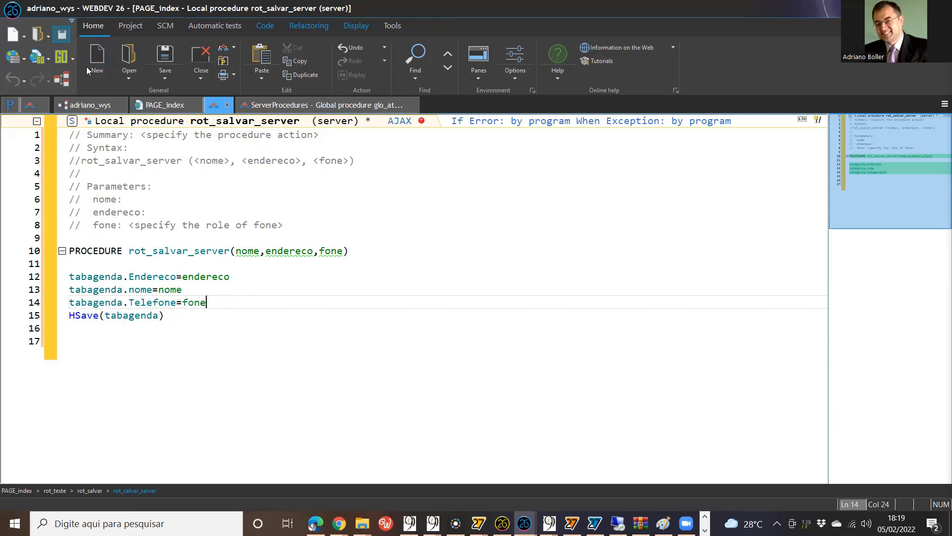
Step: Open rot_salvar_server from its call in rot_salvar and enable AJAX calls for it
{"action": "left_click", "coordinate": [165, 105]}
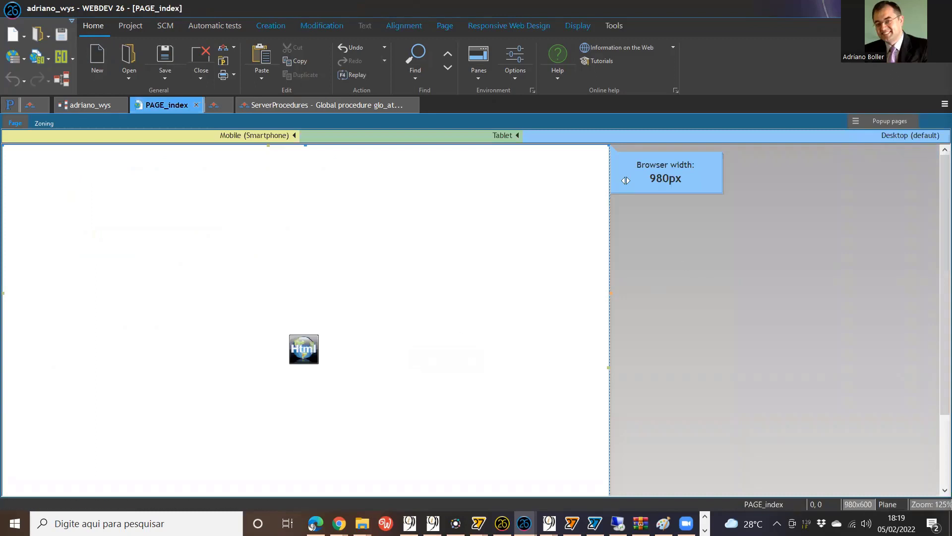
{"action": "key", "text": "ctrl+Tab"}
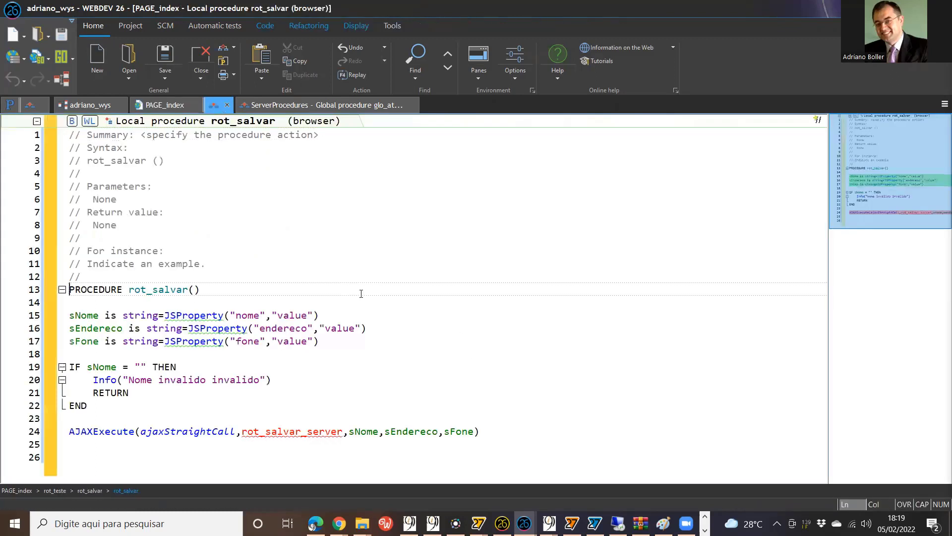
{"action": "left_click", "coordinate": [325, 439], "text": "ctrl"}
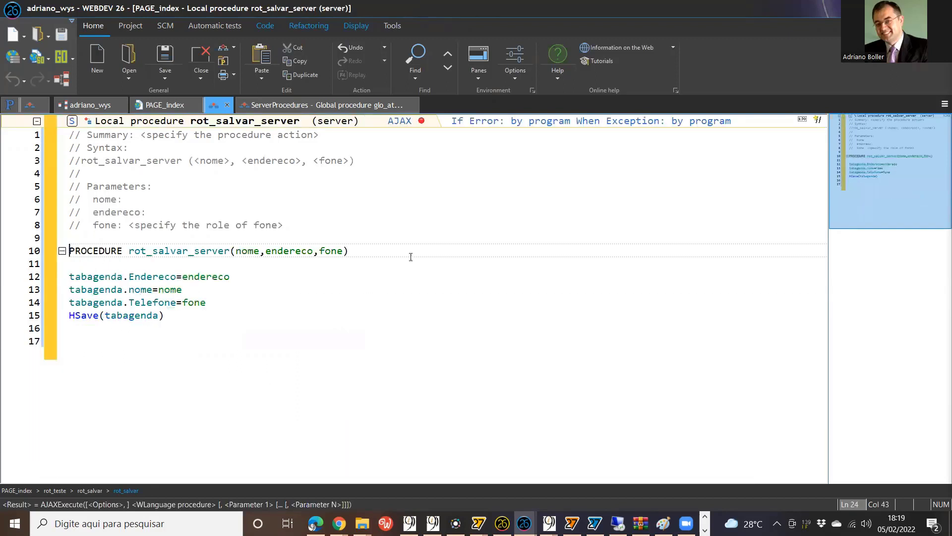
{"action": "left_click", "coordinate": [420, 123]}
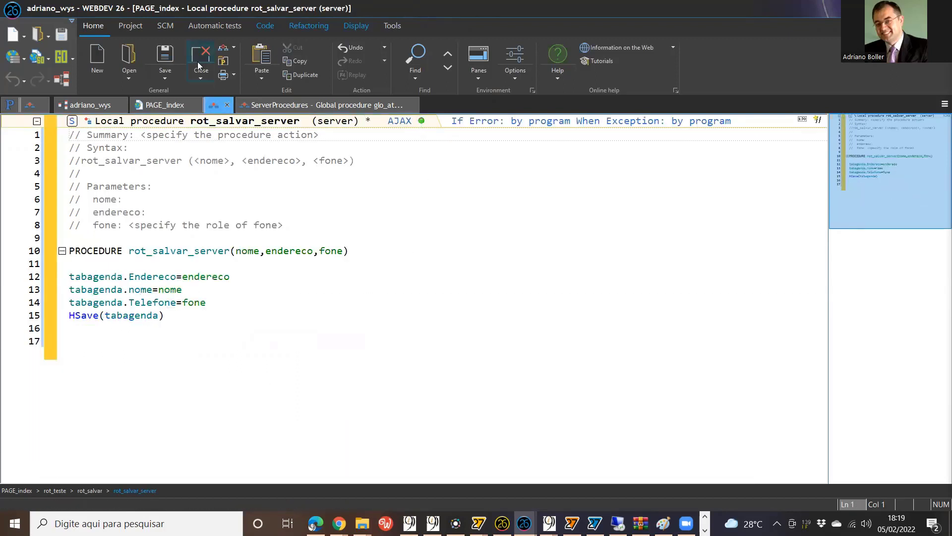
{"action": "left_click", "coordinate": [185, 342]}
Step: Return to the browser procedure rot_salvar and add a rot_limpar() call below the AJAXExecute line
{"action": "left_click", "coordinate": [261, 30]}
{"action": "left_click", "coordinate": [134, 57]}
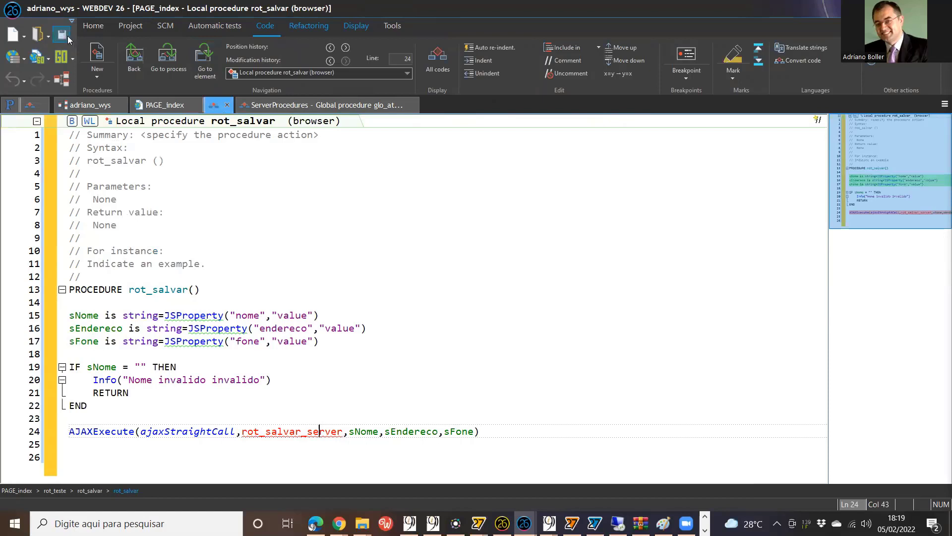
{"action": "left_click", "coordinate": [490, 433]}
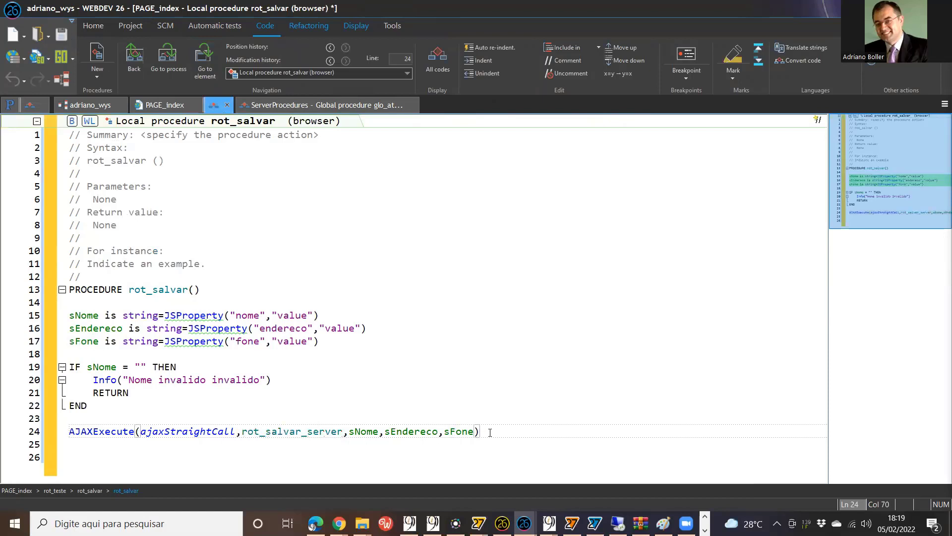
{"action": "key", "text": "Return"}
{"action": "key", "text": "Return"}
{"action": "type", "text": "rot_li"}
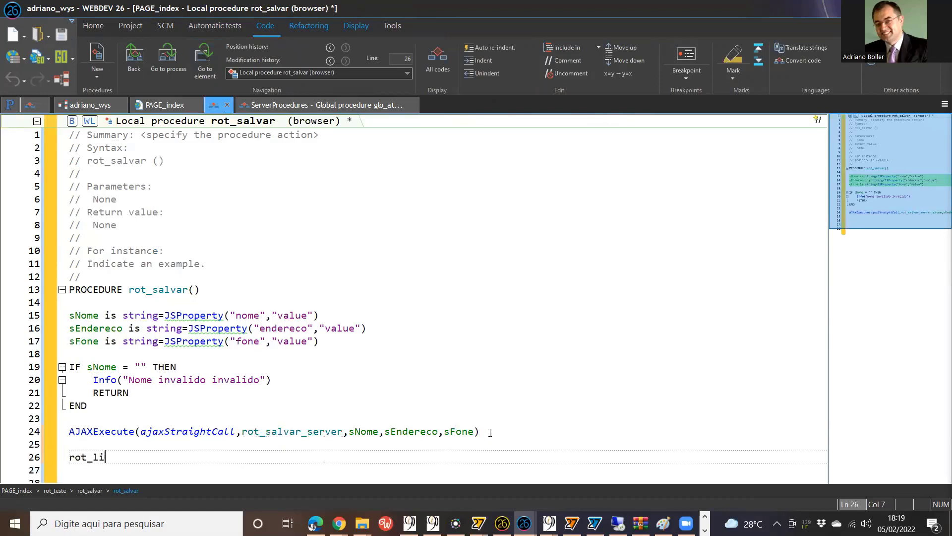
{"action": "type", "text": "mpar()"}
Step: Create a local browser procedure named rot_limpar from the call in rot_salvar
{"action": "right_click", "coordinate": [95, 456]}
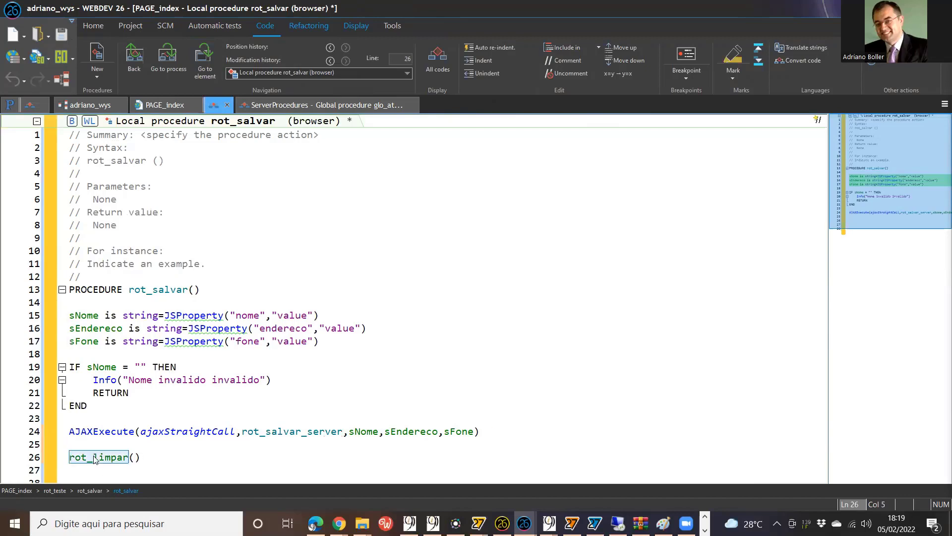
{"action": "mouse_move", "coordinate": [176, 179]}
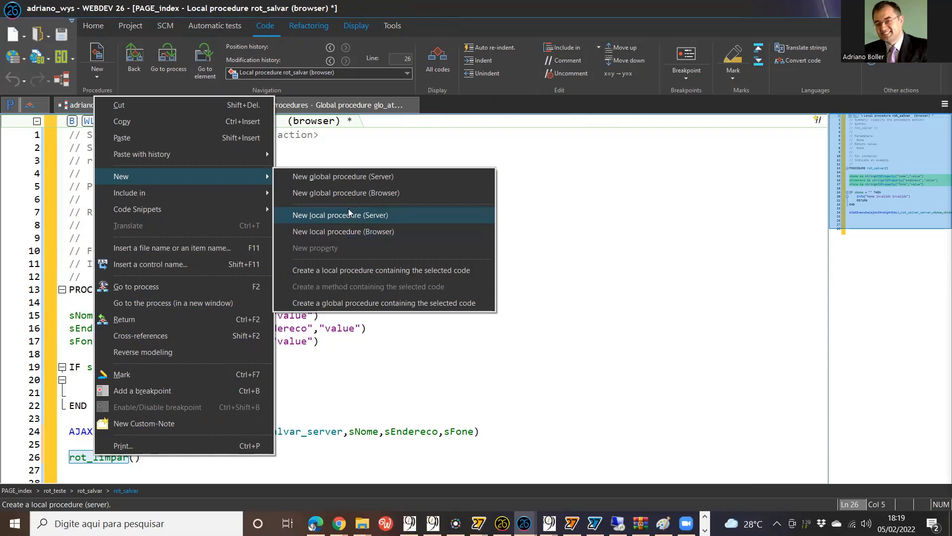
{"action": "left_click", "coordinate": [355, 235]}
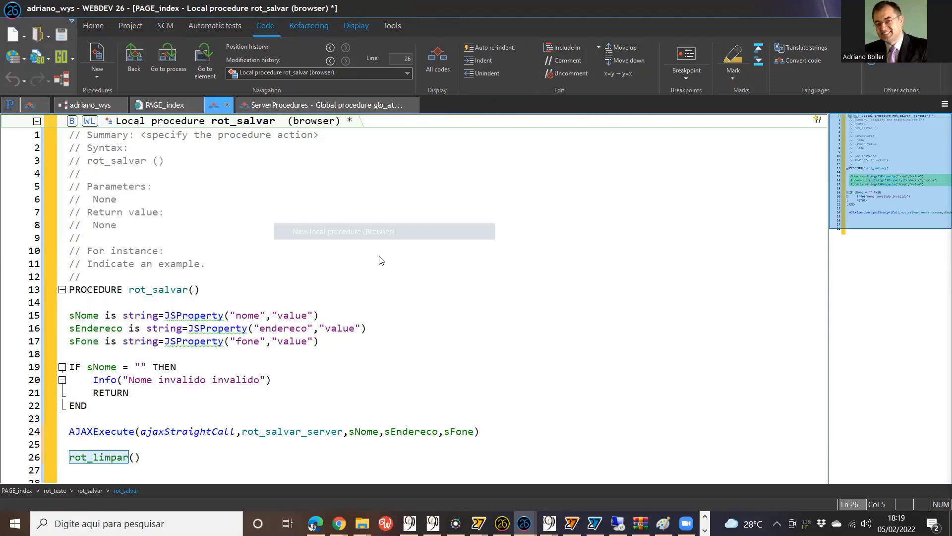
{"action": "left_click", "coordinate": [516, 251]}
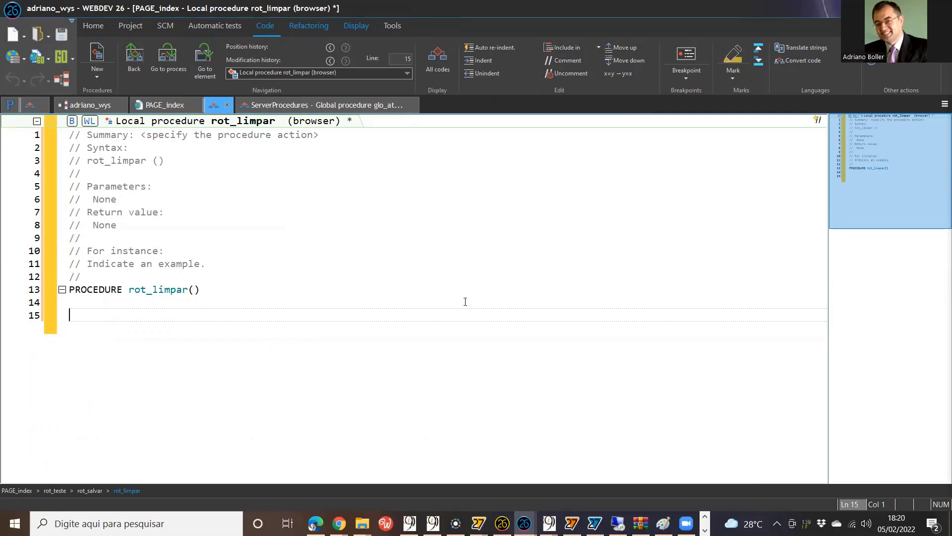
Step: Reopen rot_limpar from its call in rot_salvar and delete the procedure
{"action": "left_click", "coordinate": [134, 59]}
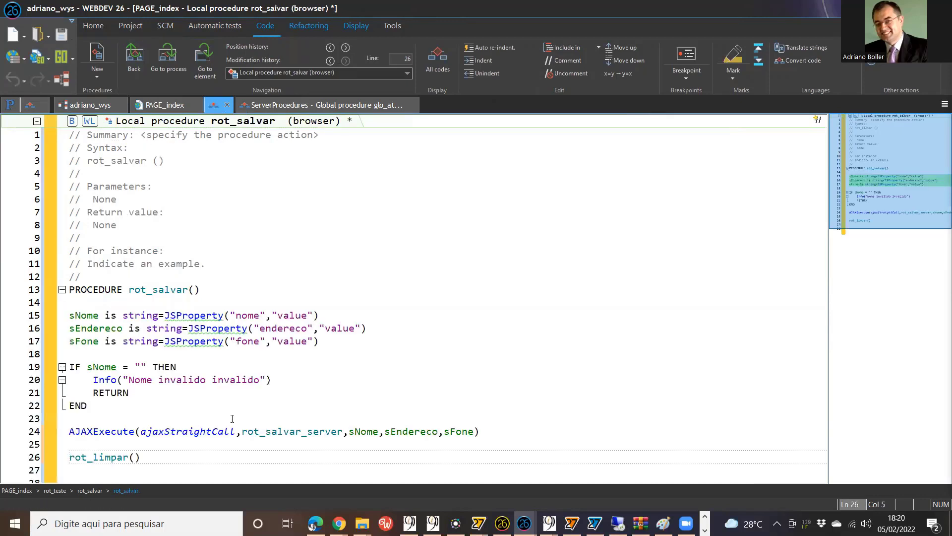
{"action": "scroll", "coordinate": [35, 433], "scroll_direction": "down", "scroll_amount": 1}
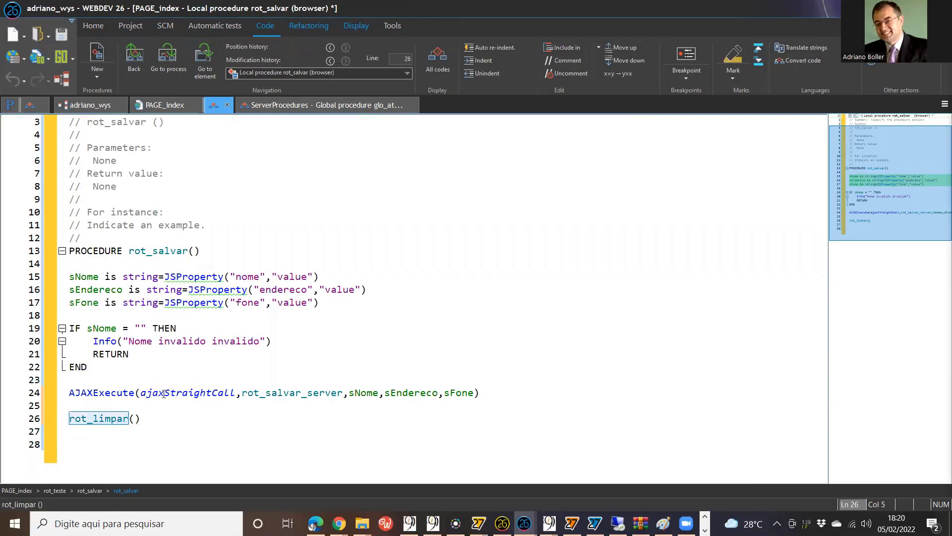
{"action": "left_click", "coordinate": [93, 419], "text": "ctrl"}
{"action": "right_click", "coordinate": [182, 121]}
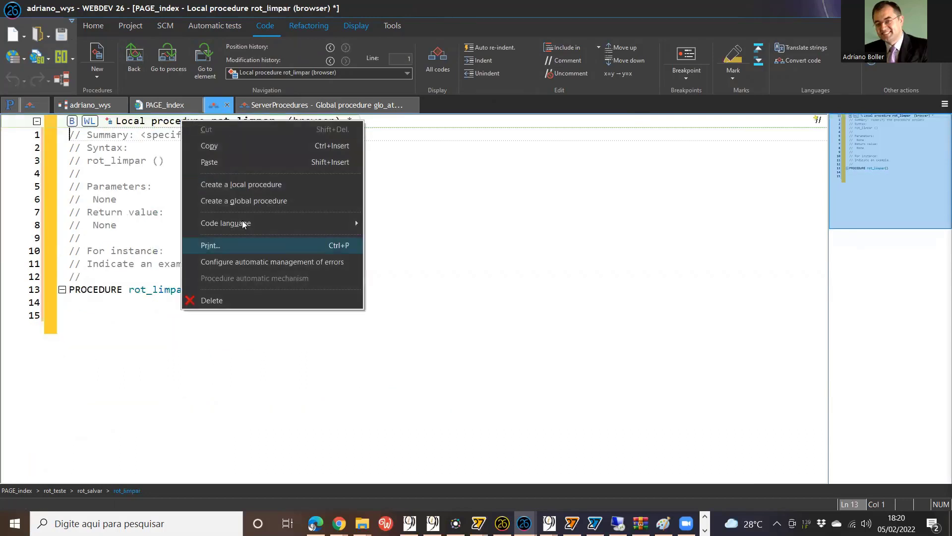
{"action": "left_click", "coordinate": [248, 300]}
{"action": "left_click", "coordinate": [449, 288]}
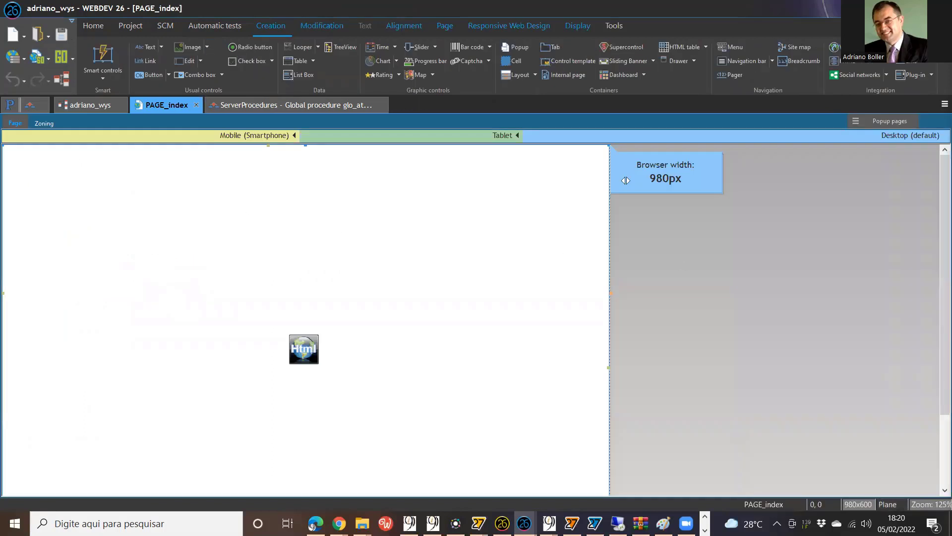
Step: Open the code of PAGE_index and create a new local browser procedure with a generated header comment and an undefined role
{"action": "right_click", "coordinate": [684, 232]}
{"action": "left_click", "coordinate": [729, 257]}
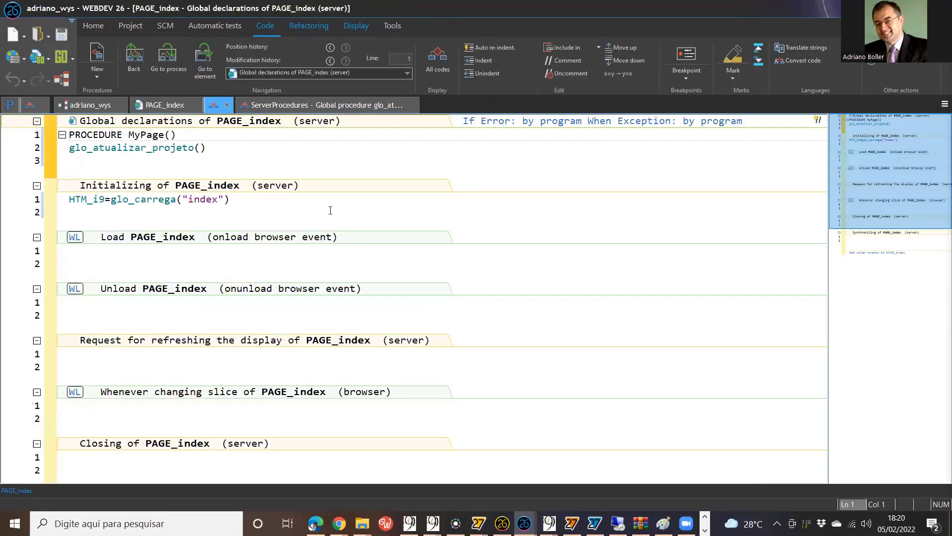
{"action": "right_click", "coordinate": [329, 209]}
{"action": "mouse_move", "coordinate": [395, 233]}
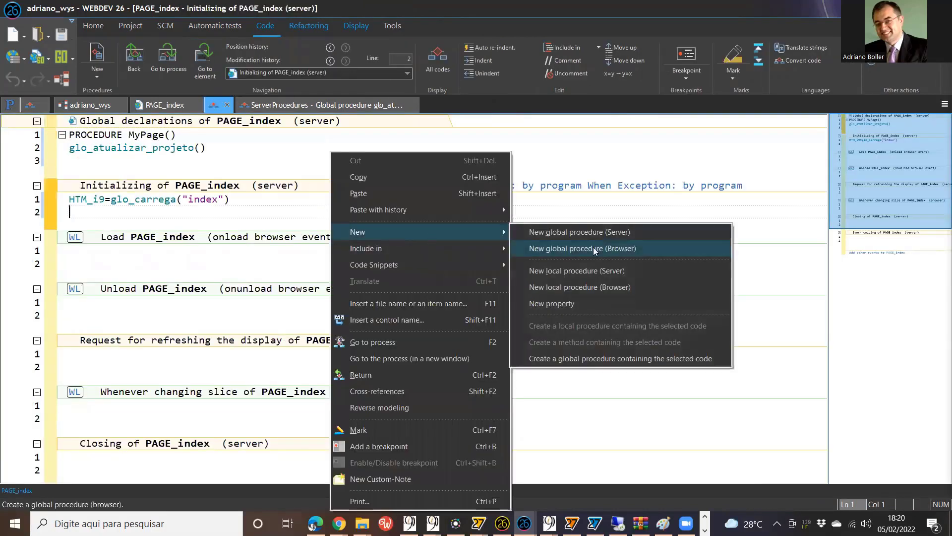
{"action": "left_click", "coordinate": [590, 286]}
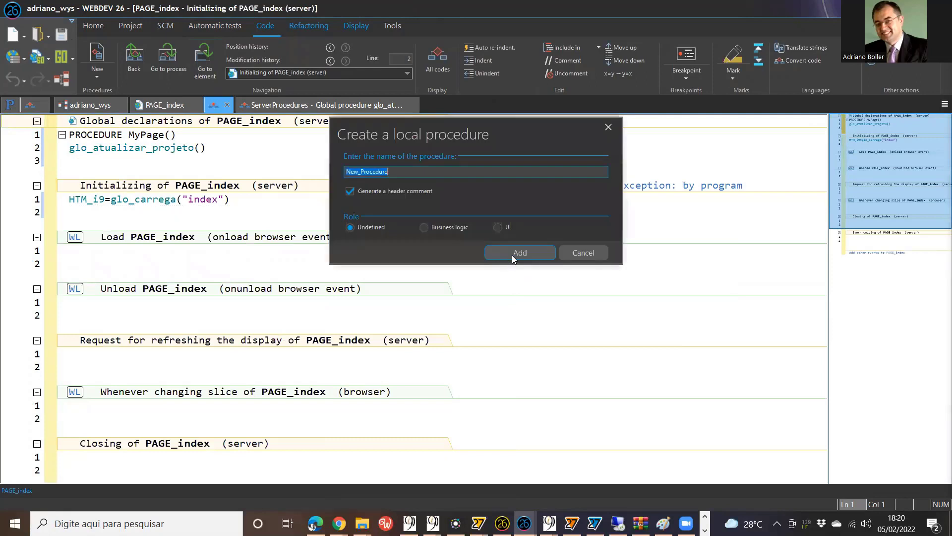
{"action": "left_click", "coordinate": [517, 252]}
Step: Rename the new procedure to rot_ler, give it the parameter codigo, and make room for its body
{"action": "double_click", "coordinate": [172, 291]}
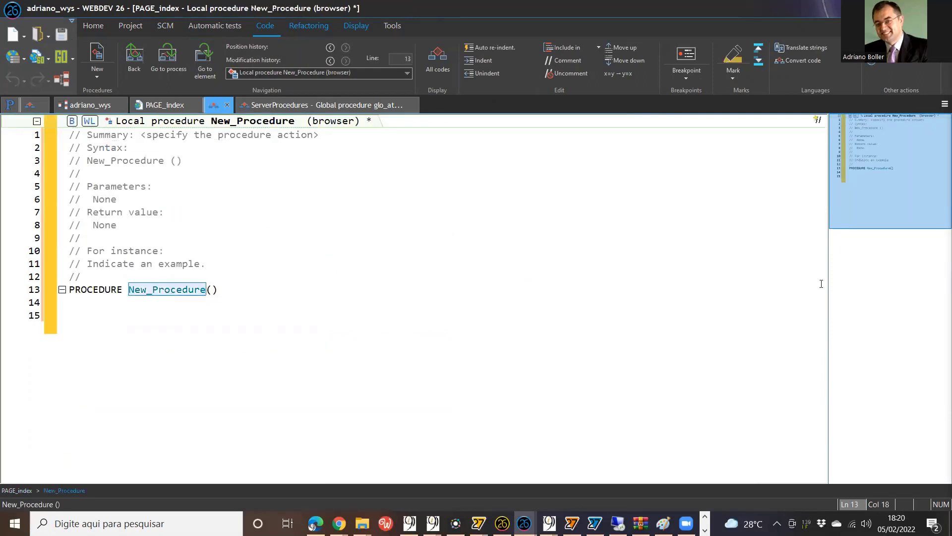
{"action": "type", "text": "rot_ler"}
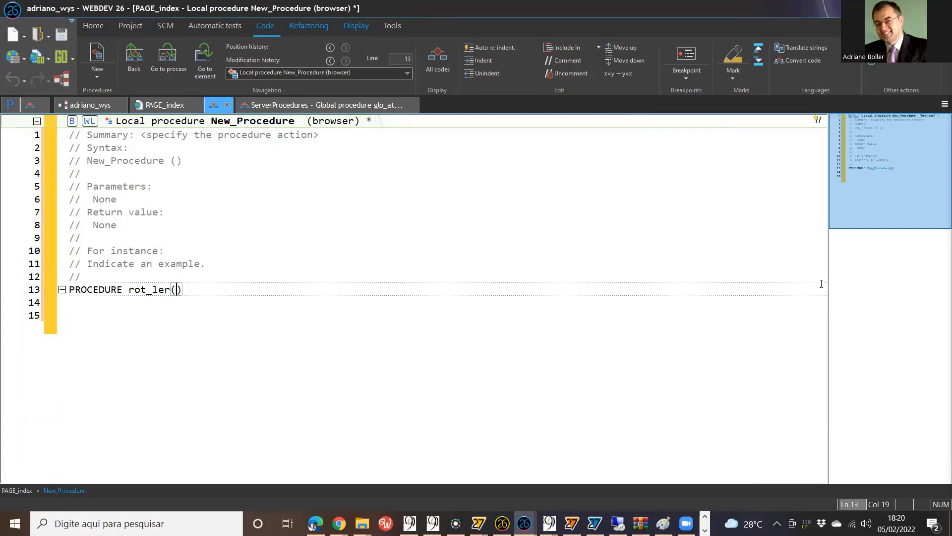
{"action": "type", "text": "codigo"}
{"action": "key", "text": "Return"}
{"action": "key", "text": "Return"}
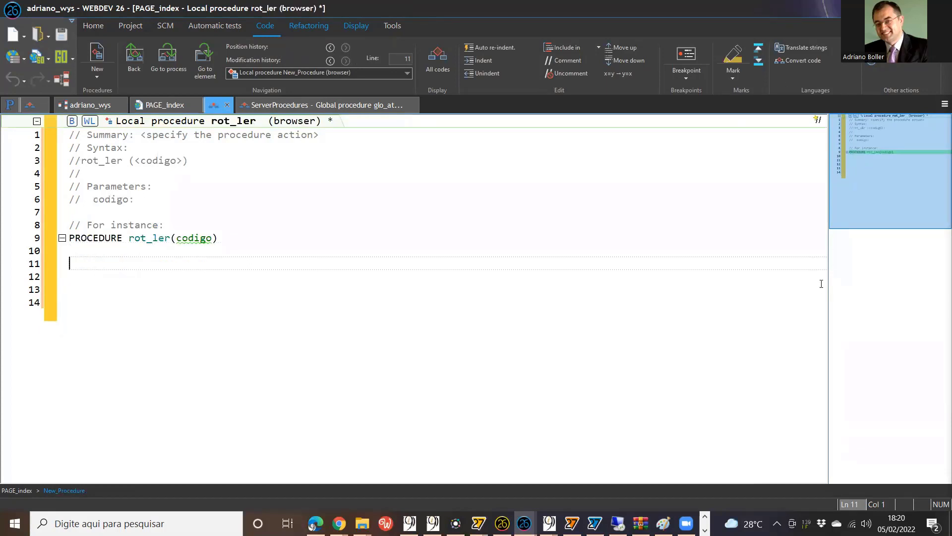
{"action": "type", "text": "IF NOT hreads"}
{"action": "key", "text": "BackSpace"}
{"action": "key", "text": "shift+Home"}
{"action": "key", "text": "BackSpace"}
Step: Declare sNome, sEndereco and sFone as string variables in the body of rot_ler
{"action": "type", "text": "nome, endereco, fon"}
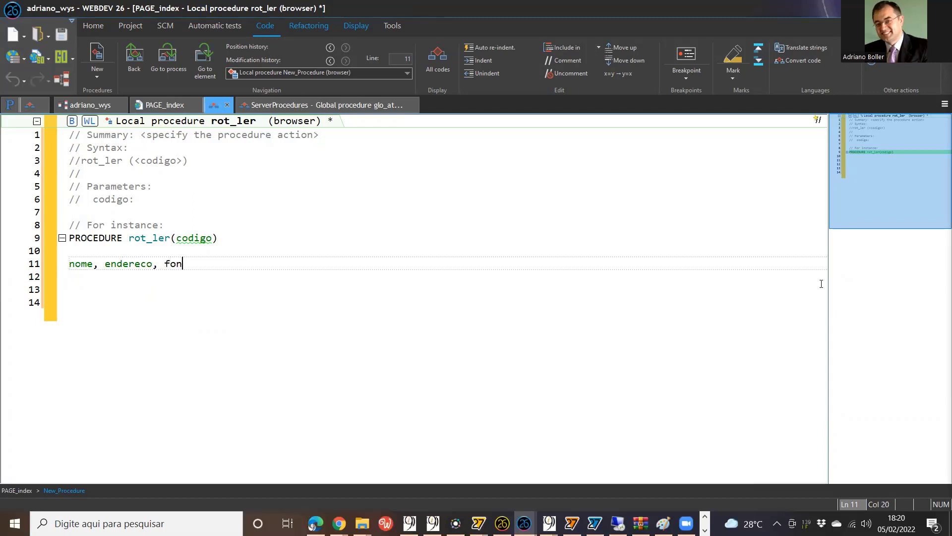
{"action": "type", "text": "e is string"}
{"action": "key", "text": "Return"}
{"action": "key", "text": "Return"}
{"action": "key", "text": "Return"}
{"action": "key", "text": "Up"}
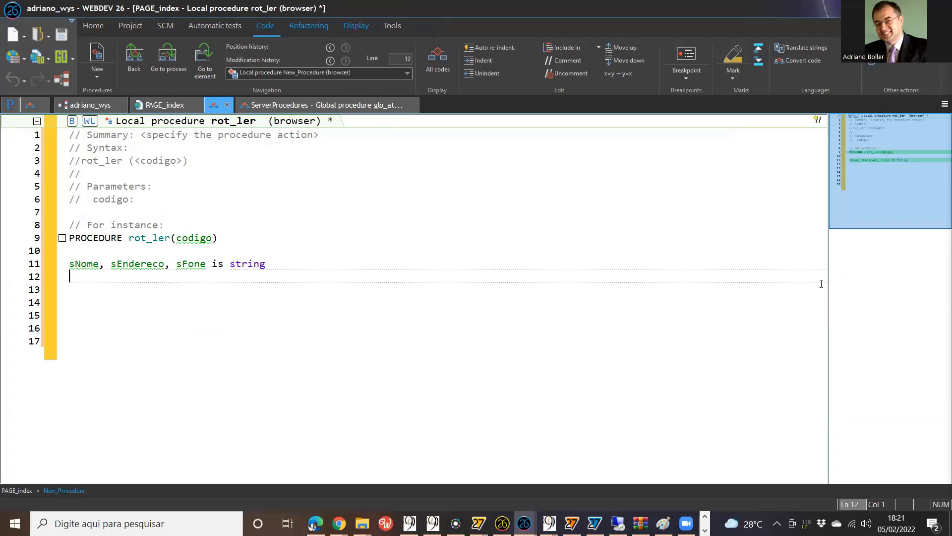
Step: Below the declaration, start a line that assigns the result of AJAXExecute to (sNome,sEndereco,sFone)
{"action": "type", "text": "a"}
{"action": "key", "text": "BackSpace"}
{"action": "type", "text": "(snome,sen"}
{"action": "type", "text": "dereco,sfo"}
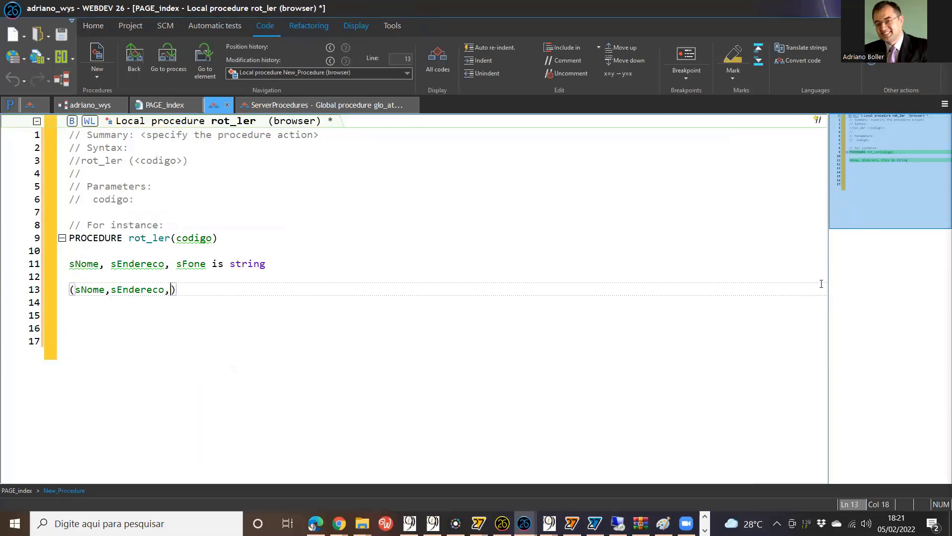
{"action": "type", "text": "ne)=ajaxe"}
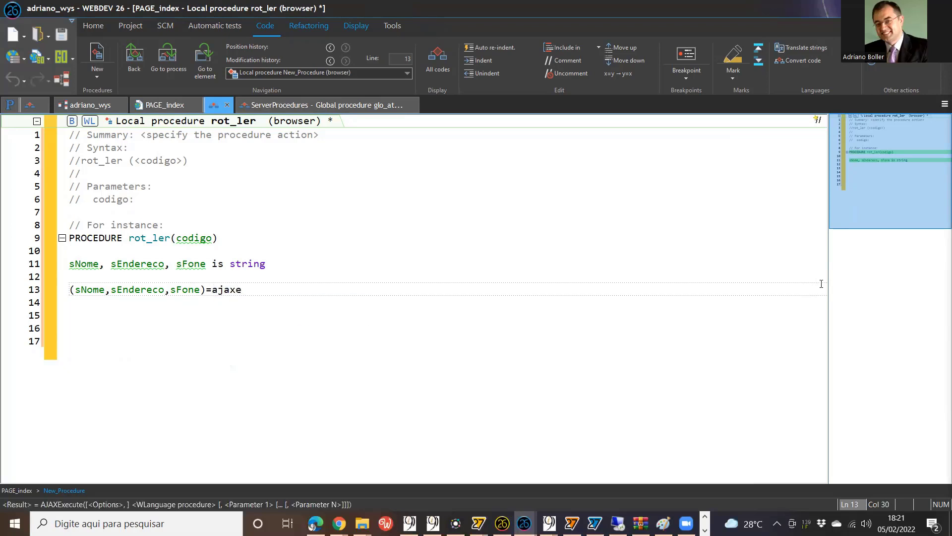
{"action": "key", "text": "Return"}
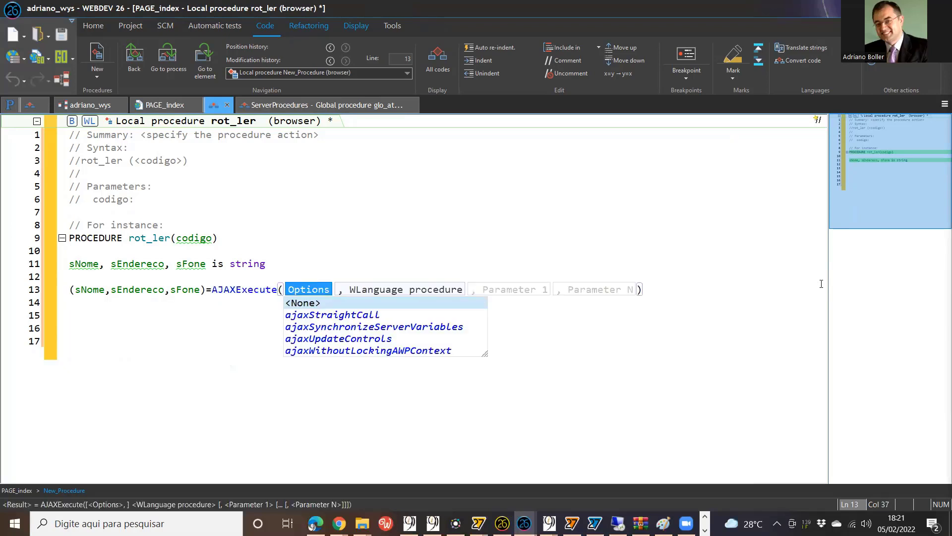
Step: Complete the AJAXExecute call with the option ajaxStraightCall, the procedure rot_ler_server and the parameter codigo
{"action": "key", "text": "Down"}
{"action": "key", "text": "Return"}
{"action": "type", "text": ",rot_"}
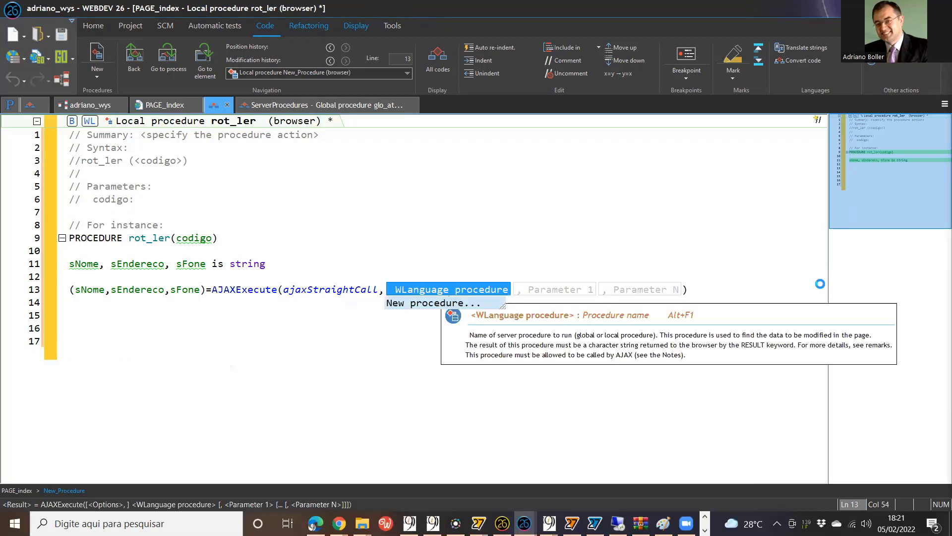
{"action": "type", "text": "ler_ser"}
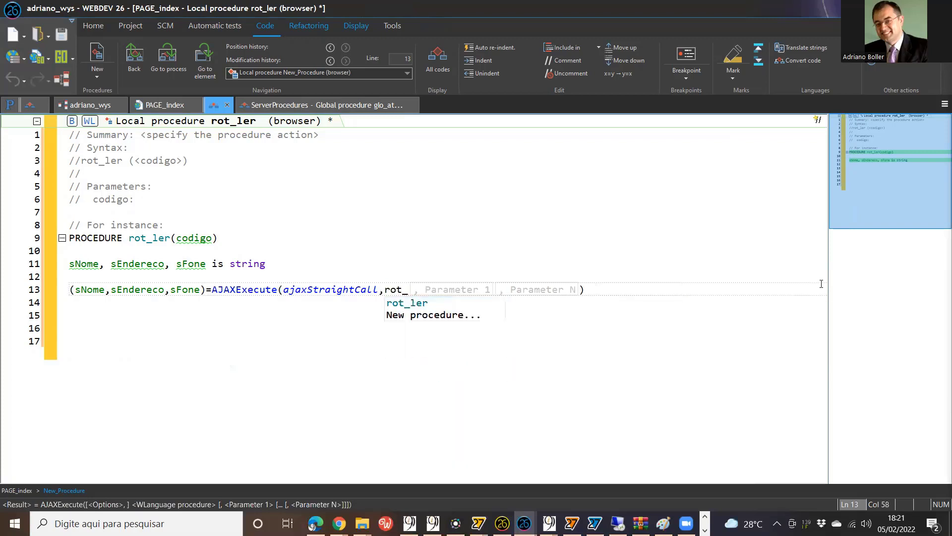
{"action": "type", "text": "ver"}
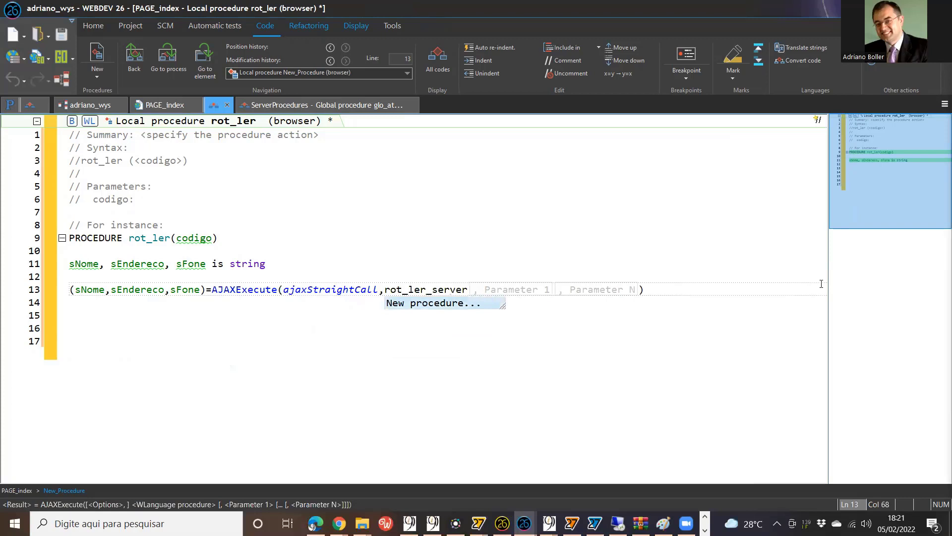
{"action": "type", "text": ",codigo"}
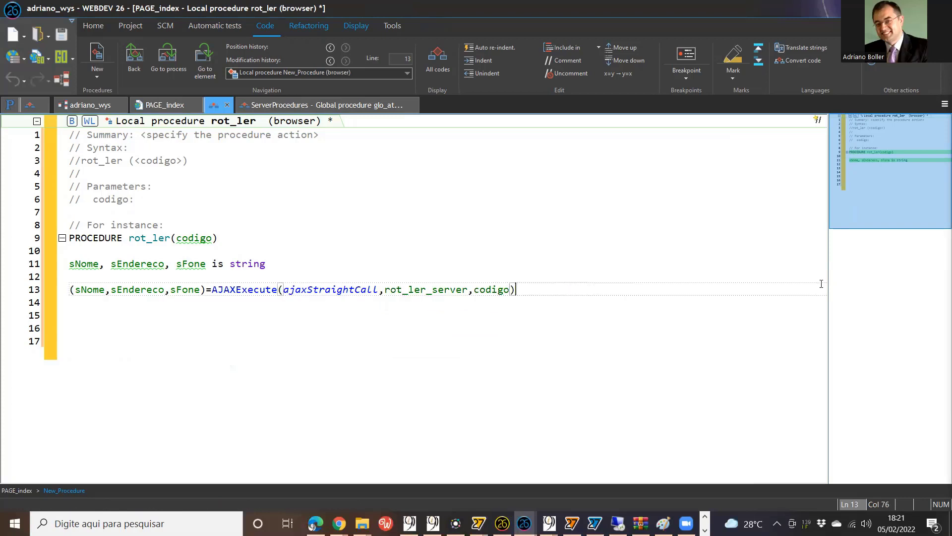
{"action": "key", "text": "Return"}
{"action": "key", "text": "Return"}
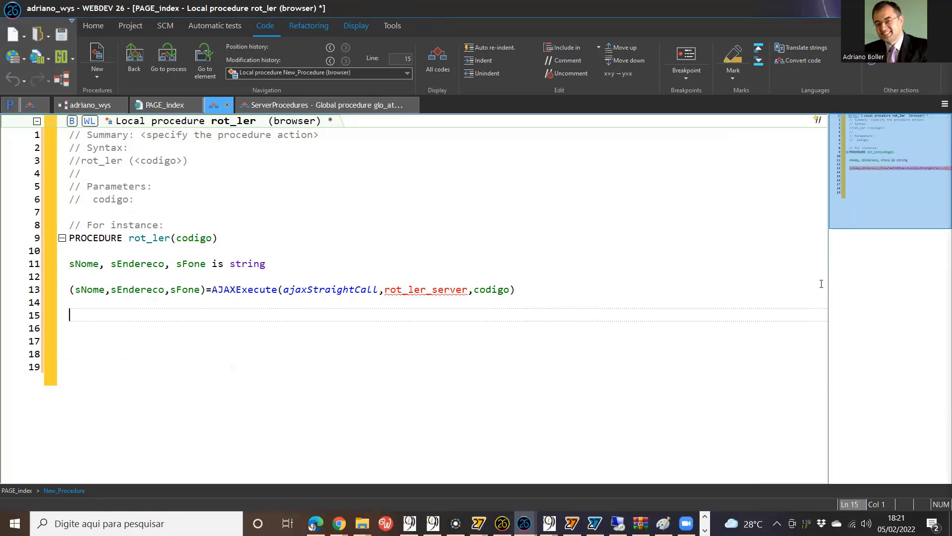
Step: Below the AJAXExecute line, add the call JSProperty("nome","value")
{"action": "type", "text": "jsp"}
{"action": "key", "text": "Return"}
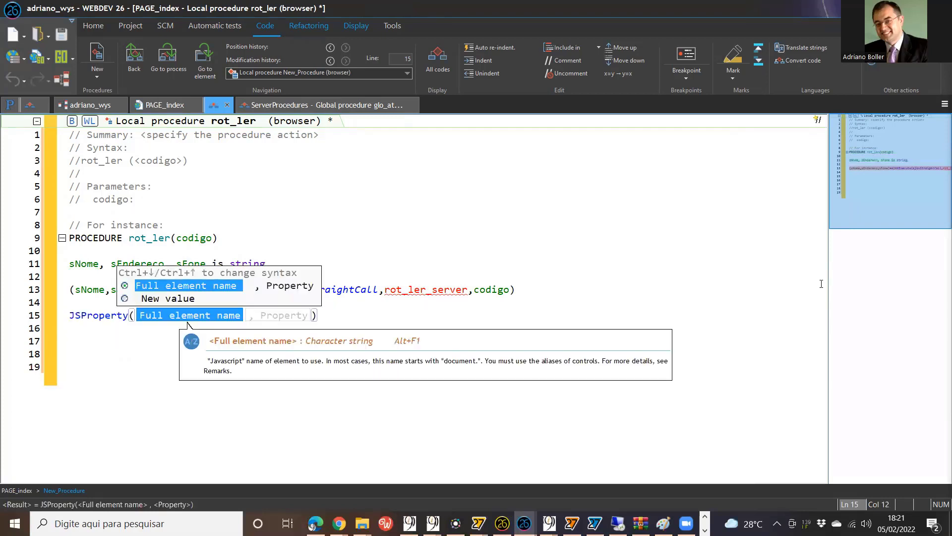
{"action": "type", "text": "\"nome"}
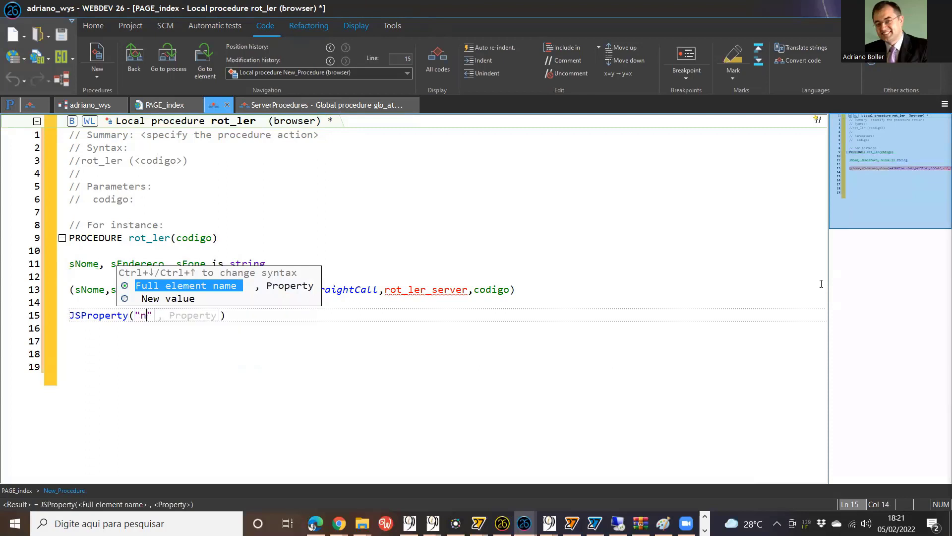
{"action": "type", "text": "\",\"val"}
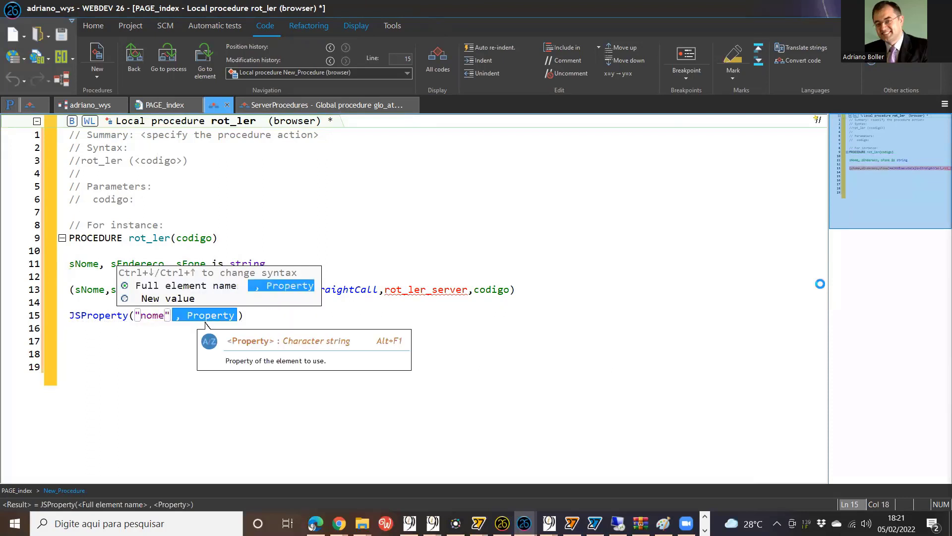
{"action": "type", "text": "ue\")"}
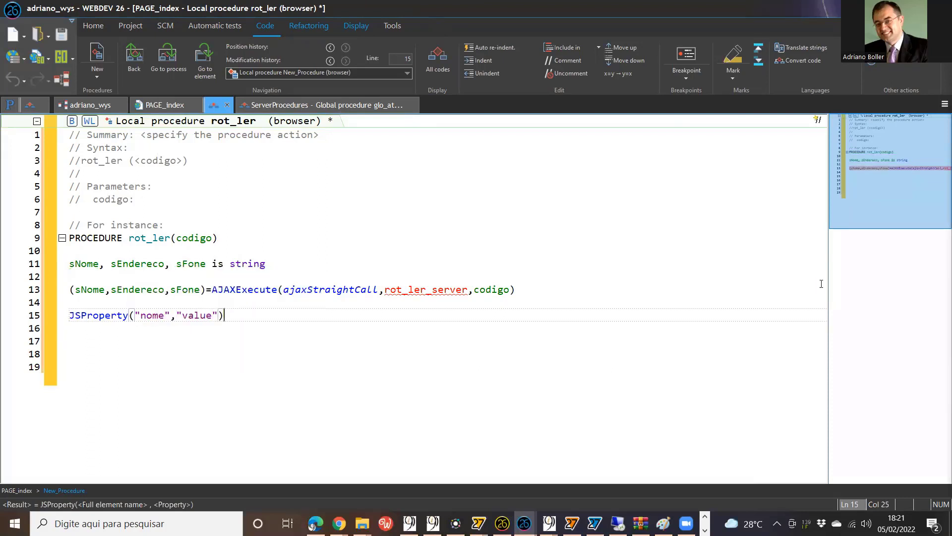
Step: Complete the JSProperty("nome","value") line by assigning it the variable sNome
{"action": "type", "text": "=sNo"}
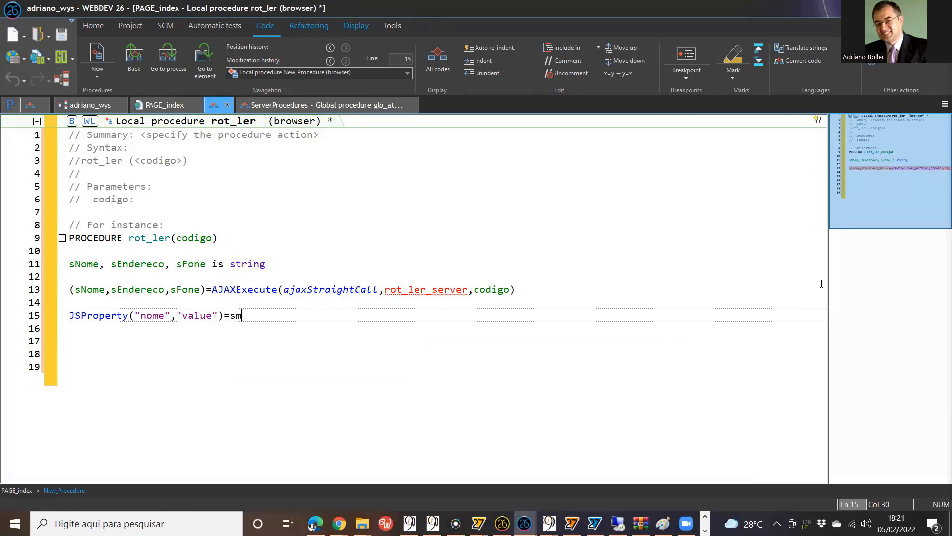
{"action": "key", "text": "BackSpace"}
{"action": "key", "text": "BackSpace"}
{"action": "type", "text": "on"}
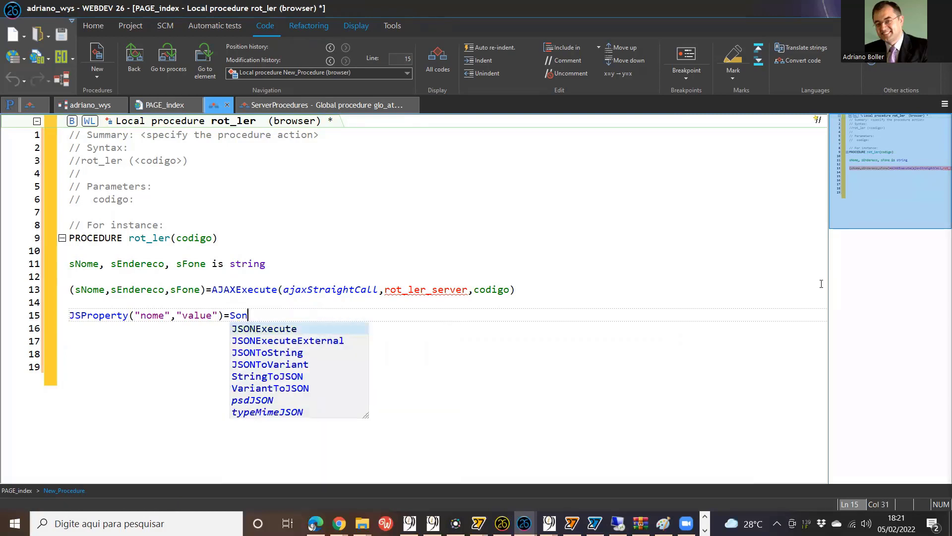
{"action": "key", "text": "BackSpace"}
{"action": "key", "text": "BackSpace"}
{"action": "type", "text": "nom"}
{"action": "key", "text": "Return"}
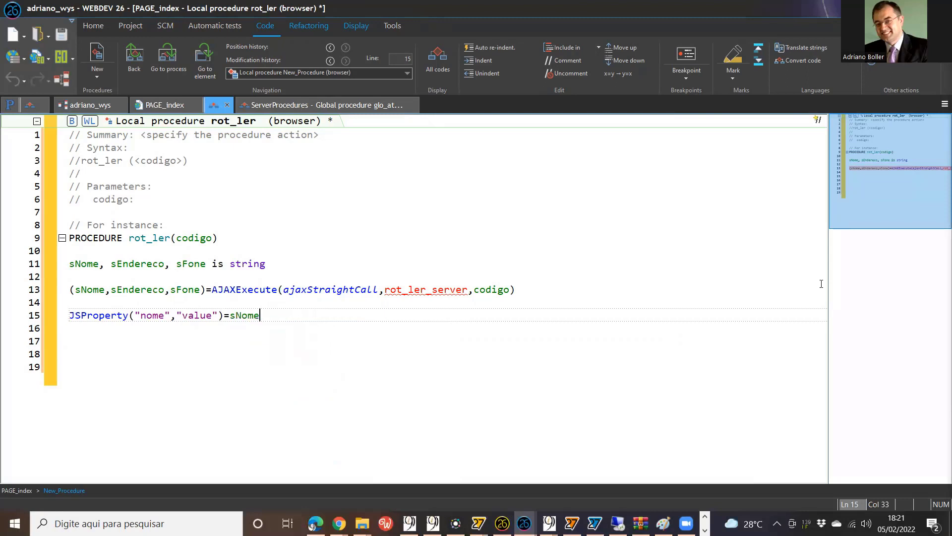
Step: Duplicate the JSProperty("nome","value")=sNome line twice directly below itself
{"action": "key", "text": "Return"}
{"action": "key", "text": "Up"}
{"action": "key", "text": "Home"}
{"action": "key", "text": "shift+End"}
{"action": "key", "text": "ctrl+c"}
{"action": "key", "text": "Down"}
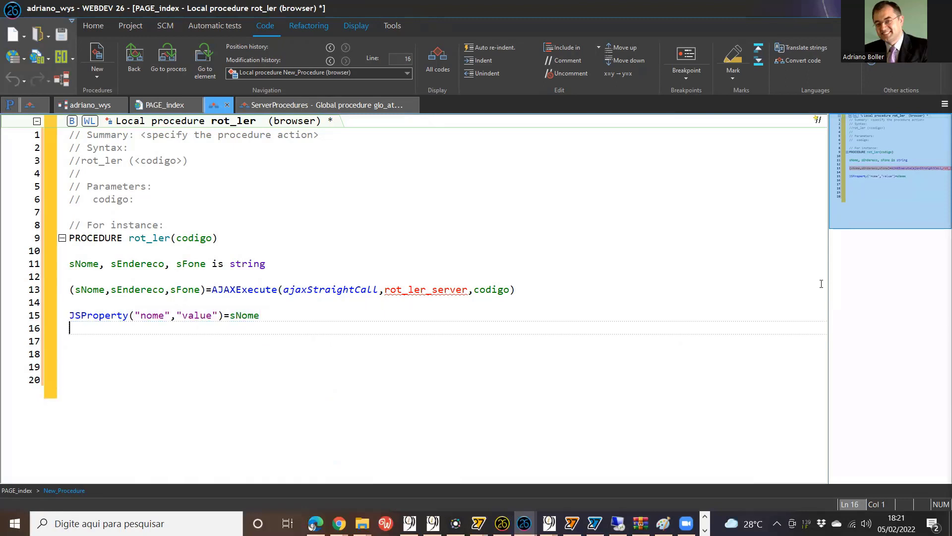
{"action": "key", "text": "ctrl+v"}
{"action": "key", "text": "Down"}
{"action": "key", "text": "ctrl+v"}
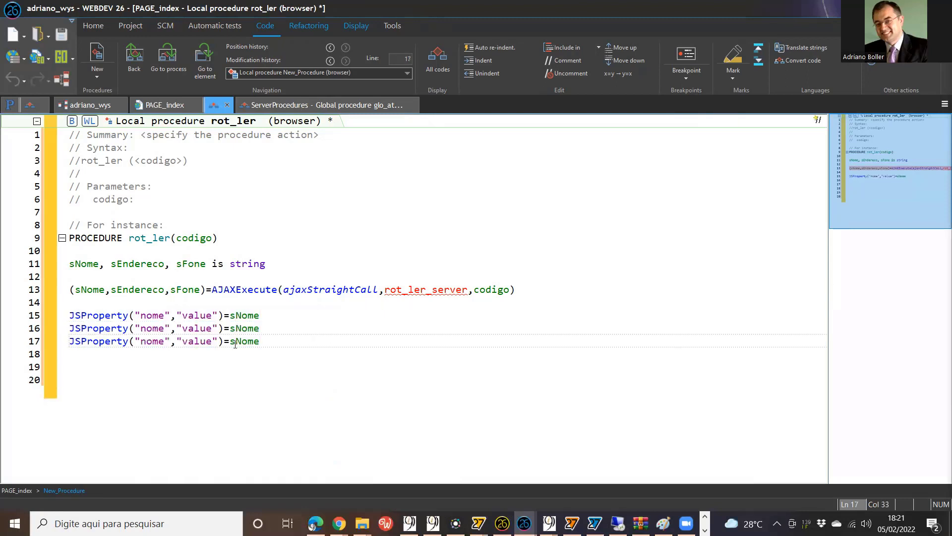
Step: Change the element name to endereco in the second JSProperty line and to telefone in the third
{"action": "left_click", "coordinate": [154, 330]}
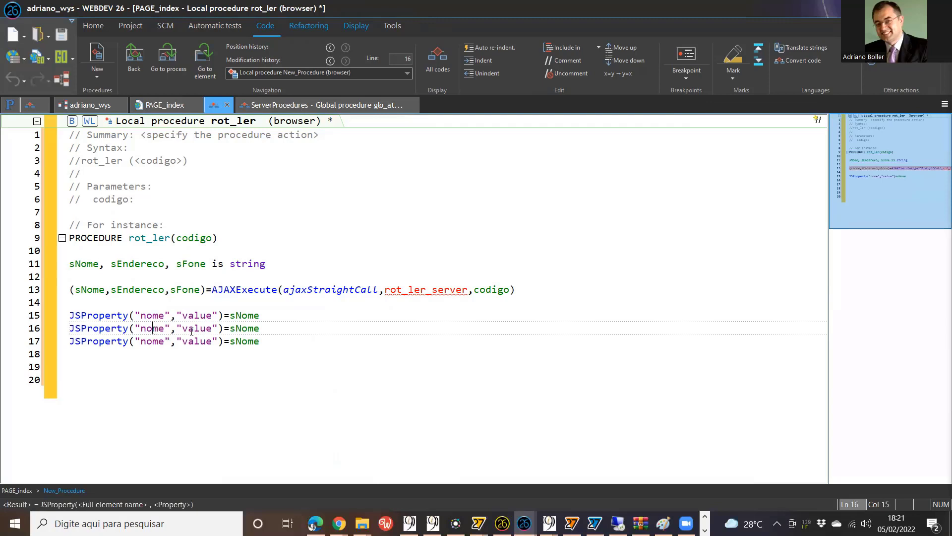
{"action": "double_click", "coordinate": [155, 332]}
{"action": "type", "text": "endereco"}
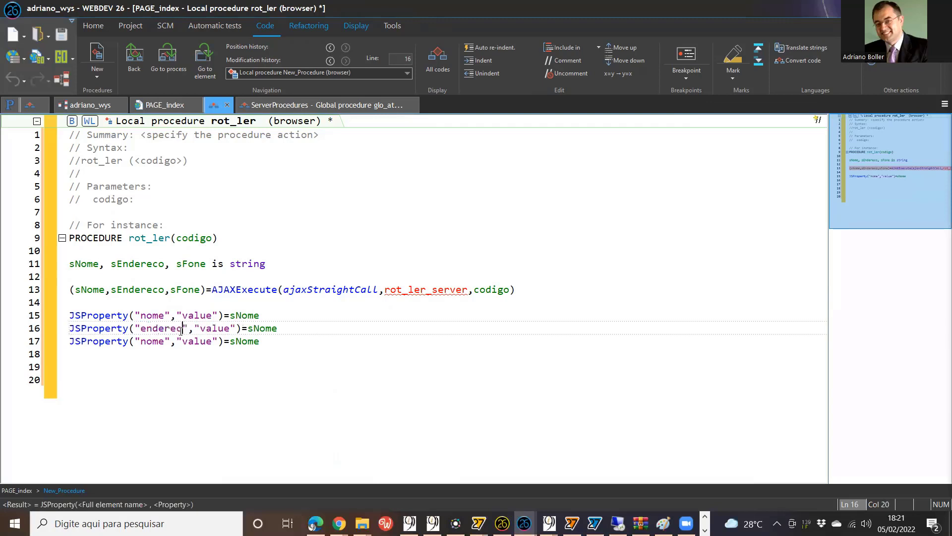
{"action": "double_click", "coordinate": [152, 341]}
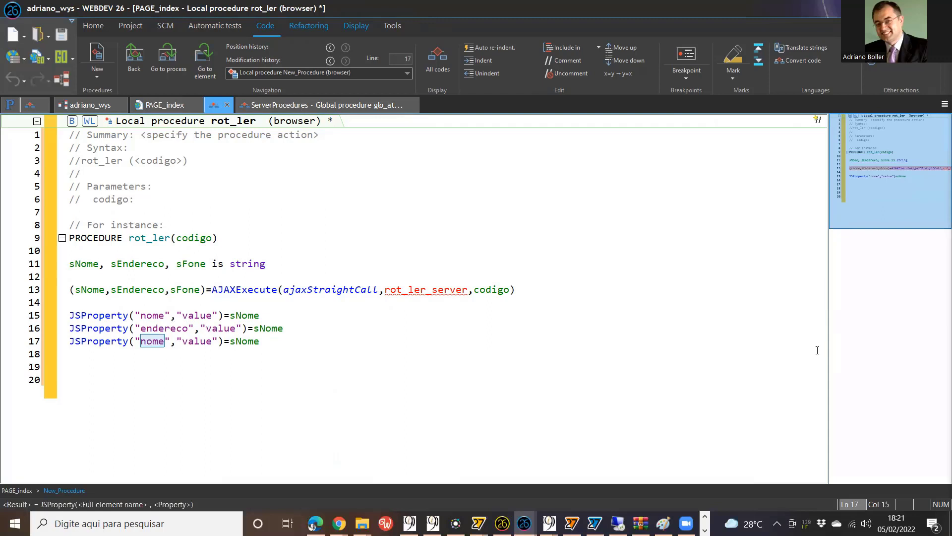
{"action": "type", "text": "telefon"}
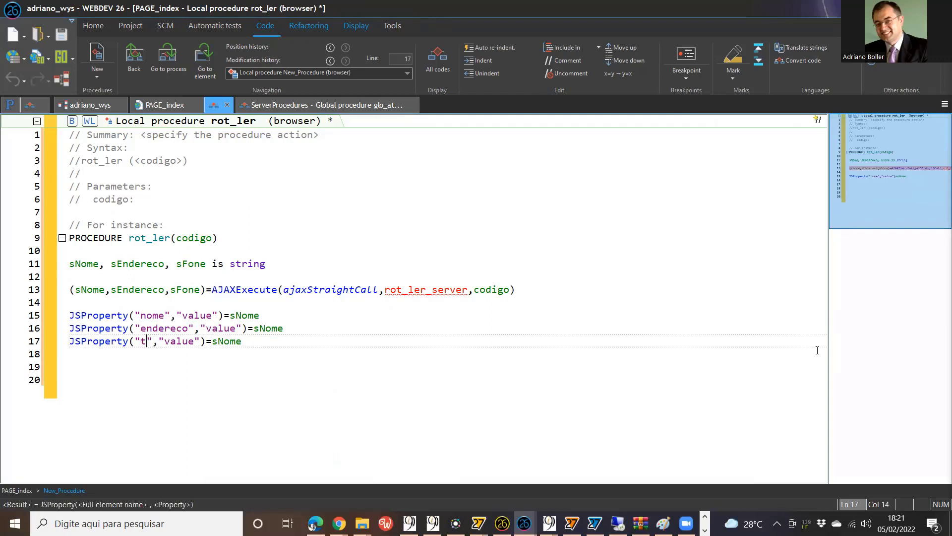
{"action": "type", "text": "e"}
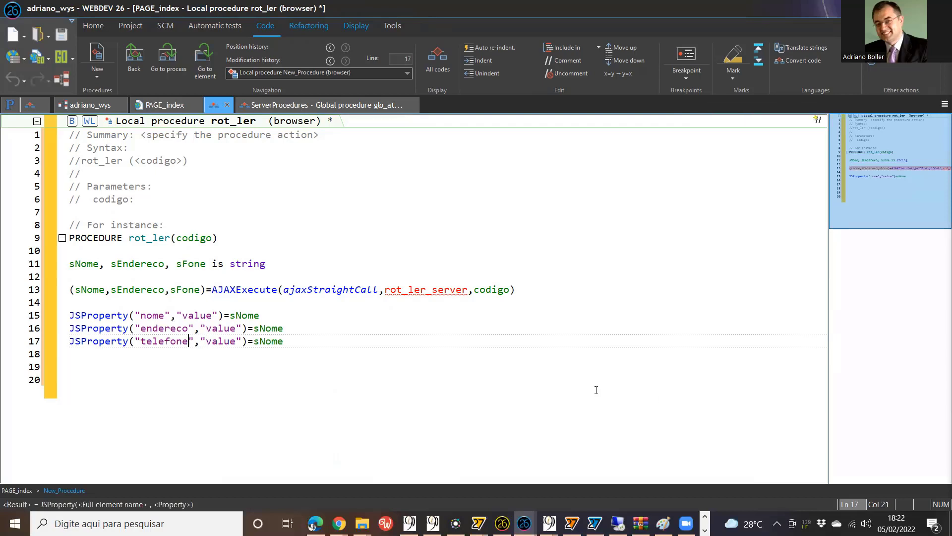
Step: Check the phone field's ID in WYSIWYG Web Builder, return to rot_ler in WEBDEV and set the third JSProperty element name to fone
{"action": "key", "text": "ctrl+Tab"}
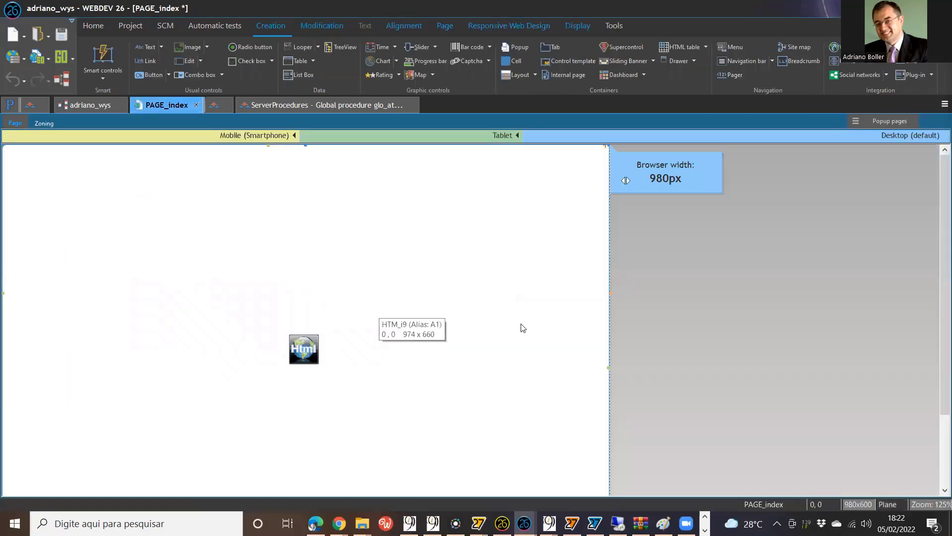
{"action": "key", "text": "alt+Tab"}
{"action": "key", "text": "alt+Tab"}
{"action": "key", "text": "alt+Tab"}
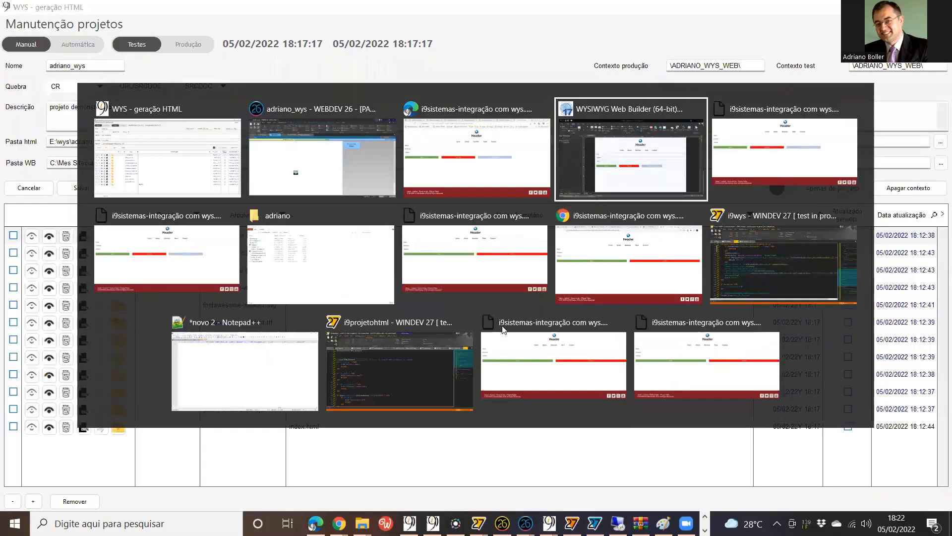
{"action": "key", "text": "alt+Tab"}
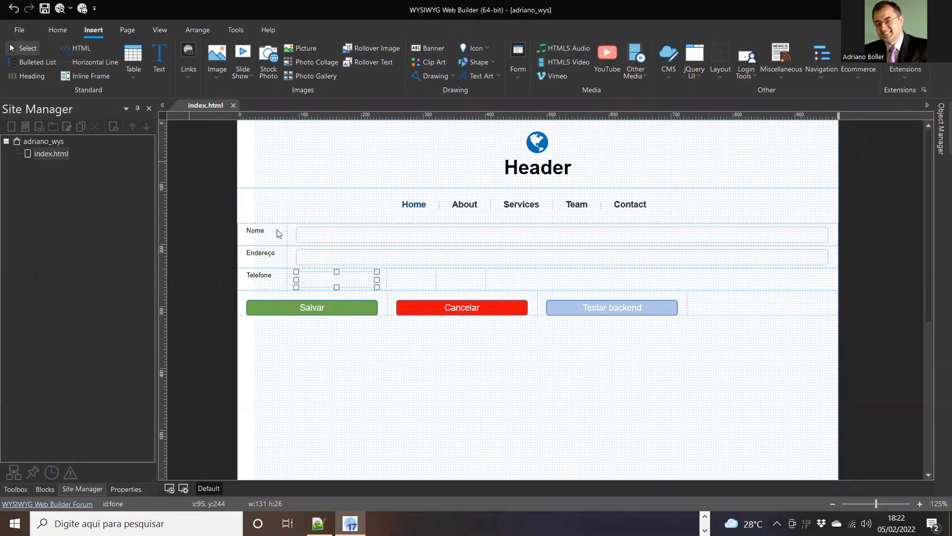
{"action": "key", "text": "alt+Tab"}
{"action": "key", "text": "alt+Tab"}
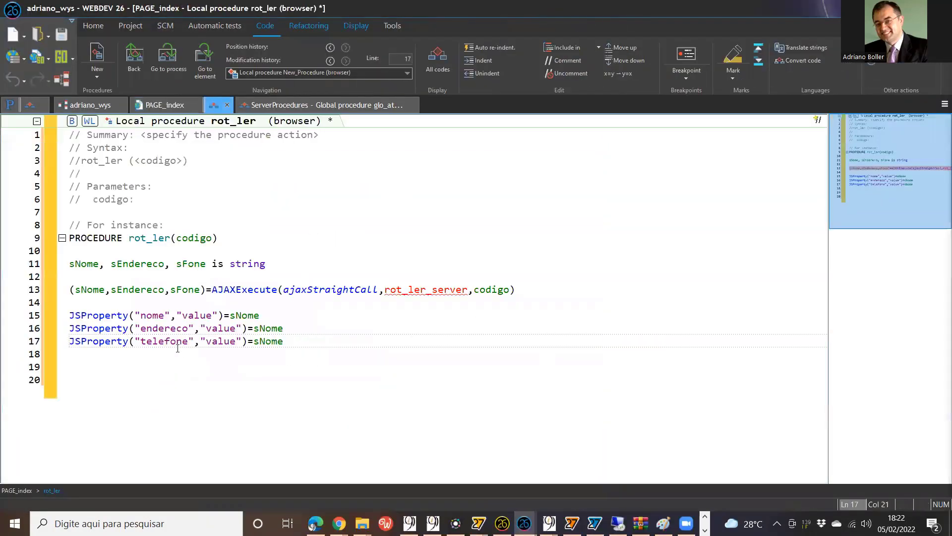
{"action": "double_click", "coordinate": [177, 348]}
{"action": "type", "text": "fone"}
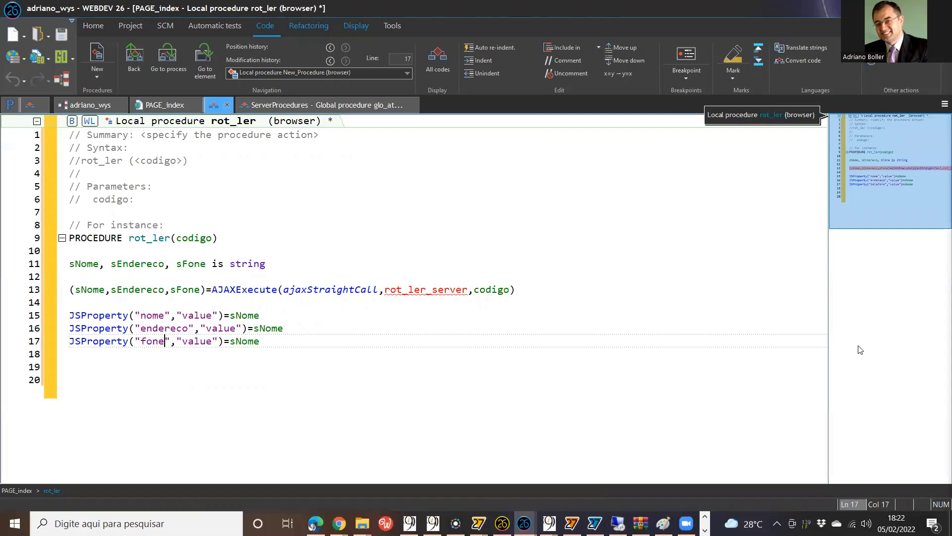
Step: Assign the variable sFone in the JSProperty line for the fone element
{"action": "left_click", "coordinate": [242, 342]}
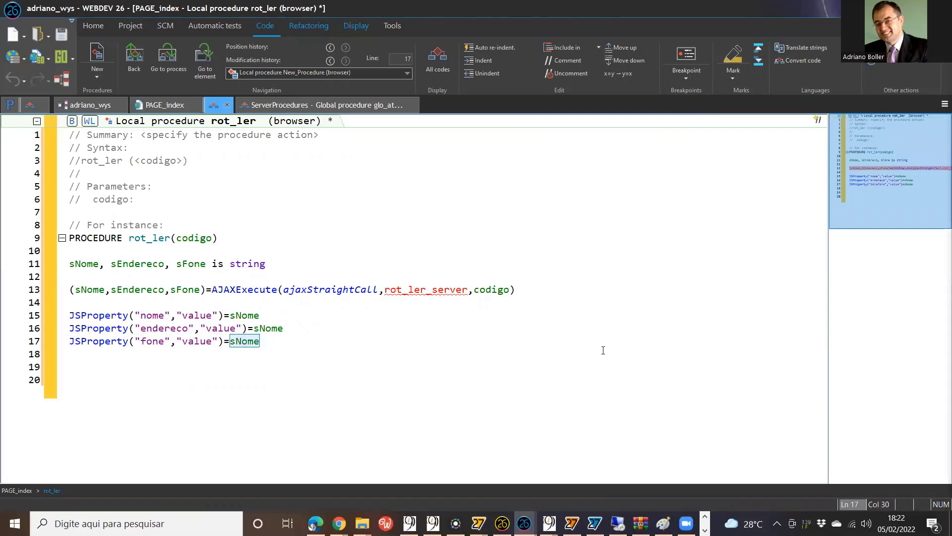
{"action": "key", "text": "BackSpace"}
{"action": "key", "text": "Delete"}
{"action": "key", "text": "Delete"}
{"action": "key", "text": "Delete"}
{"action": "type", "text": "Fone"}
Step: Assign the variable sEndereco in the JSProperty line for the endereco element and save the code
{"action": "key", "text": "Up"}
{"action": "key", "text": "shift+End"}
{"action": "type", "text": "s"}
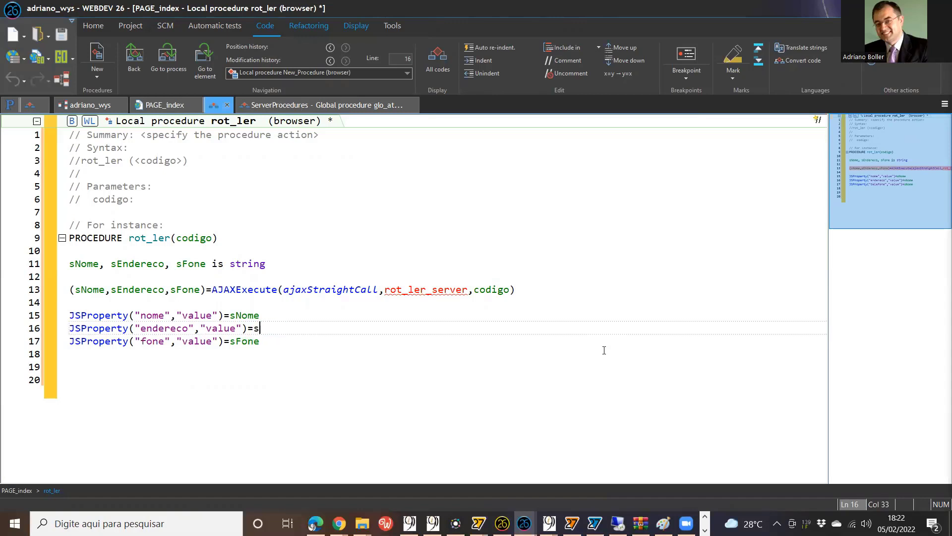
{"action": "type", "text": "end"}
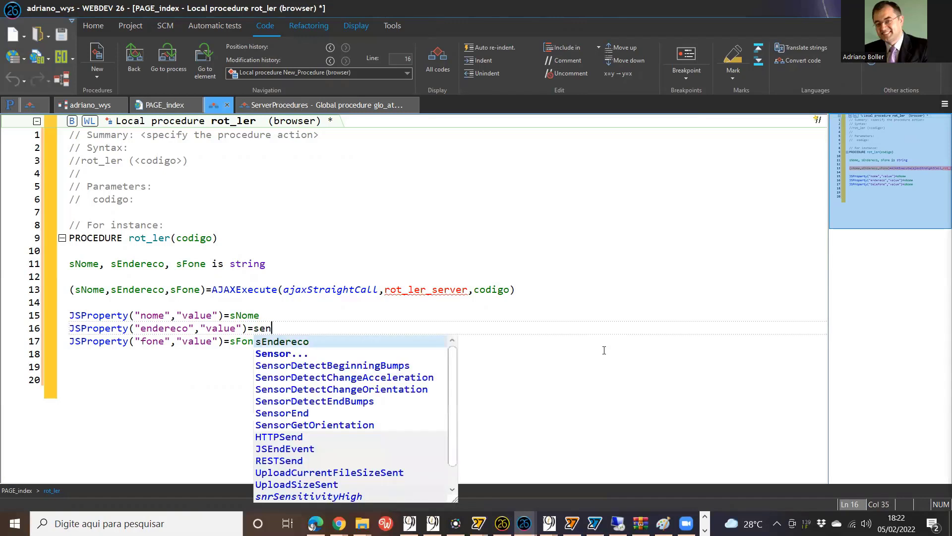
{"action": "key", "text": "Return"}
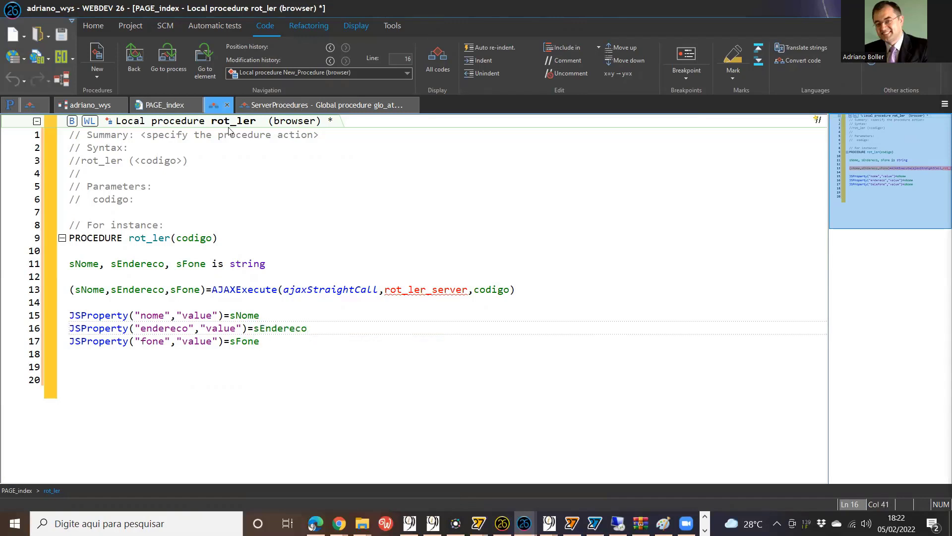
{"action": "left_click", "coordinate": [63, 36]}
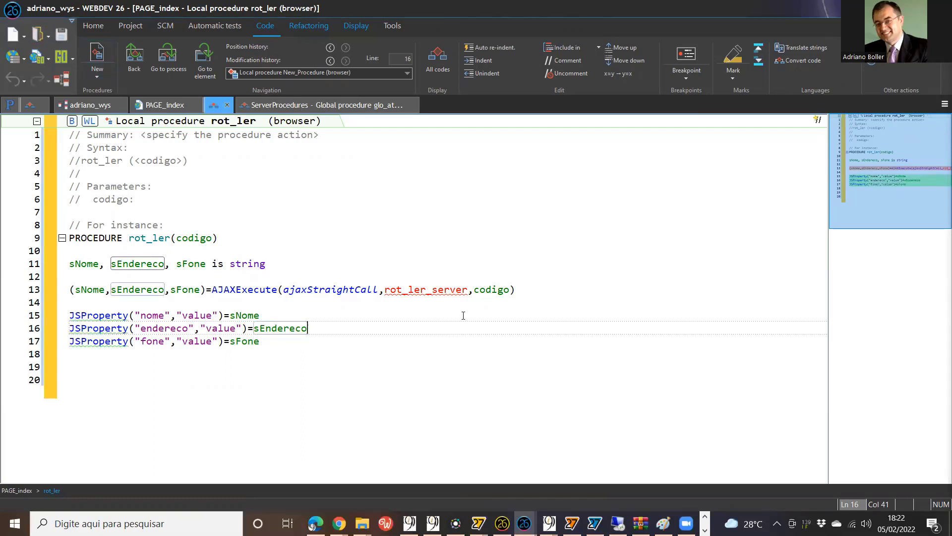
Step: Create the local server procedure rot_ler_server from its unresolved name in the AJAXExecute call
{"action": "left_click", "coordinate": [445, 290]}
{"action": "right_click", "coordinate": [444, 290]}
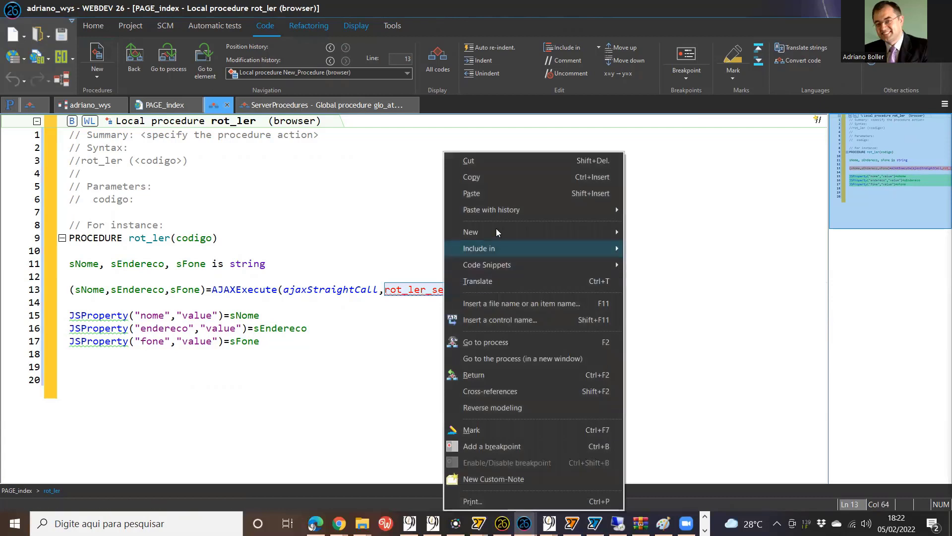
{"action": "mouse_move", "coordinate": [498, 232]}
{"action": "left_click", "coordinate": [685, 273]}
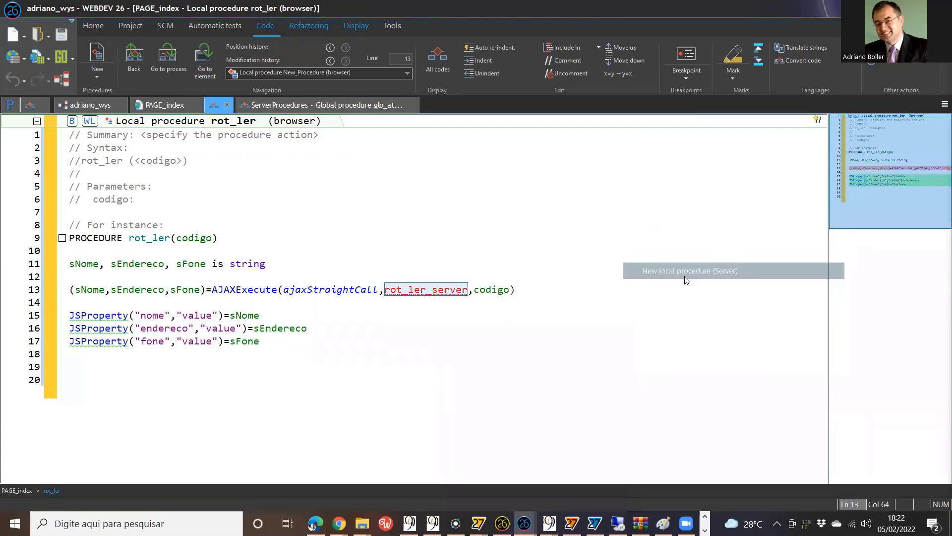
{"action": "left_click", "coordinate": [521, 252]}
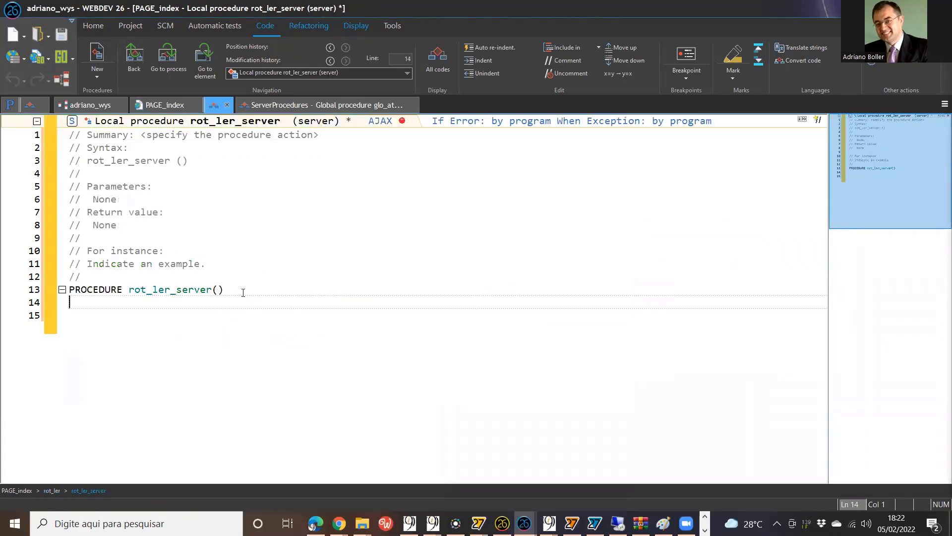
Step: Give the rot_ler_server procedure the parameter codigo and enable AJAX for it
{"action": "key", "text": "ctrl+Home"}
{"action": "left_click", "coordinate": [216, 292]}
{"action": "type", "text": "codigo"}
{"action": "key", "text": "Return"}
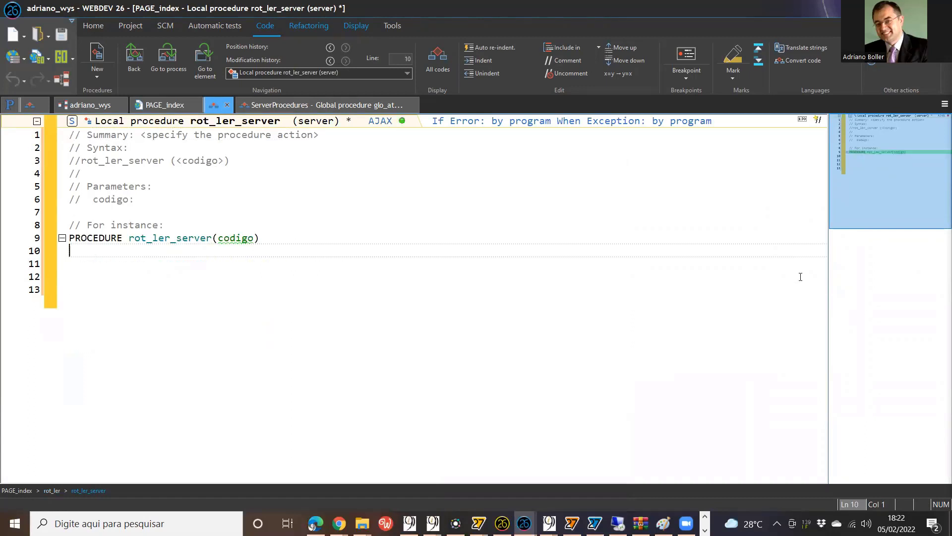
Step: In the body of rot_ler_server, start an IF NOT condition with HReadSeekFirst on the data file tabagenda
{"action": "key", "text": "Return"}
{"action": "type", "text": "IF NOT "}
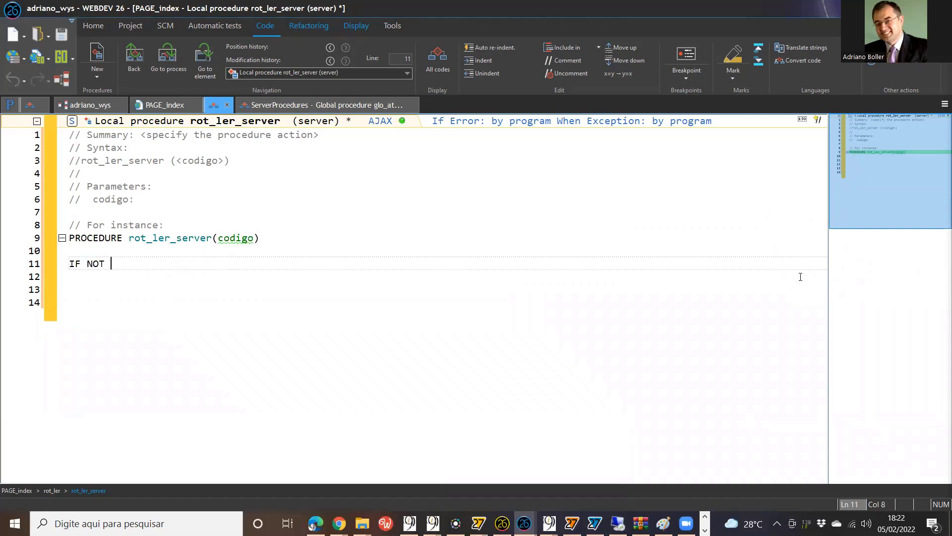
{"action": "type", "text": "HReads"}
{"action": "key", "text": "Down"}
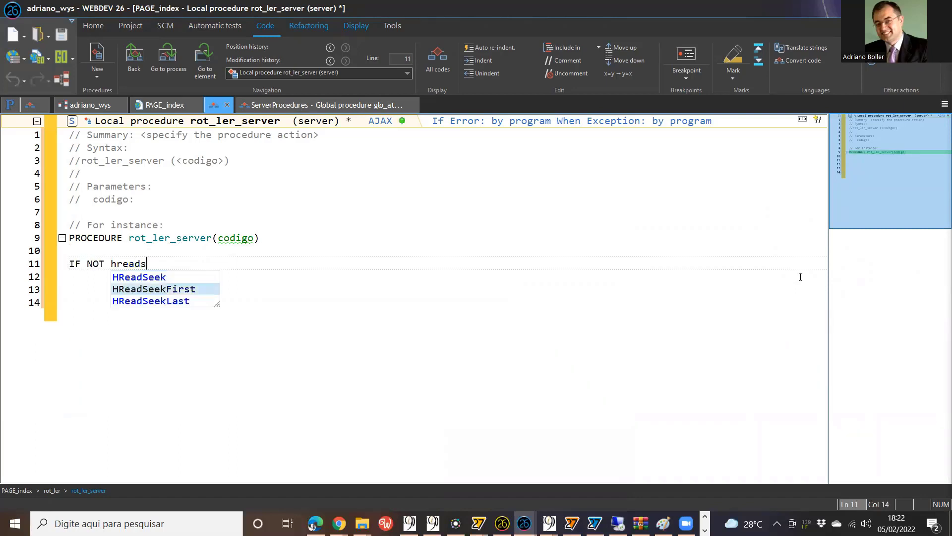
{"action": "key", "text": "Return"}
{"action": "key", "text": "Return"}
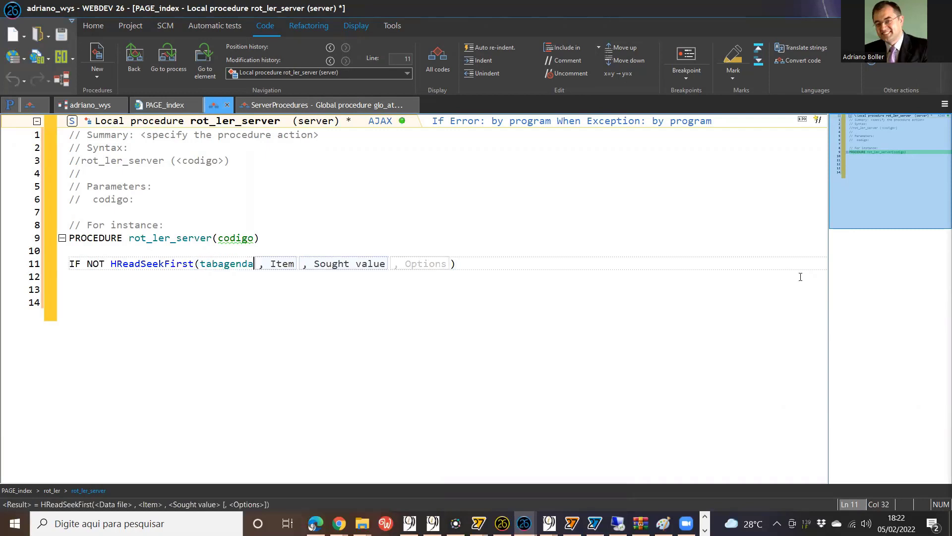
Step: Complete the HReadSeekFirst condition with the item tabagendaID and the value codigo, opening the THEN block without any stray bracket
{"action": "type", "text": ","}
{"action": "key", "text": "Down"}
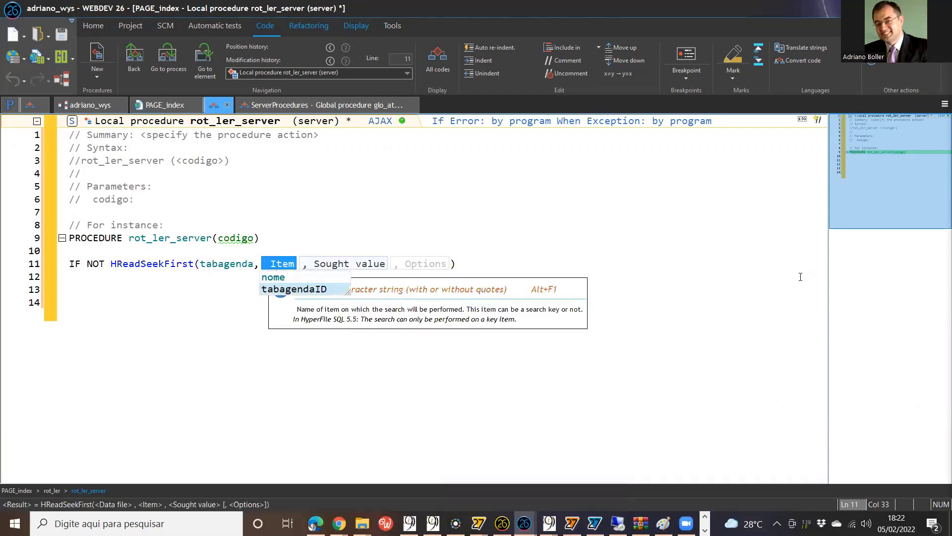
{"action": "key", "text": "Return"}
{"action": "type", "text": ",codigo)"}
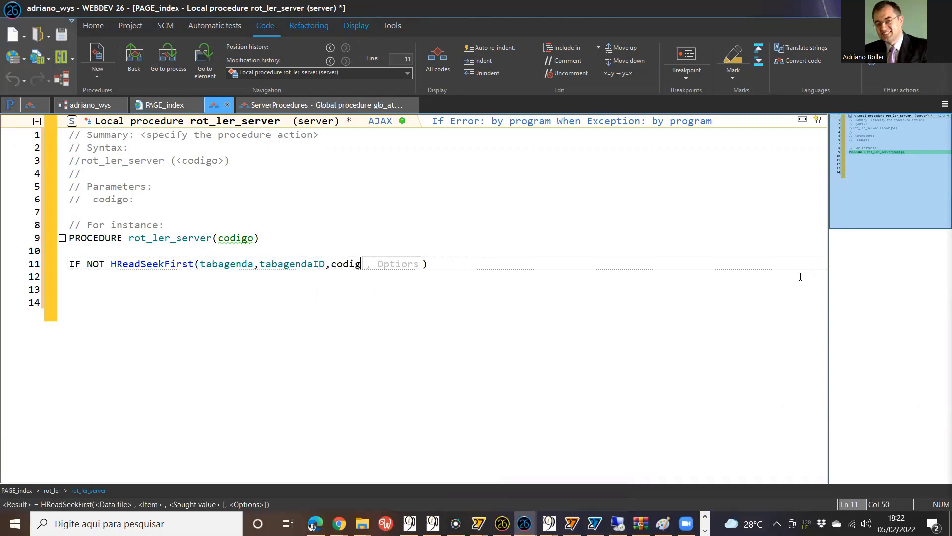
{"action": "type", "text": "]"}
{"action": "key", "text": "Return"}
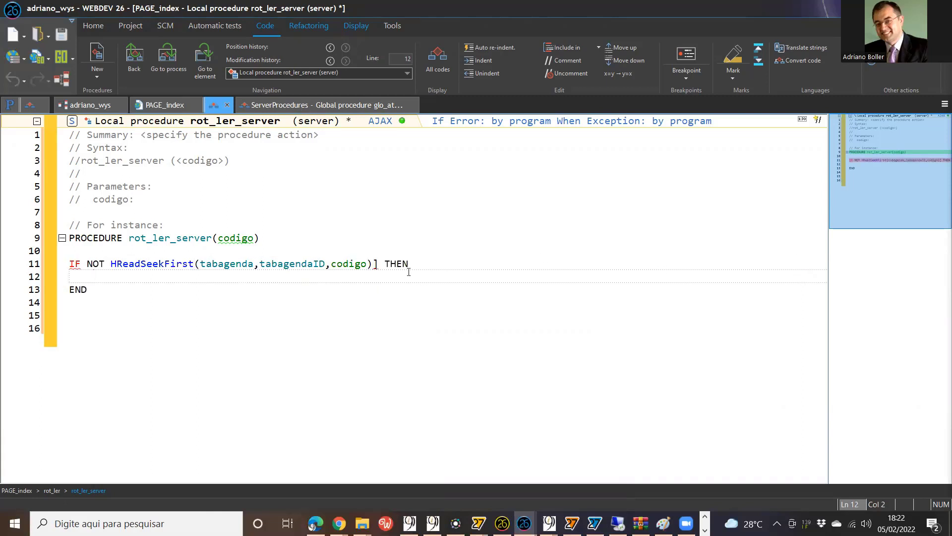
{"action": "key", "text": "Up"}
{"action": "key", "text": "End"}
{"action": "key", "text": "BackSpace"}
Step: Inside the IF block, add the call HReset(tabagenda)
{"action": "key", "text": "Down"}
{"action": "type", "text": "Hreset"}
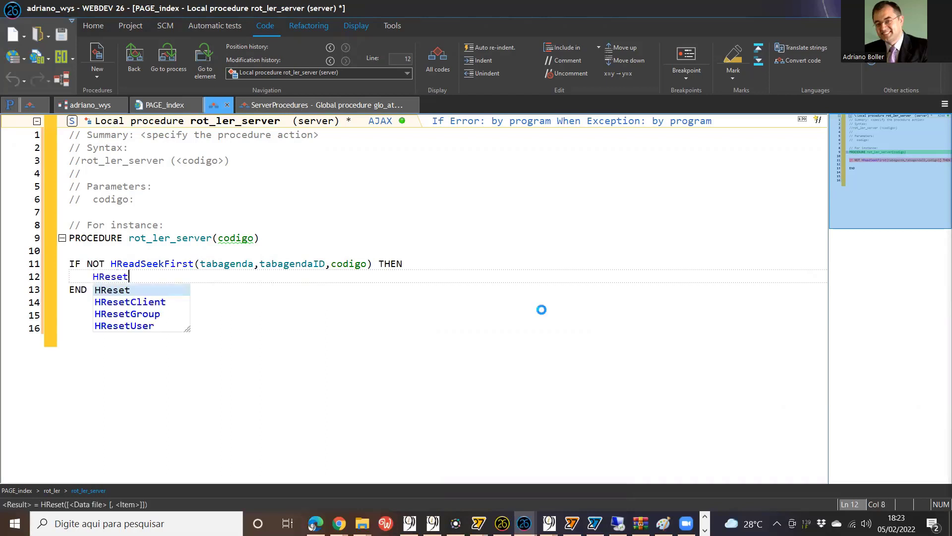
{"action": "type", "text": "(tabagenda"}
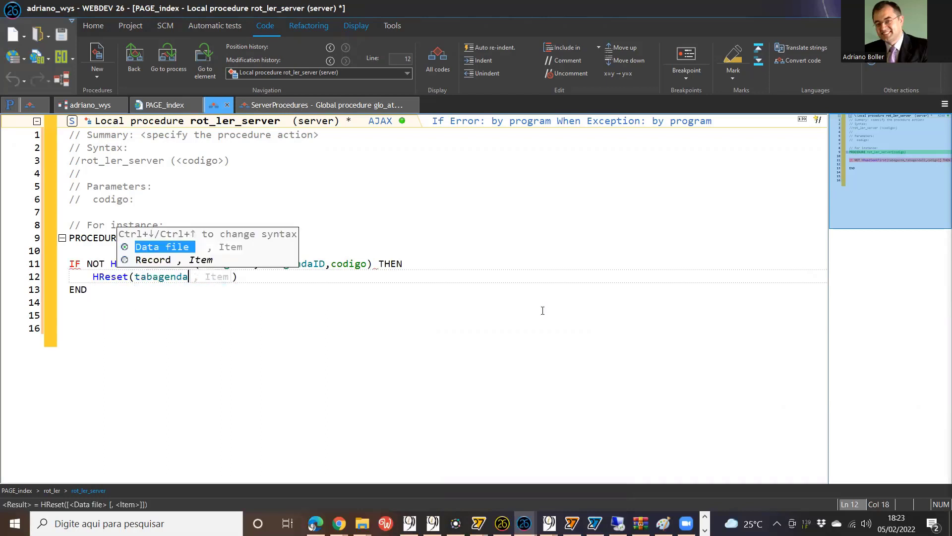
{"action": "type", "text": ")"}
Step: Below the IF block of rot_ler_server, add a RESULT statement returning tabagenda.nome and tabagenda.Endereco
{"action": "left_click", "coordinate": [543, 311]}
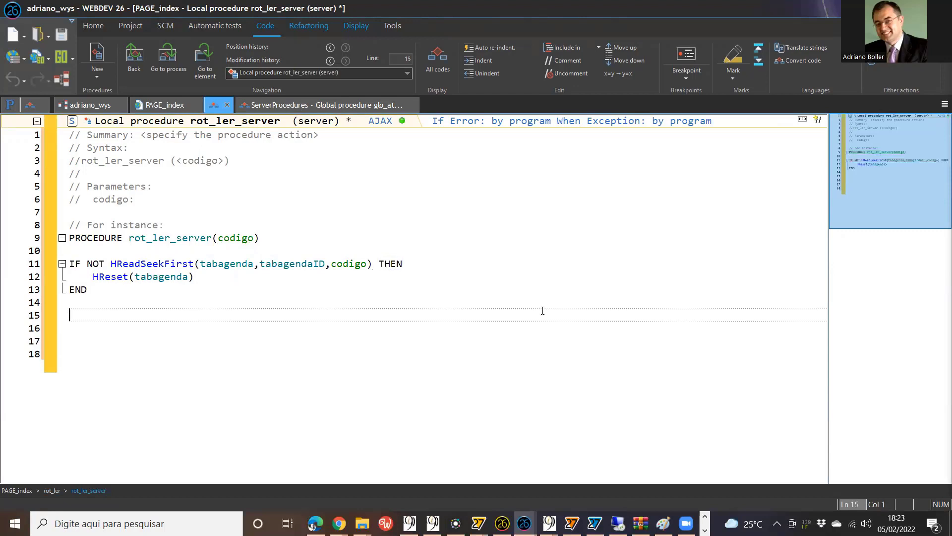
{"action": "type", "text": "RESULT(tabagenda."}
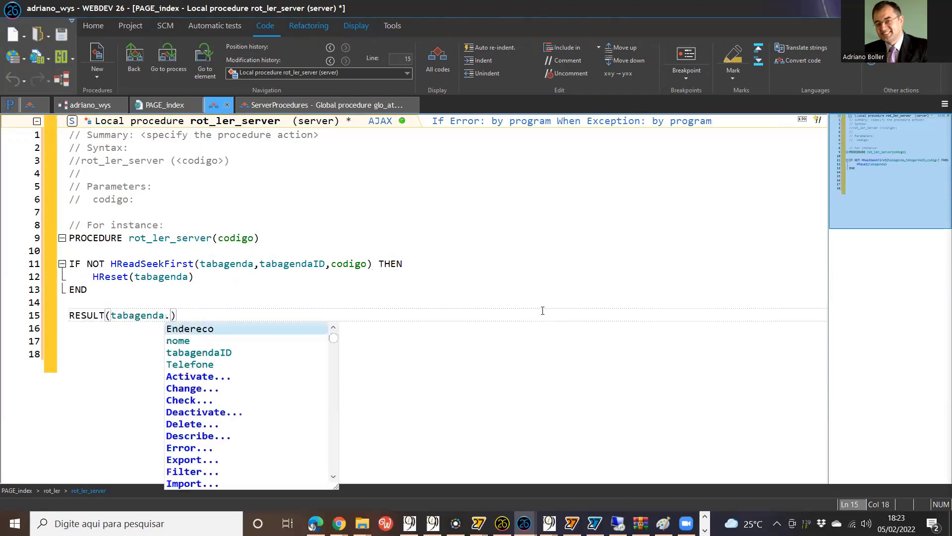
{"action": "key", "text": "Down"}
{"action": "key", "text": "Return"}
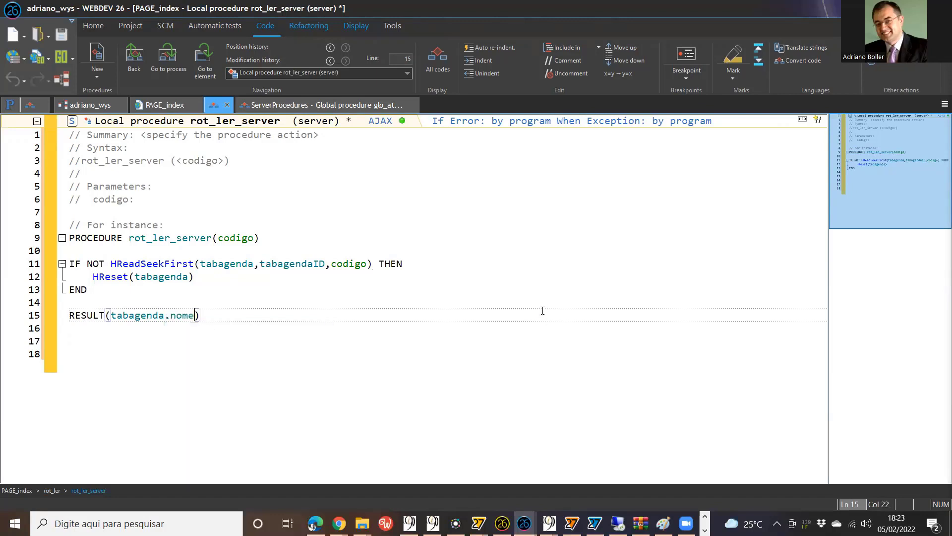
{"action": "type", "text": ",tabag"}
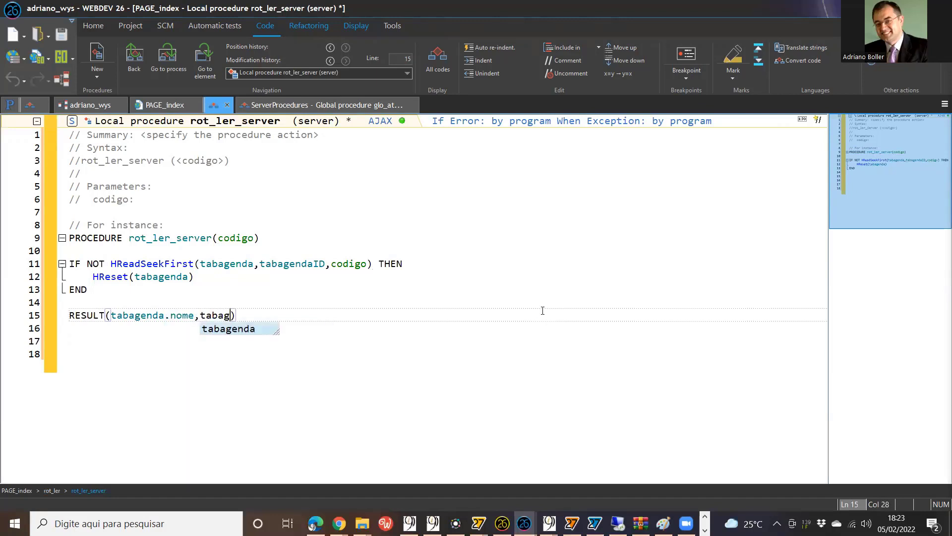
{"action": "key", "text": "Return"}
{"action": "type", "text": "."}
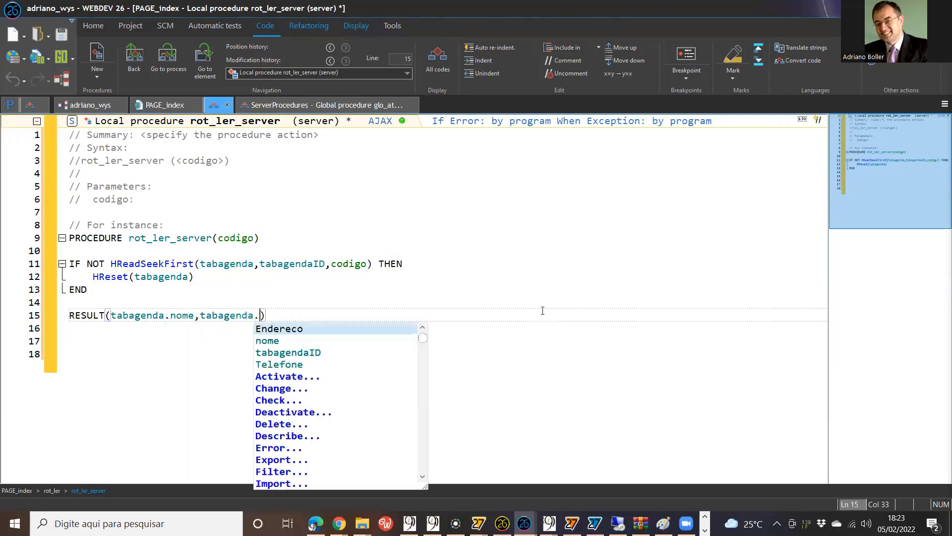
{"action": "key", "text": "Return"}
Step: Add tabagenda.Telefone as the third value in the RESULT statement and save the procedure
{"action": "type", "text": ",TAB"}
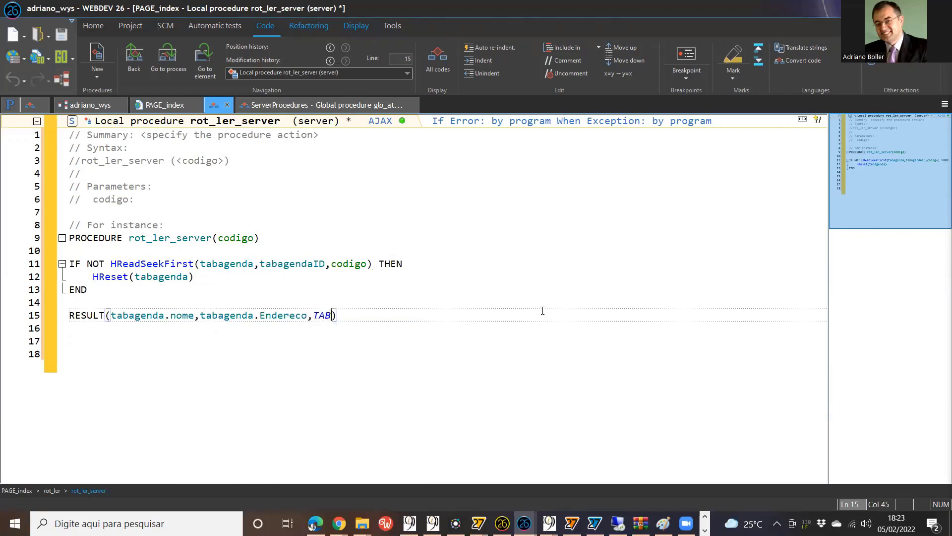
{"action": "type", "text": "agen"}
{"action": "key", "text": "Return"}
{"action": "type", "text": "."}
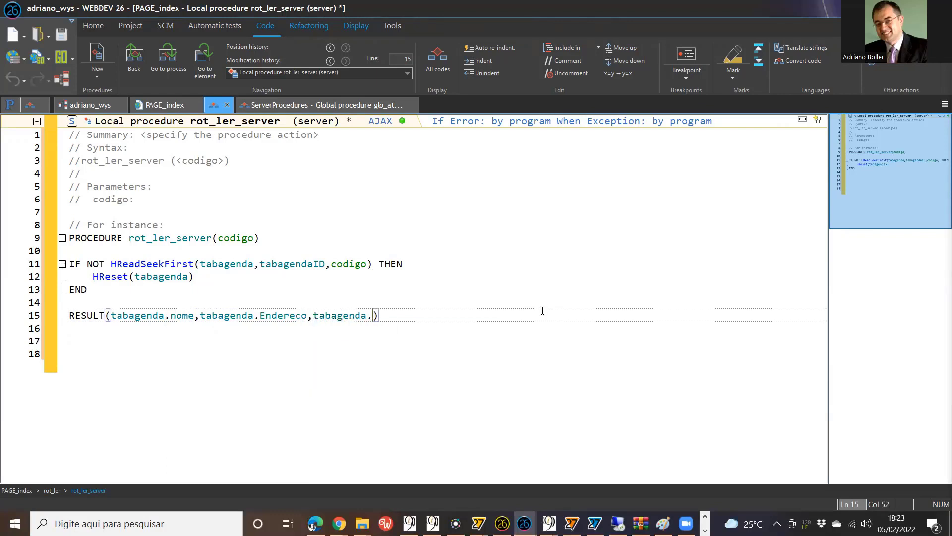
{"action": "key", "text": "Down"}
{"action": "key", "text": "Down"}
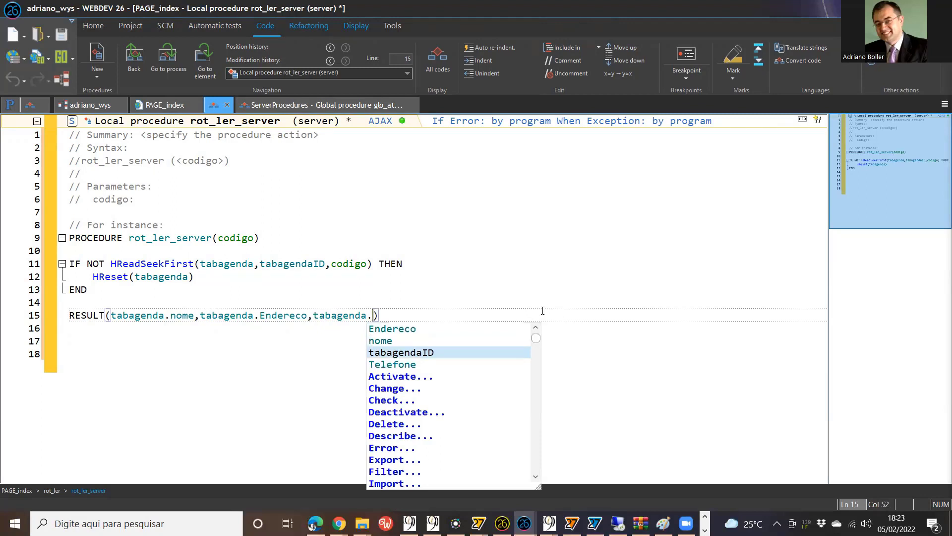
{"action": "key", "text": "Up"}
{"action": "key", "text": "Up"}
{"action": "key", "text": "Down"}
{"action": "key", "text": "Down"}
{"action": "key", "text": "Down"}
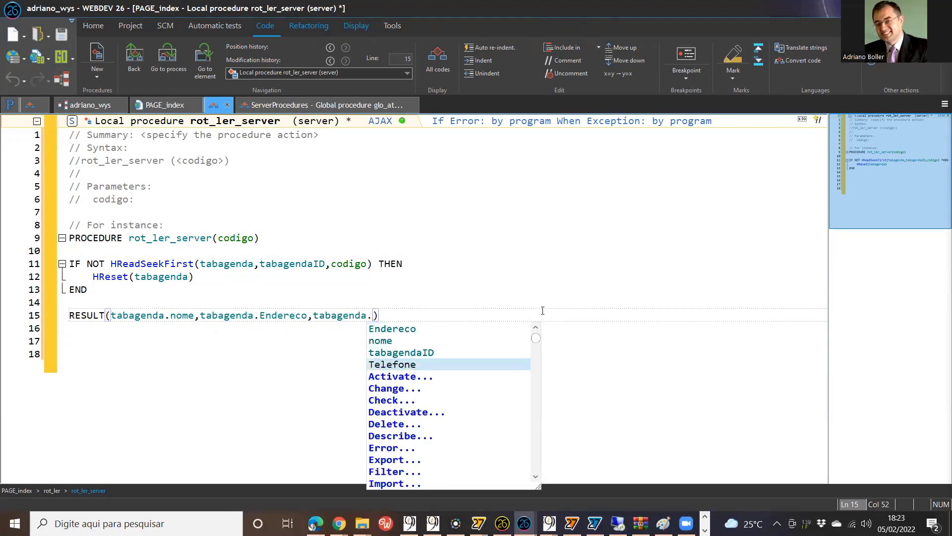
{"action": "key", "text": "Return"}
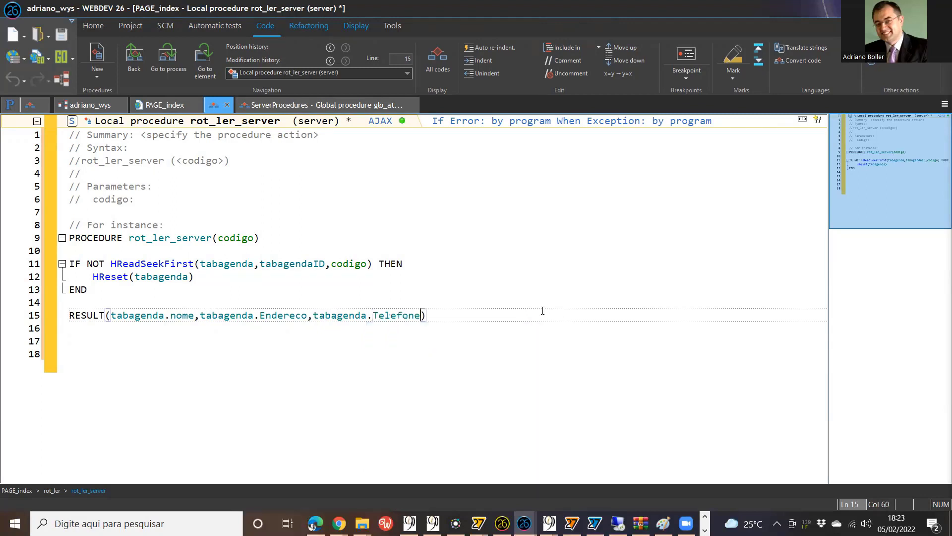
{"action": "left_click", "coordinate": [59, 34]}
Step: Return to PAGE_index, then switch to WYSIWYG Web Builder and open the events of the Cancelar button
{"action": "left_click", "coordinate": [164, 105]}
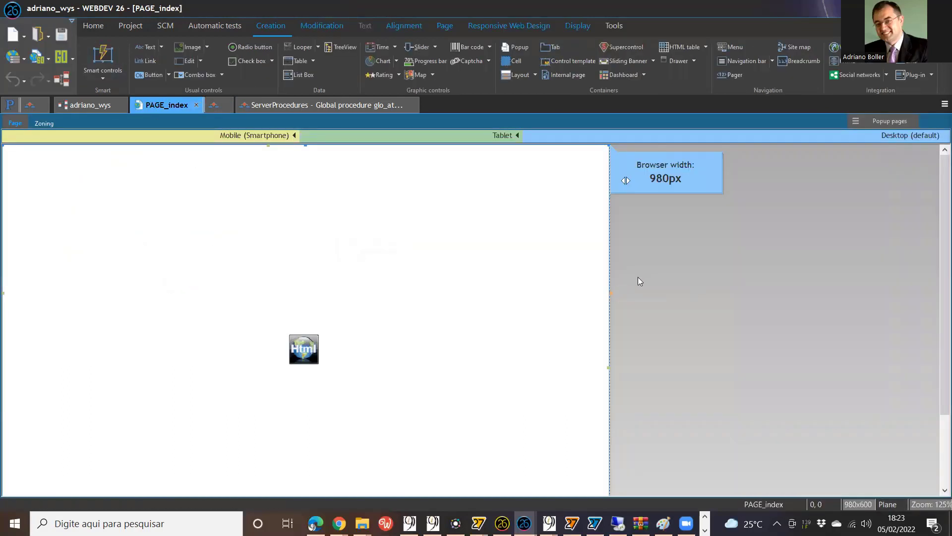
{"action": "key", "text": "alt+Tab"}
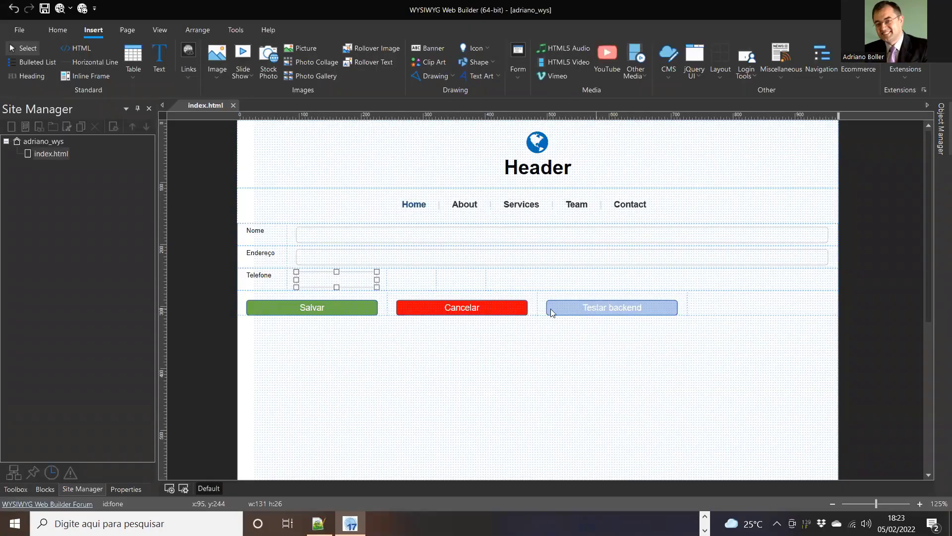
{"action": "double_click", "coordinate": [501, 308]}
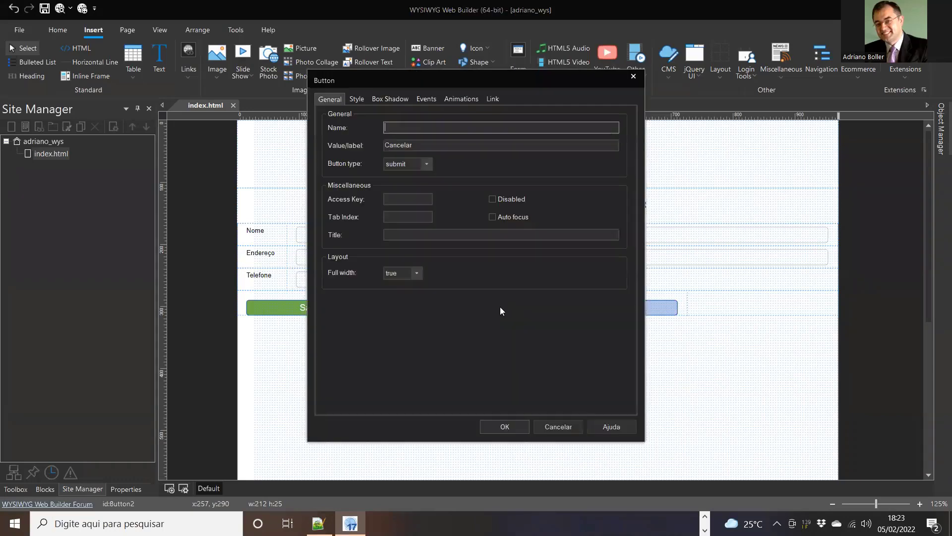
{"action": "left_click", "coordinate": [427, 100]}
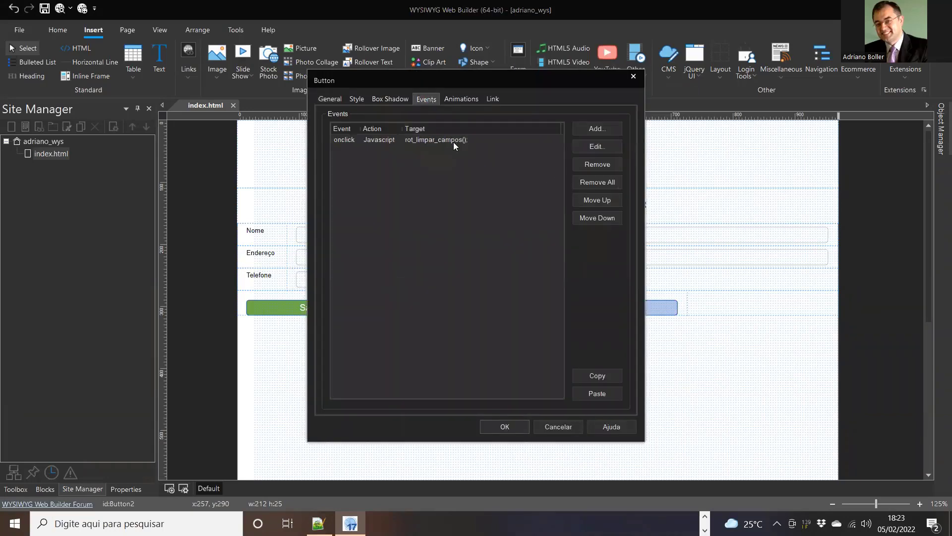
{"action": "key", "text": "alt+Tab"}
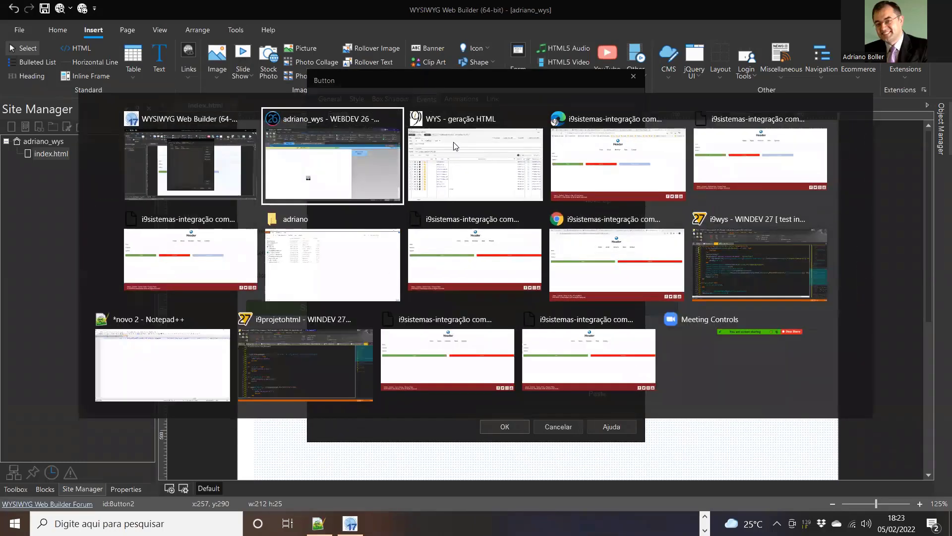
{"action": "key", "text": "Escape"}
Step: Change the Cancelar button's onclick JavaScript to rot_ler(0); and copy that event before accepting the button's properties
{"action": "left_click", "coordinate": [454, 142]}
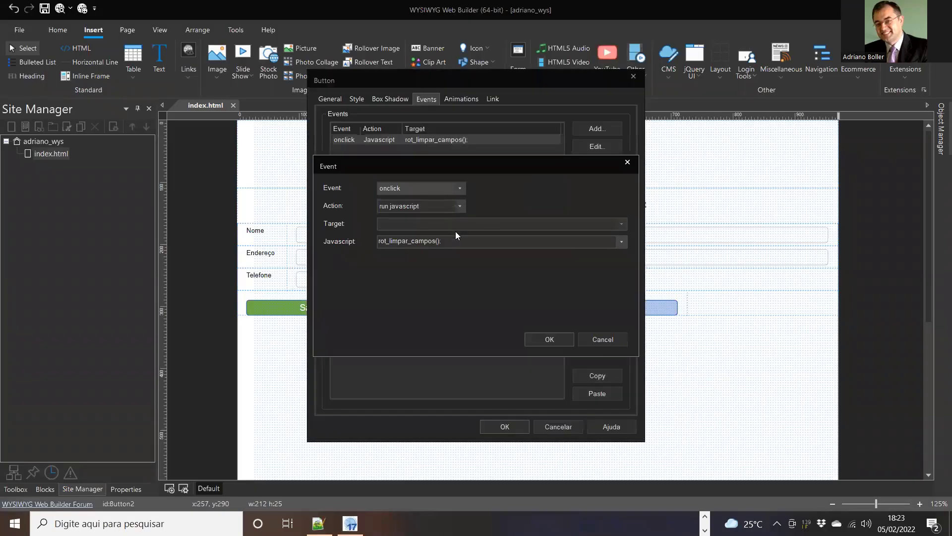
{"action": "left_click", "coordinate": [458, 241]}
{"action": "type", "text": "rot"}
{"action": "key", "text": "BackSpace"}
{"action": "key", "text": "BackSpace"}
{"action": "key", "text": "BackSpace"}
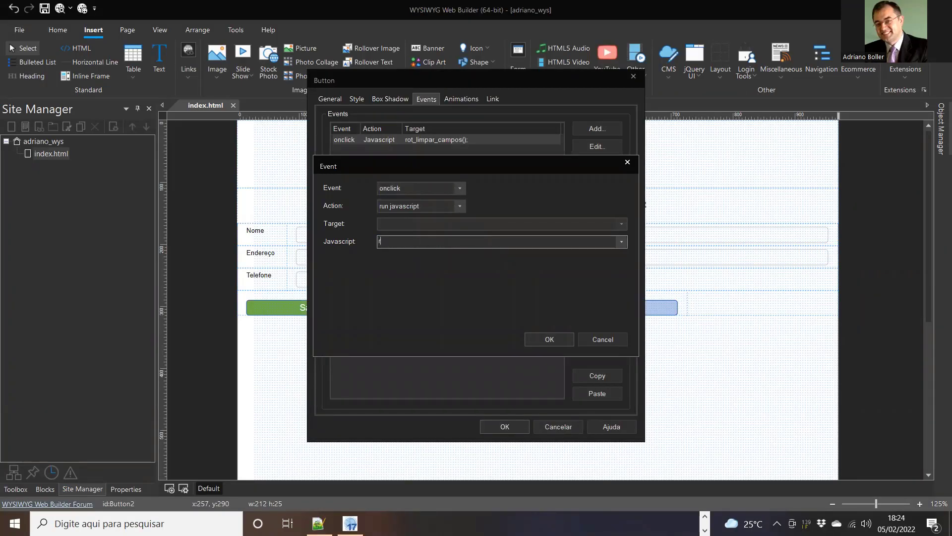
{"action": "type", "text": "rot_ler(0);"}
{"action": "key", "text": "Return"}
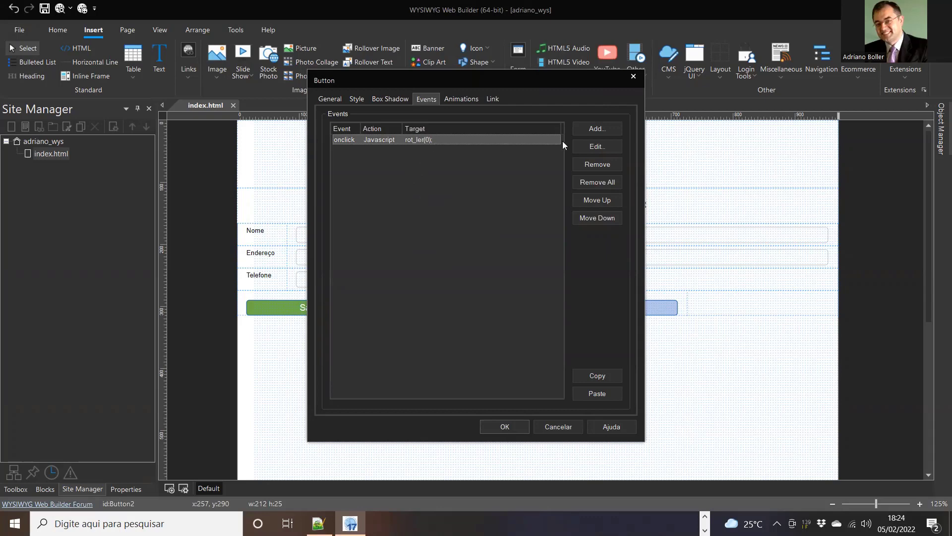
{"action": "left_click", "coordinate": [597, 376]}
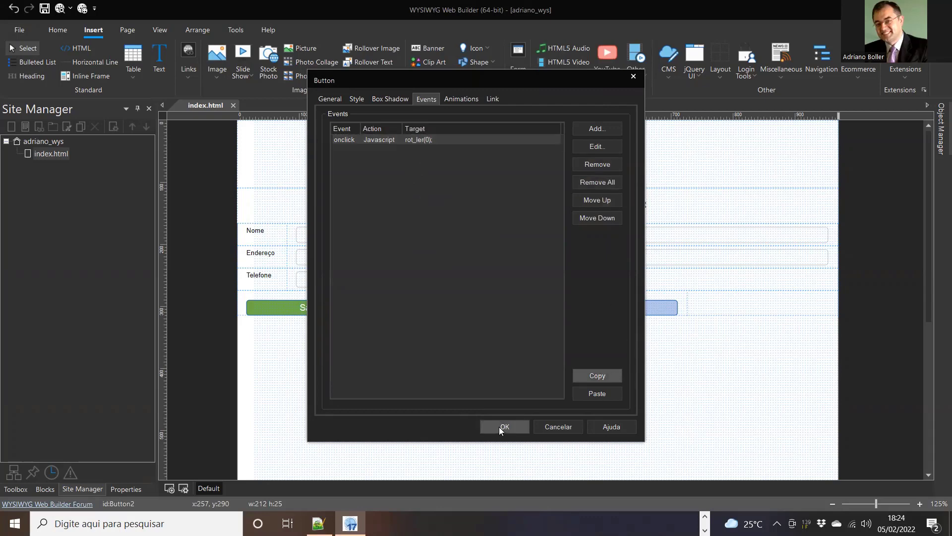
{"action": "left_click", "coordinate": [499, 426]}
Step: Examine the overview of all events on index.html and open the page's own events
{"action": "right_click", "coordinate": [188, 303]}
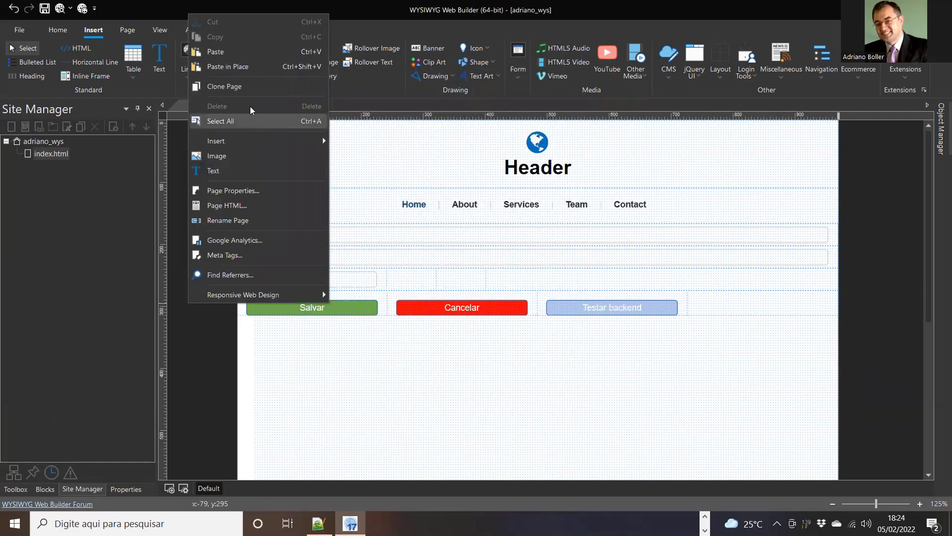
{"action": "left_click", "coordinate": [384, 92]}
{"action": "left_click", "coordinate": [147, 36]}
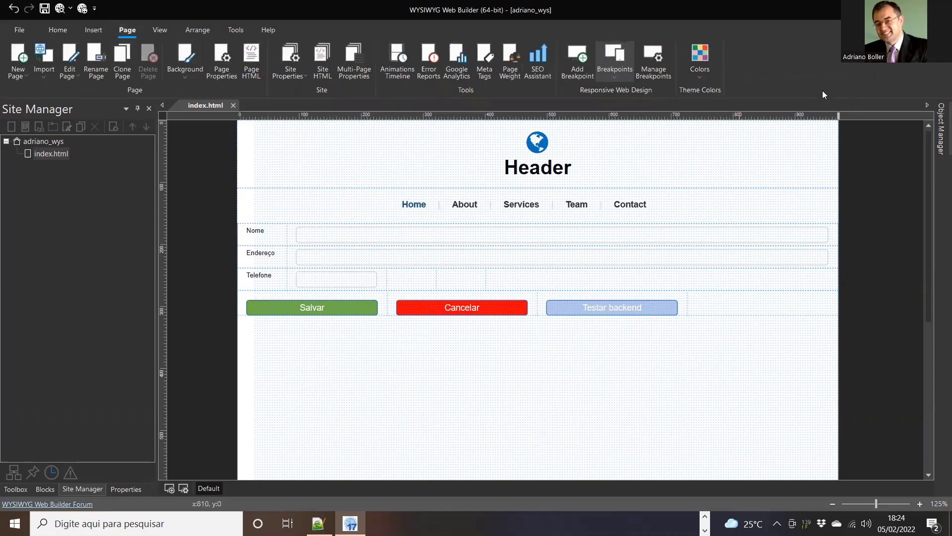
{"action": "left_click", "coordinate": [58, 29]}
{"action": "left_click", "coordinate": [333, 55]}
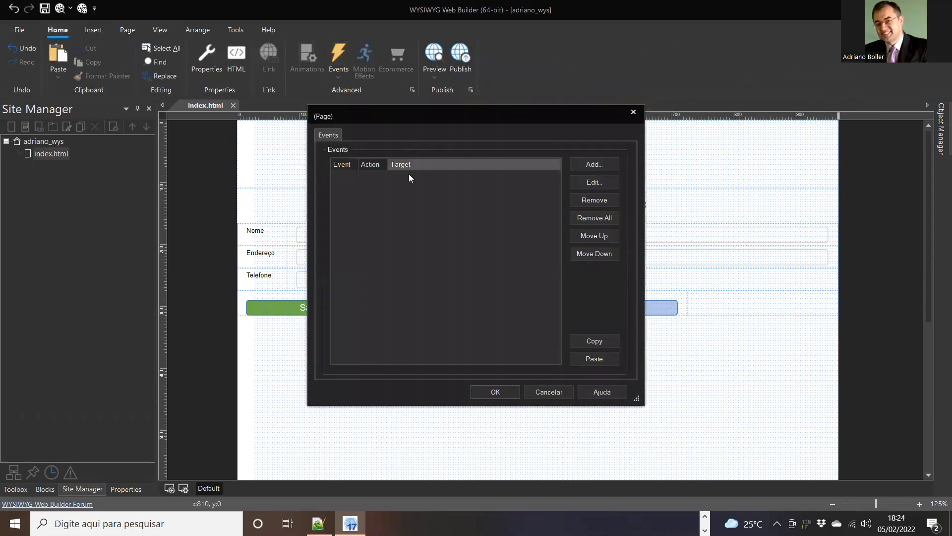
{"action": "left_click", "coordinate": [632, 113]}
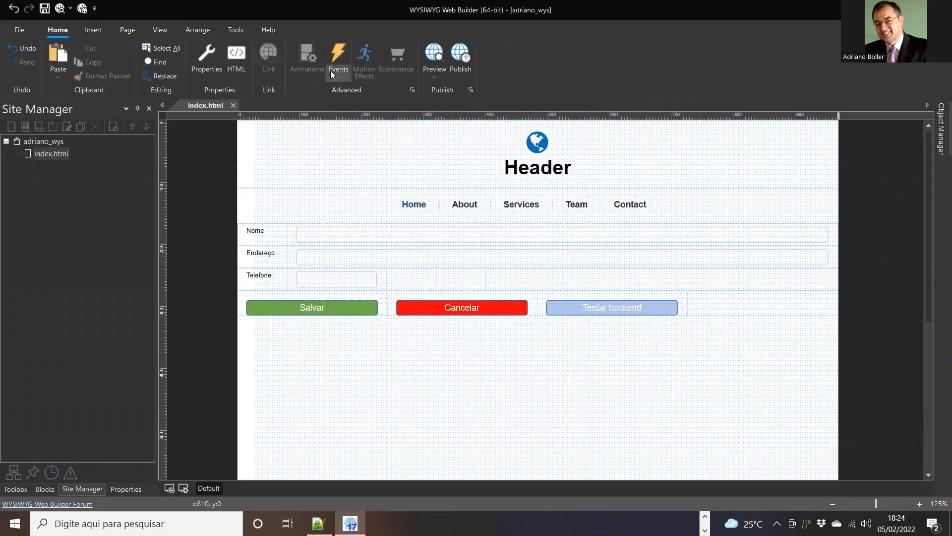
{"action": "left_click", "coordinate": [331, 71]}
{"action": "left_click", "coordinate": [370, 123]}
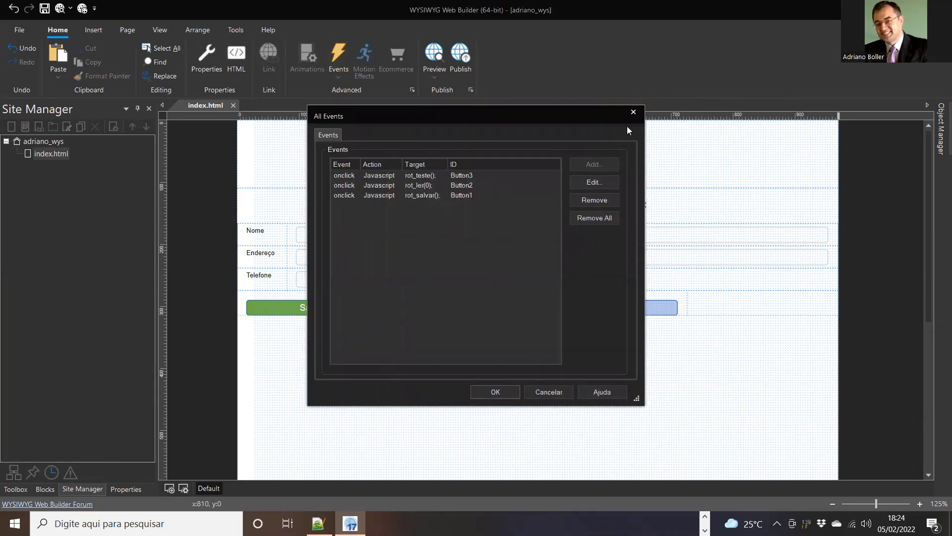
{"action": "left_click", "coordinate": [633, 112]}
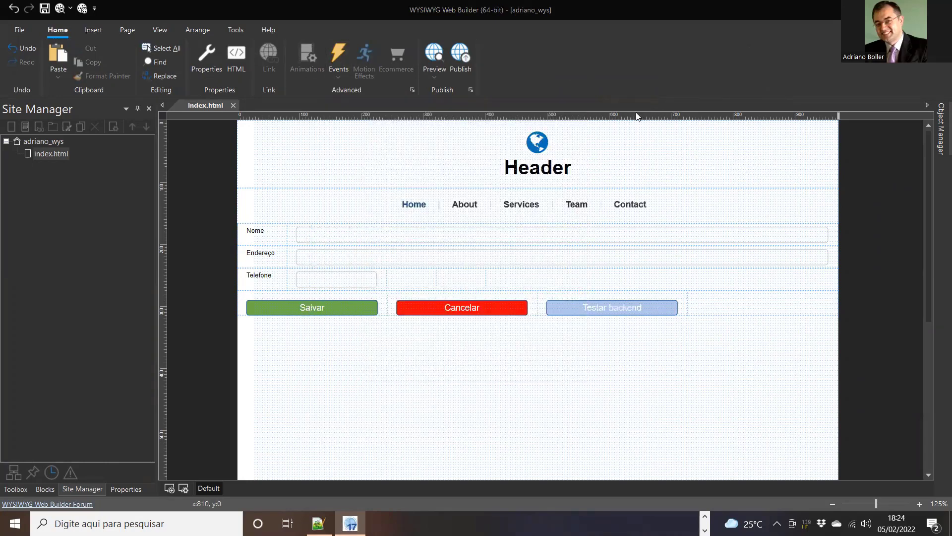
{"action": "left_click", "coordinate": [339, 59]}
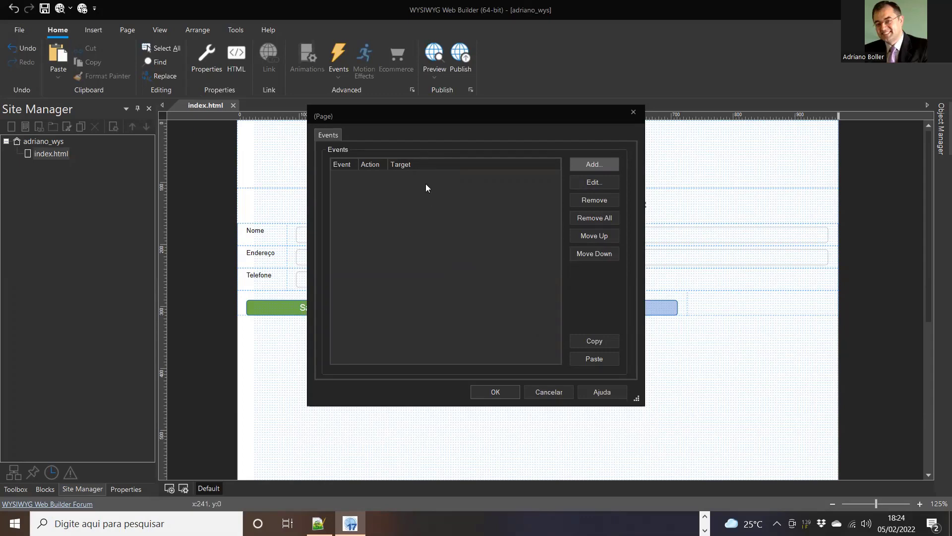
{"action": "left_click", "coordinate": [572, 164]}
{"action": "left_click", "coordinate": [403, 201]}
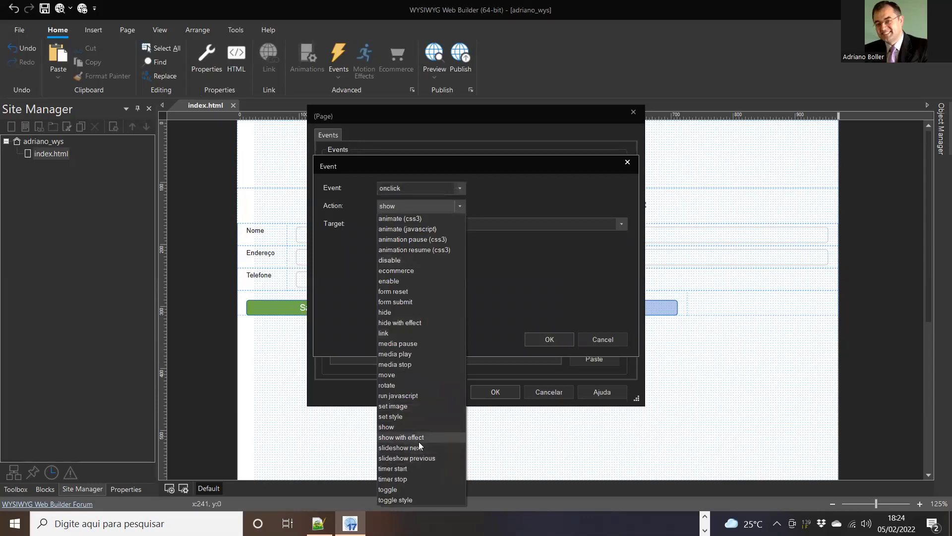
{"action": "left_click", "coordinate": [404, 396]}
{"action": "left_click", "coordinate": [427, 241]}
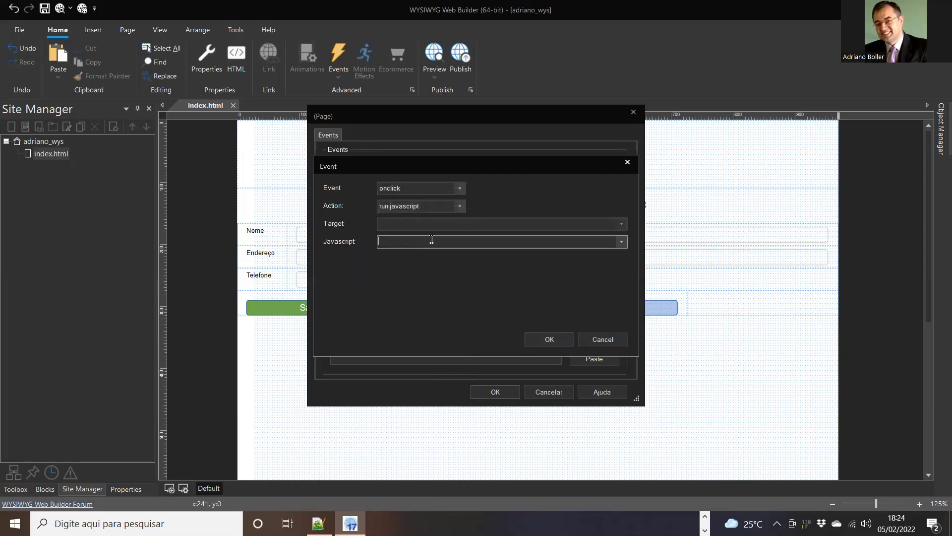
{"action": "key", "text": "ctrl+v"}
{"action": "left_click", "coordinate": [596, 338]}
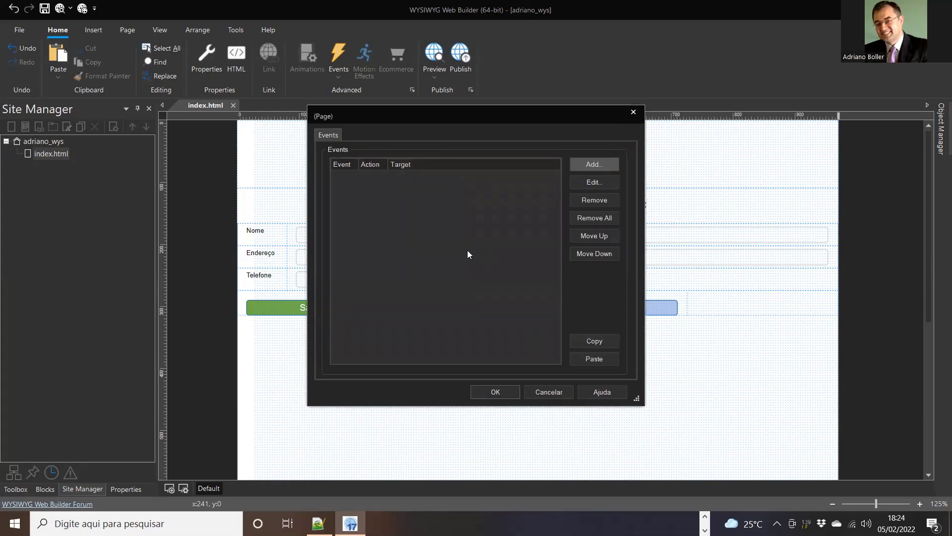
Step: Paste the copied rot_ler(0); event into the page's events and accept the change
{"action": "left_click", "coordinate": [594, 359]}
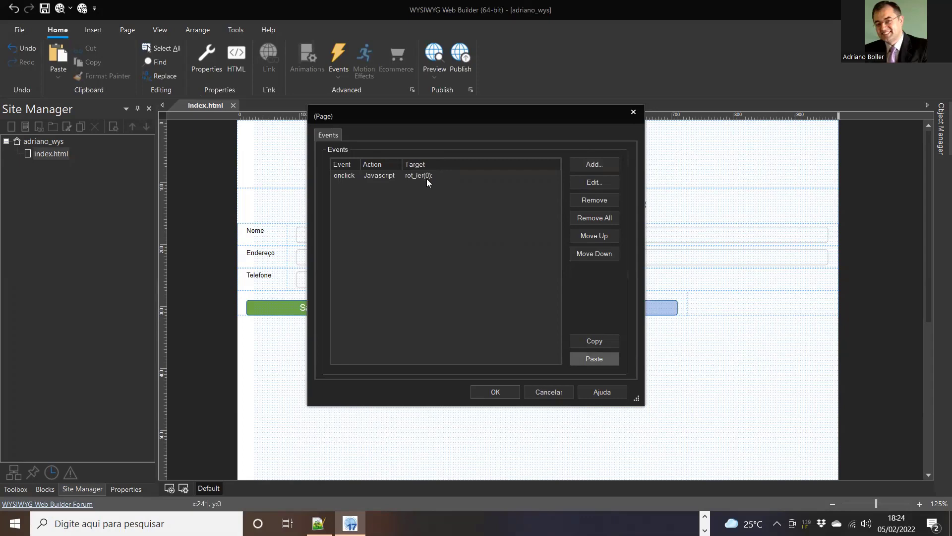
{"action": "left_click", "coordinate": [496, 392]}
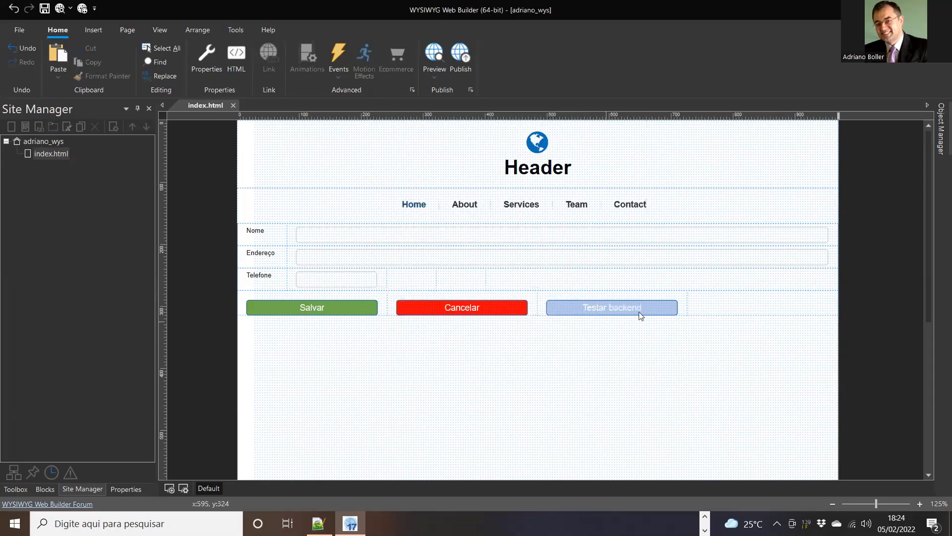
Step: Change the trigger of the page's rot_ler(0); JavaScript event to onpageshow and accept the page events
{"action": "right_click", "coordinate": [206, 206]}
{"action": "left_click", "coordinate": [341, 50]}
{"action": "left_click", "coordinate": [341, 50]}
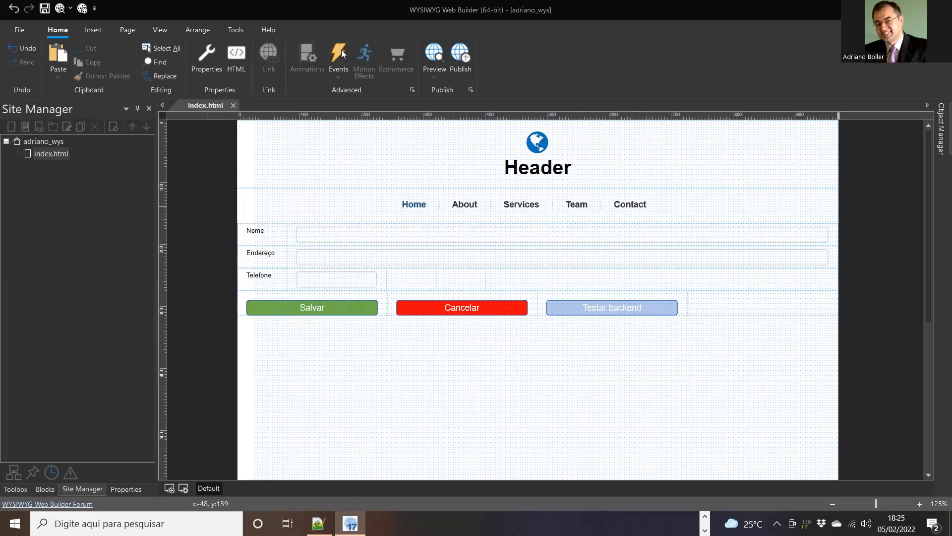
{"action": "double_click", "coordinate": [372, 178]}
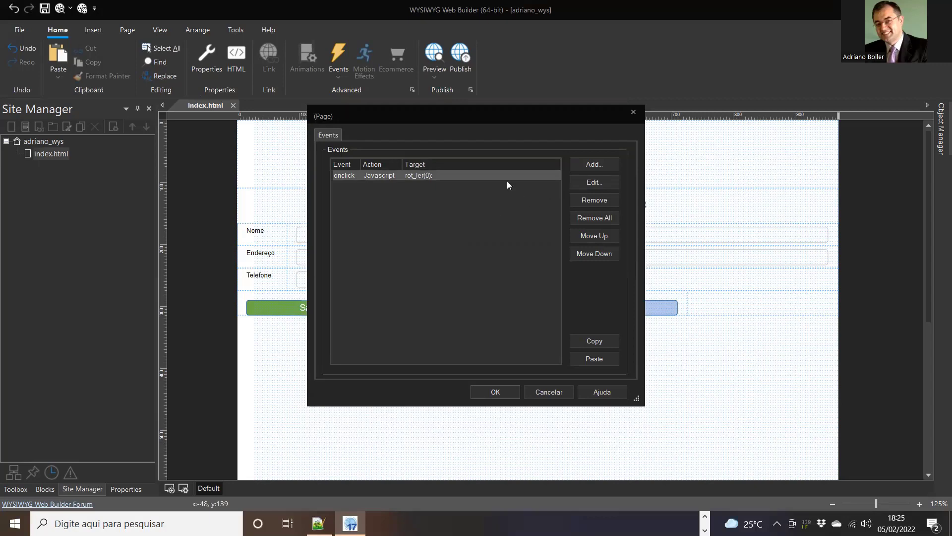
{"action": "left_click", "coordinate": [593, 182]}
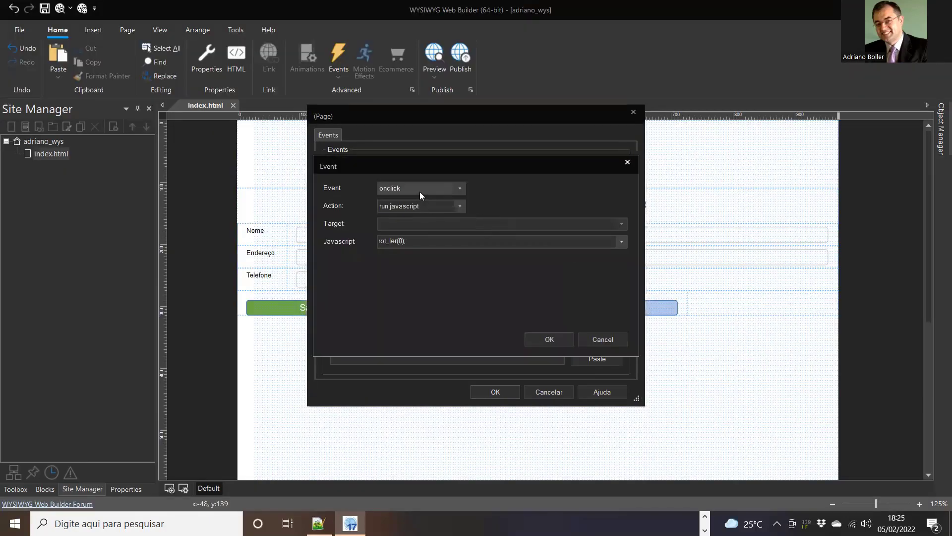
{"action": "left_click", "coordinate": [420, 191]}
{"action": "scroll", "coordinate": [419, 192], "scroll_direction": "up", "scroll_amount": 3}
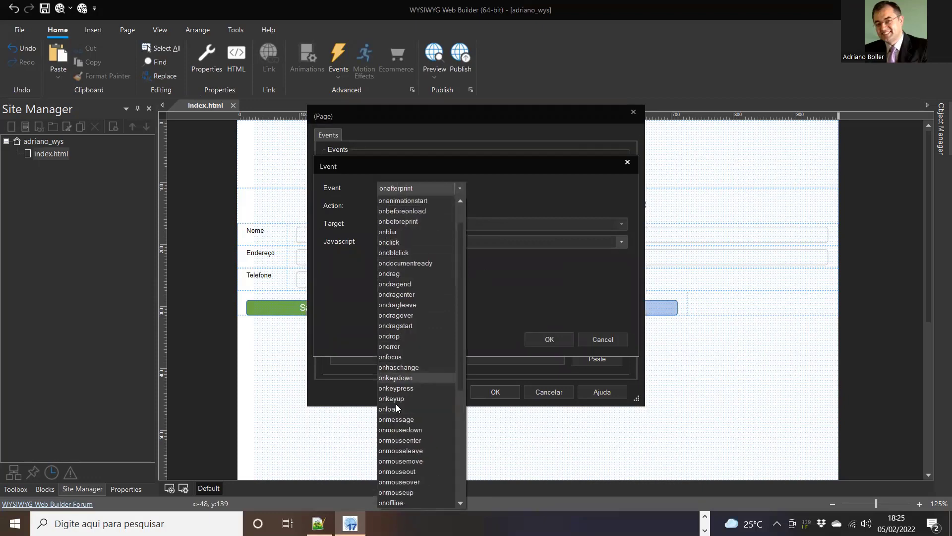
{"action": "scroll", "coordinate": [397, 405], "scroll_direction": "down", "scroll_amount": 2}
{"action": "scroll", "coordinate": [398, 385], "scroll_direction": "down", "scroll_amount": 2}
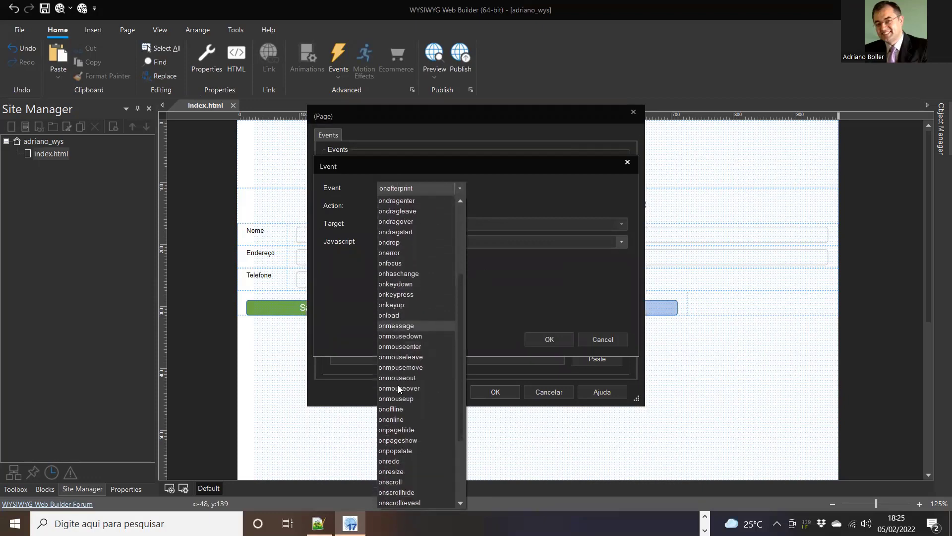
{"action": "scroll", "coordinate": [397, 384], "scroll_direction": "down", "scroll_amount": 1}
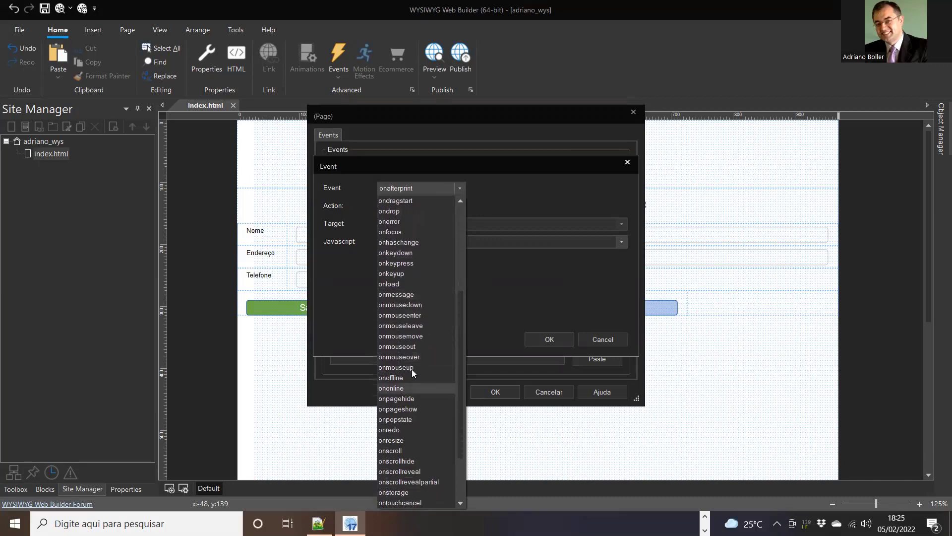
{"action": "scroll", "coordinate": [418, 388], "scroll_direction": "down", "scroll_amount": 1}
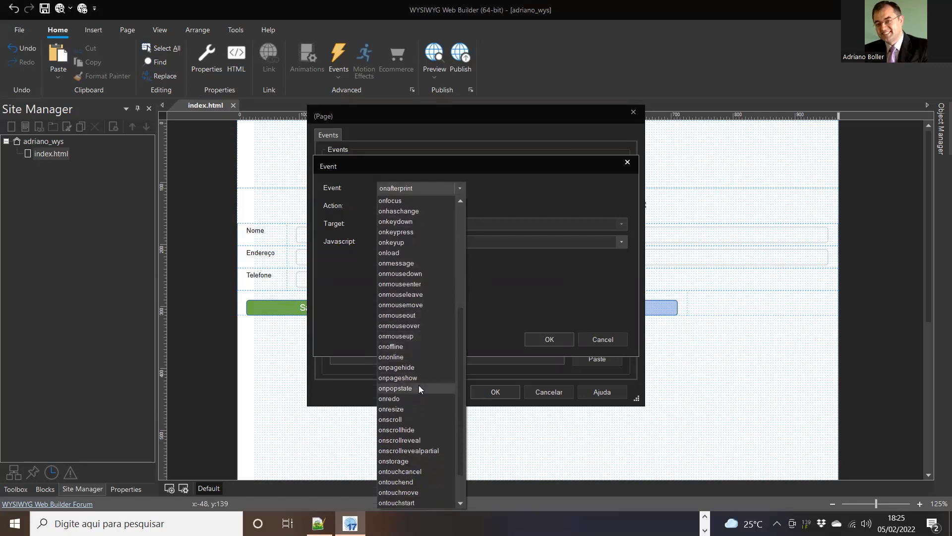
{"action": "left_click", "coordinate": [420, 379]}
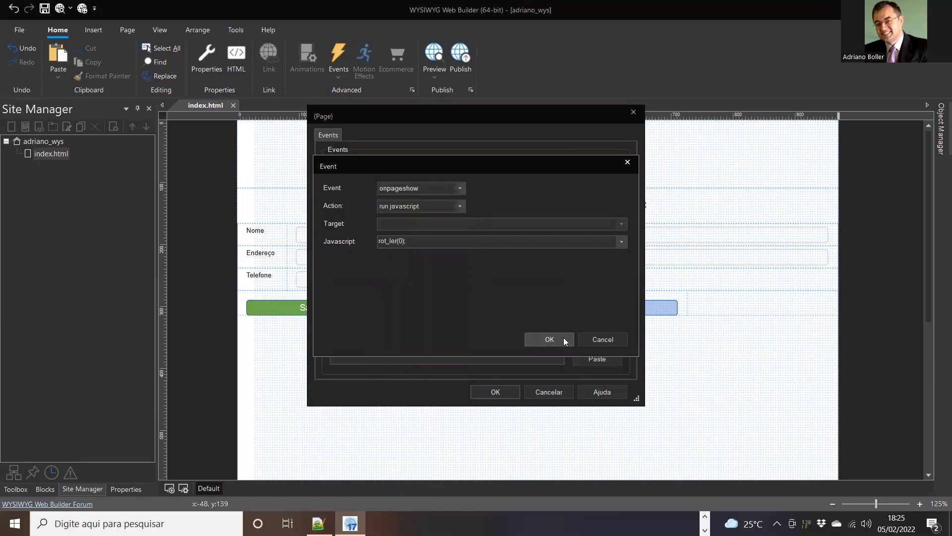
{"action": "left_click", "coordinate": [563, 337]}
{"action": "left_click", "coordinate": [491, 390]}
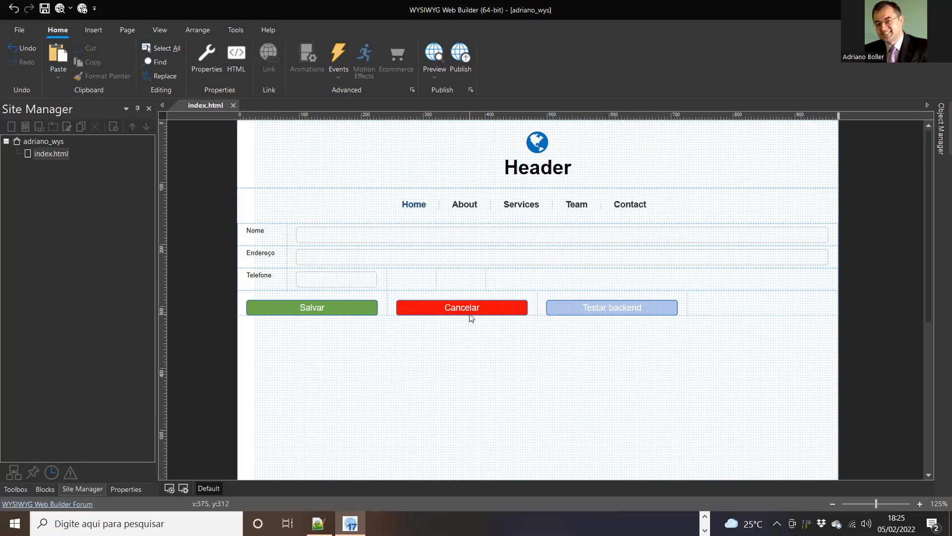
Step: Publish the entire web site with all files to the i9erp location in E:\wys\adriano
{"action": "left_click", "coordinate": [82, 9]}
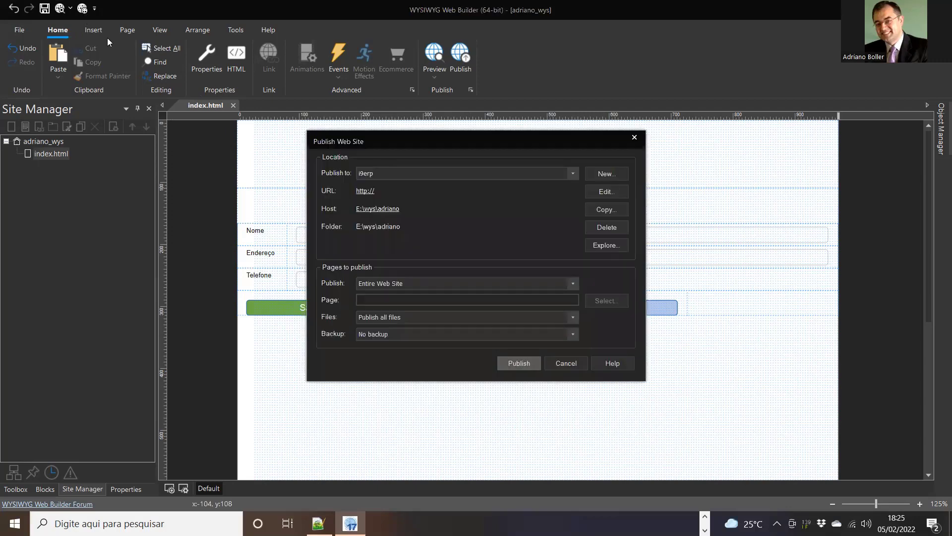
{"action": "left_click", "coordinate": [514, 367]}
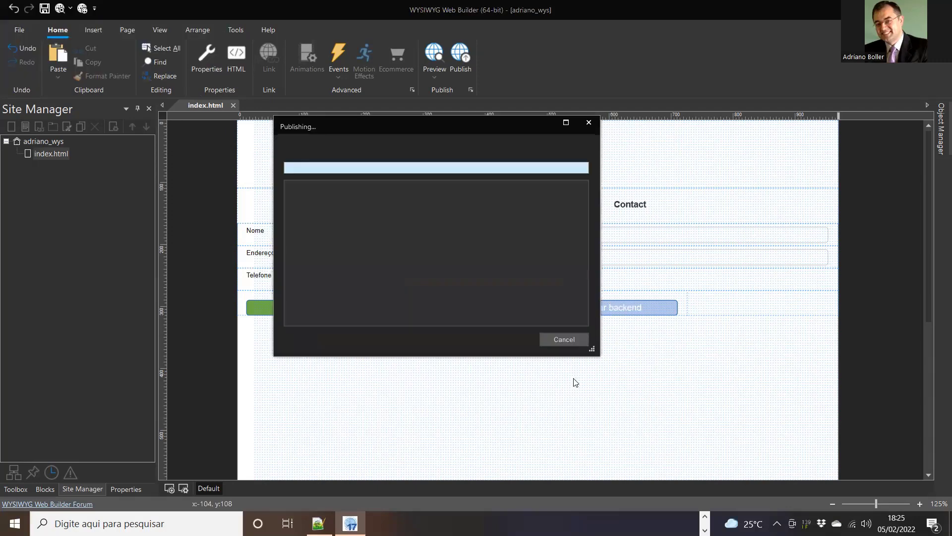
{"action": "left_click", "coordinate": [555, 343]}
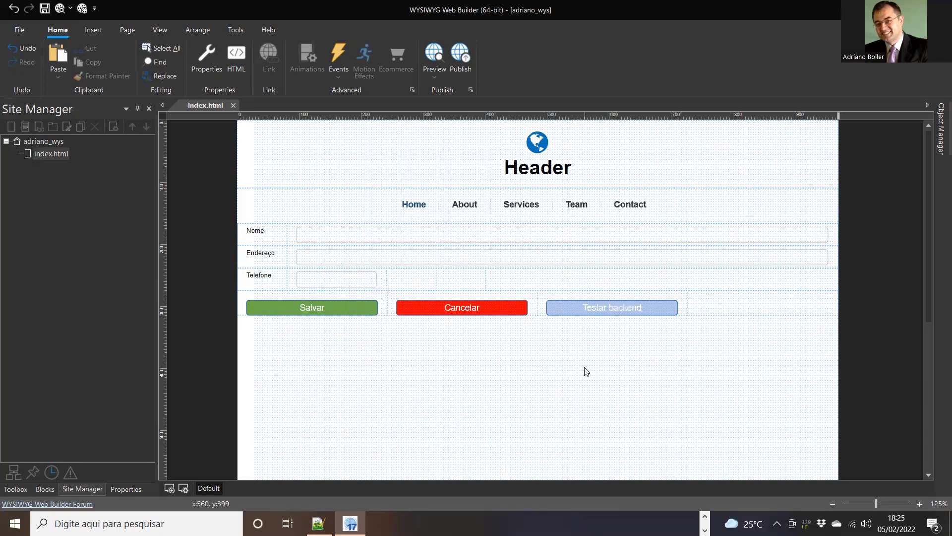
Step: Switch to WYS - geração HTML and resolve the Processar data conflict by writing the value 1
{"action": "key", "text": "alt+Tab"}
{"action": "key", "text": "alt+Tab"}
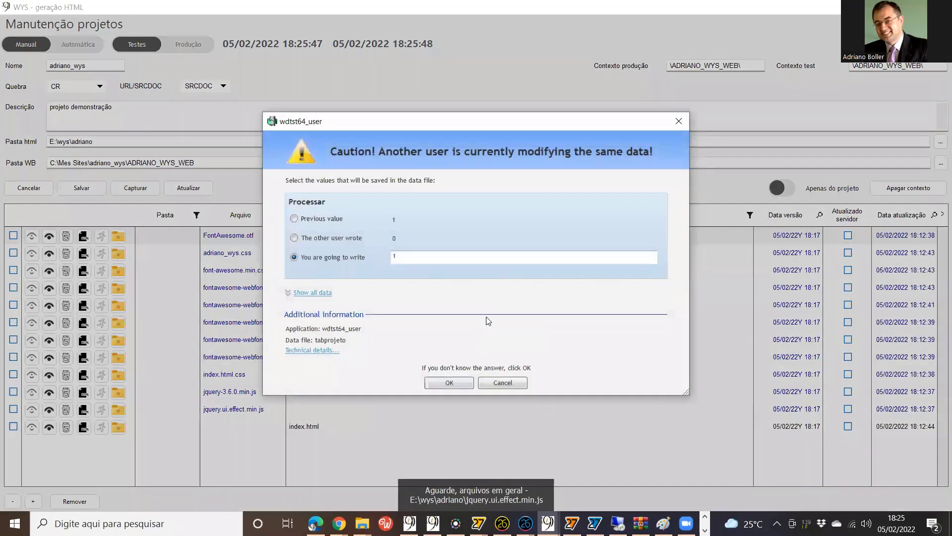
{"action": "left_click", "coordinate": [449, 383]}
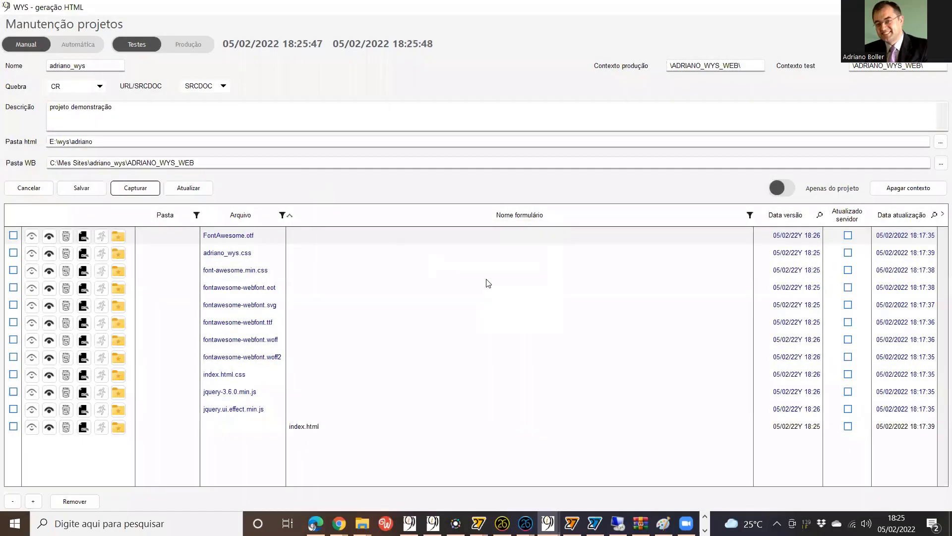
Step: Switch to WEBDEV and launch a browser test of PAGE_index
{"action": "key", "text": "alt+Tab"}
{"action": "key", "text": "alt+Tab"}
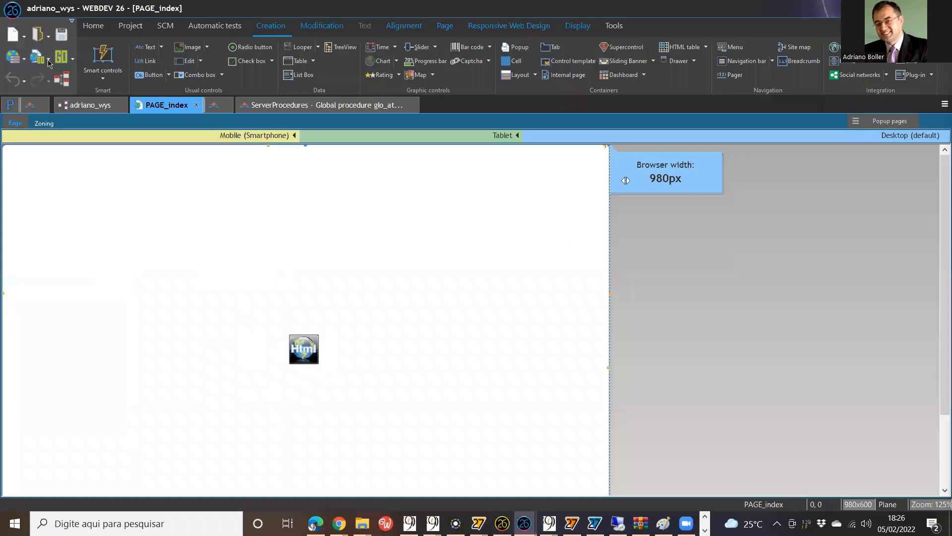
{"action": "left_click", "coordinate": [49, 60]}
{"action": "left_click", "coordinate": [444, 285]}
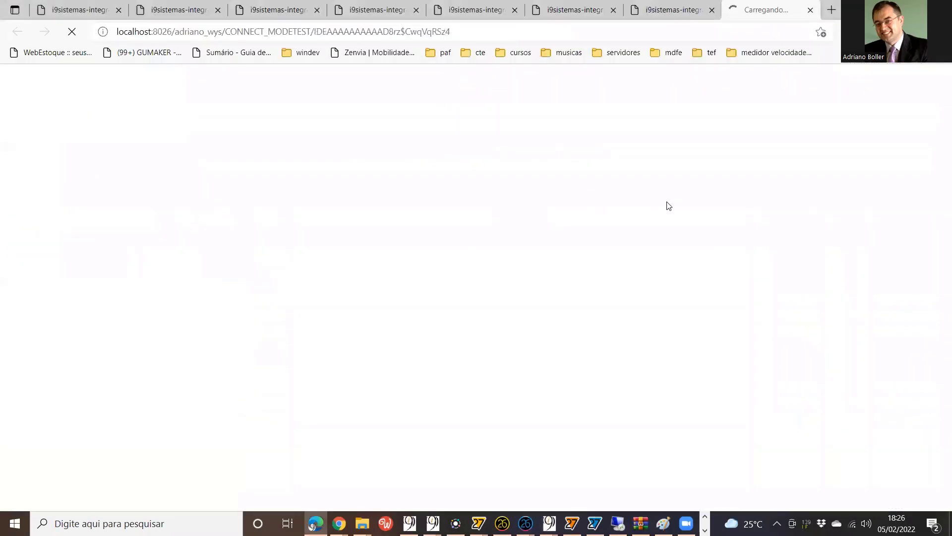
Step: Back in WEBDEV, replace the rot_limpar() call at the end of rot_salvar with rot_ler(0) and save the code
{"action": "key", "text": "alt+Tab"}
{"action": "key", "text": "alt+Tab"}
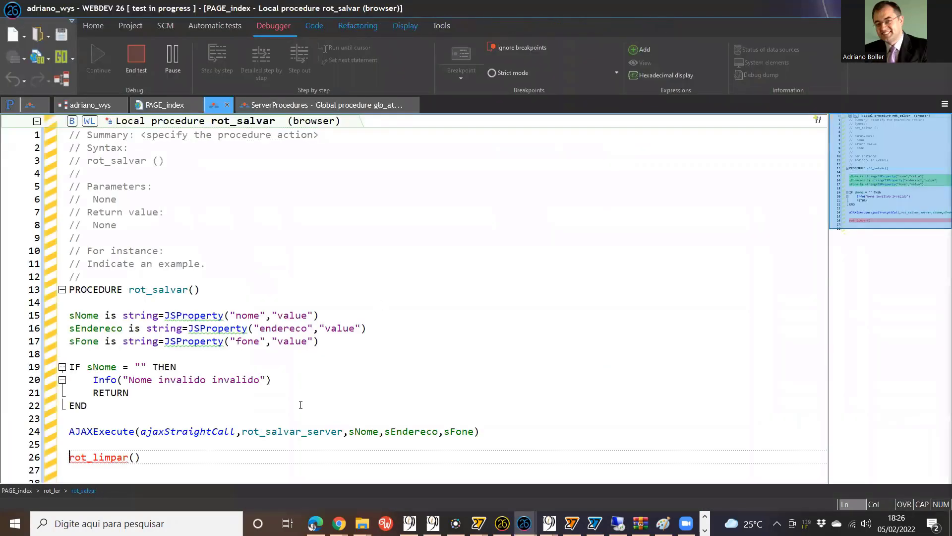
{"action": "left_click", "coordinate": [161, 459]}
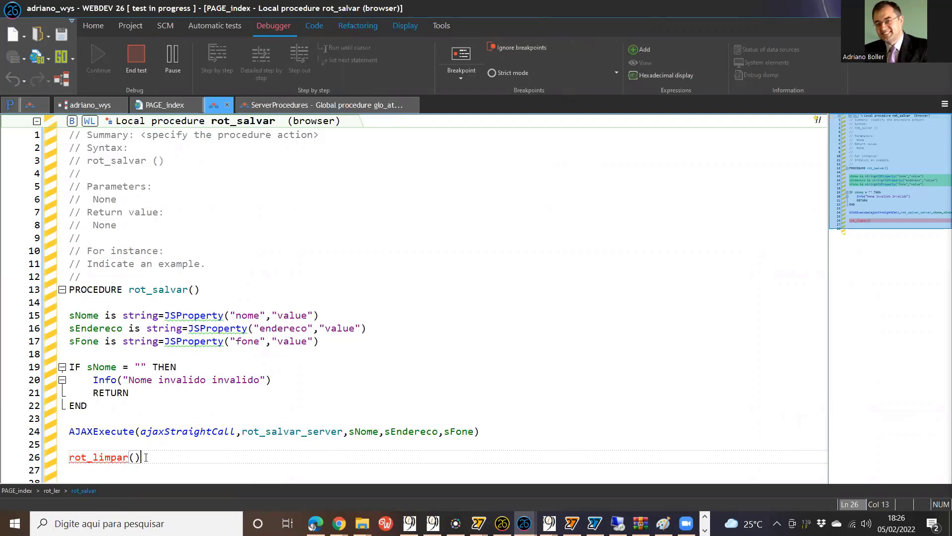
{"action": "key", "text": "BackSpace"}
{"action": "key", "text": "BackSpace"}
{"action": "key", "text": "BackSpace"}
{"action": "key", "text": "BackSpace"}
{"action": "key", "text": "BackSpace"}
{"action": "key", "text": "BackSpace"}
{"action": "key", "text": "BackSpace"}
{"action": "key", "text": "BackSpace"}
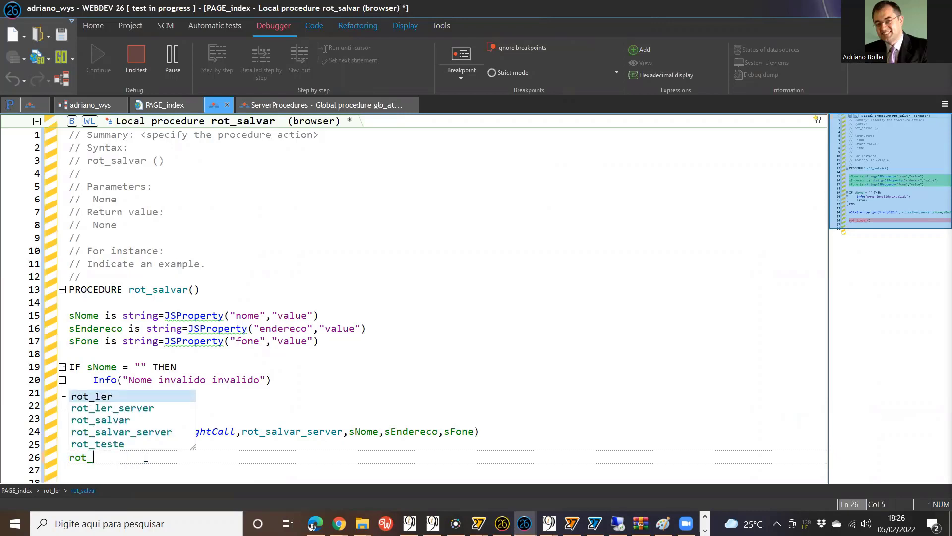
{"action": "key", "text": "Return"}
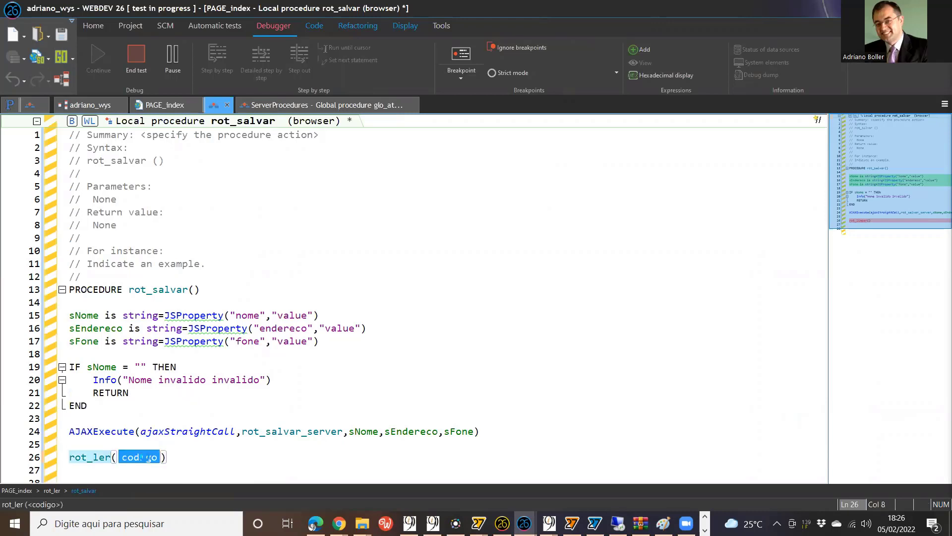
{"action": "type", "text": "0"}
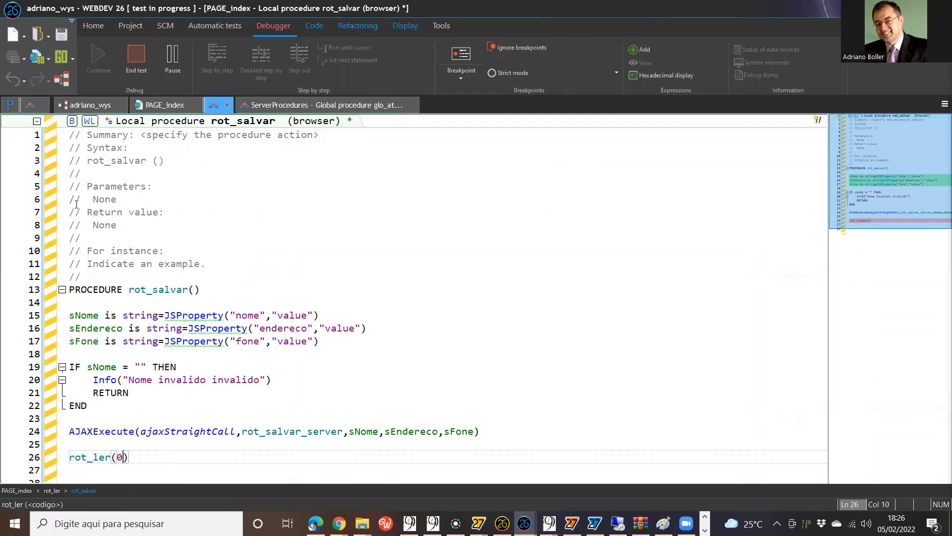
{"action": "left_click", "coordinate": [61, 33]}
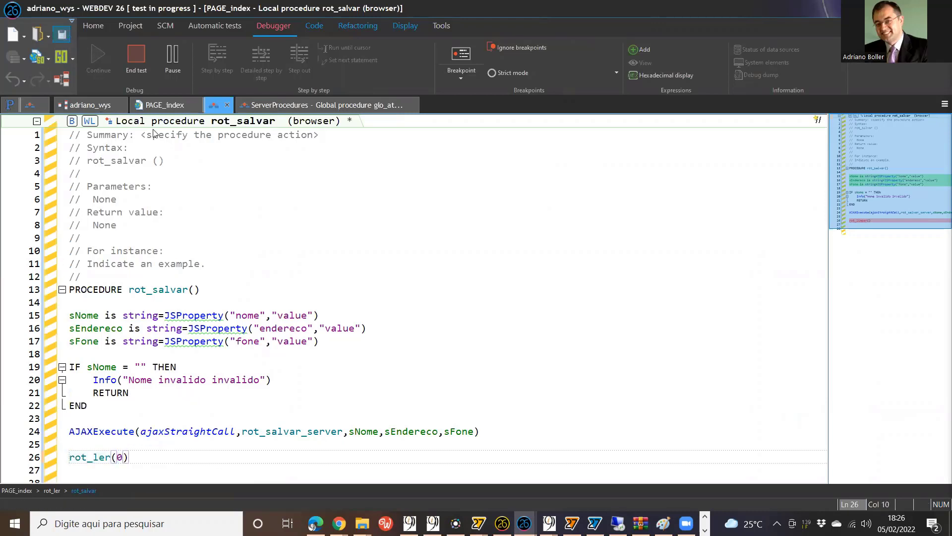
{"action": "left_click", "coordinate": [261, 231]}
Step: Switch to the test page in the browser, enter ddfdsdfsdf as Nome and cancel the entry with Cancelar
{"action": "key", "text": "super+Tab"}
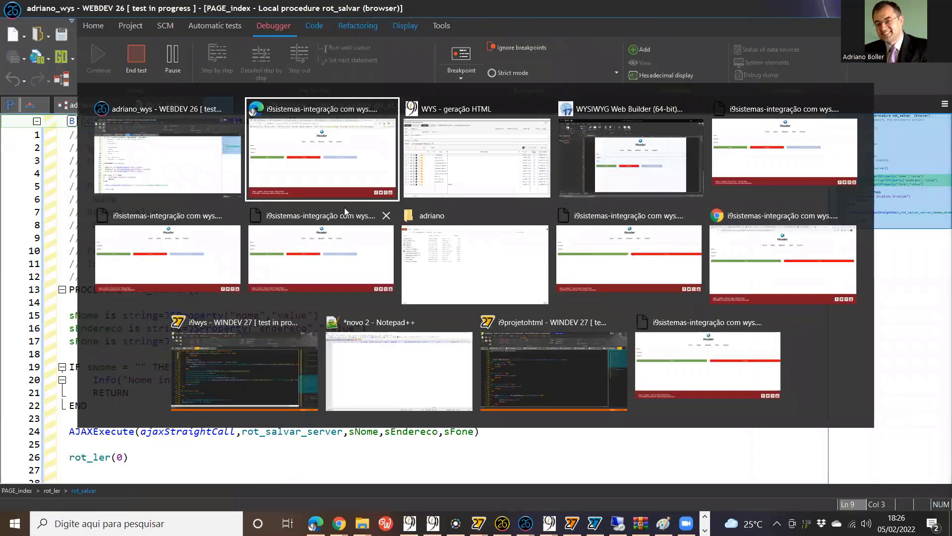
{"action": "left_click", "coordinate": [376, 228]}
{"action": "left_click", "coordinate": [330, 177]}
{"action": "type", "text": "ddfdsdfsdf"}
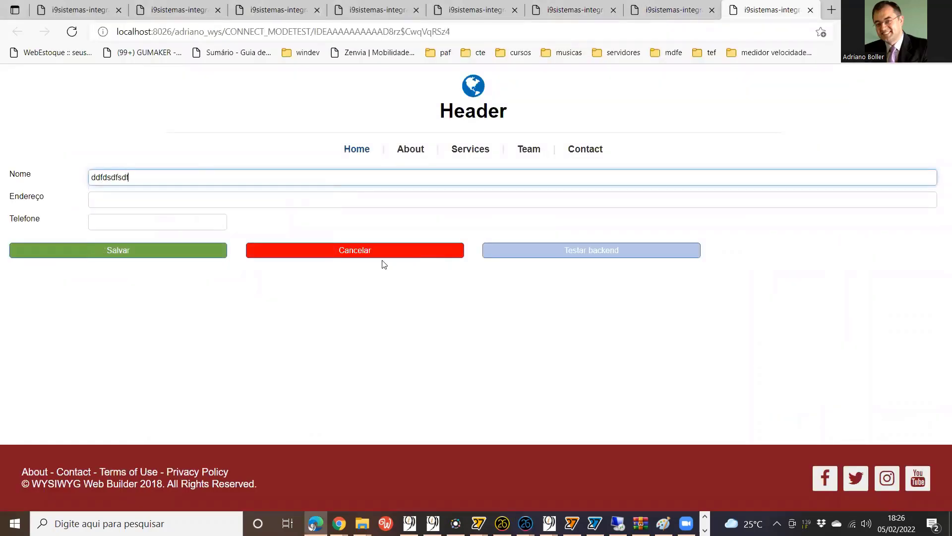
{"action": "left_click", "coordinate": [376, 252]}
Step: Fill Nome with fdsdfsdfss, Endereço with dfsdfssdfs and Telefone with dfsdsdfsd, then test Cancelar on the form
{"action": "left_click", "coordinate": [243, 181]}
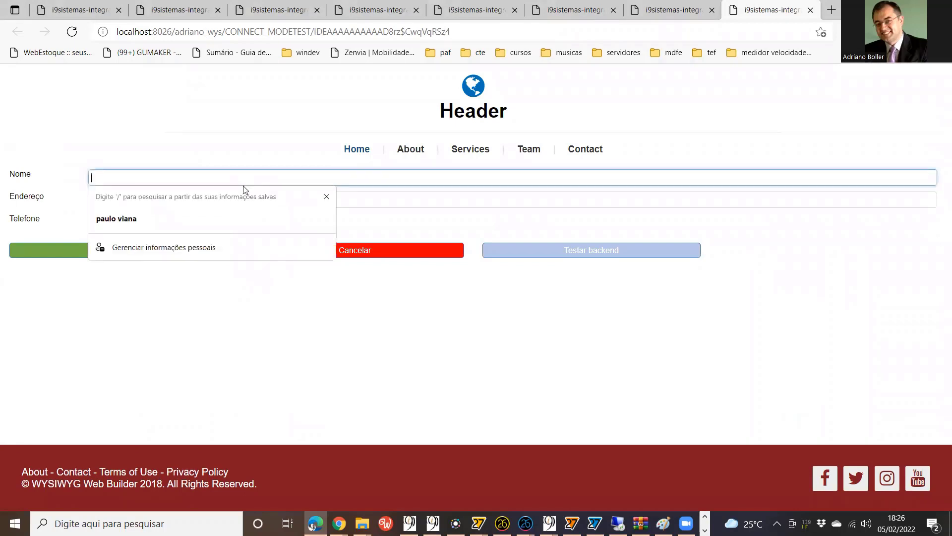
{"action": "type", "text": "fdsdfsdfss"}
{"action": "left_click", "coordinate": [303, 201]}
{"action": "type", "text": "dfsdfssdfs"}
{"action": "key", "text": "Tab"}
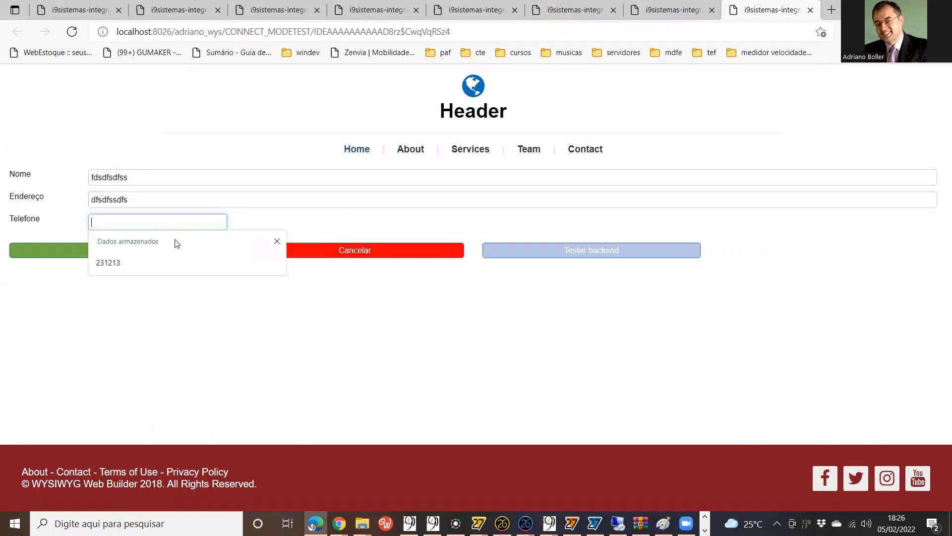
{"action": "type", "text": "dfsdsdfsd"}
{"action": "left_click", "coordinate": [360, 253]}
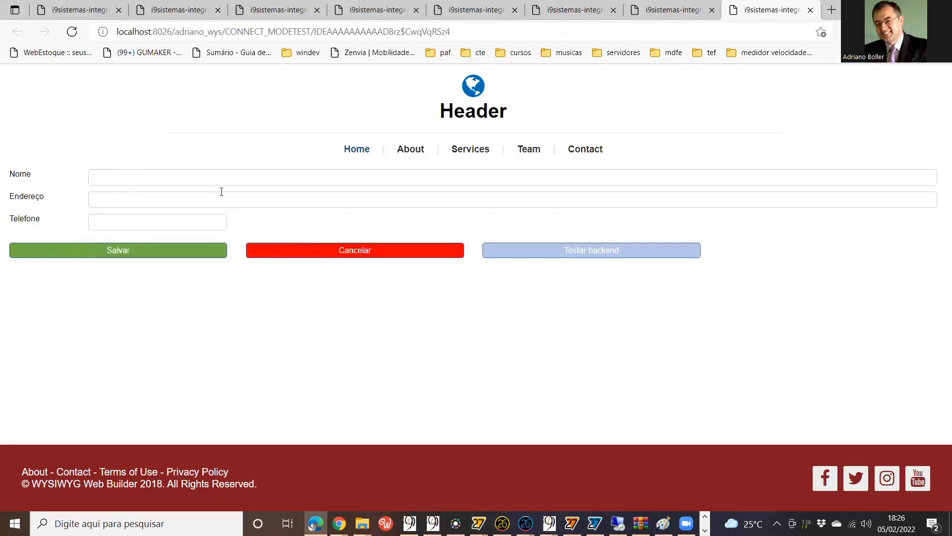
Step: Test Cancelar again with sdfsdfsd as Nome, then run Testar backend and dismiss its message
{"action": "left_click", "coordinate": [224, 182]}
{"action": "type", "text": "sdfsdfsd"}
{"action": "left_click", "coordinate": [379, 256]}
{"action": "left_click", "coordinate": [665, 254]}
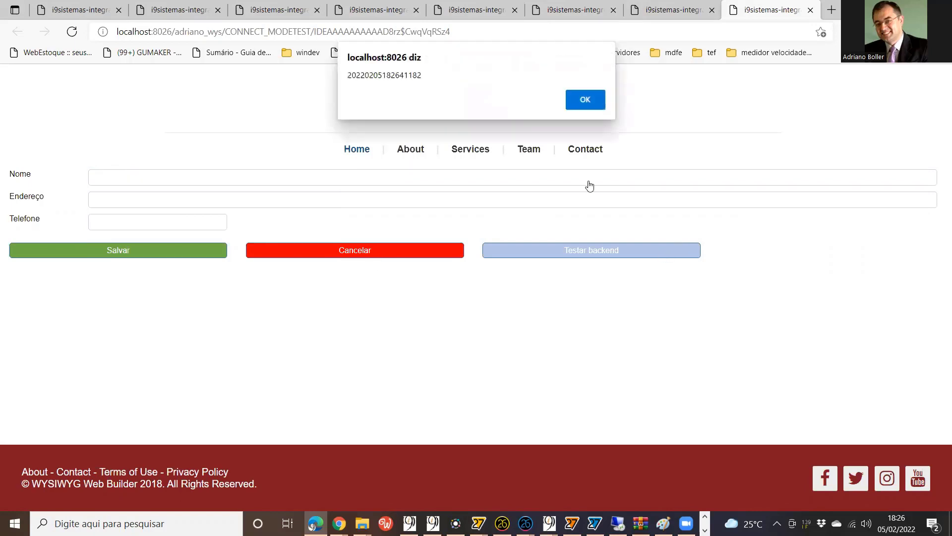
{"action": "left_click", "coordinate": [585, 99]}
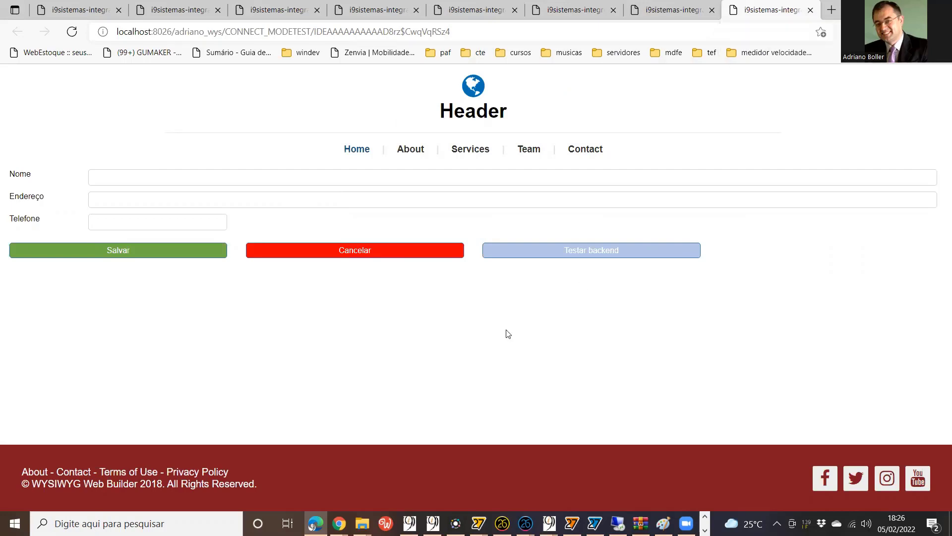
Step: Show PAGE_index in WEBDEV and bring up the open windows to switch to another one
{"action": "key", "text": "alt+Tab"}
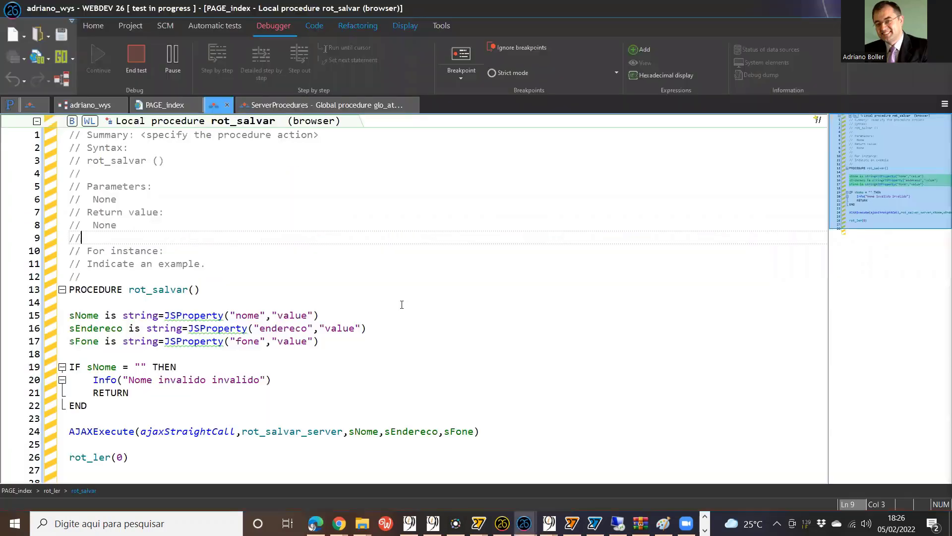
{"action": "left_click", "coordinate": [166, 112]}
{"action": "key", "text": "alt+Tab"}
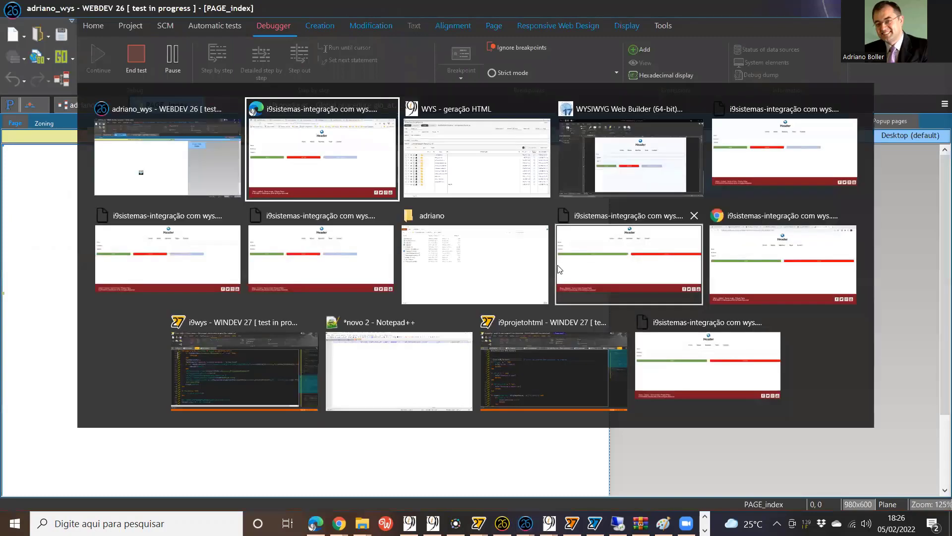
Step: Switch to WYSIWYG Web Builder and check which JavaScript function the Salvar button's onclick event calls
{"action": "key", "text": "alt+Tab"}
{"action": "key", "text": "alt+Tab"}
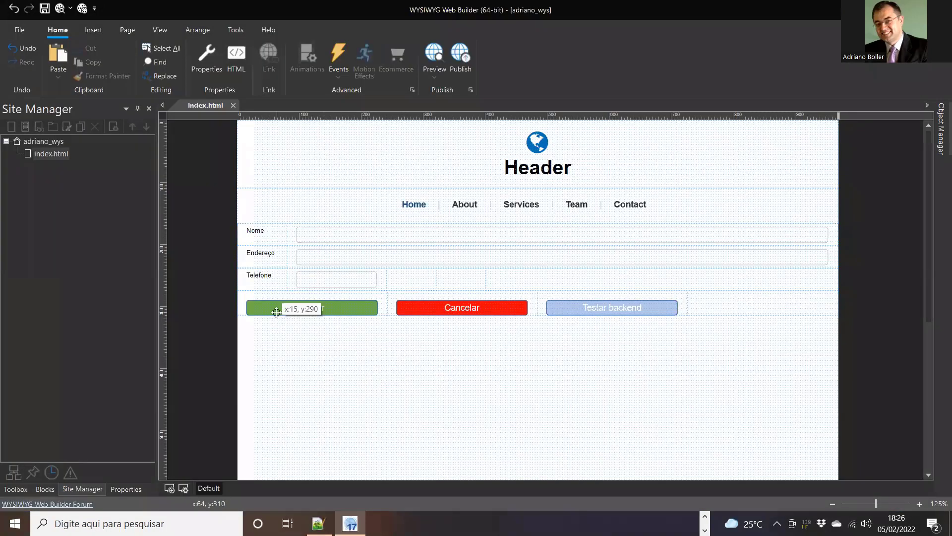
{"action": "double_click", "coordinate": [283, 313]}
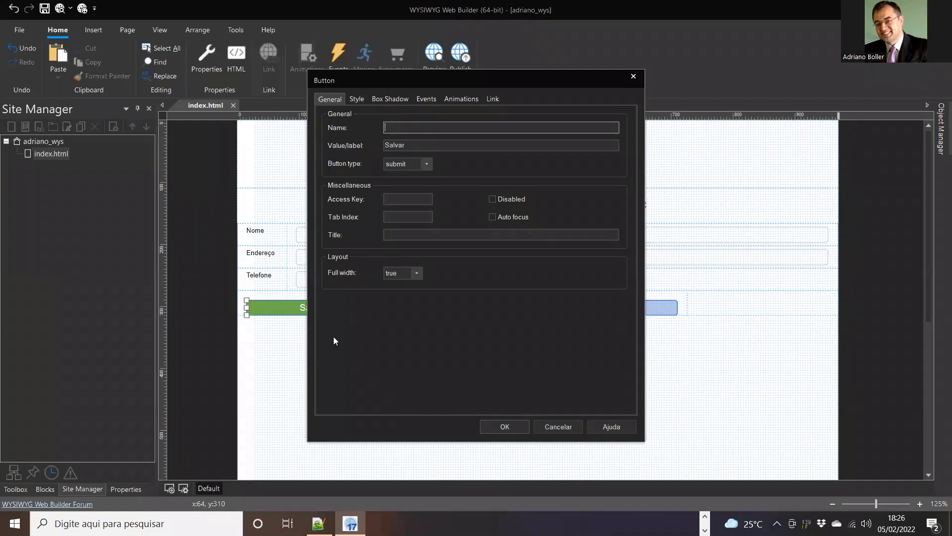
{"action": "key", "text": "Escape"}
{"action": "double_click", "coordinate": [317, 314]}
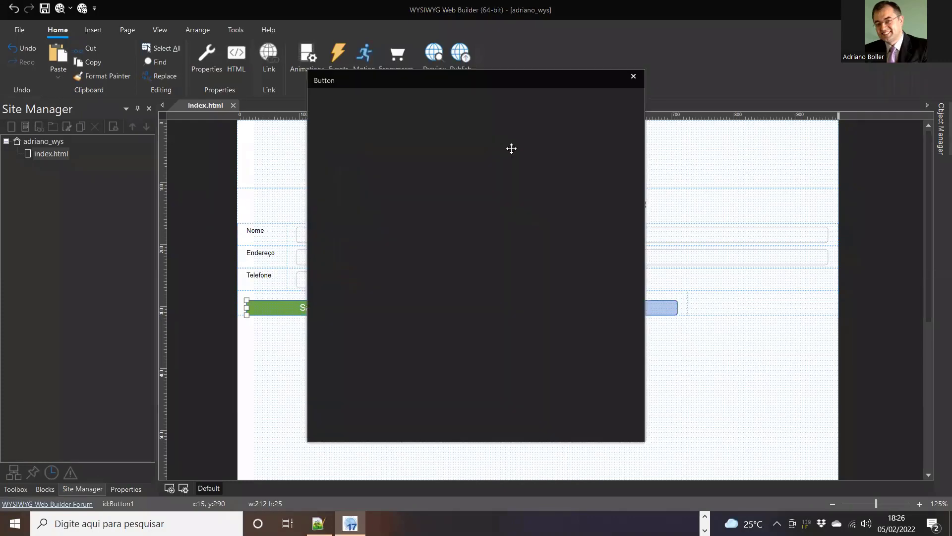
{"action": "left_click", "coordinate": [427, 99]}
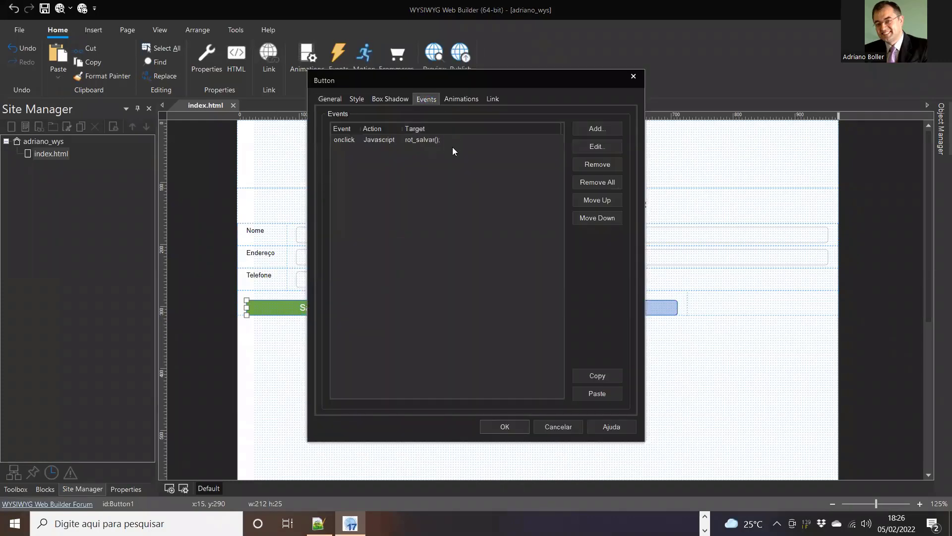
{"action": "key", "text": "Escape"}
Step: Switch to WEBDEV and open the rot_salvar_server procedure from its call in the browser procedure rot_salvar
{"action": "key", "text": "alt+Tab"}
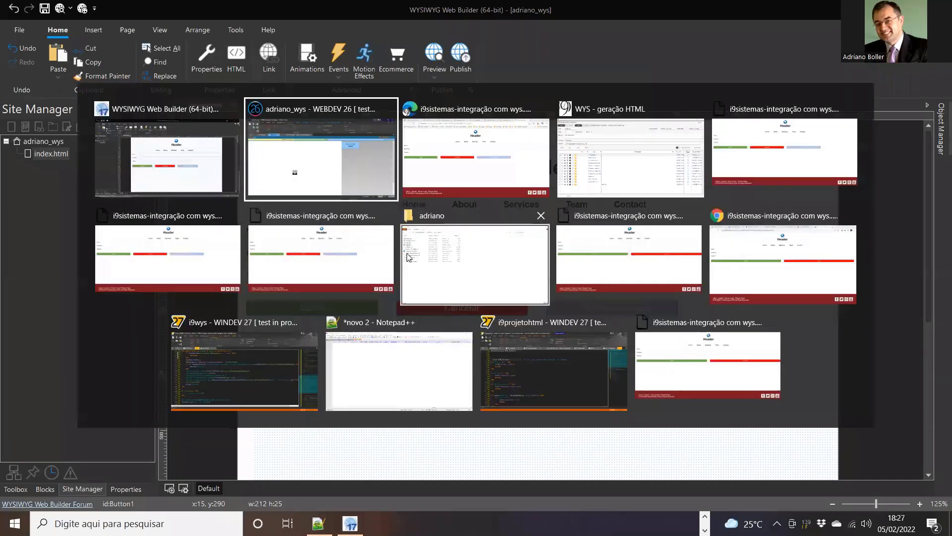
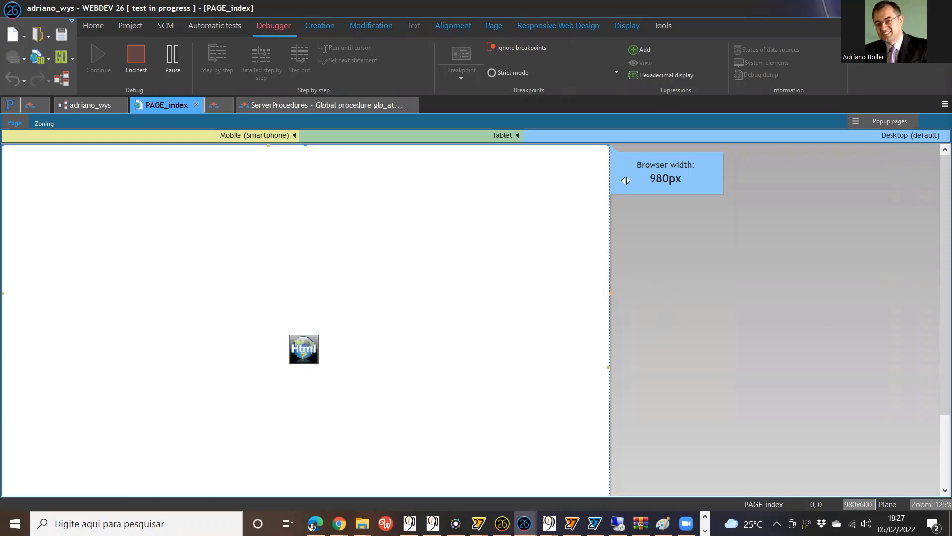
{"action": "key", "text": "ctrl+Tab"}
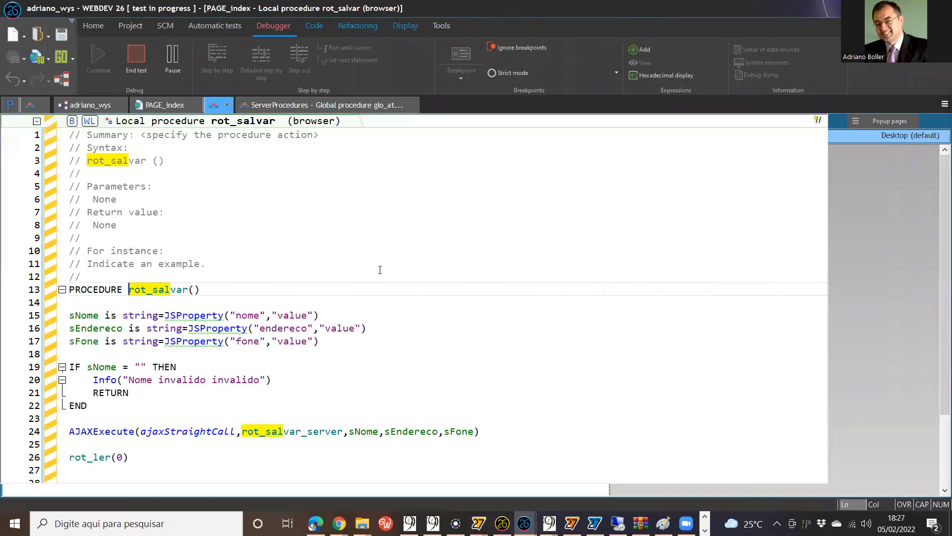
{"action": "scroll", "coordinate": [223, 305], "scroll_direction": "down", "scroll_amount": 1}
{"action": "scroll", "coordinate": [275, 304], "scroll_direction": "down", "scroll_amount": 1}
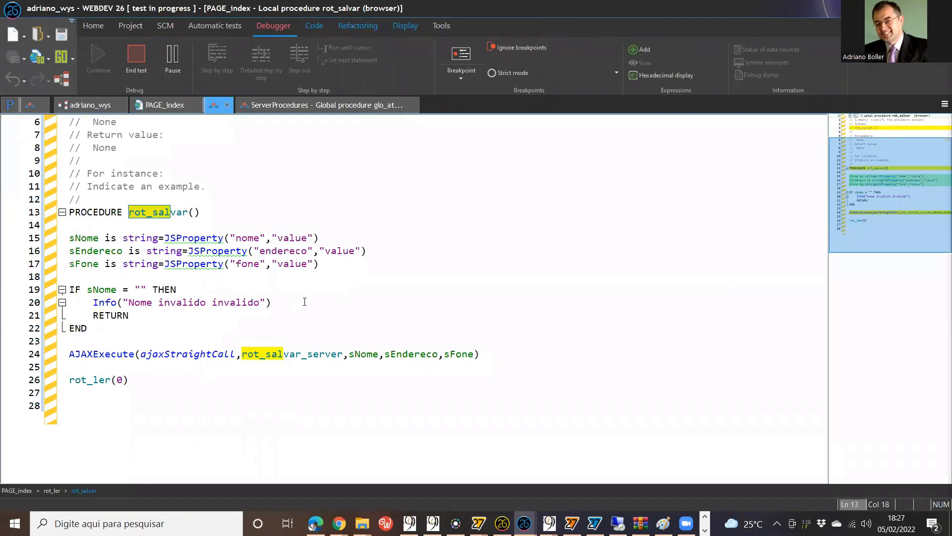
{"action": "scroll", "coordinate": [304, 302], "scroll_direction": "down", "scroll_amount": 1}
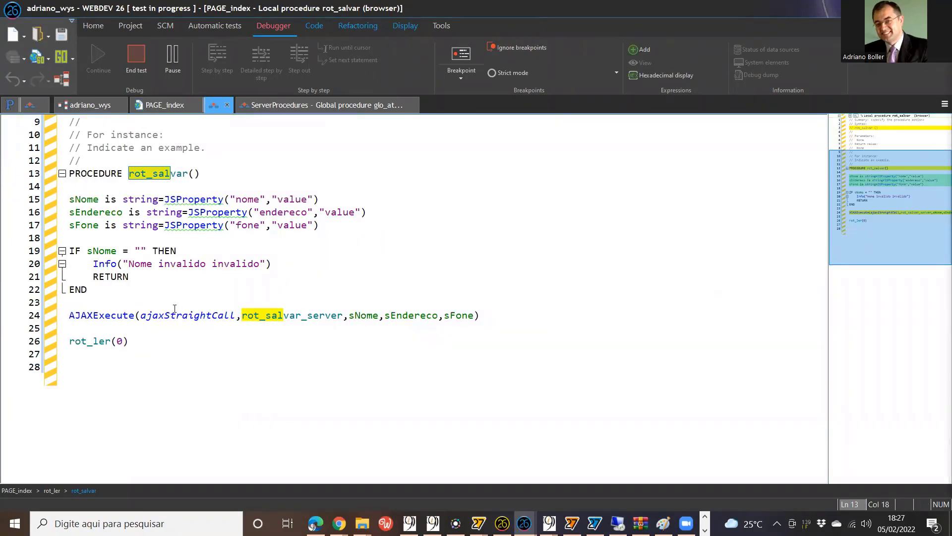
{"action": "double_click", "coordinate": [262, 316]}
{"action": "key", "text": "F2"}
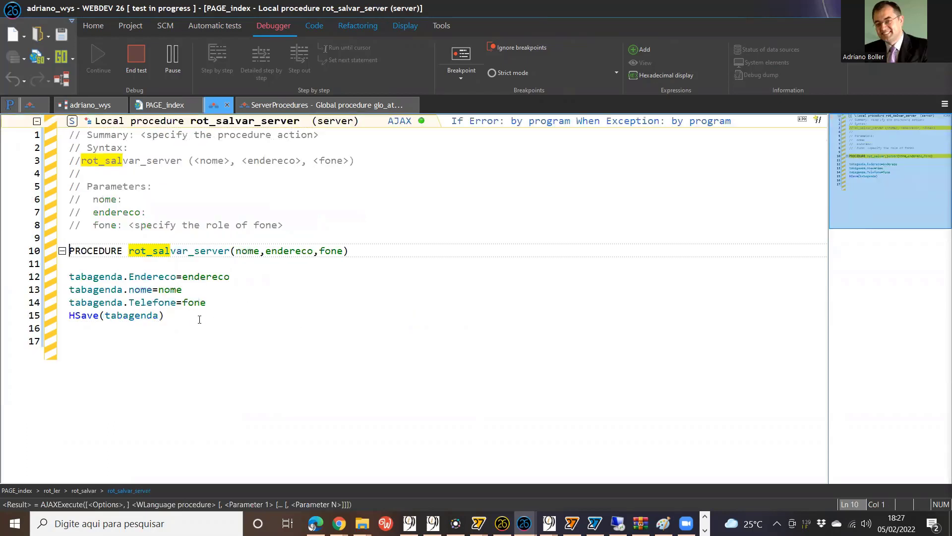
Step: Turn the HSave(tabagenda) line in rot_salvar_server into the condition of an IF block
{"action": "key", "text": "Home"}
{"action": "type", "text": "IF"}
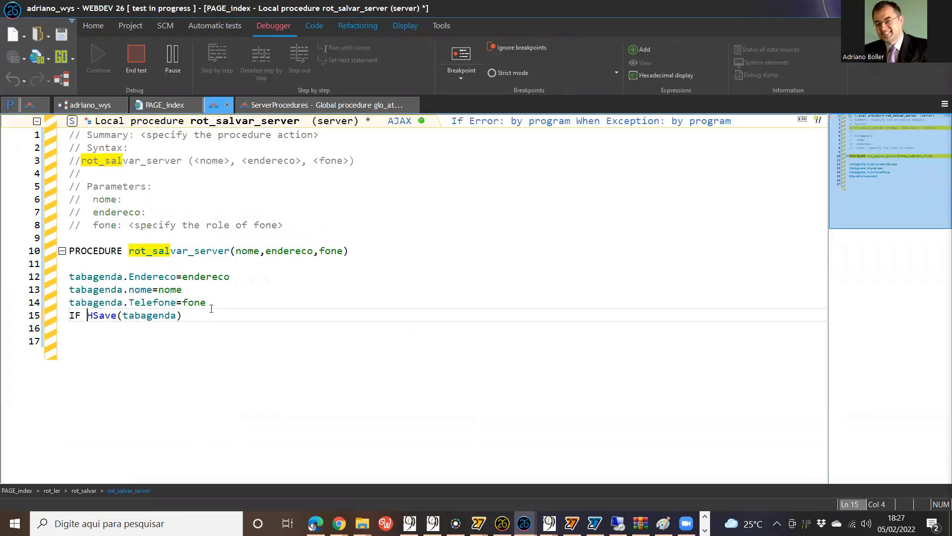
{"action": "key", "text": "End"}
{"action": "key", "text": "Return"}
Step: Inside the IF block, return the success text with the record ID: RESULT("Sucesso ID="+tabagenda.tabagendaID)
{"action": "type", "text": "resu"}
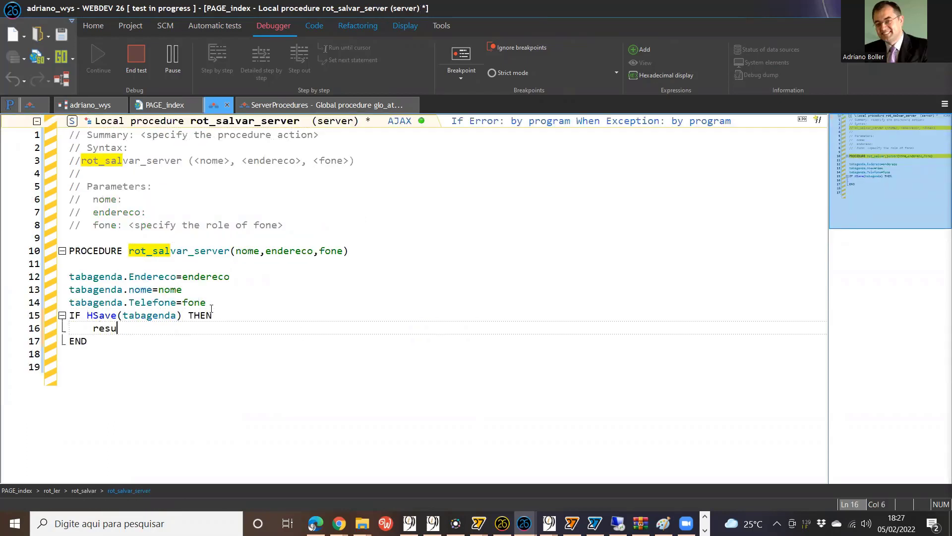
{"action": "type", "text": "lt(\"Sucesso"}
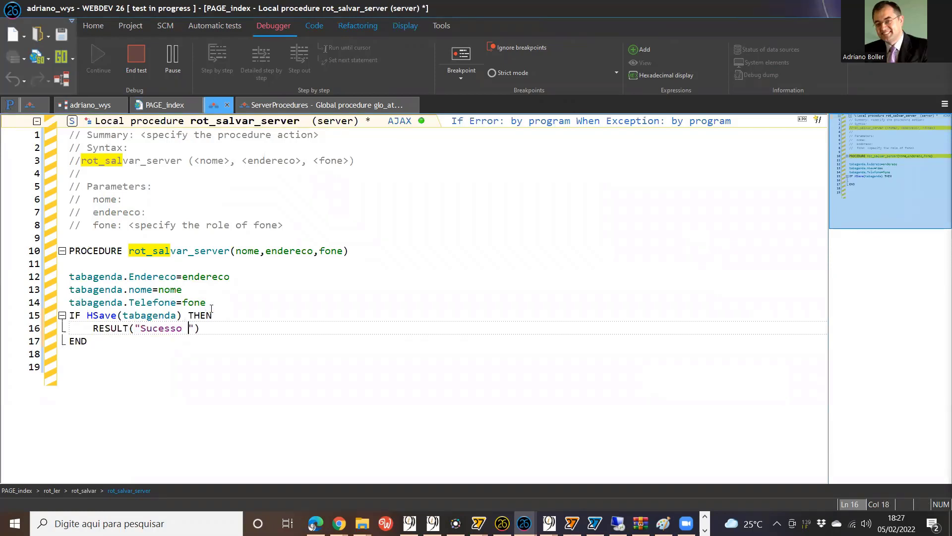
{"action": "key", "text": "Caps_Lock"}
{"action": "type", "text": "ID=\"+"}
{"action": "key", "text": "Caps_Lock"}
{"action": "type", "text": "TAB.tabagend"}
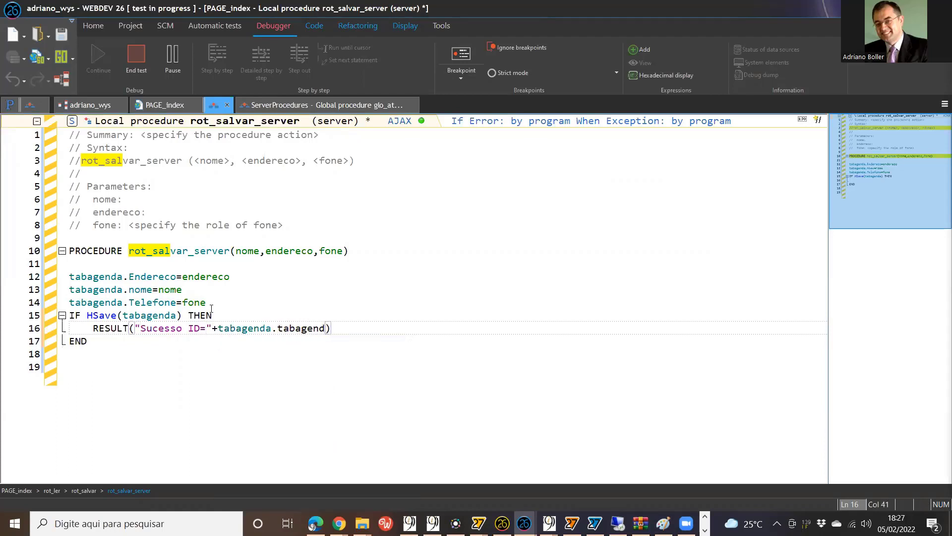
{"action": "type", "text": "a"}
{"action": "key", "text": "Caps_Lock"}
{"action": "type", "text": "ID"}
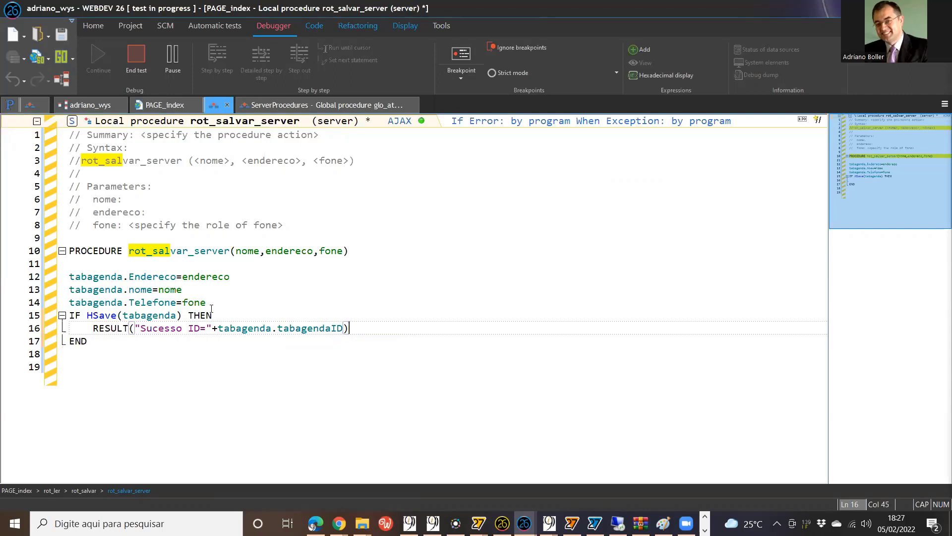
Step: Add an ELSE branch containing RESULT("Erro") to the IF block and save the procedure
{"action": "key", "text": "Return"}
{"action": "type", "text": "ELSE"}
{"action": "key", "text": "Return"}
{"action": "key", "text": "Caps_Lock"}
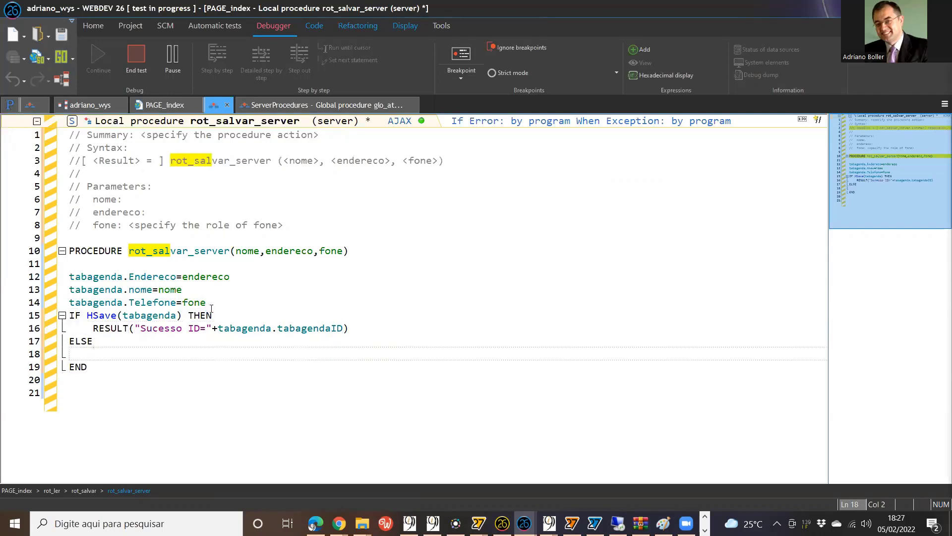
{"action": "type", "text": "Info"}
{"action": "key", "text": "BackSpace"}
{"action": "key", "text": "BackSpace"}
{"action": "key", "text": "BackSpace"}
{"action": "type", "text": "N"}
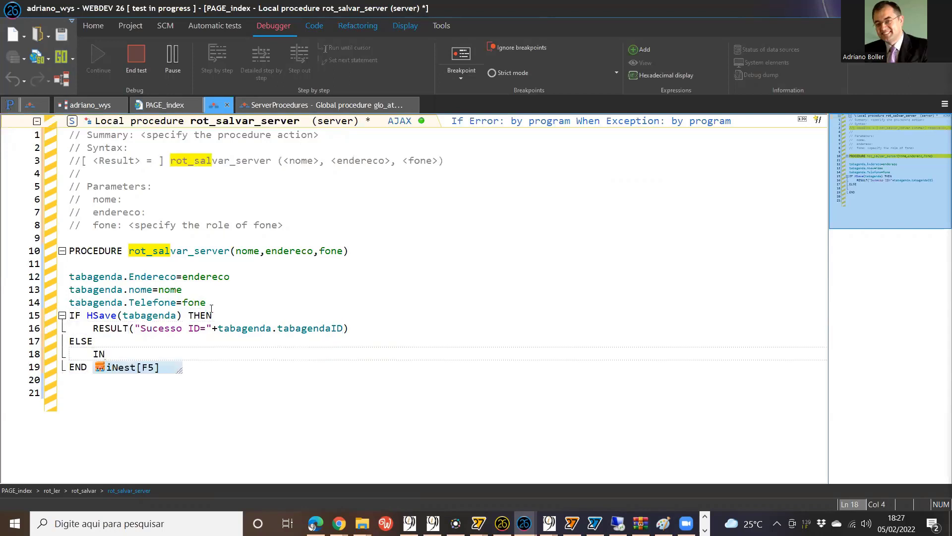
{"action": "key", "text": "BackSpace"}
{"action": "key", "text": "BackSpace"}
{"action": "type", "text": "result(\""}
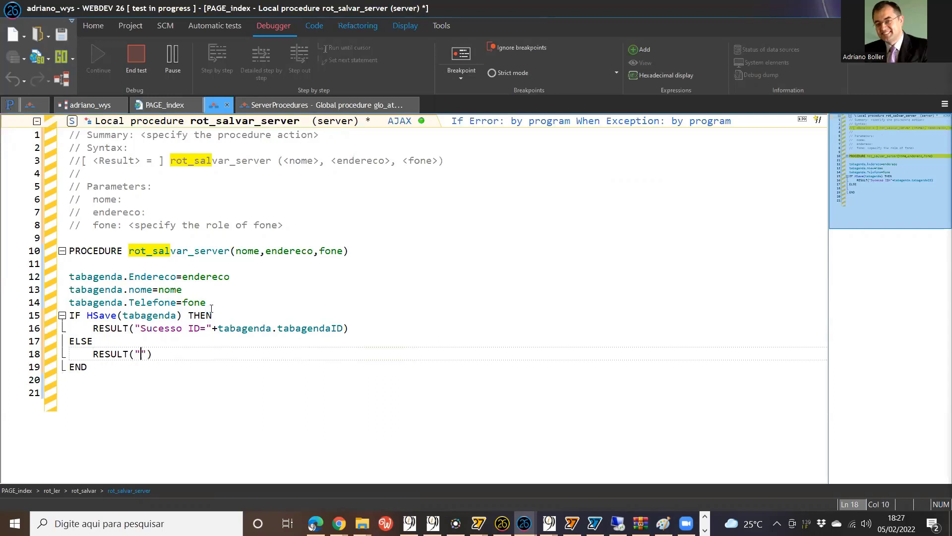
{"action": "type", "text": "Erro"}
{"action": "left_click", "coordinate": [61, 33]}
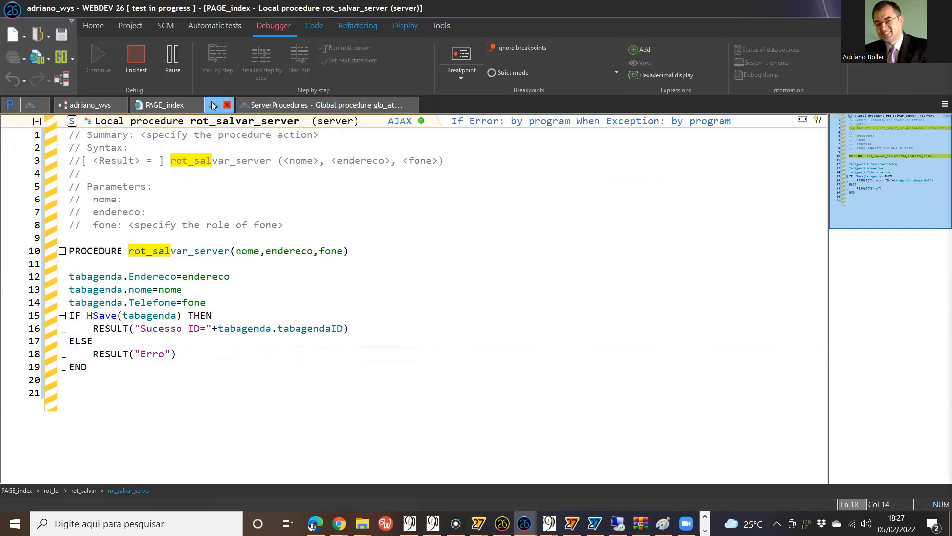
Step: Return to the rot_salvar browser procedure and assign the AJAXExecute result to a new string variable, sRetorno
{"action": "left_click", "coordinate": [313, 25]}
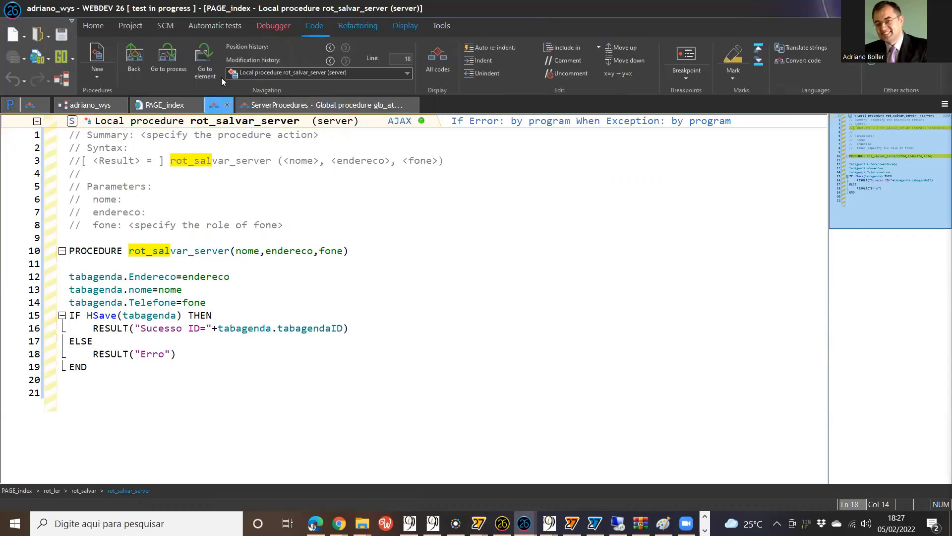
{"action": "left_click", "coordinate": [133, 60]}
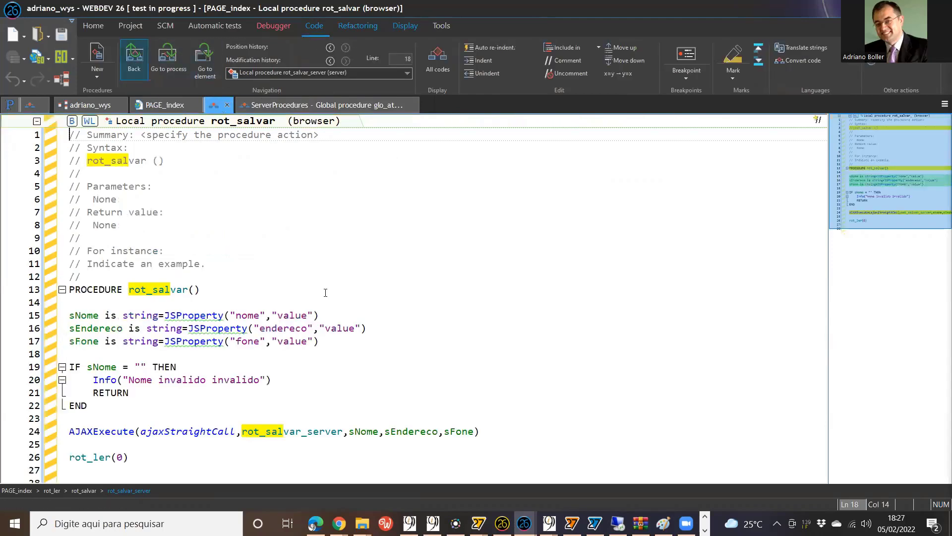
{"action": "left_click", "coordinate": [68, 432]}
{"action": "type", "text": "retorno "}
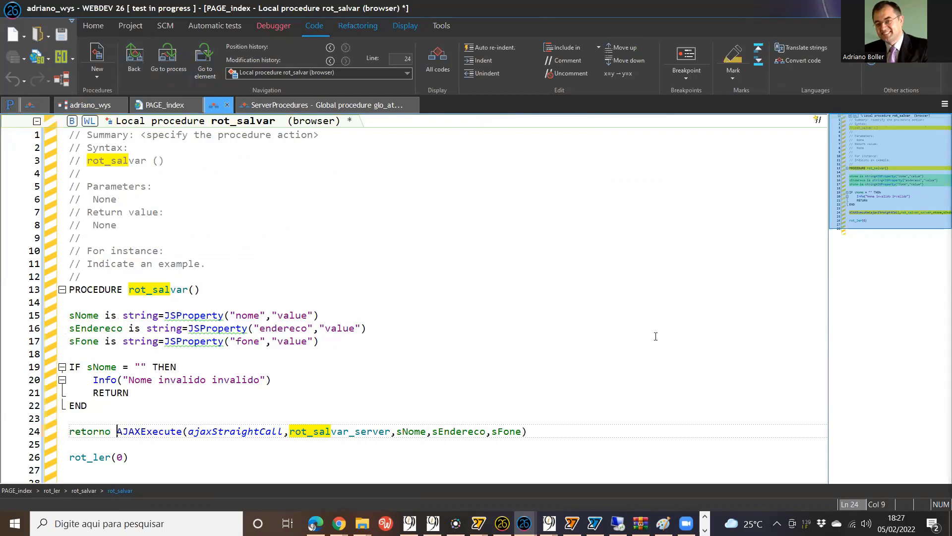
{"action": "type", "text": "is string="}
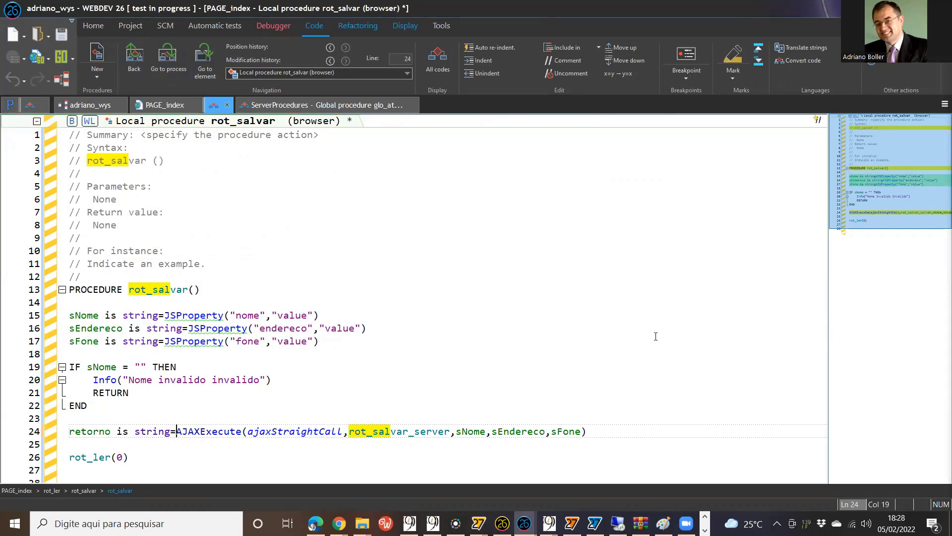
Step: Add Info(sRetorno) below the AJAXExecute call and run the project in test mode
{"action": "key", "text": "End"}
{"action": "key", "text": "Return"}
{"action": "key", "text": "Return"}
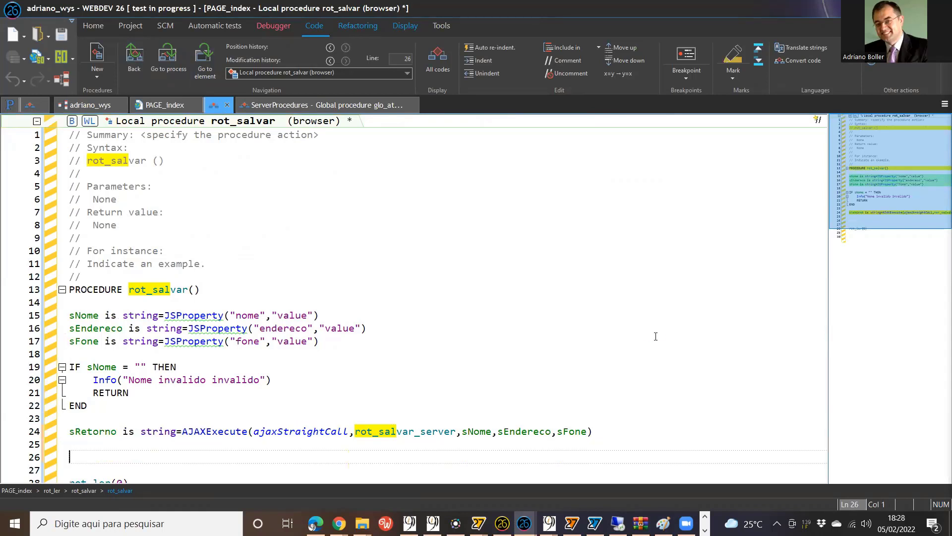
{"action": "type", "text": "Info(sretorno)"}
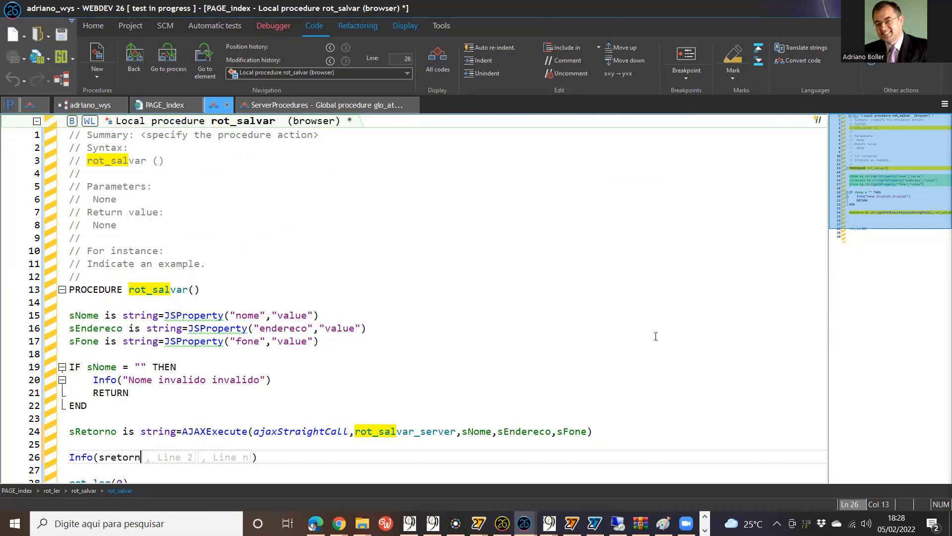
{"action": "left_click", "coordinate": [62, 56]}
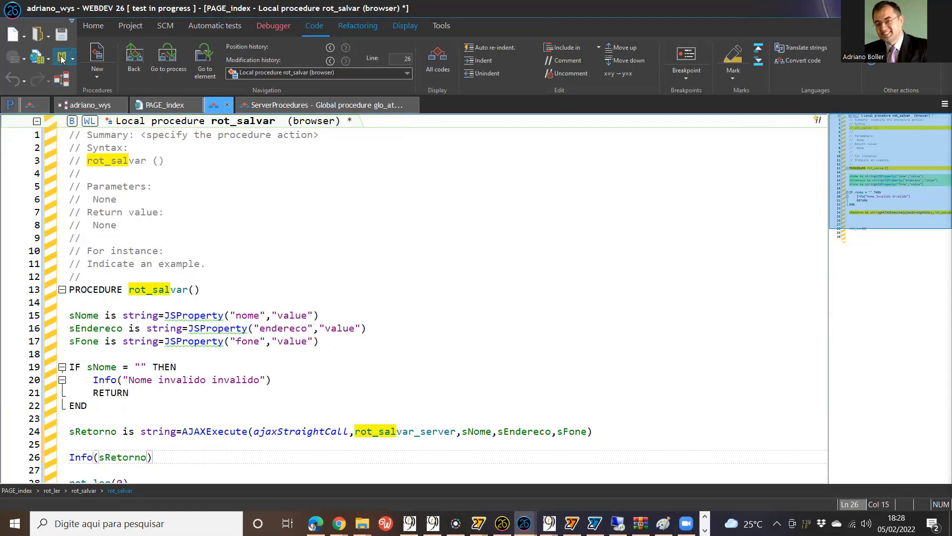
{"action": "left_click", "coordinate": [449, 275]}
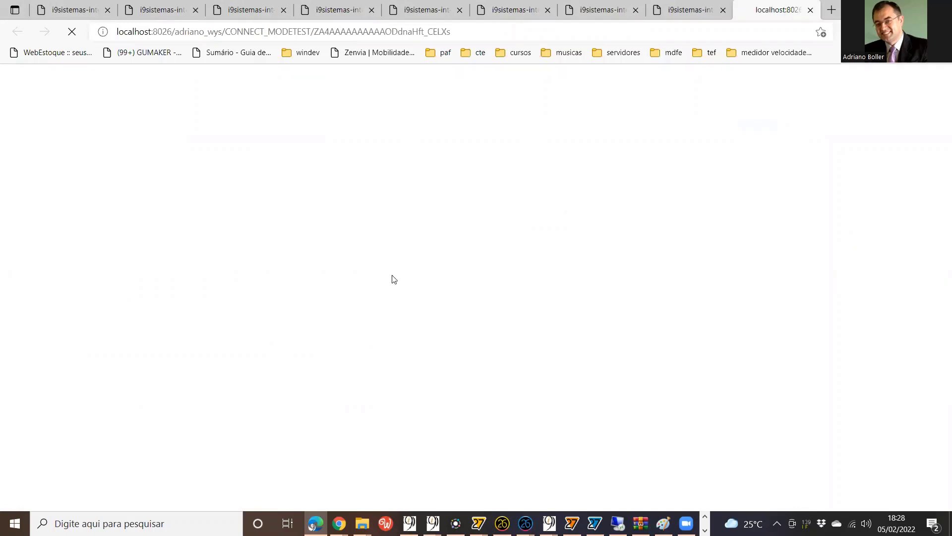
Step: Fill in the contact's name, address and phone number in the web form, save the record and dismiss the alert
{"action": "left_click", "coordinate": [257, 178]}
{"action": "type", "text": "BOOLER"}
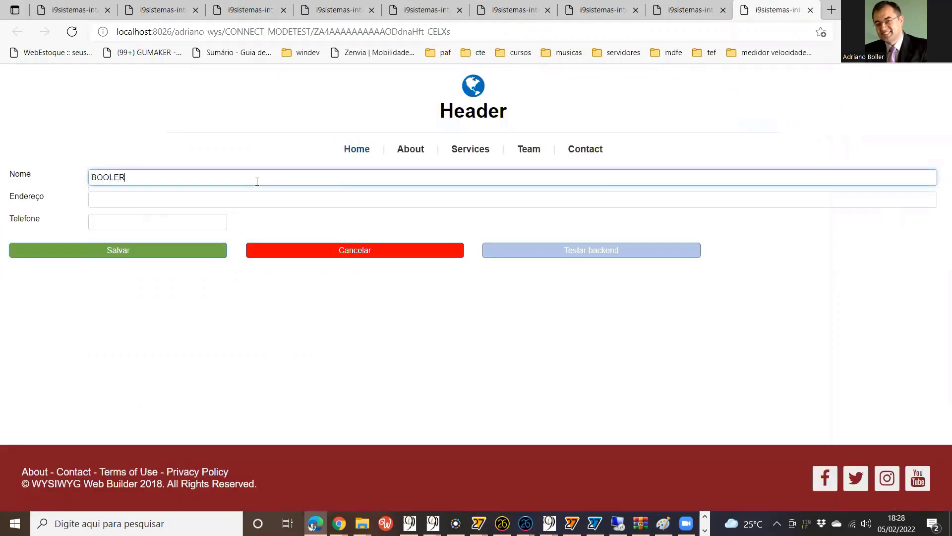
{"action": "key", "text": "Tab"}
{"action": "type", "text": "RUA JURACY"}
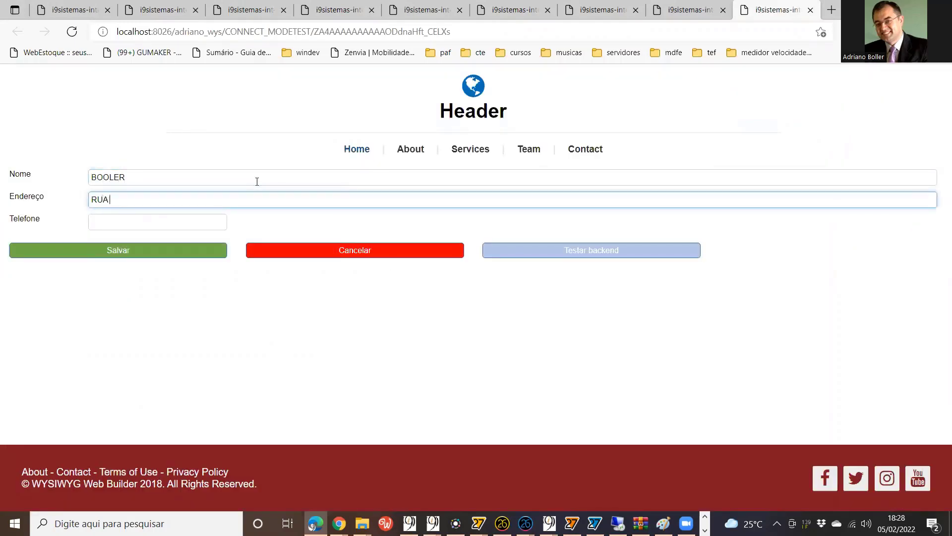
{"action": "key", "text": "Tab"}
{"action": "type", "text": "111122121"}
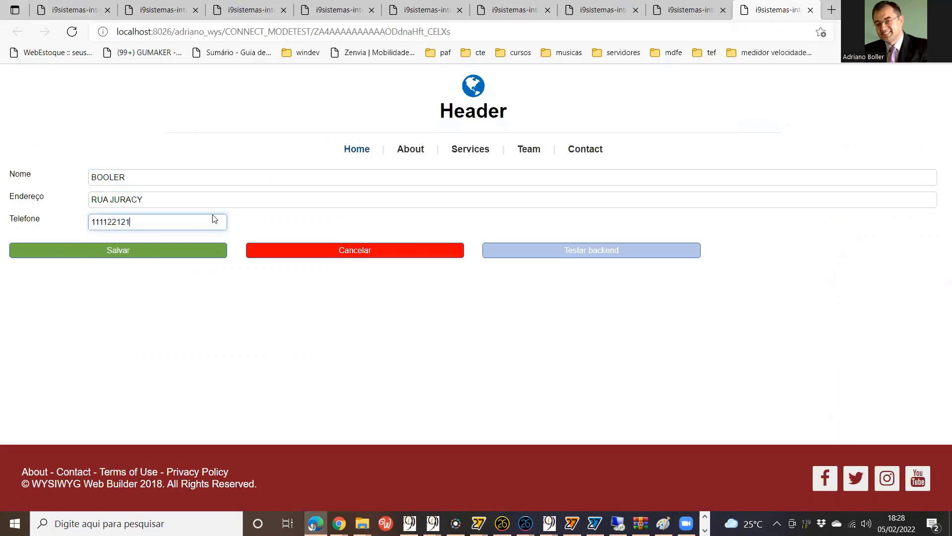
{"action": "left_click", "coordinate": [177, 253]}
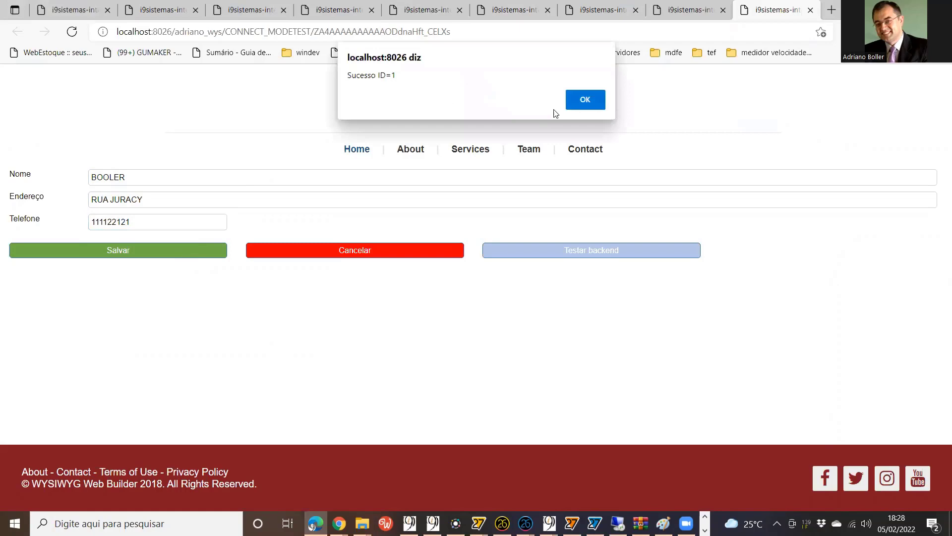
{"action": "left_click", "coordinate": [584, 100]}
Step: Save another record with TESTE as Nome and Endereço plus a phone number, and dismiss the alert
{"action": "left_click", "coordinate": [170, 183]}
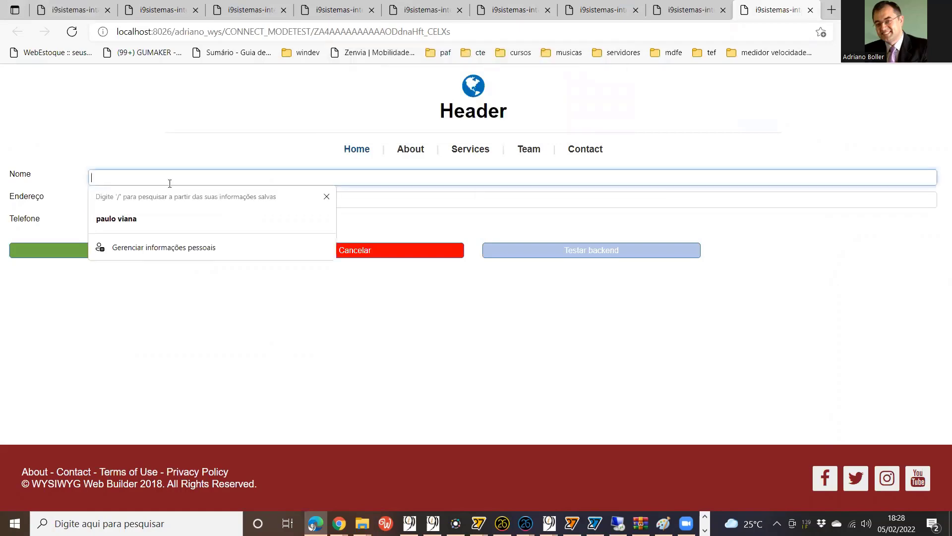
{"action": "type", "text": "TESTE"}
{"action": "left_click", "coordinate": [176, 198]}
{"action": "type", "text": "TESTE"}
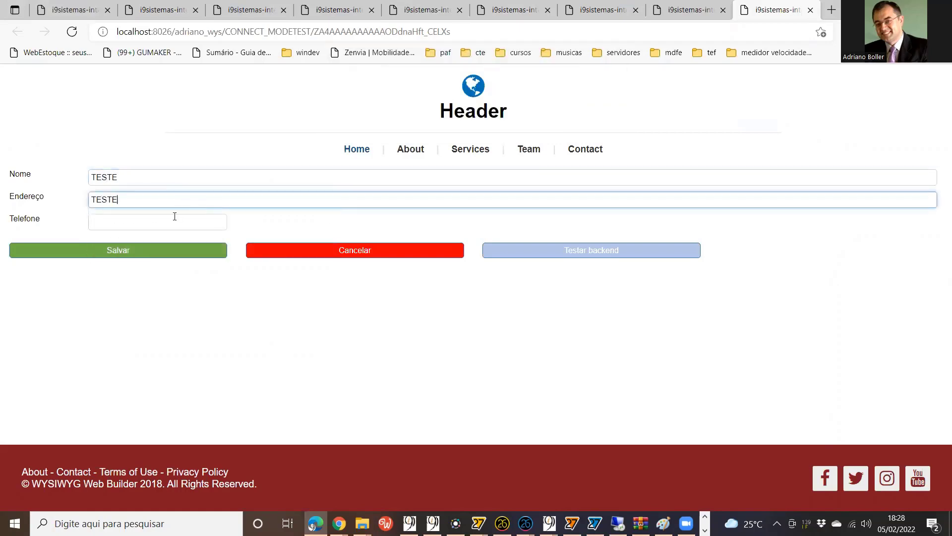
{"action": "left_click", "coordinate": [174, 219]}
{"action": "type", "text": "12331132"}
{"action": "left_click", "coordinate": [138, 249]}
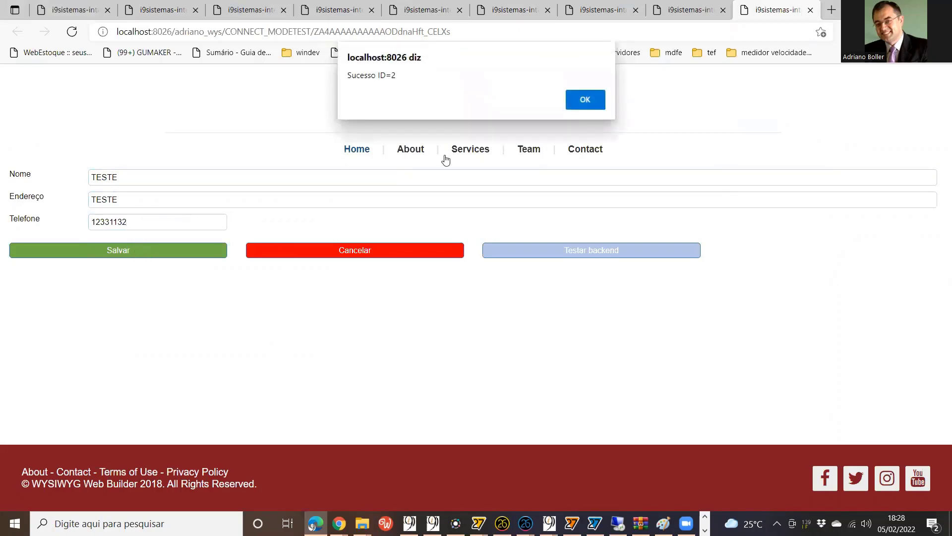
{"action": "left_click", "coordinate": [572, 98]}
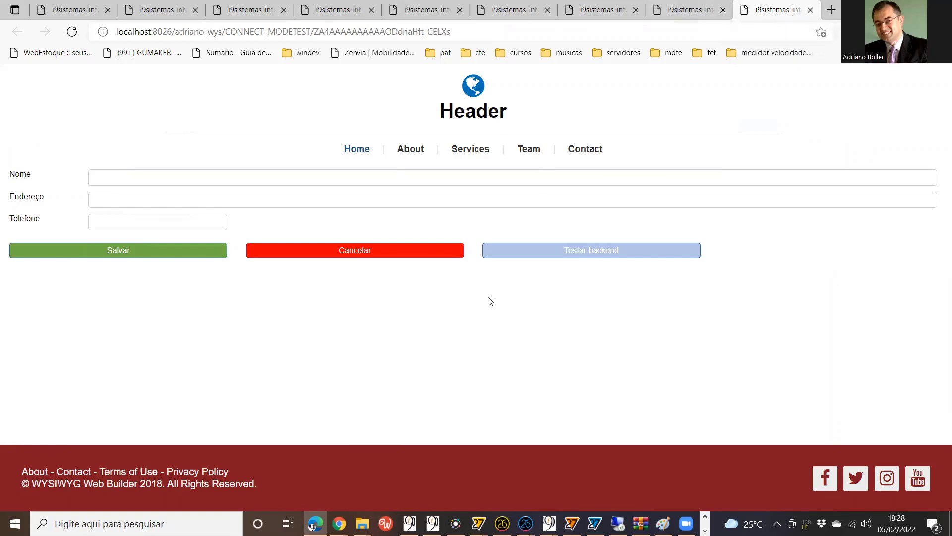
Step: Switch to WYSIWYG Web Builder and insert a layout grid directly below the Salvar, Cancelar and Testar backend row
{"action": "key", "text": "alt+Tab"}
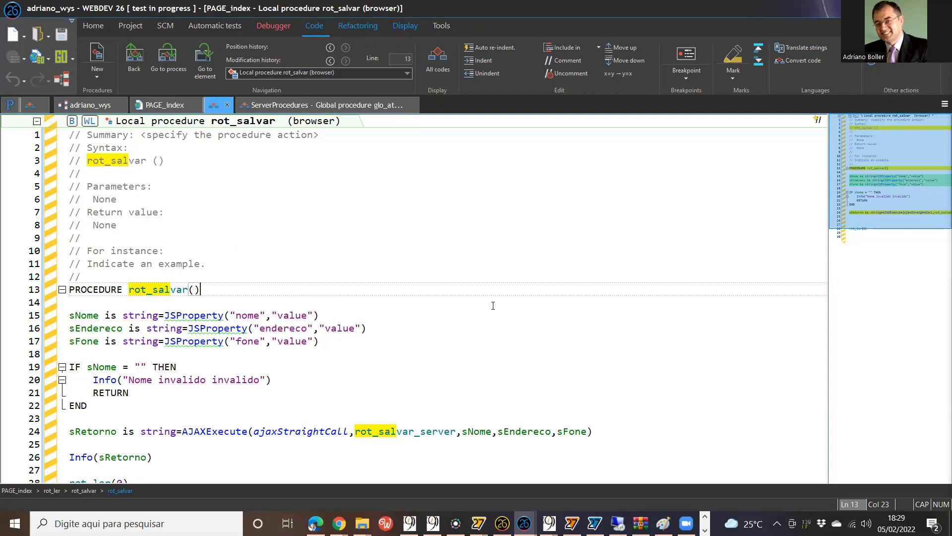
{"action": "left_click", "coordinate": [438, 319]}
{"action": "left_click", "coordinate": [373, 297]}
{"action": "left_click", "coordinate": [349, 288]}
{"action": "key", "text": "alt+Tab"}
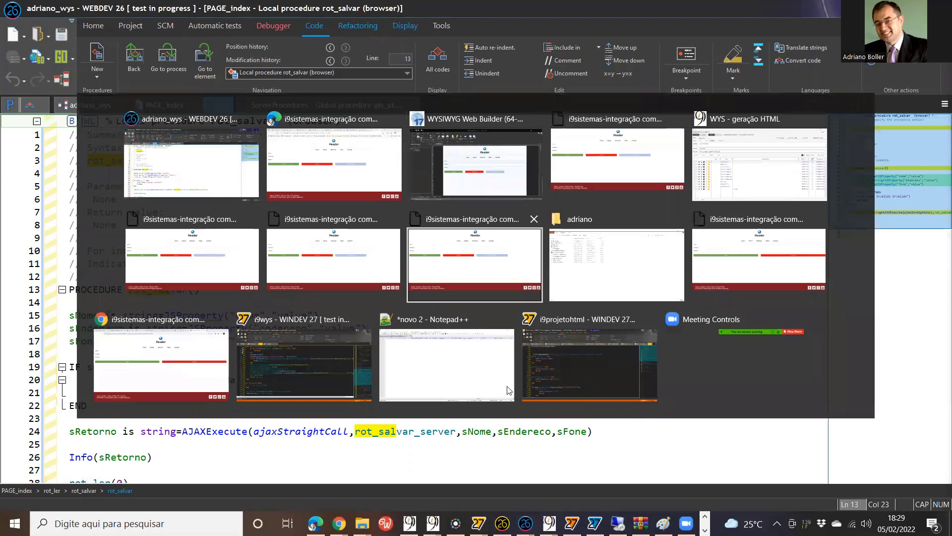
{"action": "key", "text": "Up"}
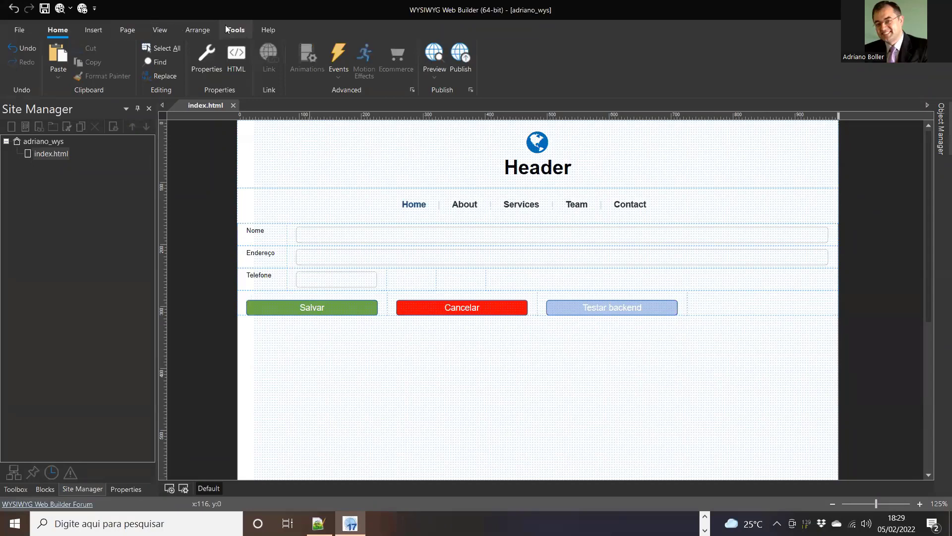
{"action": "scroll", "coordinate": [173, 37], "scroll_direction": "down", "scroll_amount": 1}
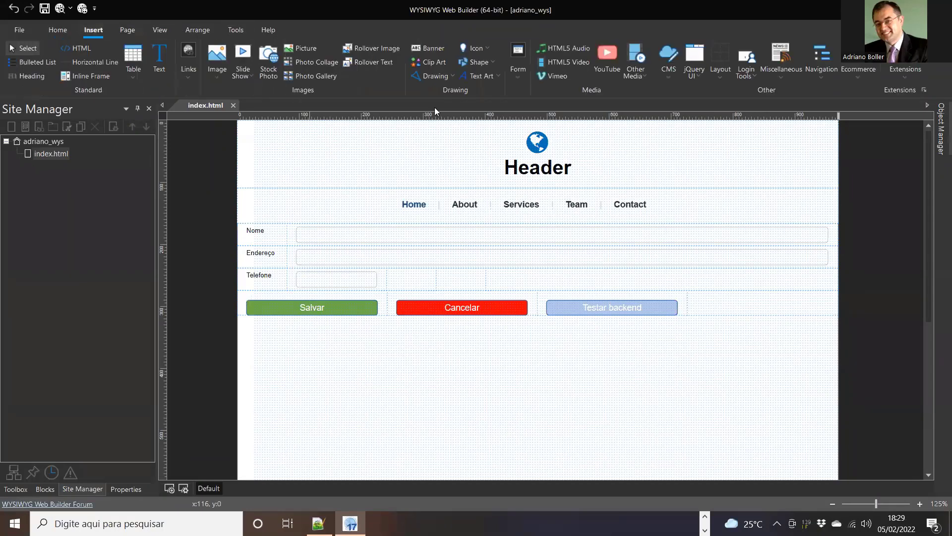
{"action": "left_click", "coordinate": [720, 82]}
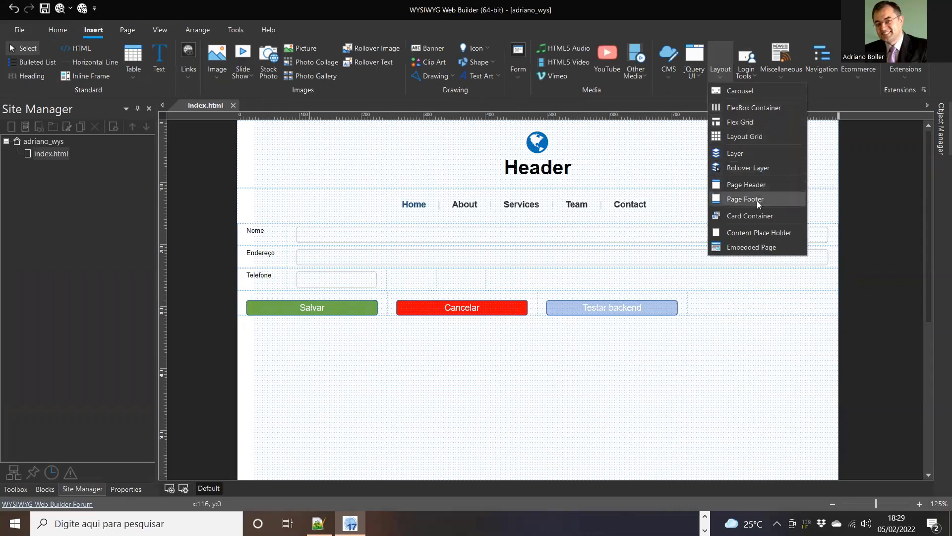
{"action": "left_click", "coordinate": [756, 140]}
{"action": "left_click", "coordinate": [243, 325]}
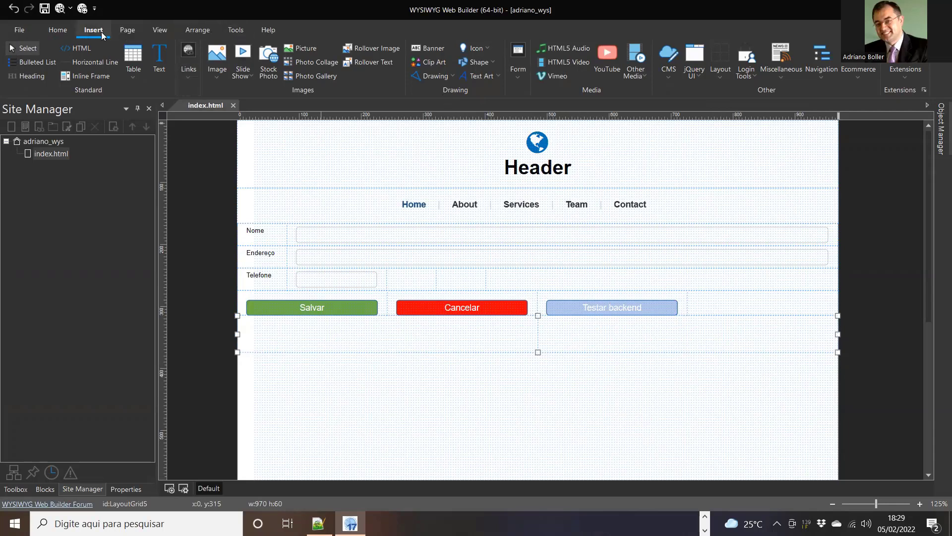
Step: Find the form Button control by filtering for BUT and place one in the first column of the new layout grid
{"action": "left_click", "coordinate": [16, 489]}
{"action": "left_click", "coordinate": [149, 127]}
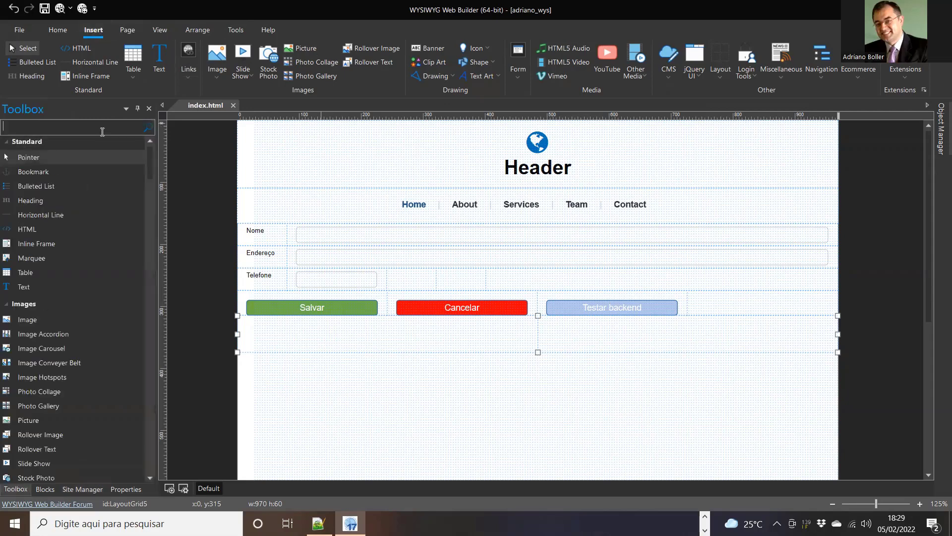
{"action": "type", "text": "BU"}
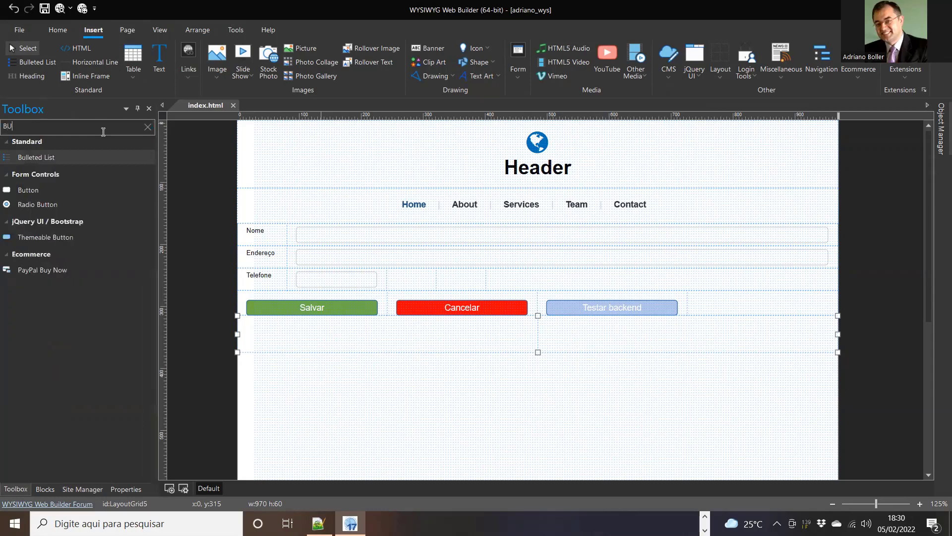
{"action": "type", "text": "T"}
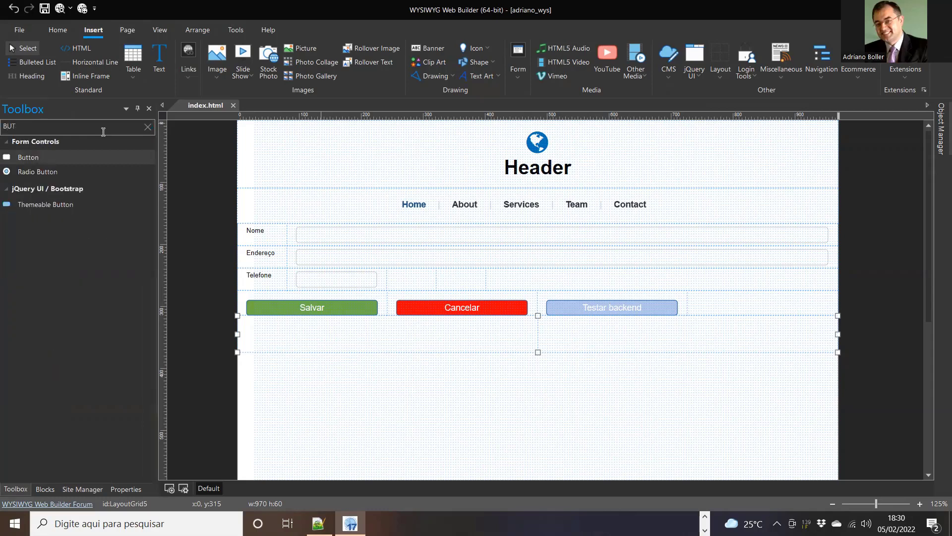
{"action": "left_click_drag", "start_coordinate": [30, 157], "coordinate": [319, 351]}
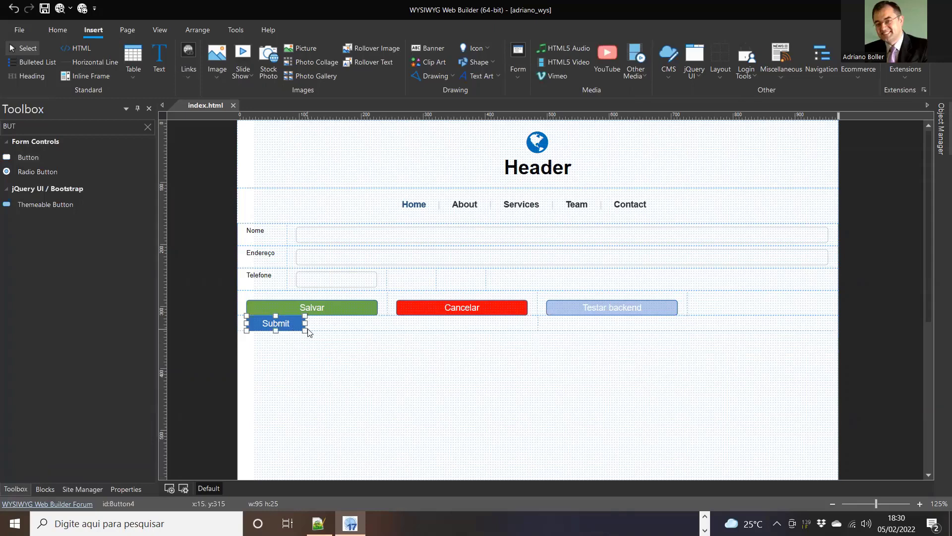
Step: Resize the new layout grid's two columns to 3x and 9x
{"action": "left_click", "coordinate": [355, 329]}
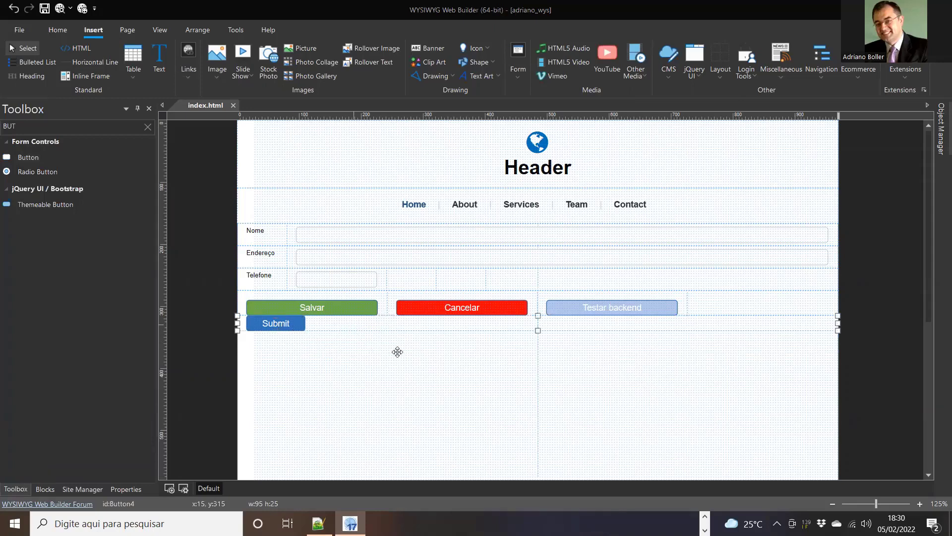
{"action": "double_click", "coordinate": [558, 322]}
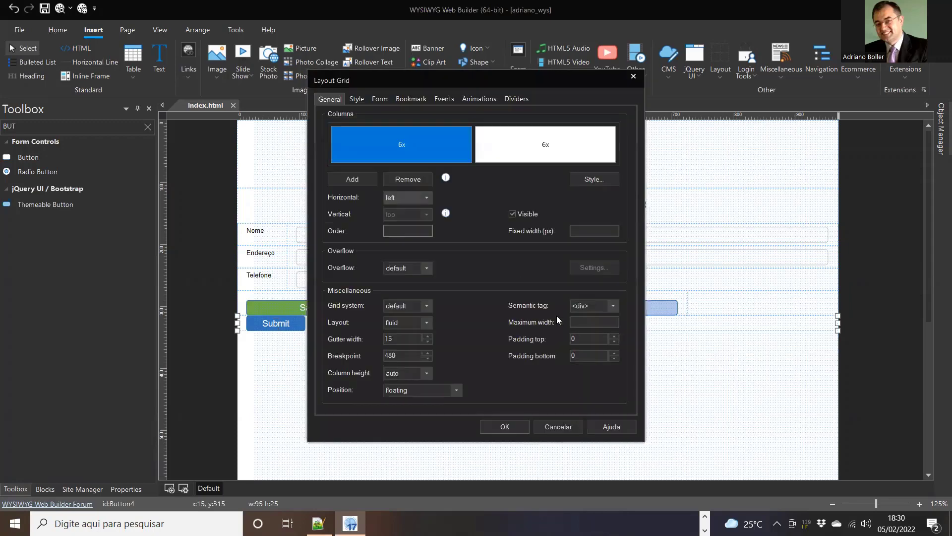
{"action": "left_click_drag", "start_coordinate": [472, 148], "coordinate": [421, 147]}
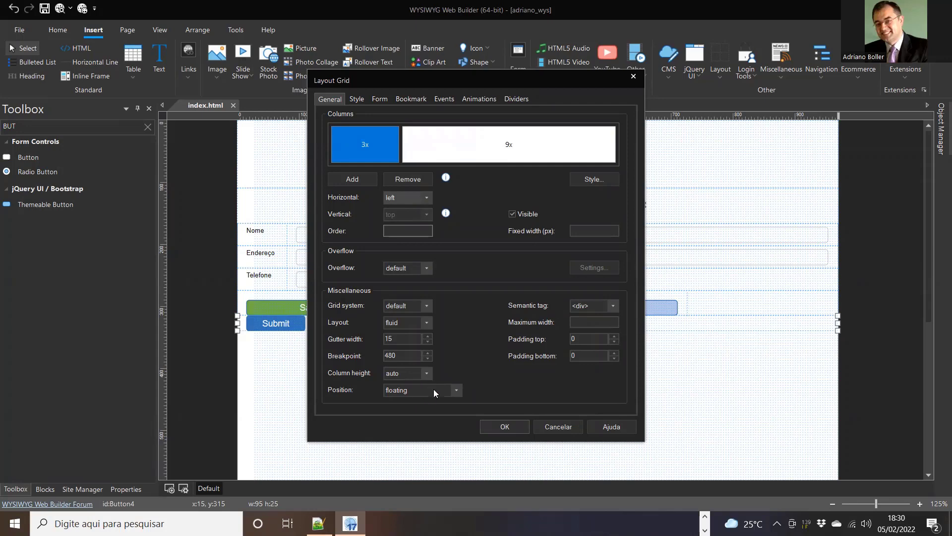
{"action": "left_click", "coordinate": [498, 430]}
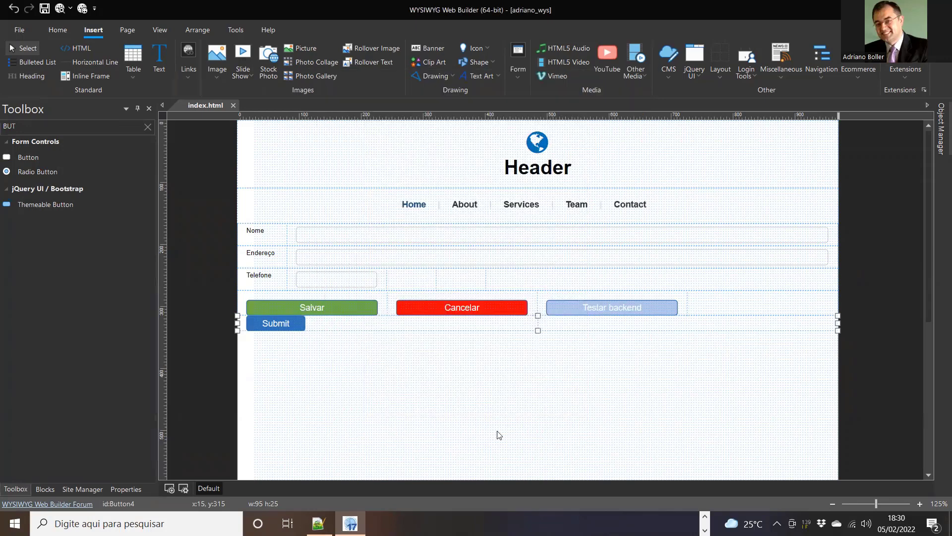
Step: Label the new button Ler registro and set its full width option to true
{"action": "double_click", "coordinate": [290, 325]}
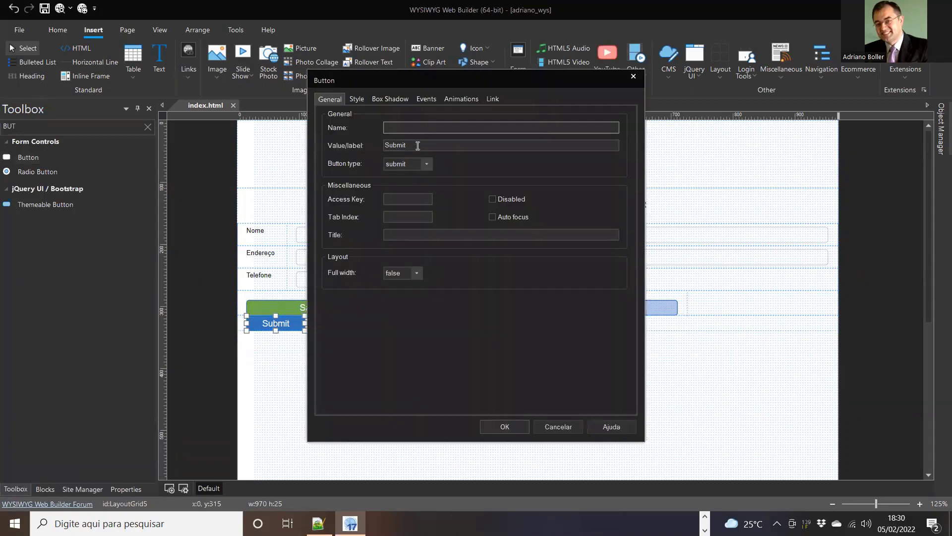
{"action": "double_click", "coordinate": [417, 146]}
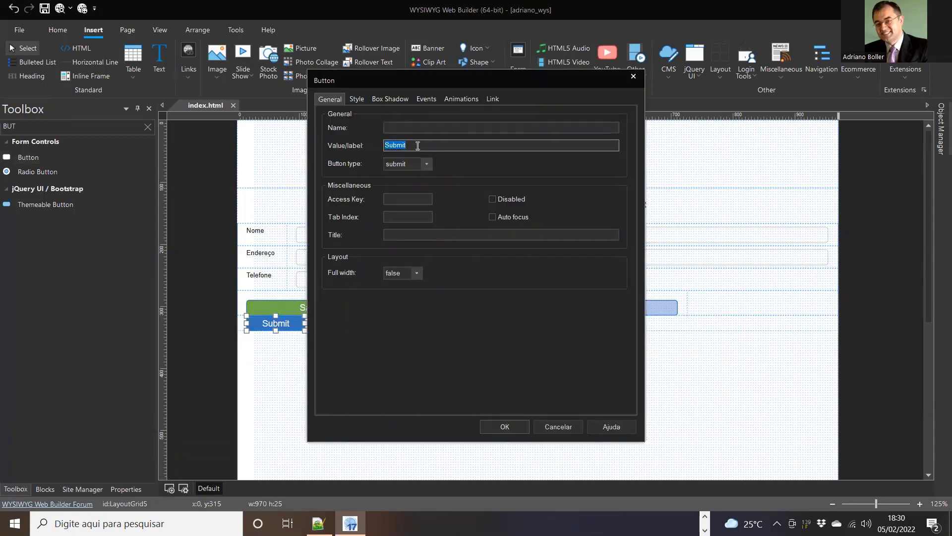
{"action": "key", "text": "BackSpace"}
{"action": "type", "text": "Envi"}
{"action": "key", "text": "BackSpace"}
{"action": "key", "text": "BackSpace"}
{"action": "key", "text": "BackSpace"}
{"action": "key", "text": "BackSpace"}
{"action": "type", "text": "Ler registro"}
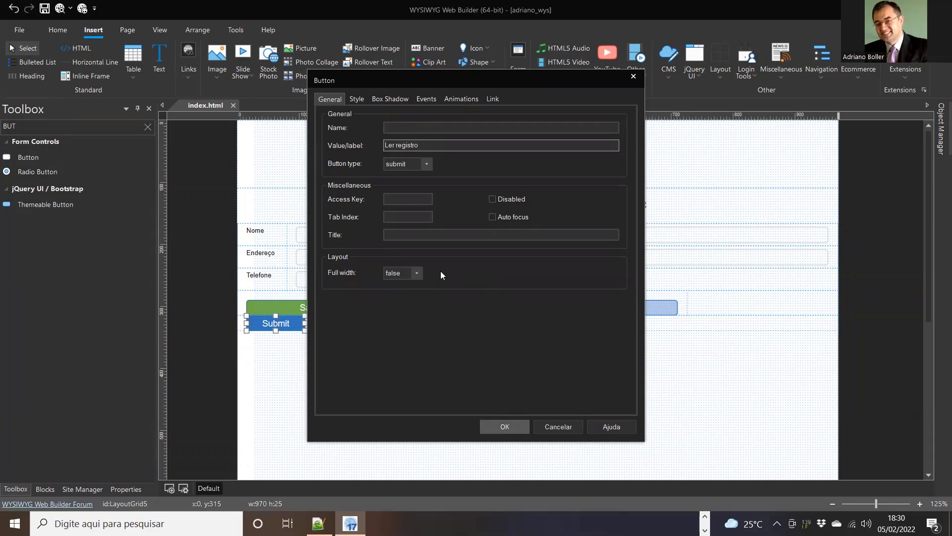
{"action": "left_click", "coordinate": [419, 274]}
{"action": "left_click", "coordinate": [404, 294]}
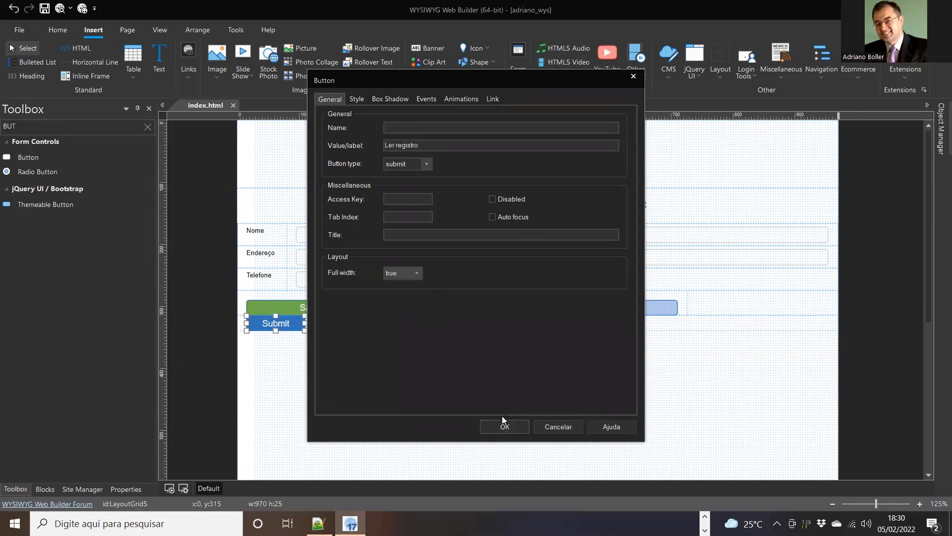
{"action": "left_click", "coordinate": [505, 427]}
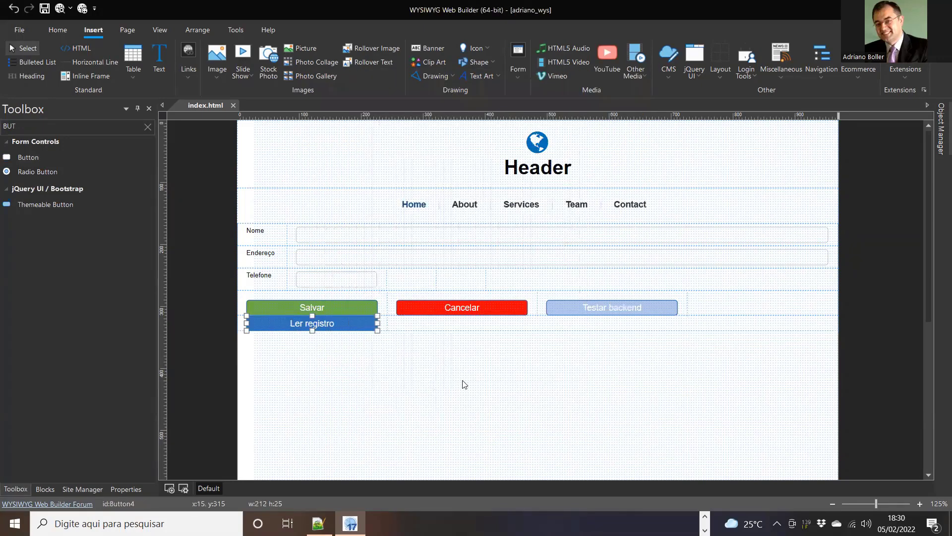
Step: Set the new layout grid's top padding to 30 and move the Ler registro button into its second column
{"action": "left_click", "coordinate": [439, 325]}
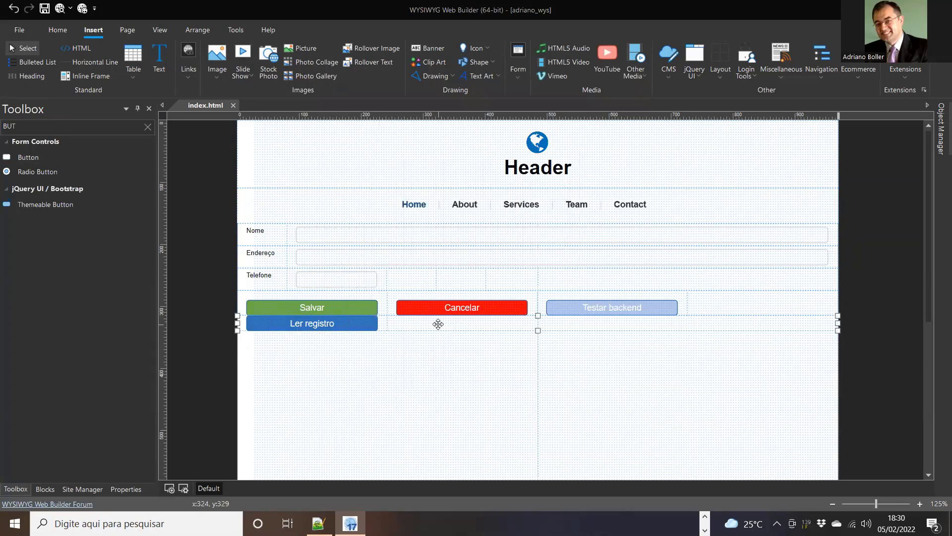
{"action": "double_click", "coordinate": [646, 371]}
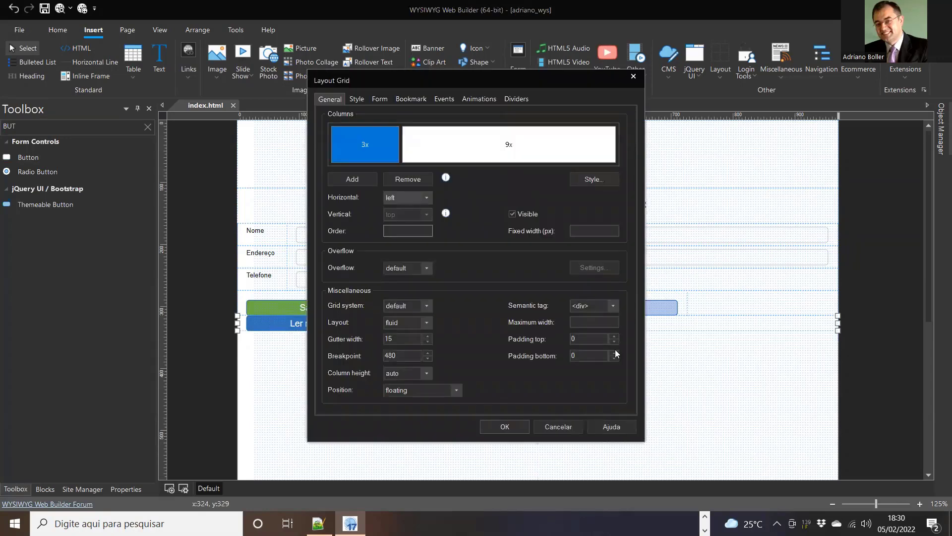
{"action": "double_click", "coordinate": [587, 340]}
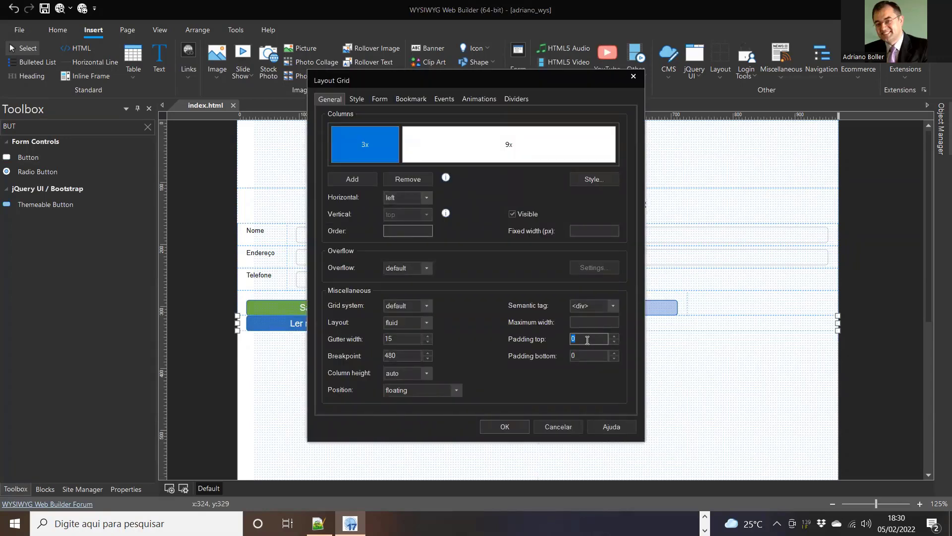
{"action": "type", "text": "30"}
{"action": "key", "text": "Return"}
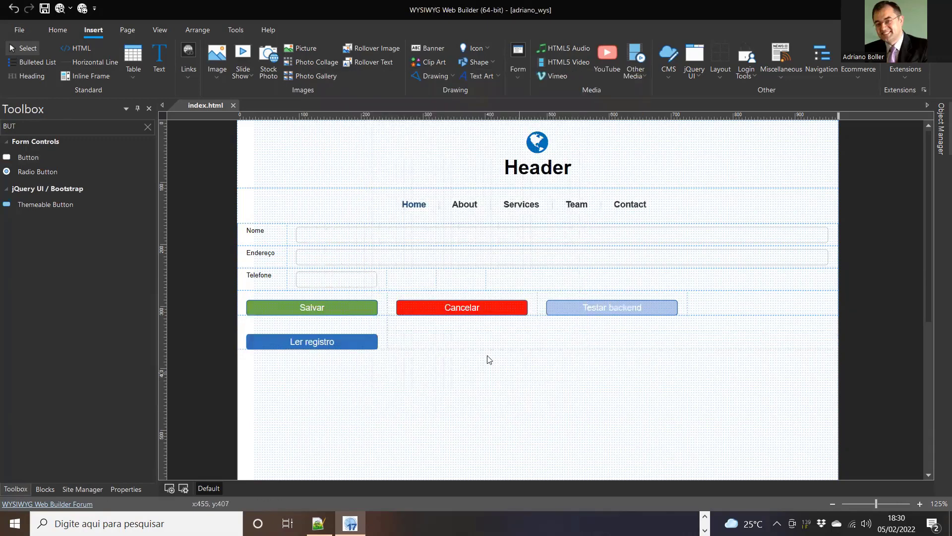
{"action": "left_click", "coordinate": [315, 340]}
{"action": "left_click_drag", "start_coordinate": [313, 341], "coordinate": [476, 338]}
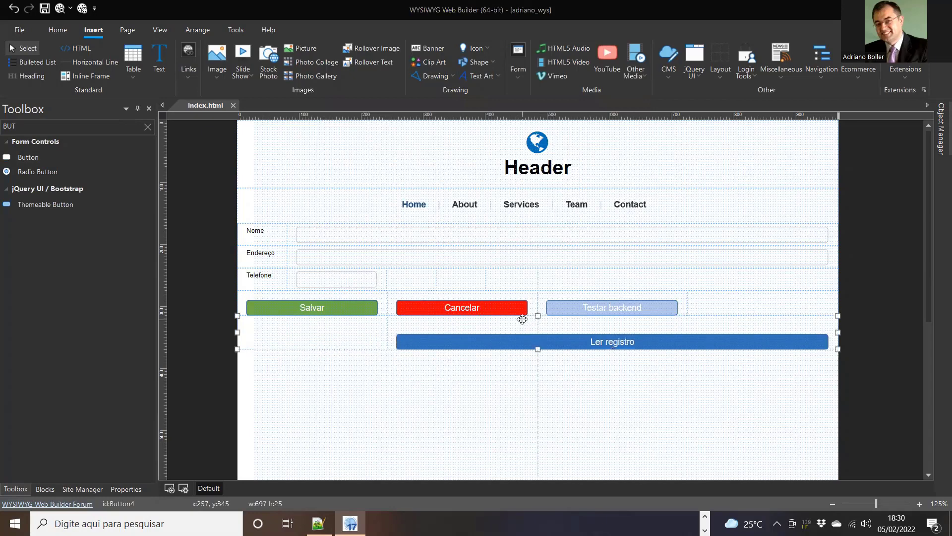
Step: Divide the Ler registro layout grid into four columns sized 2x, 2x, 4x and 4x
{"action": "double_click", "coordinate": [568, 355]}
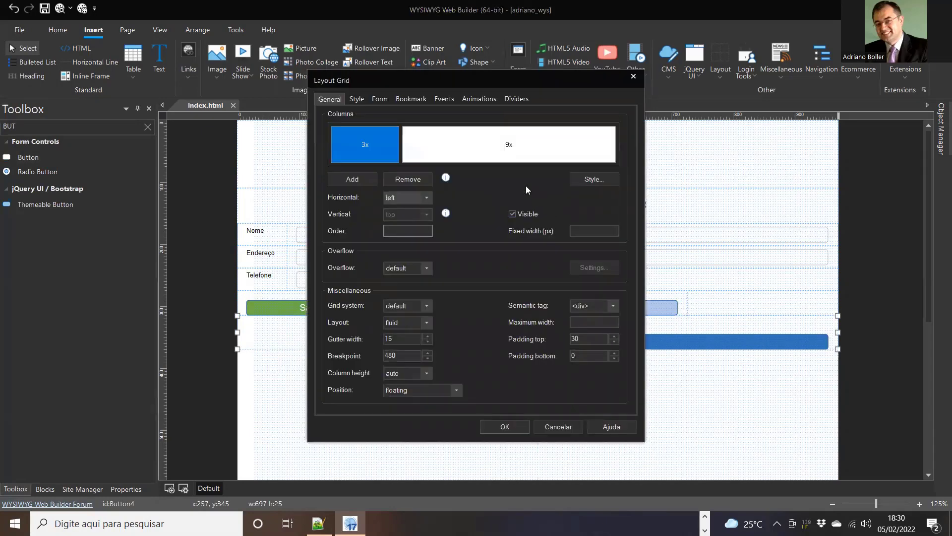
{"action": "left_click_drag", "start_coordinate": [615, 149], "coordinate": [509, 148]}
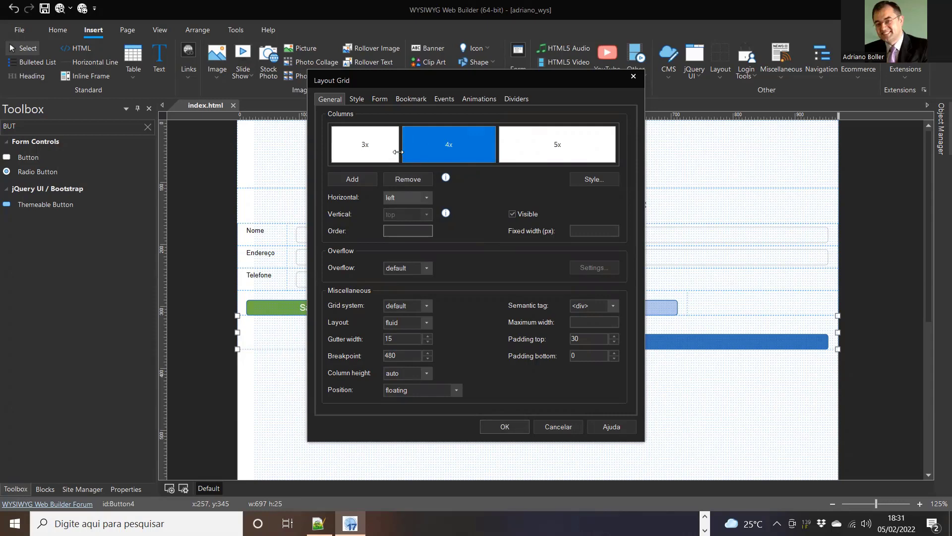
{"action": "left_click_drag", "start_coordinate": [399, 151], "coordinate": [557, 158]}
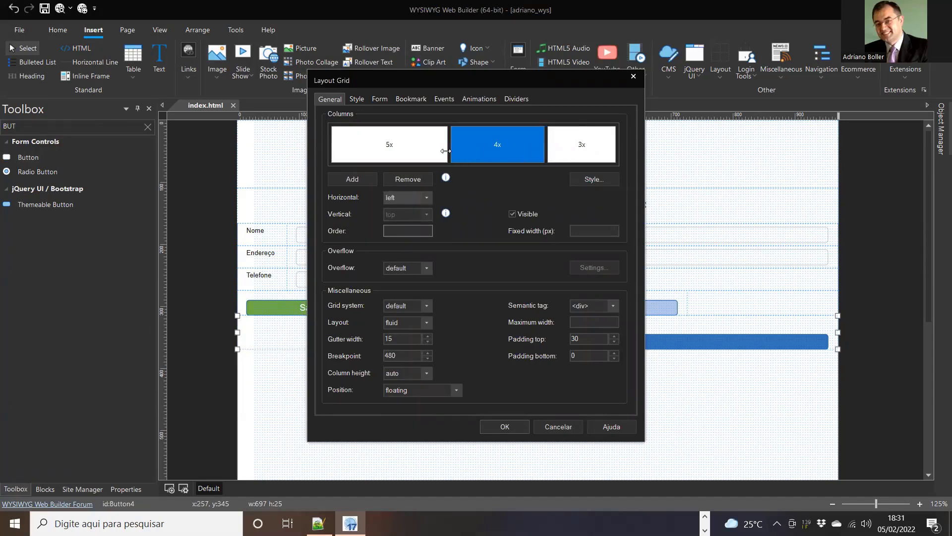
{"action": "left_click", "coordinate": [373, 181]}
{"action": "left_click_drag", "start_coordinate": [447, 151], "coordinate": [401, 148]}
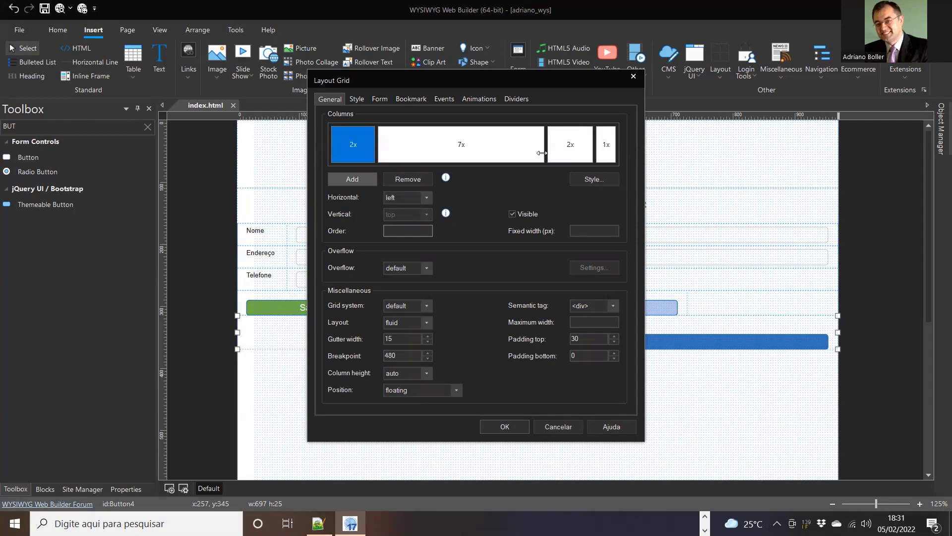
{"action": "left_click_drag", "start_coordinate": [546, 152], "coordinate": [443, 150]}
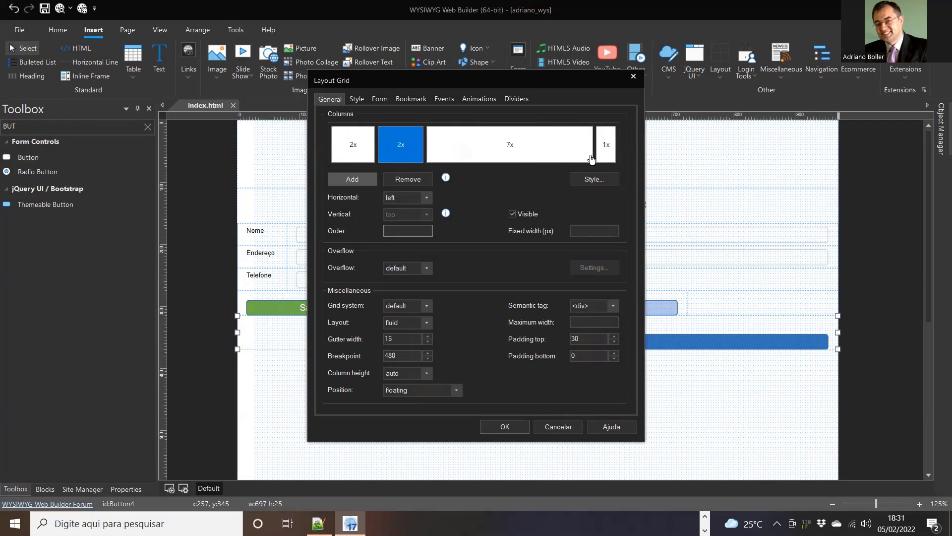
{"action": "left_click_drag", "start_coordinate": [593, 153], "coordinate": [539, 154]}
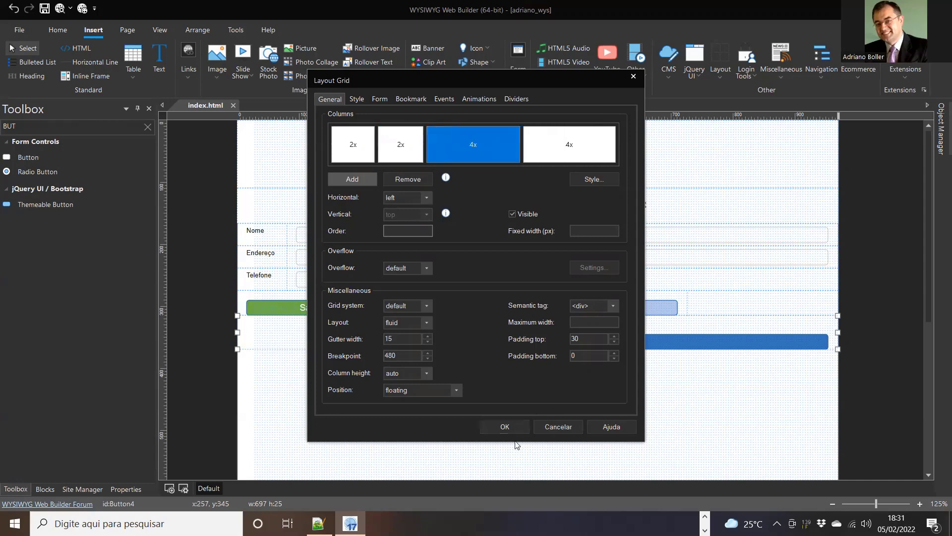
{"action": "left_click", "coordinate": [504, 428]}
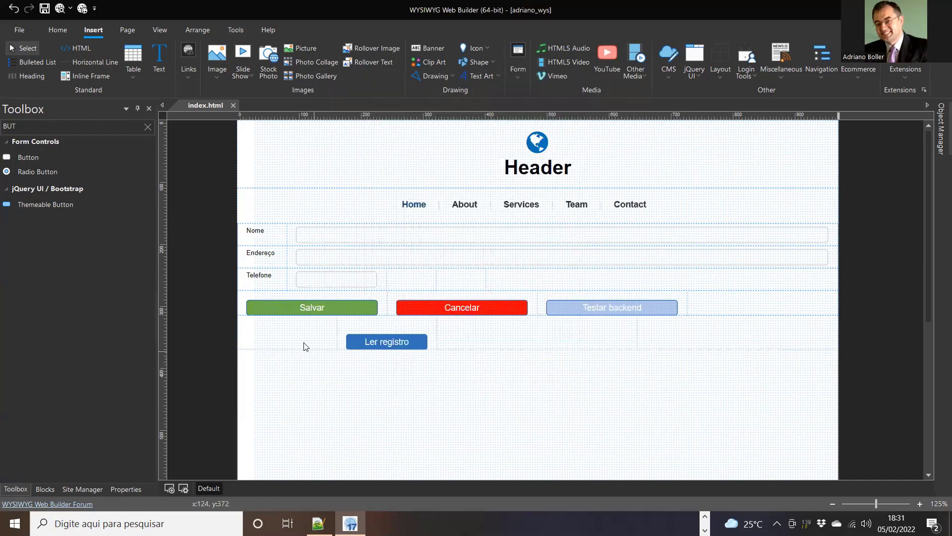
Step: Move the Ler registro button into the grid's third column and narrow that column to match the Salvar button's column
{"action": "left_click_drag", "start_coordinate": [383, 340], "coordinate": [488, 339]}
{"action": "left_click", "coordinate": [614, 388]}
{"action": "left_click", "coordinate": [572, 324]}
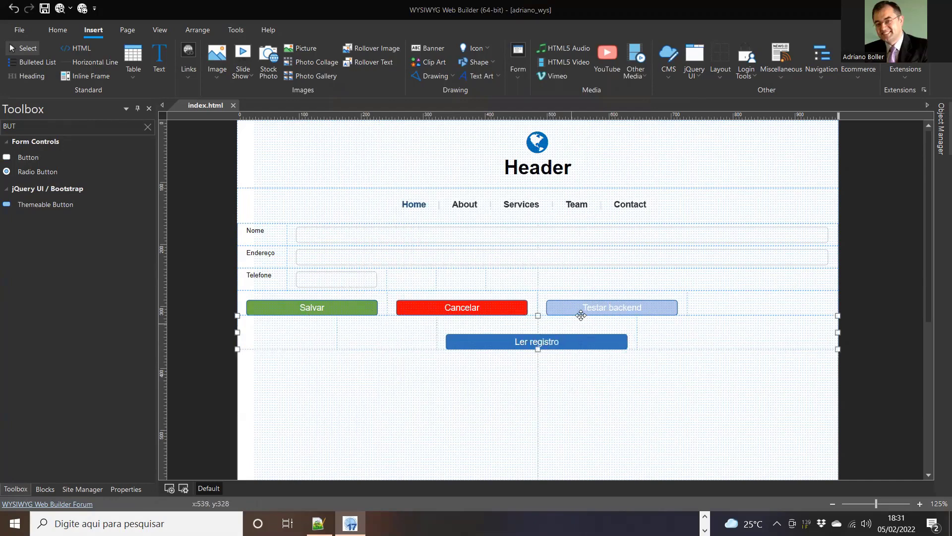
{"action": "double_click", "coordinate": [581, 316]}
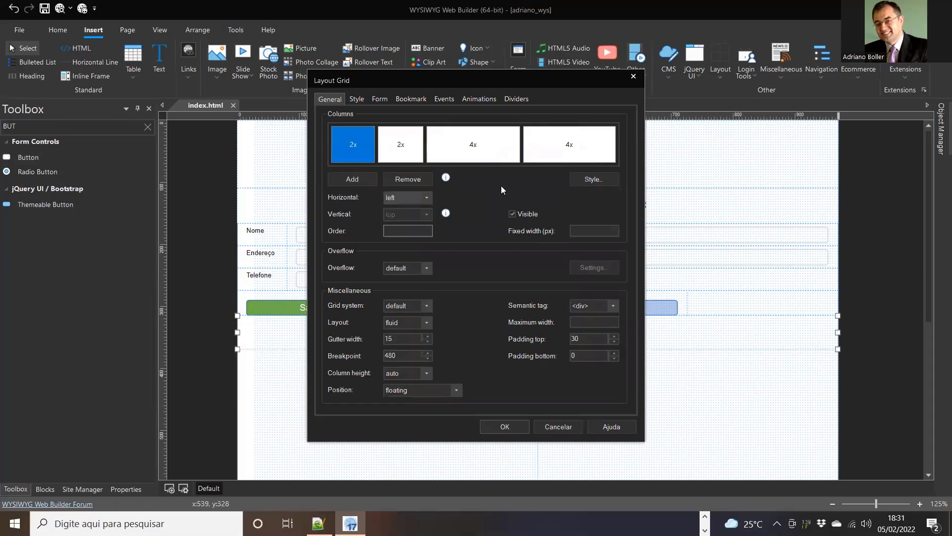
{"action": "left_click", "coordinate": [516, 144]}
{"action": "left_click", "coordinate": [501, 422]}
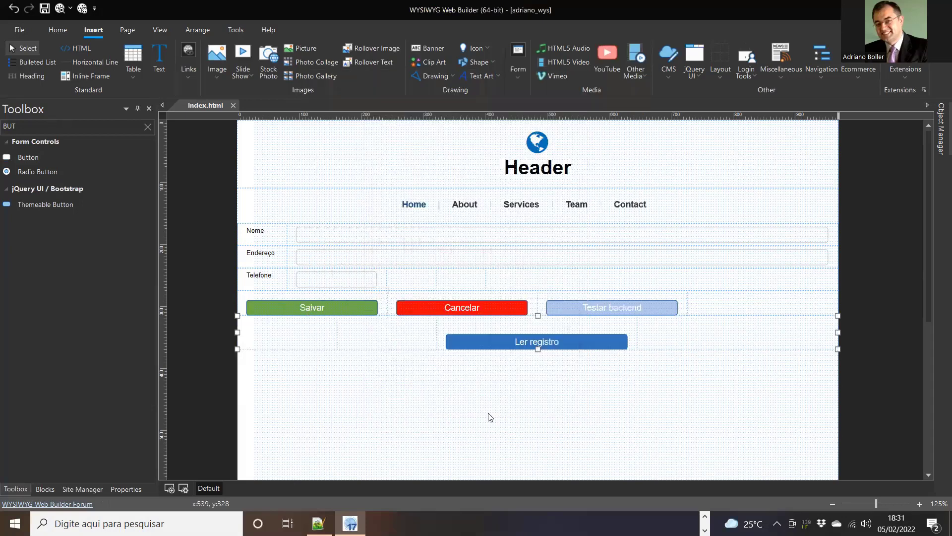
Step: Place a copy of the Nome label in the first column of the Ler registro row
{"action": "left_click", "coordinate": [259, 231]}
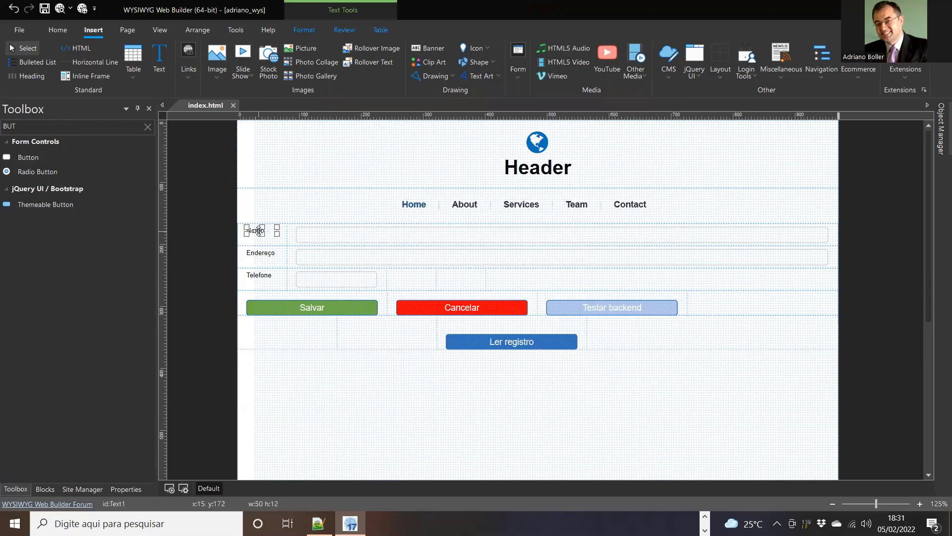
{"action": "left_click", "coordinate": [290, 335]}
{"action": "key", "text": "ctrl+v"}
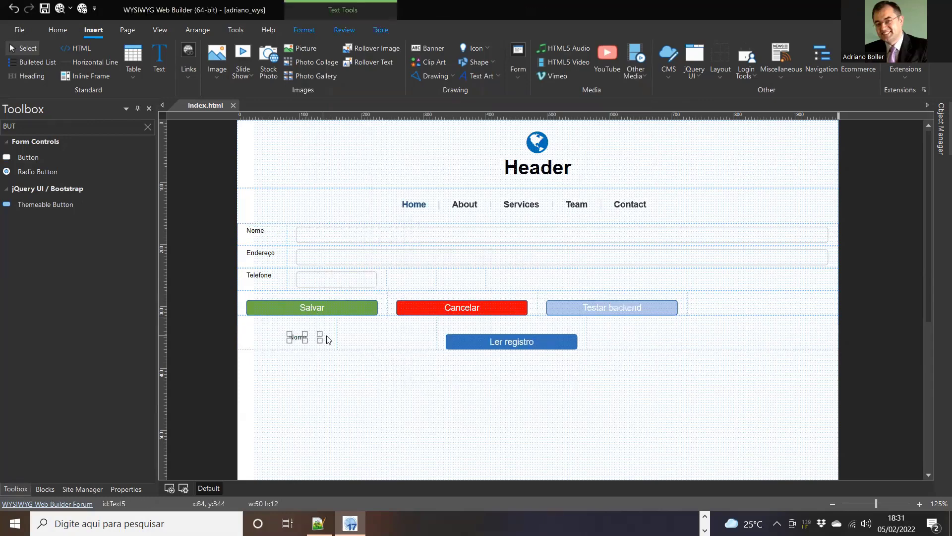
{"action": "left_click", "coordinate": [313, 405]}
{"action": "left_click", "coordinate": [297, 337]}
{"action": "left_click_drag", "start_coordinate": [297, 338], "coordinate": [256, 339]}
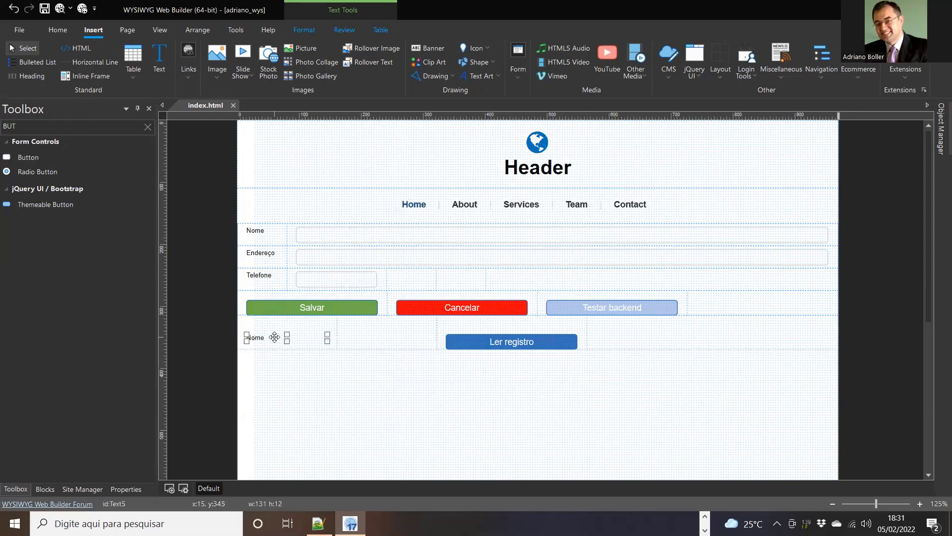
Step: Change the copied label's text to ID
{"action": "double_click", "coordinate": [274, 337]}
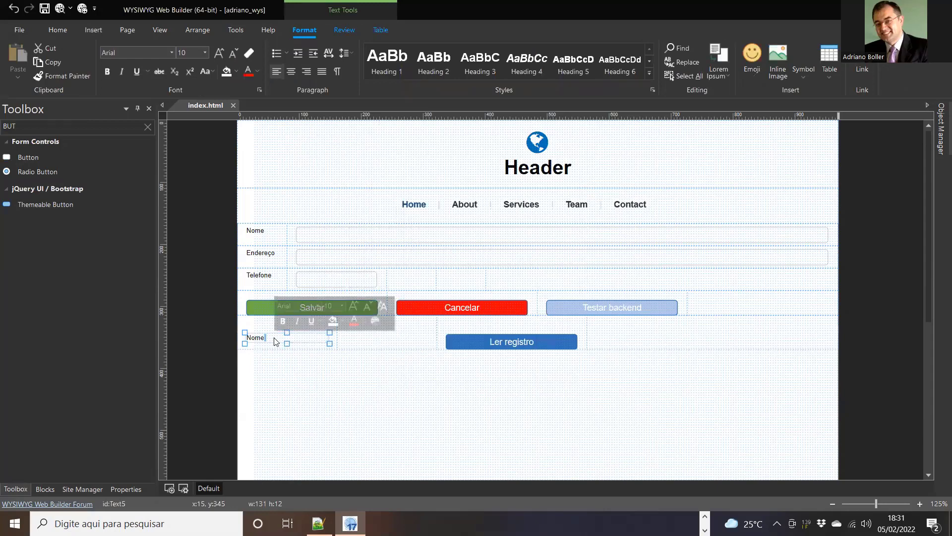
{"action": "double_click", "coordinate": [275, 337]}
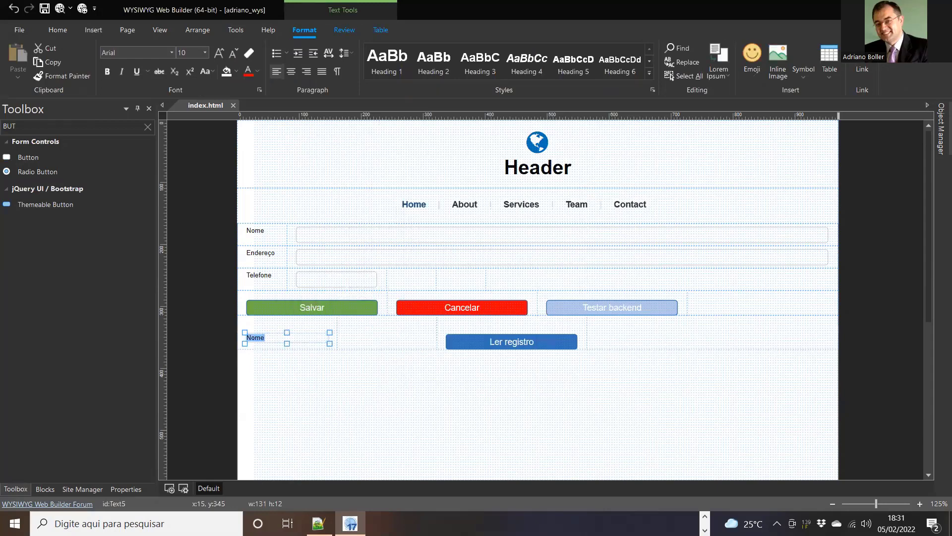
{"action": "type", "text": "ID"}
{"action": "left_click", "coordinate": [295, 426]}
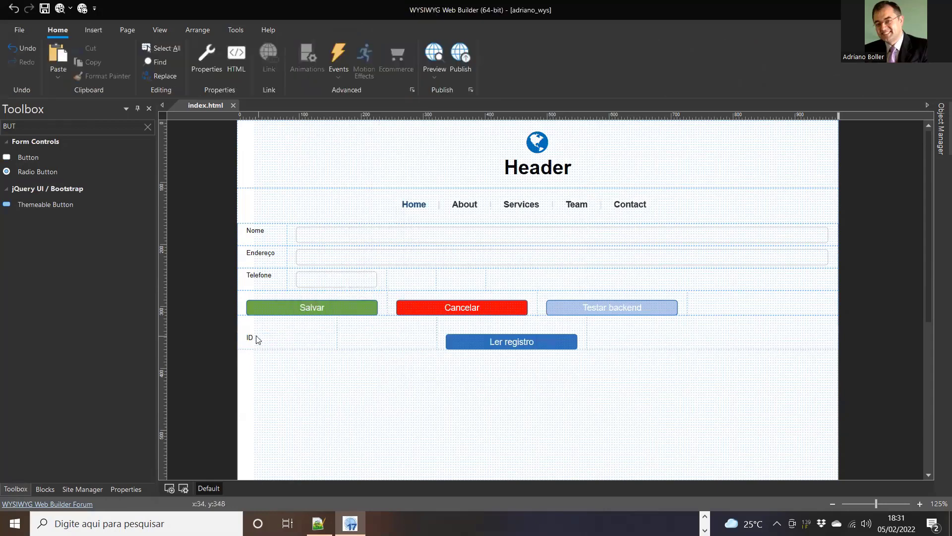
{"action": "left_click", "coordinate": [345, 280]}
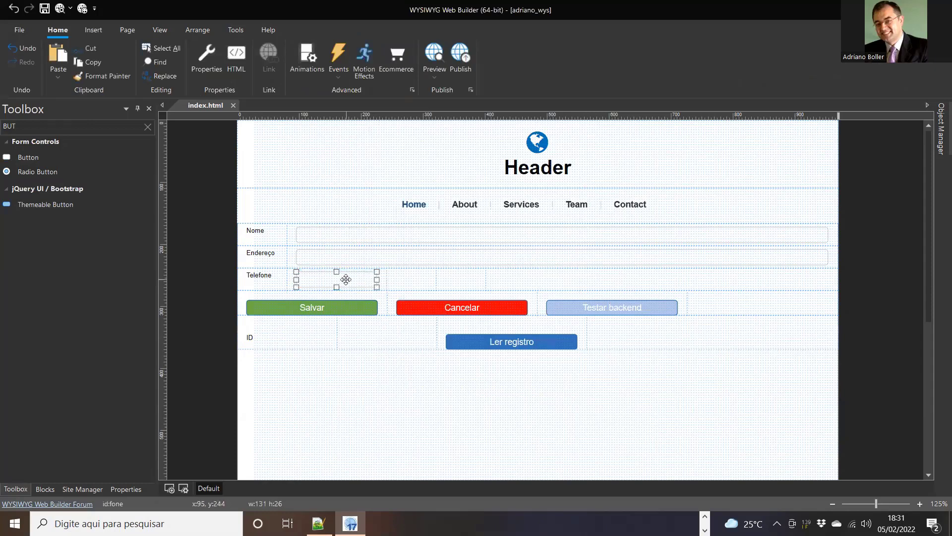
{"action": "double_click", "coordinate": [346, 279]}
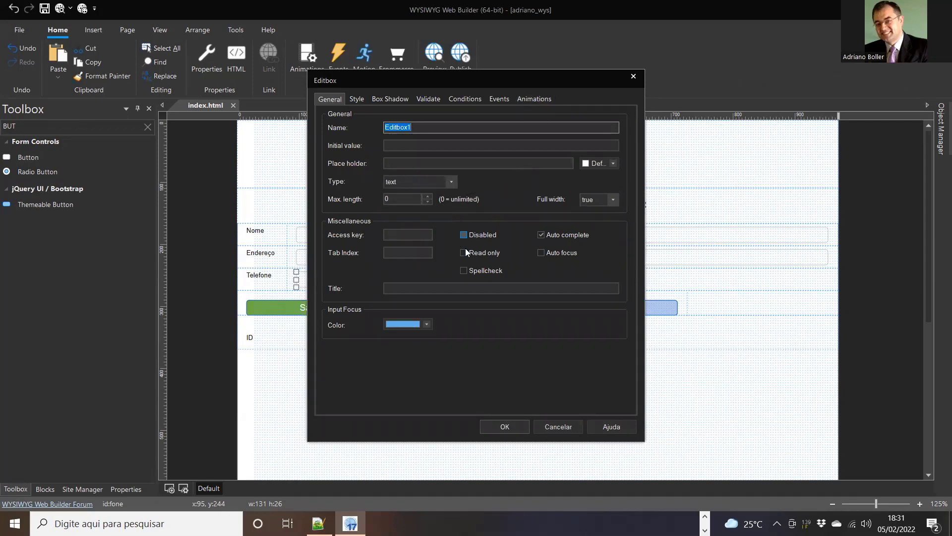
{"action": "left_click", "coordinate": [452, 182]}
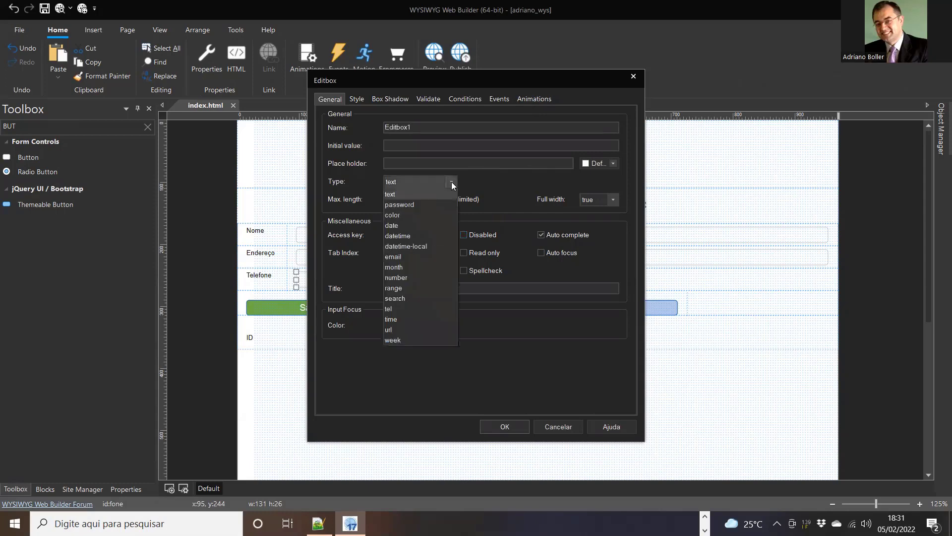
{"action": "left_click", "coordinate": [452, 182]}
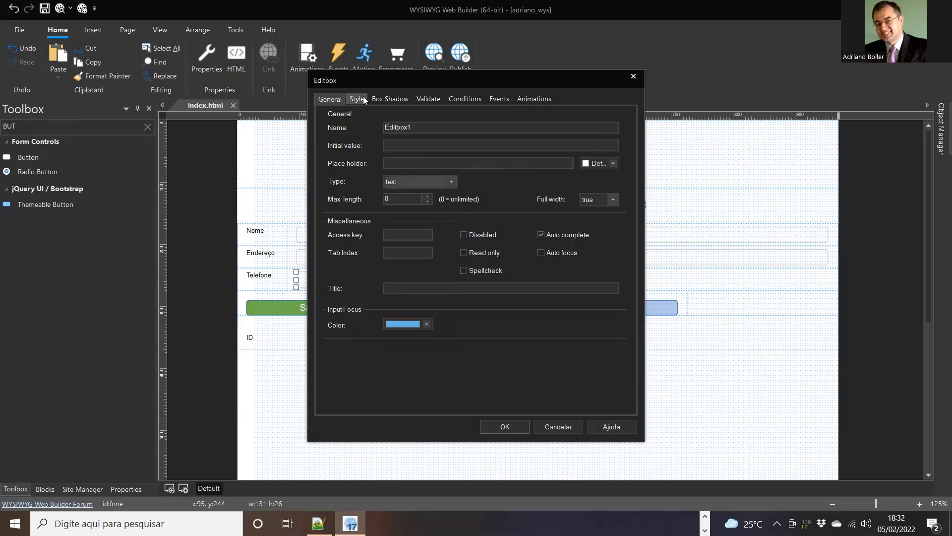
{"action": "left_click", "coordinate": [544, 95]}
{"action": "left_click", "coordinate": [465, 99]}
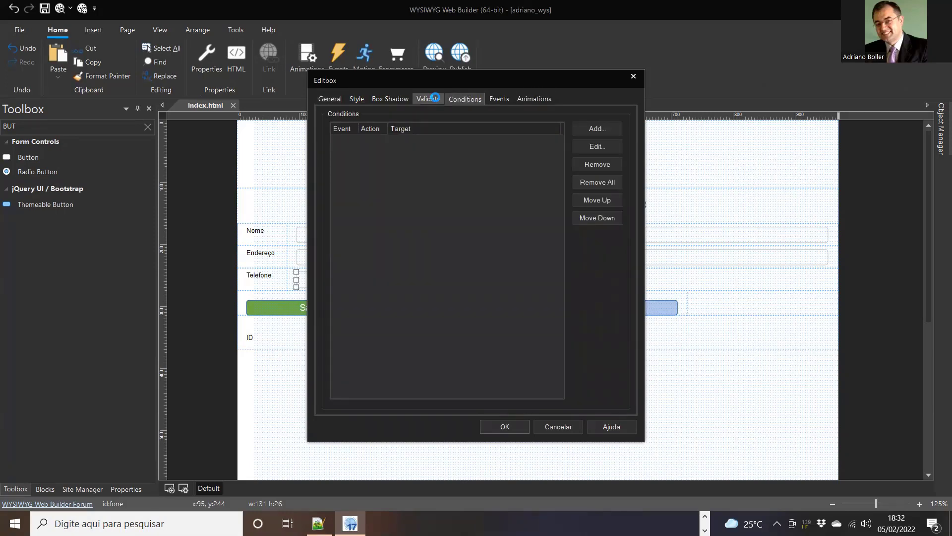
{"action": "left_click", "coordinate": [435, 98]}
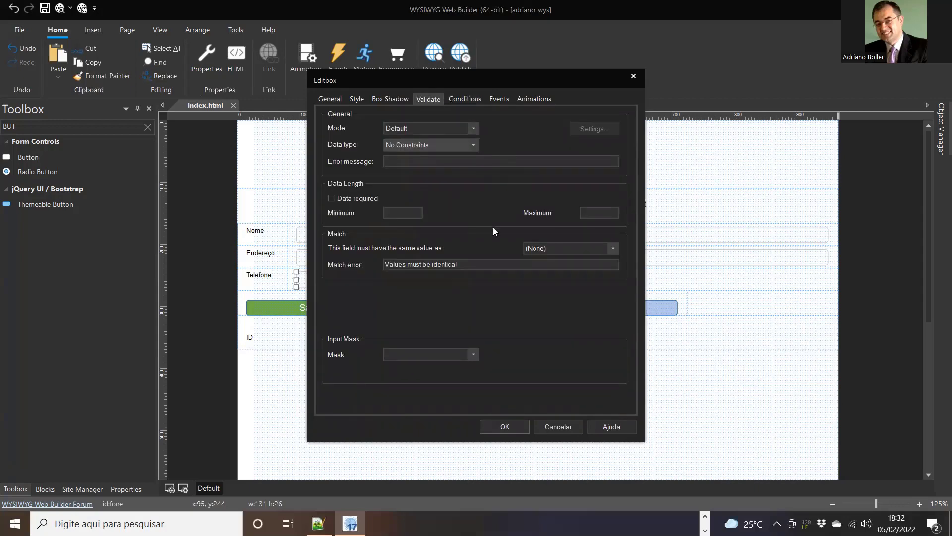
{"action": "left_click", "coordinate": [474, 355]}
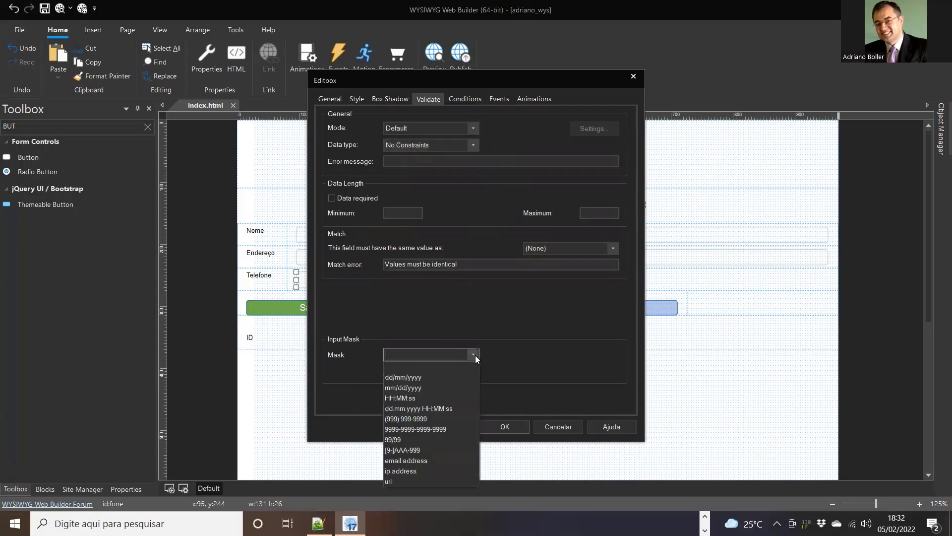
{"action": "left_click", "coordinate": [475, 356]}
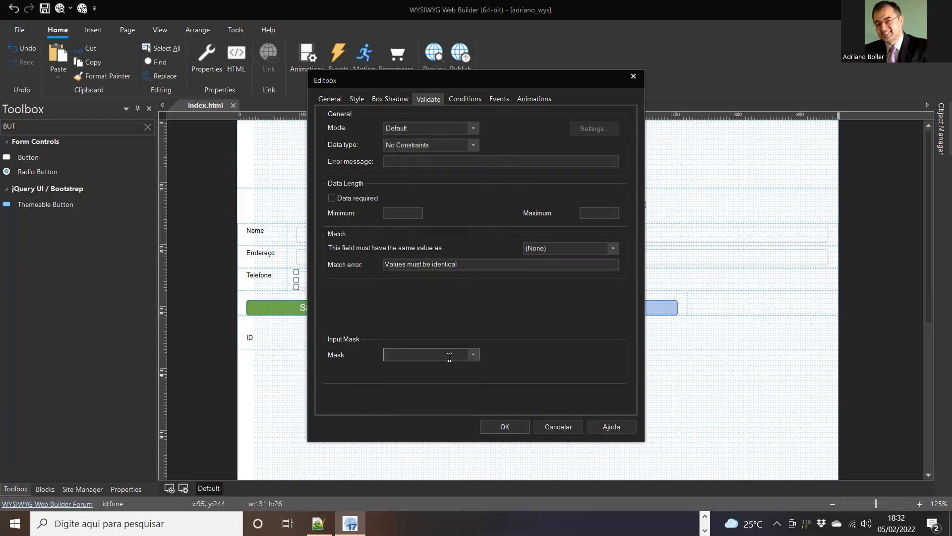
{"action": "type", "text": "999.999"}
{"action": "key", "text": "BackSpace"}
{"action": "key", "text": "BackSpace"}
{"action": "key", "text": "BackSpace"}
{"action": "key", "text": "BackSpace"}
{"action": "key", "text": "BackSpace"}
{"action": "key", "text": "BackSpace"}
{"action": "key", "text": "BackSpace"}
{"action": "left_click", "coordinate": [555, 427]}
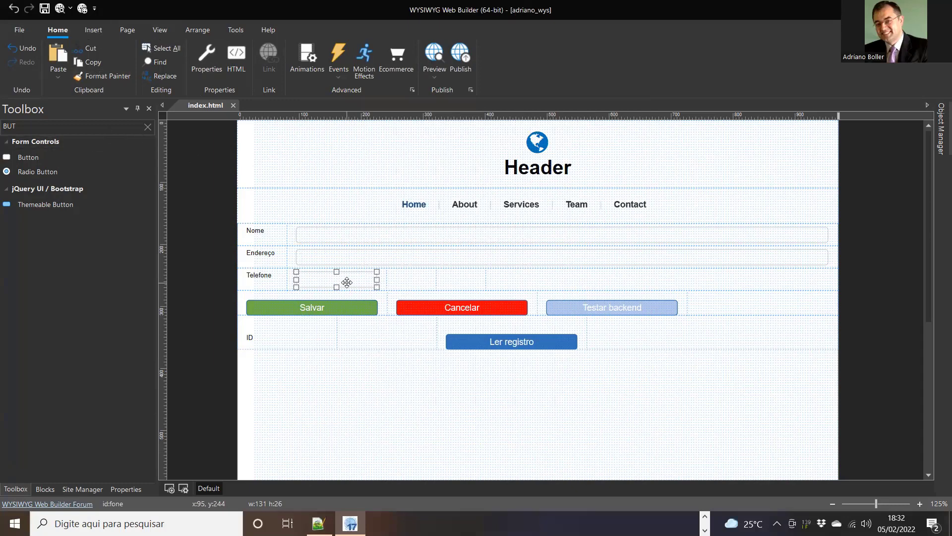
Step: Place a copy of the Telefone edit box in the Ler registro row's second column and set its type to number
{"action": "key", "text": "ctrl+v"}
{"action": "left_click_drag", "start_coordinate": [395, 335], "coordinate": [371, 346]}
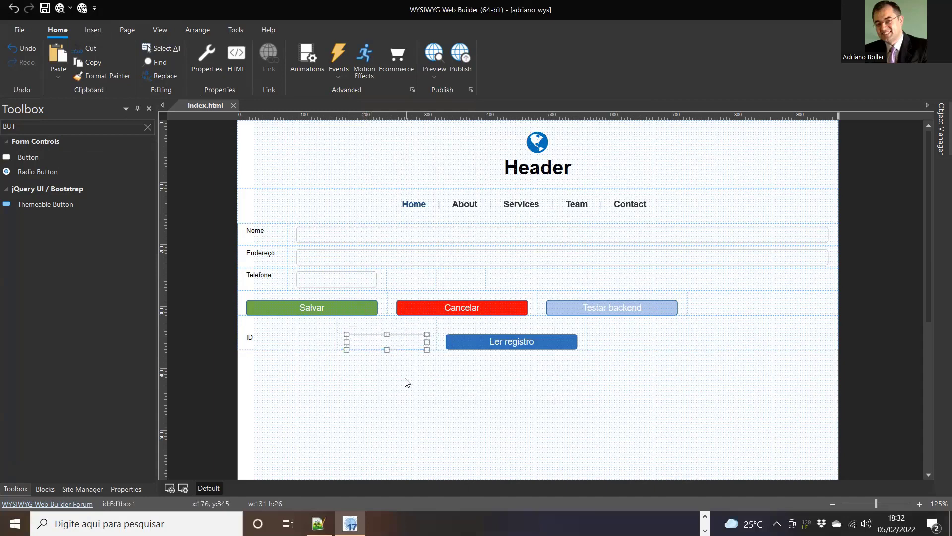
{"action": "double_click", "coordinate": [375, 342]}
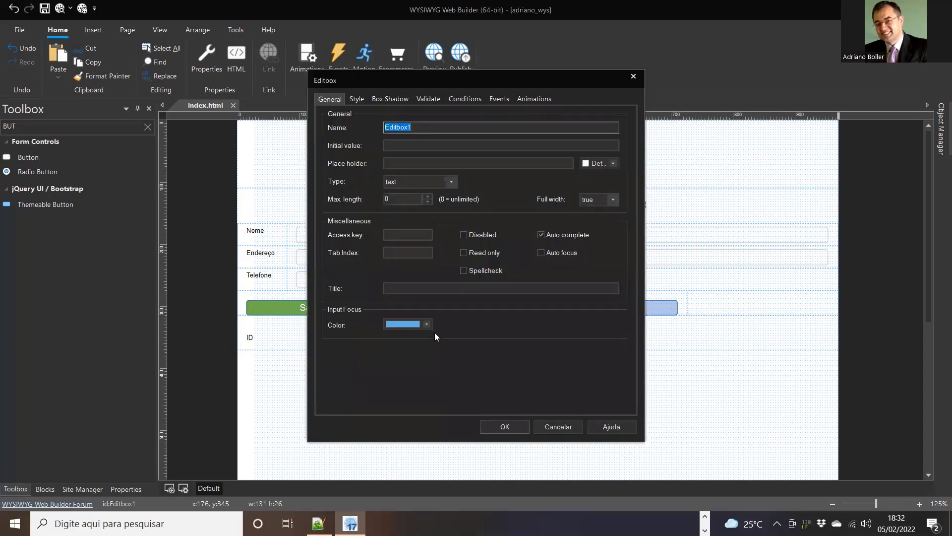
{"action": "left_click", "coordinate": [452, 181]}
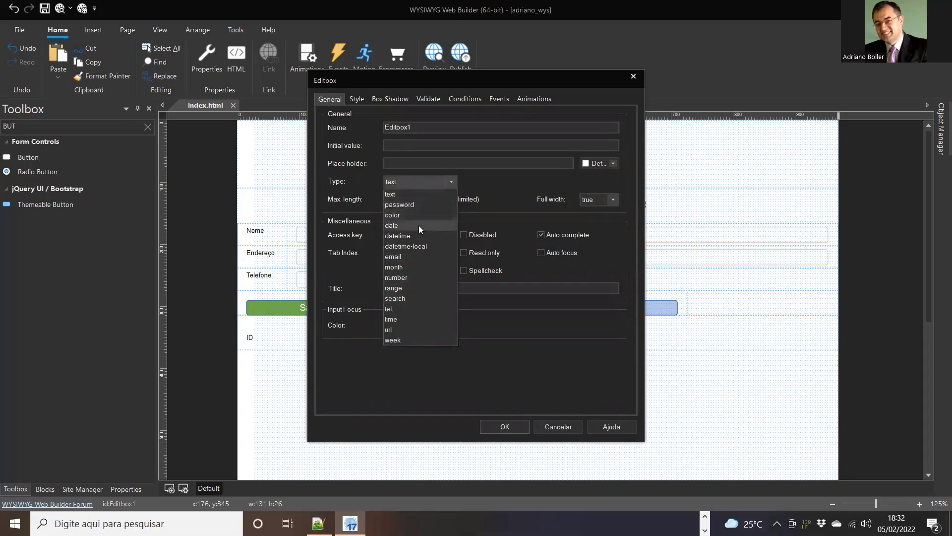
{"action": "left_click", "coordinate": [423, 278]}
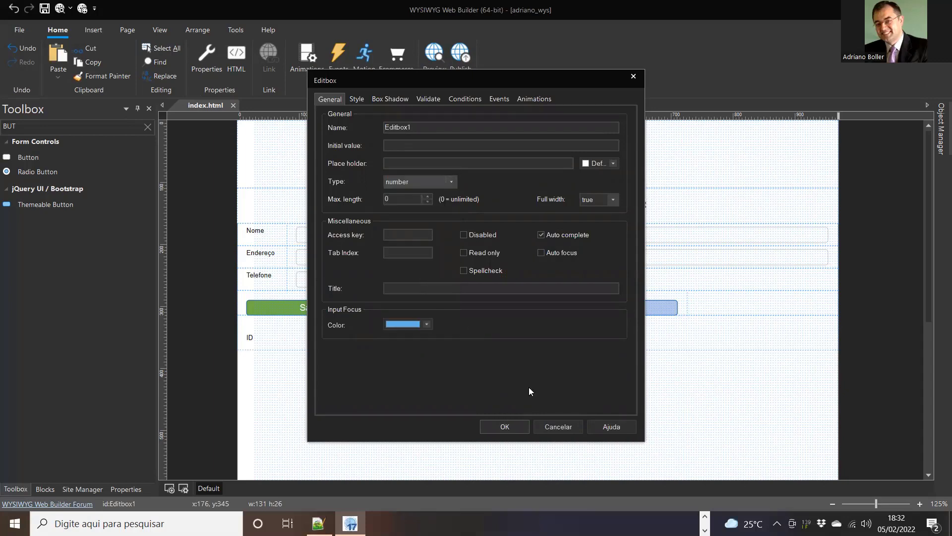
{"action": "left_click", "coordinate": [511, 426]}
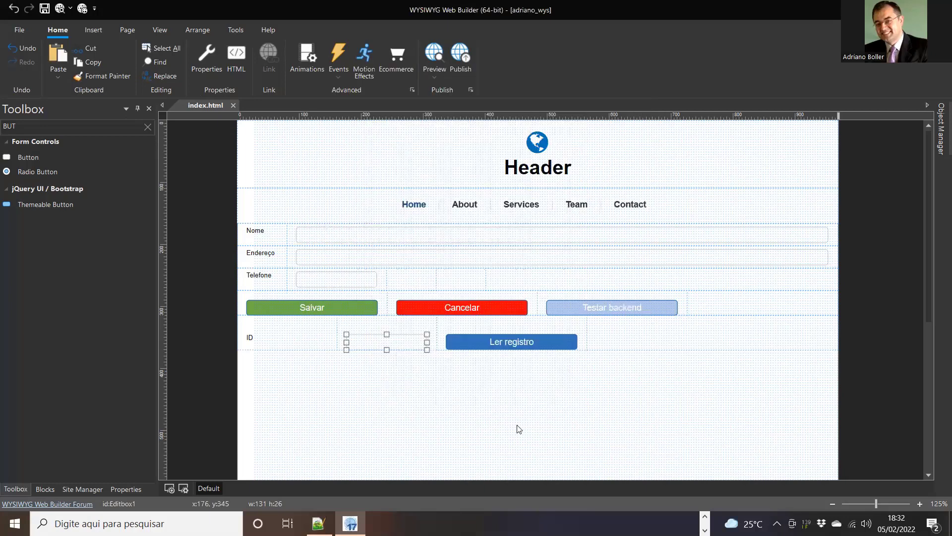
Step: Rename the ID of the edit box beside the Ler registro button to id
{"action": "left_click", "coordinate": [392, 342]}
{"action": "right_click", "coordinate": [390, 341]}
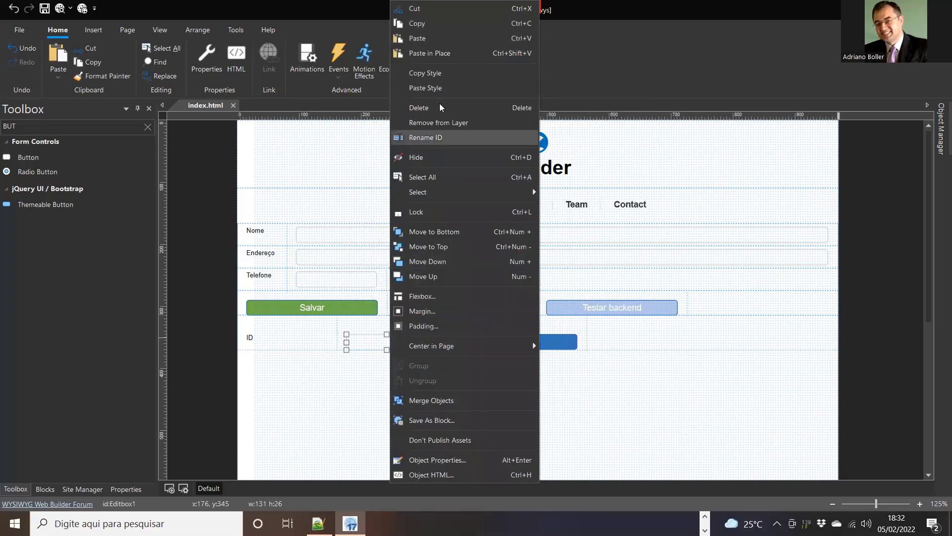
{"action": "left_click", "coordinate": [444, 134]}
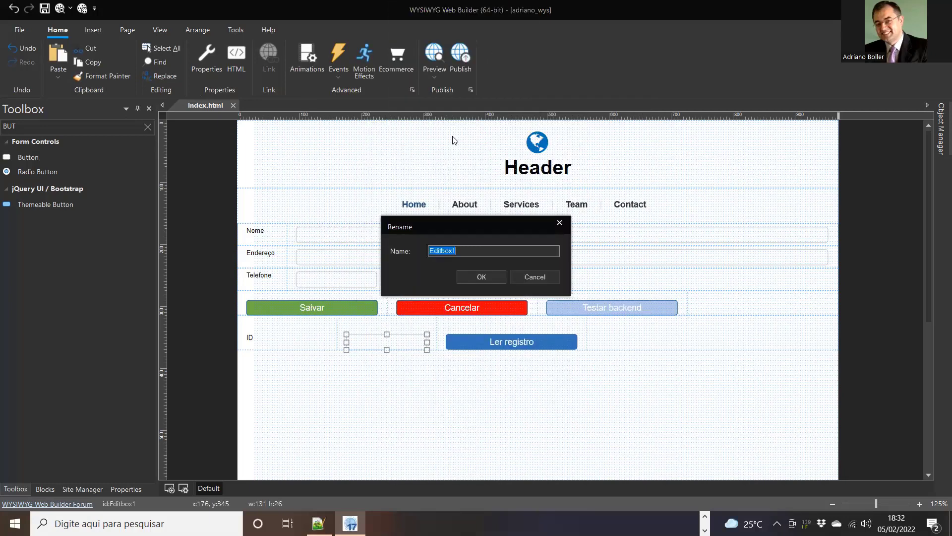
{"action": "type", "text": "id"}
{"action": "key", "text": "Return"}
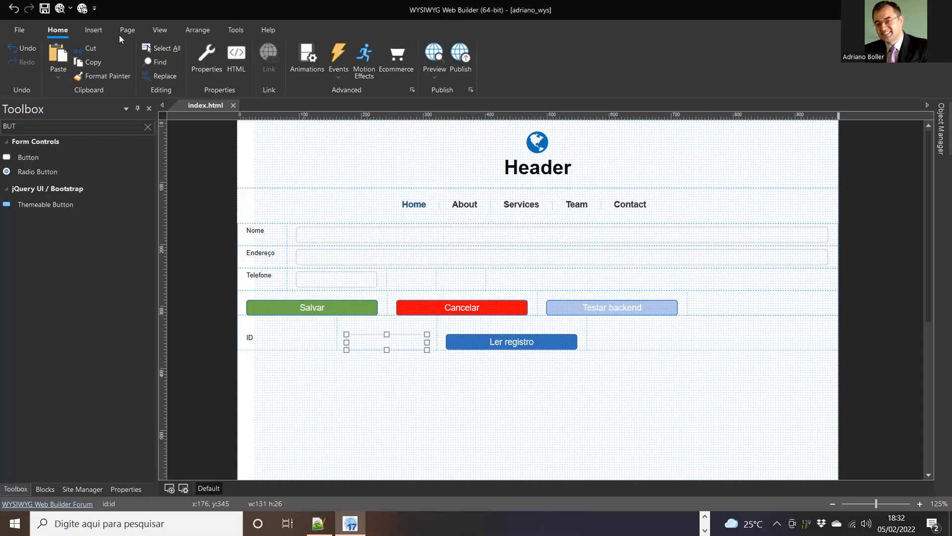
Step: Add an onclick event to the Ler registro button with the action run javascript
{"action": "left_click", "coordinate": [529, 342]}
{"action": "double_click", "coordinate": [529, 341]}
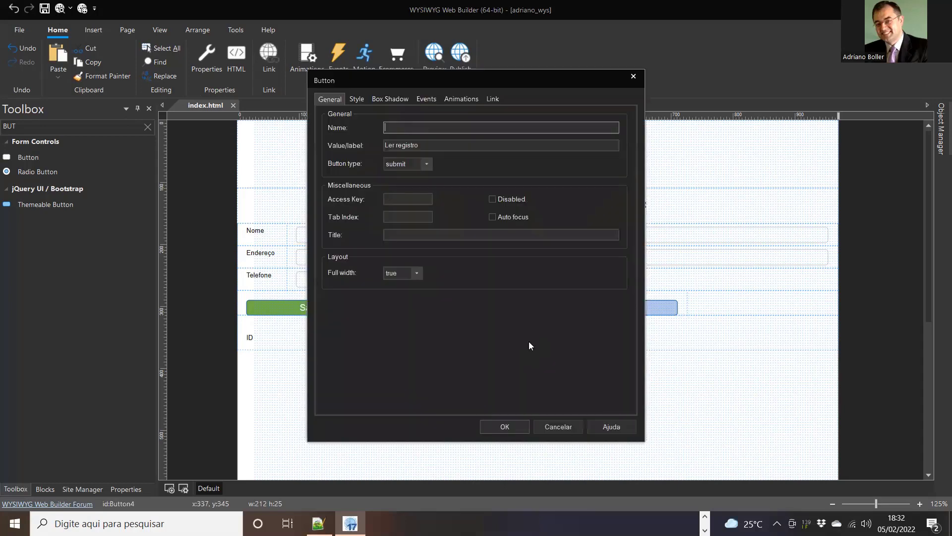
{"action": "left_click", "coordinate": [430, 99]}
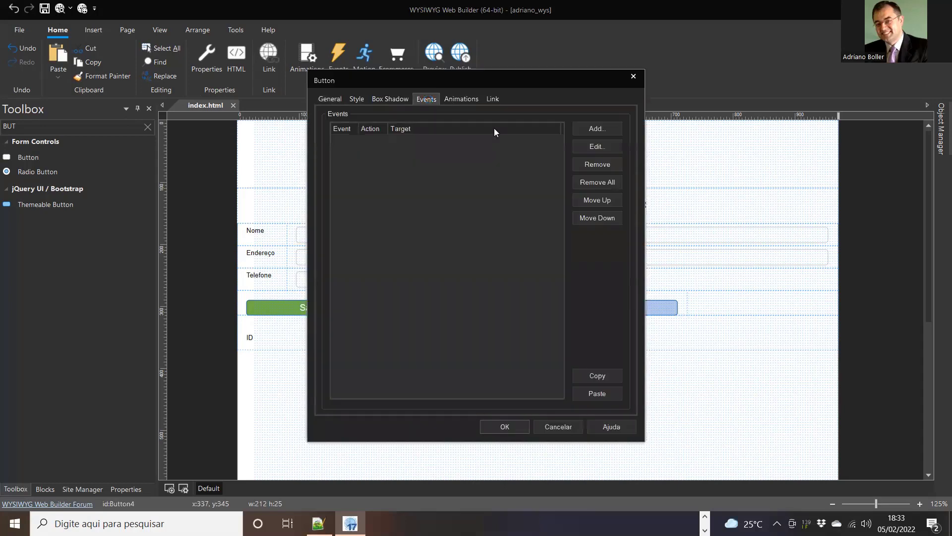
{"action": "left_click", "coordinate": [600, 131]}
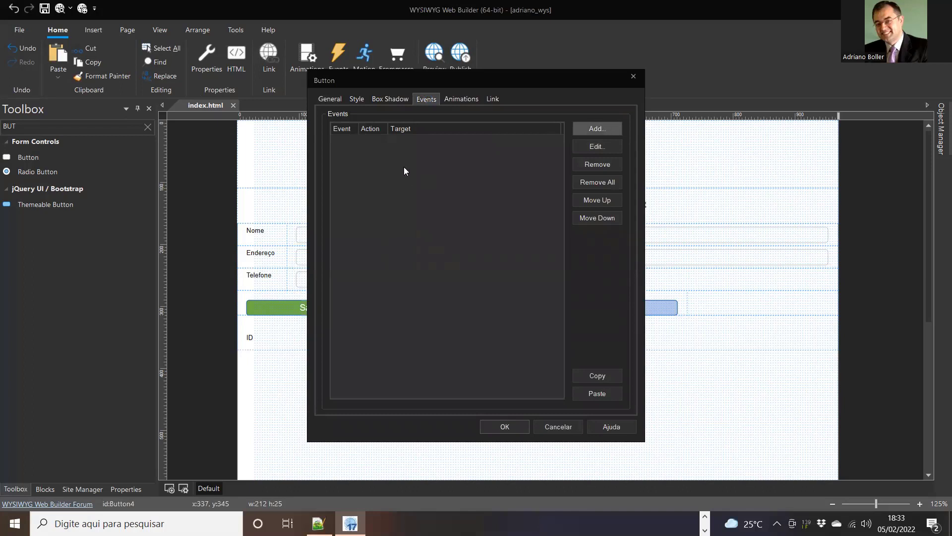
{"action": "left_click", "coordinate": [604, 128]}
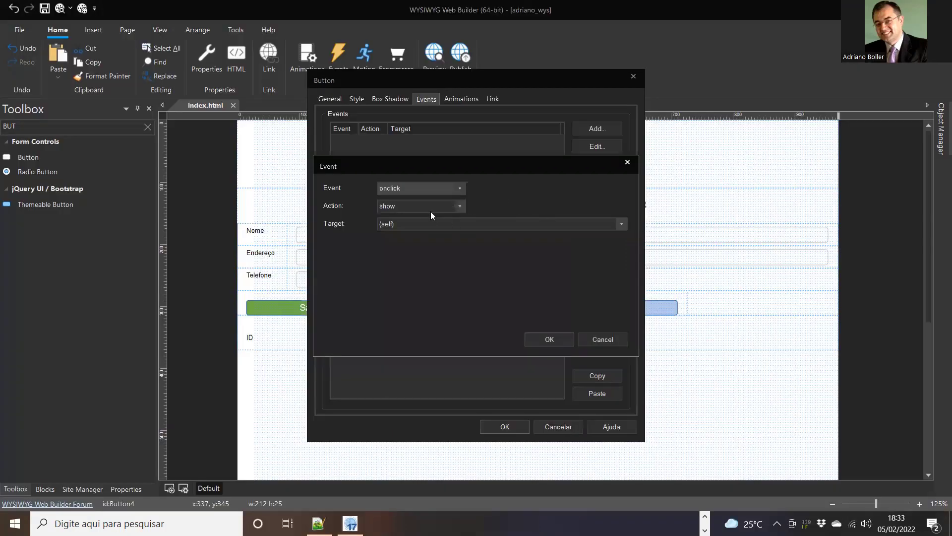
{"action": "left_click", "coordinate": [431, 210]}
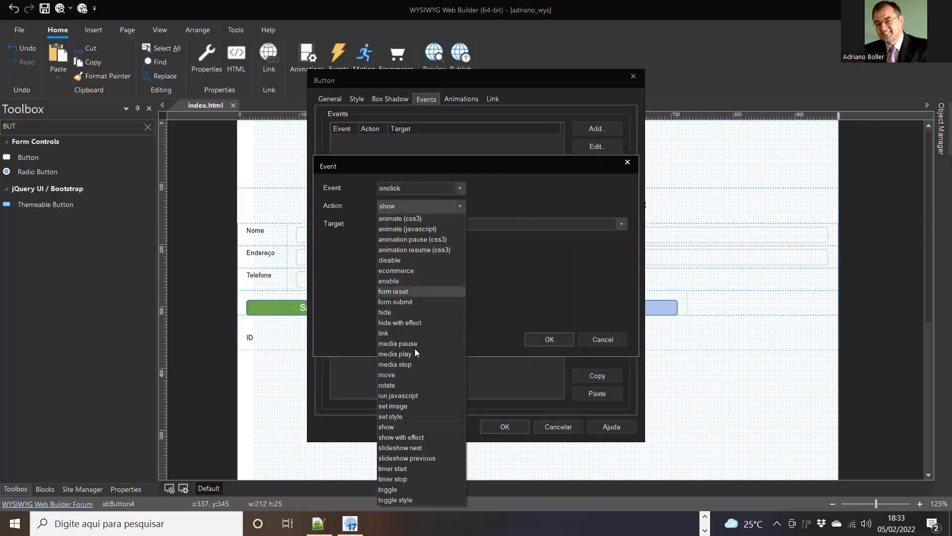
{"action": "left_click", "coordinate": [429, 397]}
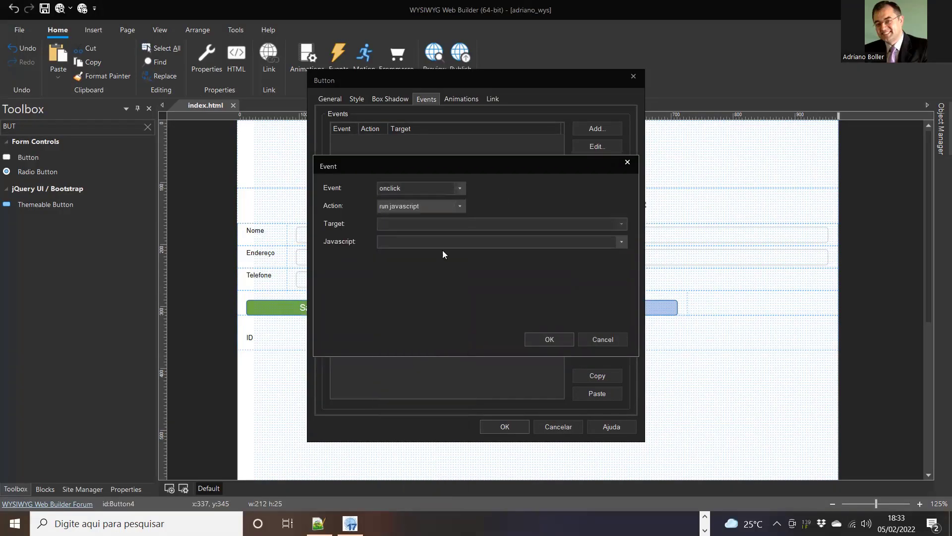
Step: Set the event's JavaScript to rot_ler(999999); and apply the button's properties
{"action": "left_click", "coordinate": [444, 241]}
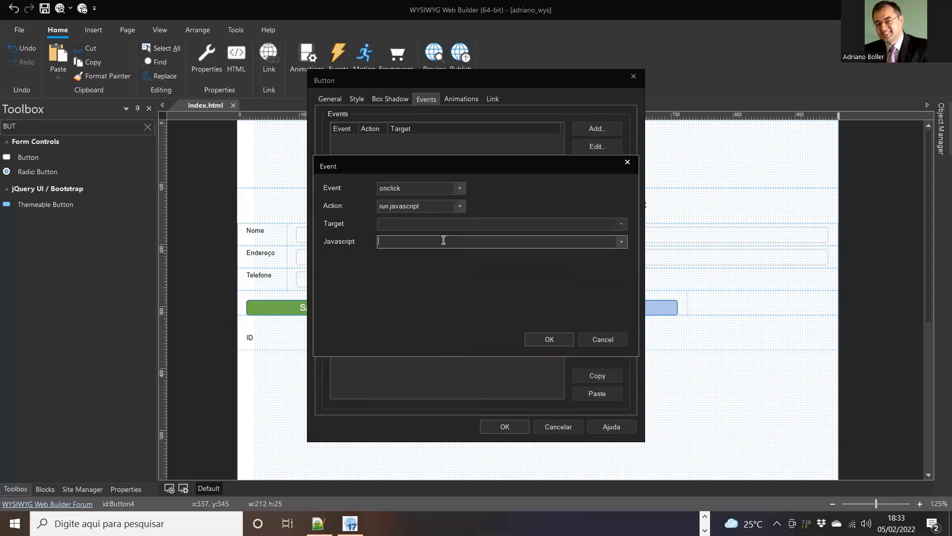
{"action": "type", "text": "rot_ler("}
{"action": "key", "text": "BackSpace"}
{"action": "type", "text": "999999);"}
{"action": "left_click", "coordinate": [544, 343]}
{"action": "left_click", "coordinate": [514, 422]}
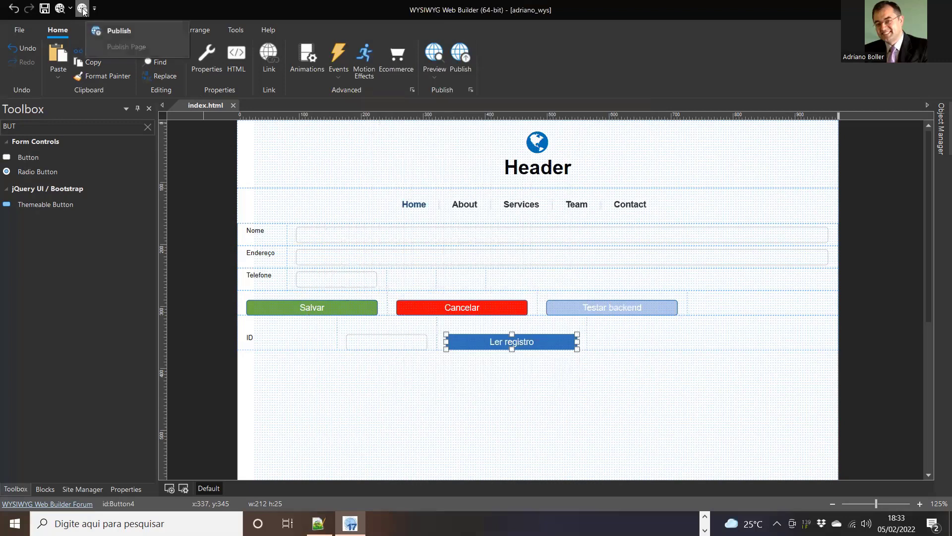
Step: Publish the entire web site with all files to the i9erp location
{"action": "key", "text": "ctrl+F5"}
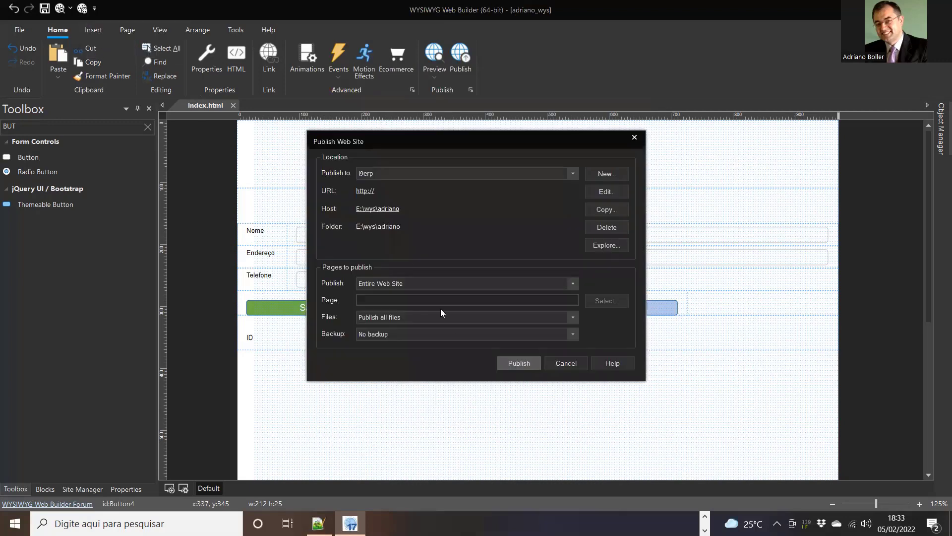
{"action": "left_click", "coordinate": [518, 363]}
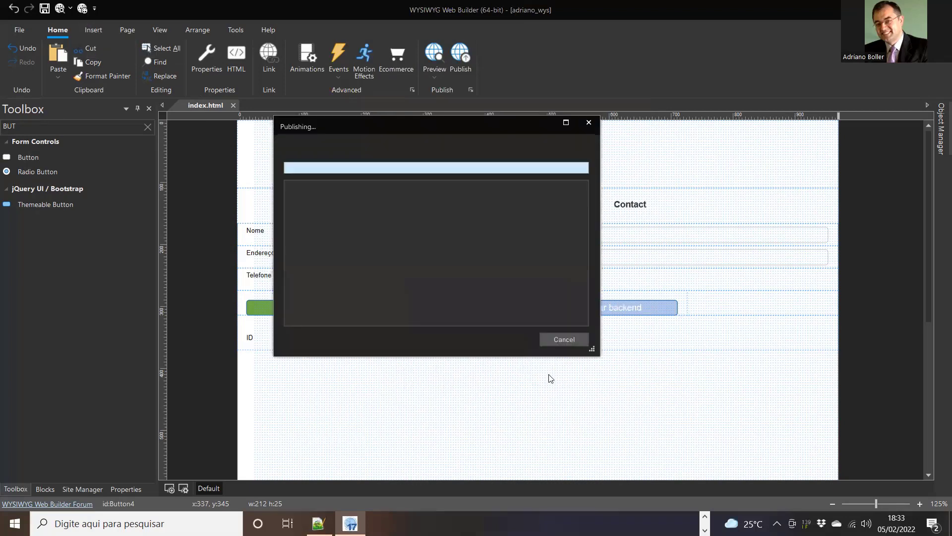
{"action": "left_click", "coordinate": [564, 342]}
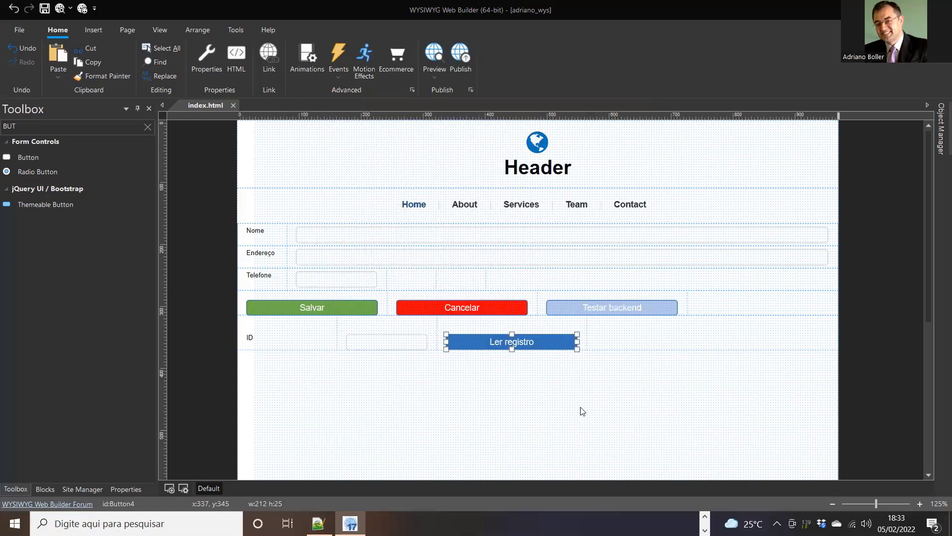
Step: Switch to the WYS - geração HTML project maintenance window for adriano_wys
{"action": "key", "text": "alt+Tab"}
{"action": "key", "text": "alt+Tab"}
{"action": "key", "text": "alt+Tab"}
{"action": "key", "text": "alt+Tab"}
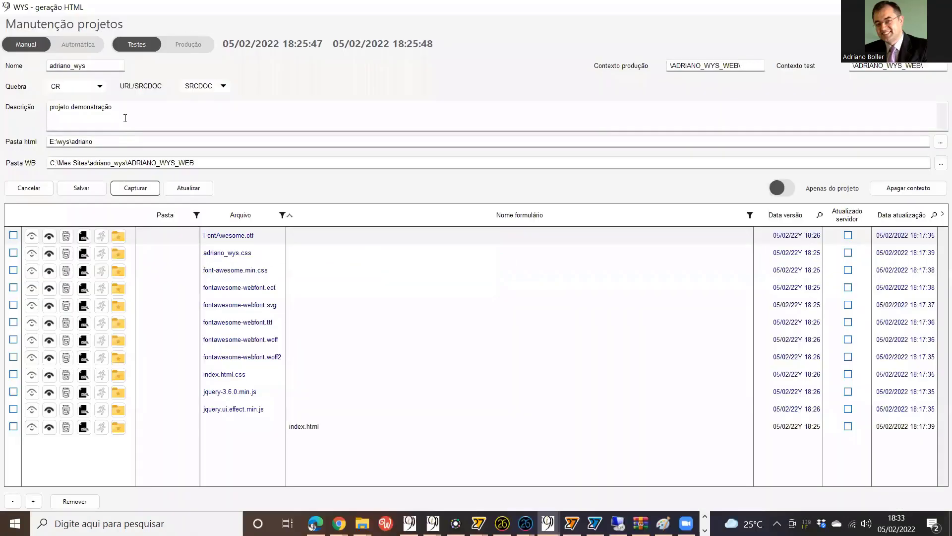
Step: Capture the published files of the adriano_wys project and switch to WEBDEV
{"action": "left_click", "coordinate": [145, 194]}
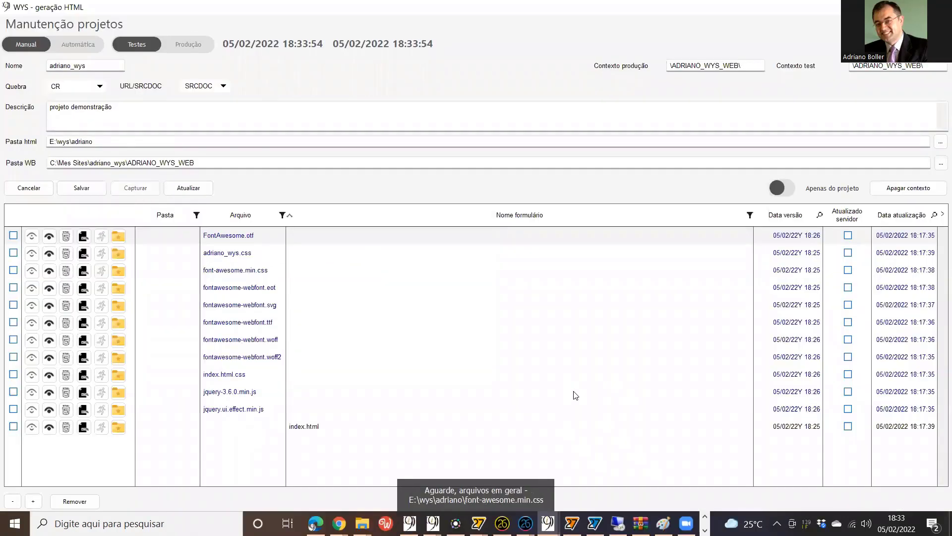
{"action": "key", "text": "alt+Tab"}
{"action": "key", "text": "alt+Tab"}
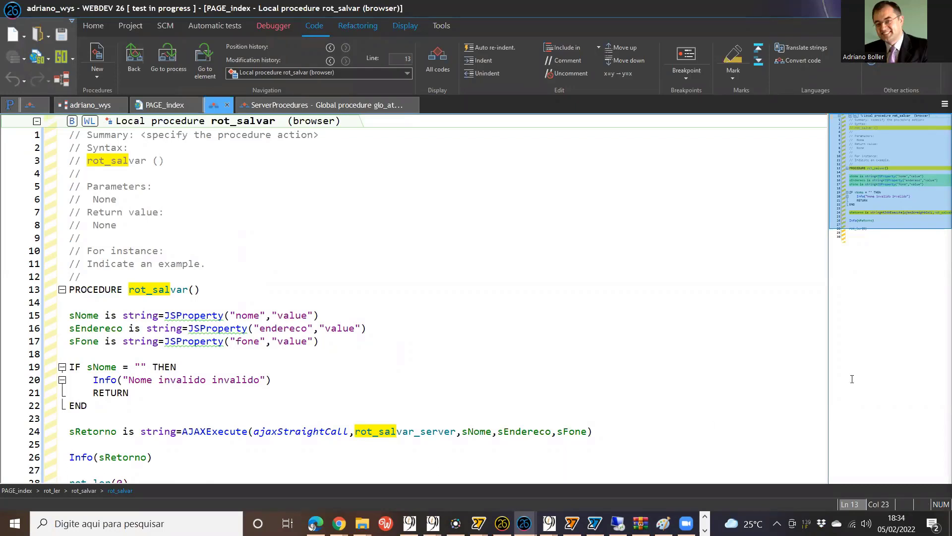
Step: Open the rot_ler browser procedure and add an IF codigo = "999999" THEN block above the variable declarations
{"action": "key", "text": "F2"}
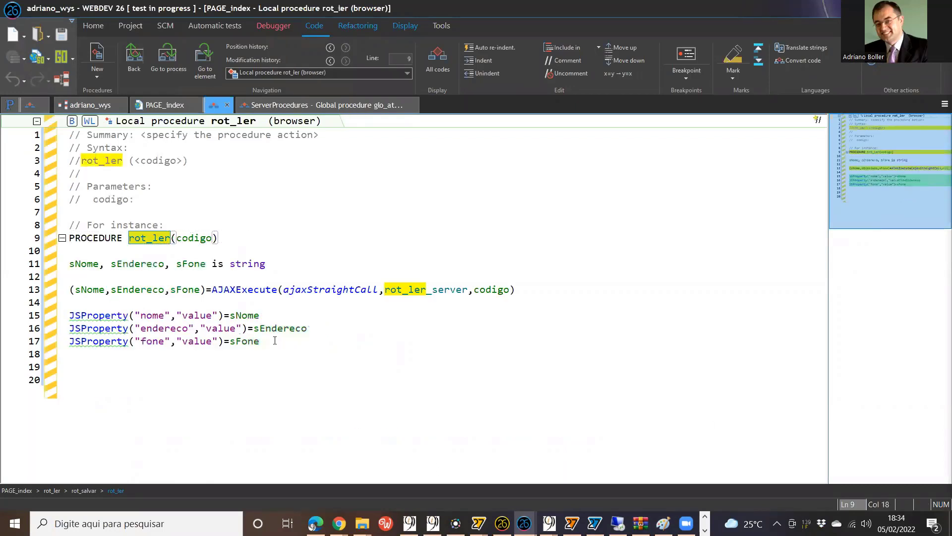
{"action": "left_click", "coordinate": [268, 239]}
{"action": "key", "text": "Return"}
{"action": "key", "text": "Return"}
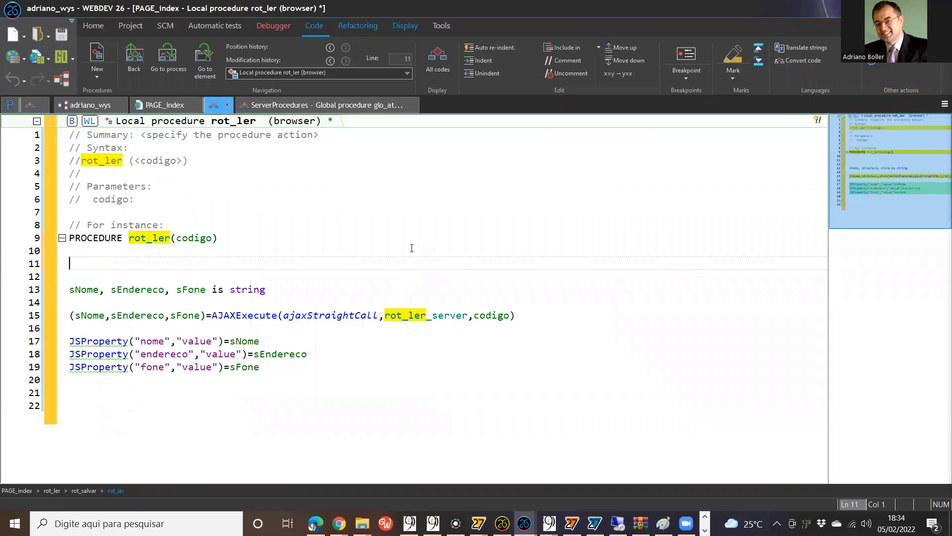
{"action": "type", "text": "IF codigo = "}
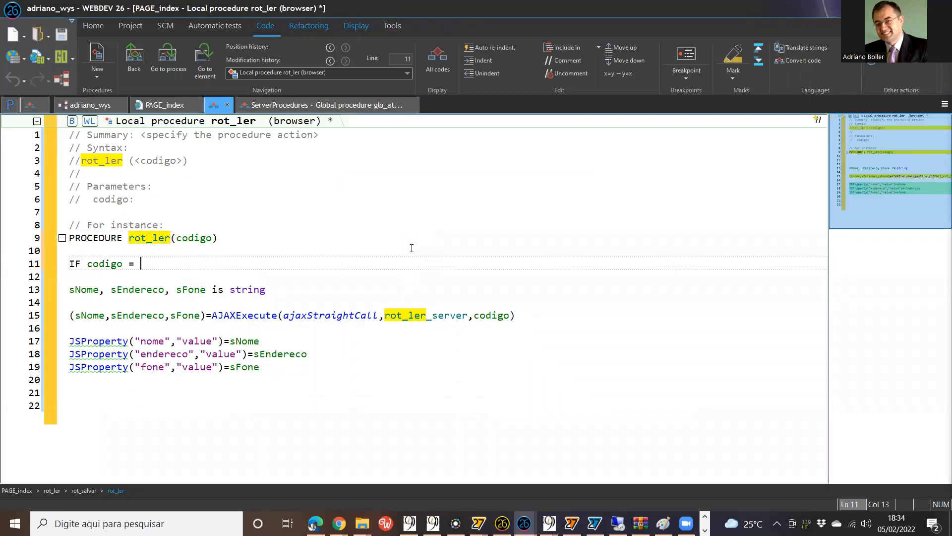
{"action": "type", "text": "\"999999"}
{"action": "key", "text": "Right"}
{"action": "key", "text": "Return"}
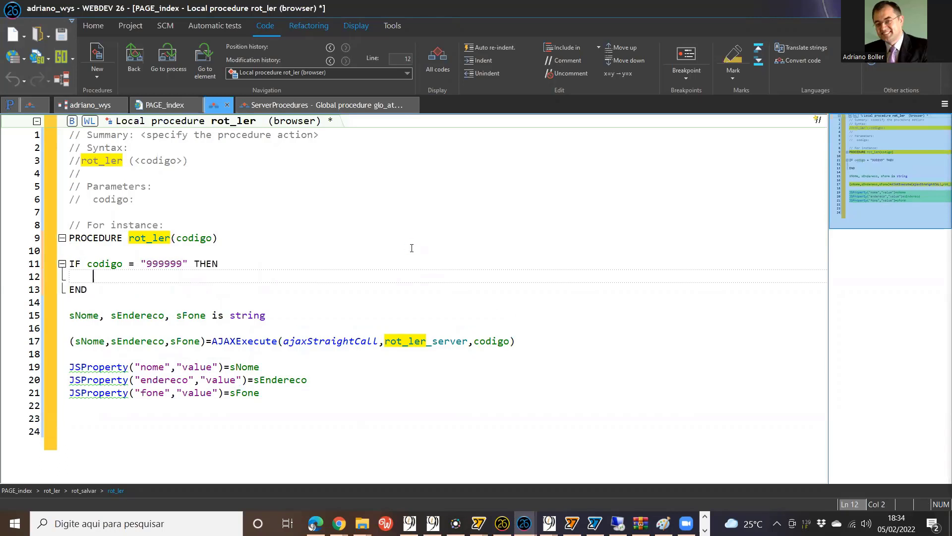
Step: Inside the IF block, assign codigo the value of JSProperty("id","value")
{"action": "type", "text": "codigo=jspro"}
{"action": "key", "text": "Return"}
{"action": "type", "text": "\"id\""}
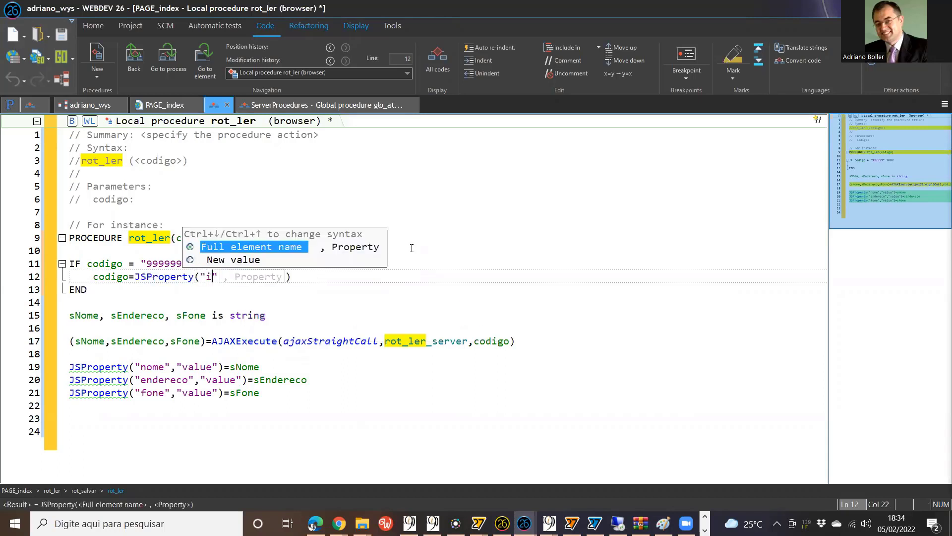
{"action": "key", "text": "Tab"}
{"action": "type", "text": ","}
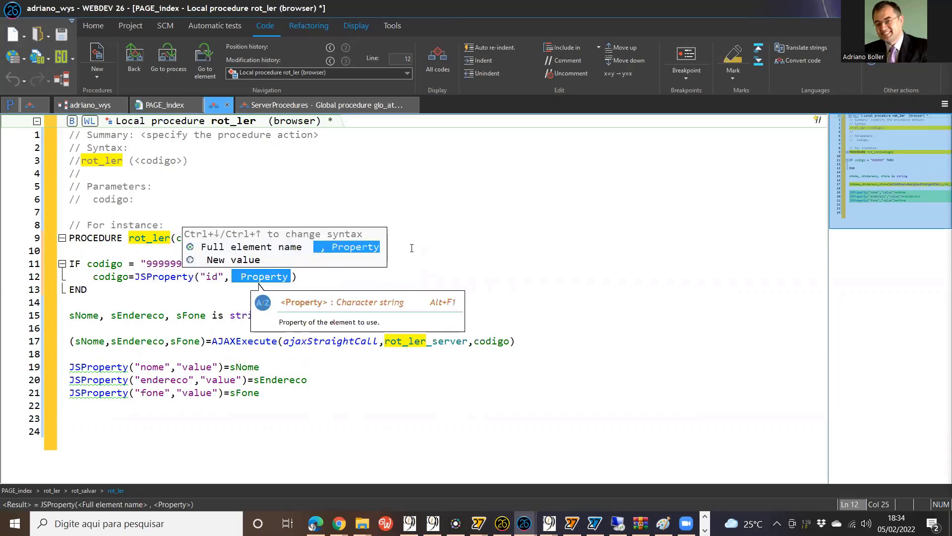
{"action": "type", "text": "\"value"}
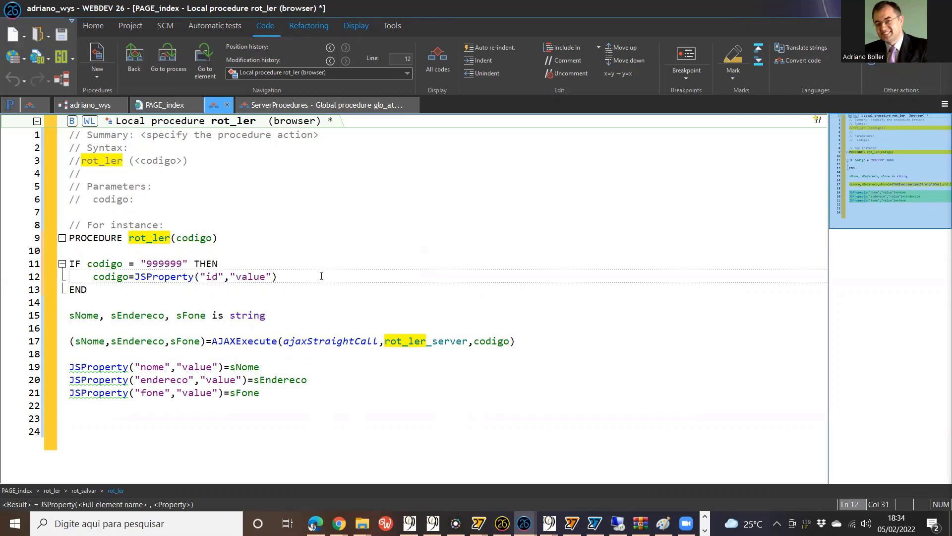
Step: Run the project test in the browser and resolve the WYS data conflict by keeping 1 as the value written to Processar
{"action": "left_click", "coordinate": [61, 57]}
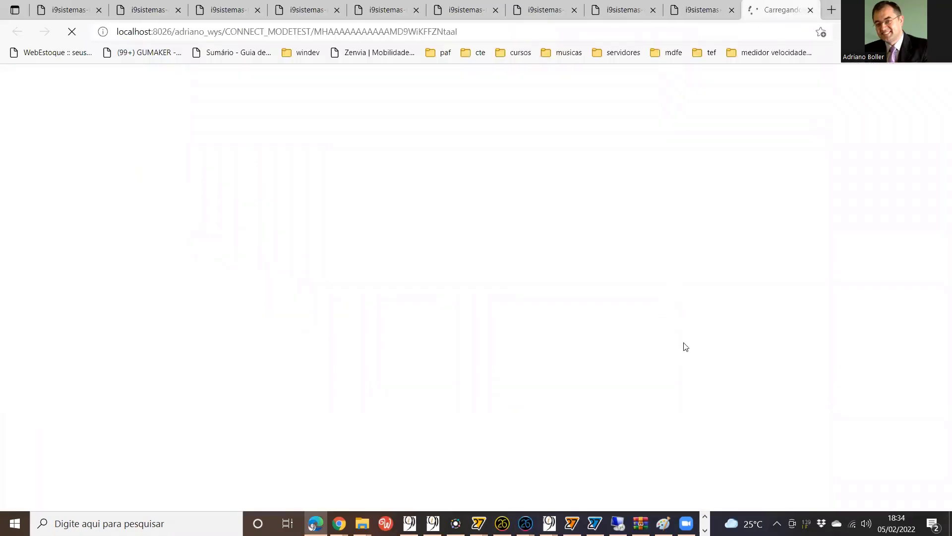
{"action": "key", "text": "alt+Tab"}
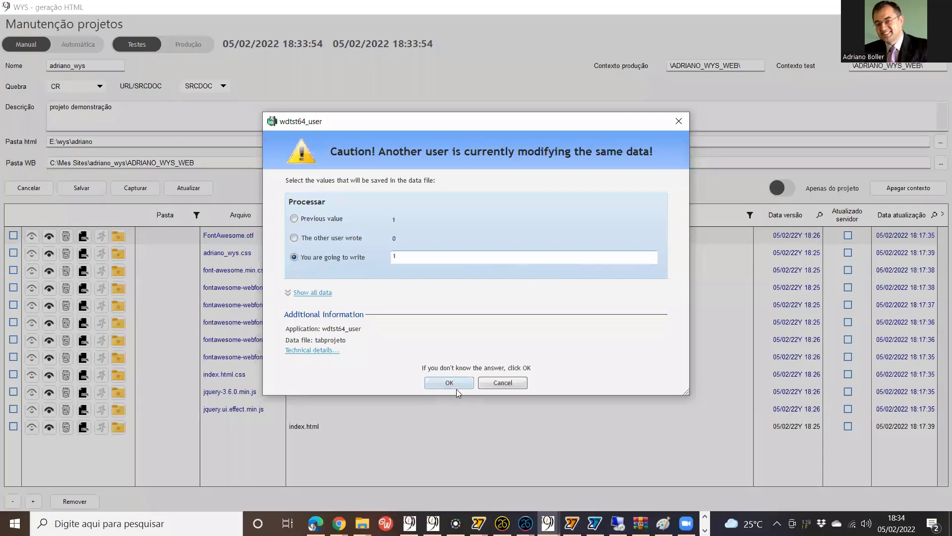
{"action": "left_click", "coordinate": [454, 386]}
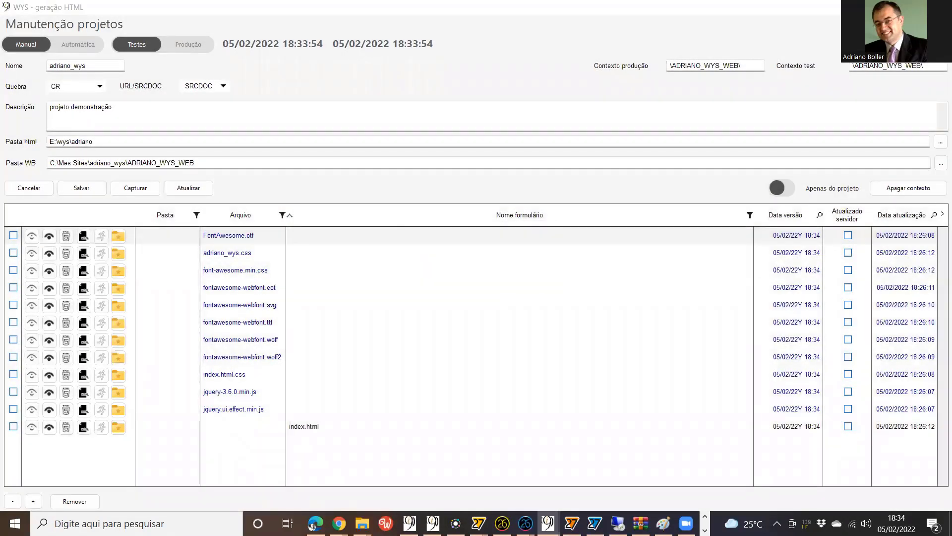
{"action": "key", "text": "alt+Tab"}
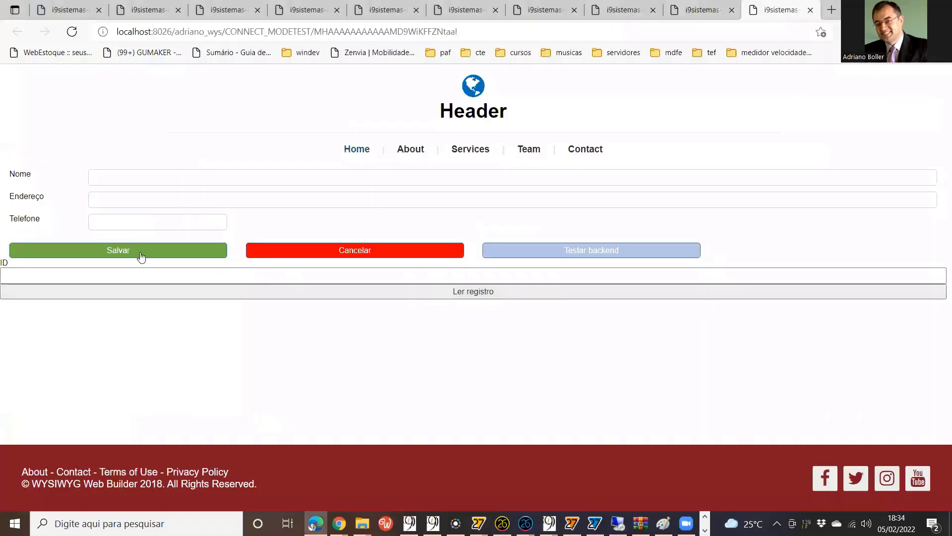
Step: Test saving the empty form, and try to read the record with ID 1
{"action": "left_click", "coordinate": [142, 254]}
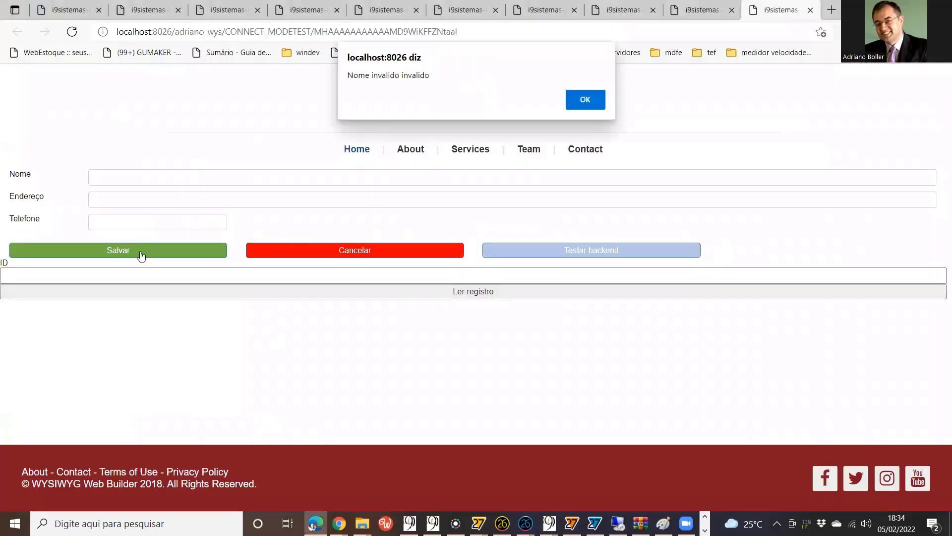
{"action": "left_click", "coordinate": [584, 100]}
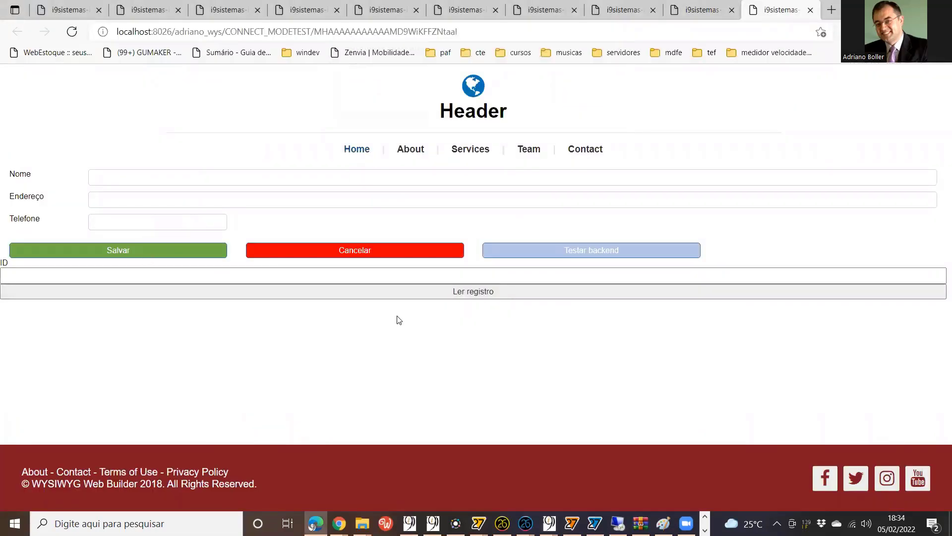
{"action": "left_click", "coordinate": [303, 278]}
{"action": "type", "text": "1"}
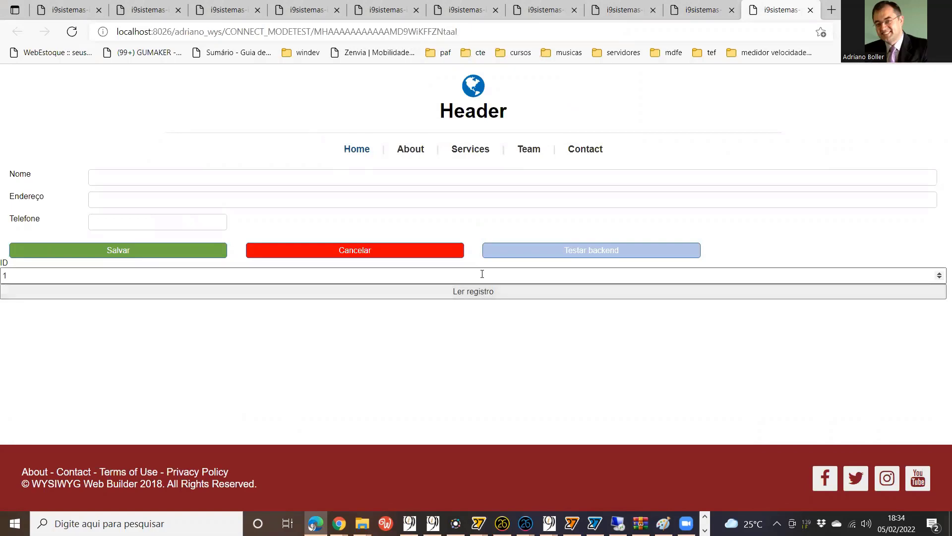
{"action": "left_click", "coordinate": [490, 294]}
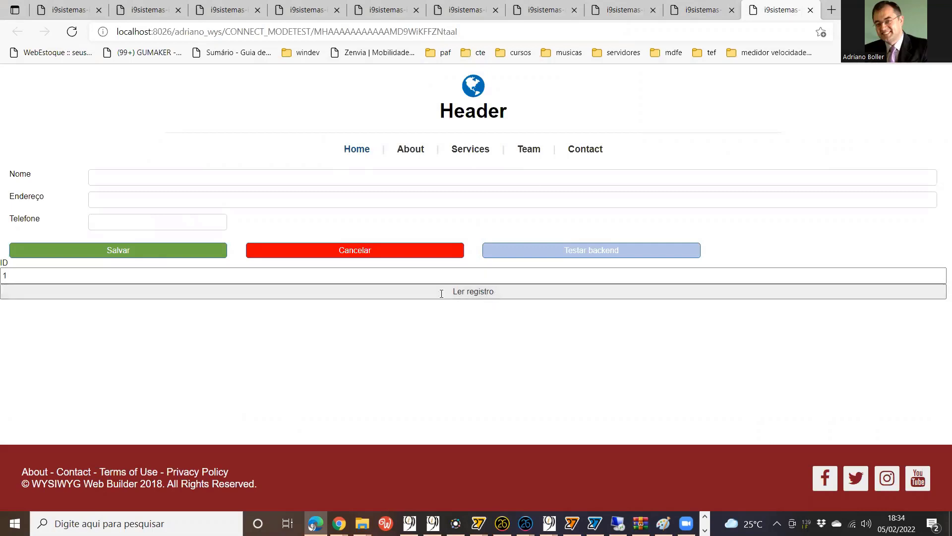
Step: Close the three most recent test pages in the browser
{"action": "left_click", "coordinate": [810, 11]}
{"action": "left_click", "coordinate": [810, 10]}
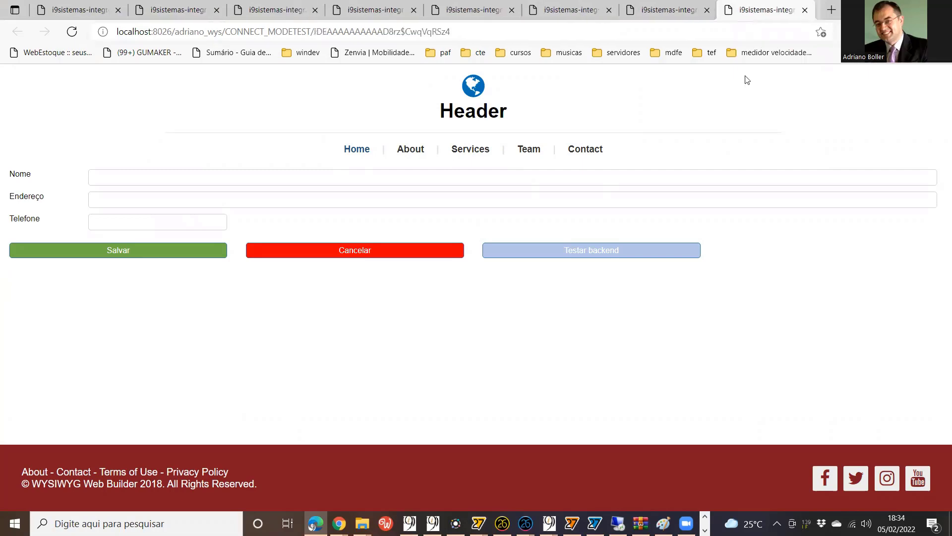
{"action": "left_click", "coordinate": [810, 11]}
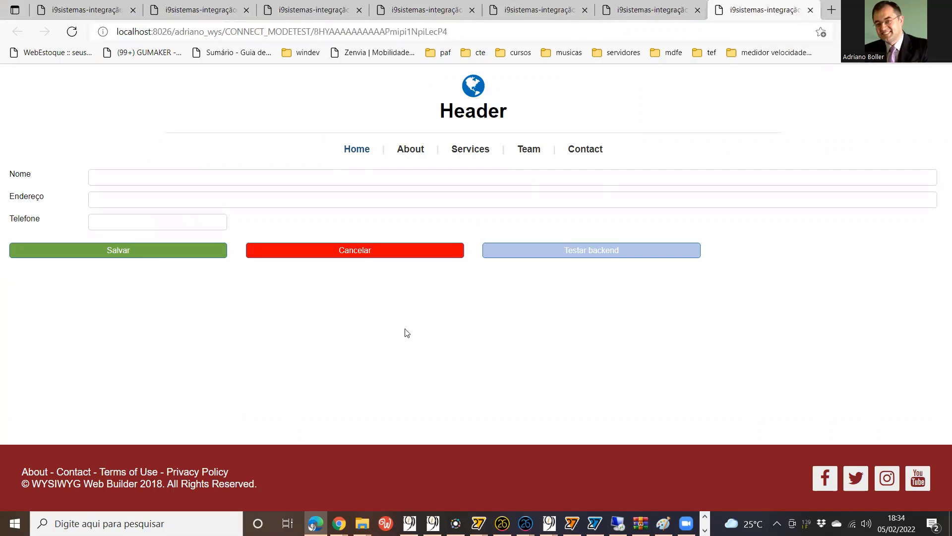
Step: In WEBDEV's rot_ler procedure, add Info(codigo) both before and after the IF block and save the code
{"action": "key", "text": "alt+Tab"}
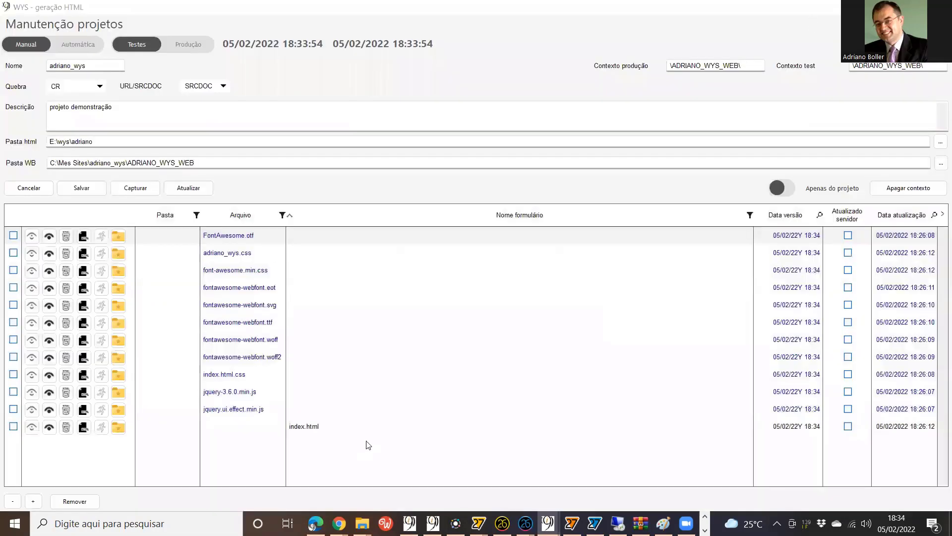
{"action": "key", "text": "alt+Tab"}
{"action": "key", "text": "alt+Tab"}
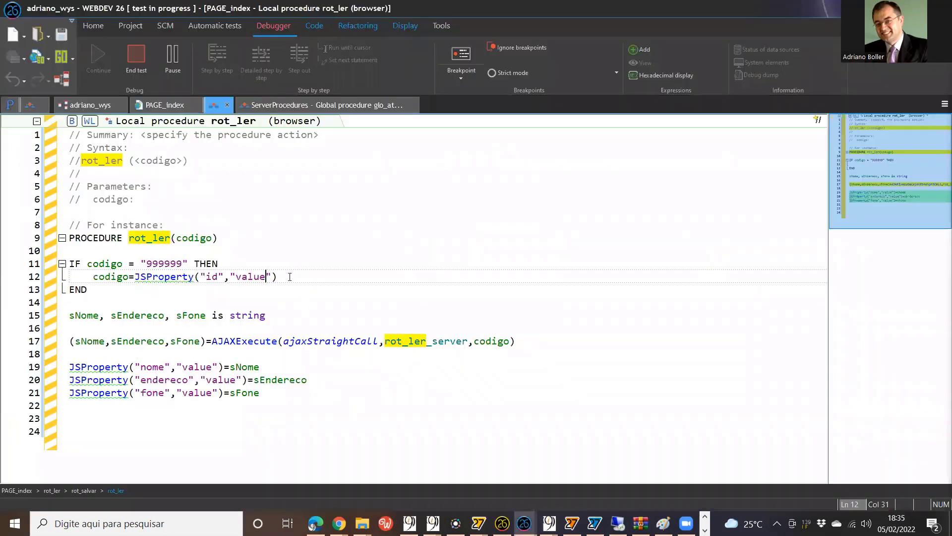
{"action": "left_click", "coordinate": [283, 255]}
{"action": "type", "text": "Info(codigo)"}
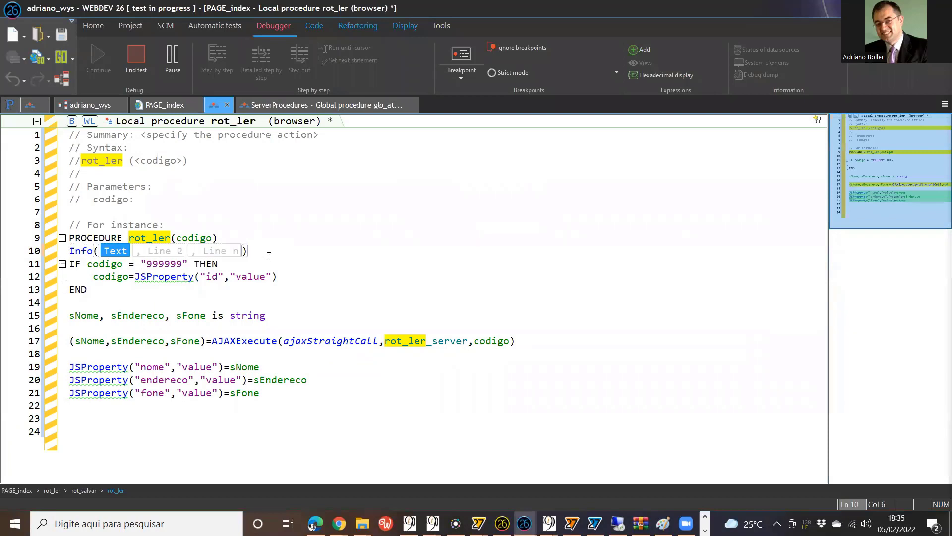
{"action": "key", "text": "Down"}
{"action": "key", "text": "Down"}
{"action": "key", "text": "Down"}
{"action": "key", "text": "Down"}
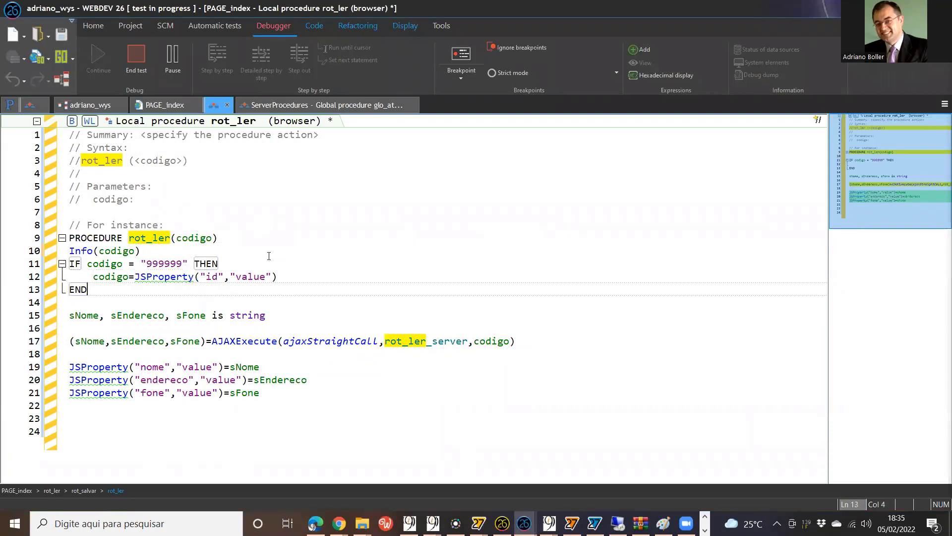
{"action": "type", "text": "Info(codigo)"}
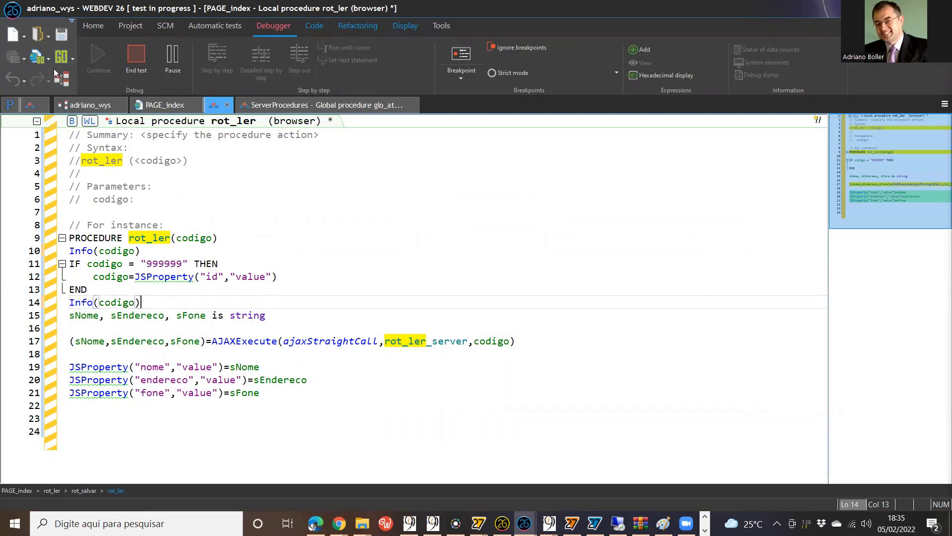
{"action": "left_click", "coordinate": [61, 34]}
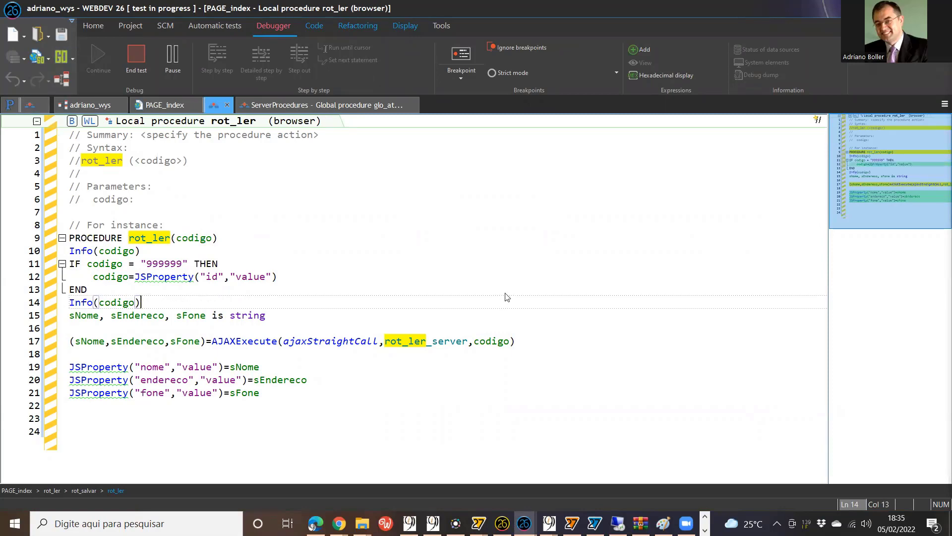
Step: Run the page test in the browser again and dismiss the debug message shown on load
{"action": "key", "text": "ctrl+F9"}
{"action": "key", "text": "Return"}
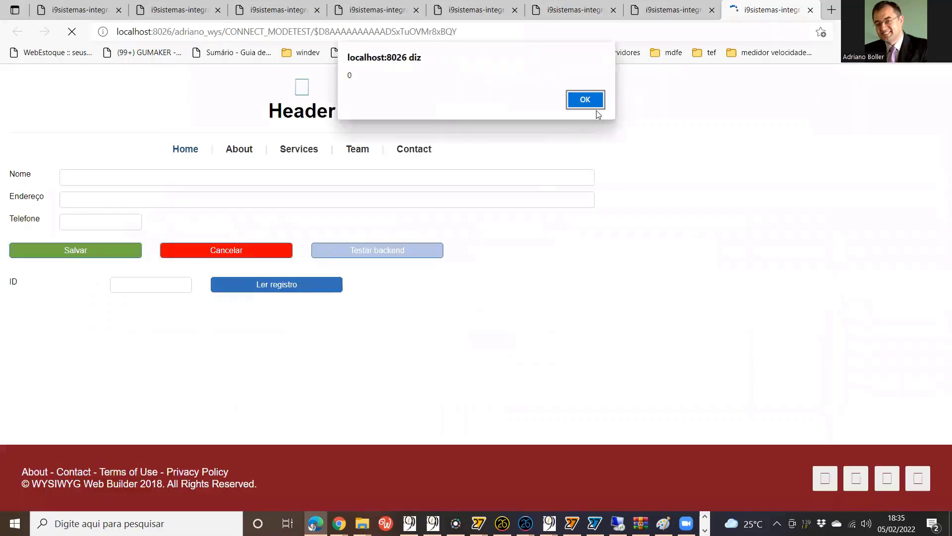
{"action": "left_click", "coordinate": [585, 99]}
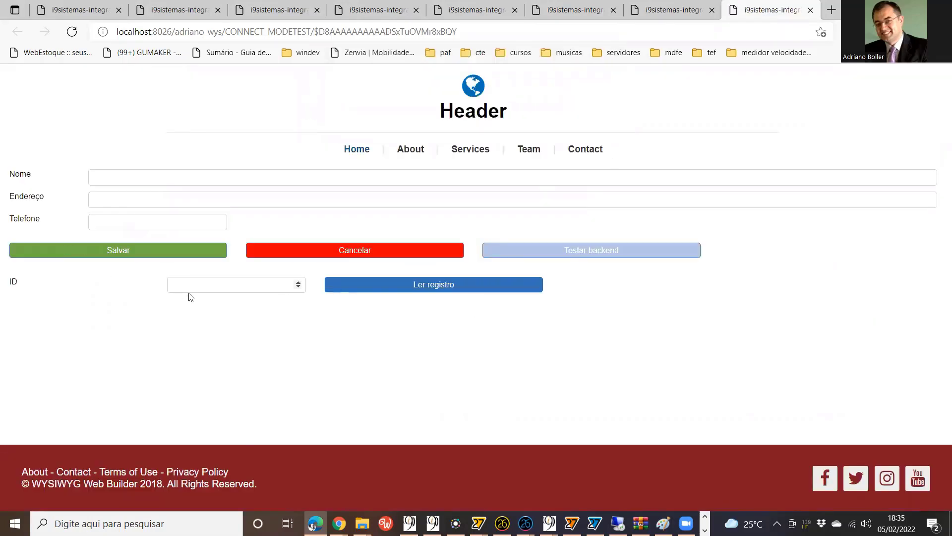
Step: Test Ler registro with ID 1 and dismiss both debug messages
{"action": "left_click", "coordinate": [222, 284]}
{"action": "type", "text": "1"}
{"action": "left_click", "coordinate": [417, 290]}
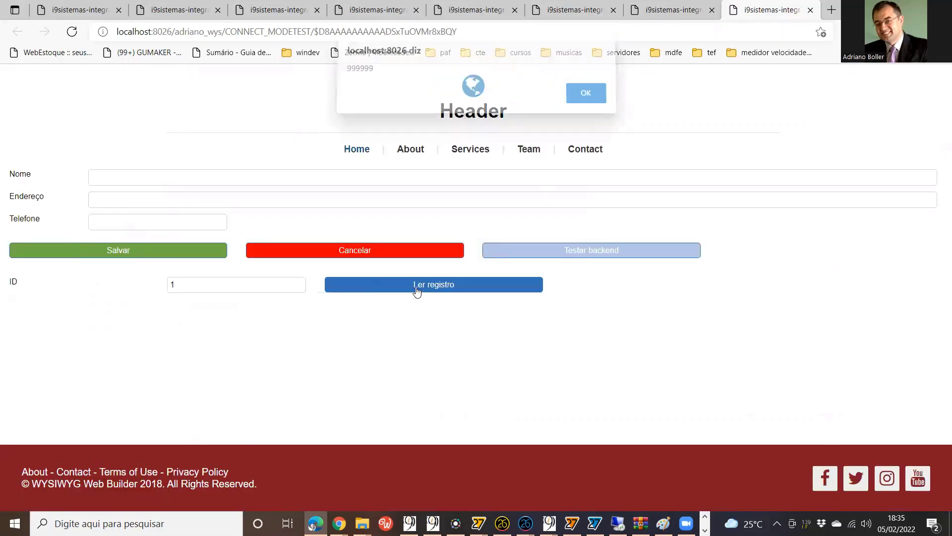
{"action": "left_click", "coordinate": [585, 97]}
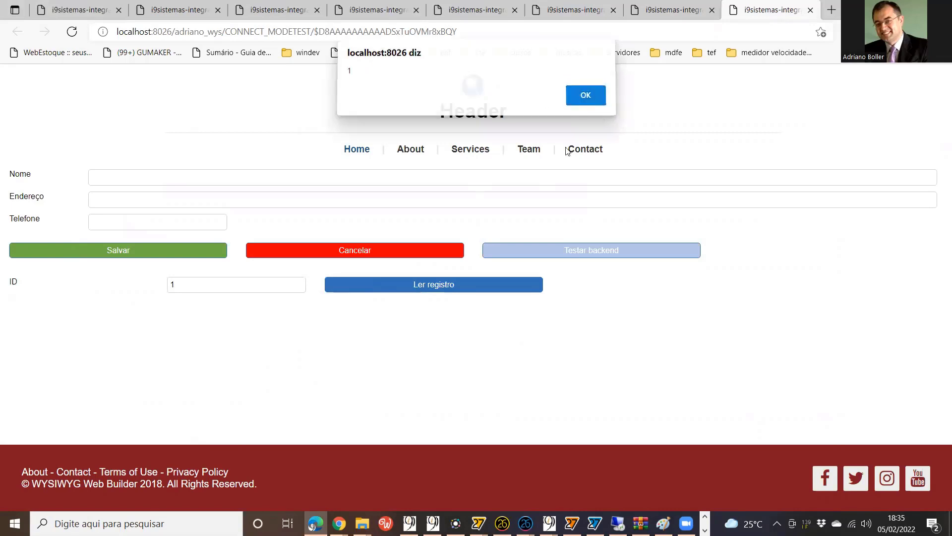
{"action": "key", "text": "Return"}
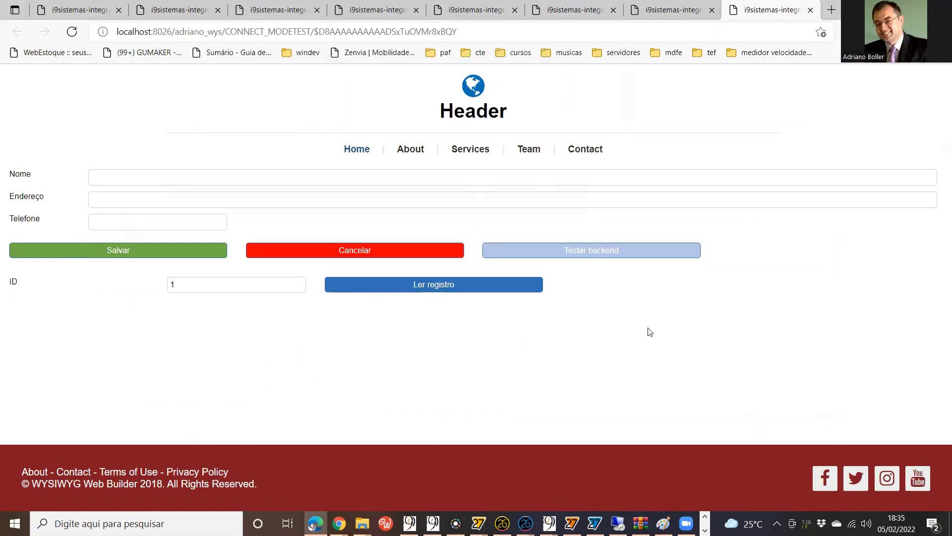
Step: Test Ler registro with ID 2 and dismiss the debug messages
{"action": "left_click", "coordinate": [286, 285]}
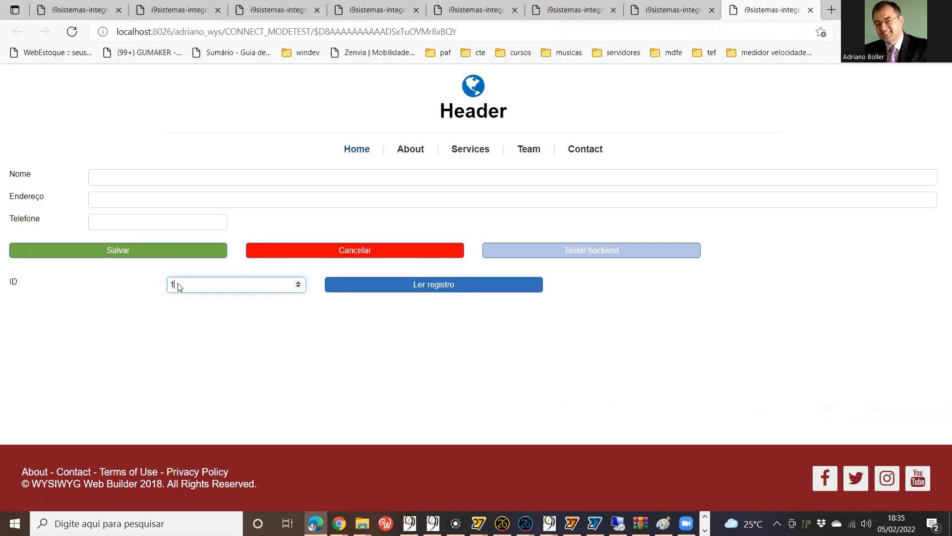
{"action": "key", "text": "BackSpace"}
{"action": "type", "text": "2"}
{"action": "left_click", "coordinate": [464, 284]}
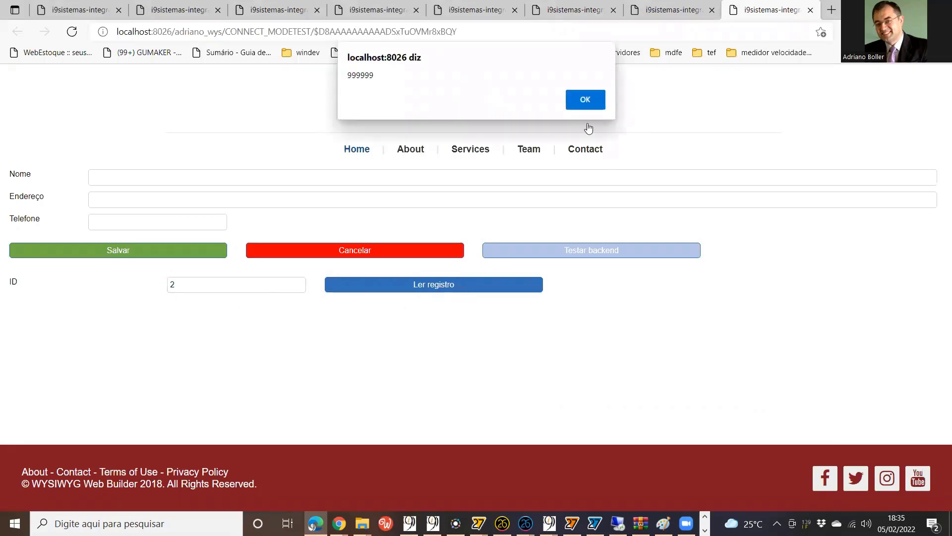
{"action": "left_click", "coordinate": [588, 103]}
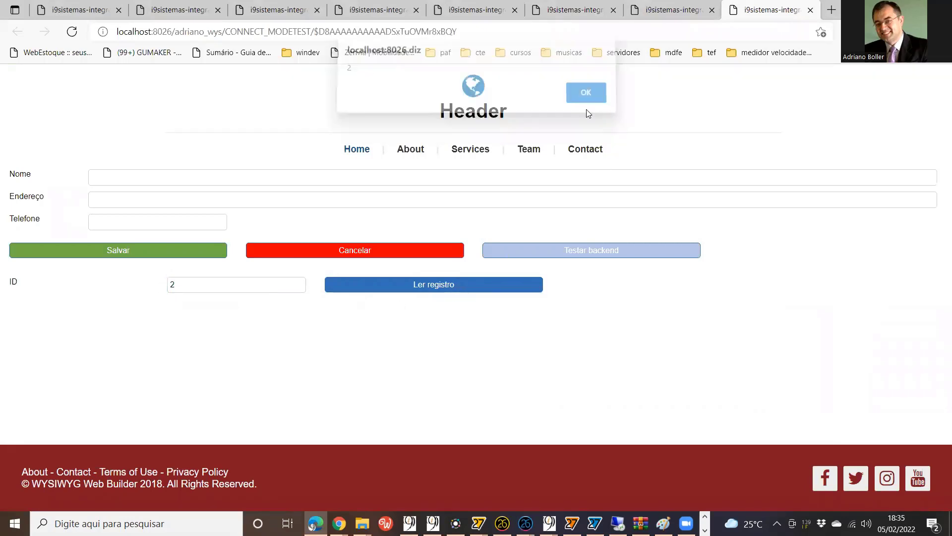
Step: Close the current test page and return to the rot_ler procedure in WEBDEV
{"action": "left_click", "coordinate": [809, 11]}
{"action": "key", "text": "super+Tab"}
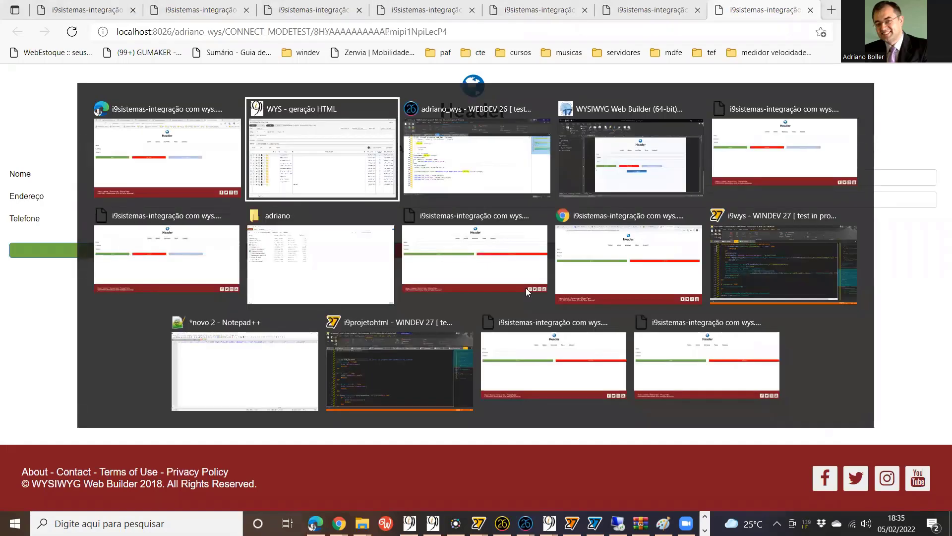
{"action": "left_click", "coordinate": [418, 309]}
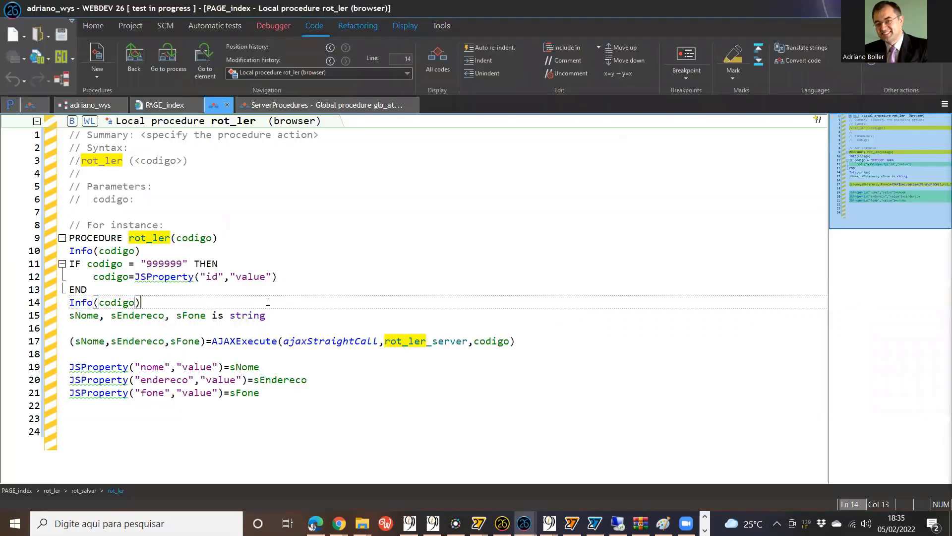
Step: Remove both Info(codigo) debug lines from the rot_ler procedure, before and after the IF block
{"action": "key", "text": "shift+Home"}
{"action": "key", "text": "Delete"}
{"action": "key", "text": "Up"}
{"action": "key", "text": "Up"}
{"action": "key", "text": "Up"}
{"action": "key", "text": "Up"}
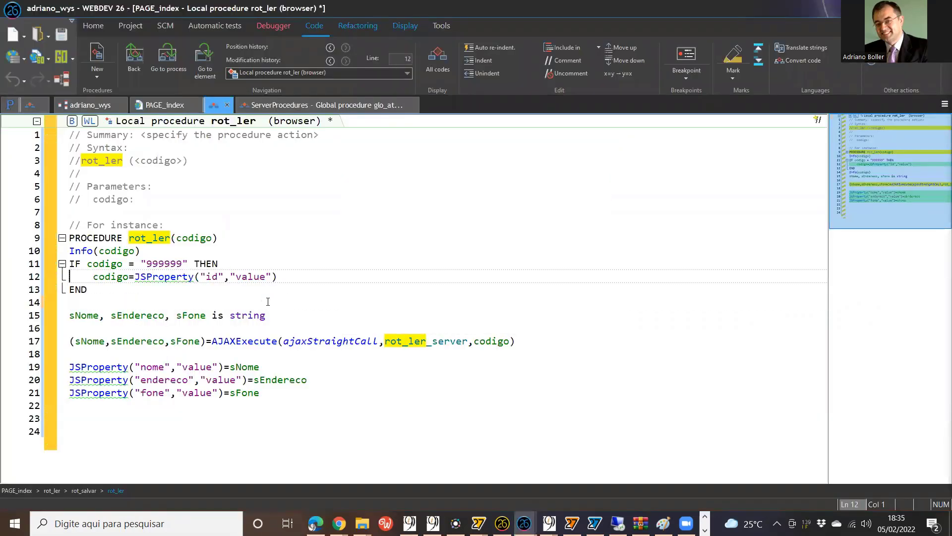
{"action": "key", "text": "shift+Down"}
{"action": "key", "text": "Delete"}
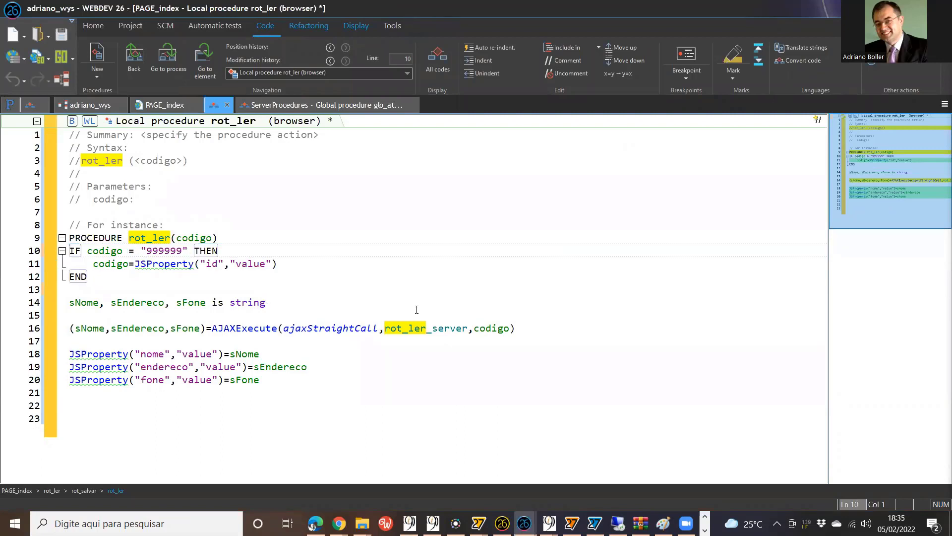
Step: Open the rot_ler_server procedure called by AJAXExecute and go to its HReadSeekFirst line
{"action": "left_click", "coordinate": [419, 328]}
{"action": "key", "text": "F2"}
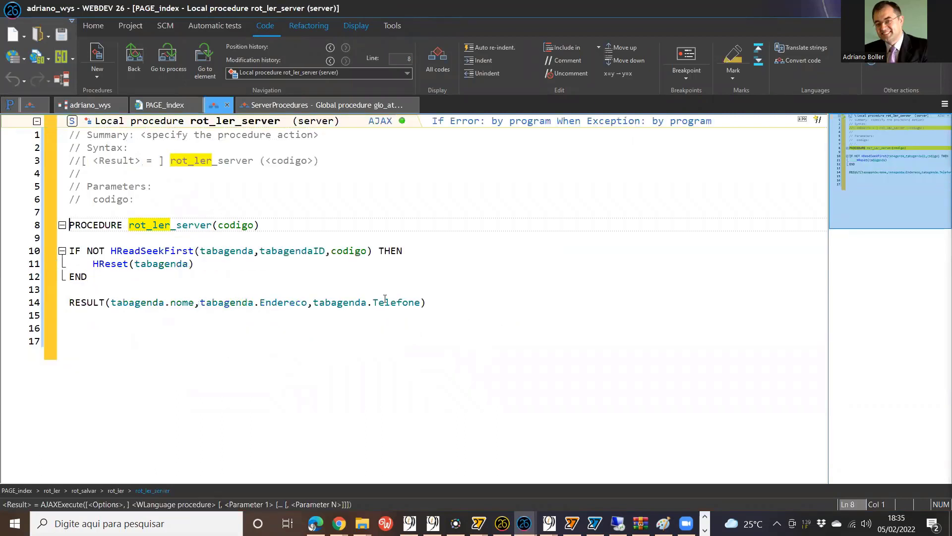
{"action": "left_click", "coordinate": [449, 255]}
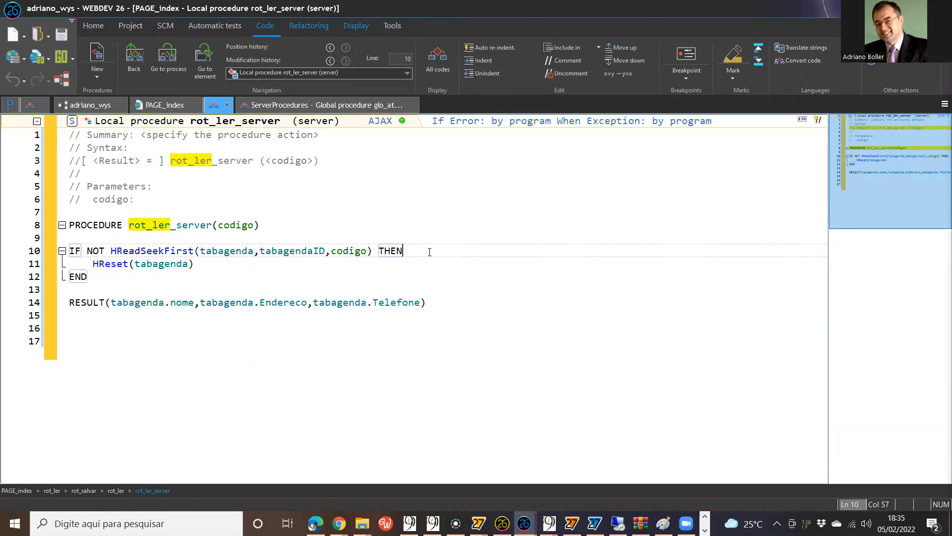
{"action": "left_click", "coordinate": [269, 229]}
{"action": "left_click", "coordinate": [174, 284]}
{"action": "type", "text": "trac"}
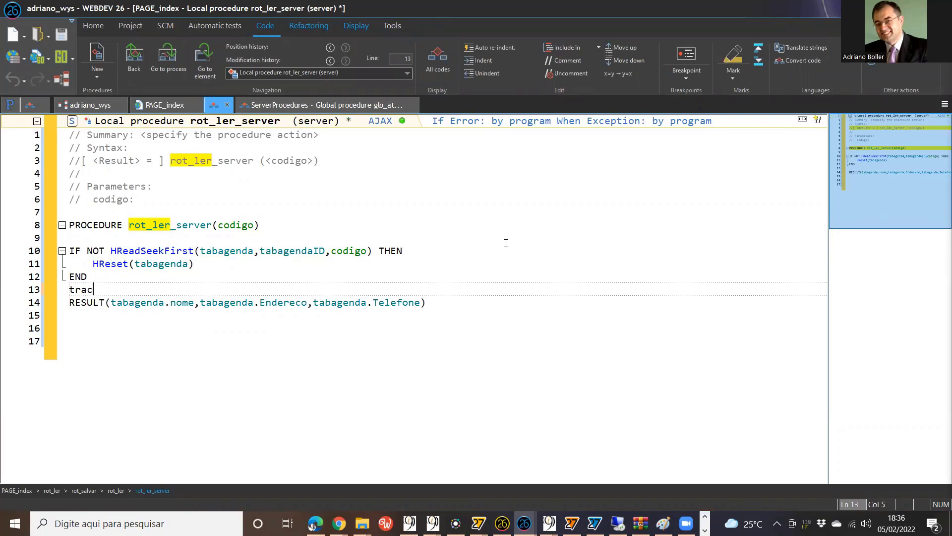
{"action": "key", "text": "BackSpace"}
{"action": "key", "text": "BackSpace"}
{"action": "key", "text": "BackSpace"}
{"action": "key", "text": "BackSpace"}
Step: Set a breakpoint on the HReadSeekFirst line, then run the test and resume execution past the initial stop
{"action": "left_click", "coordinate": [50, 243]}
{"action": "left_click", "coordinate": [60, 57]}
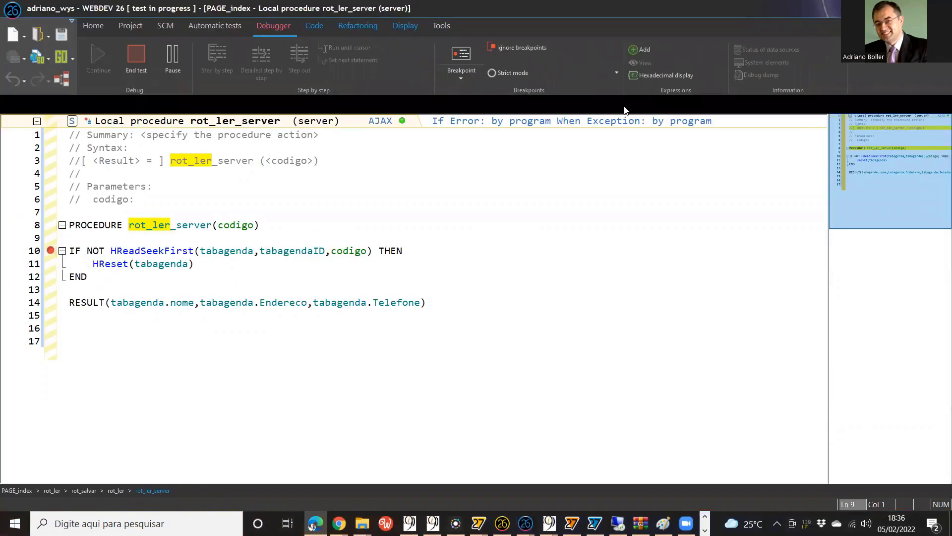
{"action": "mouse_move", "coordinate": [346, 252]}
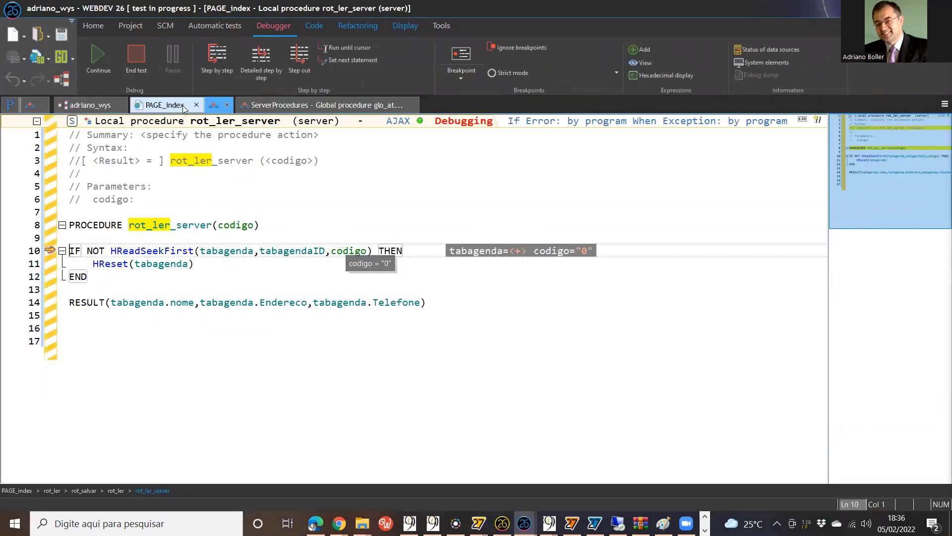
{"action": "left_click", "coordinate": [216, 59]}
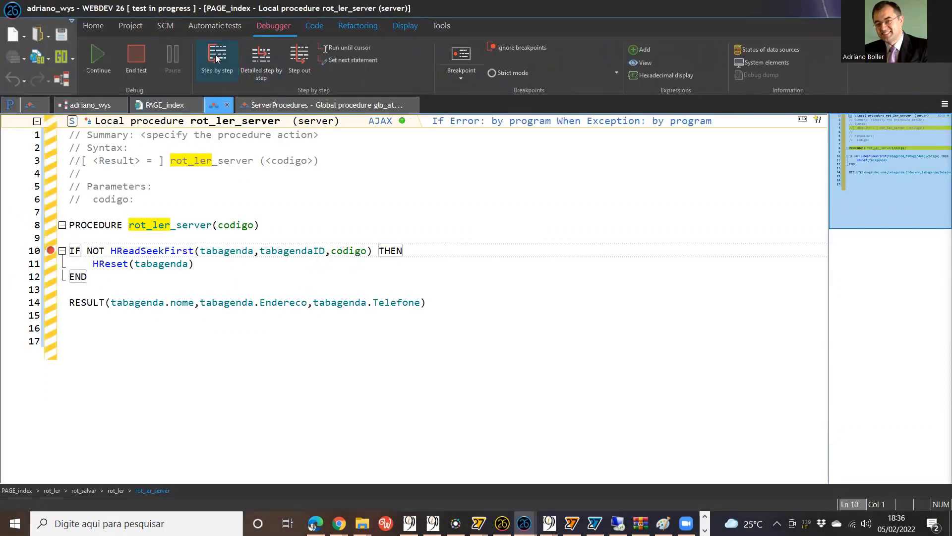
{"action": "left_click", "coordinate": [98, 56]}
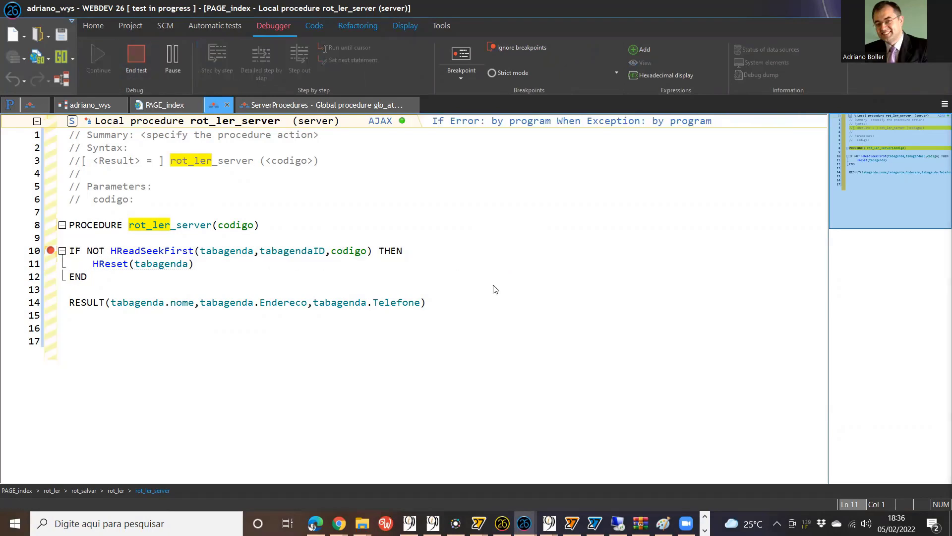
Step: Test Ler registro with ID 1 in the browser and step through rot_ler_server, inspecting the tabagenda values it returns
{"action": "key", "text": "alt+Tab"}
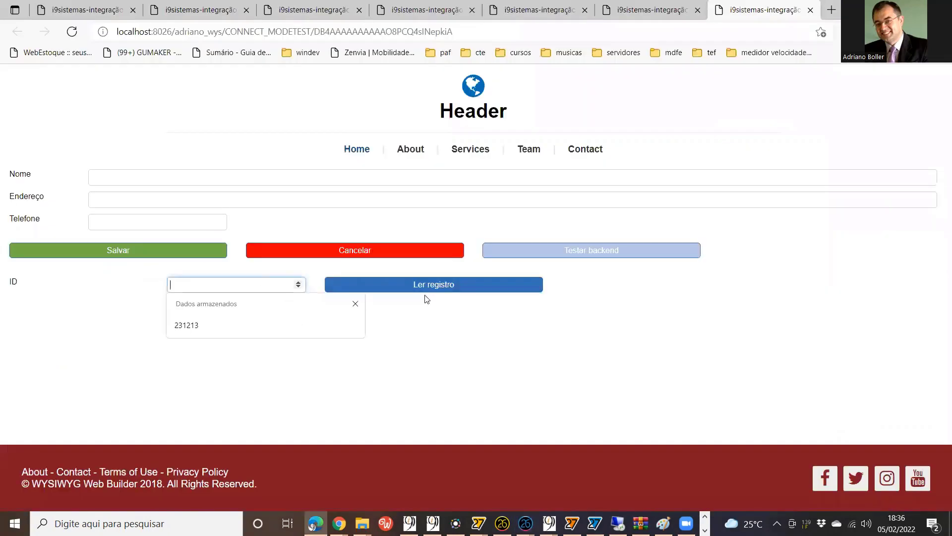
{"action": "type", "text": "1"}
{"action": "left_click", "coordinate": [453, 291]}
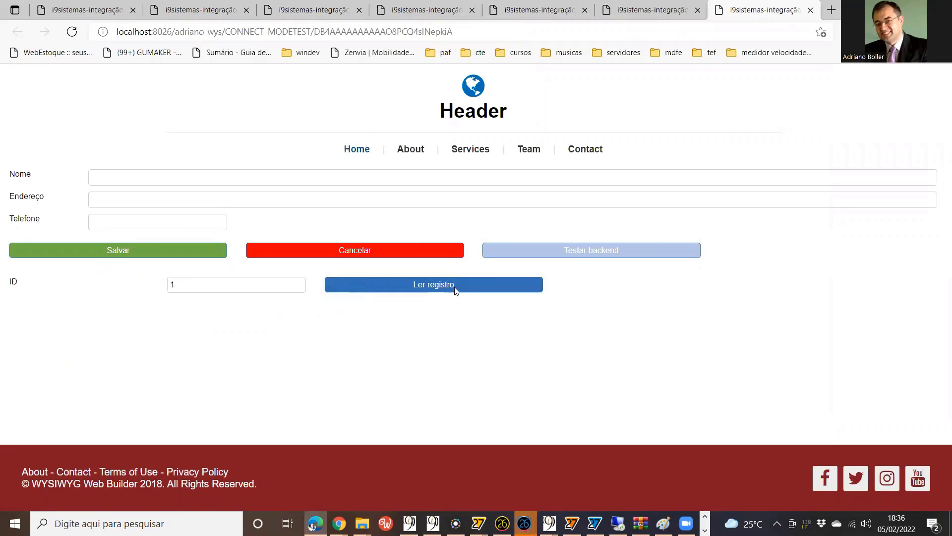
{"action": "key", "text": "alt+Tab"}
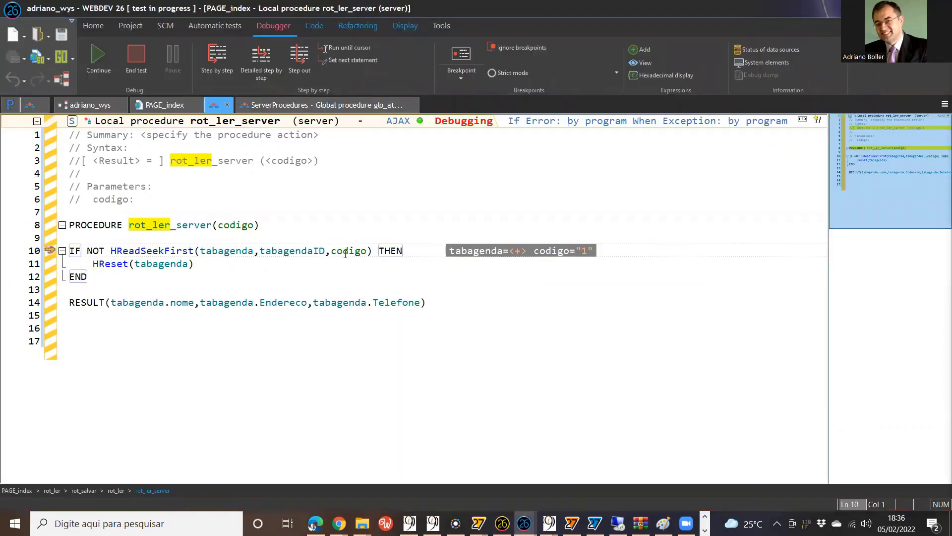
{"action": "left_click", "coordinate": [204, 56]}
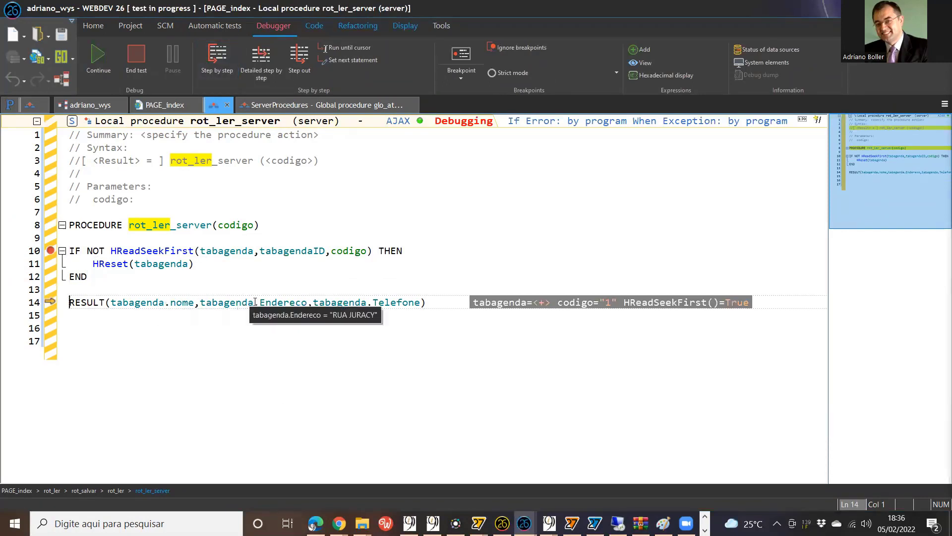
{"action": "mouse_move", "coordinate": [369, 301]}
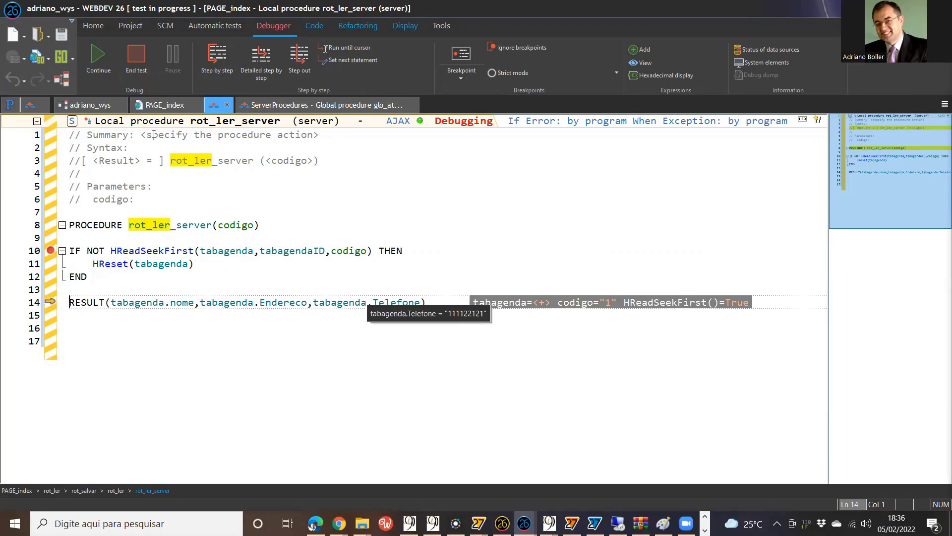
{"action": "left_click", "coordinate": [213, 59]}
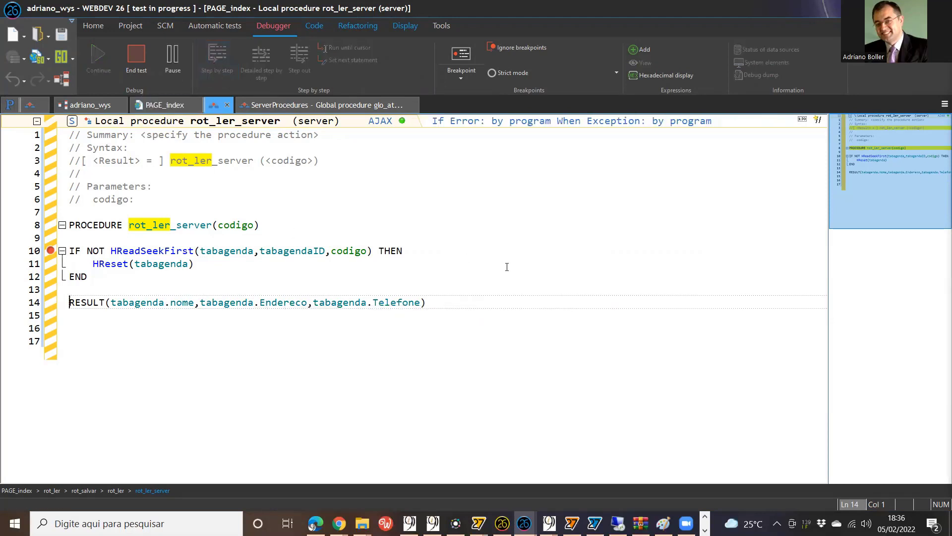
Step: Check the Nome and Endereço fields in the browser, close the test pages and return to WEBDEV
{"action": "key", "text": "alt+Tab"}
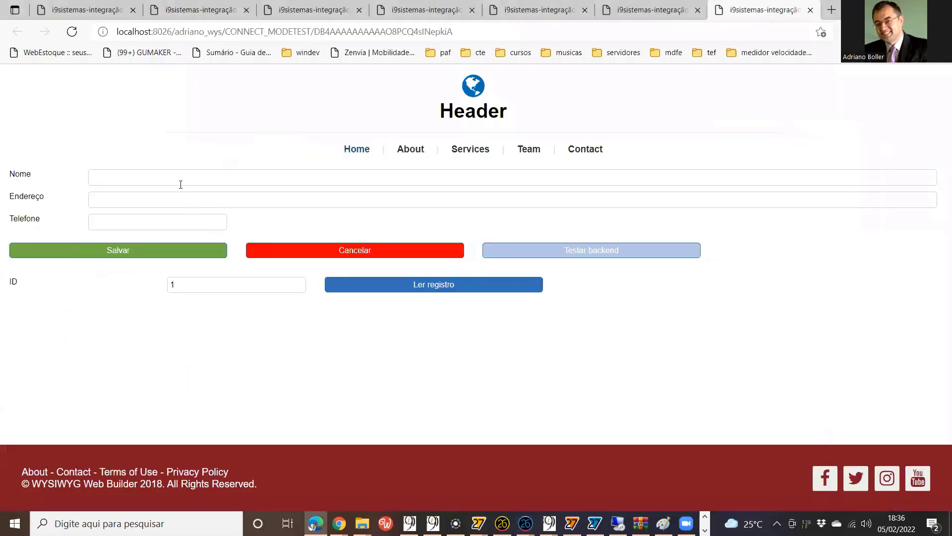
{"action": "left_click", "coordinate": [188, 180]}
{"action": "key", "text": "Tab"}
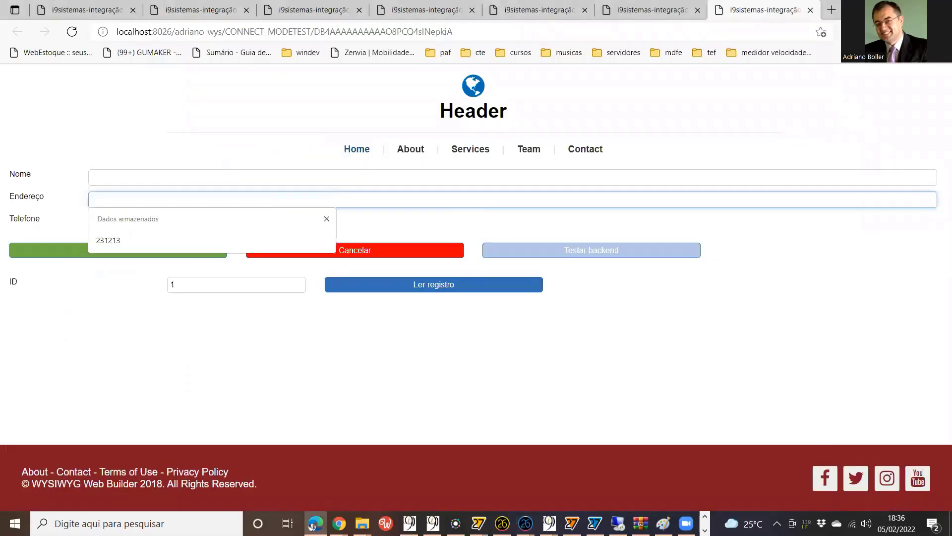
{"action": "left_click", "coordinate": [809, 11]}
{"action": "left_click", "coordinate": [809, 10]}
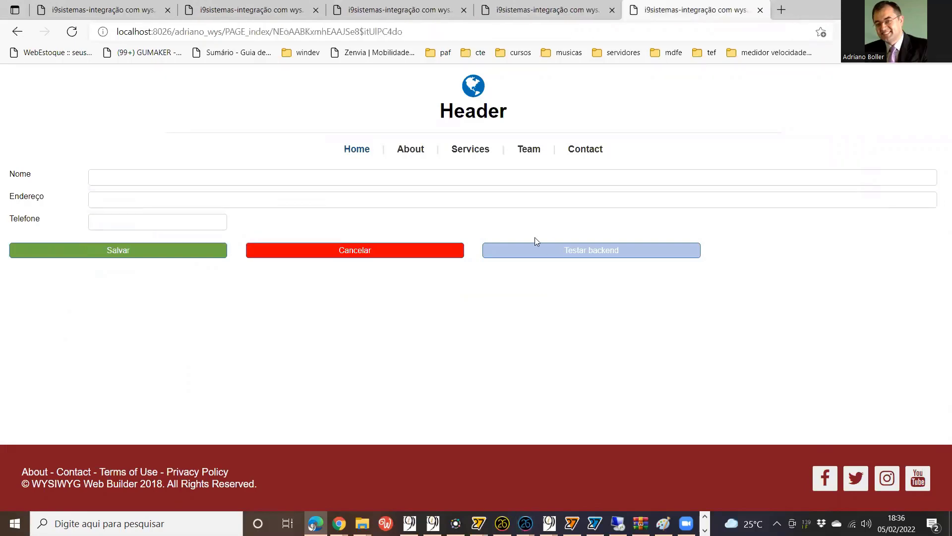
{"action": "key", "text": "alt+Tab"}
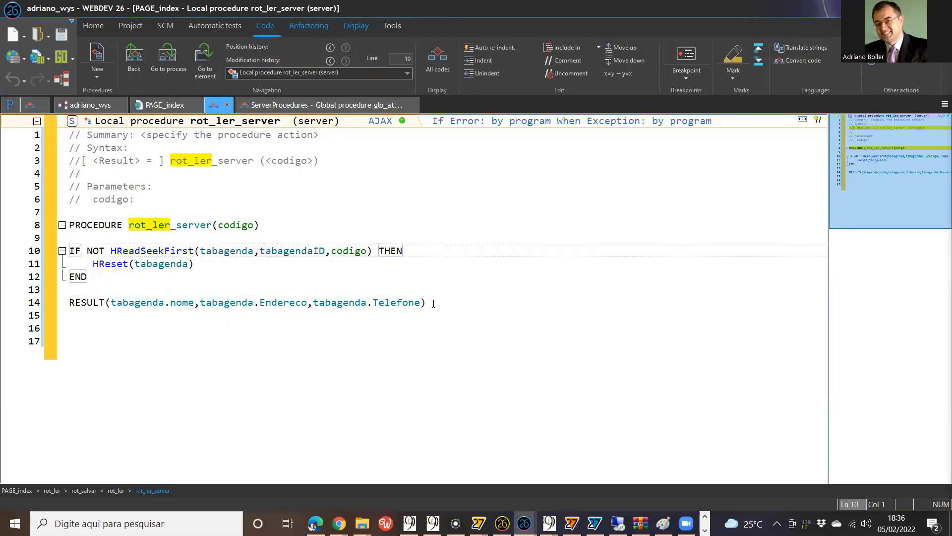
Step: Go back to rot_ler and add the debug line Info(sNome,sEndereco,sFone) after the AJAXExecute call
{"action": "left_click", "coordinate": [139, 60]}
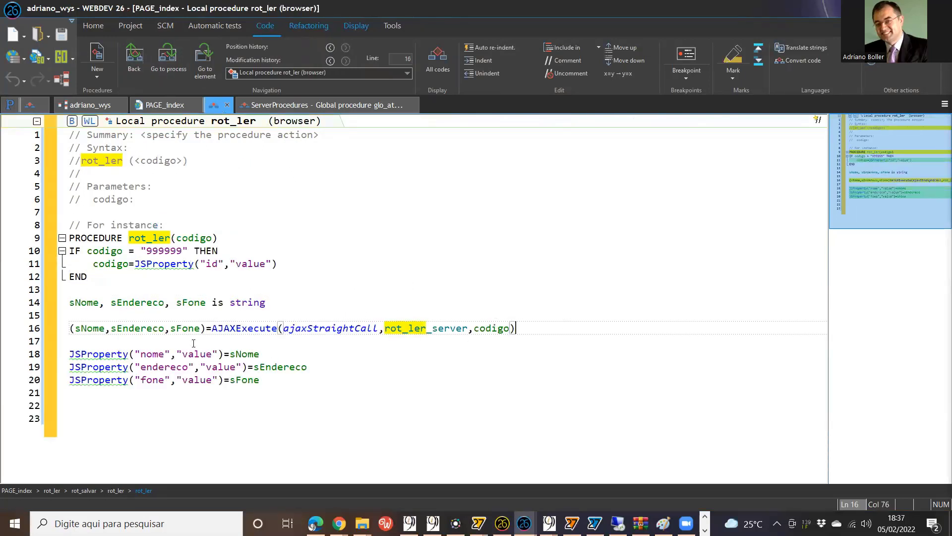
{"action": "key", "text": "Return"}
{"action": "key", "text": "Return"}
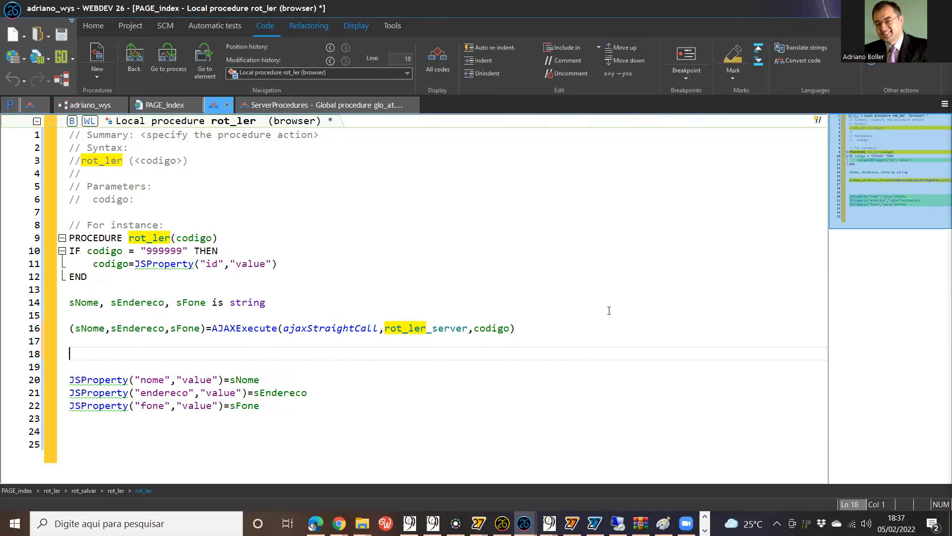
{"action": "type", "text": "Info(s"}
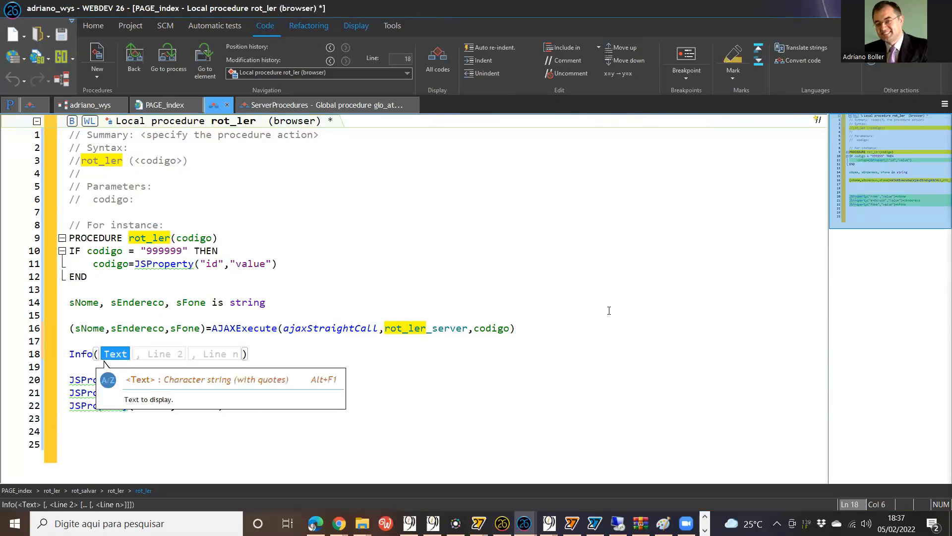
{"action": "type", "text": "Nome,"}
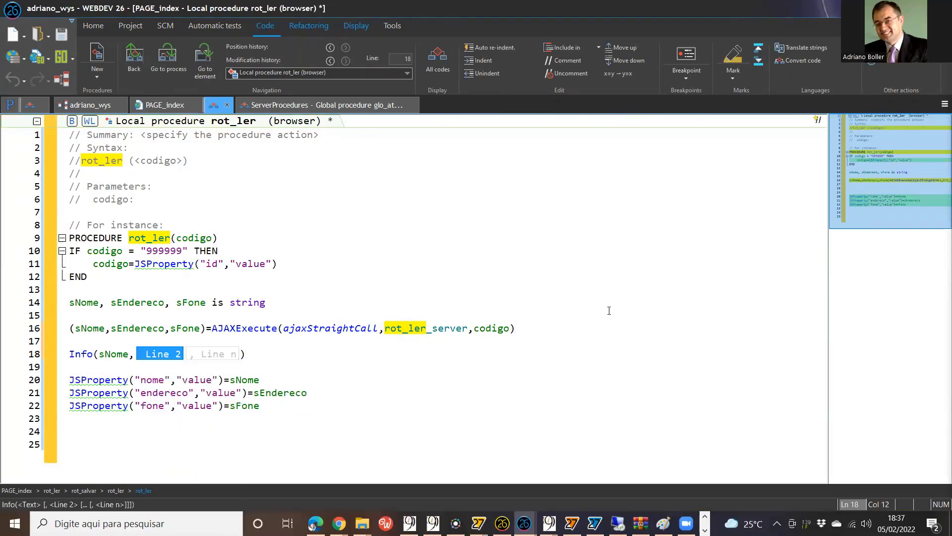
{"action": "type", "text": "sen"}
{"action": "key", "text": "Return"}
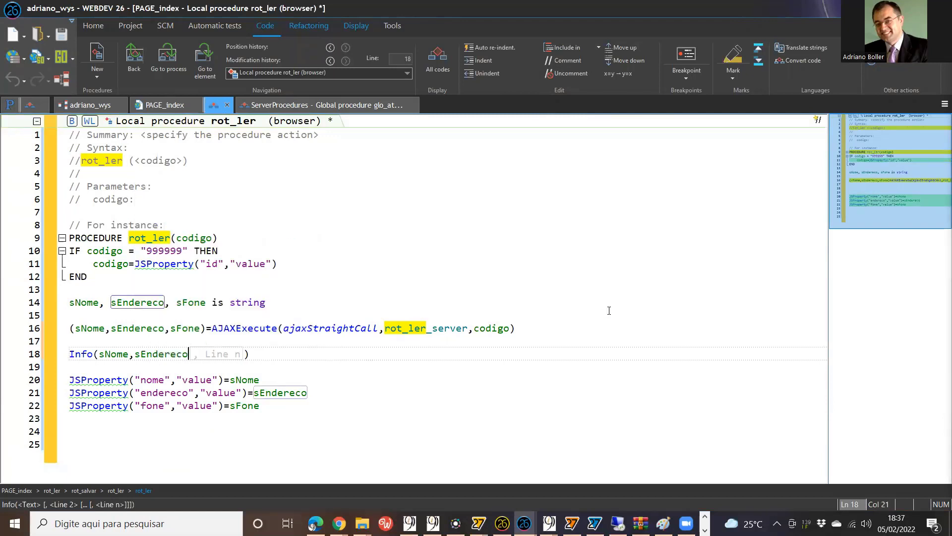
{"action": "type", "text": ",sfo"}
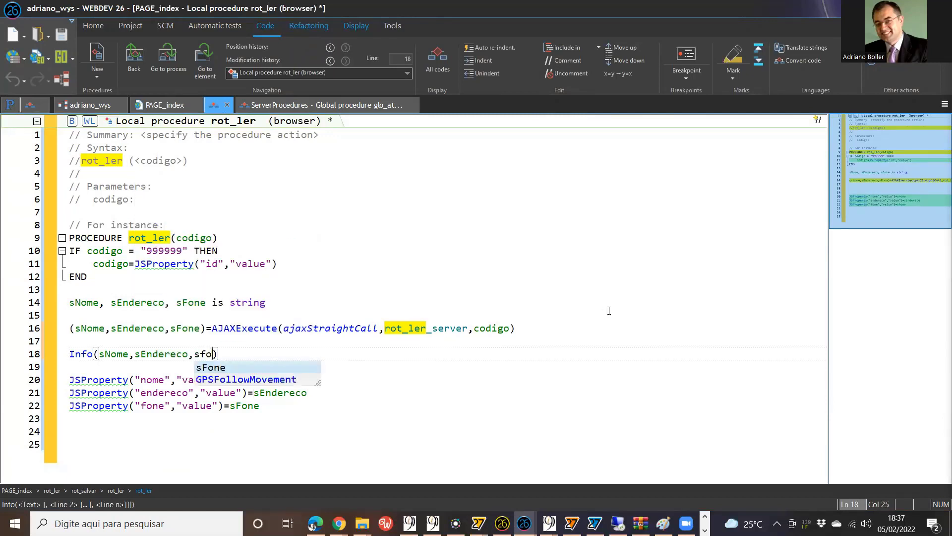
{"action": "key", "text": "Return"}
{"action": "key", "text": "Return"}
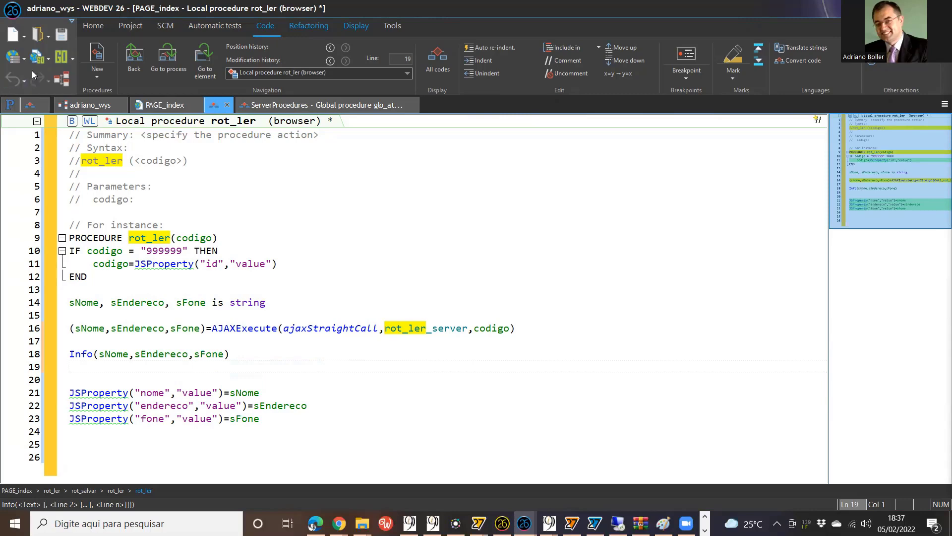
Step: Run the page test with ID 1 in Ler registro, dismissing the debug messages, and return to the rot_ler code
{"action": "left_click", "coordinate": [37, 57]}
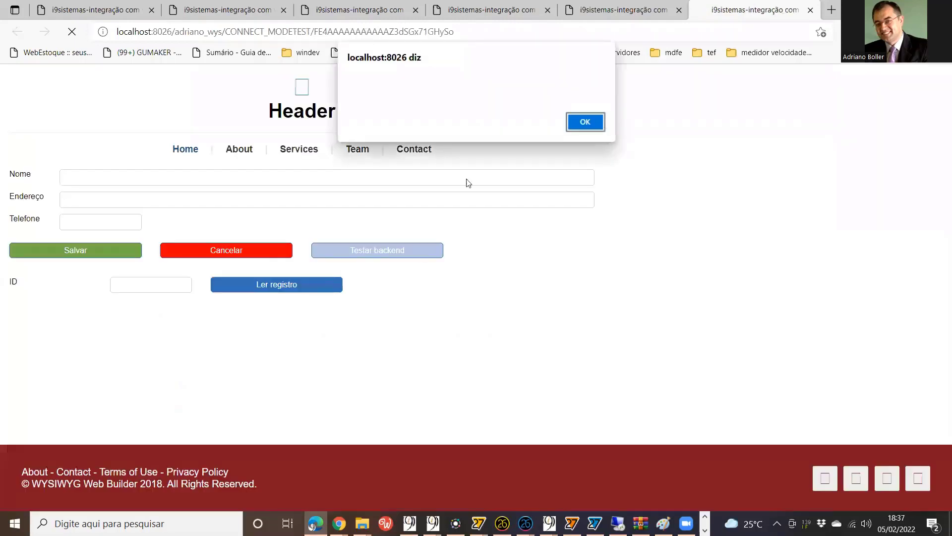
{"action": "left_click", "coordinate": [579, 129]}
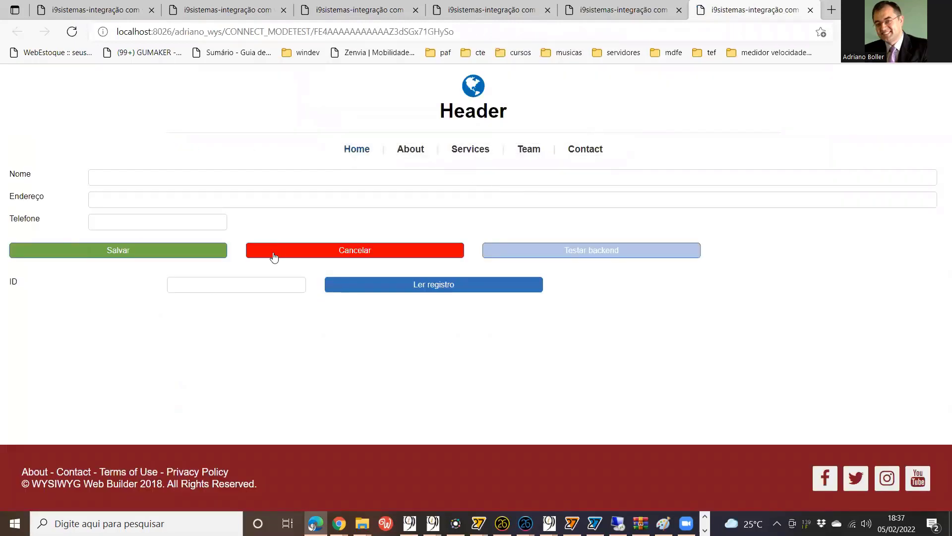
{"action": "left_click", "coordinate": [198, 285]}
{"action": "type", "text": "1"}
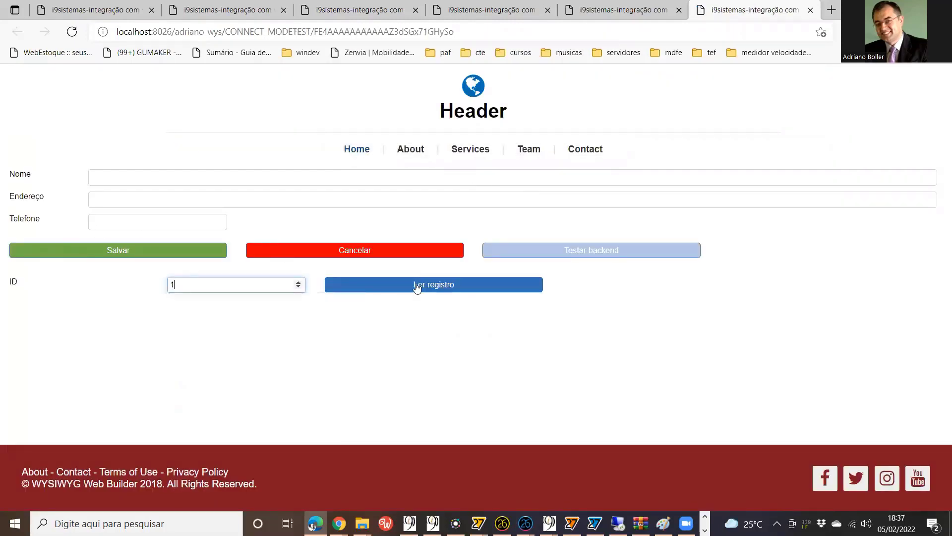
{"action": "left_click", "coordinate": [419, 284]}
{"action": "left_click", "coordinate": [587, 121]}
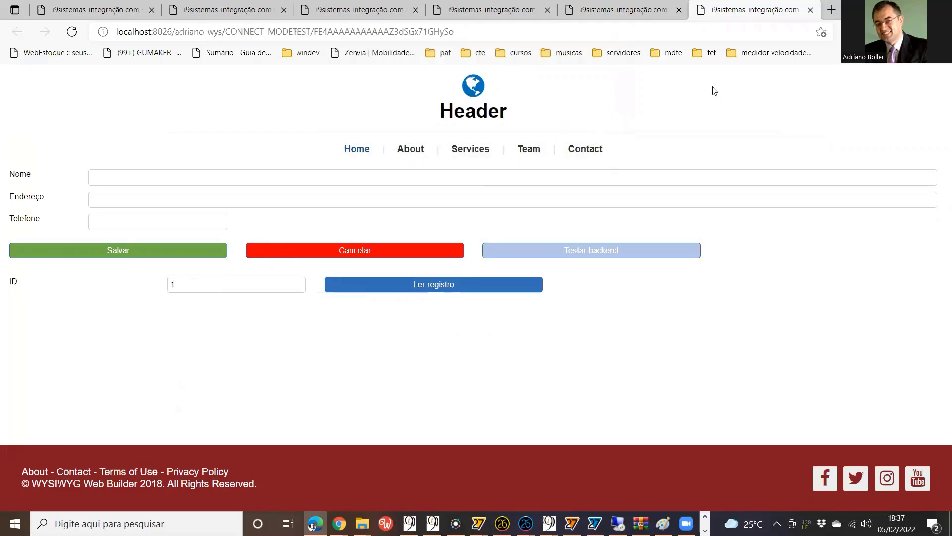
{"action": "left_click", "coordinate": [810, 10]}
{"action": "key", "text": "alt+Tab"}
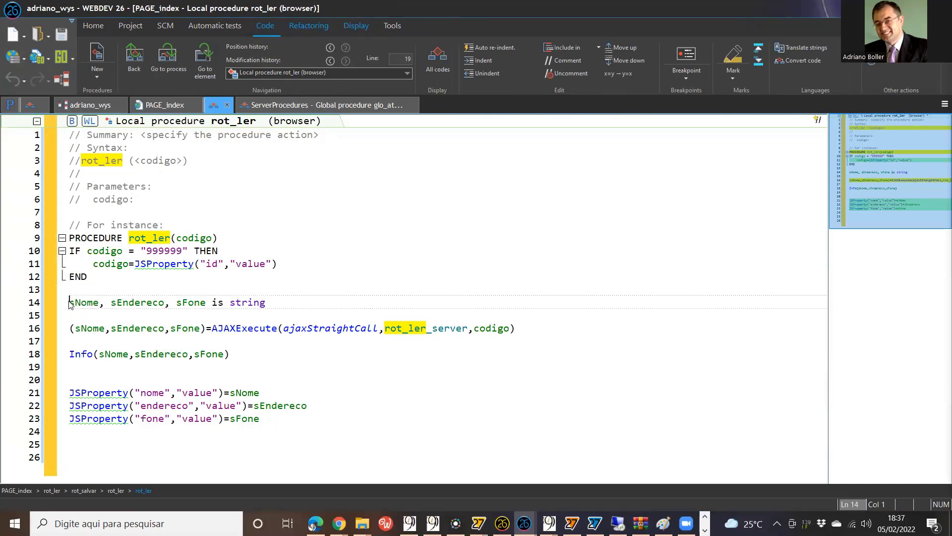
Step: Replace the three string variables in rot_ler with a single string sRetorno assigned directly from the AJAXExecute call
{"action": "left_click_drag", "start_coordinate": [69, 303], "coordinate": [207, 303]}
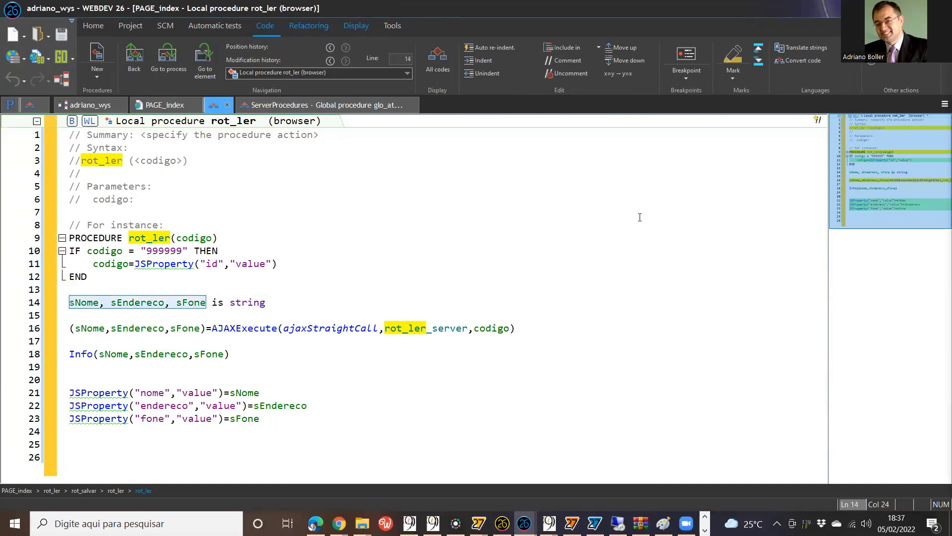
{"action": "type", "text": "retorno"}
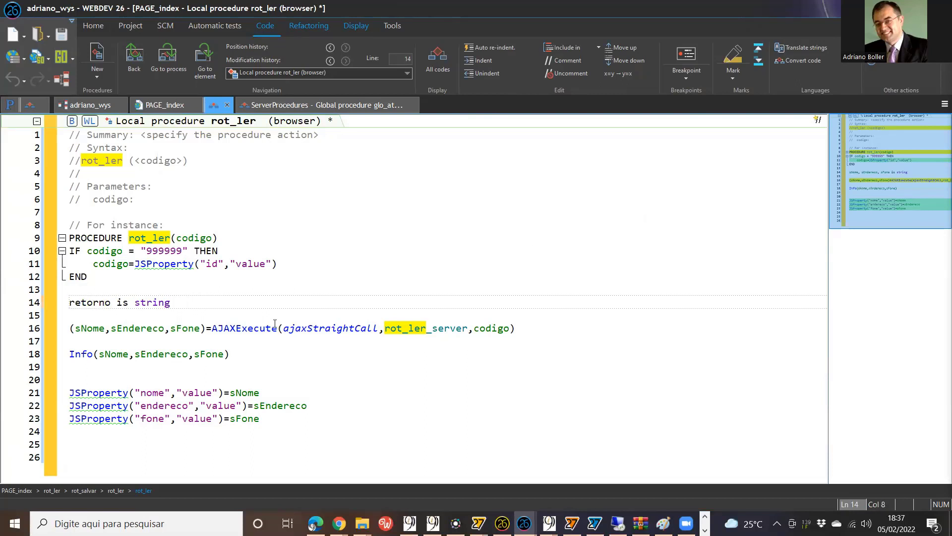
{"action": "left_click_drag", "start_coordinate": [207, 329], "coordinate": [71, 329]}
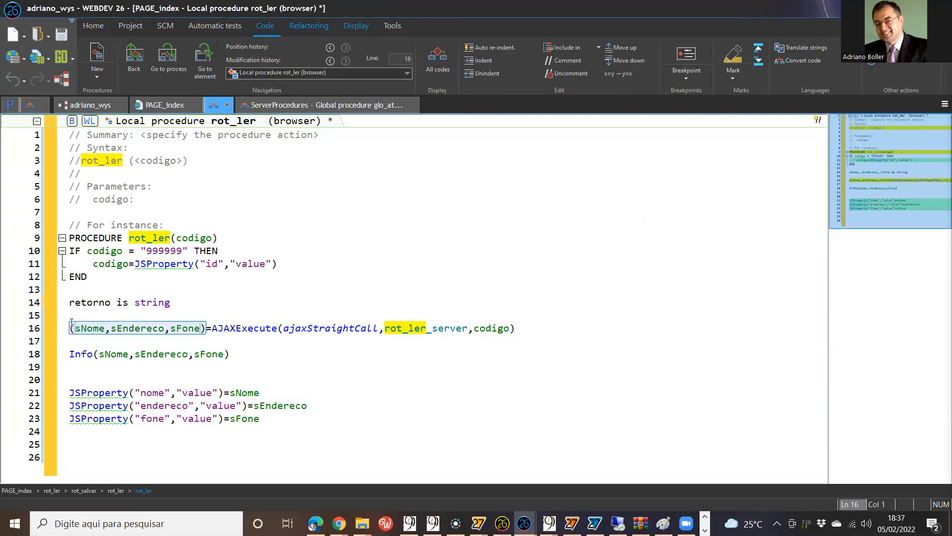
{"action": "key", "text": "BackSpace"}
{"action": "key", "text": "BackSpace"}
{"action": "key", "text": "BackSpace"}
{"action": "type", "text": "="}
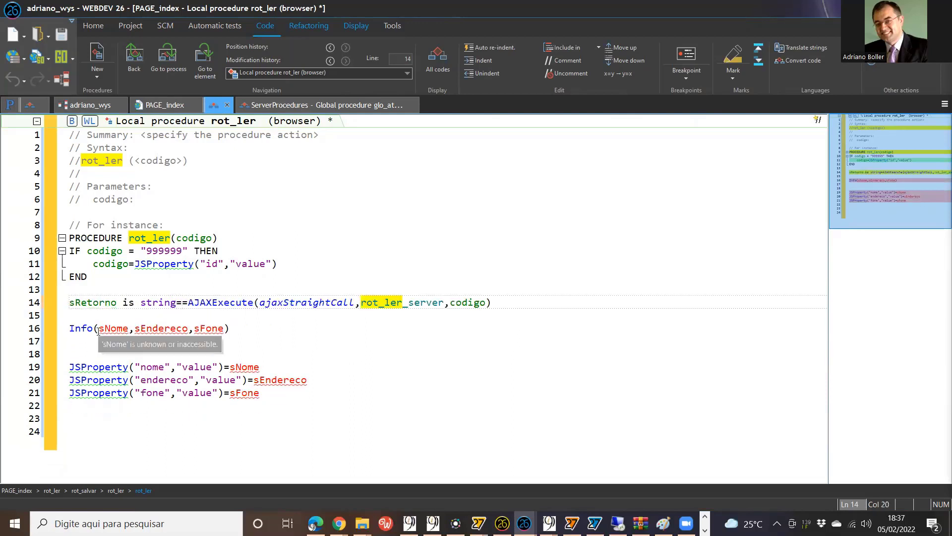
Step: Change the debug line to Info(sRetorno) and assign the nome property ExtractString(sRetorno,1,"|")
{"action": "left_click_drag", "start_coordinate": [98, 330], "coordinate": [224, 330]}
{"action": "type", "text": "sRetorno"}
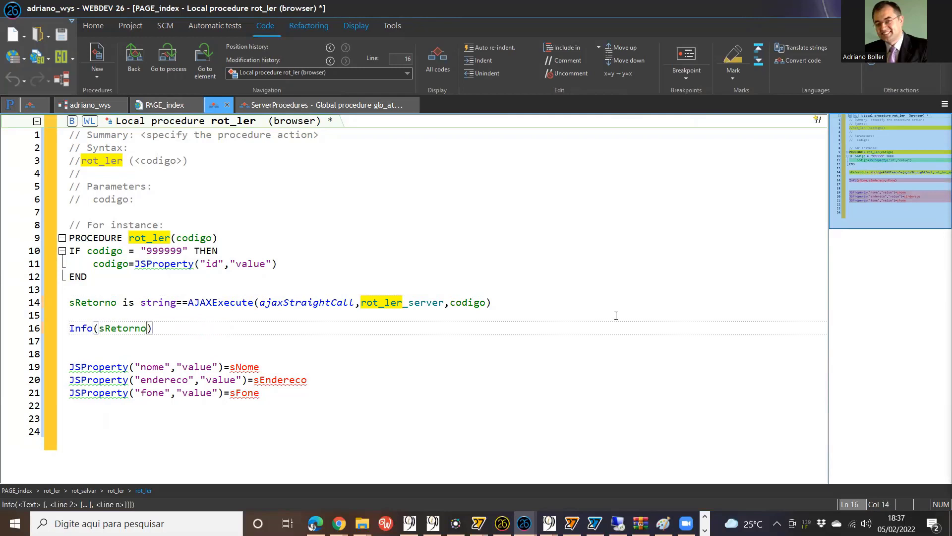
{"action": "left_click", "coordinate": [227, 369]}
{"action": "key", "text": "shift+End"}
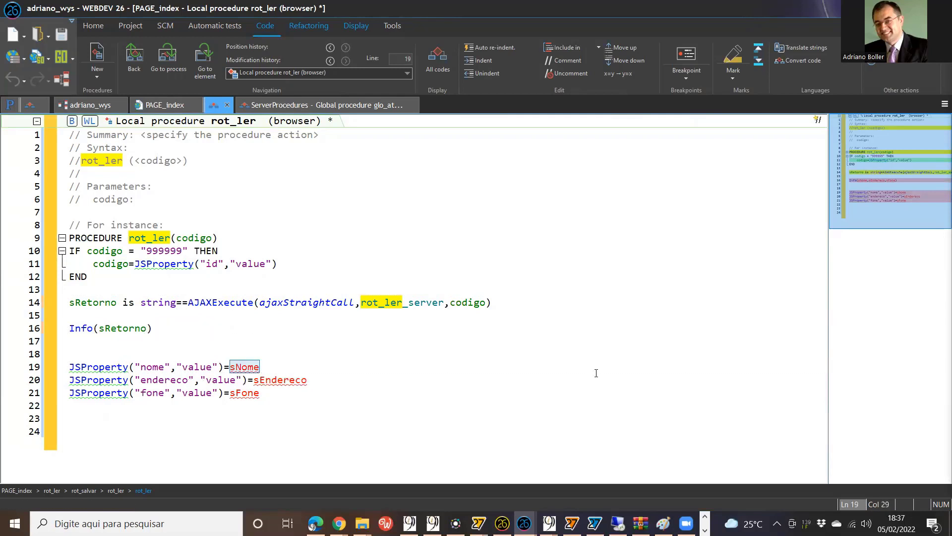
{"action": "type", "text": "extract("}
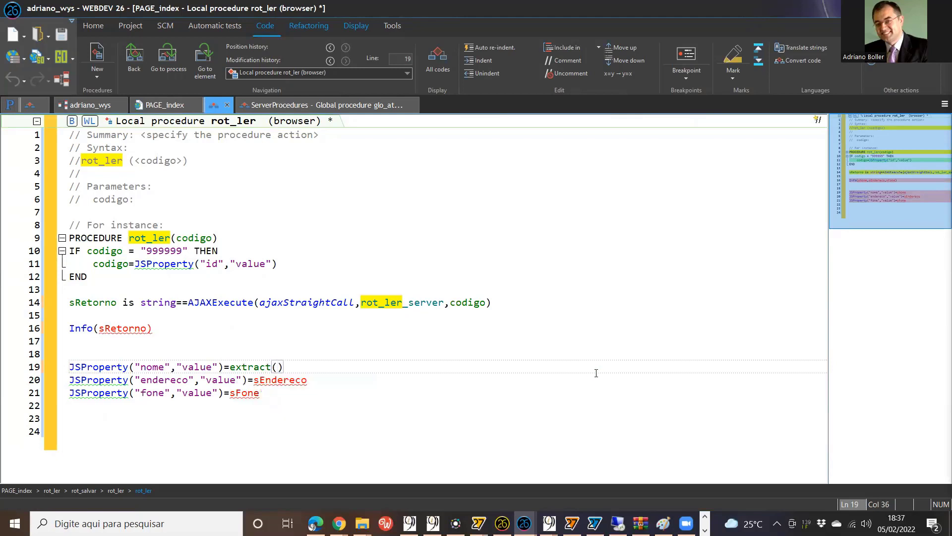
{"action": "key", "text": "BackSpace"}
{"action": "type", "text": "string)("}
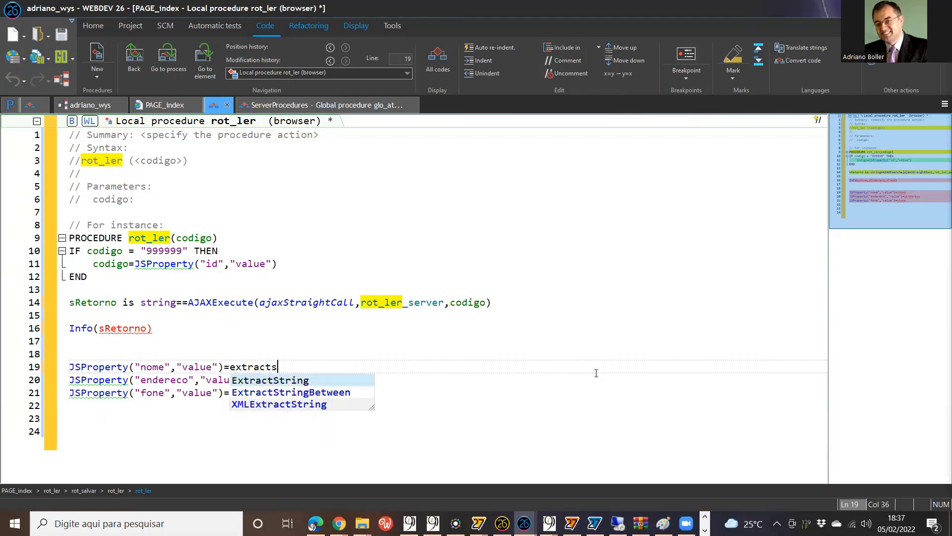
{"action": "key", "text": "BackSpace"}
{"action": "key", "text": "BackSpace"}
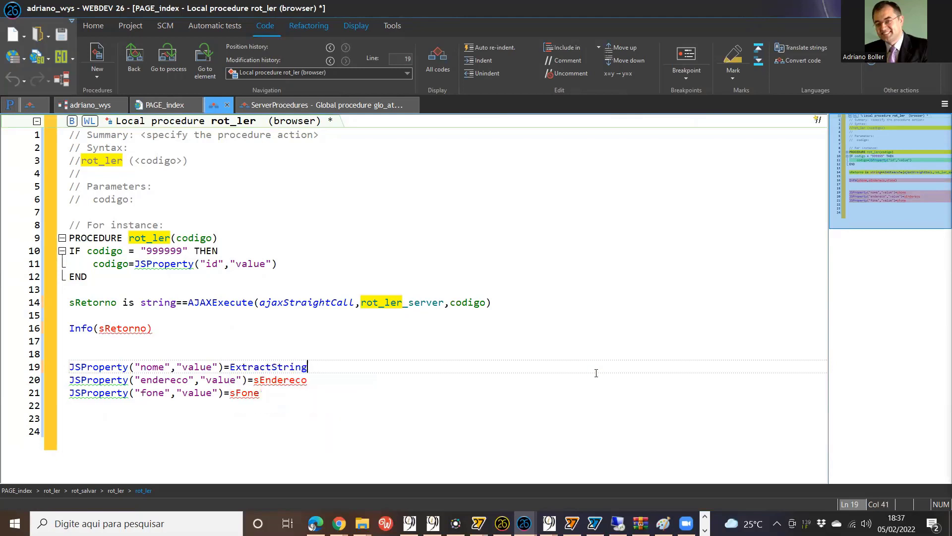
{"action": "type", "text": "(sRetorno,1,"}
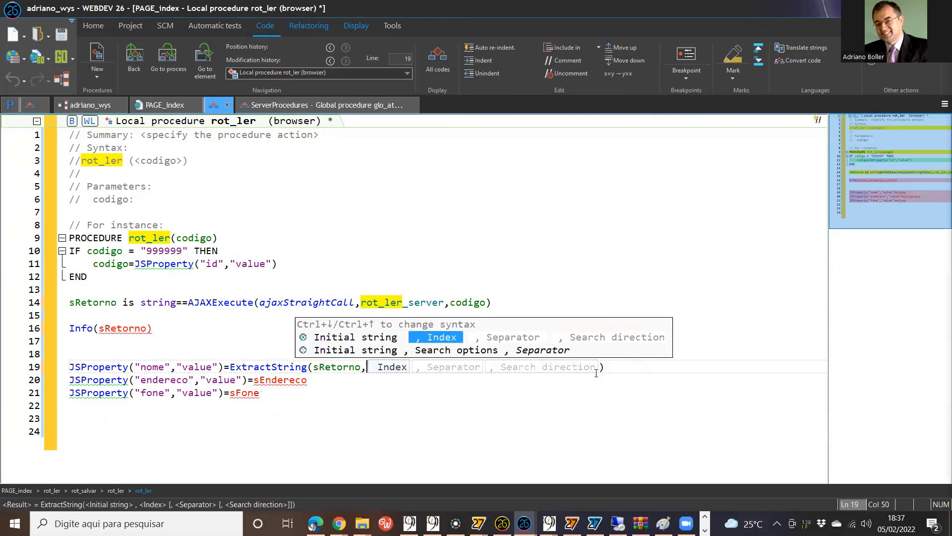
{"action": "type", "text": "\"|"}
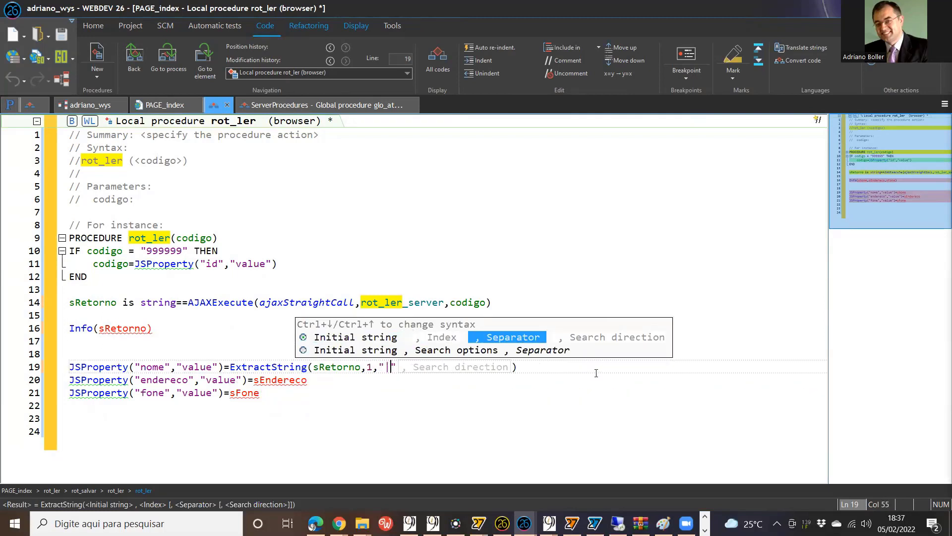
{"action": "key", "text": "BackSpace"}
{"action": "key", "text": "Return"}
{"action": "key", "text": "Delete"}
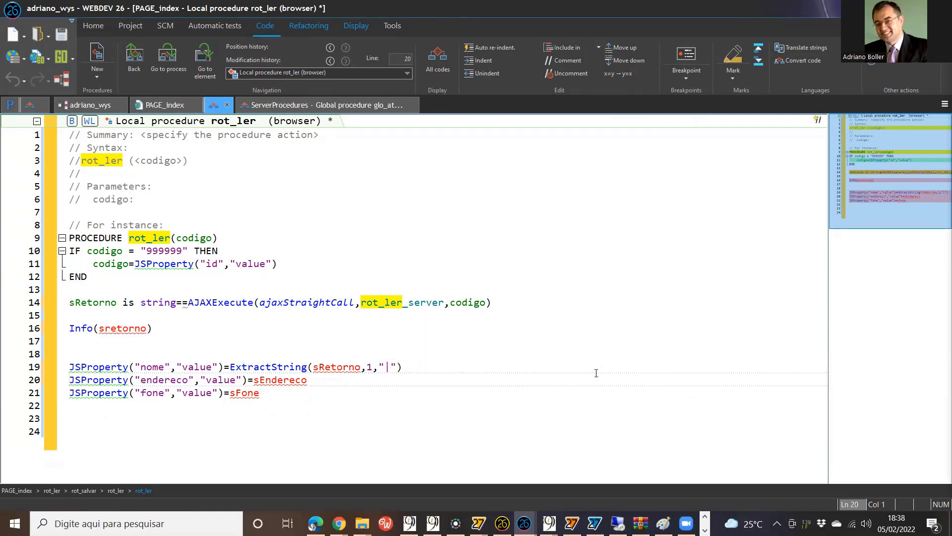
Step: Remove the duplicate equals sign before AJAXExecute in the sRetorno declaration and save the procedure
{"action": "left_click", "coordinate": [182, 302]}
{"action": "key", "text": "BackSpace"}
{"action": "left_click", "coordinate": [61, 33]}
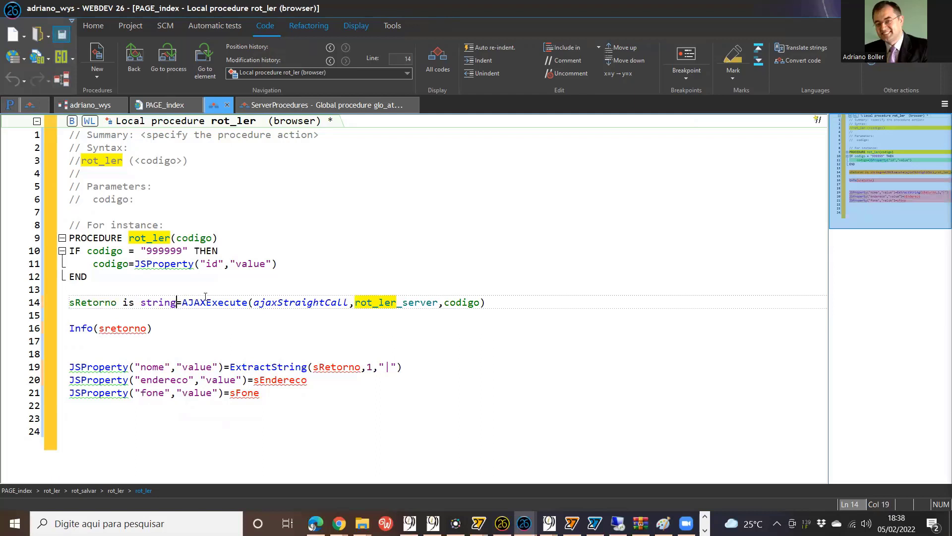
Step: Reuse the ExtractString assignment from the nome line for the endereco and fone properties, replacing sEndereco and sFone
{"action": "left_click", "coordinate": [225, 367]}
{"action": "left_click_drag", "start_coordinate": [231, 370], "coordinate": [513, 370]}
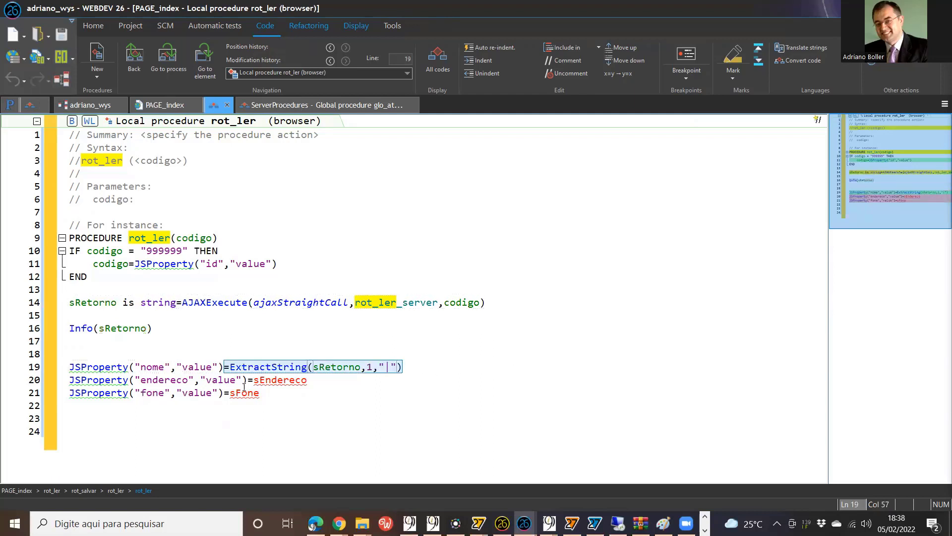
{"action": "key", "text": "ctrl+c"}
{"action": "left_click_drag", "start_coordinate": [250, 380], "coordinate": [334, 382]}
{"action": "key", "text": "ctrl+v"}
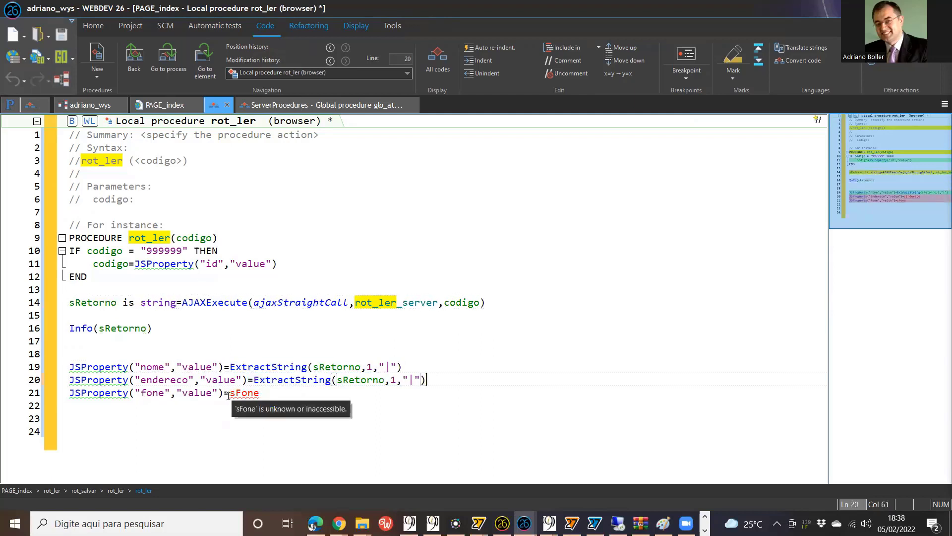
{"action": "left_click", "coordinate": [226, 393]}
{"action": "left_click_drag", "start_coordinate": [225, 394], "coordinate": [284, 395]}
{"action": "key", "text": "ctrl+v"}
Step: Set the ExtractString index to 2 for endereco and 3 for fone
{"action": "left_click", "coordinate": [390, 379]}
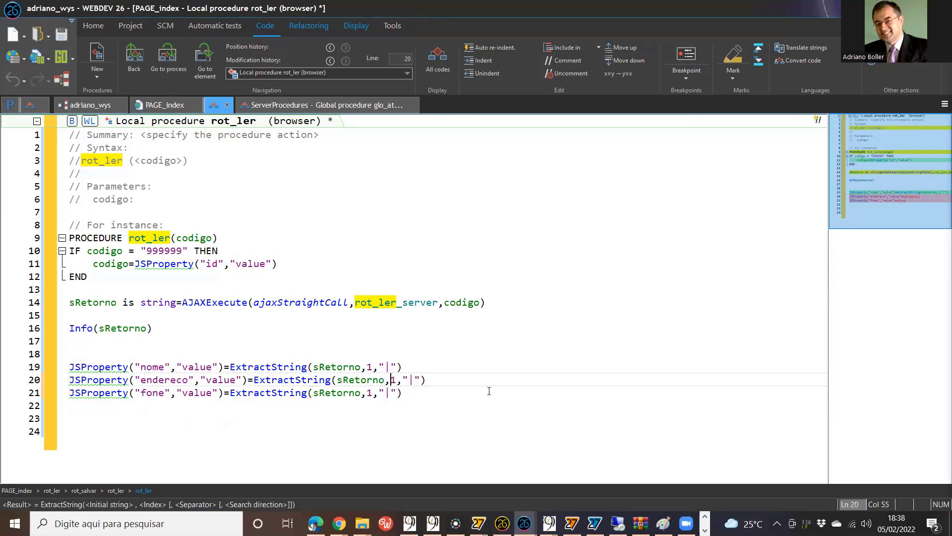
{"action": "key", "text": "Delete"}
{"action": "type", "text": "2"}
{"action": "key", "text": "Down"}
{"action": "key", "text": "Left"}
{"action": "key", "text": "Left"}
{"action": "key", "text": "Left"}
{"action": "key", "text": "Delete"}
{"action": "type", "text": "3"}
Step: In rot_ler_server, make RESULT return nome, Endereco and Telefone concatenated into one string with "|" separators
{"action": "left_click", "coordinate": [389, 304]}
{"action": "key", "text": "F2"}
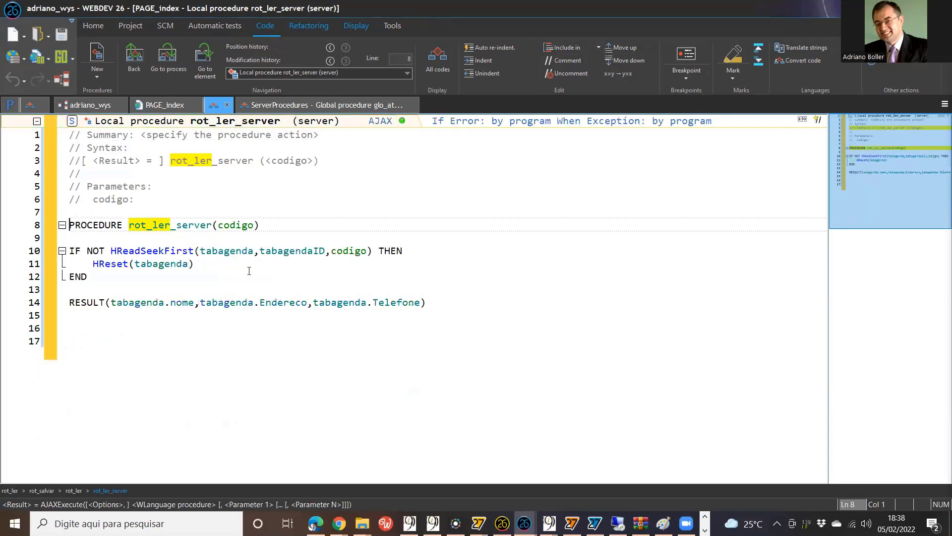
{"action": "left_click", "coordinate": [200, 304]}
{"action": "key", "text": "BackSpace"}
{"action": "type", "text": "+\"|\""}
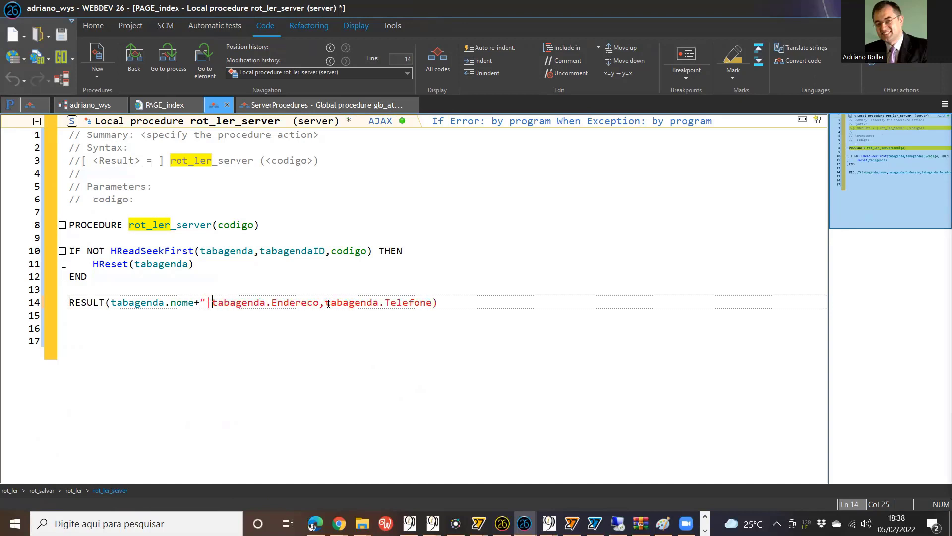
{"action": "type", "text": "+"}
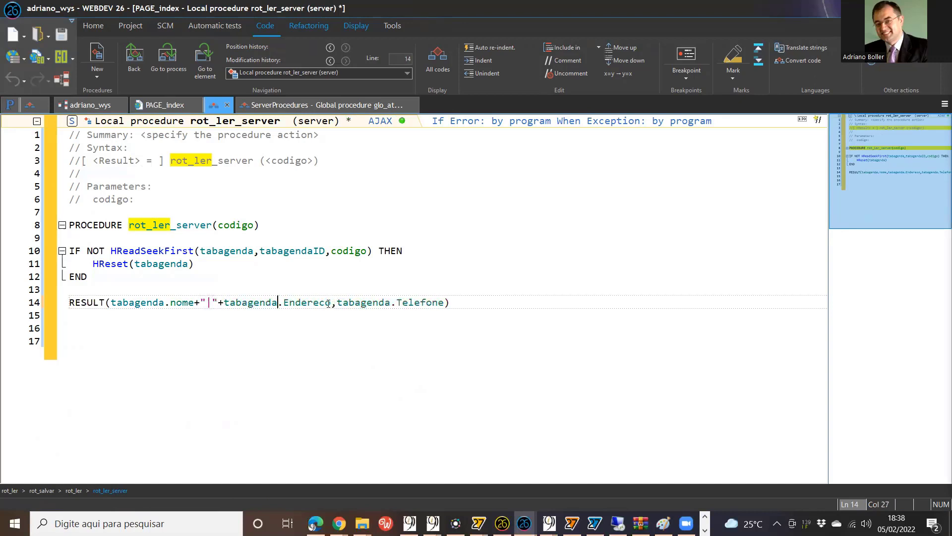
{"action": "key", "text": "BackSpace"}
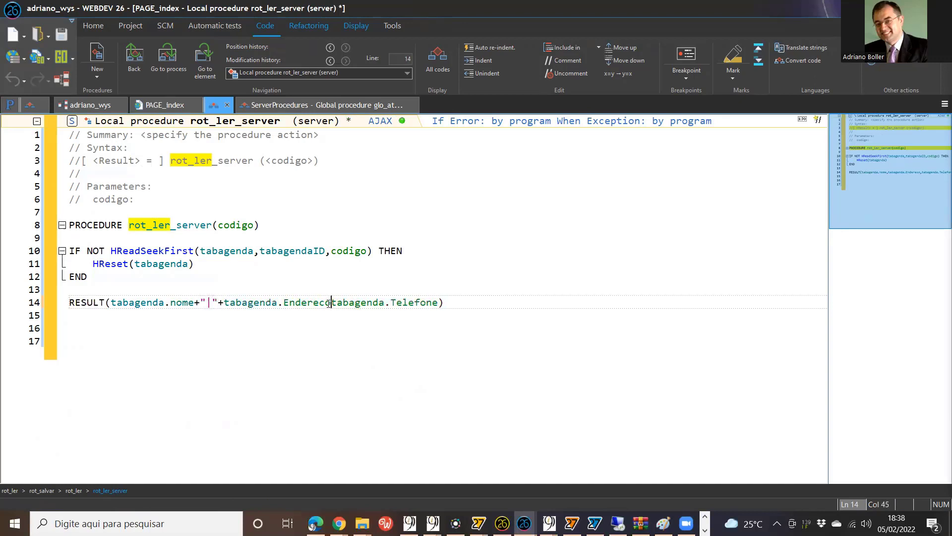
{"action": "type", "text": "+\"|\""}
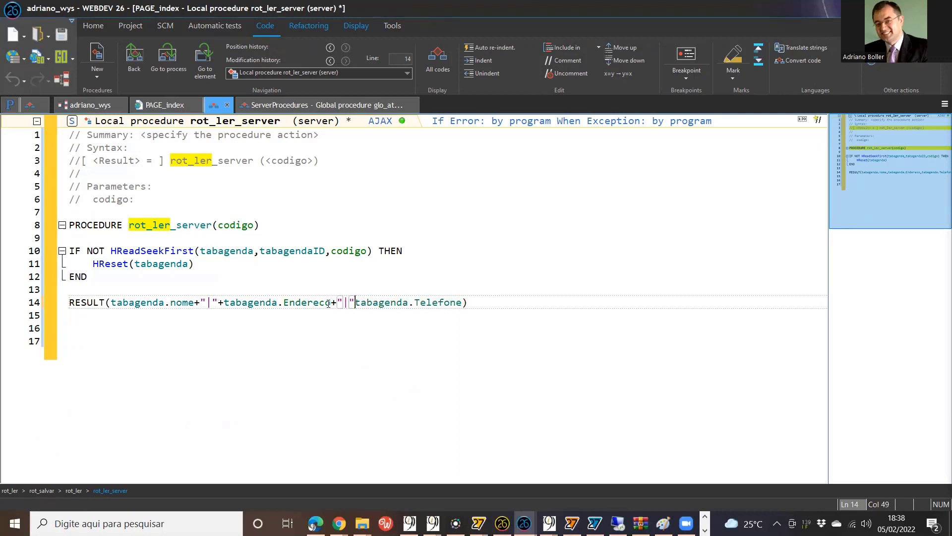
{"action": "type", "text": "+"}
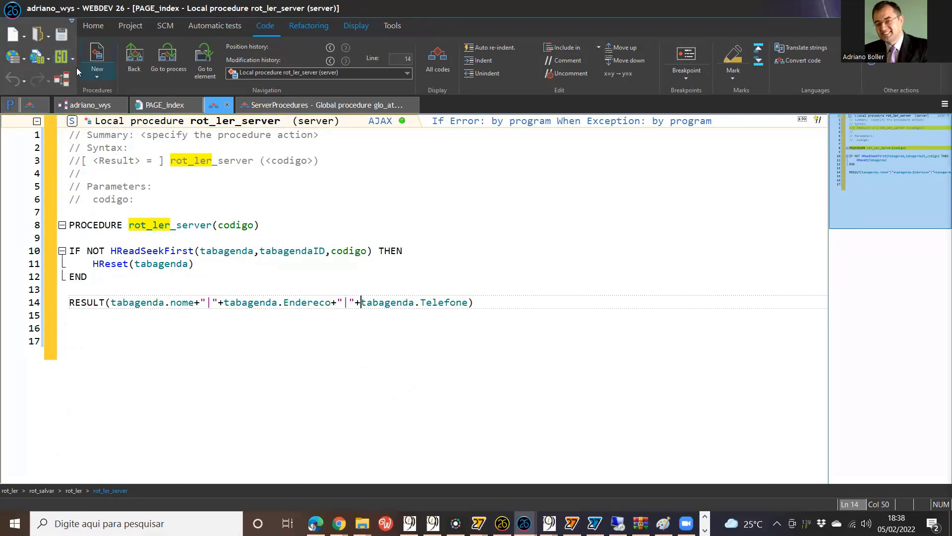
Step: Run the page test, read the record with ID 1, dismiss the debug messages and clear the form with Cancelar
{"action": "left_click", "coordinate": [62, 63]}
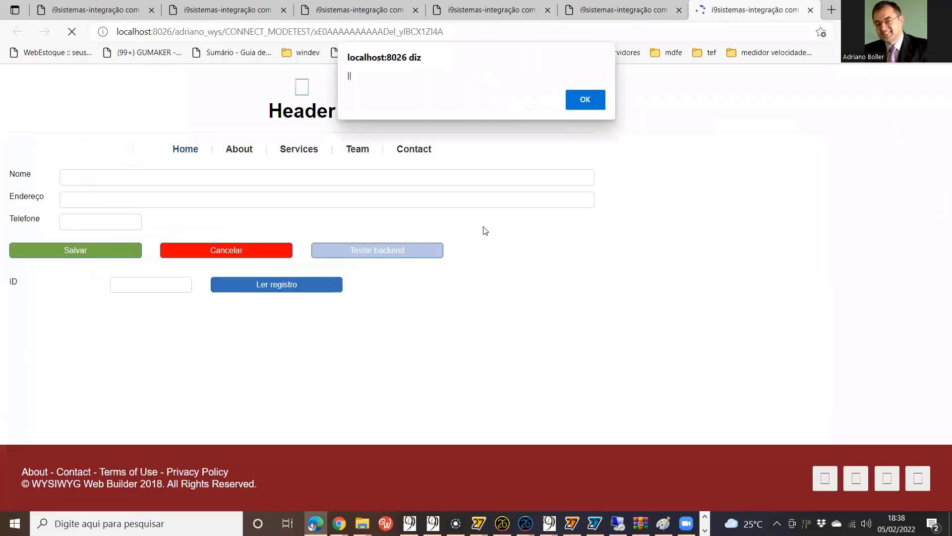
{"action": "left_click", "coordinate": [585, 96]}
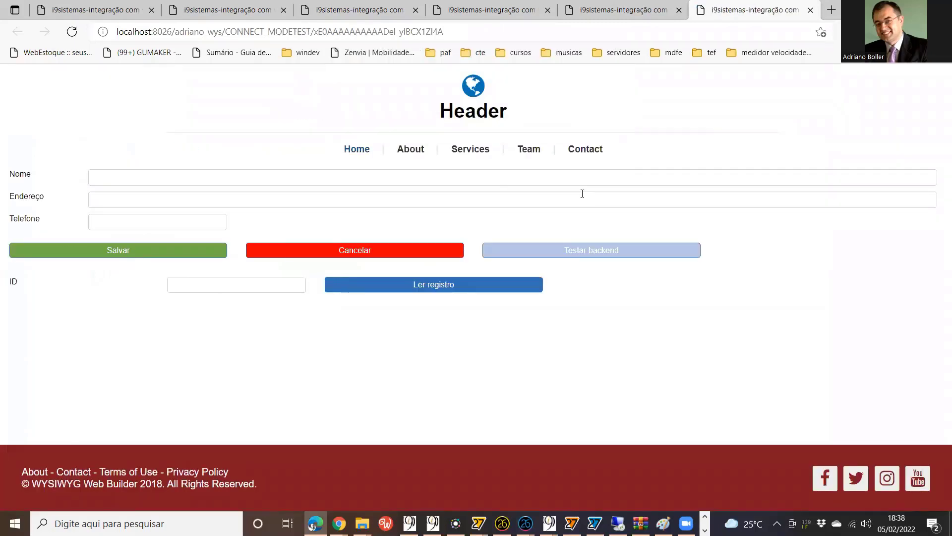
{"action": "left_click", "coordinate": [212, 287]}
{"action": "type", "text": "1"}
{"action": "left_click", "coordinate": [405, 295]}
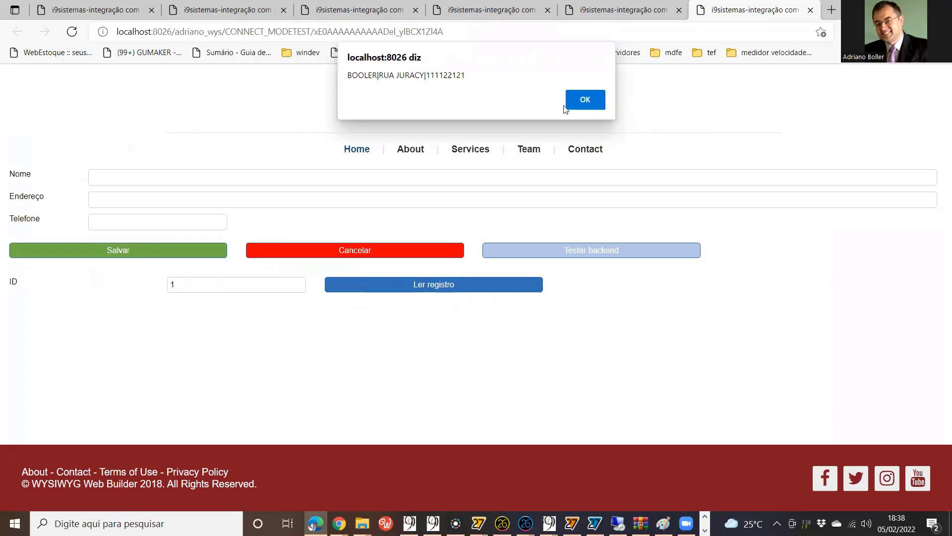
{"action": "left_click", "coordinate": [598, 100]}
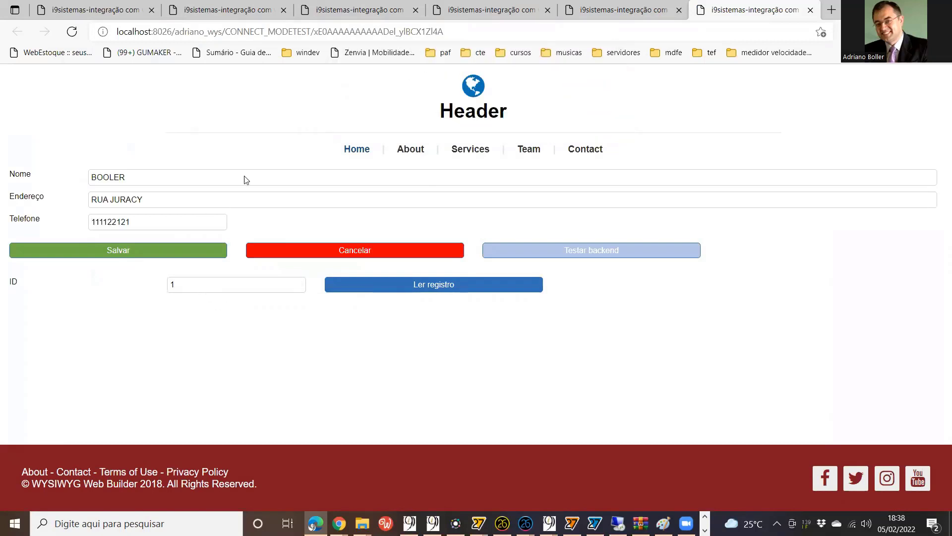
{"action": "left_click", "coordinate": [324, 256]}
{"action": "left_click", "coordinate": [586, 102]}
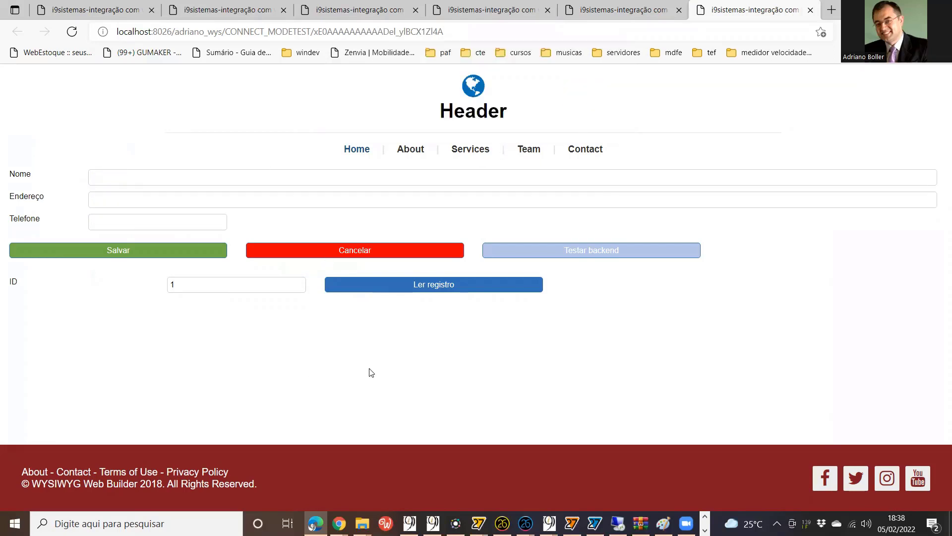
Step: Return to rot_ler in WEBDEV, delete the Info(sRetorno) debug line and the surplus blank lines, and save
{"action": "key", "text": "alt+Tab"}
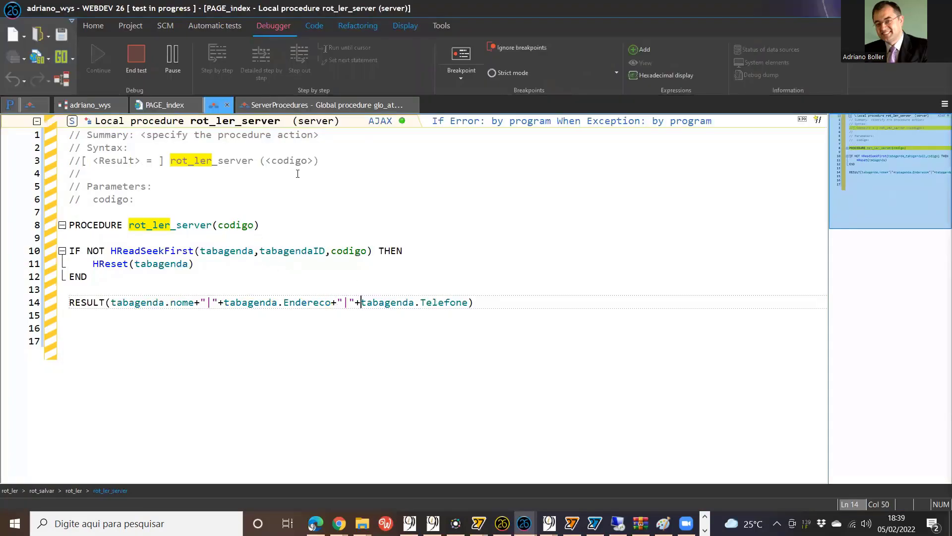
{"action": "left_click", "coordinate": [314, 27]}
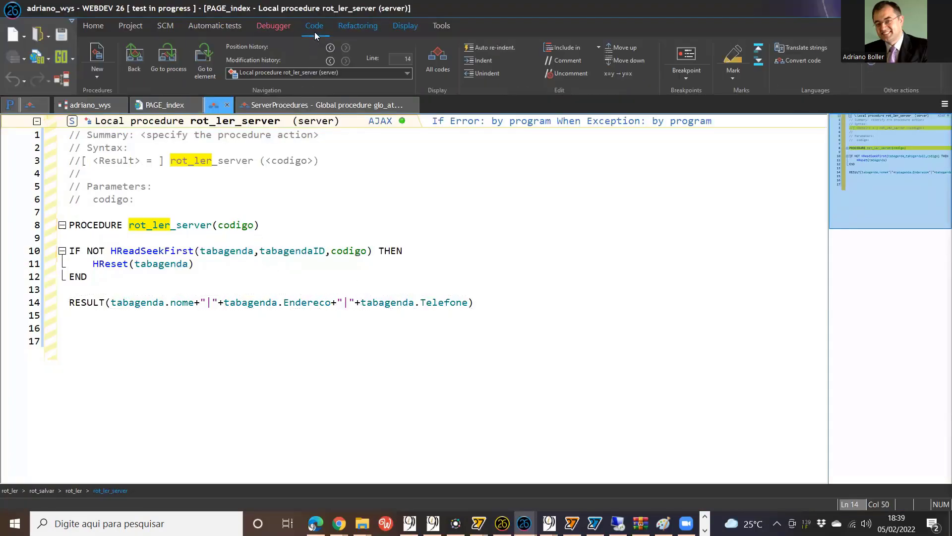
{"action": "left_click", "coordinate": [97, 56]}
{"action": "key", "text": "Escape"}
{"action": "left_click", "coordinate": [135, 59]}
{"action": "left_click", "coordinate": [196, 326]}
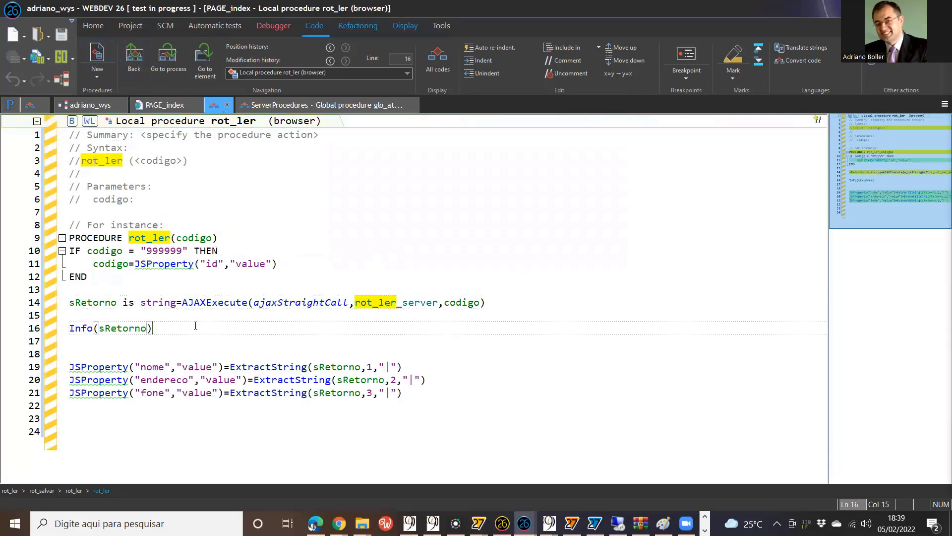
{"action": "key", "text": "Home"}
{"action": "key", "text": "shift+Down"}
{"action": "key", "text": "shift+Down"}
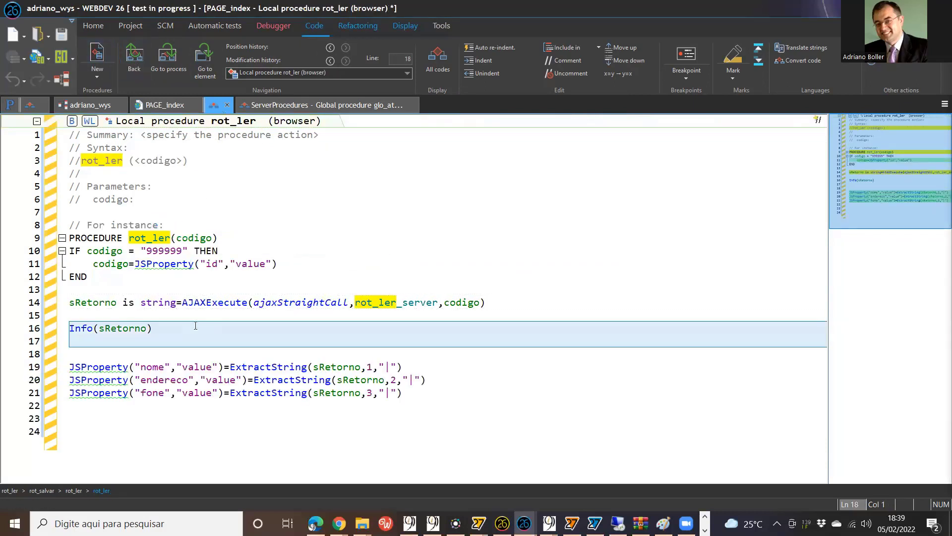
{"action": "key", "text": "Delete"}
{"action": "left_click", "coordinate": [201, 320]}
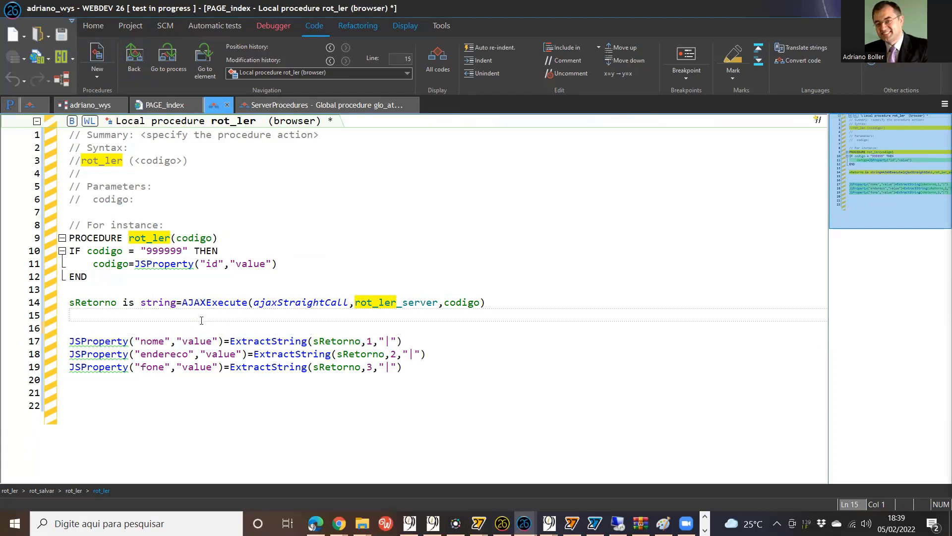
{"action": "key", "text": "Delete"}
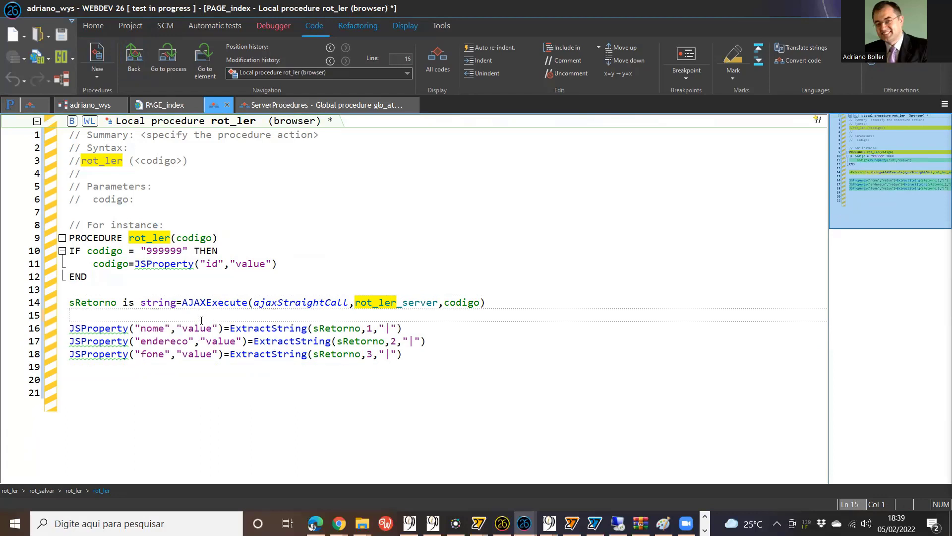
{"action": "left_click", "coordinate": [65, 34]}
{"action": "left_click", "coordinate": [487, 292]}
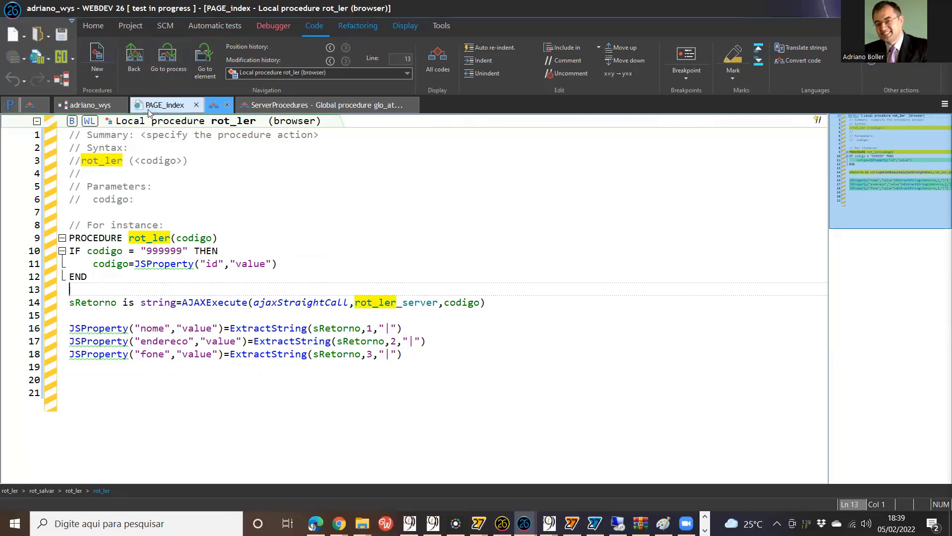
Step: Restart the PAGE_index test, read the record with ID 1 and clear the form with Cancelar
{"action": "left_click", "coordinate": [164, 105]}
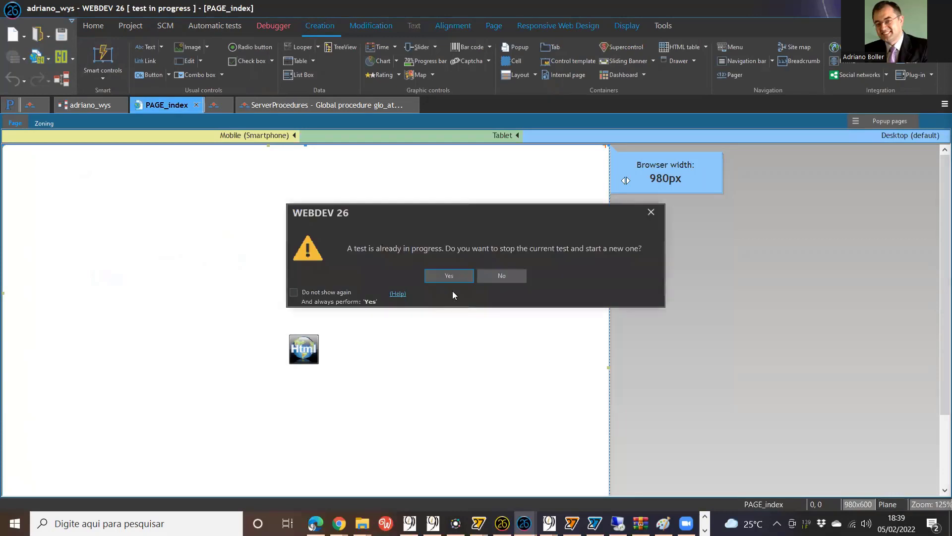
{"action": "left_click", "coordinate": [446, 275]}
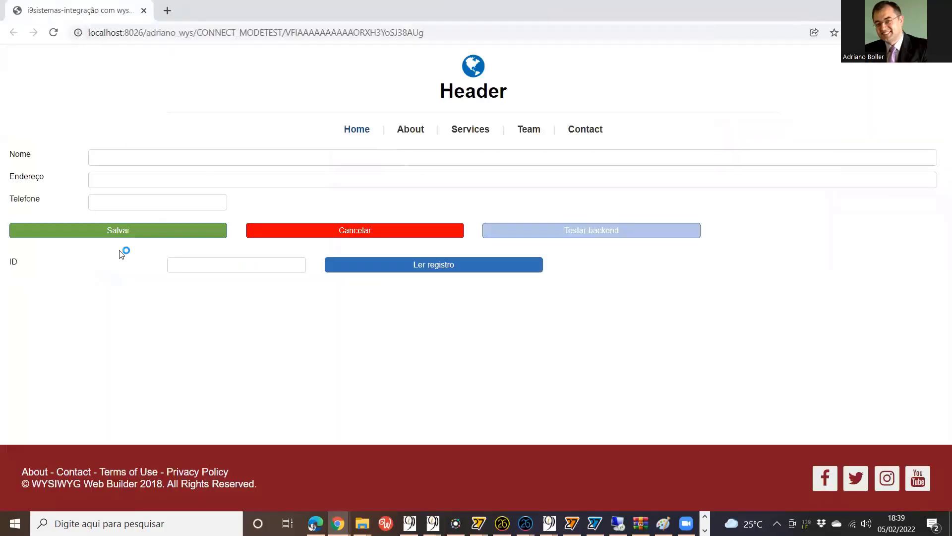
{"action": "left_click", "coordinate": [219, 264]}
{"action": "type", "text": "1"}
{"action": "left_click", "coordinate": [426, 268]}
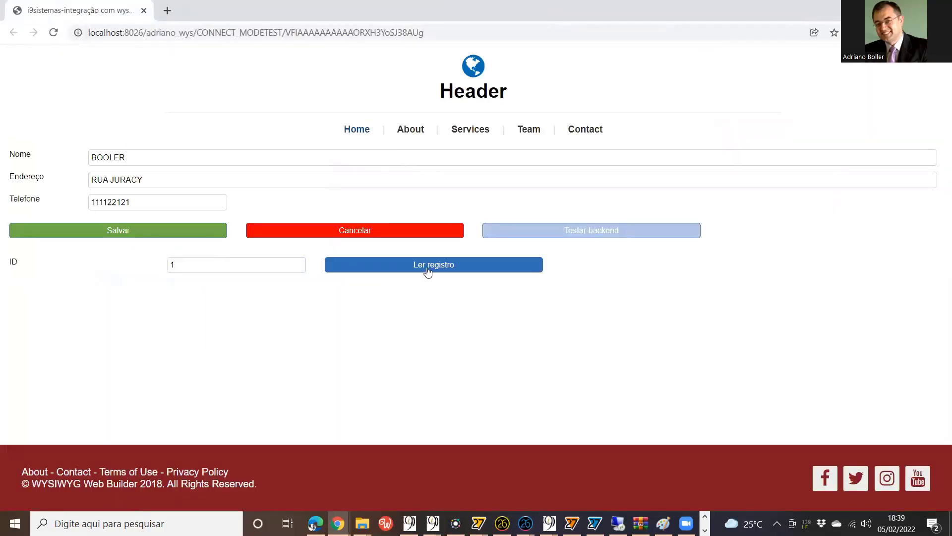
{"action": "left_click", "coordinate": [286, 236]}
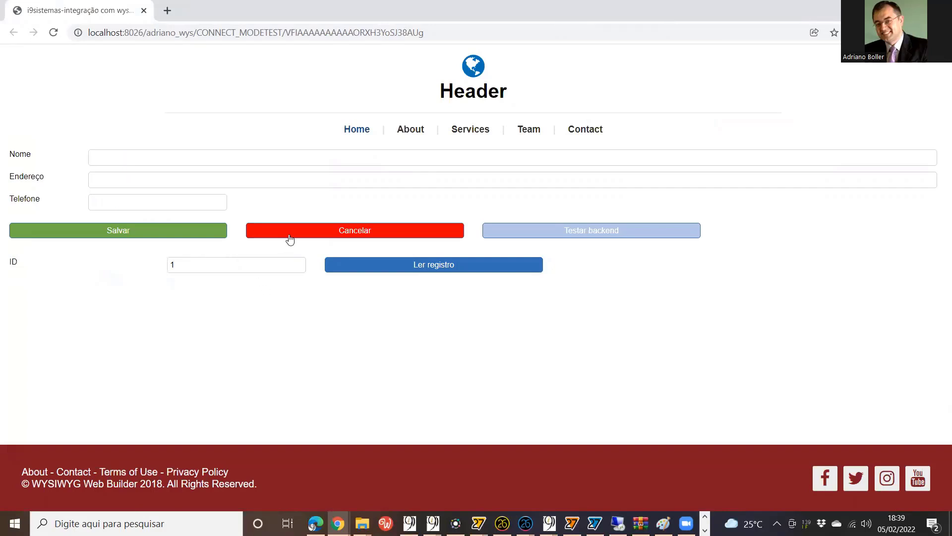
Step: Read the record with ID 12, then read the record with ID 1
{"action": "left_click", "coordinate": [239, 267]}
{"action": "type", "text": "2"}
{"action": "left_click", "coordinate": [408, 270]}
{"action": "left_click", "coordinate": [250, 272]}
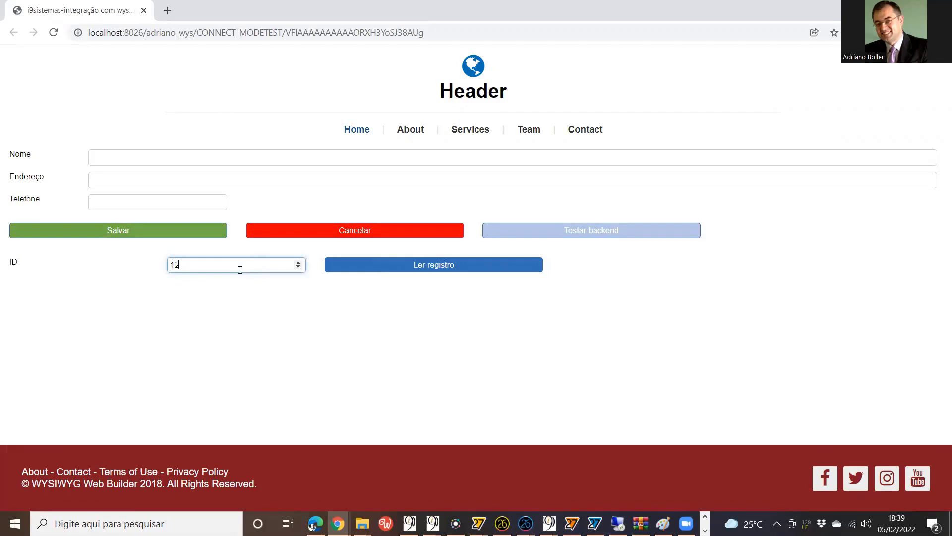
{"action": "double_click", "coordinate": [172, 265]}
{"action": "type", "text": "1"}
{"action": "left_click", "coordinate": [414, 273]}
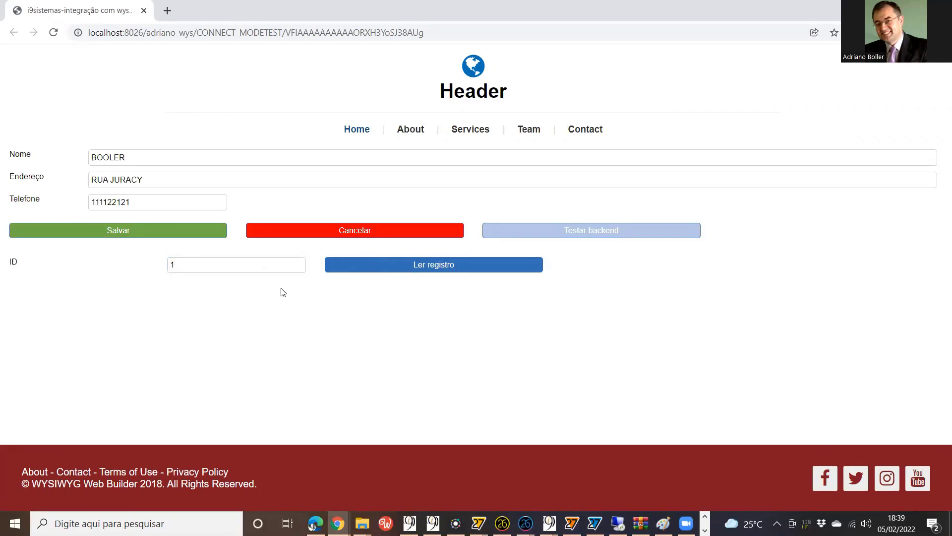
Step: Read the record with ID 3, then change the ID to 2 and read that record
{"action": "left_click", "coordinate": [246, 271]}
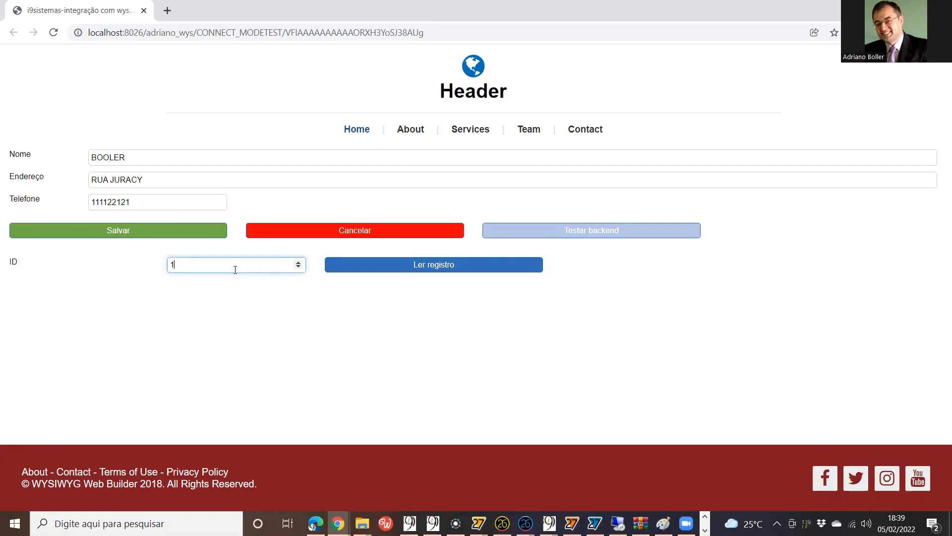
{"action": "key", "text": "BackSpace"}
{"action": "type", "text": "3"}
{"action": "left_click", "coordinate": [433, 267]}
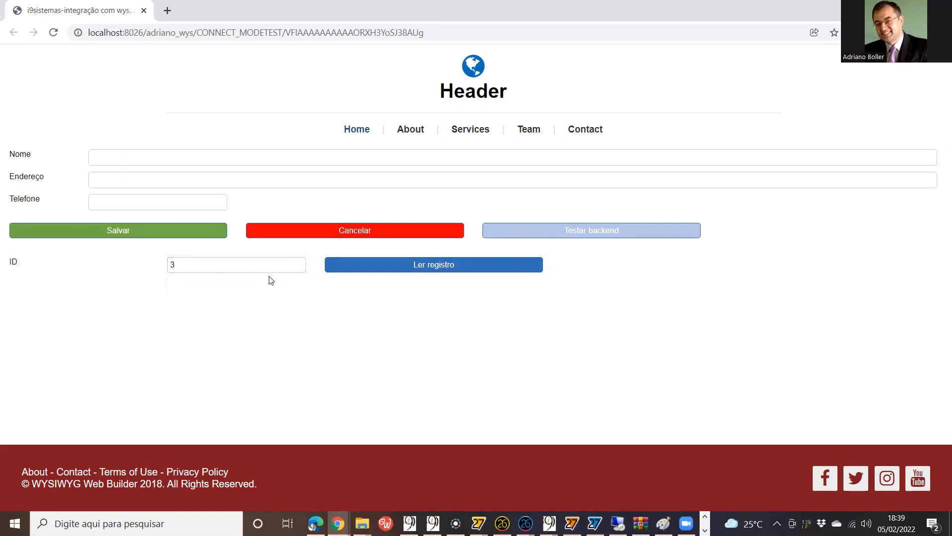
{"action": "left_click", "coordinate": [241, 266]}
{"action": "type", "text": "2"}
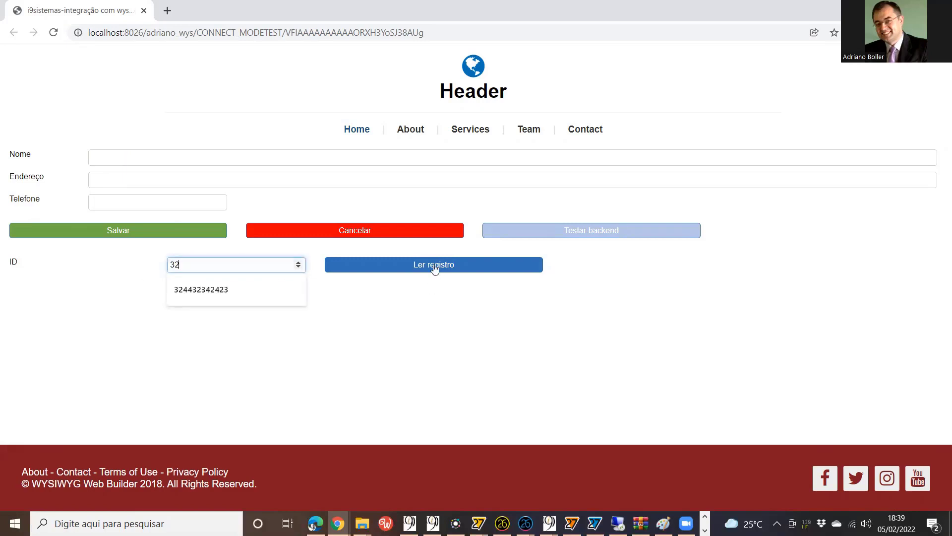
{"action": "left_click_drag", "start_coordinate": [177, 265], "coordinate": [142, 273]}
{"action": "key", "text": "Delete"}
{"action": "left_click", "coordinate": [465, 270]}
Step: Switch to WEBDEV, review the rot_ler code and its rot_ler_server procedure, and return to rot_ler
{"action": "key", "text": "alt+Tab"}
{"action": "key", "text": "alt+Tab"}
{"action": "key", "text": "alt+Tab"}
{"action": "key", "text": "alt+Tab"}
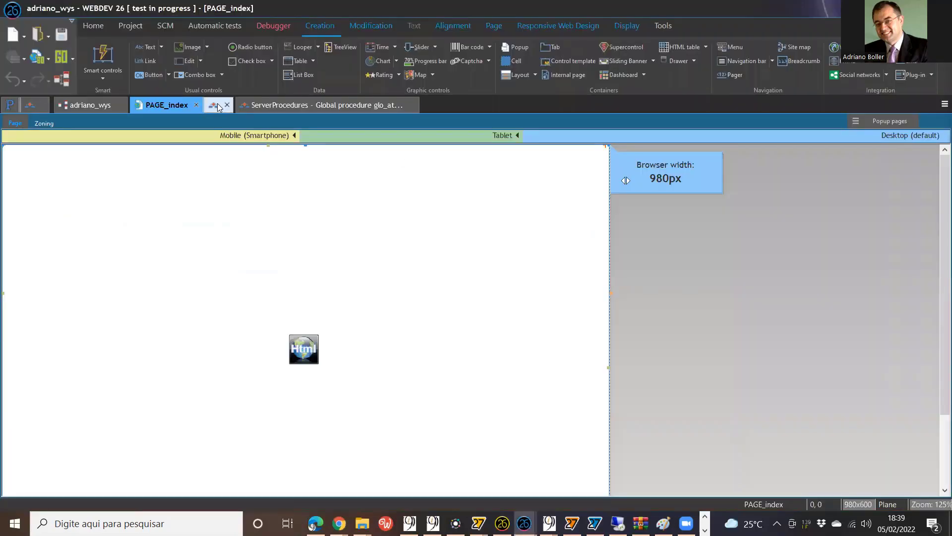
{"action": "left_click", "coordinate": [214, 105]}
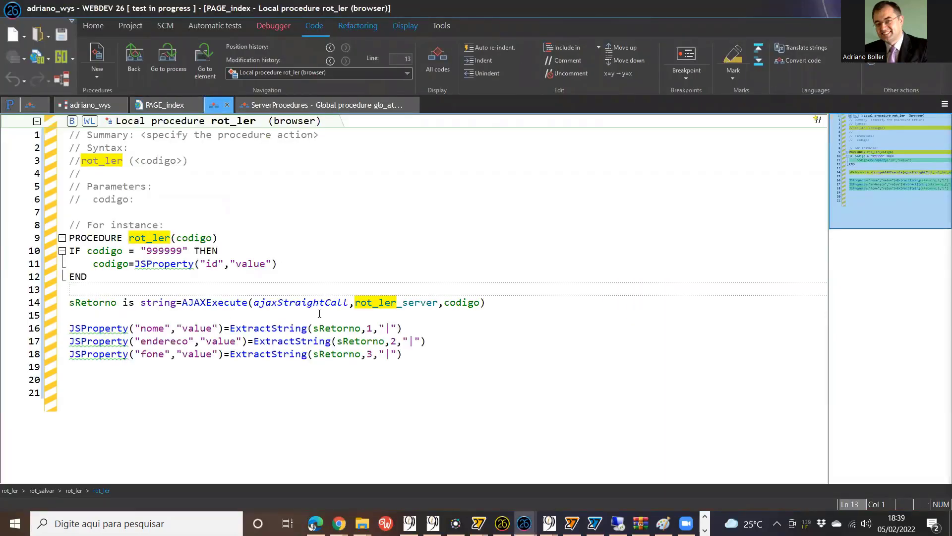
{"action": "double_click", "coordinate": [389, 303]}
{"action": "key", "text": "F2"}
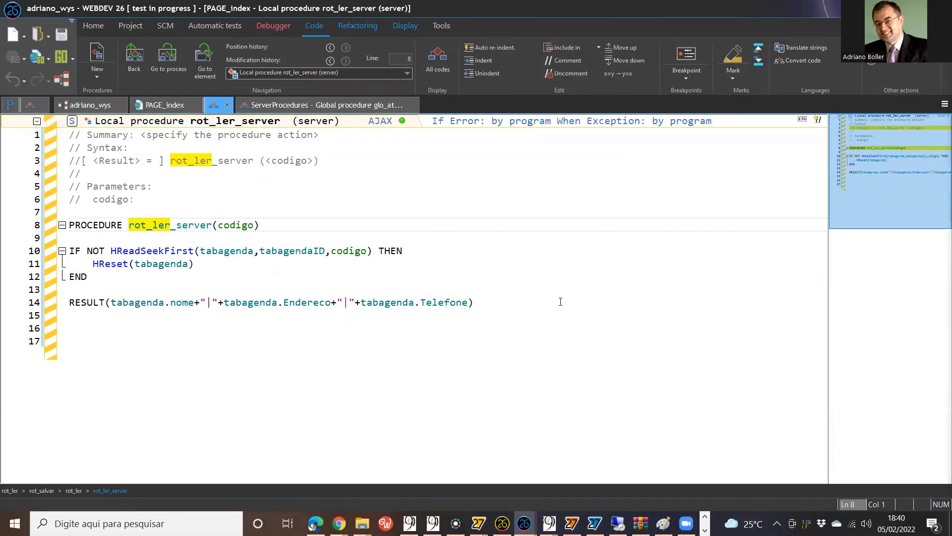
{"action": "left_click", "coordinate": [133, 59]}
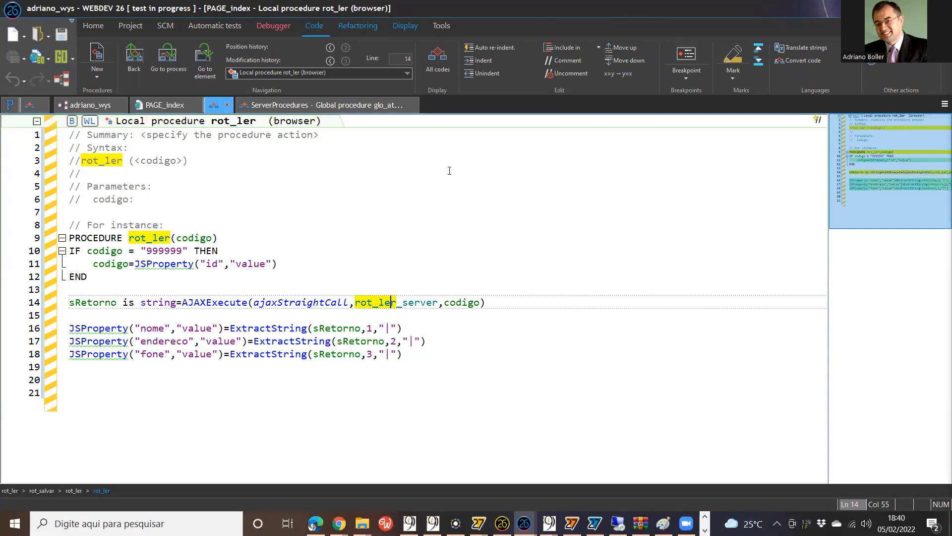
Step: Return to PAGE_index and stop the running page test
{"action": "left_click", "coordinate": [166, 105]}
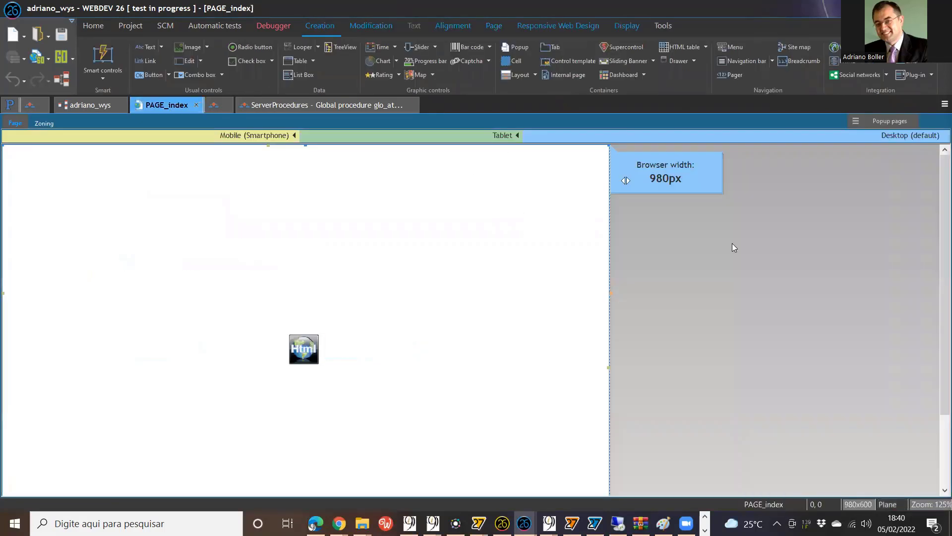
{"action": "left_click", "coordinate": [274, 30]}
{"action": "left_click", "coordinate": [137, 62]}
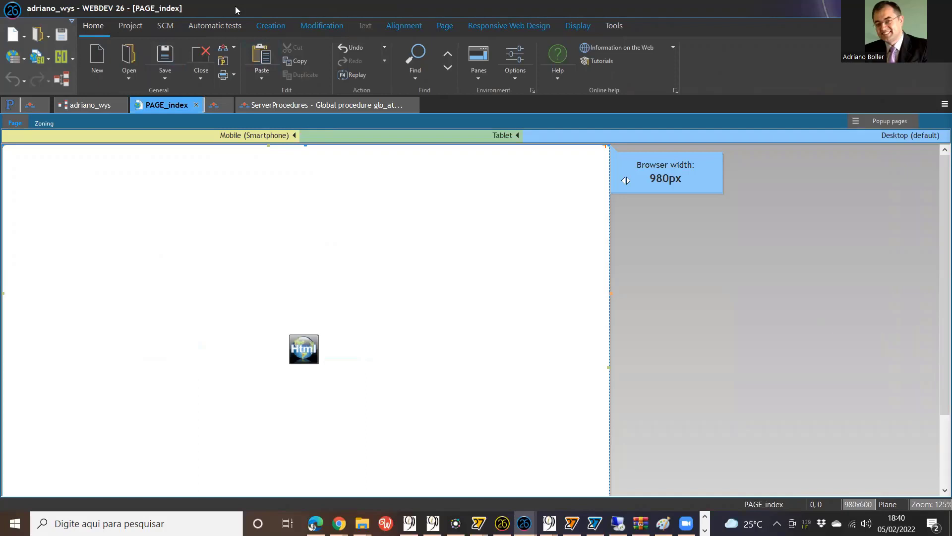
Step: Display the classic menu bar and confirm the project's documentation layout settings
{"action": "left_click", "coordinate": [73, 23]}
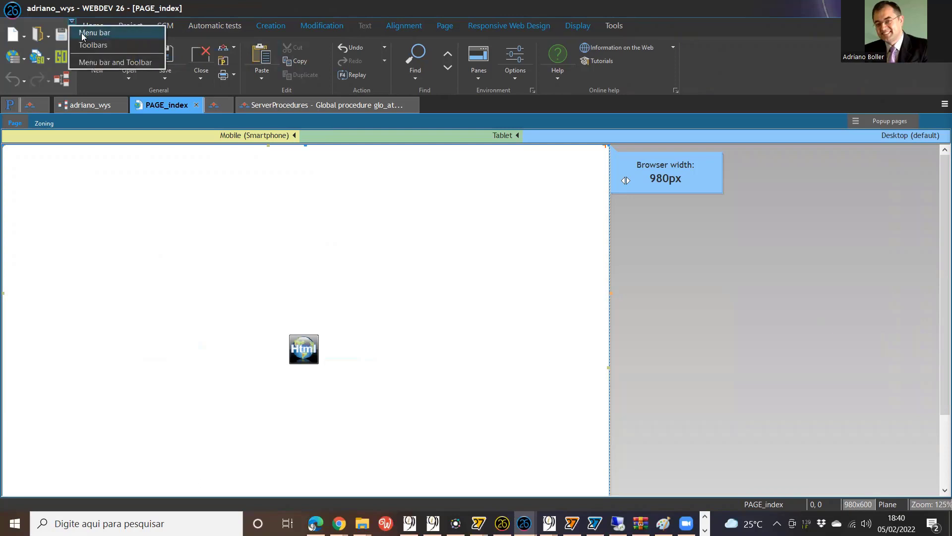
{"action": "left_click", "coordinate": [82, 33]}
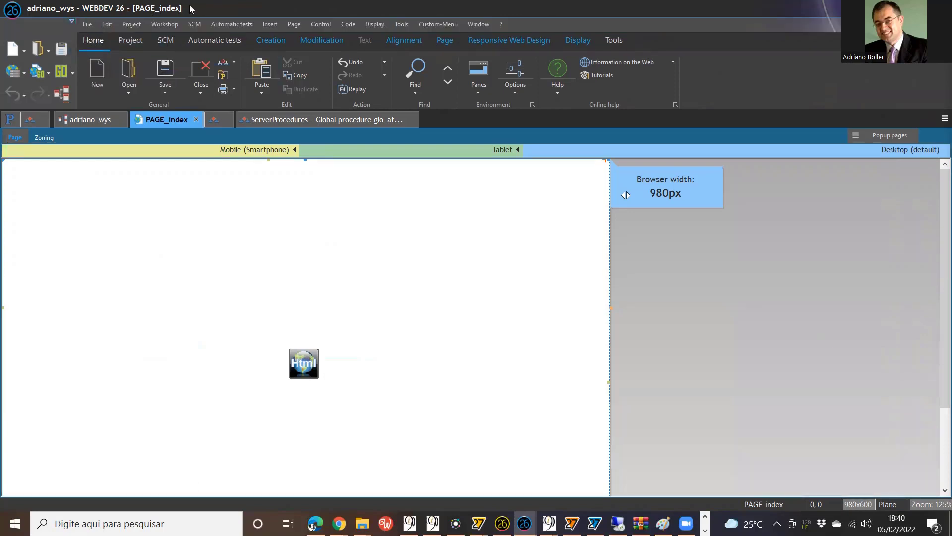
{"action": "left_click", "coordinate": [87, 28]}
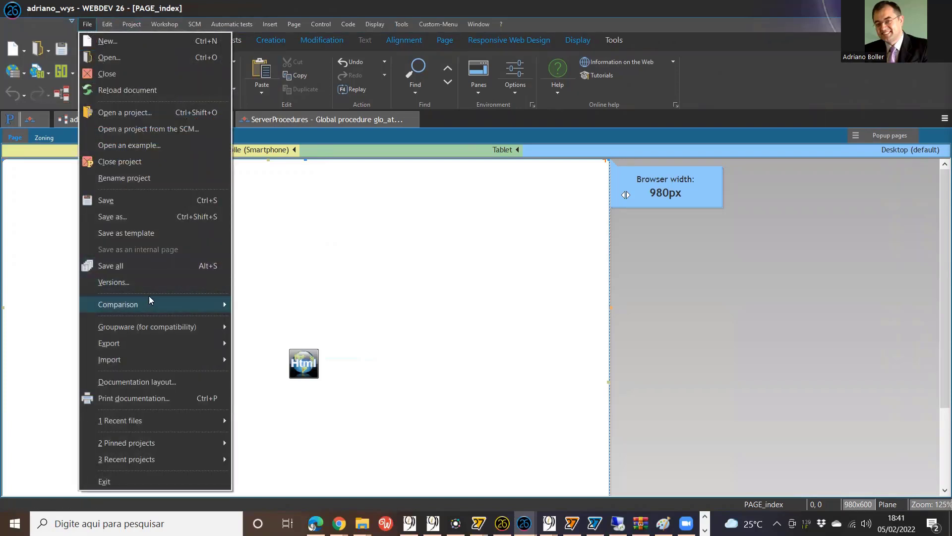
{"action": "left_click", "coordinate": [438, 249]}
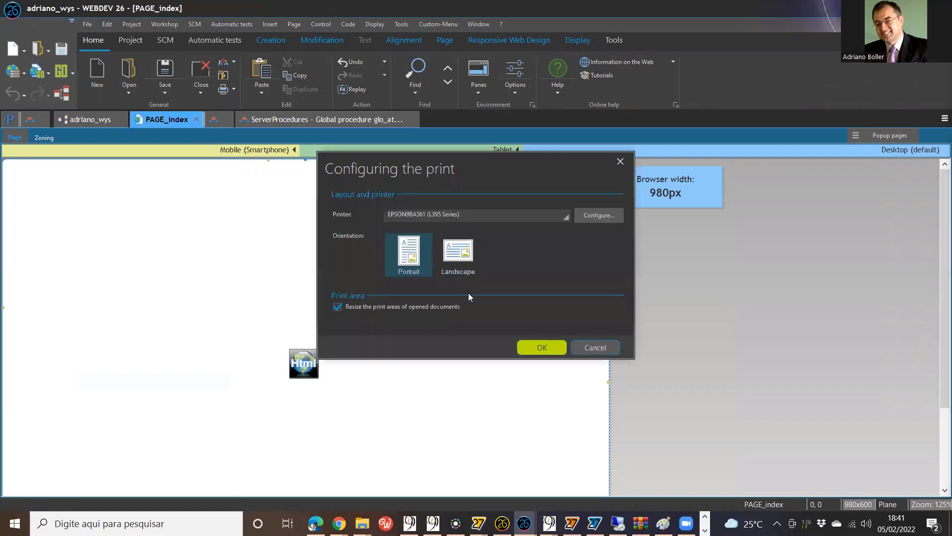
{"action": "left_click", "coordinate": [533, 346]}
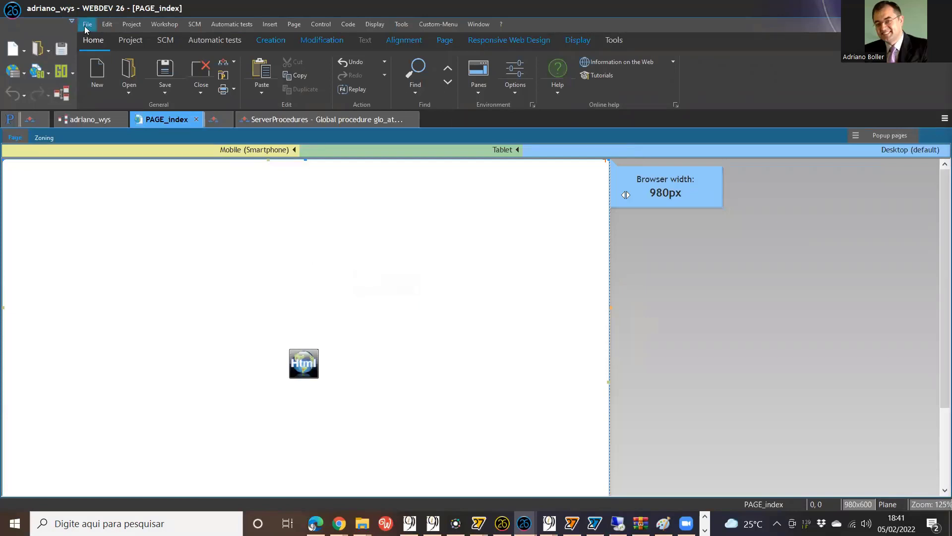
Step: Set the documentation layout's orientation to Landscape
{"action": "left_click", "coordinate": [71, 21]}
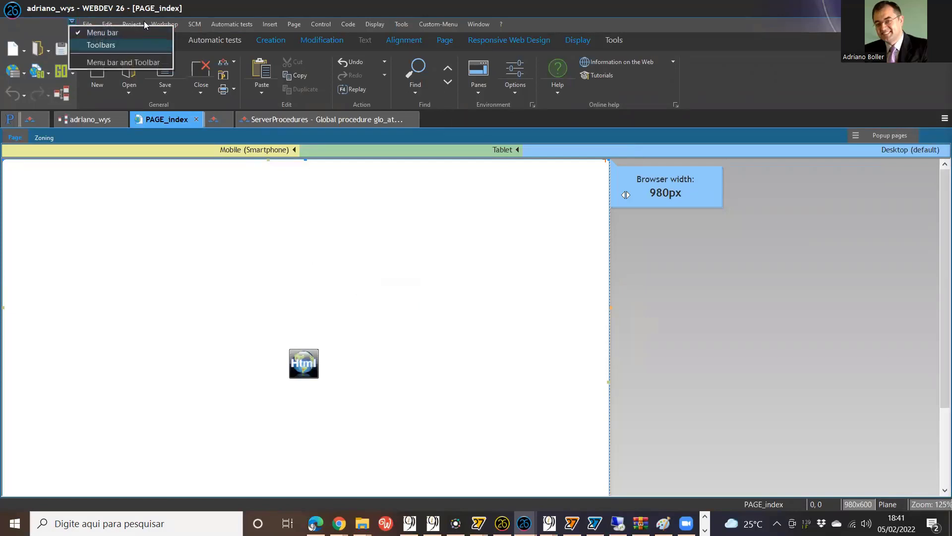
{"action": "left_click", "coordinate": [163, 13]}
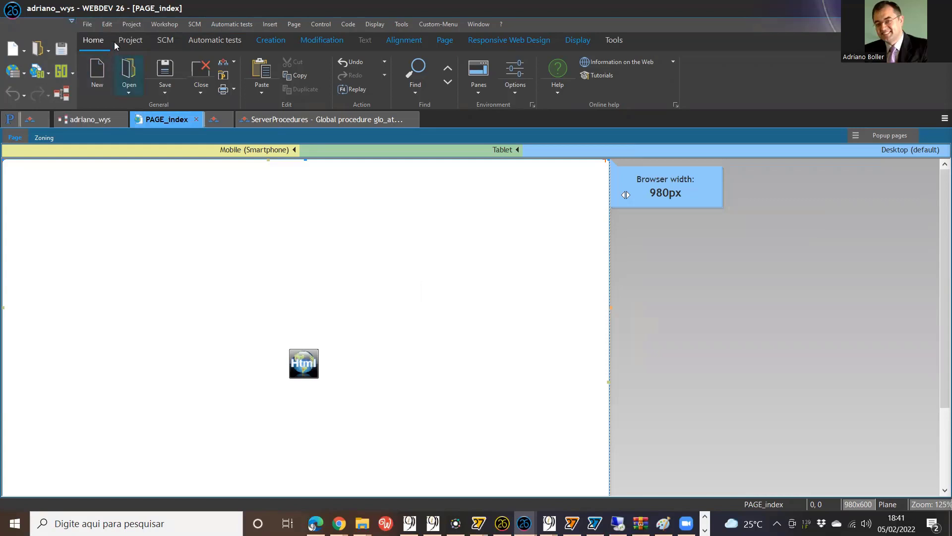
{"action": "left_click", "coordinate": [90, 27]}
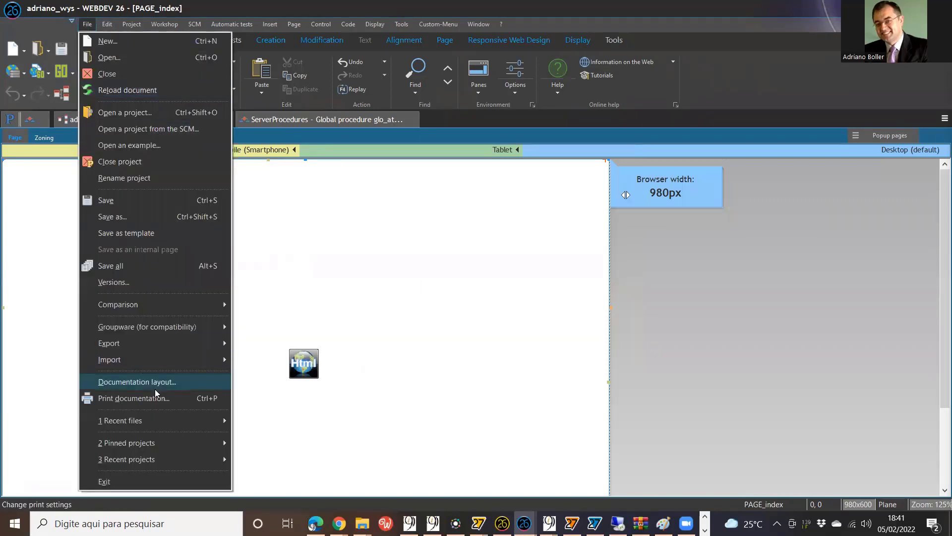
{"action": "left_click", "coordinate": [151, 382]}
{"action": "left_click", "coordinate": [460, 254]}
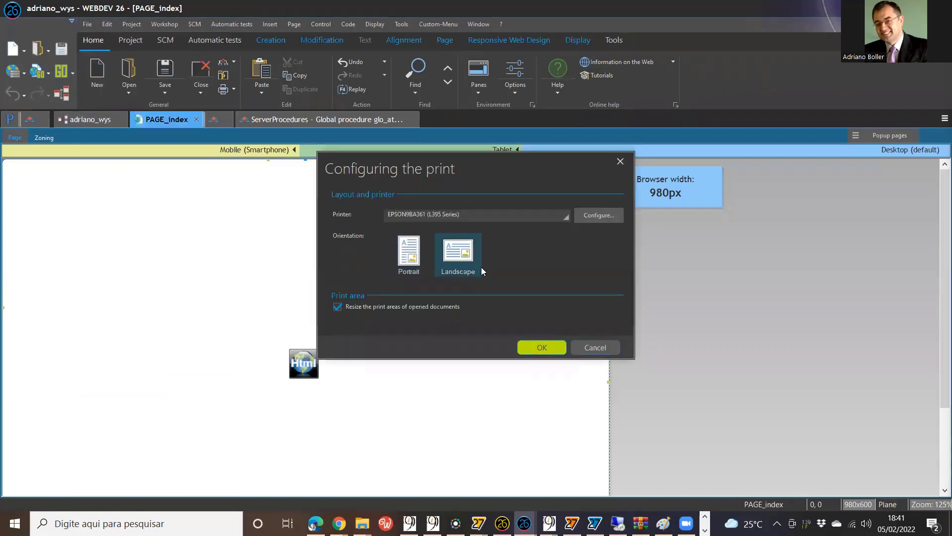
{"action": "left_click", "coordinate": [534, 347]}
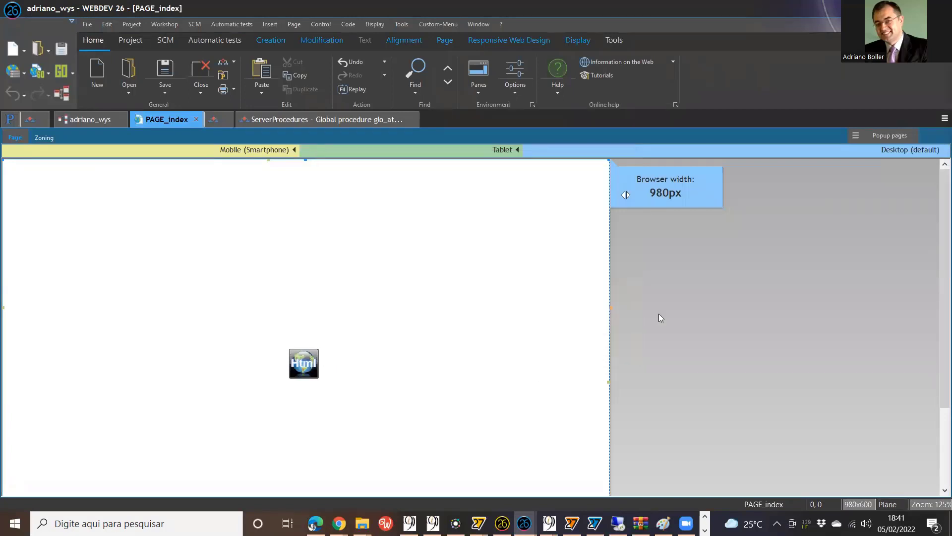
Step: Generate the printable documentation of PAGE_index with all information types in Landscape orientation
{"action": "left_click", "coordinate": [88, 26]}
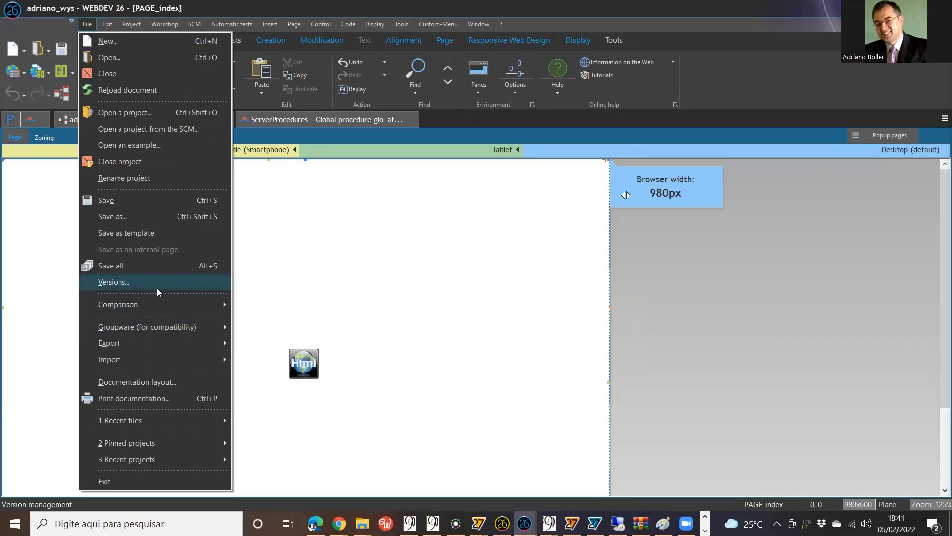
{"action": "left_click", "coordinate": [149, 398]}
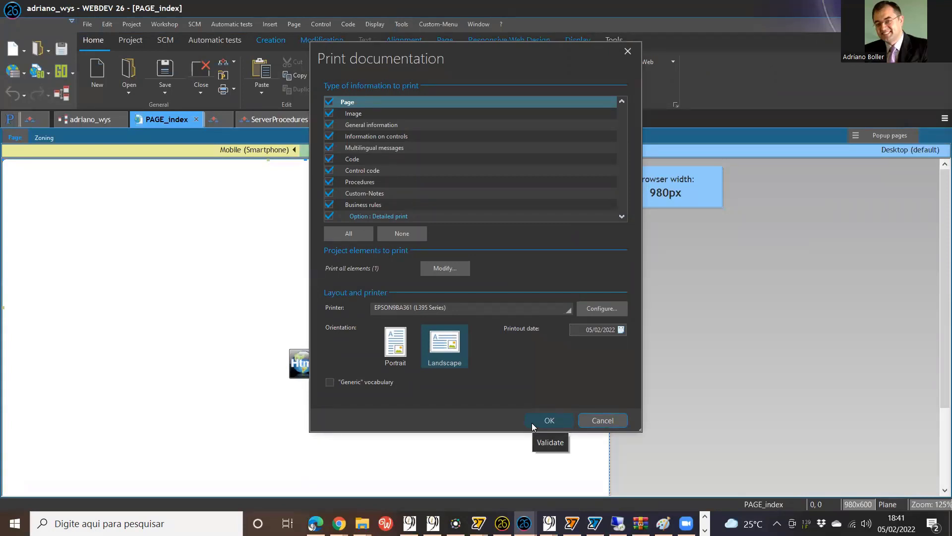
{"action": "left_click", "coordinate": [492, 310]}
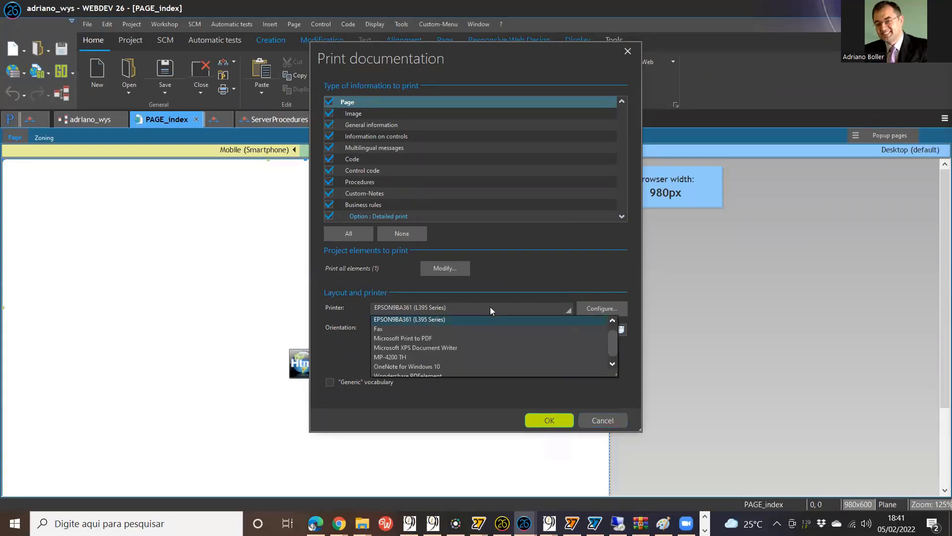
{"action": "left_click", "coordinate": [491, 310]}
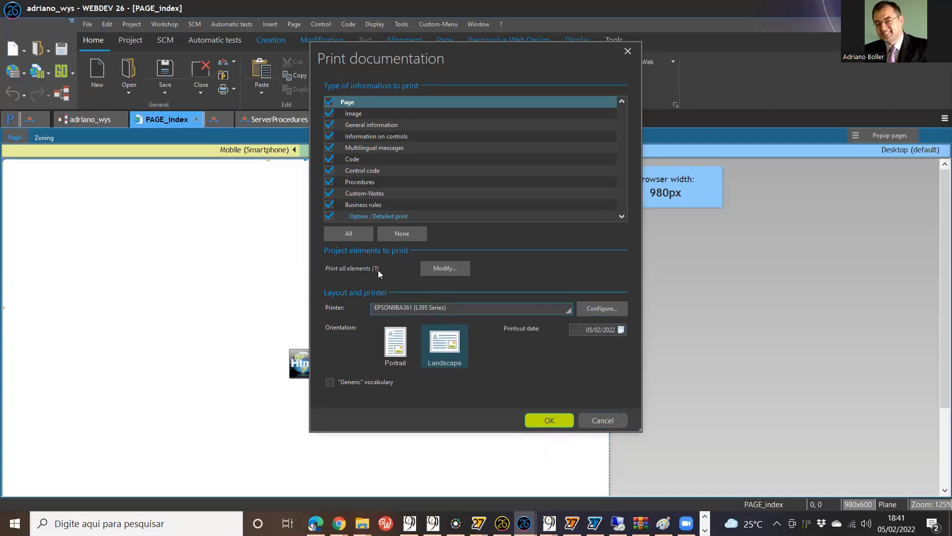
{"action": "left_click", "coordinate": [437, 308]}
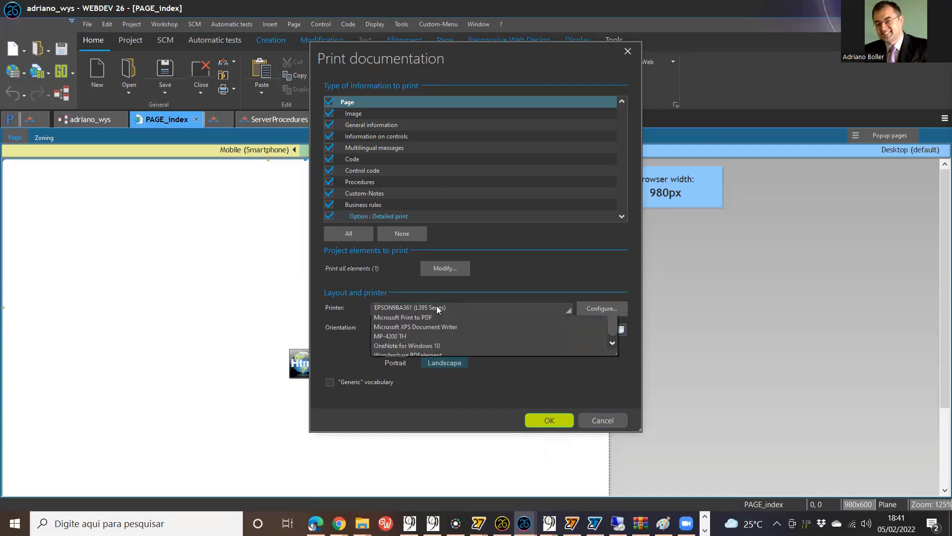
{"action": "key", "text": "Escape"}
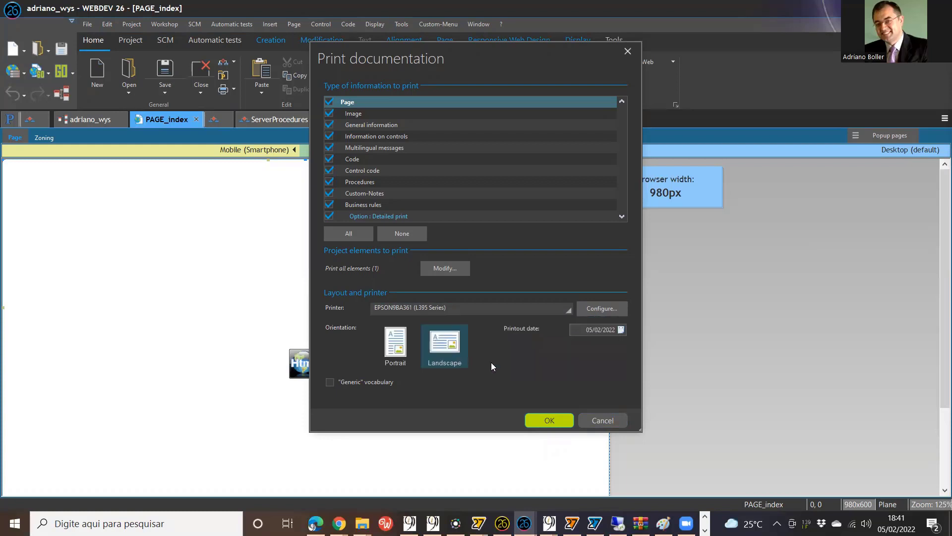
{"action": "left_click", "coordinate": [544, 421]}
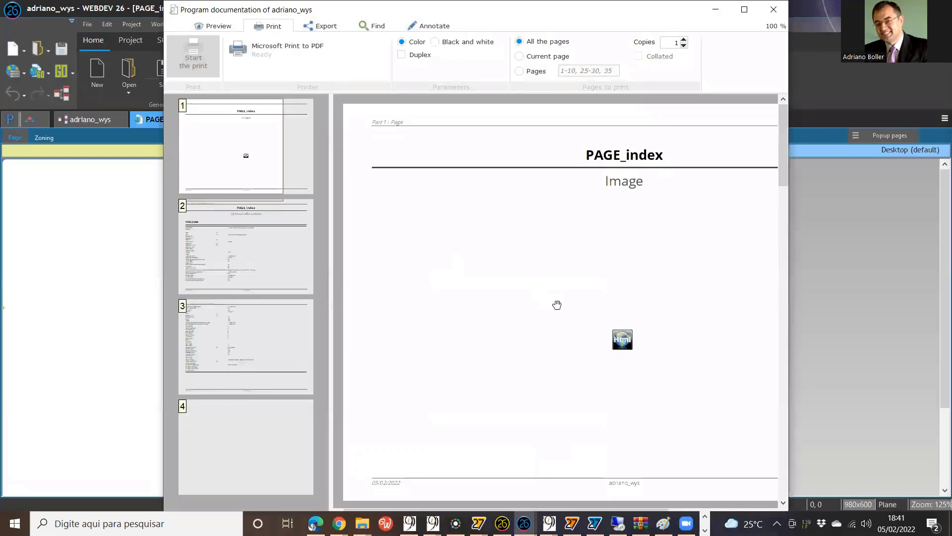
Step: Maximize the documentation preview and examine PAGE_index's image, general information and control information pages
{"action": "scroll", "coordinate": [557, 304], "scroll_direction": "down", "scroll_amount": 2}
{"action": "scroll", "coordinate": [710, 106], "scroll_direction": "up", "scroll_amount": 1}
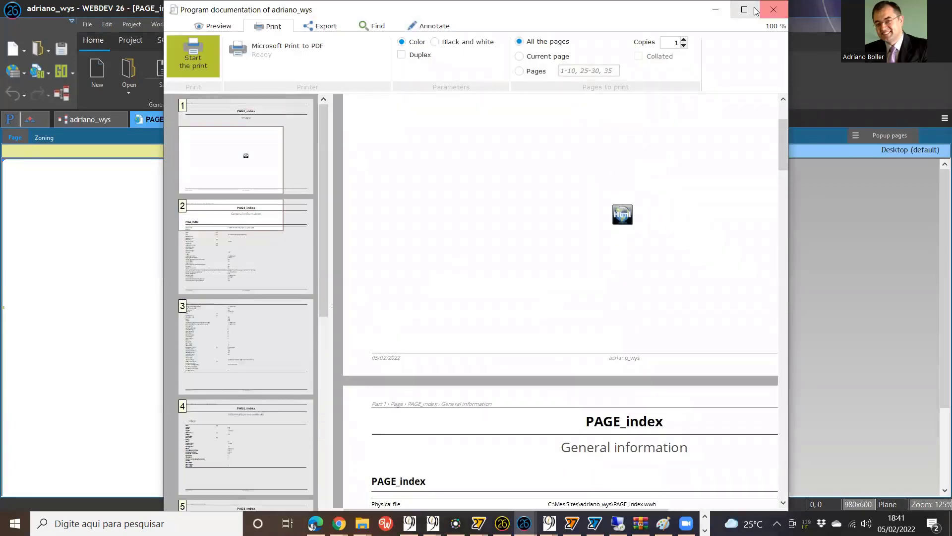
{"action": "key", "text": "super+Up"}
{"action": "scroll", "coordinate": [542, 363], "scroll_direction": "down", "scroll_amount": 6}
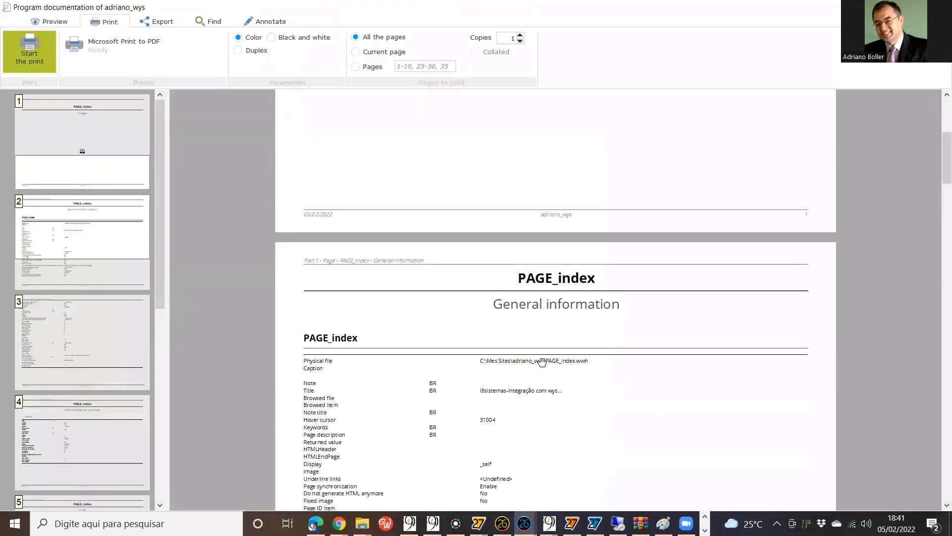
{"action": "scroll", "coordinate": [543, 362], "scroll_direction": "down", "scroll_amount": 2}
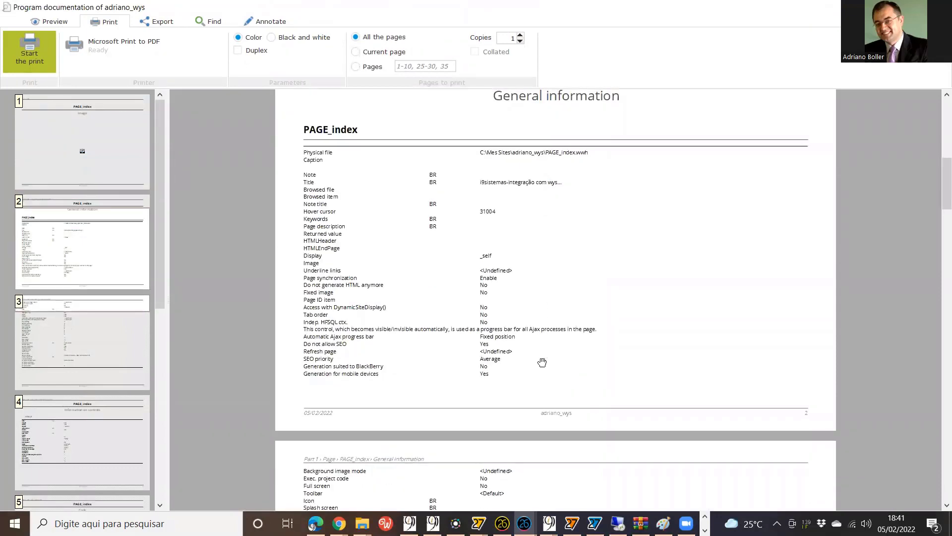
{"action": "scroll", "coordinate": [542, 363], "scroll_direction": "down", "scroll_amount": 1}
{"action": "scroll", "coordinate": [542, 363], "scroll_direction": "up", "scroll_amount": 1}
{"action": "scroll", "coordinate": [866, 270], "scroll_direction": "down", "scroll_amount": 19}
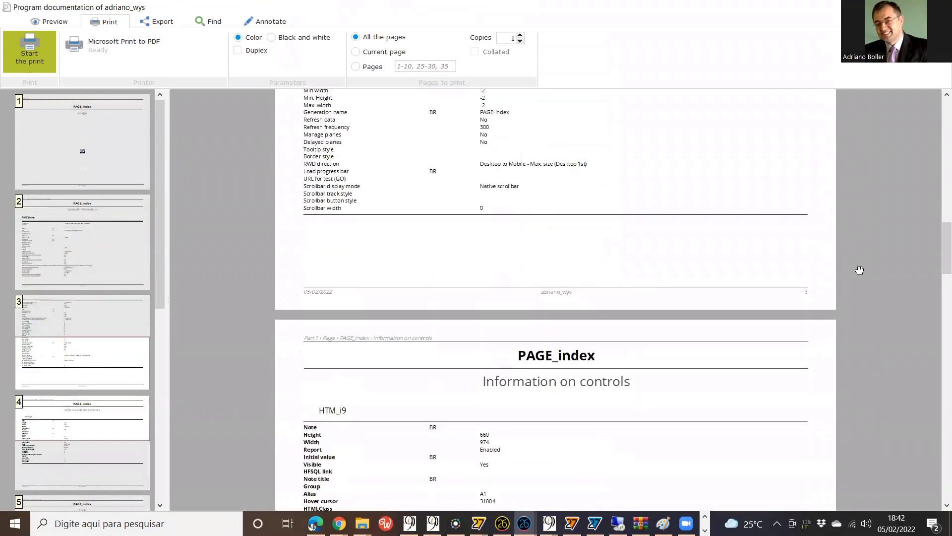
{"action": "scroll", "coordinate": [860, 270], "scroll_direction": "up", "scroll_amount": 15}
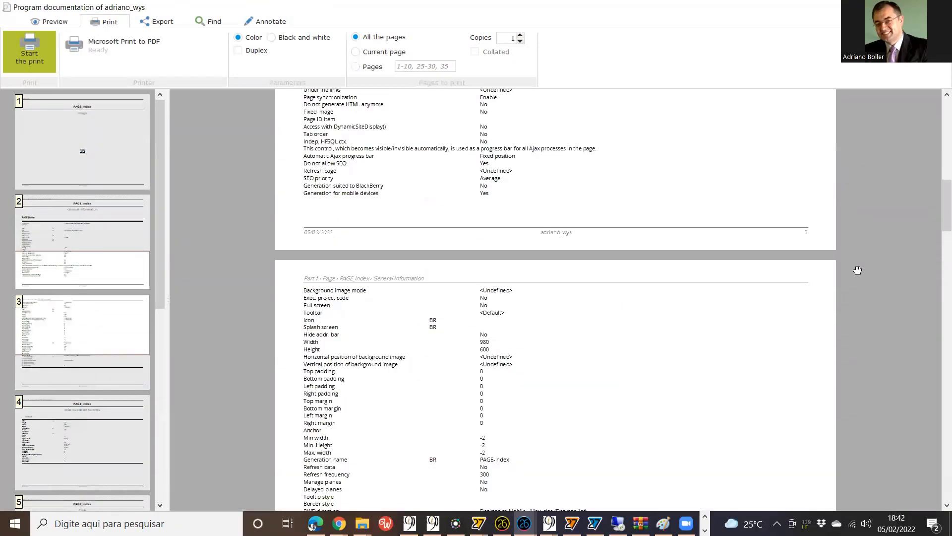
{"action": "scroll", "coordinate": [858, 269], "scroll_direction": "up", "scroll_amount": 15}
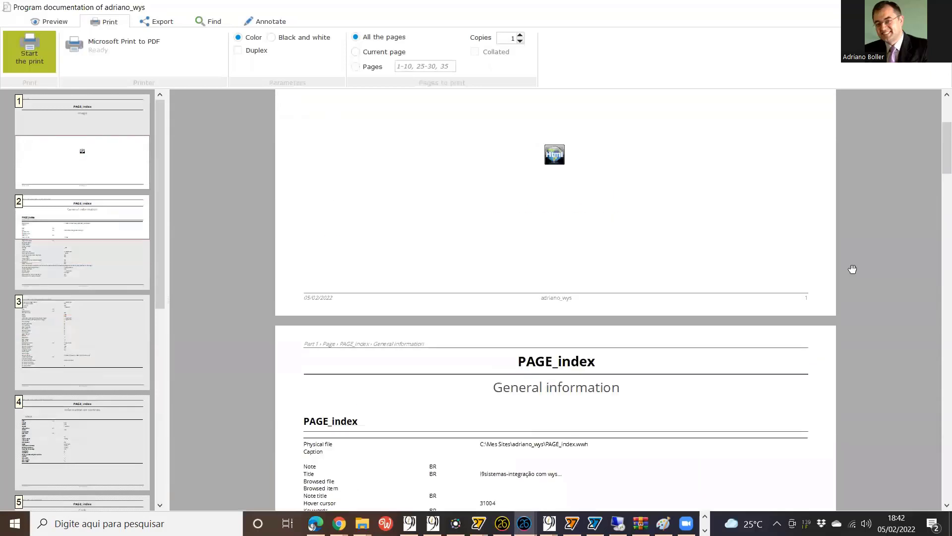
{"action": "scroll", "coordinate": [853, 269], "scroll_direction": "up", "scroll_amount": 7}
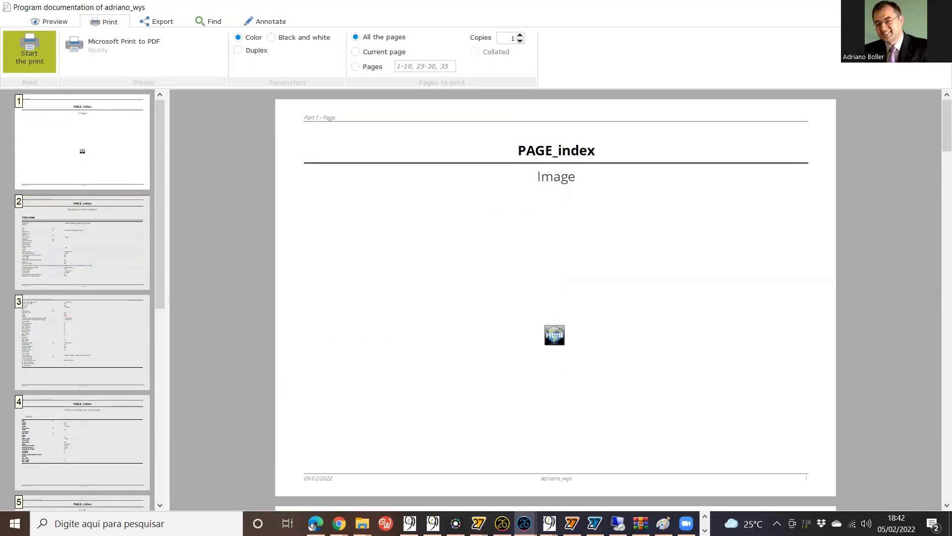
Step: Examine the procedures pages near the end of the PAGE_index documentation preview, then close the preview
{"action": "left_click_drag", "start_coordinate": [939, 145], "coordinate": [938, 488]}
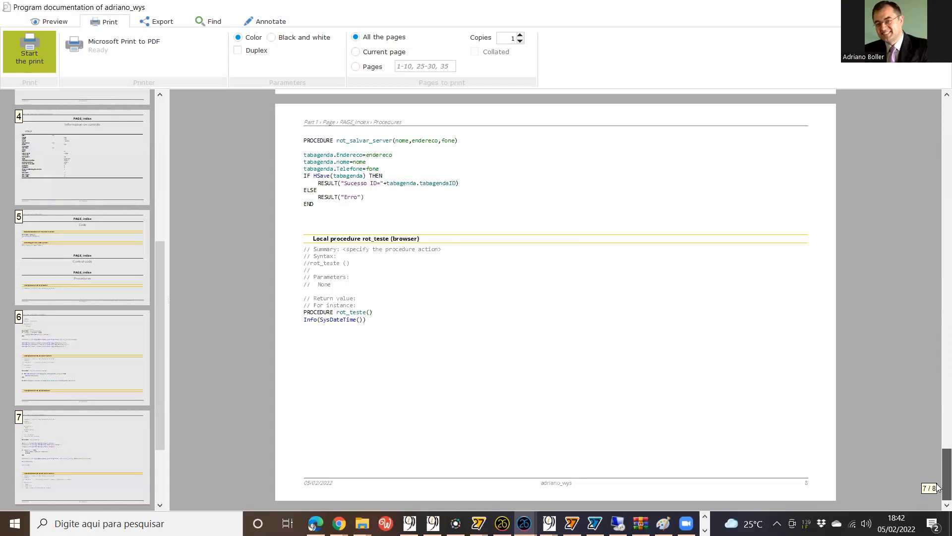
{"action": "left_click_drag", "start_coordinate": [937, 488], "coordinate": [937, 476]}
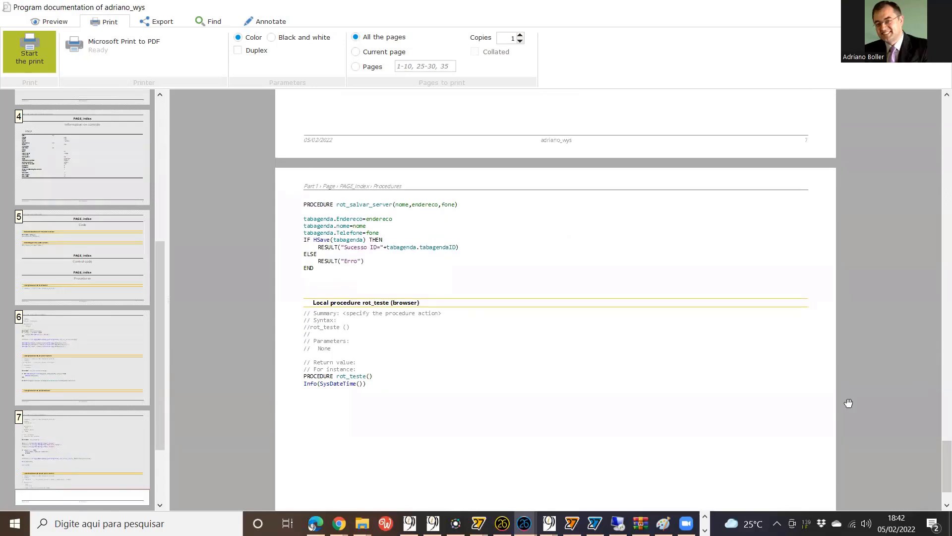
{"action": "scroll", "coordinate": [896, 429], "scroll_direction": "down", "scroll_amount": 1}
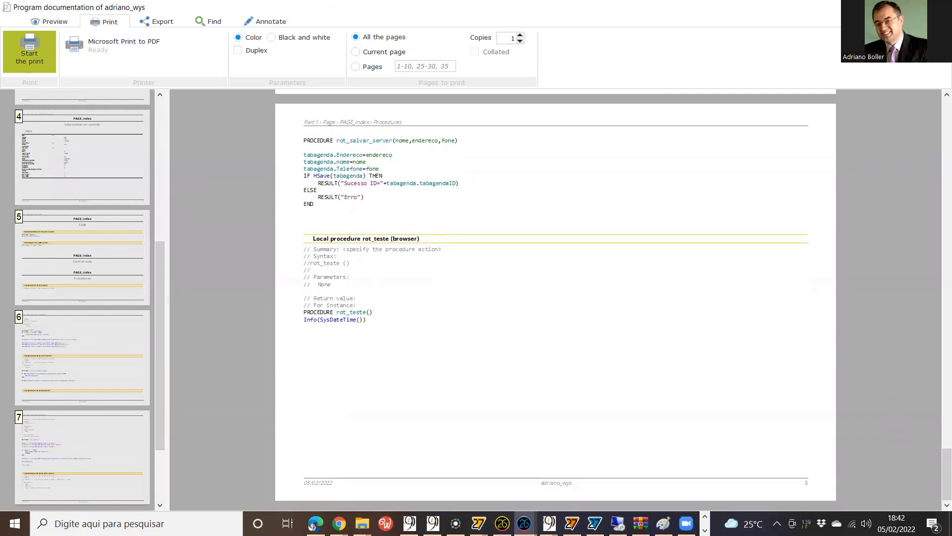
{"action": "key", "text": "Escape"}
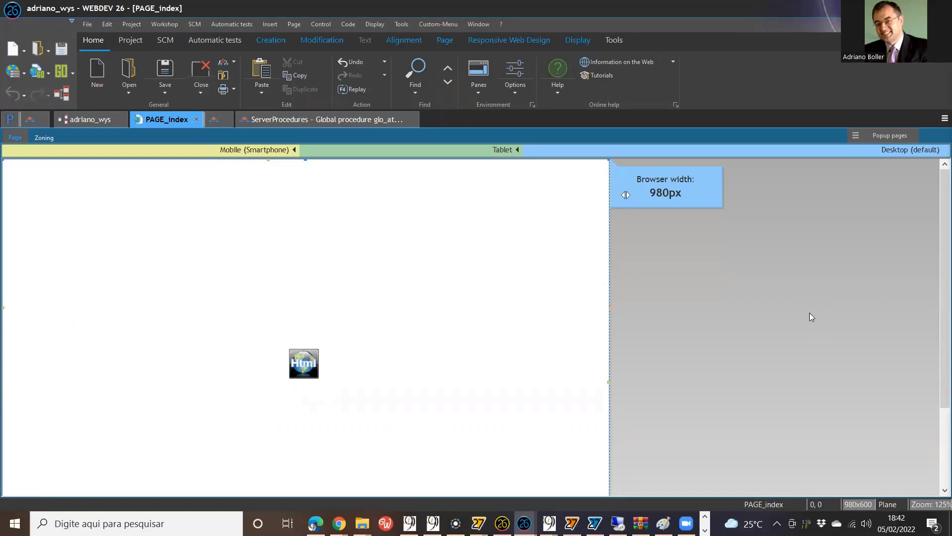
Step: Display the ServerProcedures code and examine the connection and record-reading code of the glo_carrega procedure
{"action": "key", "text": "ctrl+Tab"}
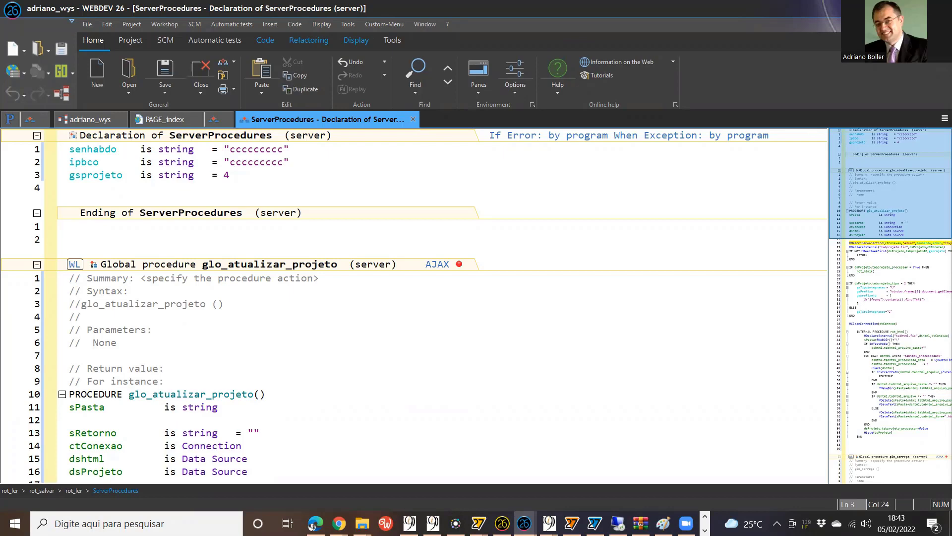
{"action": "key", "text": "F3"}
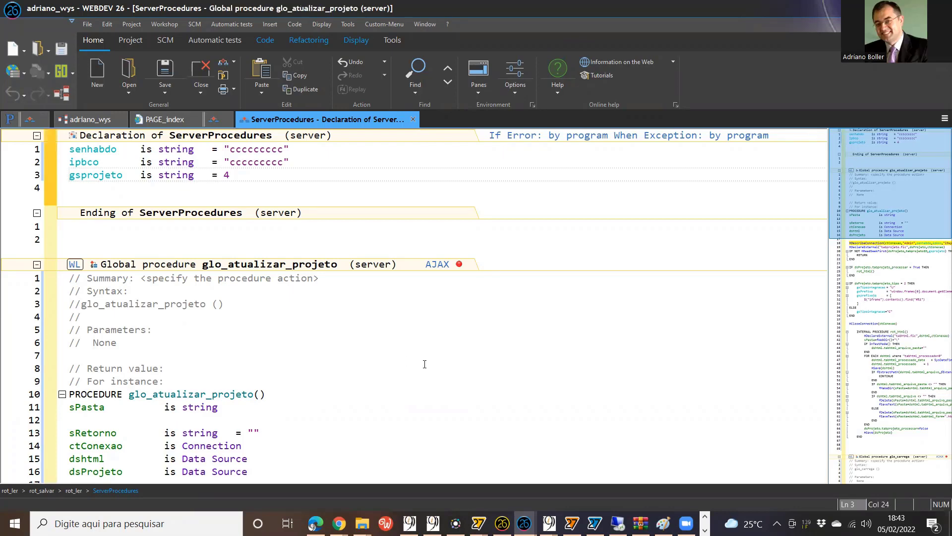
{"action": "key", "text": "F3"}
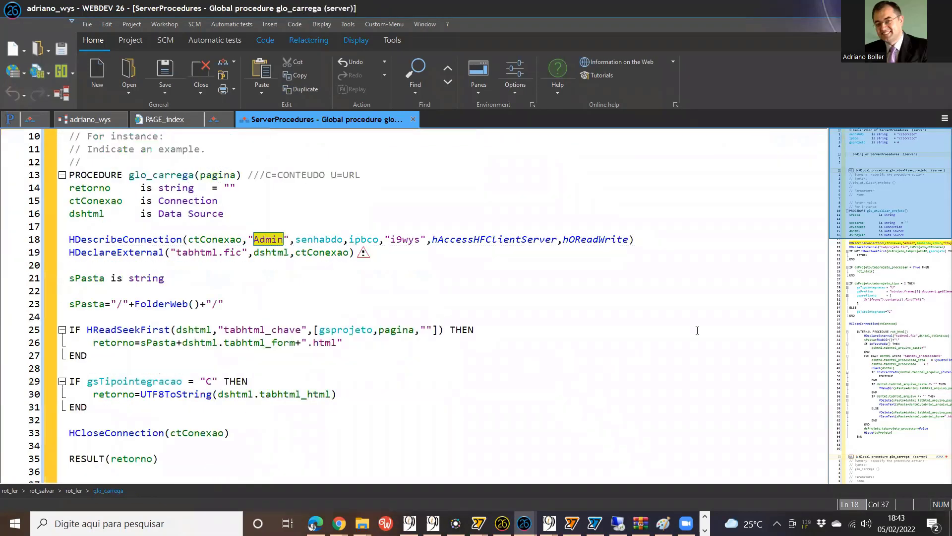
{"action": "left_click_drag", "start_coordinate": [697, 330], "coordinate": [697, 317]}
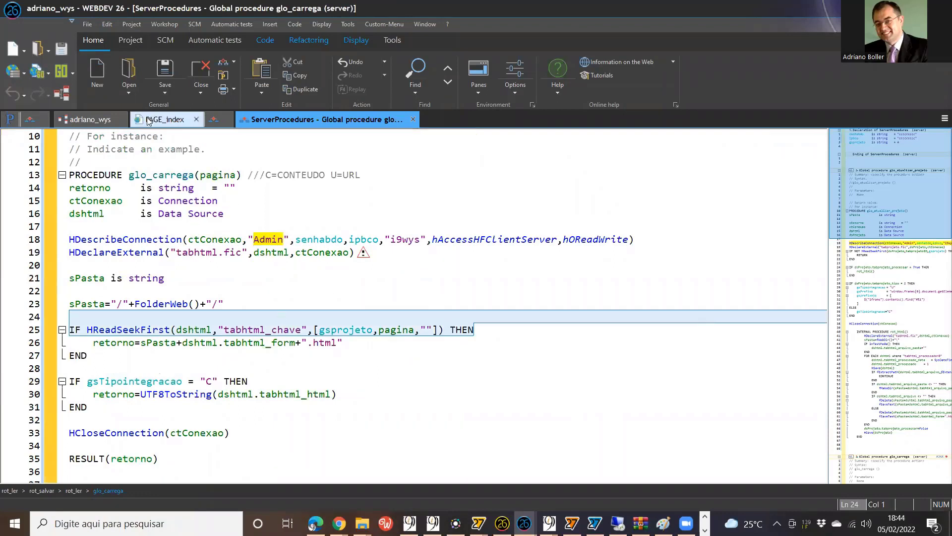
Step: Return to PAGE_index and confirm the documentation layout with Microsoft Print to PDF and Landscape orientation
{"action": "left_click", "coordinate": [165, 119]}
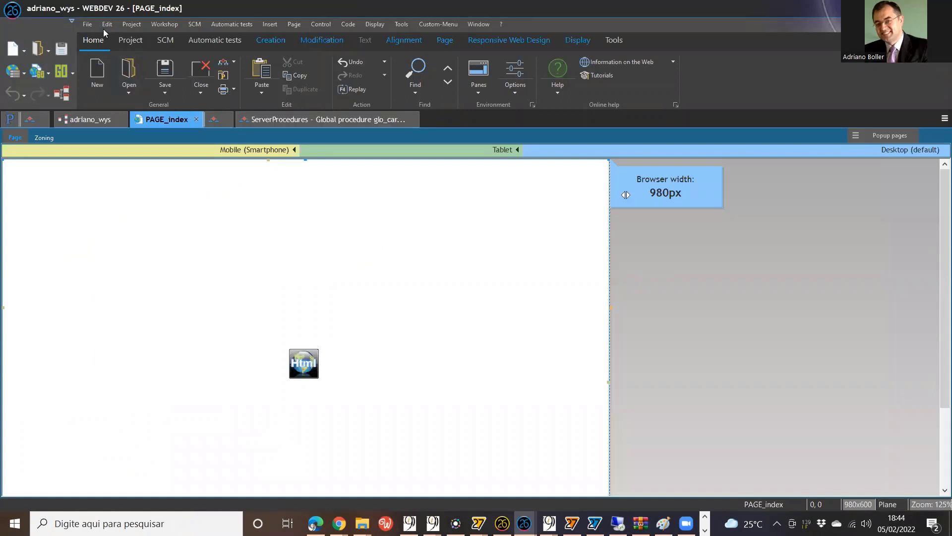
{"action": "left_click", "coordinate": [88, 24]}
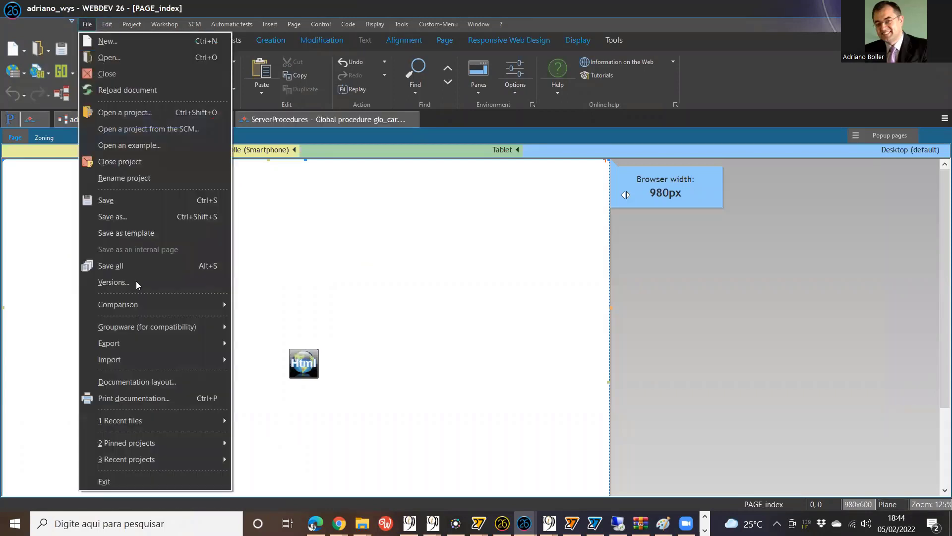
{"action": "left_click", "coordinate": [148, 381]}
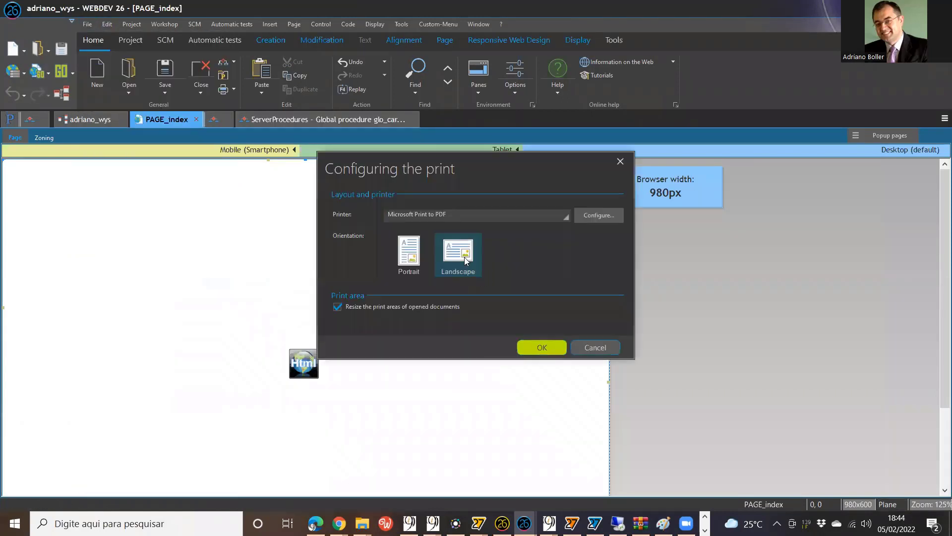
{"action": "left_click", "coordinate": [534, 347]}
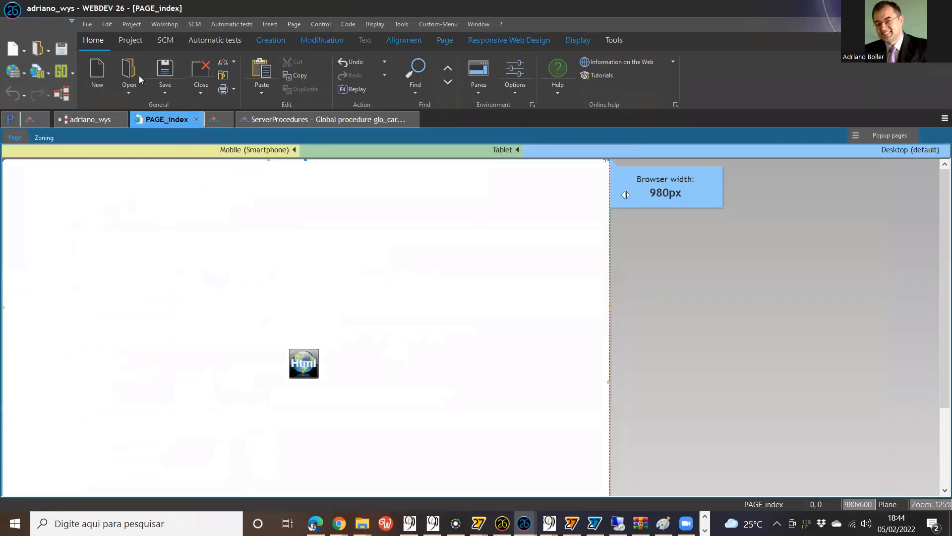
Step: Generate the PAGE_index documentation again with all information types, Microsoft Print to PDF and Landscape orientation
{"action": "left_click", "coordinate": [88, 27]}
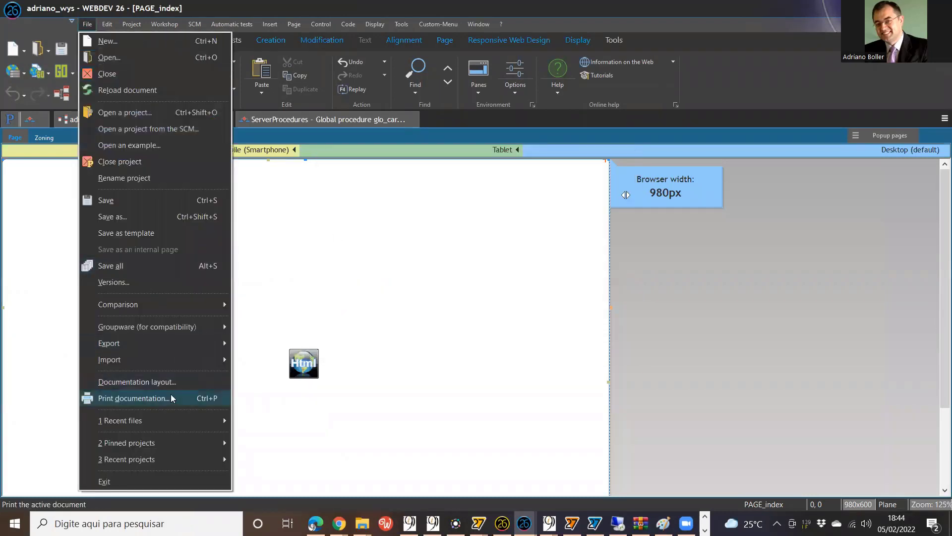
{"action": "left_click", "coordinate": [124, 397]}
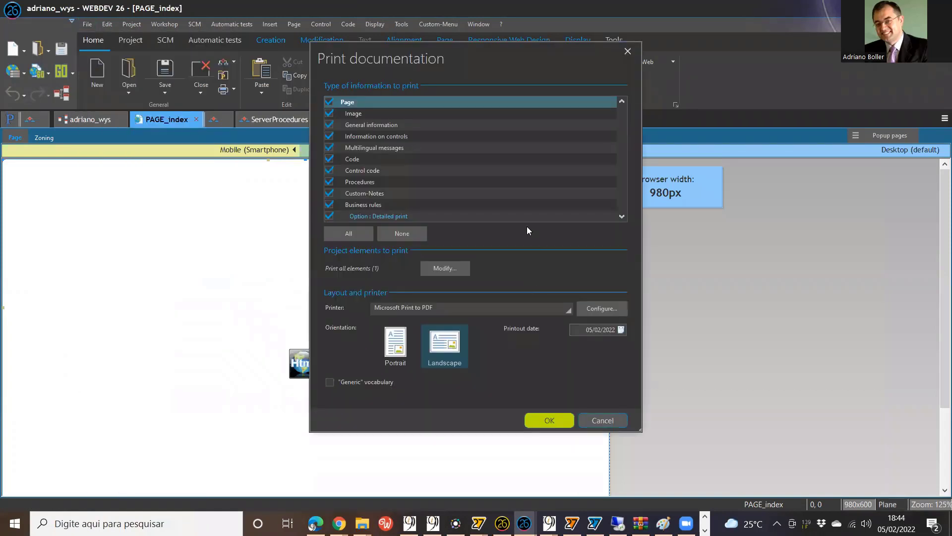
{"action": "left_click", "coordinate": [546, 421]}
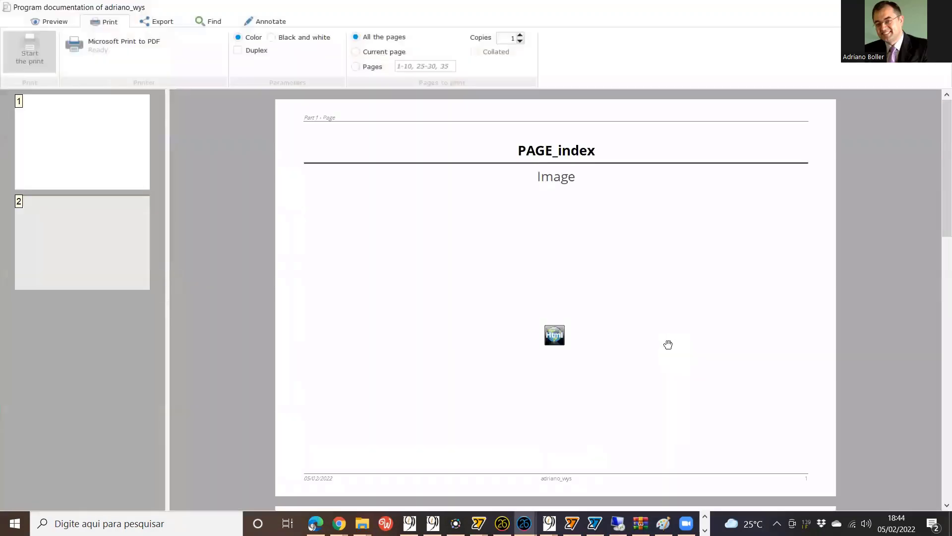
{"action": "left_click", "coordinate": [30, 52]}
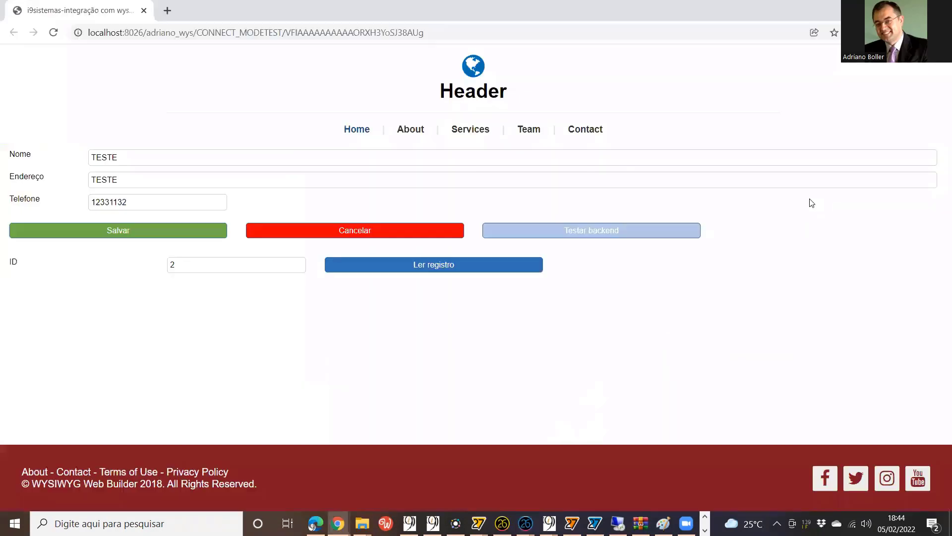
Step: Make a backup of the whole WEBDEV project using the backup wizard's default options
{"action": "left_click", "coordinate": [90, 25]}
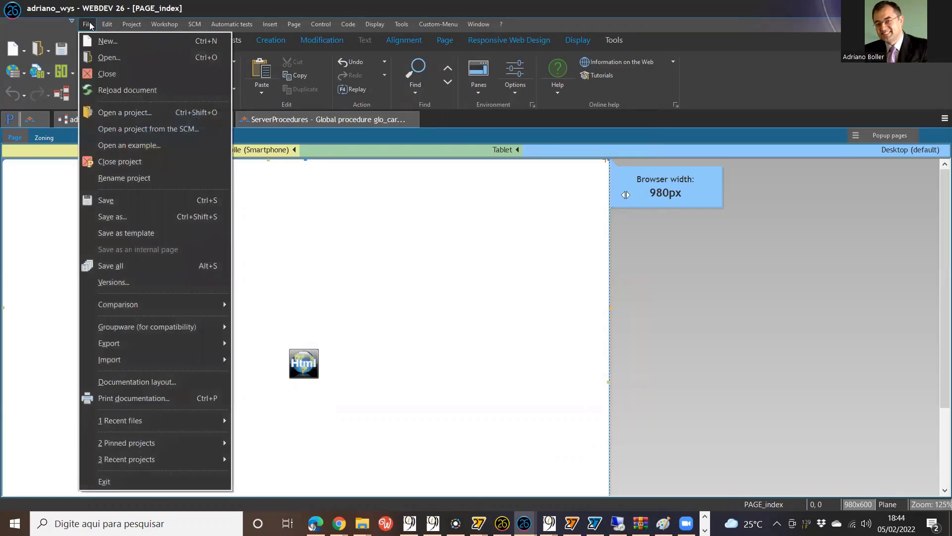
{"action": "left_click", "coordinate": [64, 277]}
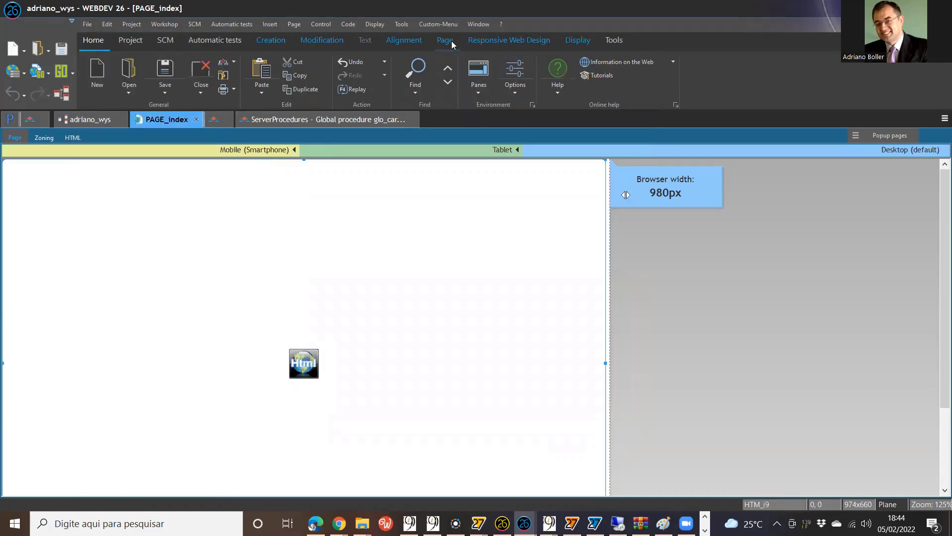
{"action": "left_click", "coordinate": [401, 24]}
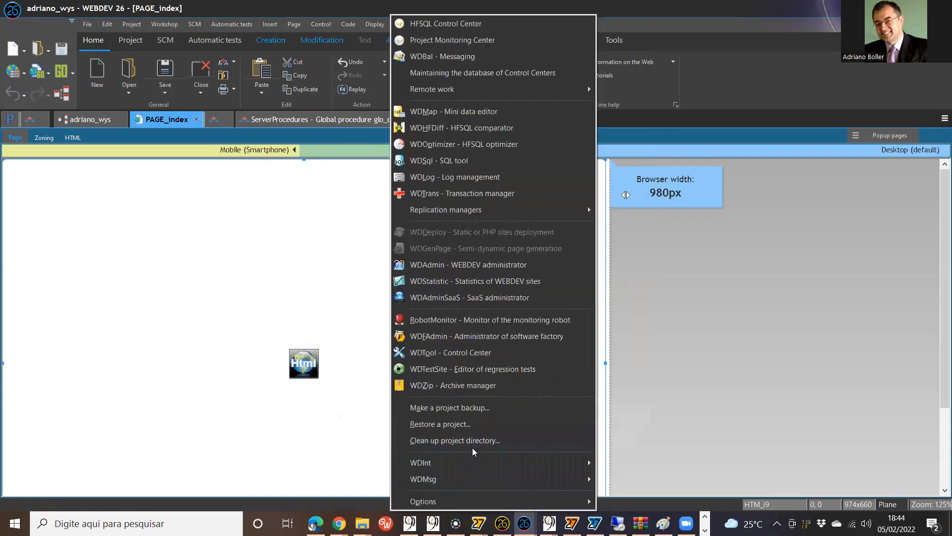
{"action": "left_click", "coordinate": [483, 408]}
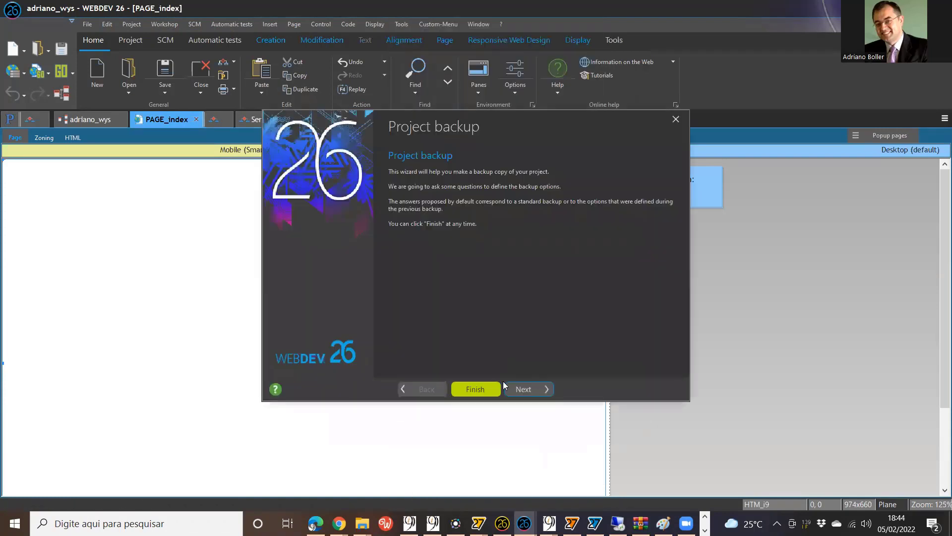
{"action": "left_click", "coordinate": [528, 390]}
{"action": "left_click", "coordinate": [529, 390]}
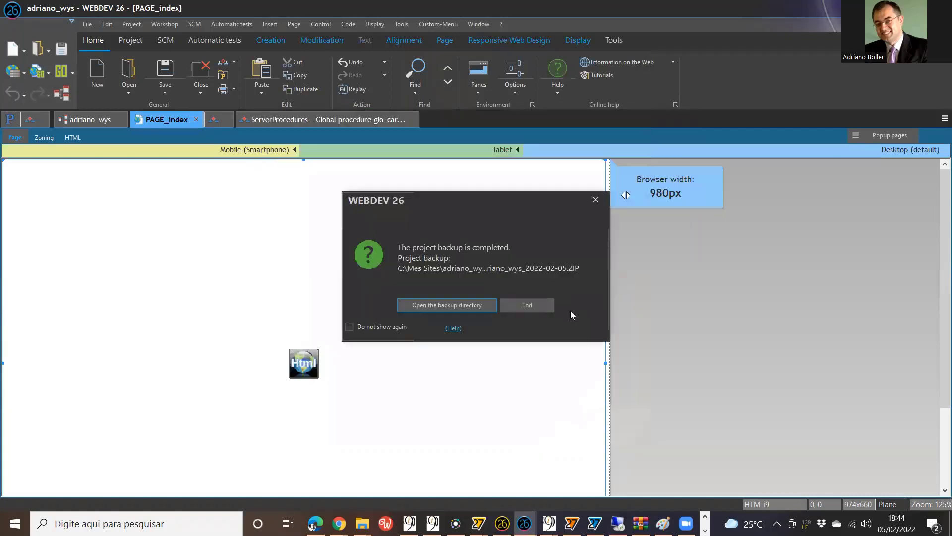
Step: Open the project's backup directory and inspect the new backup ZIP file
{"action": "left_click", "coordinate": [480, 306]}
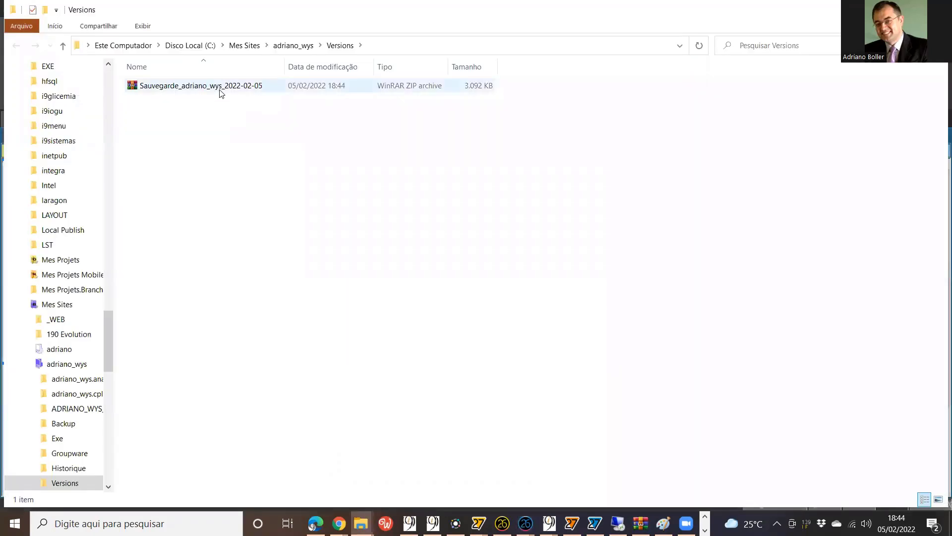
{"action": "left_click", "coordinate": [220, 92]}
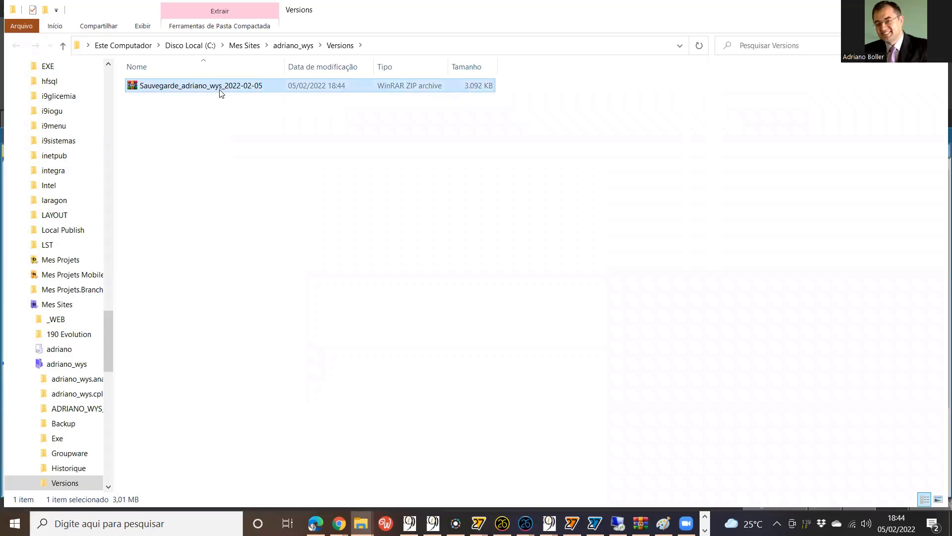
{"action": "left_click", "coordinate": [442, 297]}
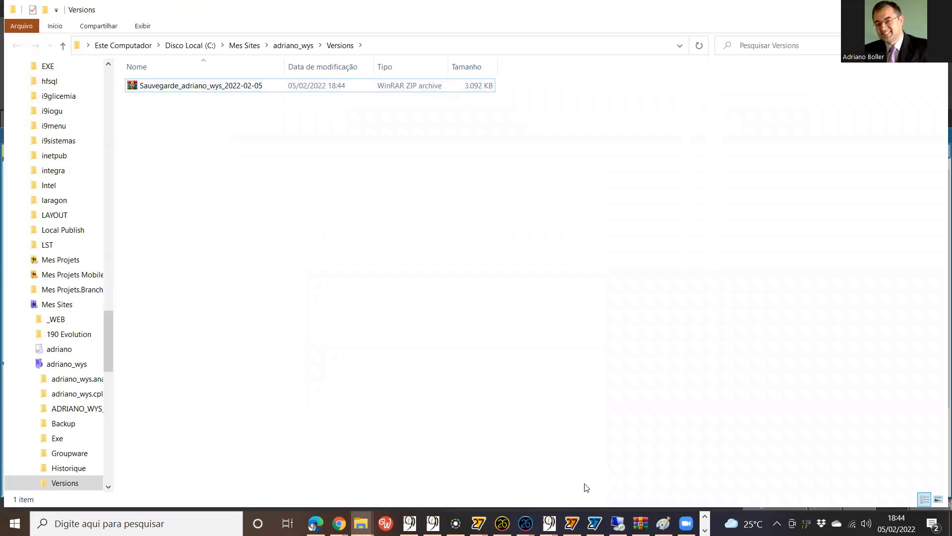
Step: Look over the contents of the main project folder, then return to its Versions folder
{"action": "mouse_move", "coordinate": [361, 523]}
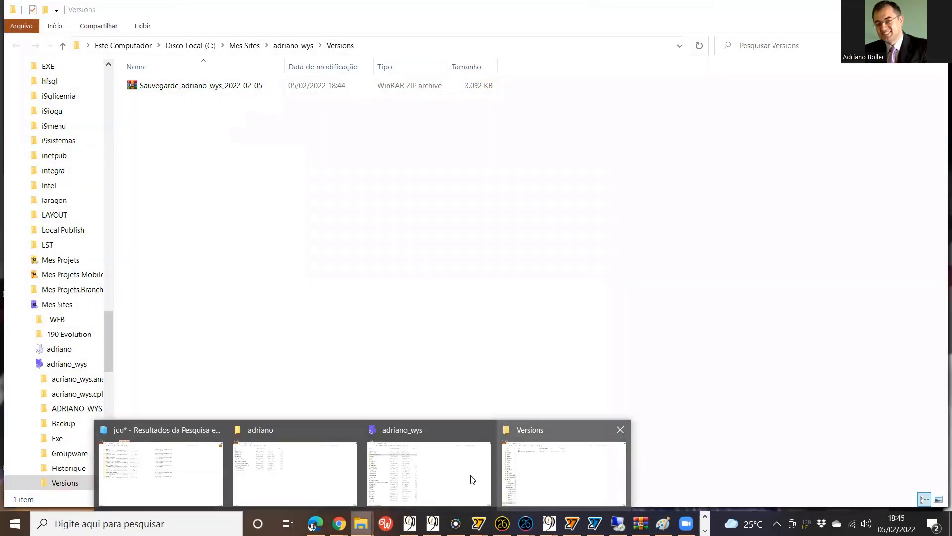
{"action": "mouse_move", "coordinate": [472, 478]}
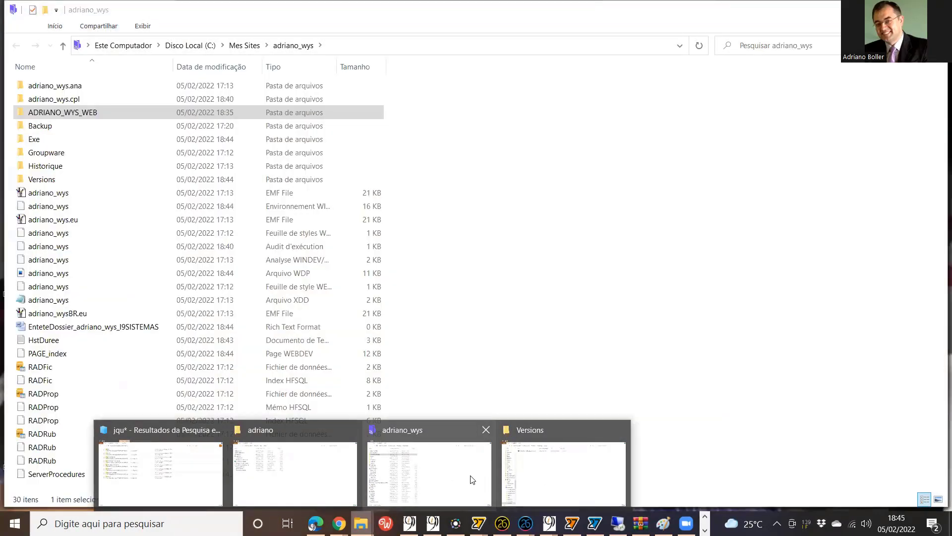
{"action": "left_click", "coordinate": [471, 478]}
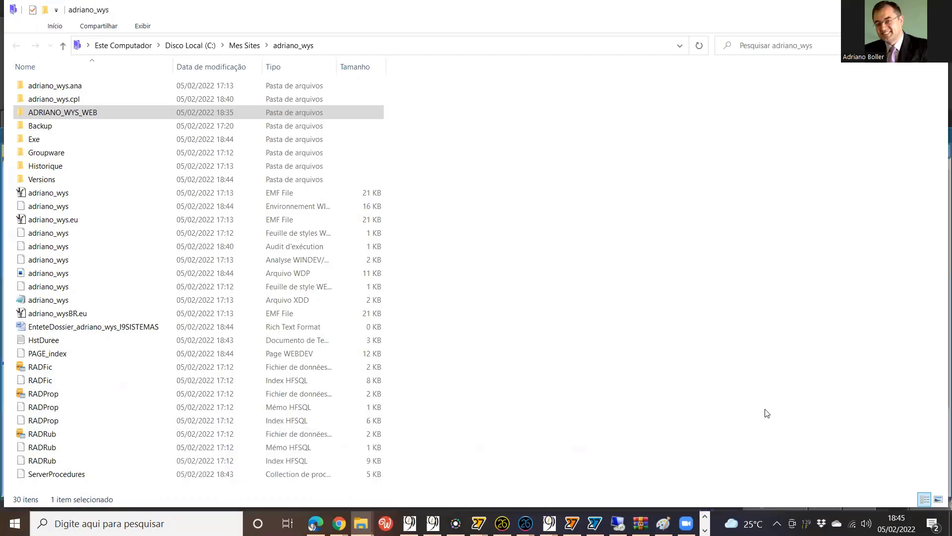
{"action": "left_click", "coordinate": [595, 377]}
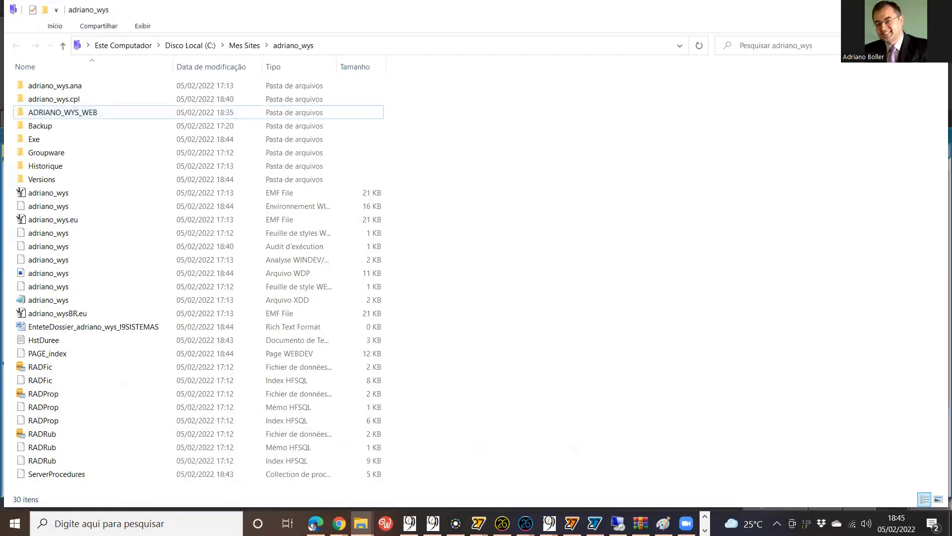
{"action": "key", "text": "v"}
{"action": "key", "text": "Return"}
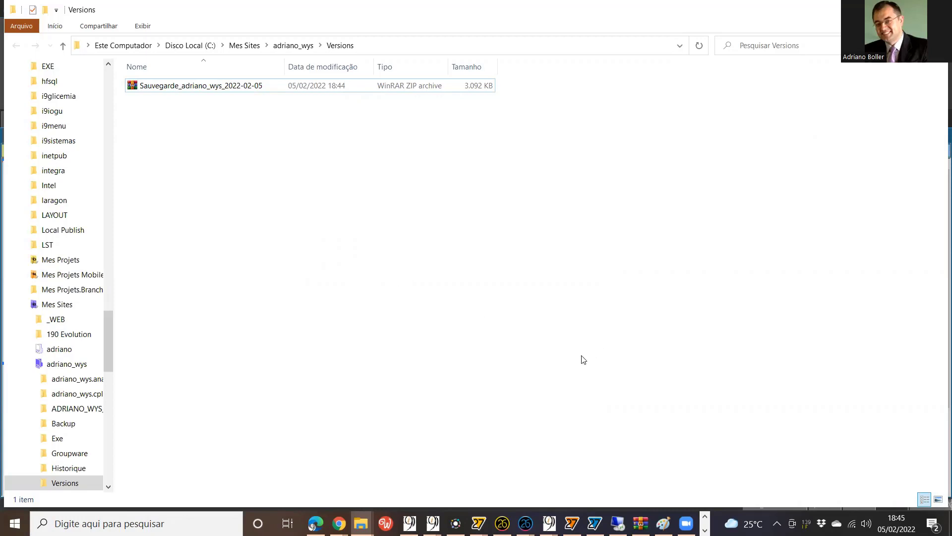
{"action": "key", "text": "alt+Tab"}
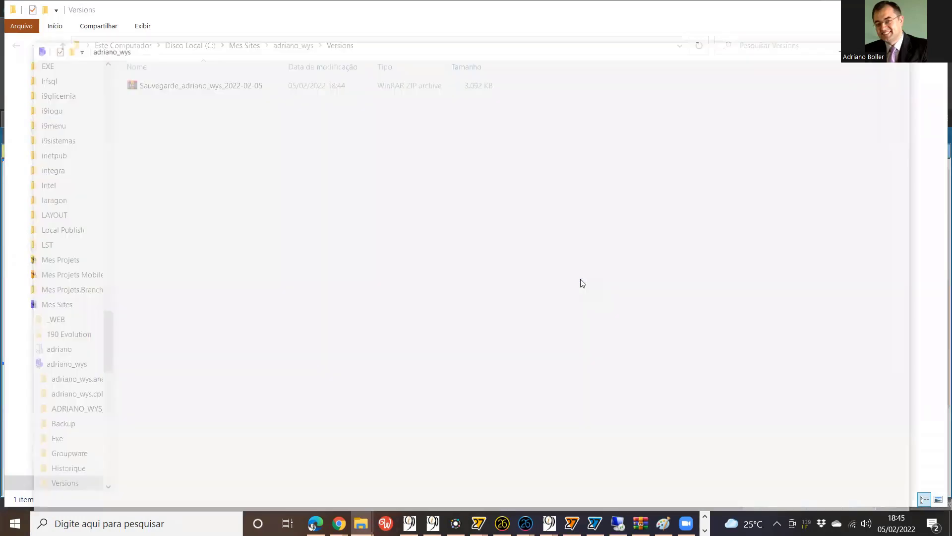
{"action": "key", "text": "alt+Tab"}
{"action": "key", "text": "alt+Tab"}
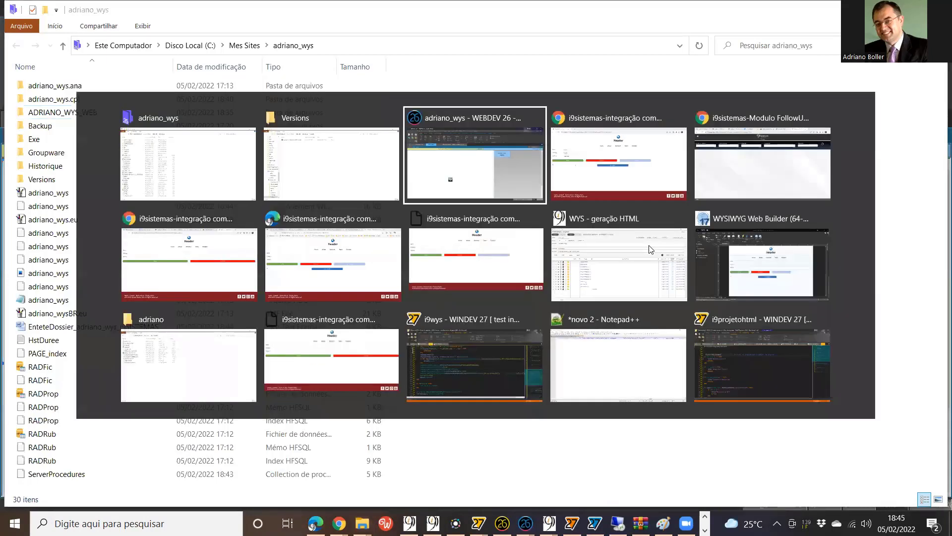
{"action": "key", "text": "alt+Tab"}
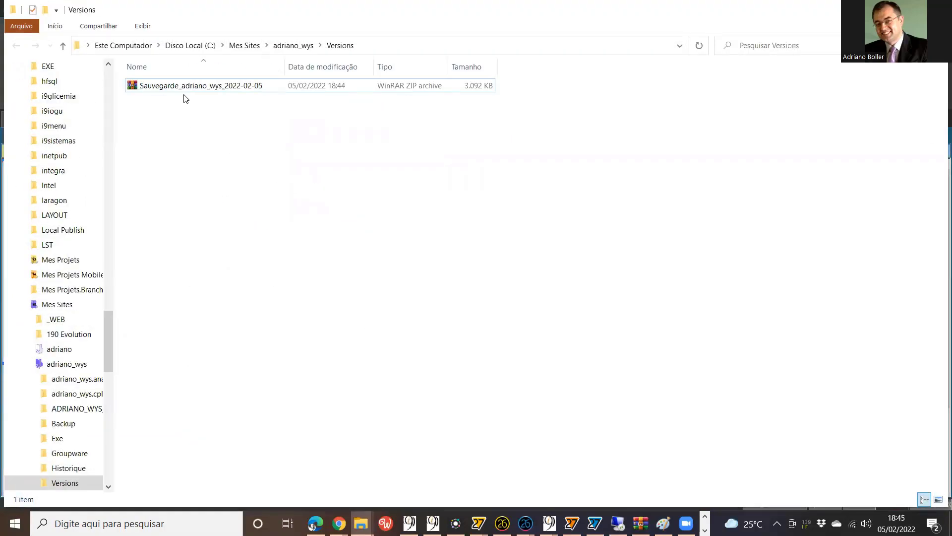
Step: Rename the backup ZIP in the Versions folder to "Exemplo wys - " followed by the author's full name
{"action": "left_click", "coordinate": [185, 89]}
{"action": "right_click", "coordinate": [185, 89]}
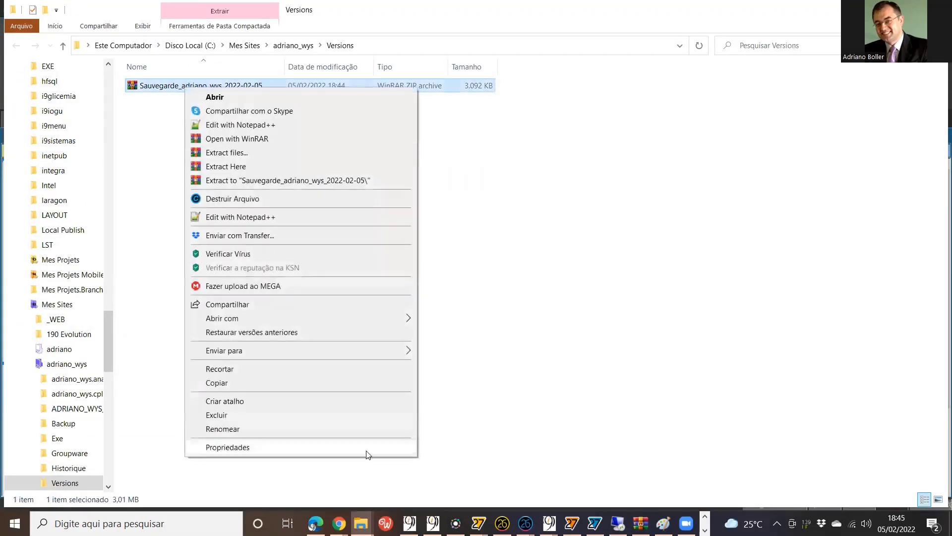
{"action": "left_click", "coordinate": [223, 429]}
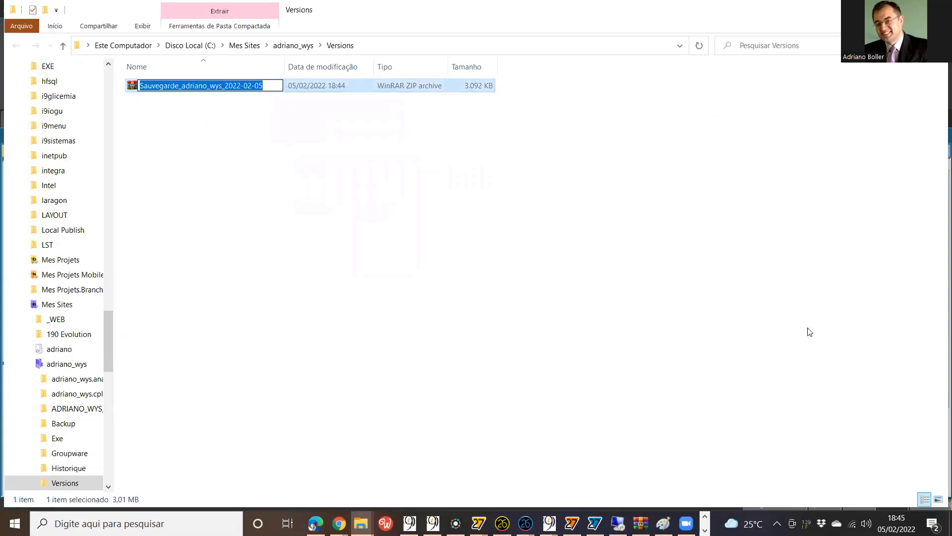
{"action": "type", "text": "Exemp"}
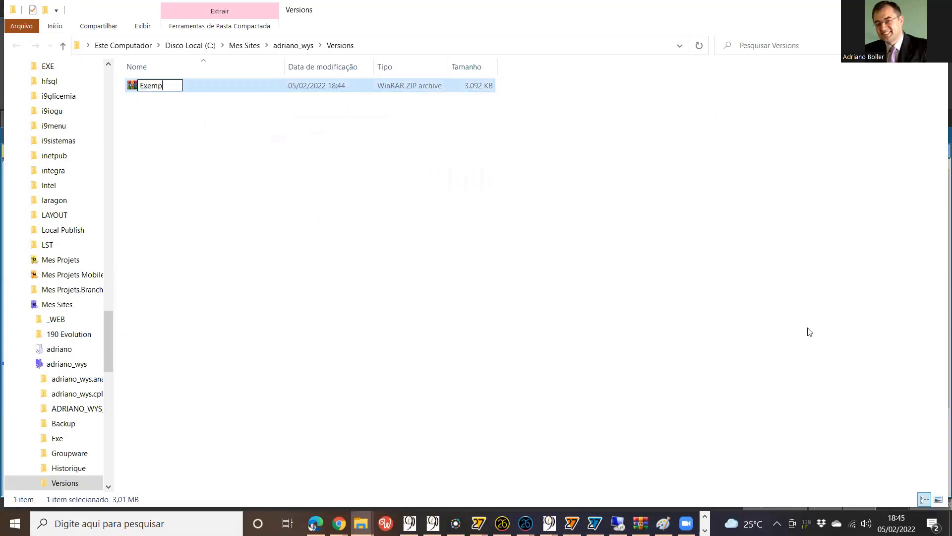
{"action": "type", "text": "lo wys - Adriano "}
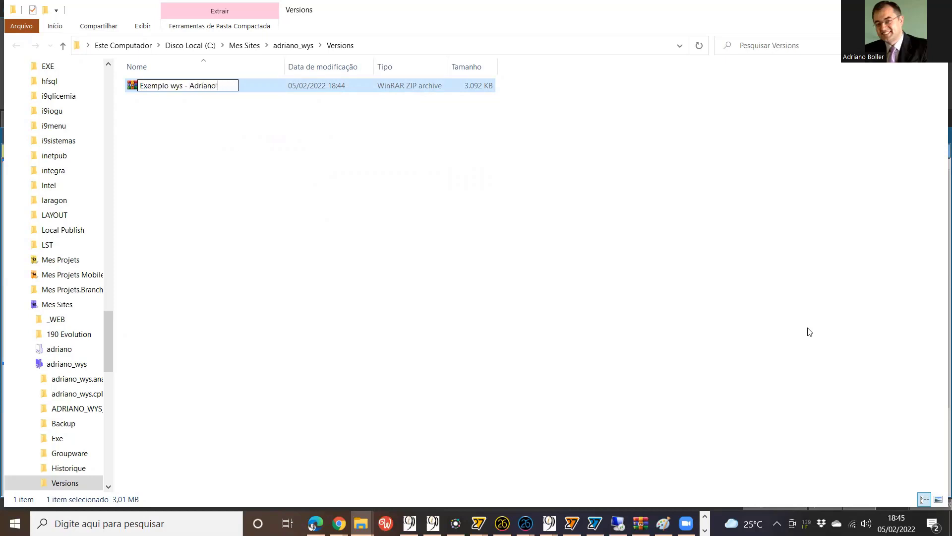
{"action": "type", "text": "Boller"}
{"action": "key", "text": "Return"}
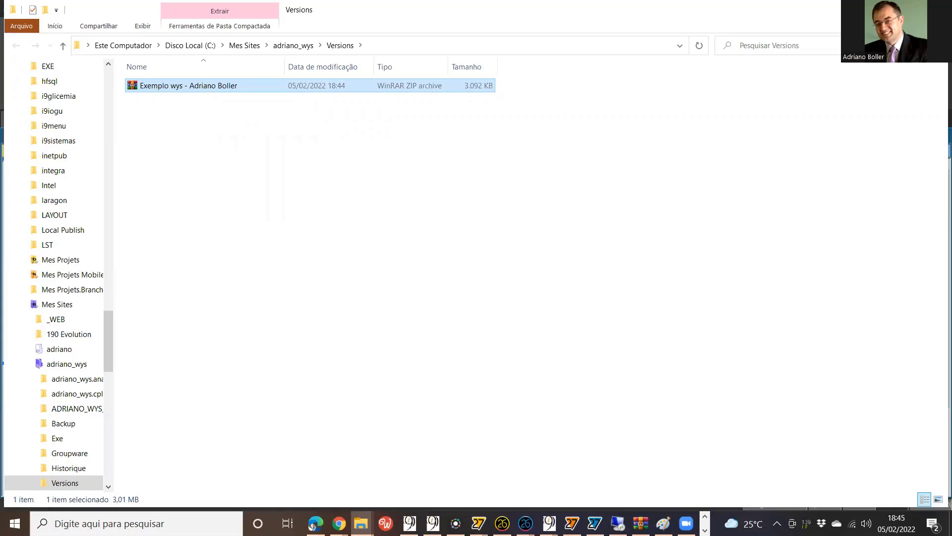
{"action": "left_click", "coordinate": [338, 523]}
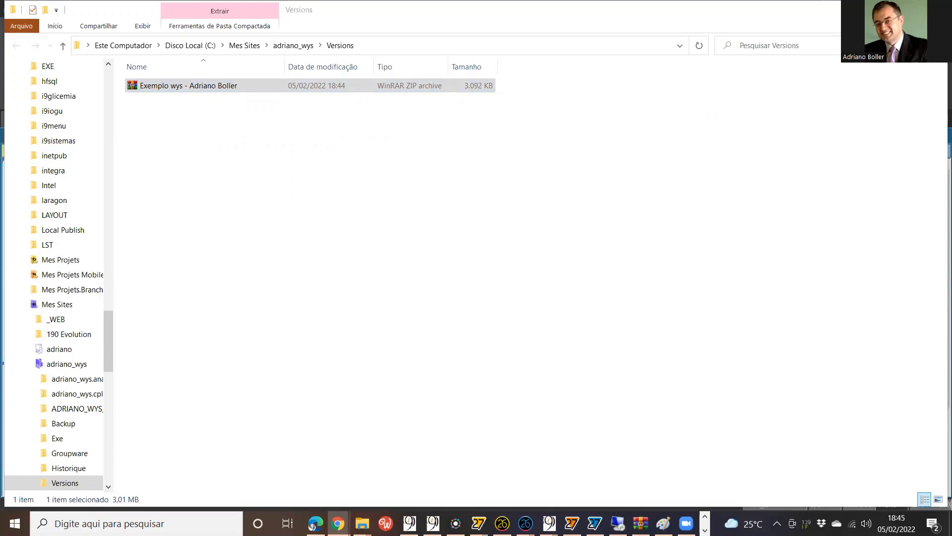
{"action": "key", "text": "alt+Tab"}
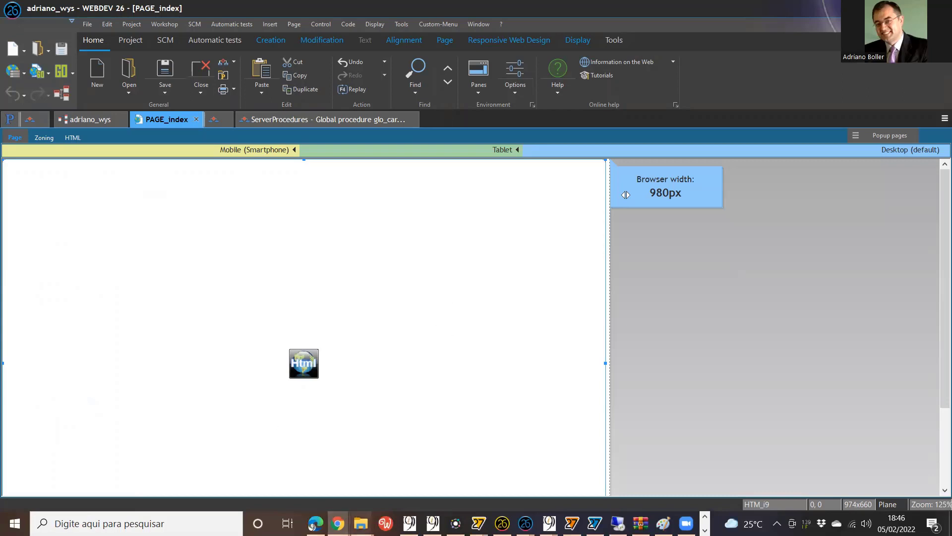
{"action": "mouse_move", "coordinate": [361, 524]}
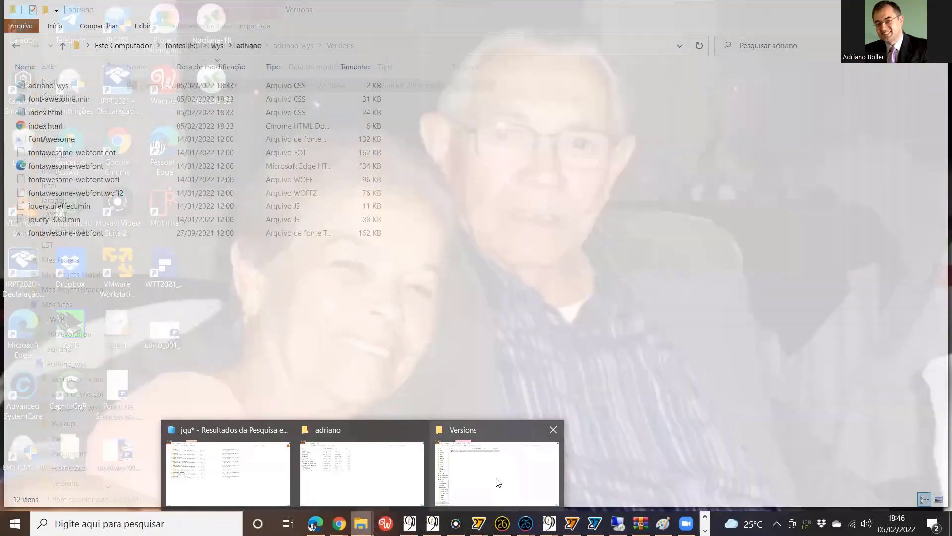
{"action": "left_click", "coordinate": [495, 481]}
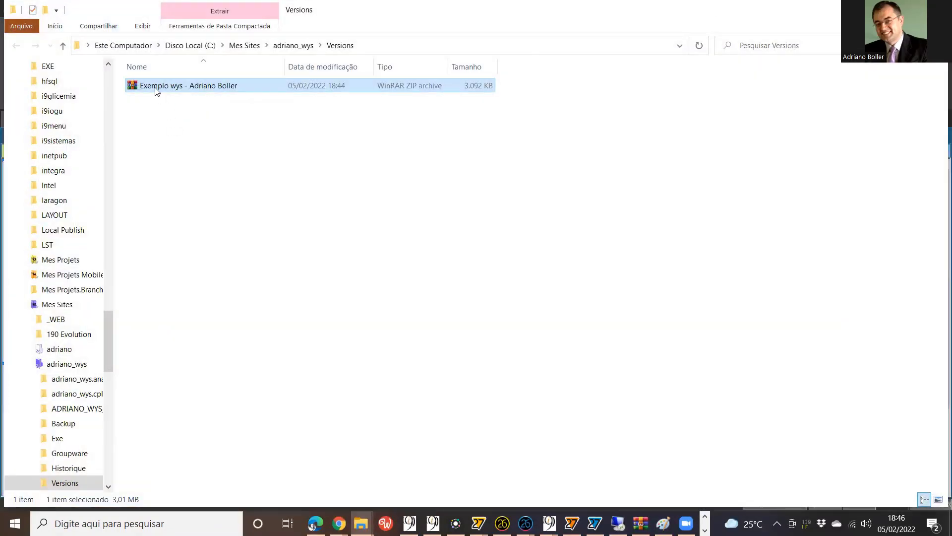
{"action": "left_click_drag", "start_coordinate": [157, 91], "coordinate": [304, 111]}
{"action": "left_click", "coordinate": [338, 523]}
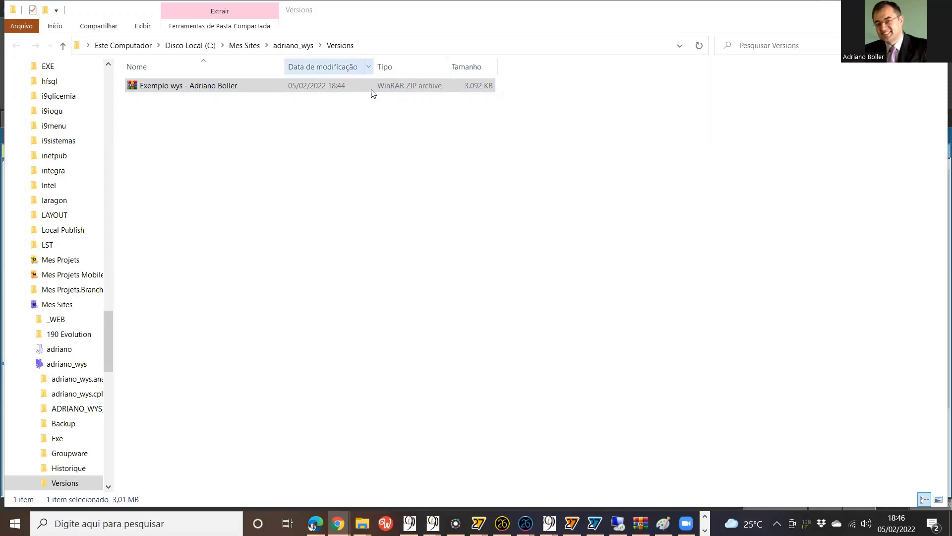
{"action": "left_click", "coordinate": [398, 50]}
{"action": "left_click", "coordinate": [400, 175]}
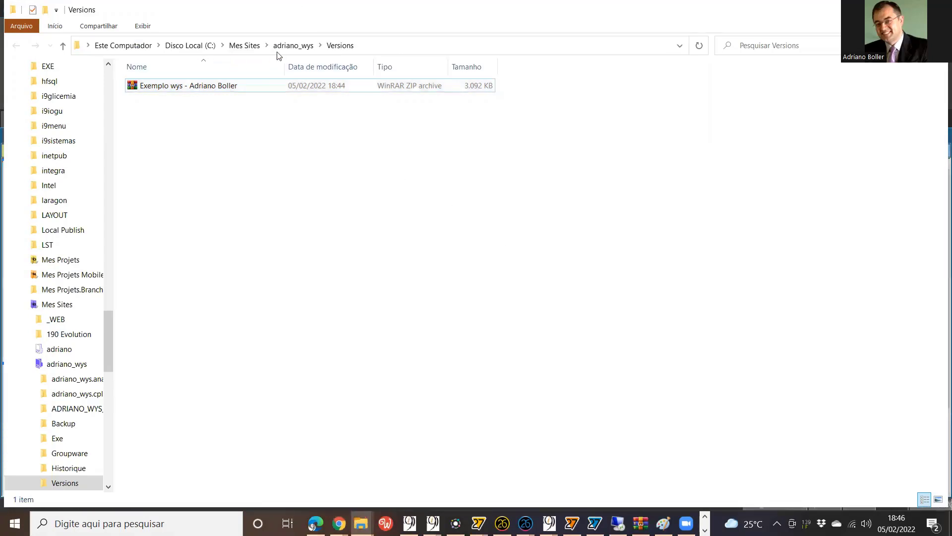
Step: Search the main project folder for *.pdf files and return to the folder's full listing
{"action": "left_click", "coordinate": [297, 45]}
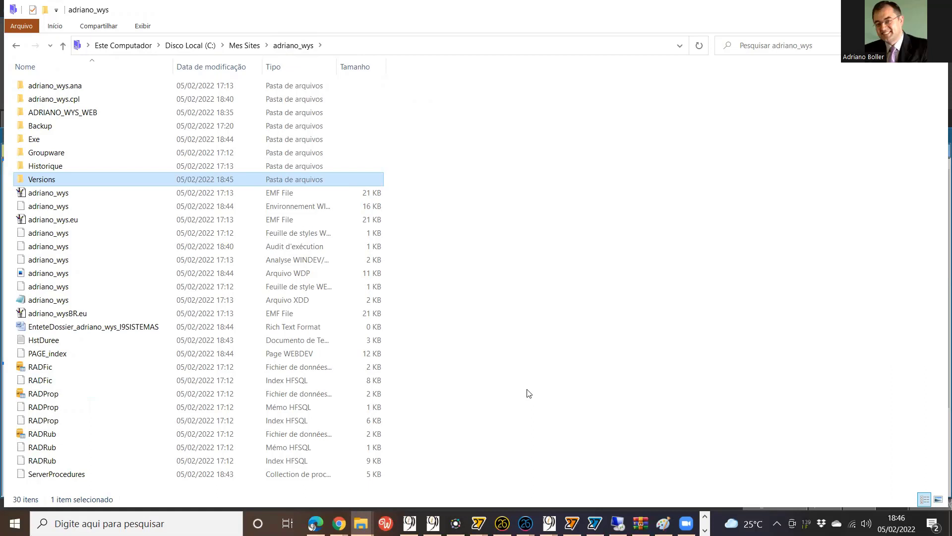
{"action": "left_click", "coordinate": [795, 41]}
{"action": "type", "text": "*.pdf"}
{"action": "key", "text": "Return"}
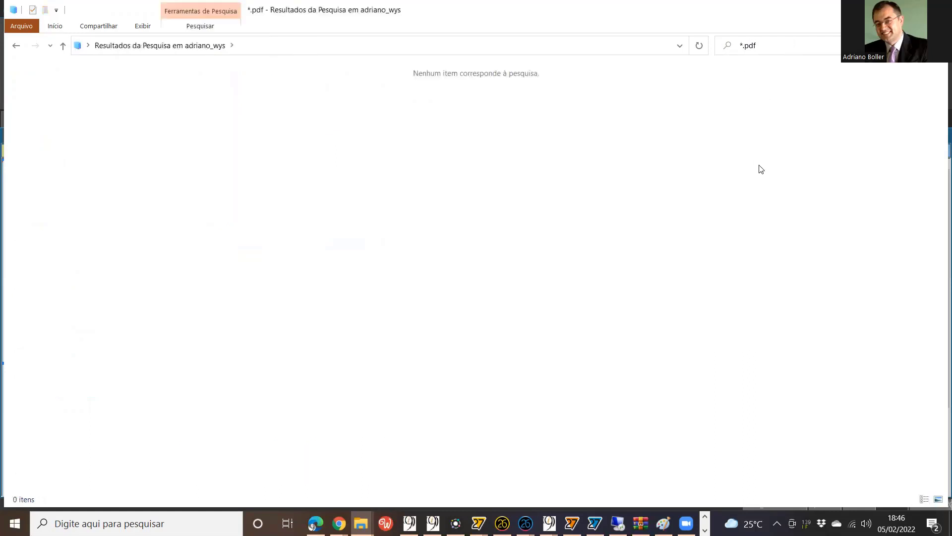
{"action": "left_click", "coordinate": [16, 45]}
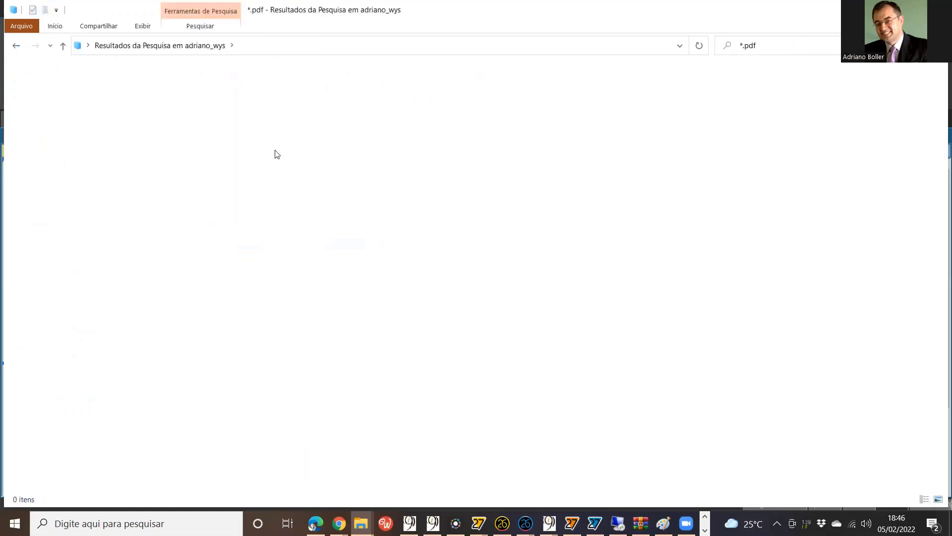
{"action": "left_click", "coordinate": [678, 242]}
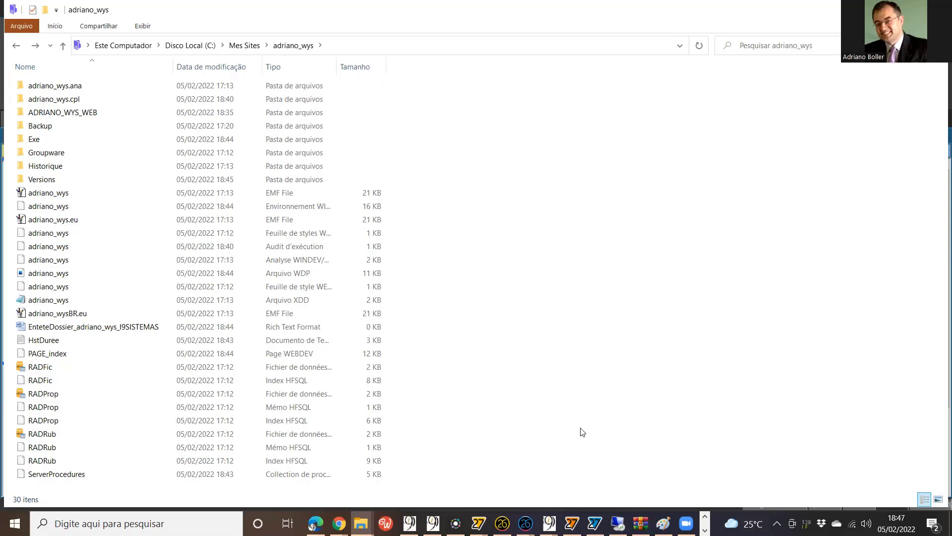
Step: Pack all the site files in the subfolder of wys on drive E into a RAR archive named "fonte wys" and select the archive
{"action": "left_click", "coordinate": [386, 523]}
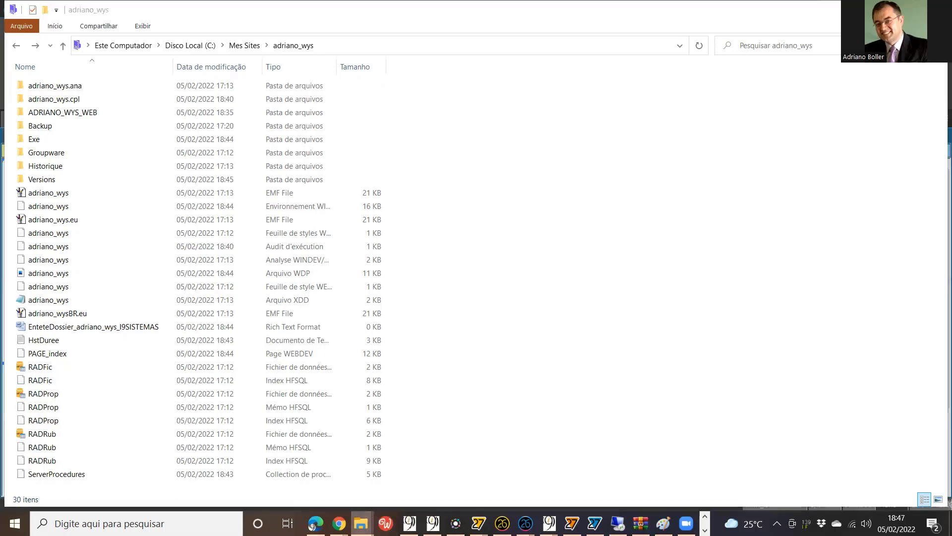
{"action": "mouse_move", "coordinate": [360, 524]}
{"action": "left_click", "coordinate": [345, 485]}
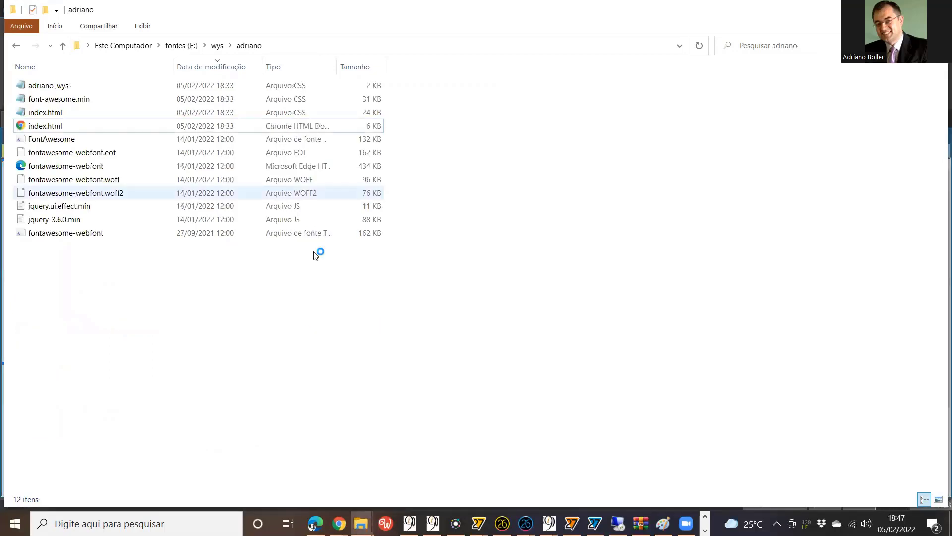
{"action": "left_click", "coordinate": [68, 88]}
{"action": "left_click", "coordinate": [63, 232], "text": "shift"}
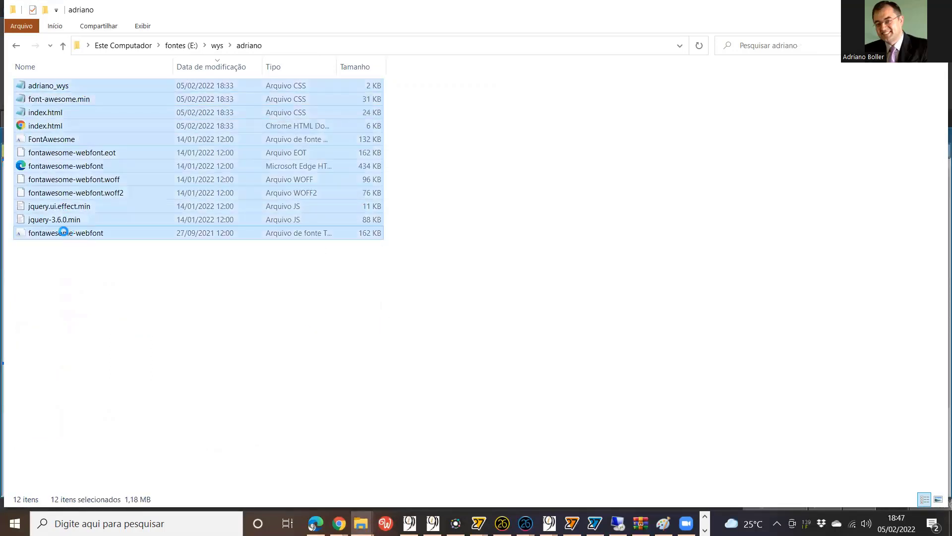
{"action": "right_click", "coordinate": [64, 232]}
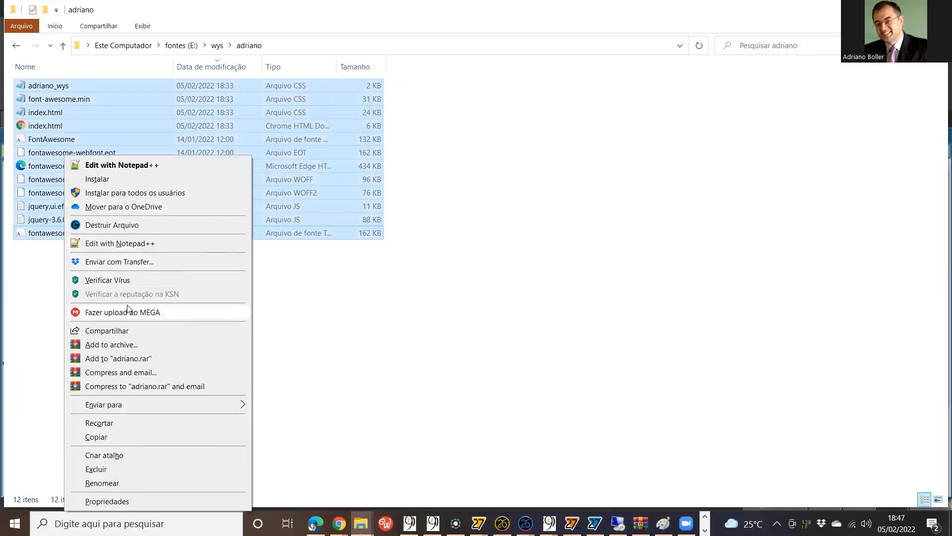
{"action": "left_click", "coordinate": [112, 345]}
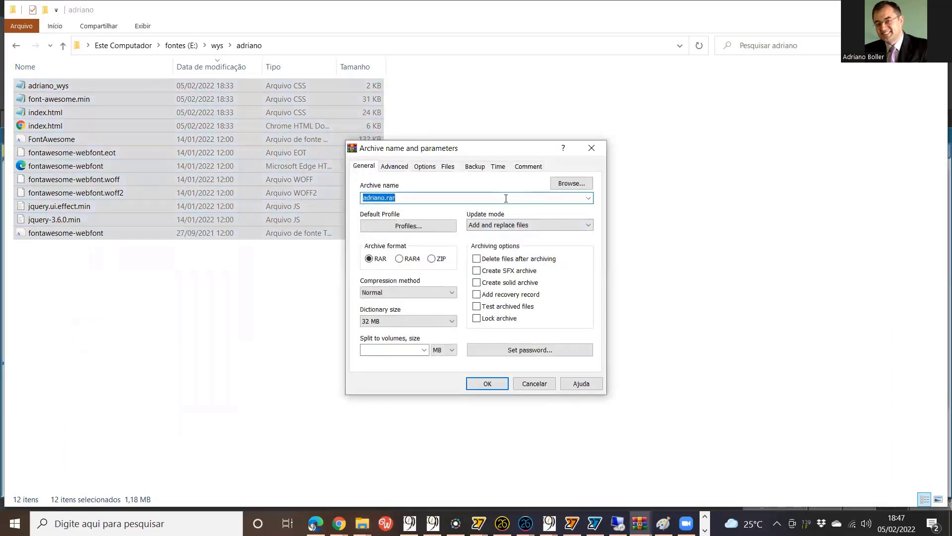
{"action": "type", "text": "fonte wys"}
{"action": "key", "text": "Return"}
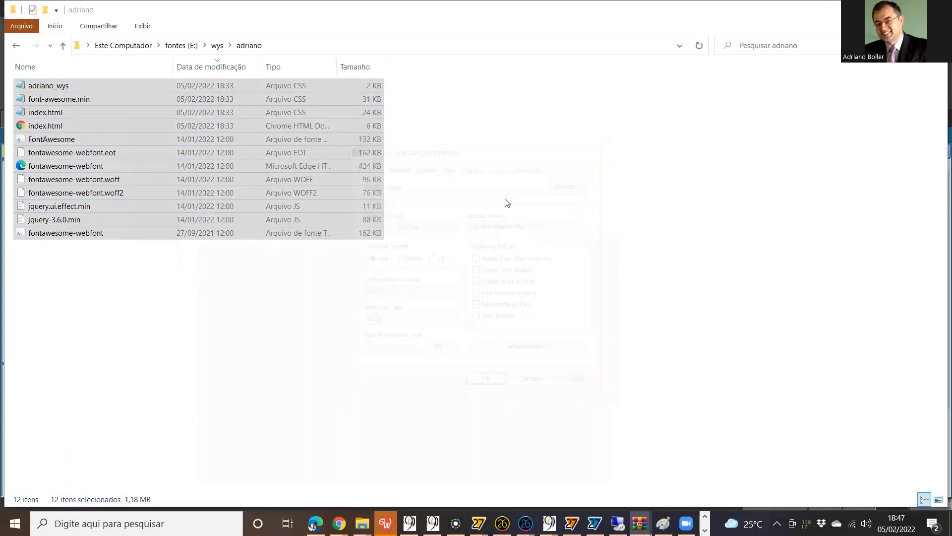
{"action": "left_click", "coordinate": [185, 329]}
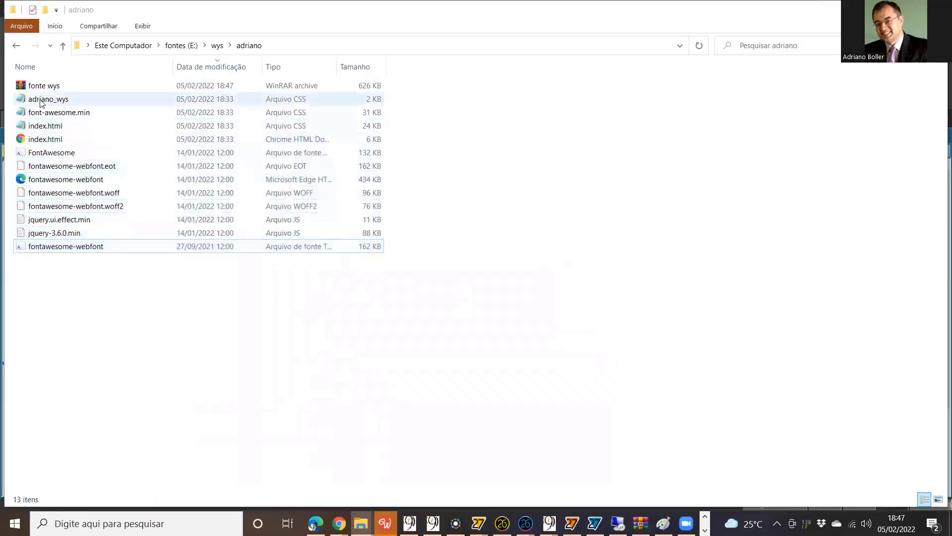
{"action": "left_click", "coordinate": [45, 88]}
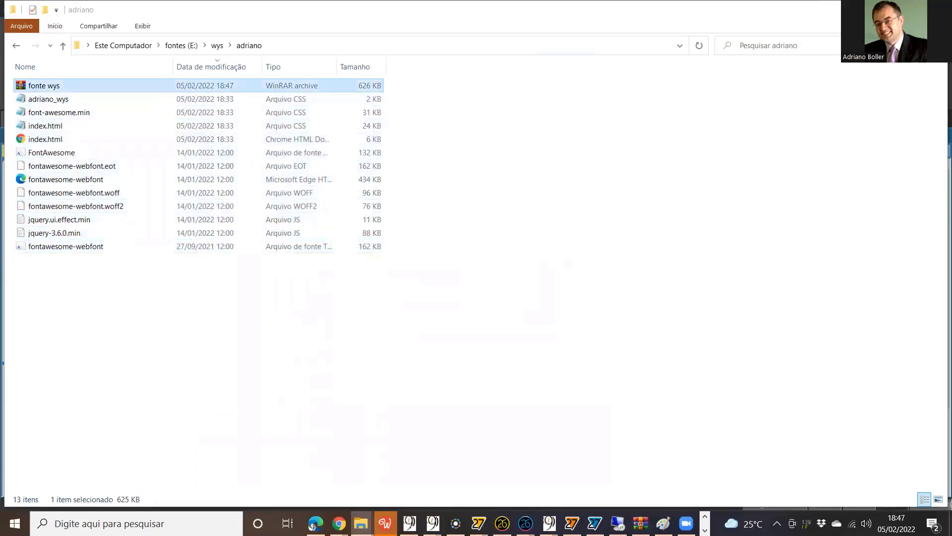
Step: Bring up the Wappler Community login window and close it without logging in
{"action": "left_click", "coordinate": [339, 524]}
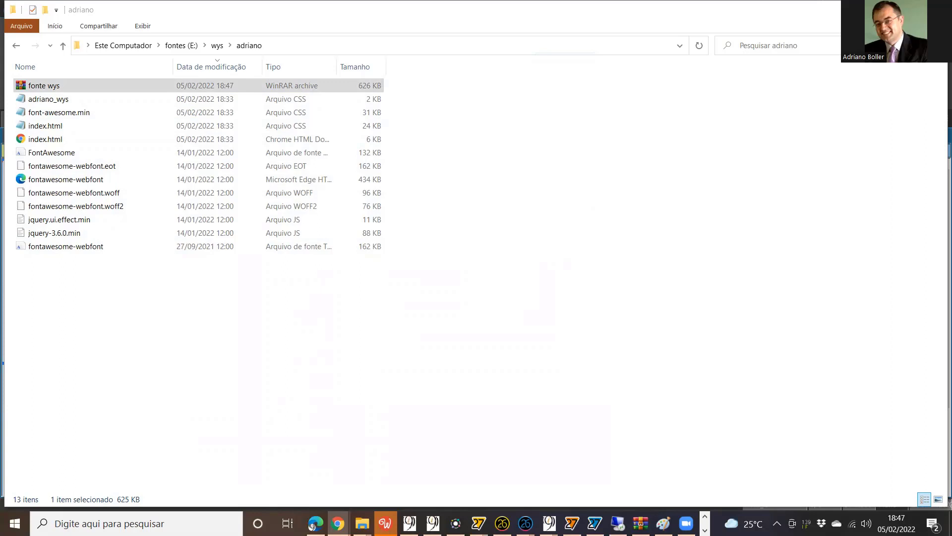
{"action": "left_click", "coordinate": [747, 198]}
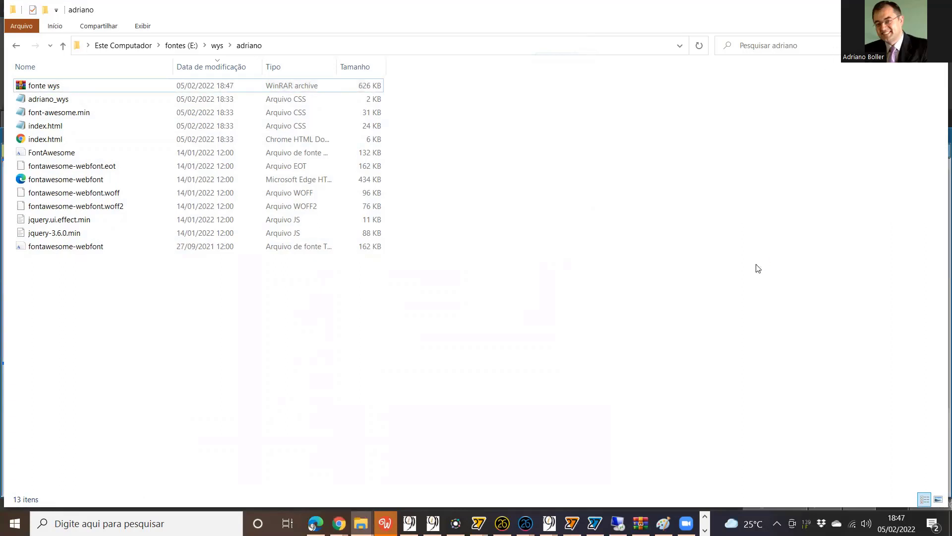
{"action": "left_click", "coordinate": [385, 523]}
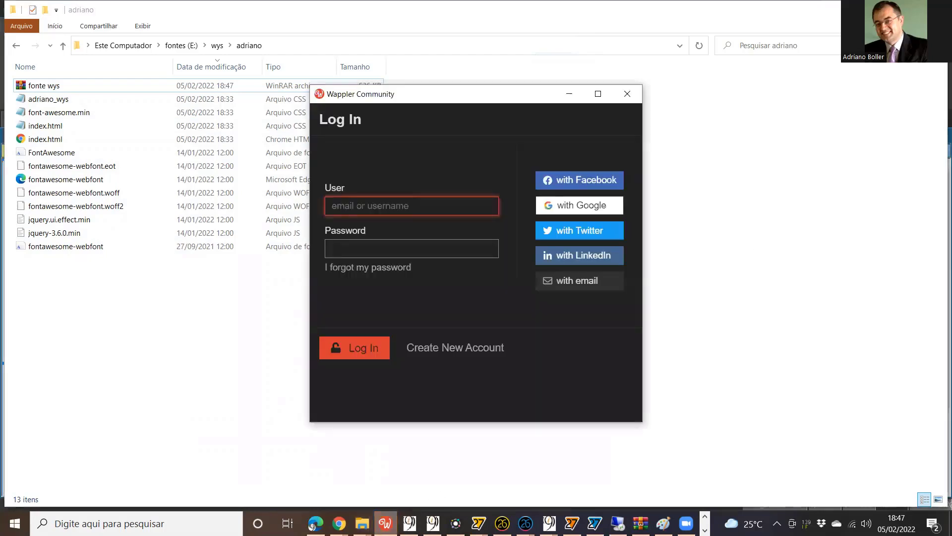
{"action": "left_click", "coordinate": [623, 96]}
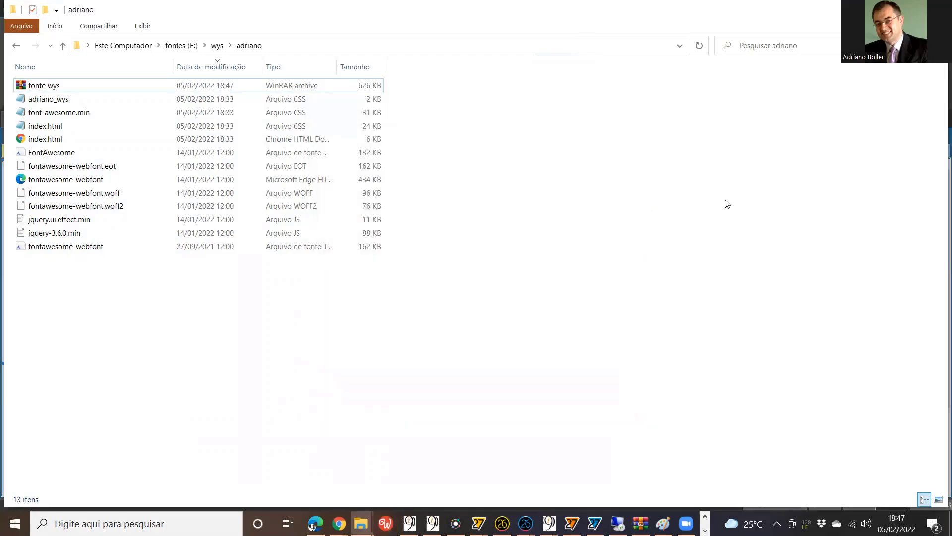
Step: Go through the remaining open windows, close Notepad++ and return to PAGE_index in WEBDEV
{"action": "key", "text": "alt+Left"}
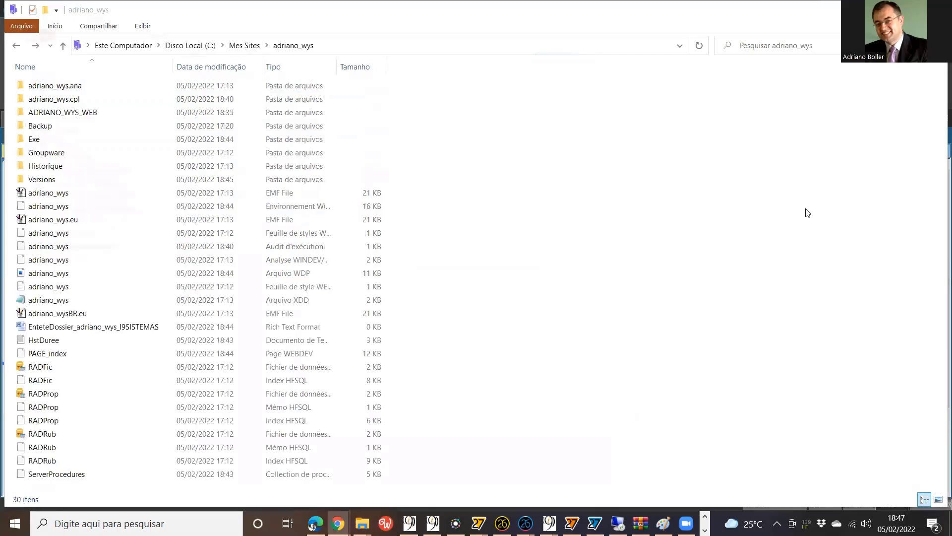
{"action": "key", "text": "alt+Tab"}
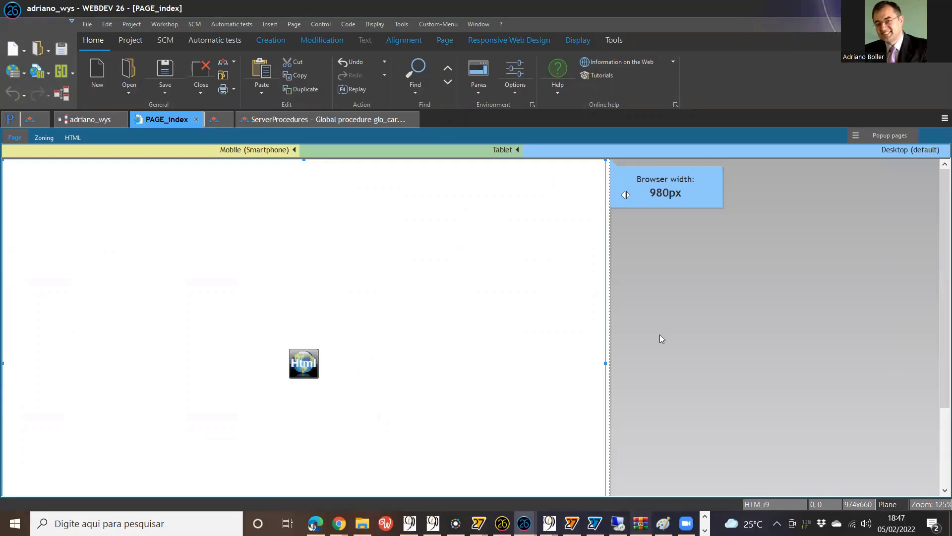
{"action": "key", "text": "alt+Tab"}
{"action": "key", "text": "alt+Tab"}
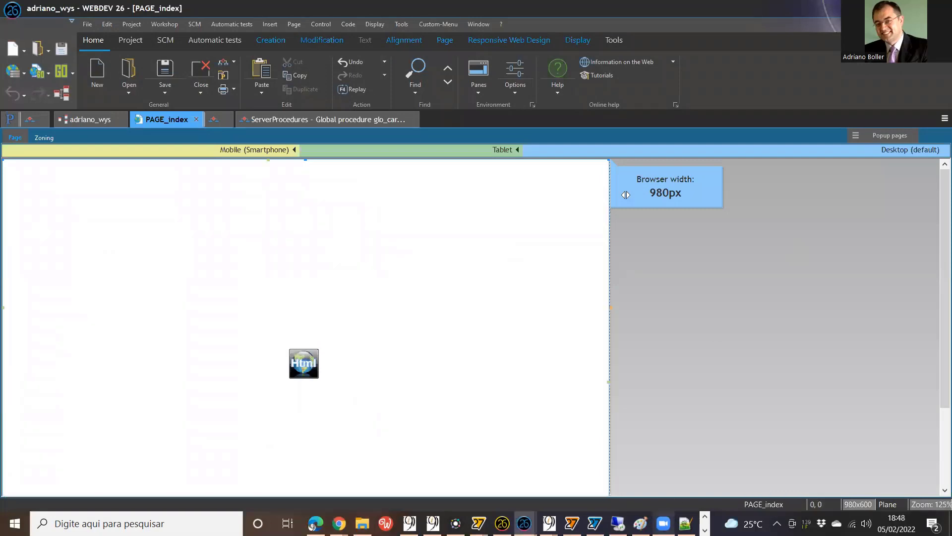
{"action": "key", "text": "alt+Tab"}
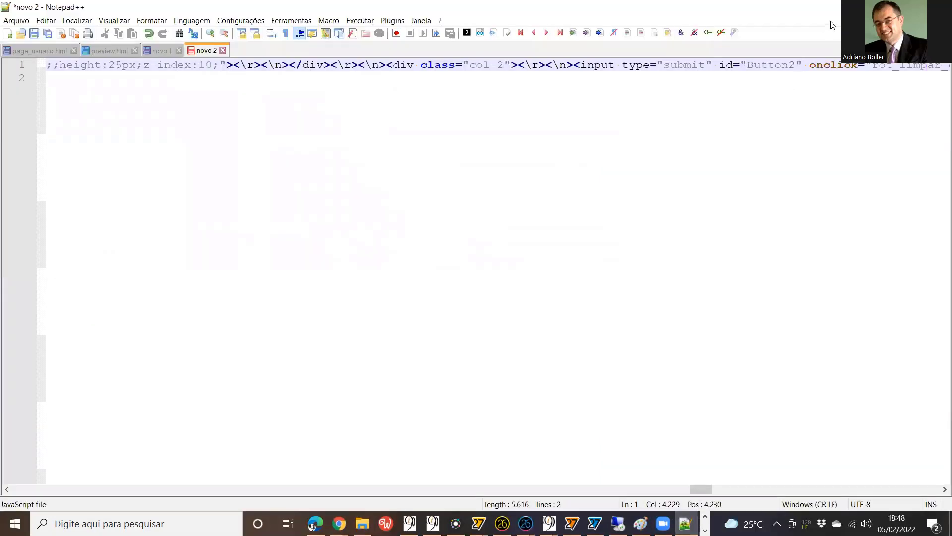
{"action": "key", "text": "alt+Tab"}
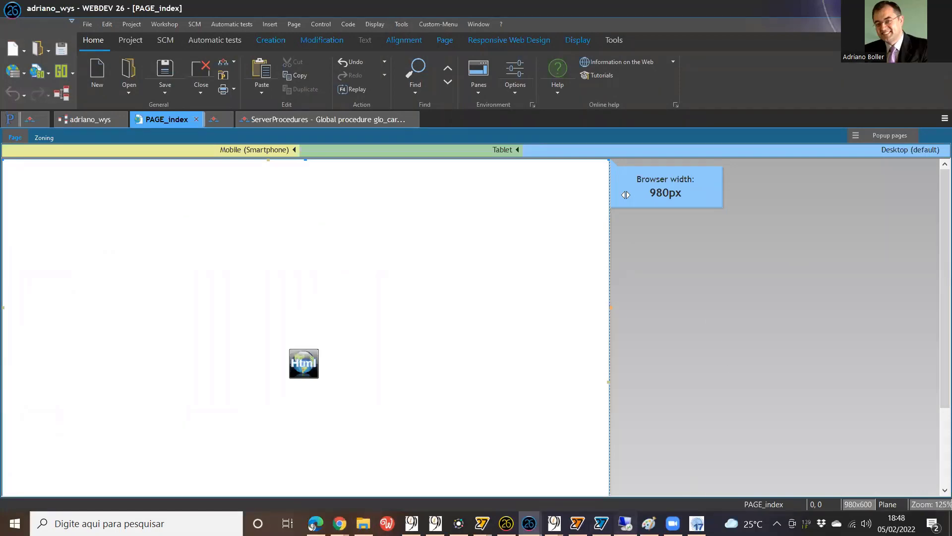
Step: Close the FOLLOWEPC_WEB folder window on the remote computer and disconnect the remote desktop session
{"action": "key", "text": "alt+Tab"}
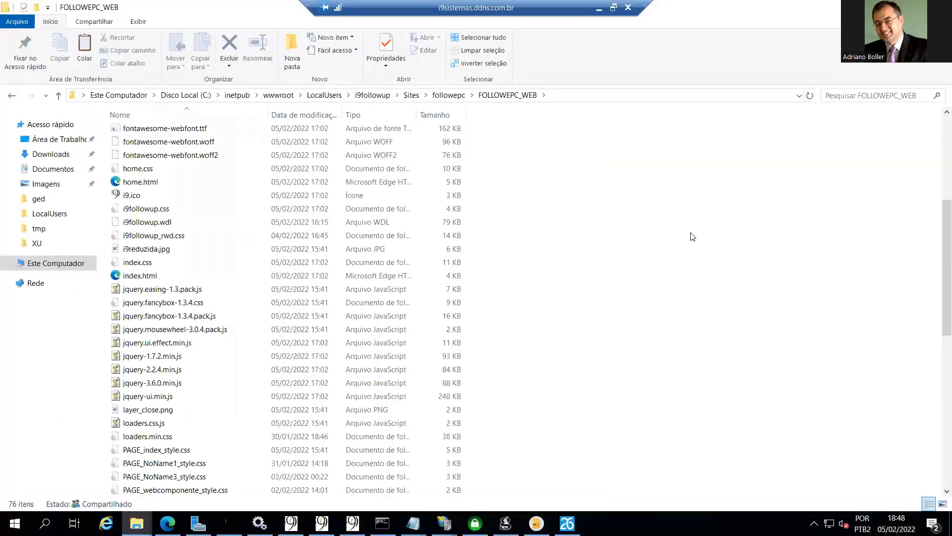
{"action": "key", "text": "alt+F4"}
{"action": "left_click", "coordinate": [628, 7]}
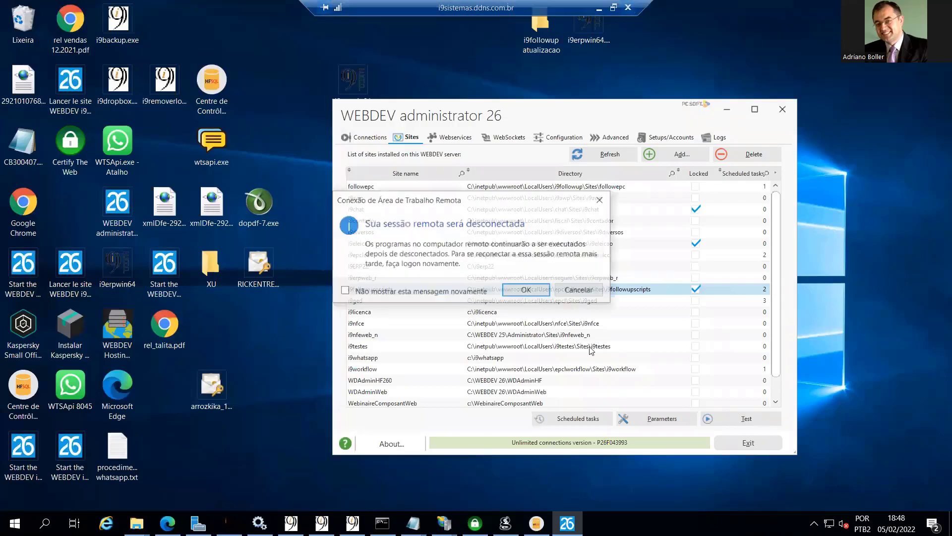
{"action": "left_click", "coordinate": [533, 291]}
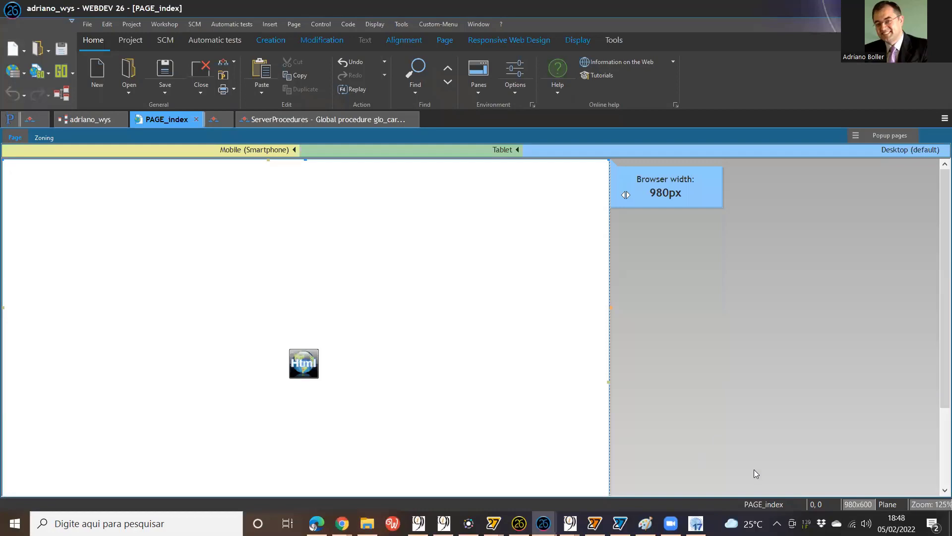
Step: Switch to WYSIWYG Web Builder, open the recent i9followup.wbs project while saving adriano_wys, and open its usuario page
{"action": "left_click", "coordinate": [696, 524]}
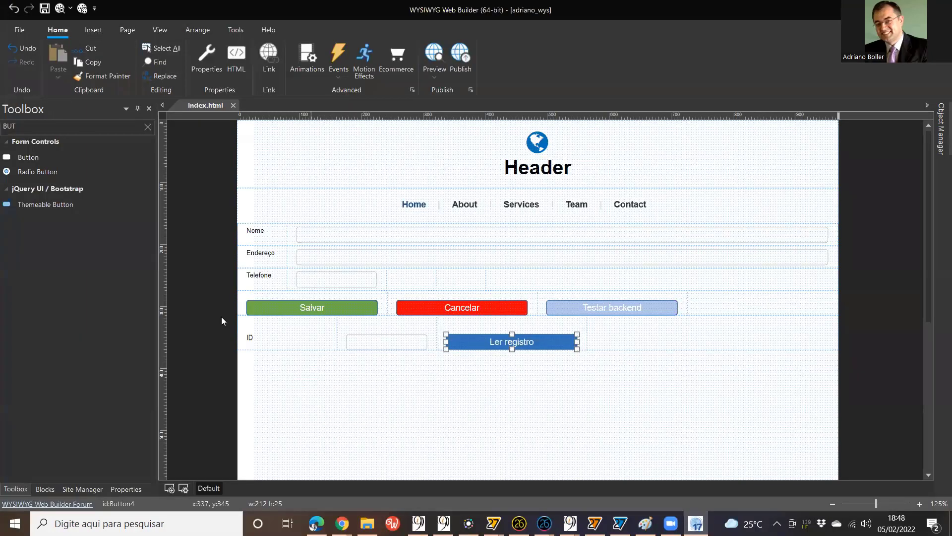
{"action": "left_click", "coordinate": [21, 30]}
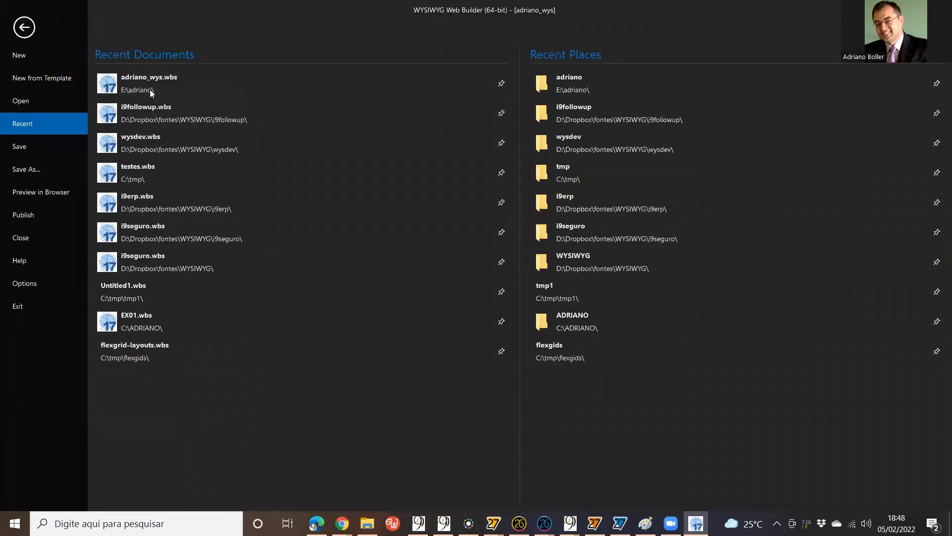
{"action": "left_click", "coordinate": [159, 121]}
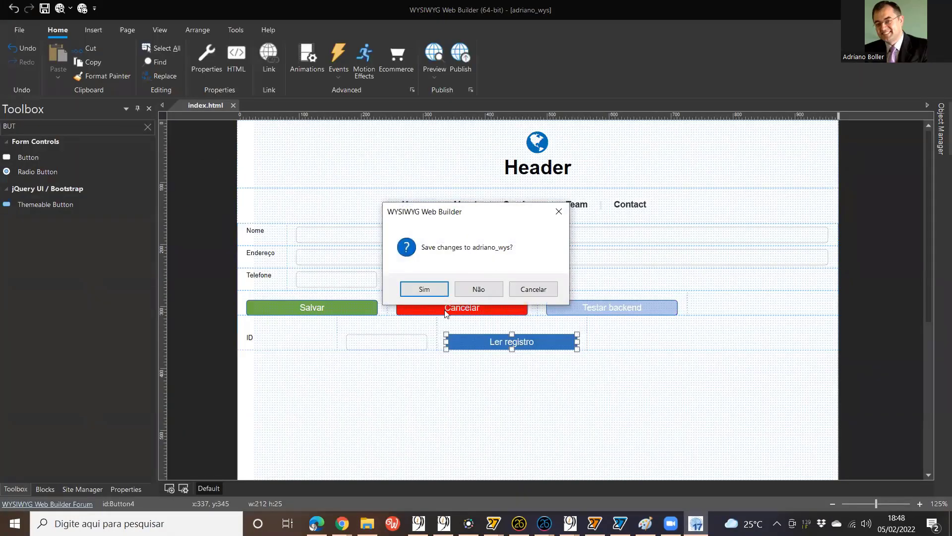
{"action": "left_click", "coordinate": [424, 290]}
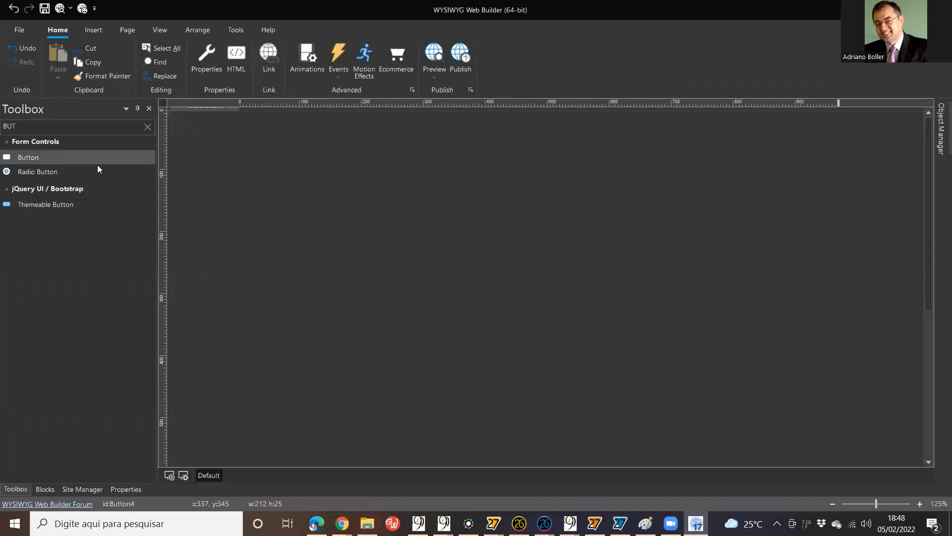
{"action": "left_click", "coordinate": [68, 488]}
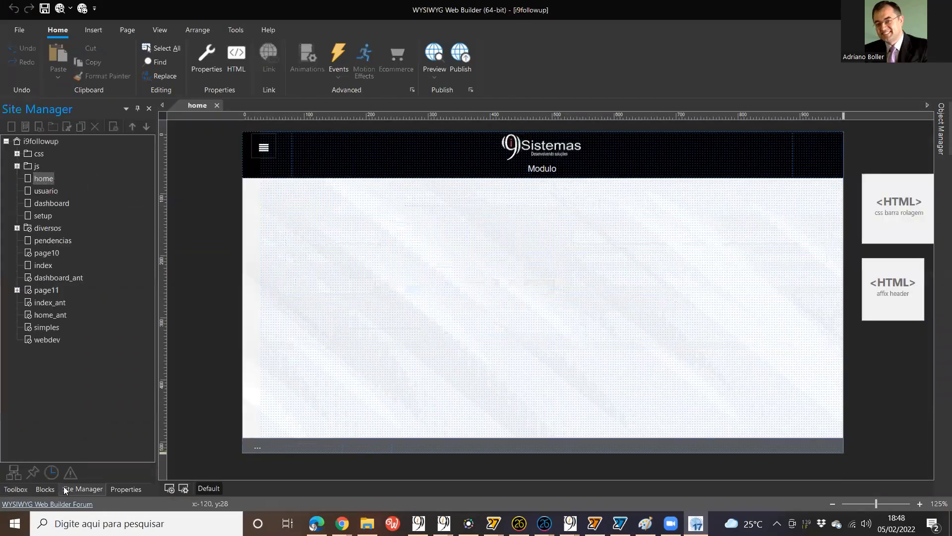
{"action": "double_click", "coordinate": [45, 191]}
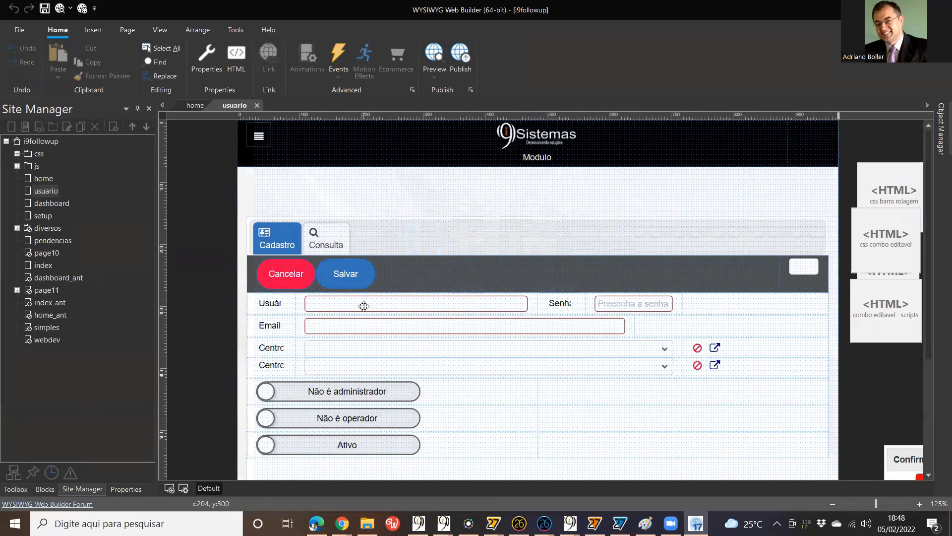
Step: Examine the user name field, its label and the Salvar button's general properties on the usuario page
{"action": "left_click", "coordinate": [363, 304]}
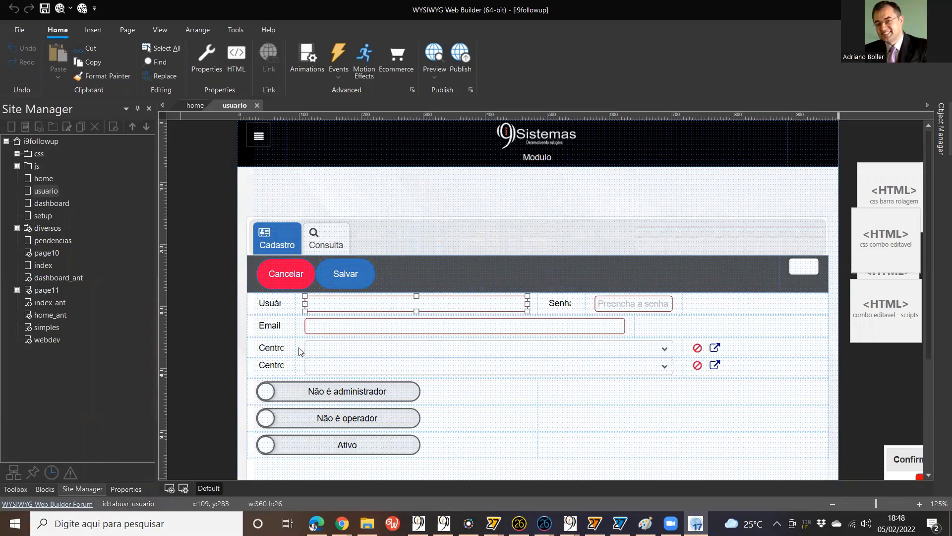
{"action": "left_click", "coordinate": [267, 309]}
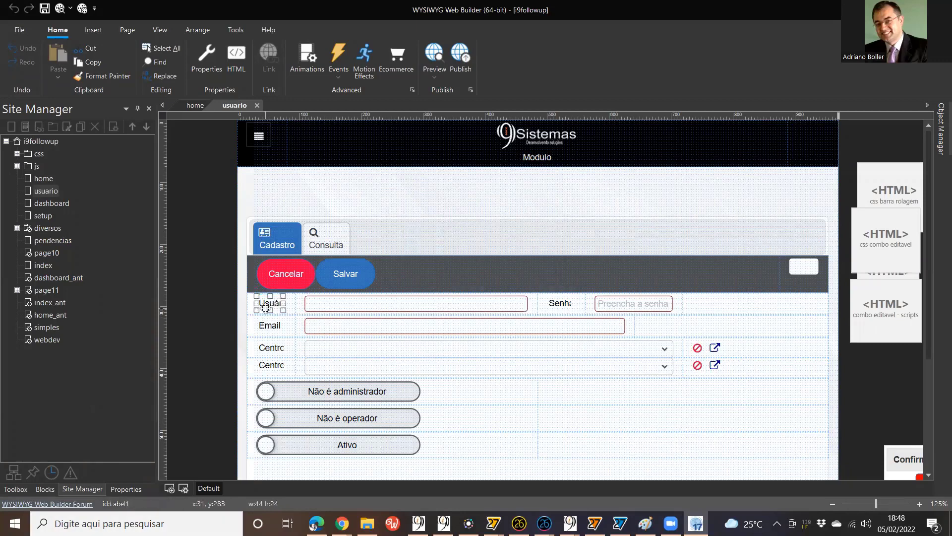
{"action": "double_click", "coordinate": [354, 281]}
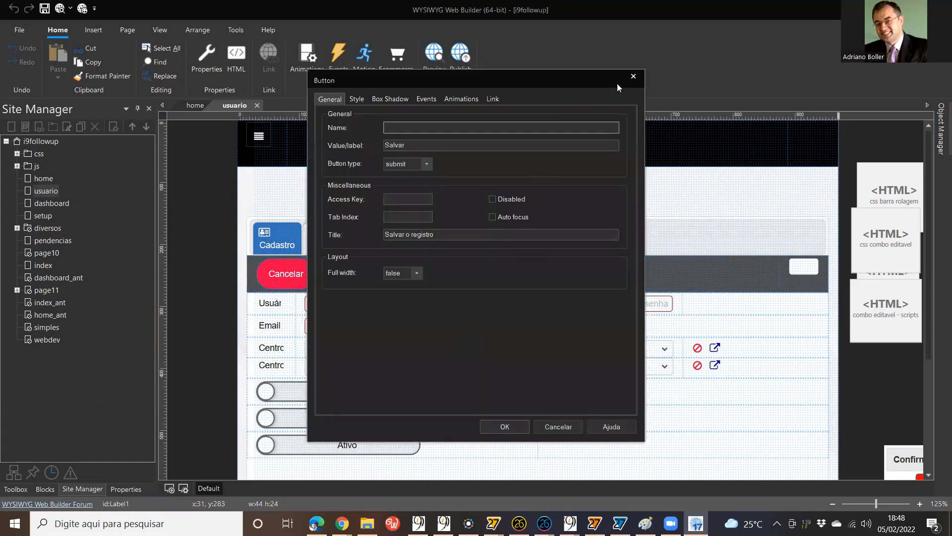
{"action": "left_click", "coordinate": [633, 76]}
Step: Move the Confirma dados dialog onto the usuario page below the Ativo toggle and try to narrow it
{"action": "scroll", "coordinate": [825, 399], "scroll_direction": "down", "scroll_amount": 1}
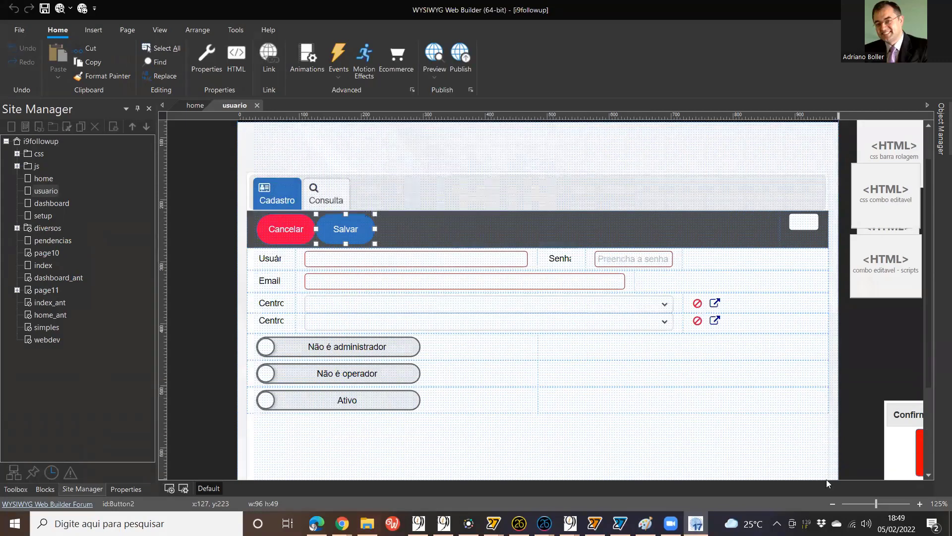
{"action": "left_click_drag", "start_coordinate": [896, 415], "coordinate": [867, 417]}
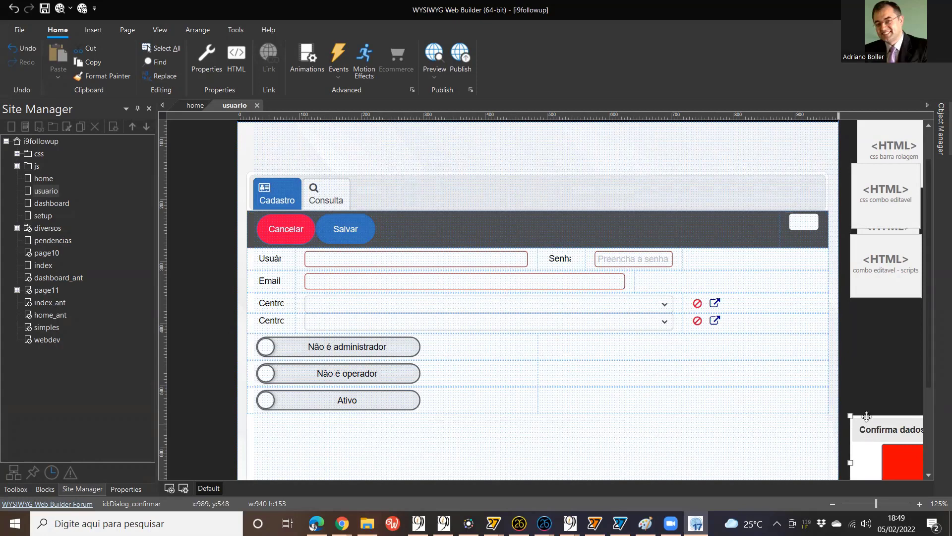
{"action": "scroll", "coordinate": [867, 416], "scroll_direction": "down", "scroll_amount": 3}
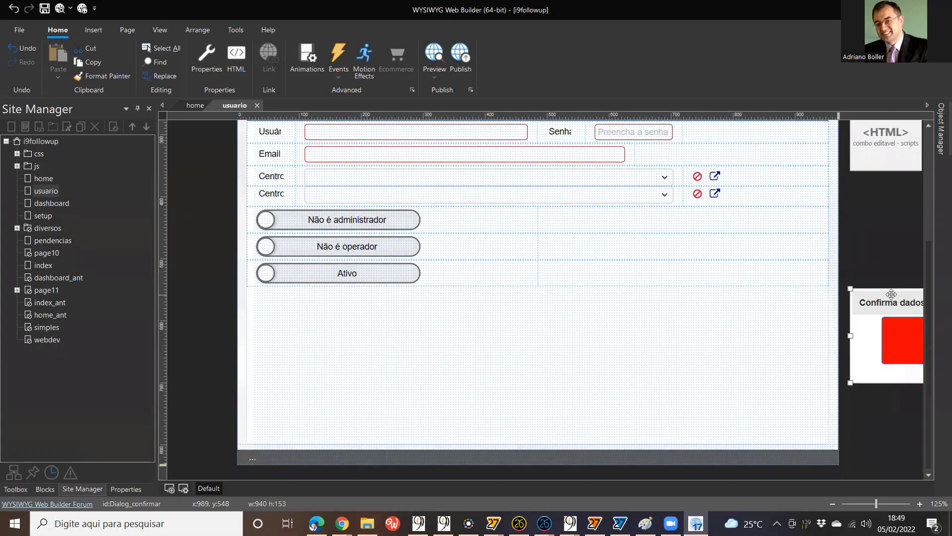
{"action": "left_click_drag", "start_coordinate": [892, 294], "coordinate": [323, 325]}
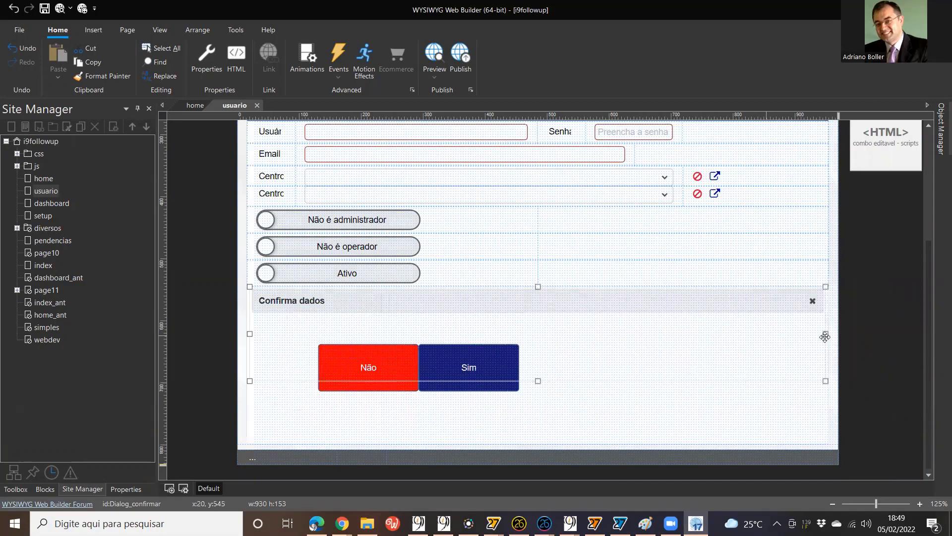
{"action": "left_click_drag", "start_coordinate": [825, 337], "coordinate": [527, 330]}
{"action": "key", "text": "Escape"}
Step: Move the Não and Sim buttons together upward inside the Confirma dados dialog, to about x 128, y 608
{"action": "left_click", "coordinate": [369, 368]}
{"action": "left_click", "coordinate": [453, 366], "text": "shift"}
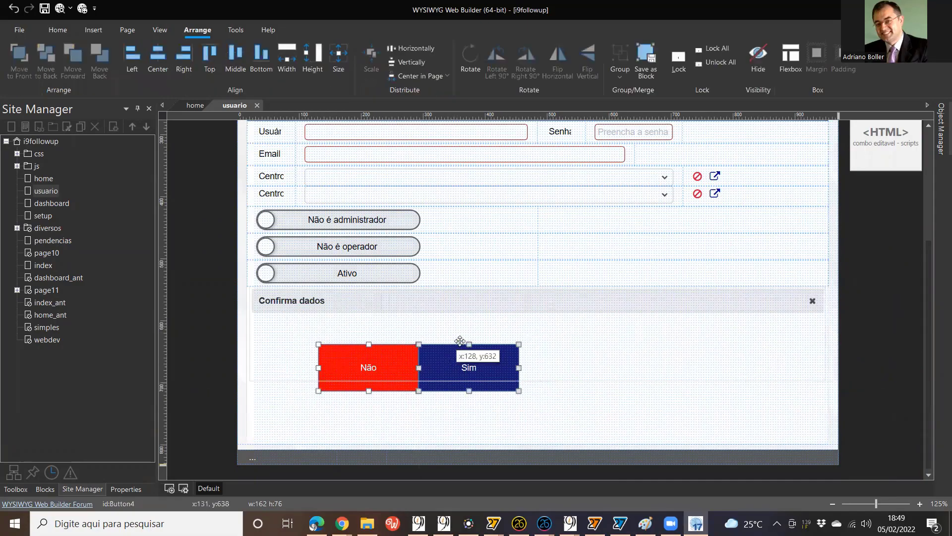
{"action": "left_click_drag", "start_coordinate": [460, 340], "coordinate": [458, 322]}
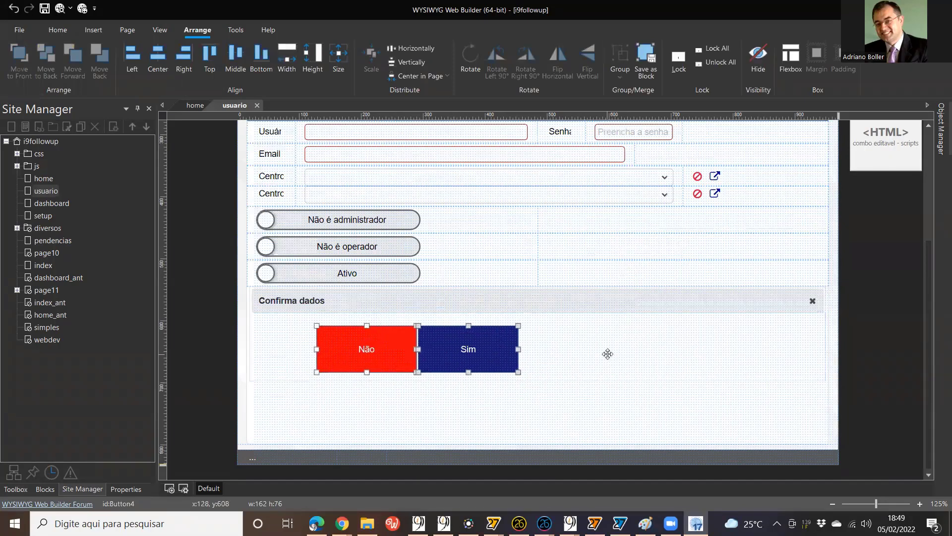
Step: Review the onclick JavaScript events of the Sim button, including the rot_salvar call, and leave them unchanged
{"action": "left_click", "coordinate": [486, 347]}
{"action": "double_click", "coordinate": [486, 350]}
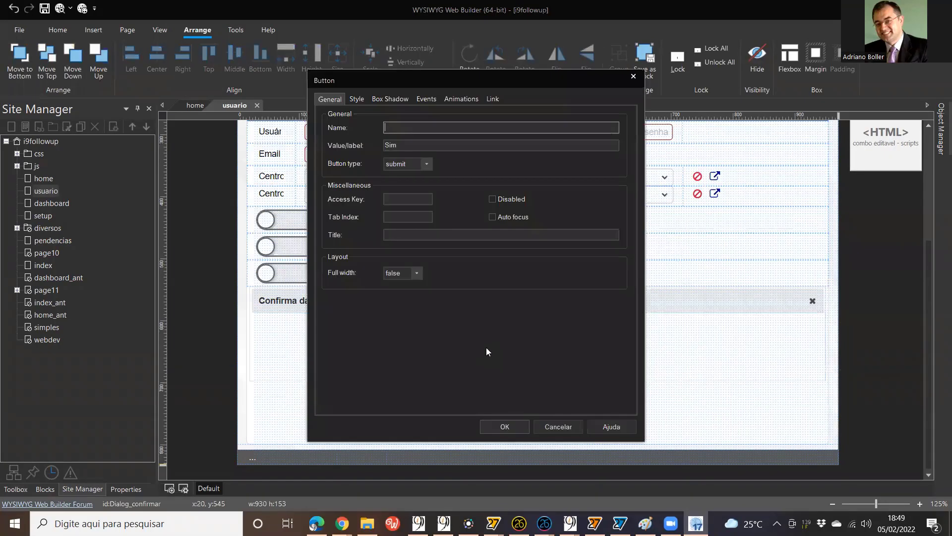
{"action": "left_click", "coordinate": [425, 100]}
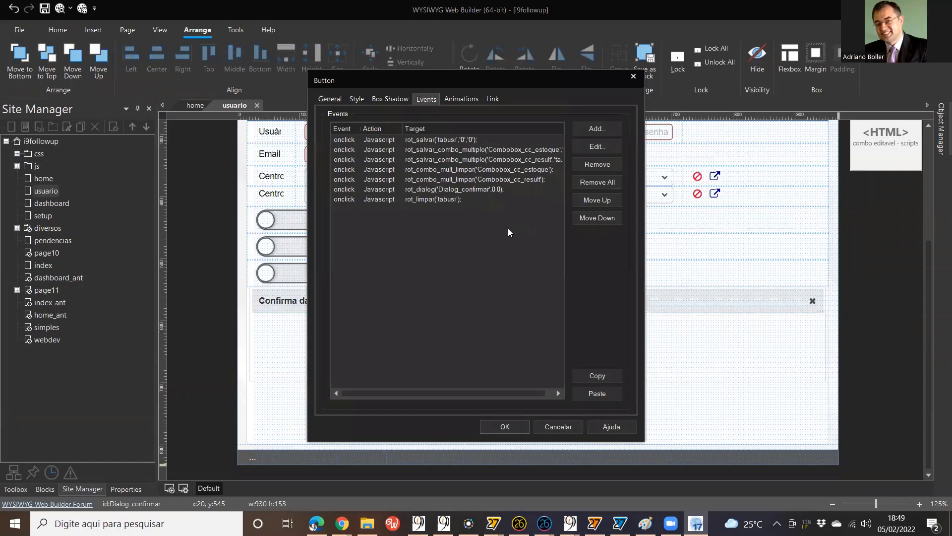
{"action": "left_click", "coordinate": [442, 141]}
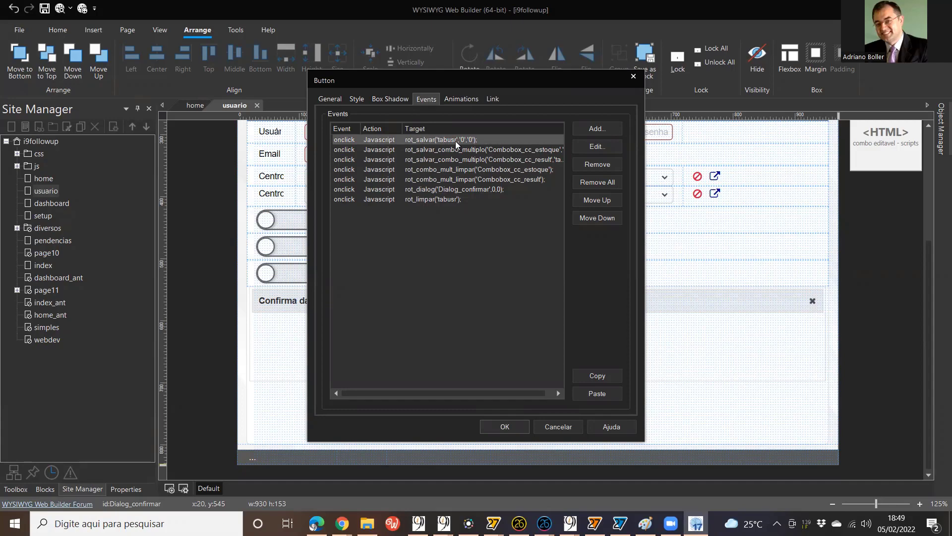
{"action": "left_click", "coordinate": [558, 427]}
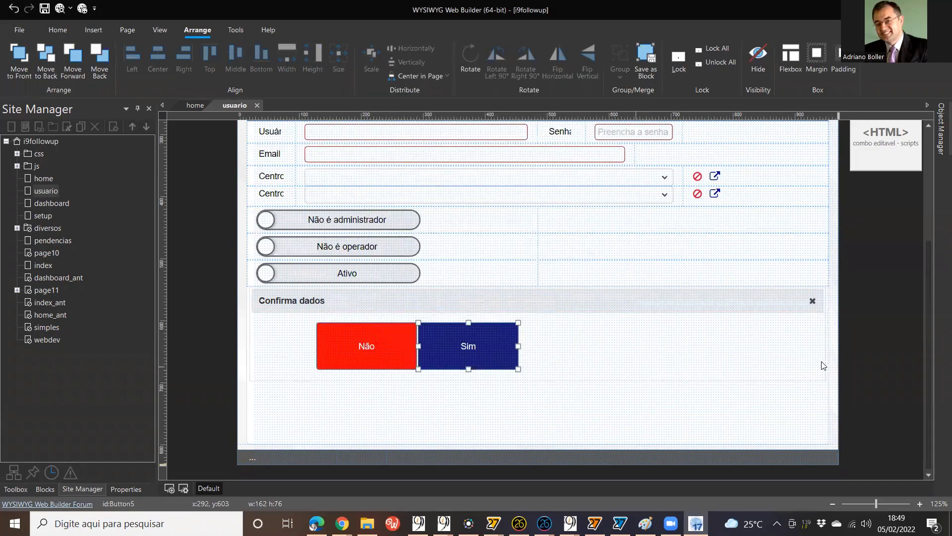
Step: Move the Confirma dados dialog just below the page footer, to about x 40, y 840, and narrow it around its two buttons
{"action": "left_click", "coordinate": [684, 365]}
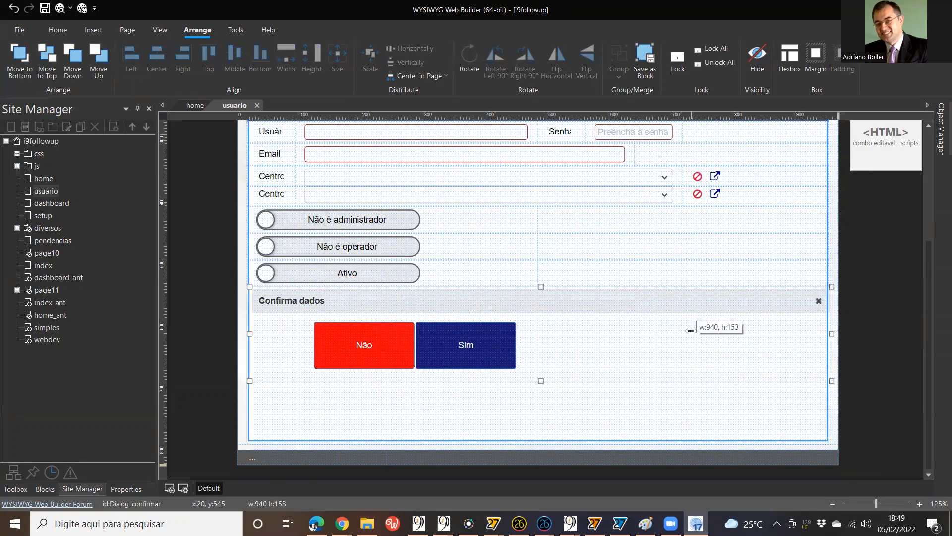
{"action": "left_click_drag", "start_coordinate": [504, 303], "coordinate": [496, 489]}
{"action": "scroll", "coordinate": [906, 407], "scroll_direction": "up", "scroll_amount": 3}
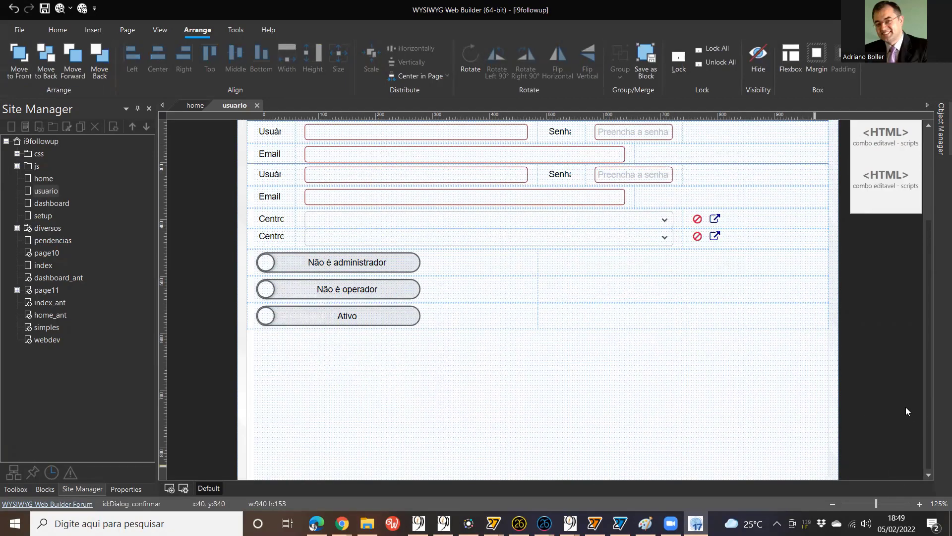
{"action": "scroll", "coordinate": [906, 407], "scroll_direction": "down", "scroll_amount": 1}
{"action": "scroll", "coordinate": [906, 406], "scroll_direction": "up", "scroll_amount": 2}
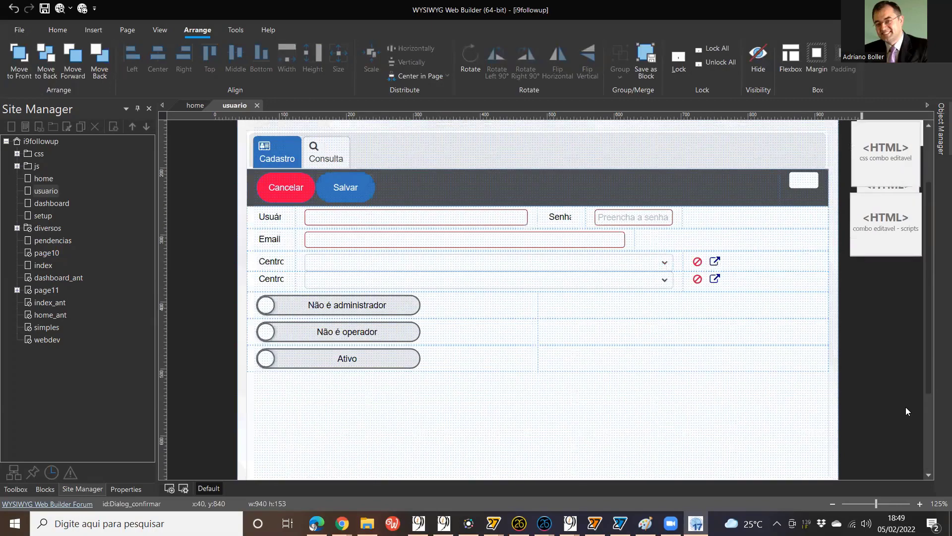
{"action": "scroll", "coordinate": [906, 406], "scroll_direction": "down", "scroll_amount": 4}
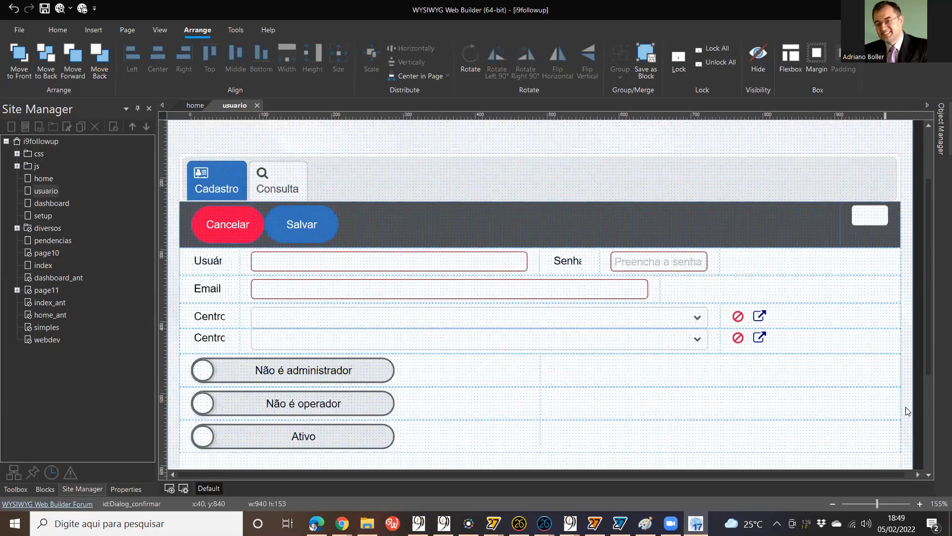
{"action": "scroll", "coordinate": [681, 434], "scroll_direction": "down", "scroll_amount": 4}
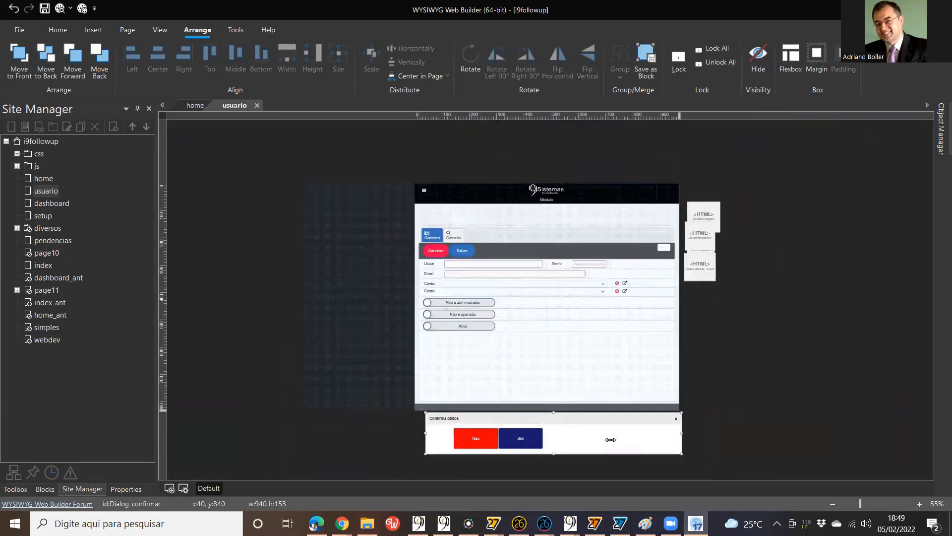
{"action": "left_click_drag", "start_coordinate": [682, 433], "coordinate": [564, 432]}
Step: Select the Não and Sim buttons together in the Confirma dados dialog
{"action": "left_click", "coordinate": [476, 444]}
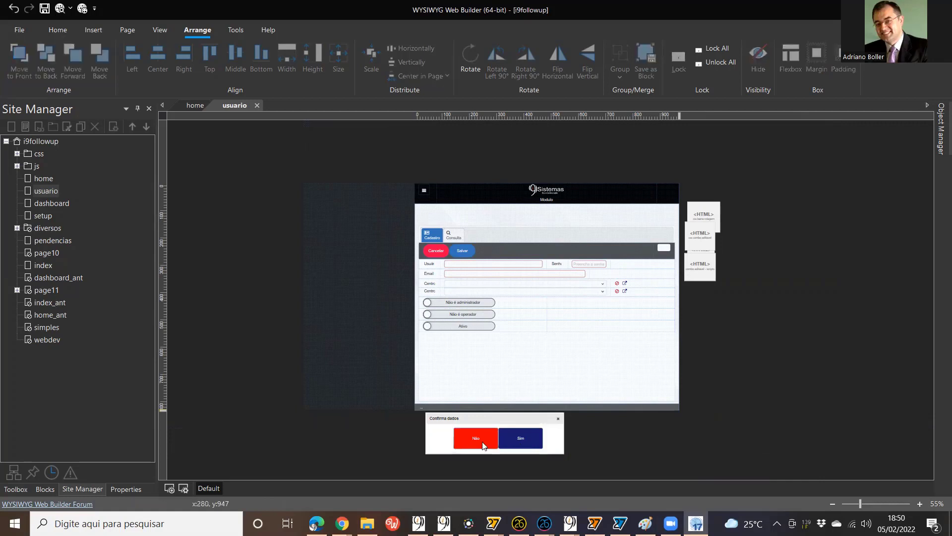
{"action": "left_click", "coordinate": [527, 445], "text": "shift"}
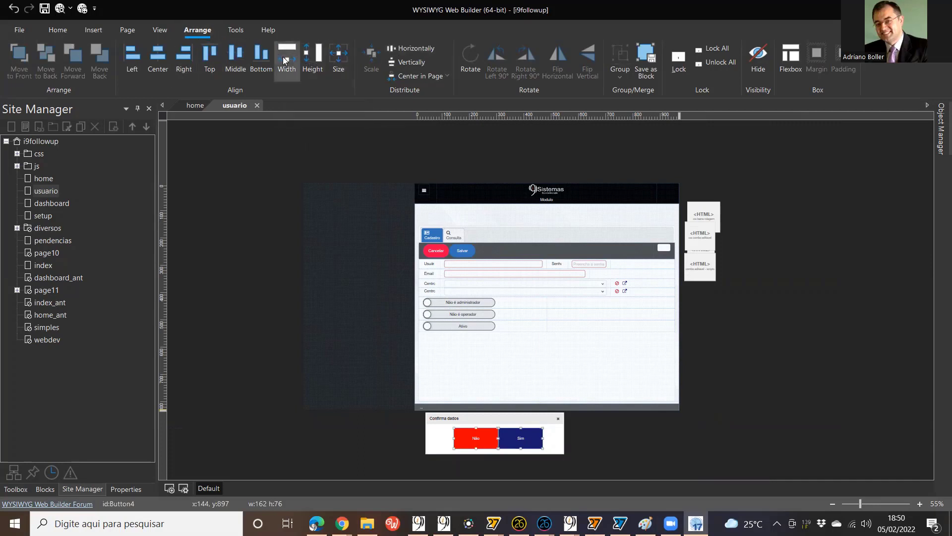
{"action": "left_click", "coordinate": [818, 286]}
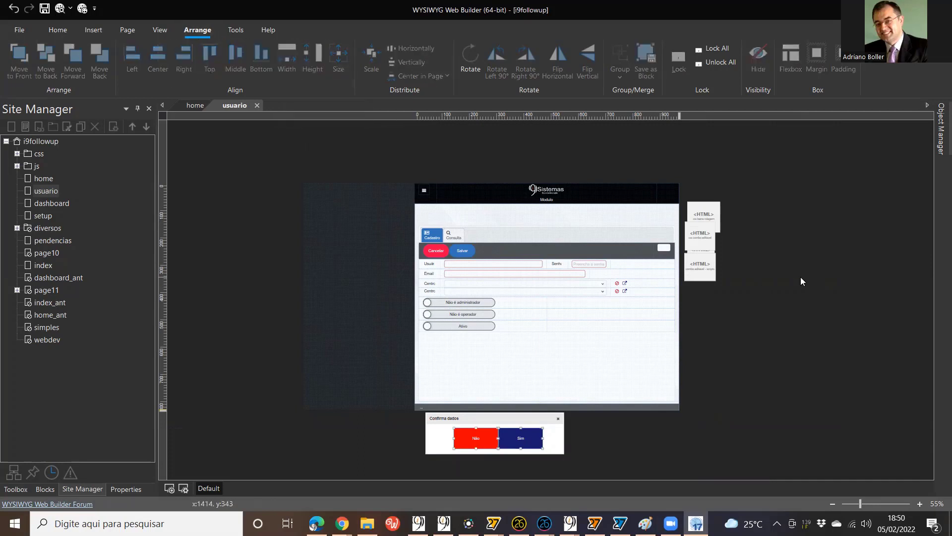